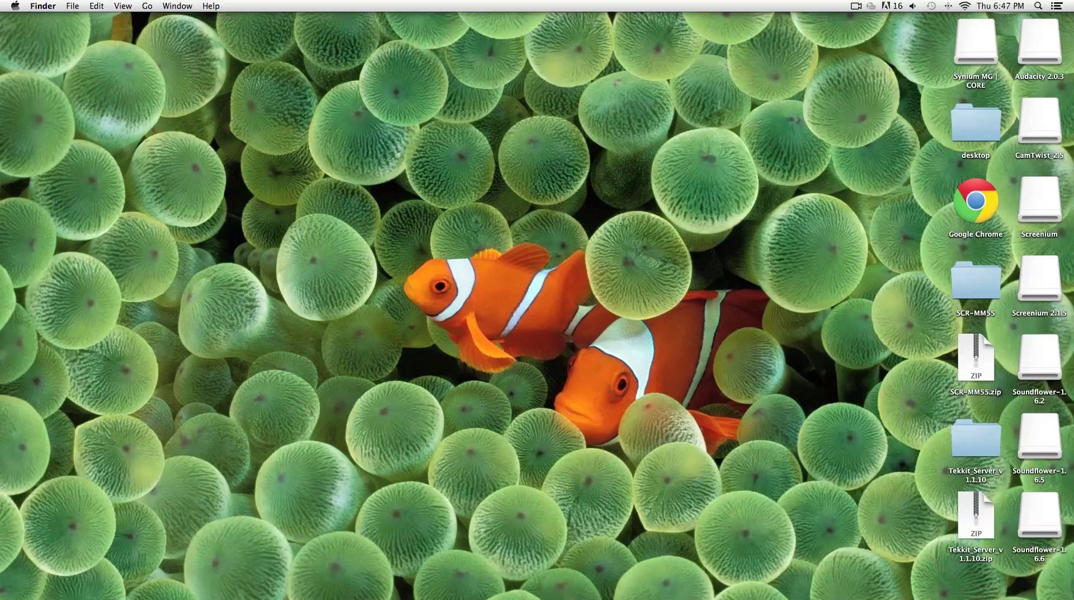
# - Open Safari and go to google.com
pyautogui.moveTo(526, 596)
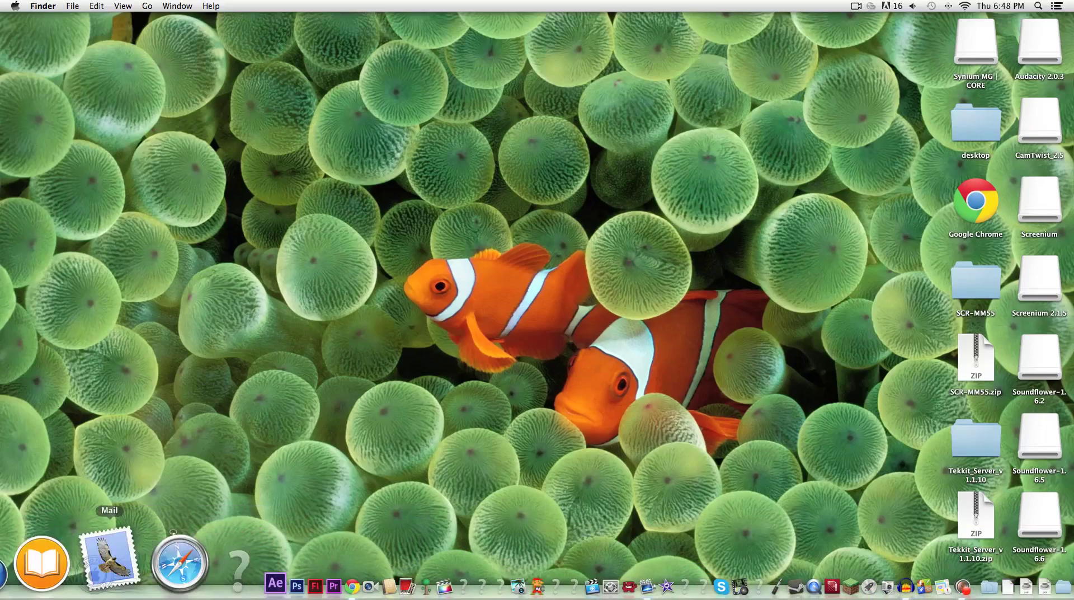
pyautogui.click(164, 564)
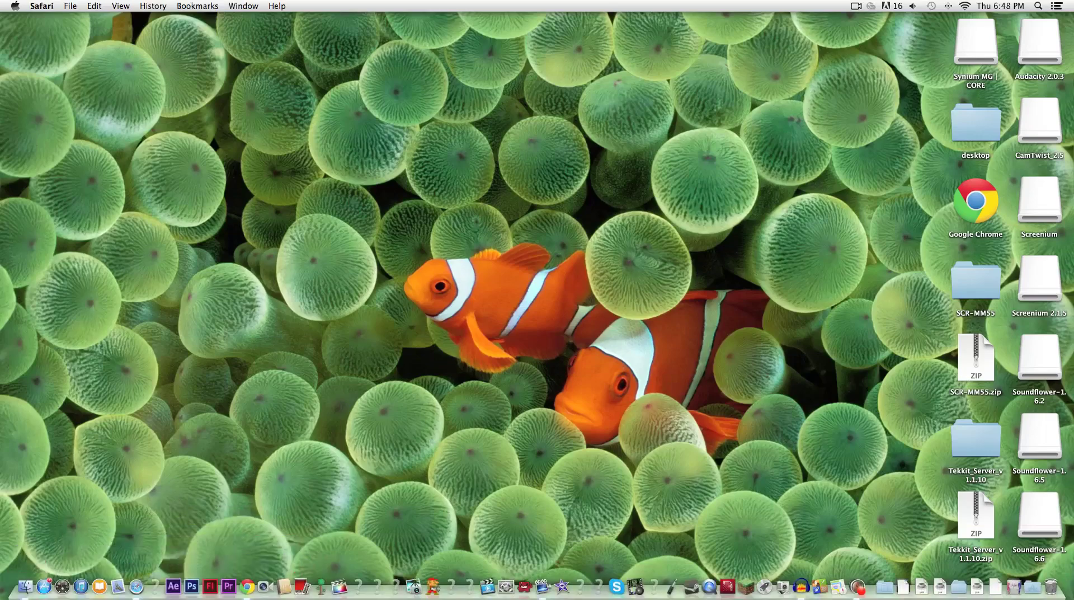
pyautogui.click(137, 564)
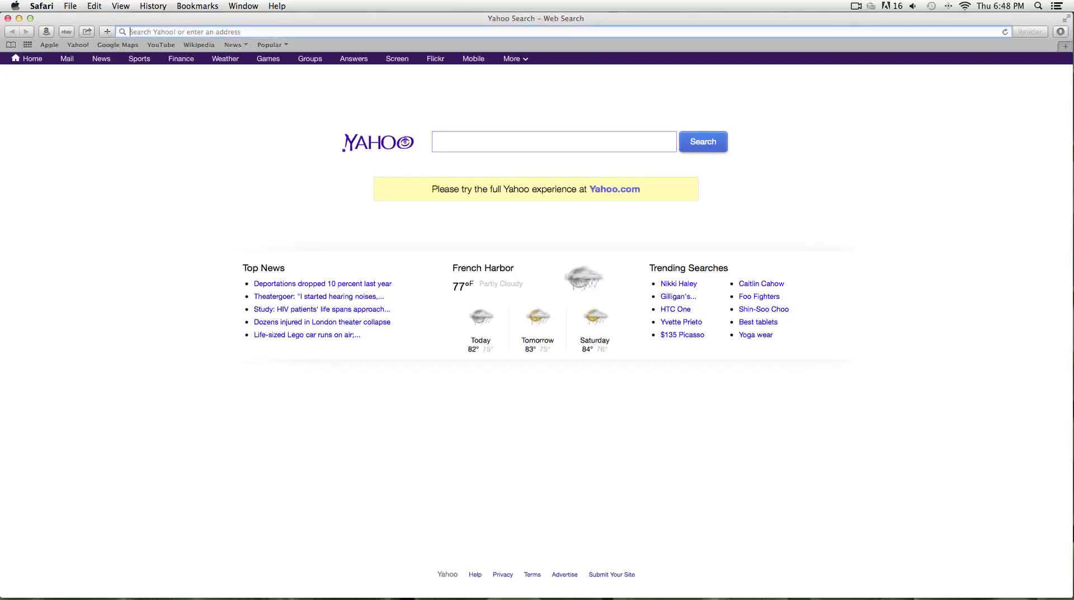
pyautogui.write('google.com')
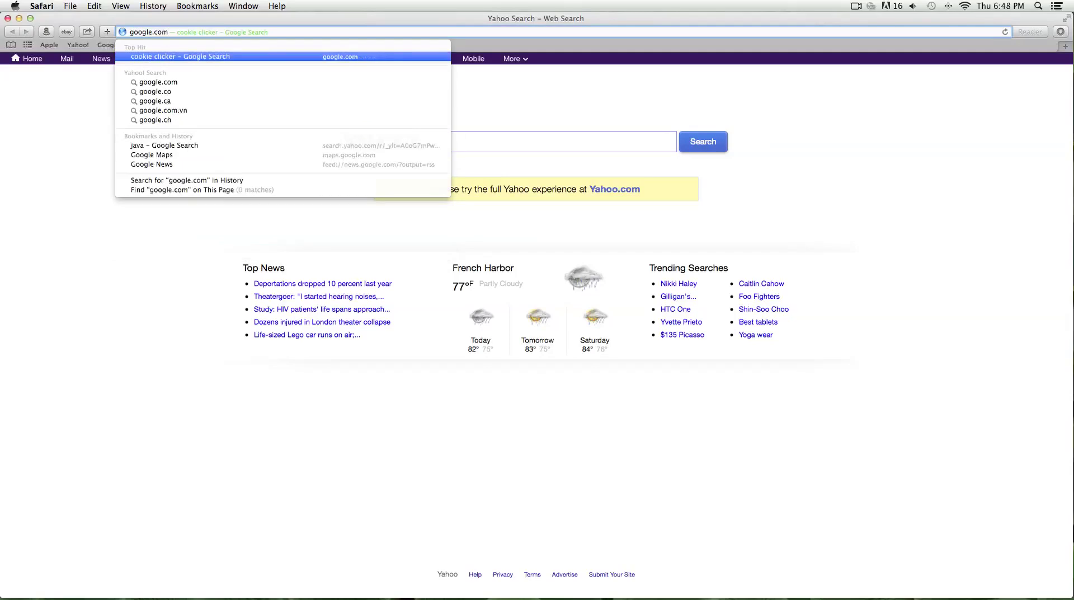
pyautogui.press('Return')
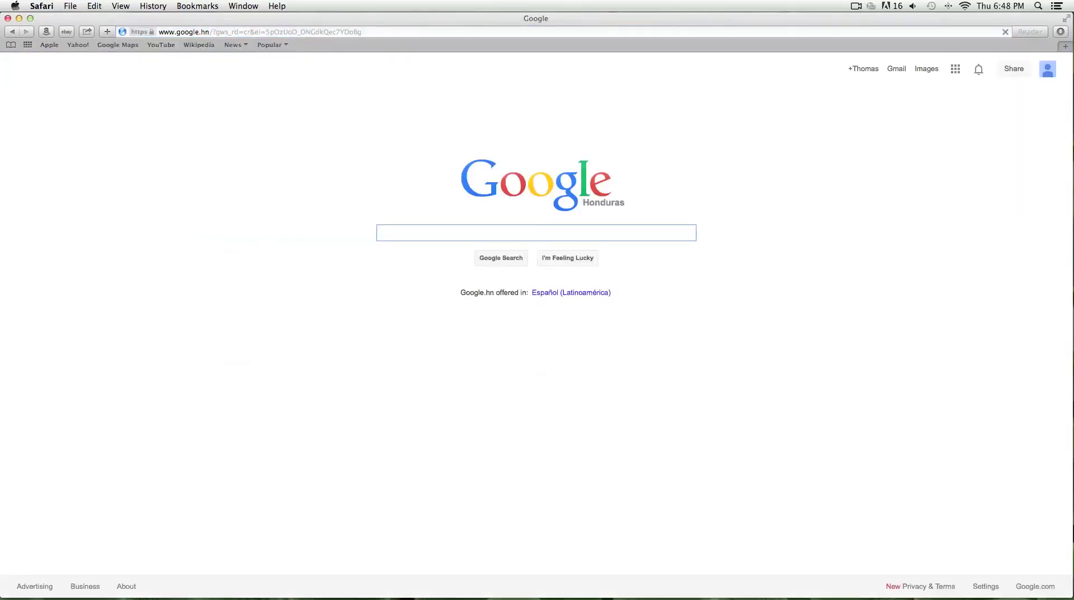
# - Search Google for "adobe" and open the official Adobe website from the results
pyautogui.write('adobe')
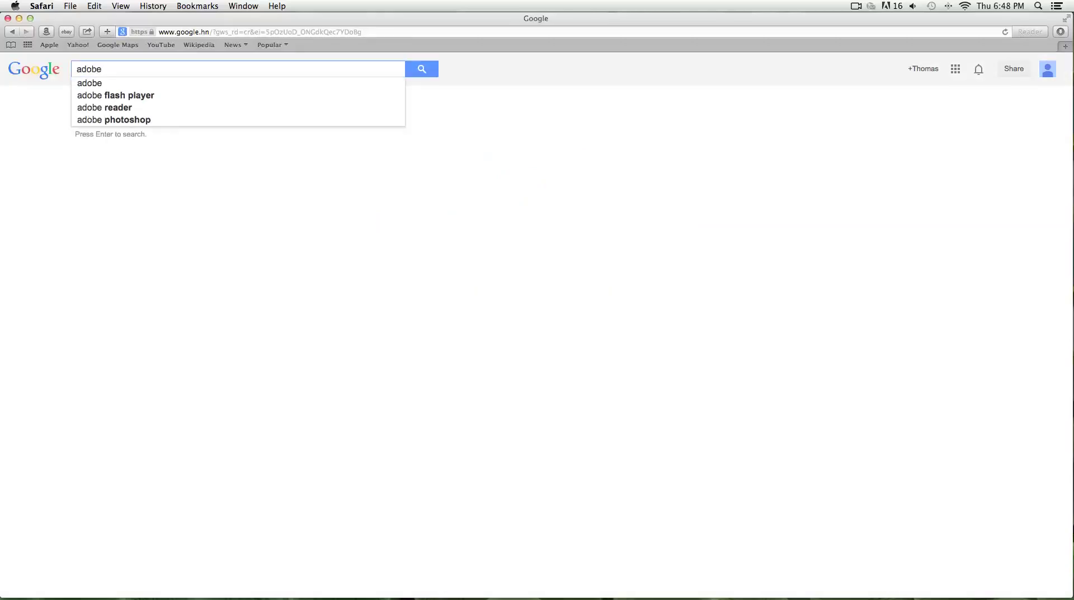
pyautogui.press('Return')
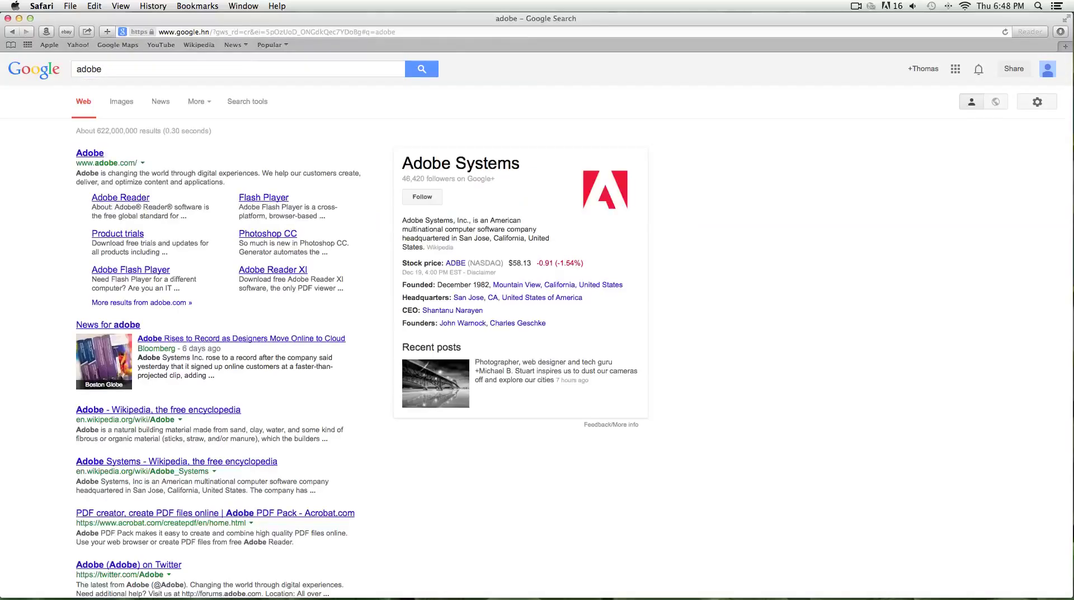
pyautogui.click(89, 153)
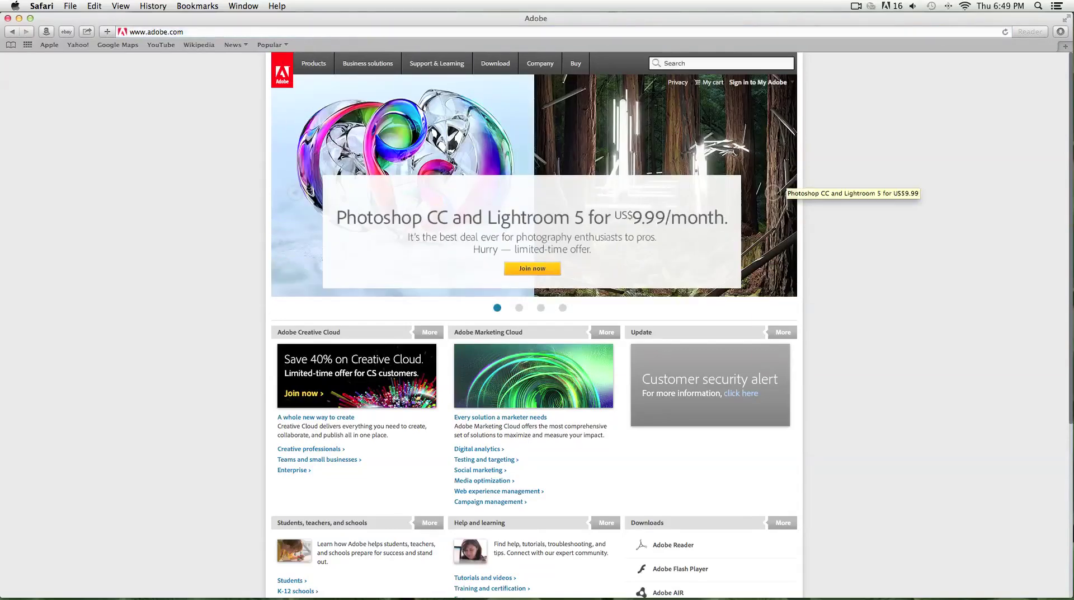
# - Open the Product trials download page on the Adobe website
pyautogui.scroll(-5, 772, 191)
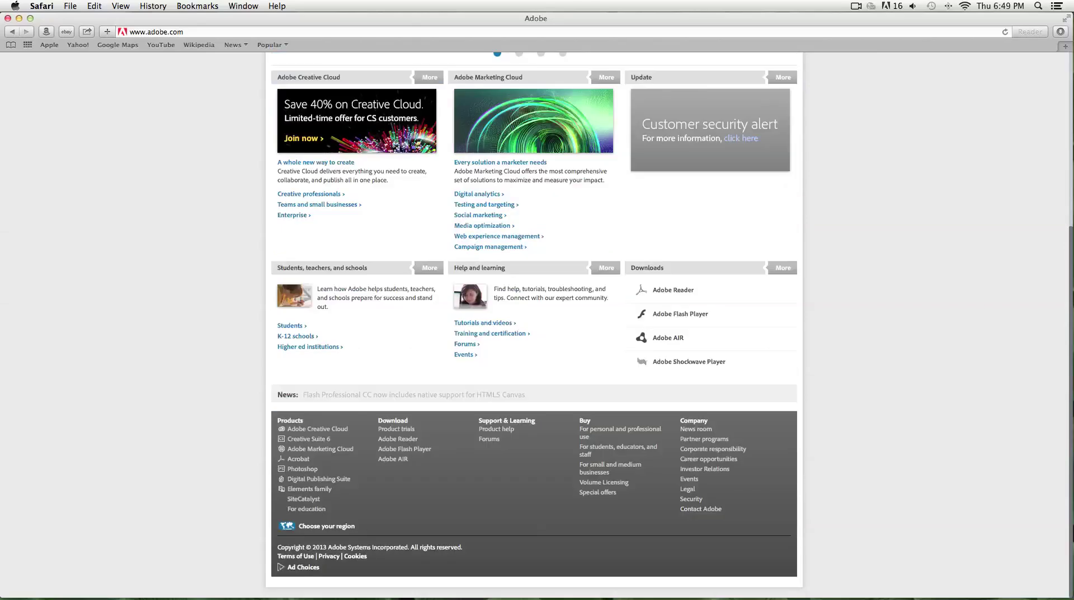
pyautogui.scroll(4, 772, 190)
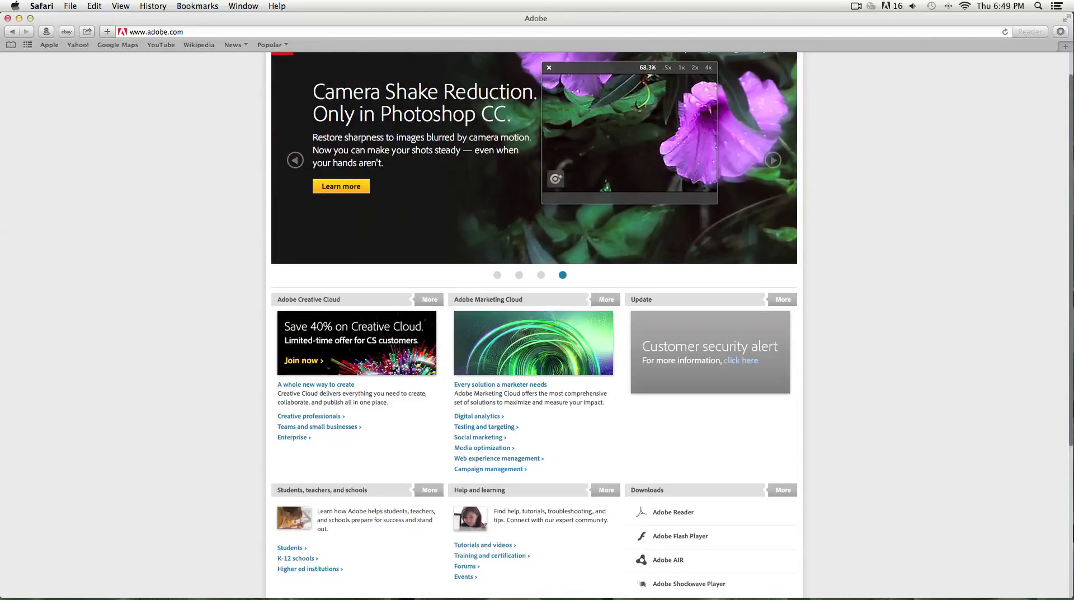
pyautogui.scroll(1, 757, 82)
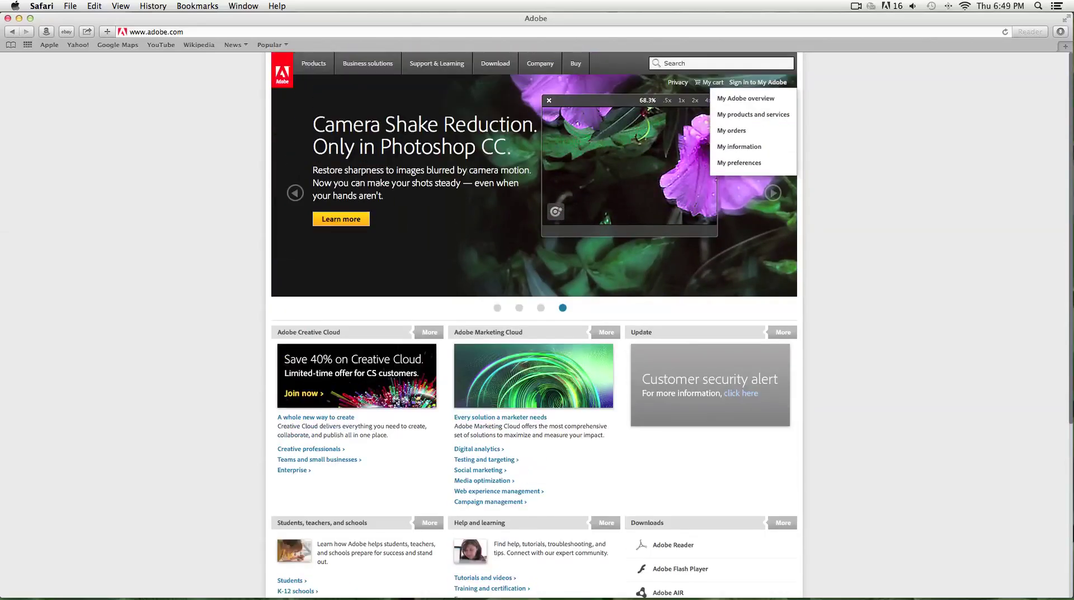
pyautogui.moveTo(314, 63)
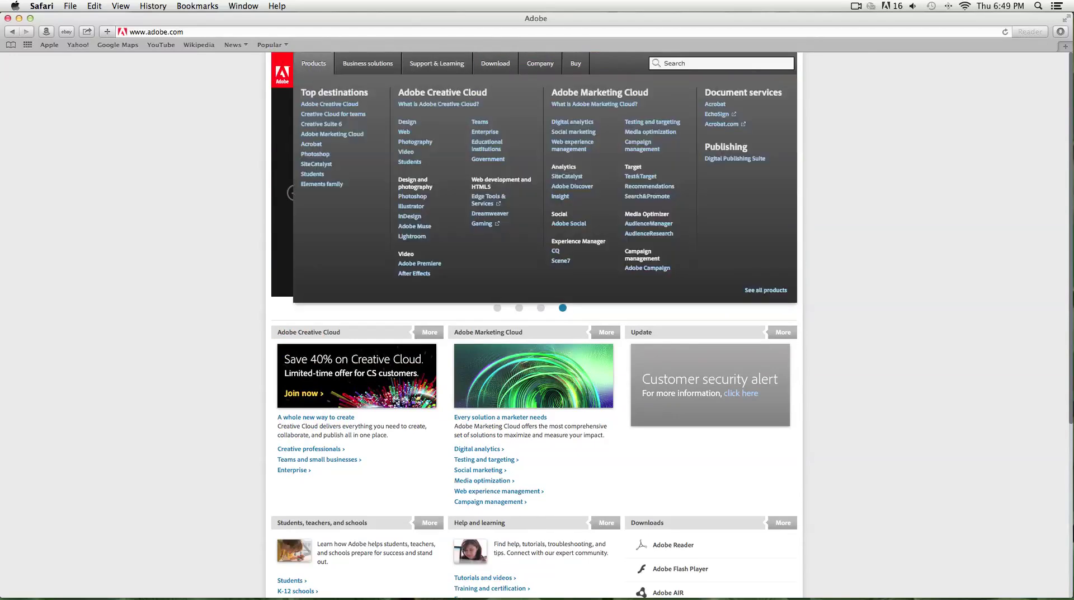
pyautogui.moveTo(495, 63)
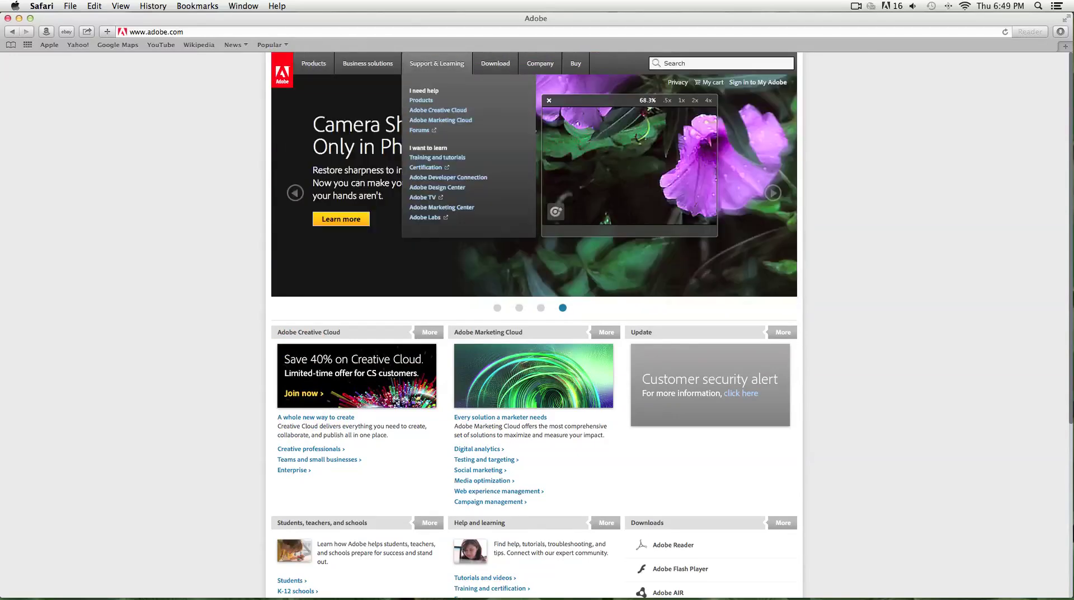
pyautogui.click(498, 91)
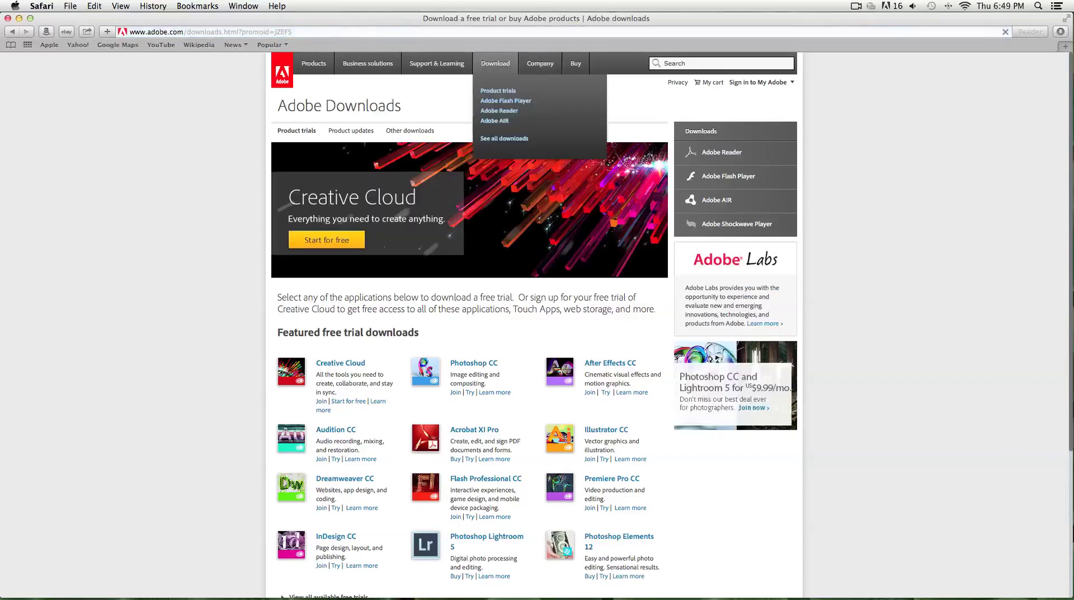
# - Look through the featured free trial downloads and the account sign-in options on the Adobe Downloads page
pyautogui.scroll(-5, 534, 324)
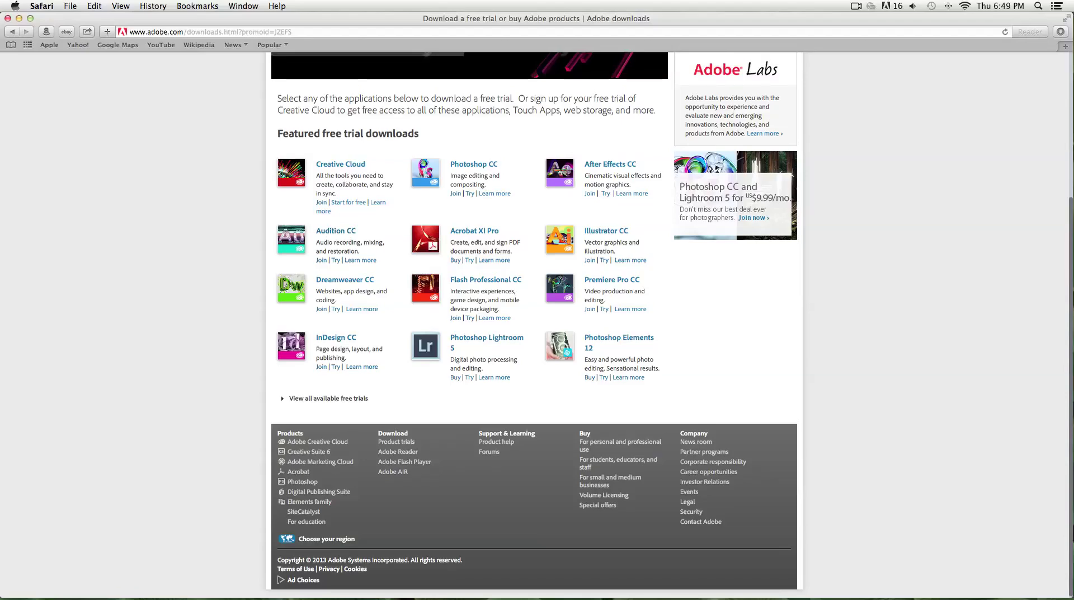
pyautogui.moveTo(356, 338); pyautogui.dragTo(283, 336)
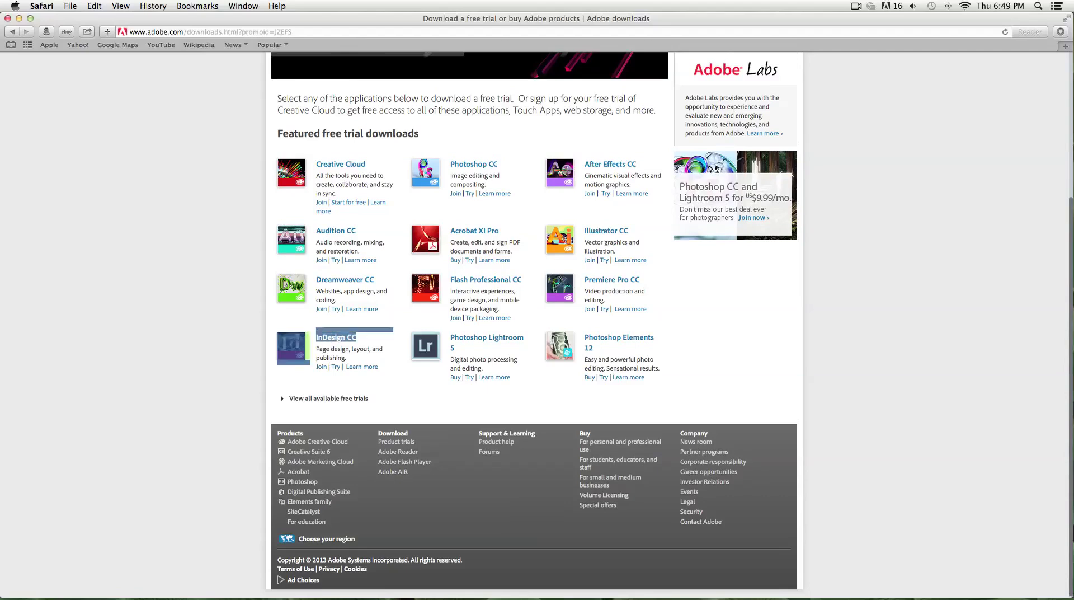
pyautogui.click(311, 342)
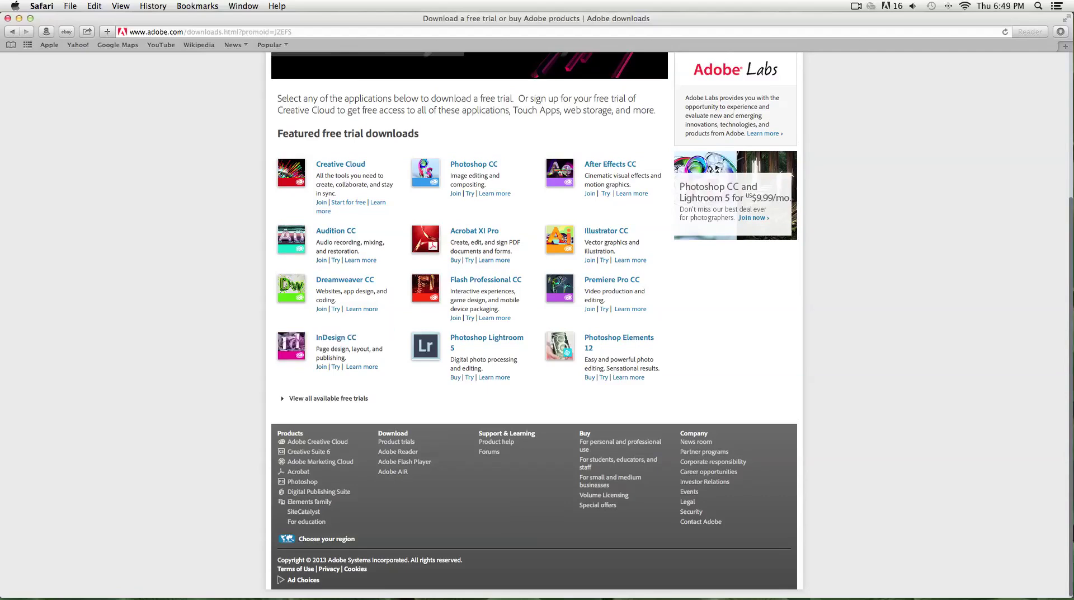
pyautogui.moveTo(312, 281); pyautogui.dragTo(663, 369)
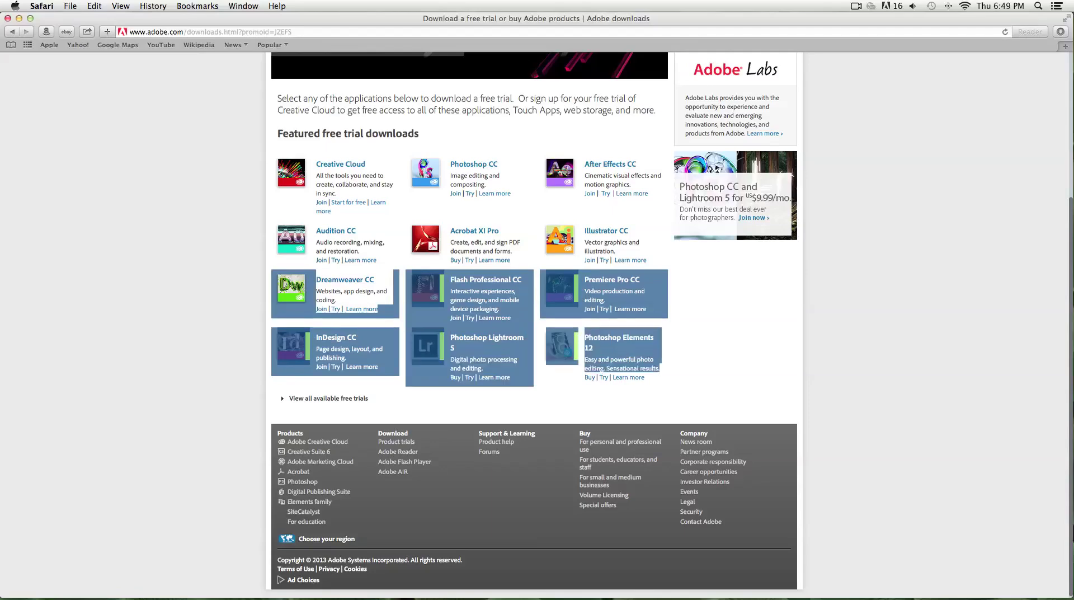
pyautogui.click(663, 369)
pyautogui.moveTo(370, 594)
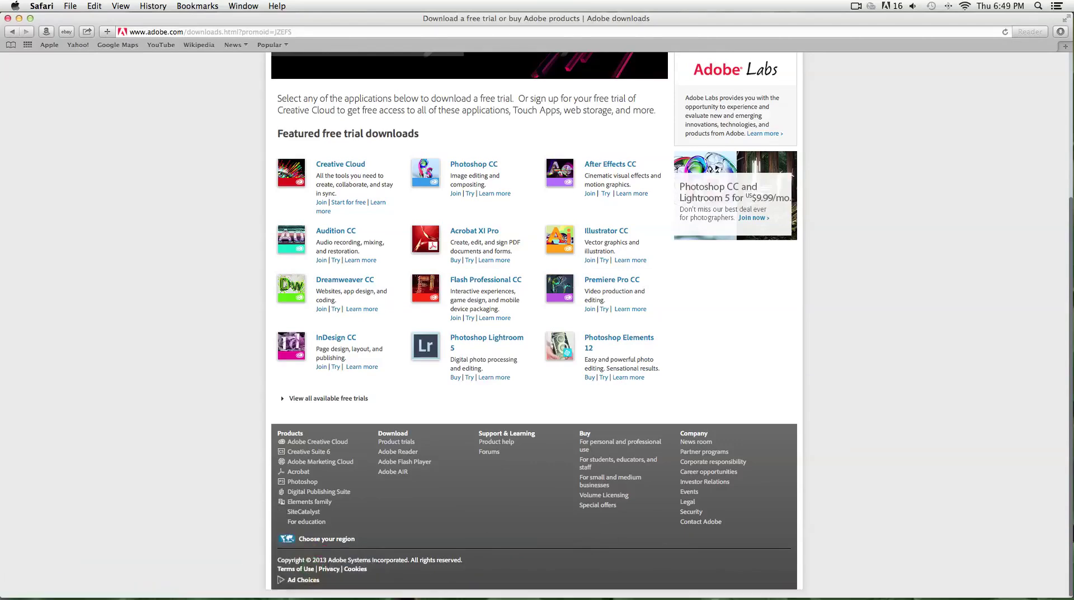
pyautogui.scroll(5, 536, 324)
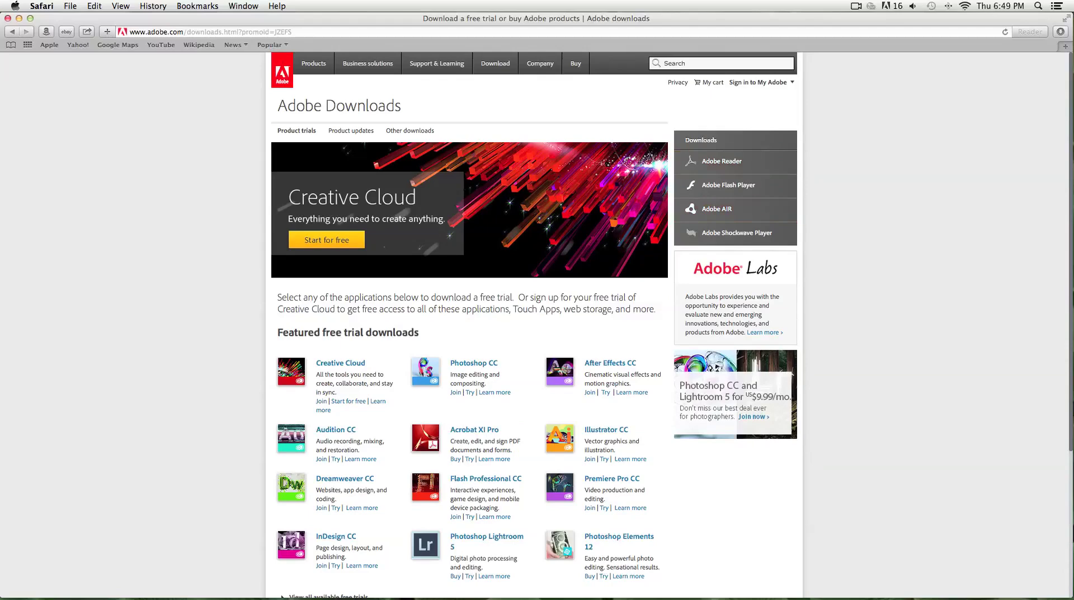
pyautogui.moveTo(759, 82)
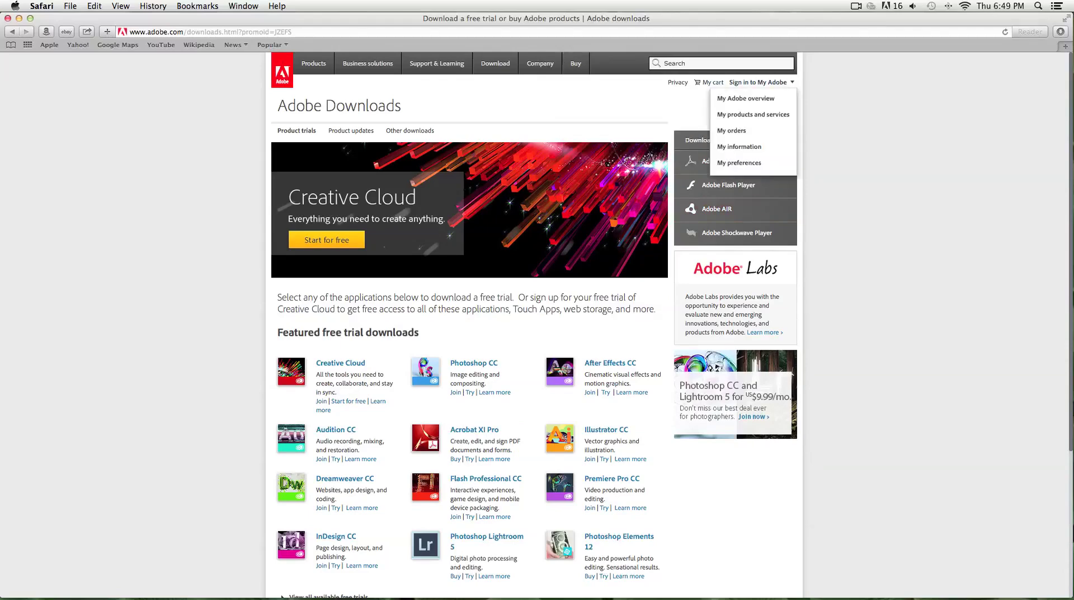
pyautogui.moveTo(575, 64)
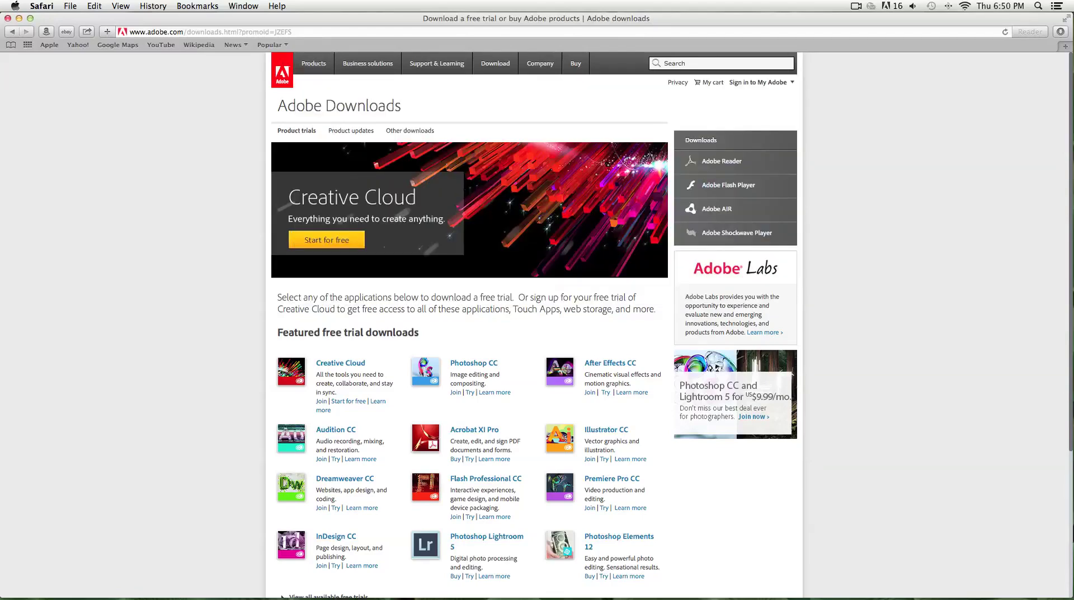
# - Close the Safari window and clear the Mac's list of recent items
pyautogui.click(8, 18)
pyautogui.click(34, 45)
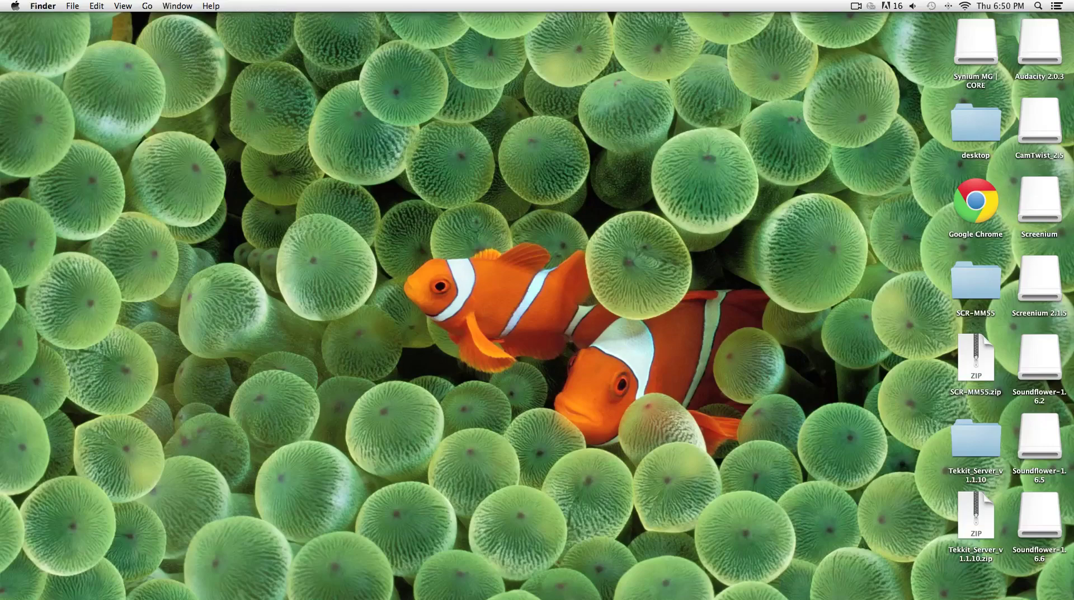
pyautogui.click(15, 6)
pyautogui.moveTo(73, 85)
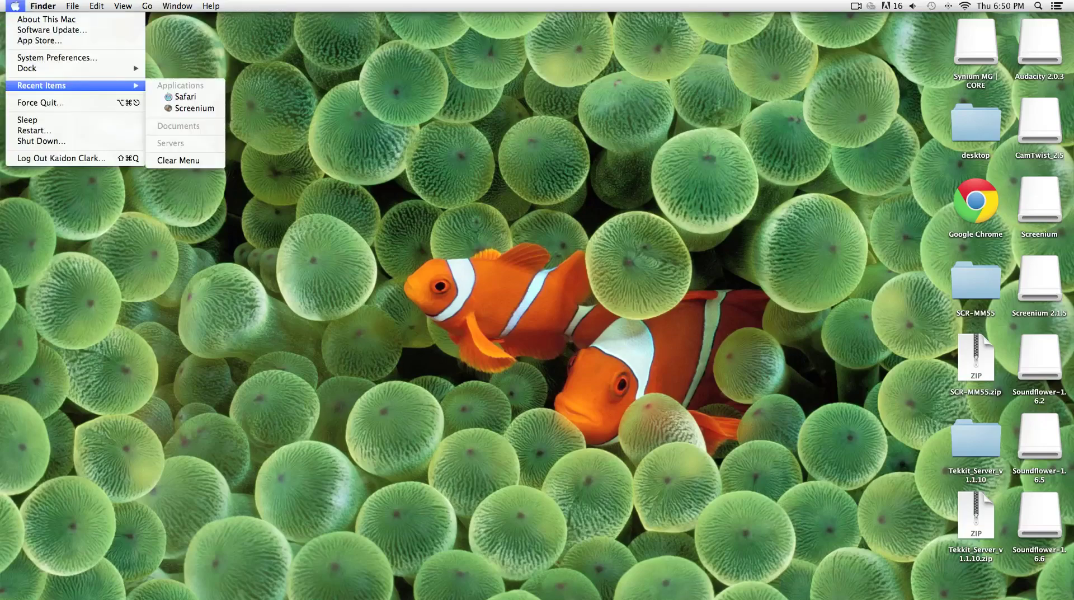
pyautogui.click(180, 160)
pyautogui.click(14, 6)
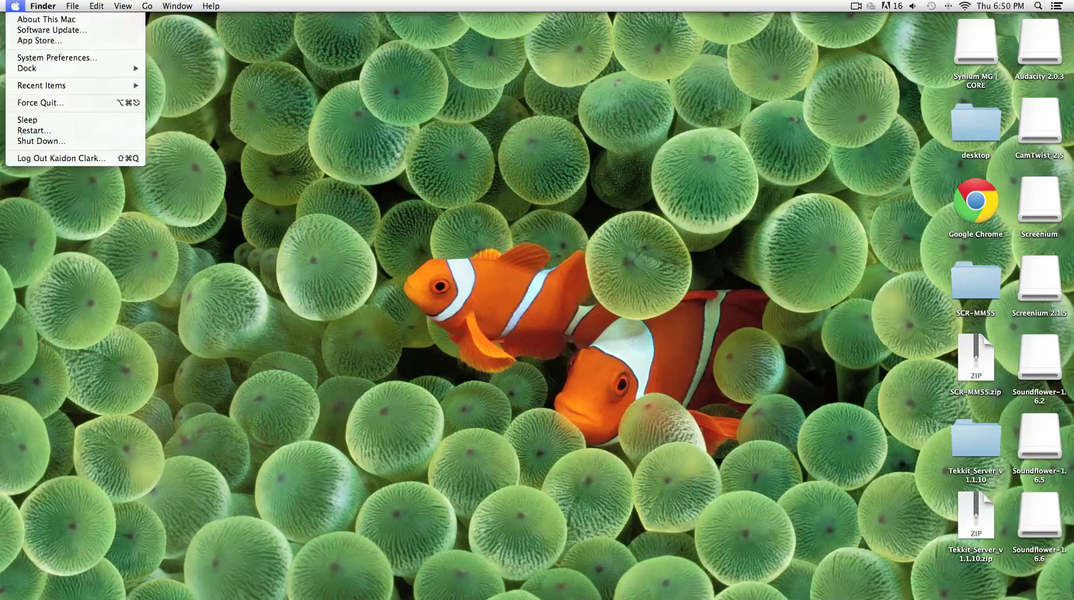
pyautogui.press('Escape')
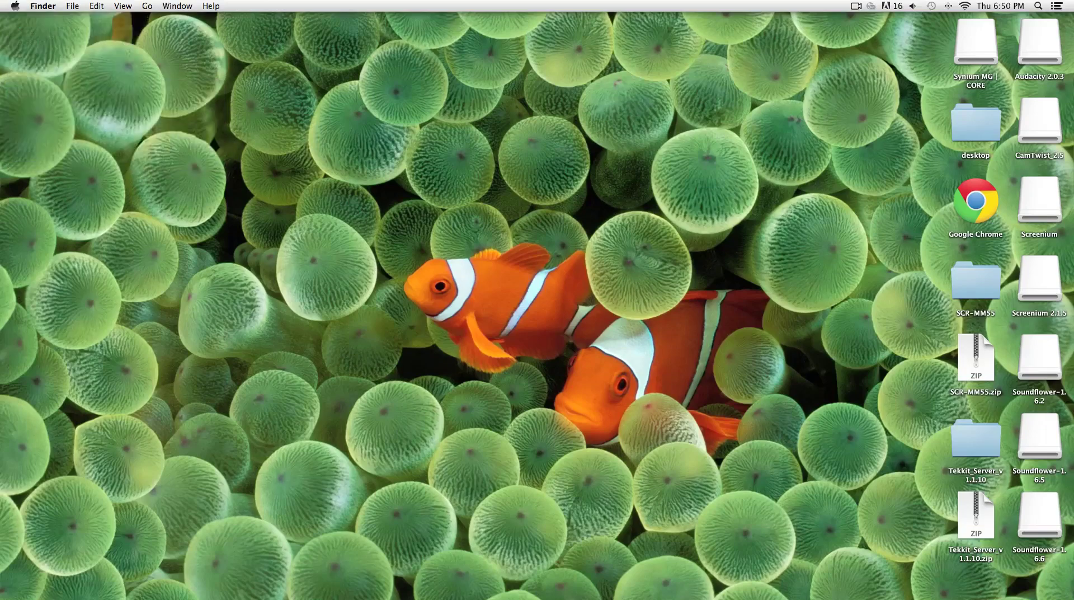
# - Reopen Safari and load the bookmarked Yahoo! home page
pyautogui.moveTo(33, 596)
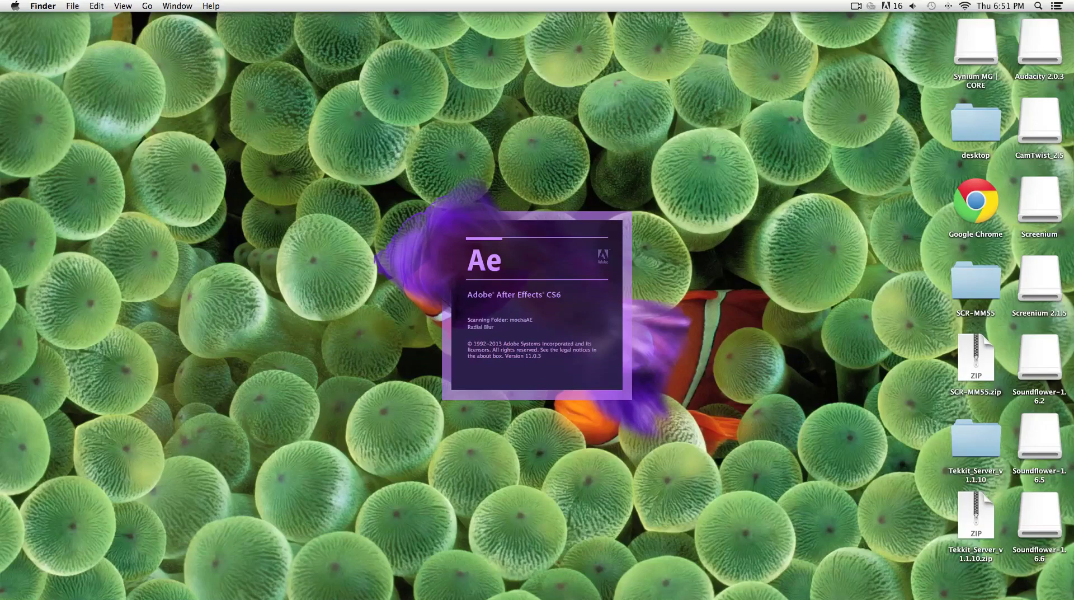
pyautogui.moveTo(517, 582)
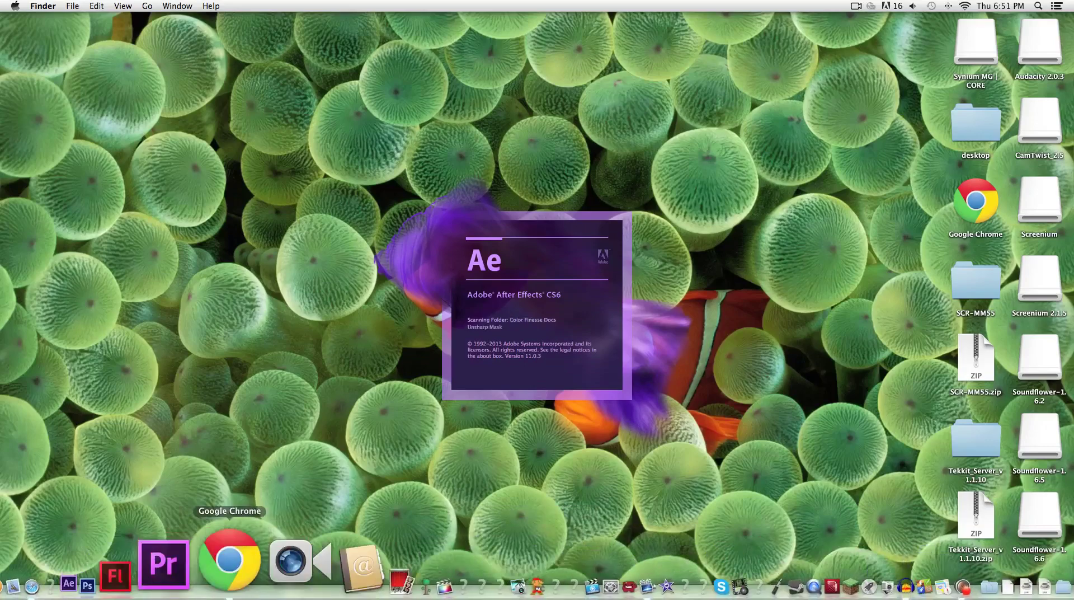
pyautogui.click(132, 562)
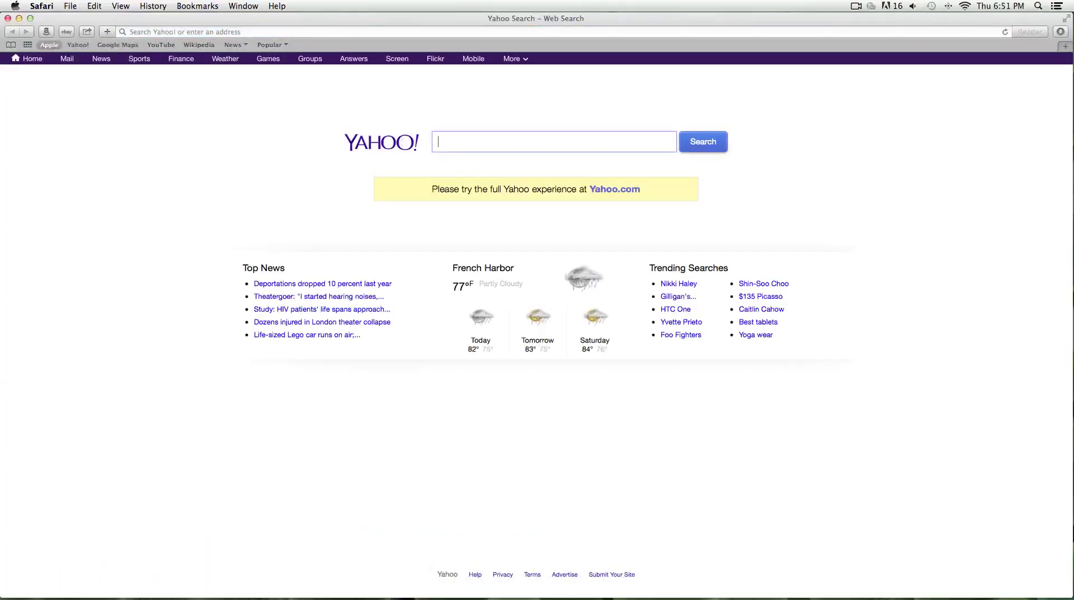
pyautogui.click(78, 45)
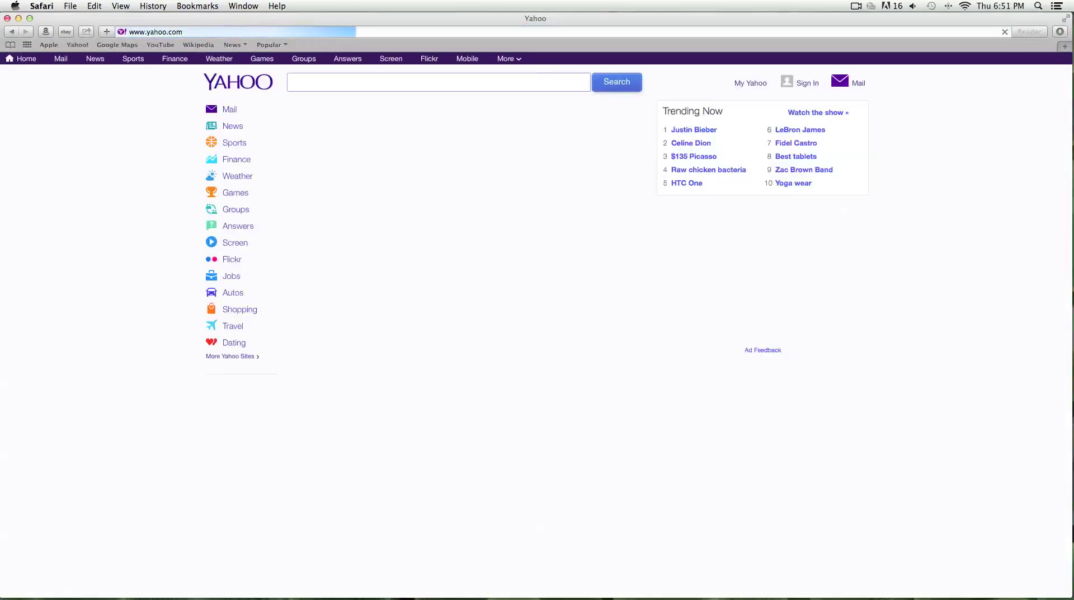
# - Search Yahoo for "google.com" and open the Google home page from the results
pyautogui.write('google.com')
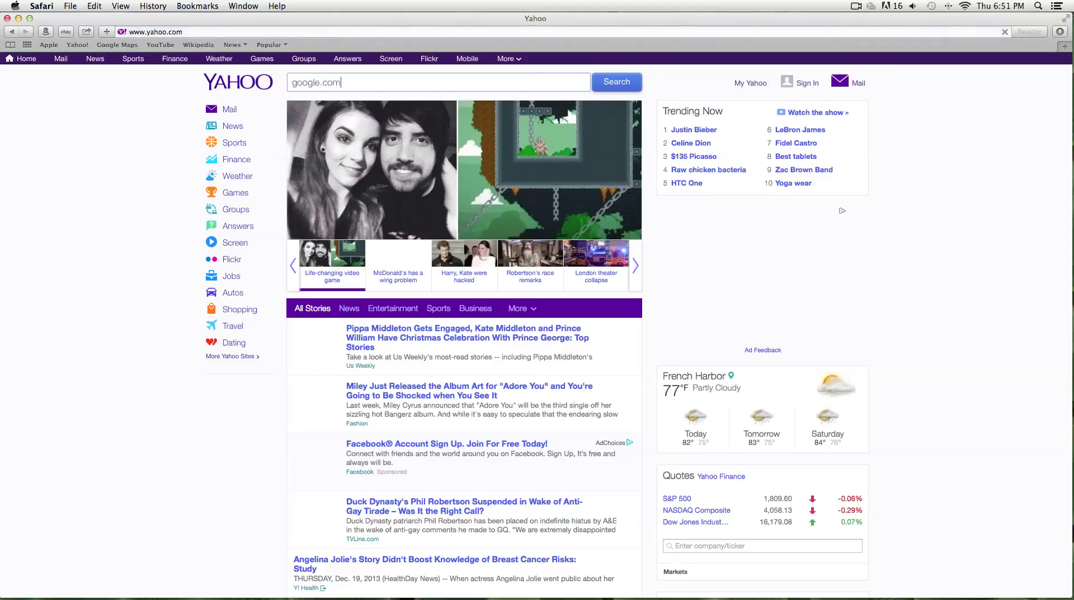
pyautogui.press('Return')
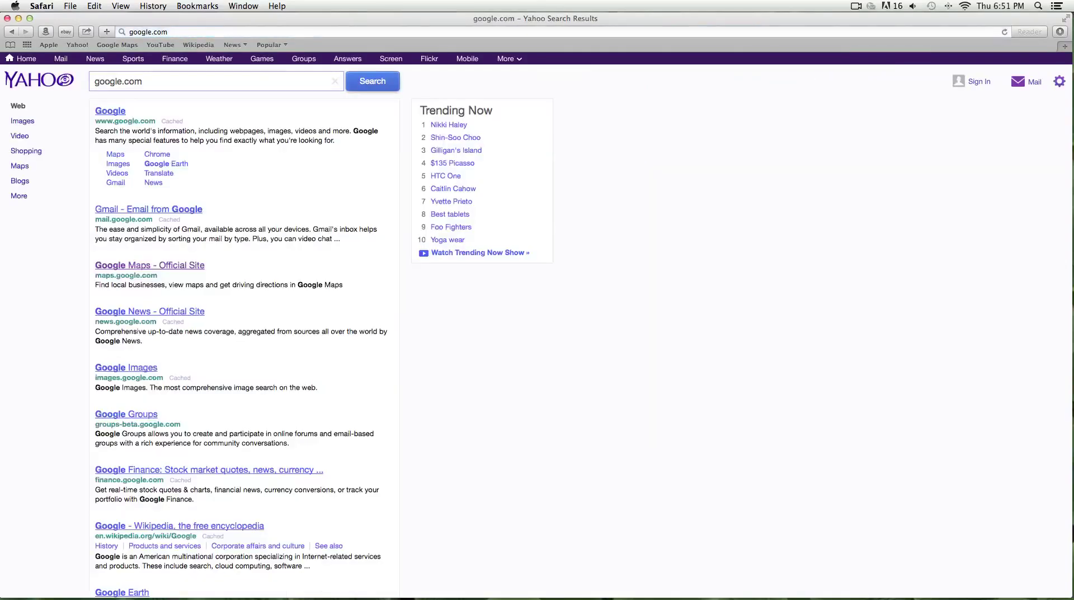
pyautogui.click(111, 111)
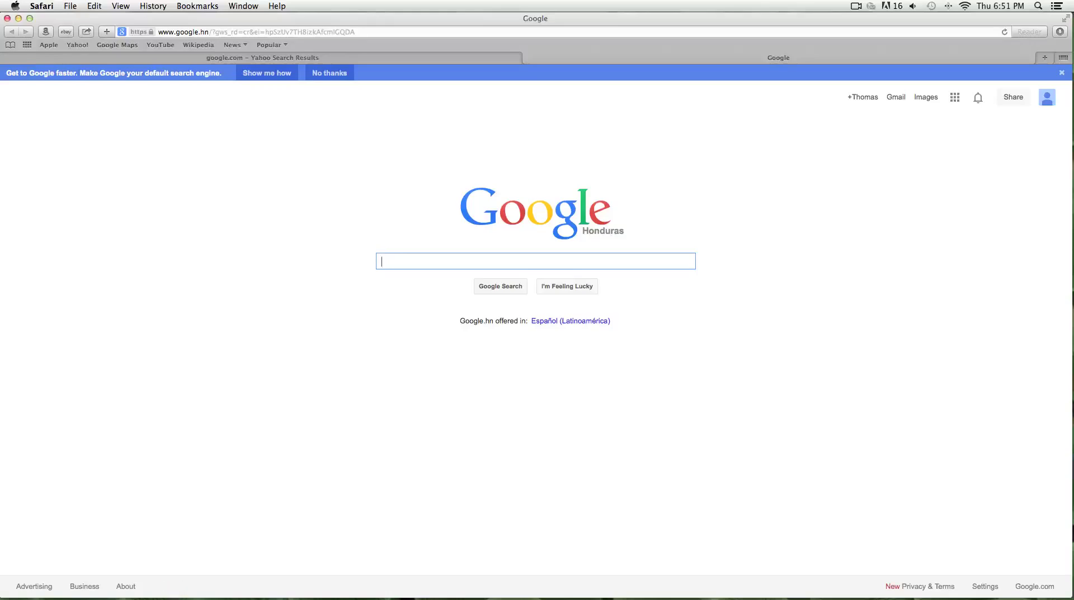
# - Search Google for "dafont"
pyautogui.write('da')
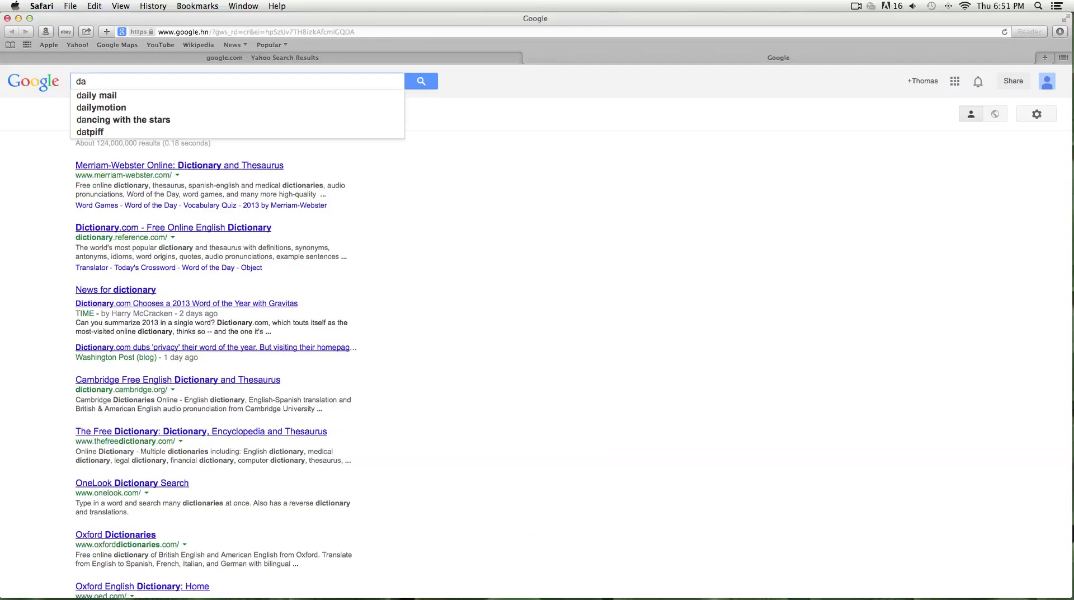
pyautogui.write('font')
pyautogui.press('Return')
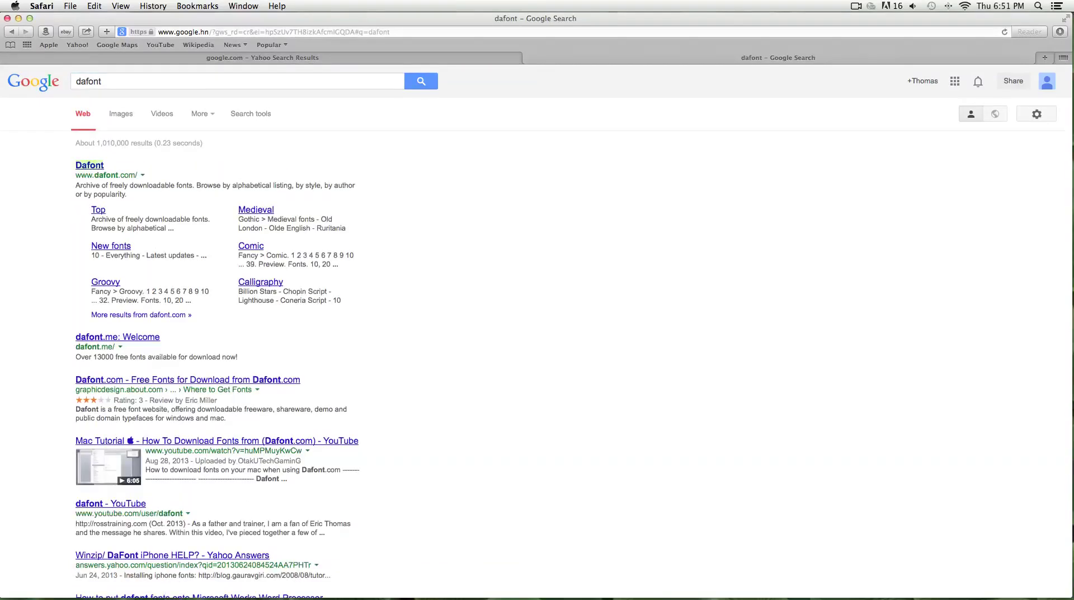
# - Open the DaFont website from the search results and look over its home page of categories and recent fonts
pyautogui.click(89, 165)
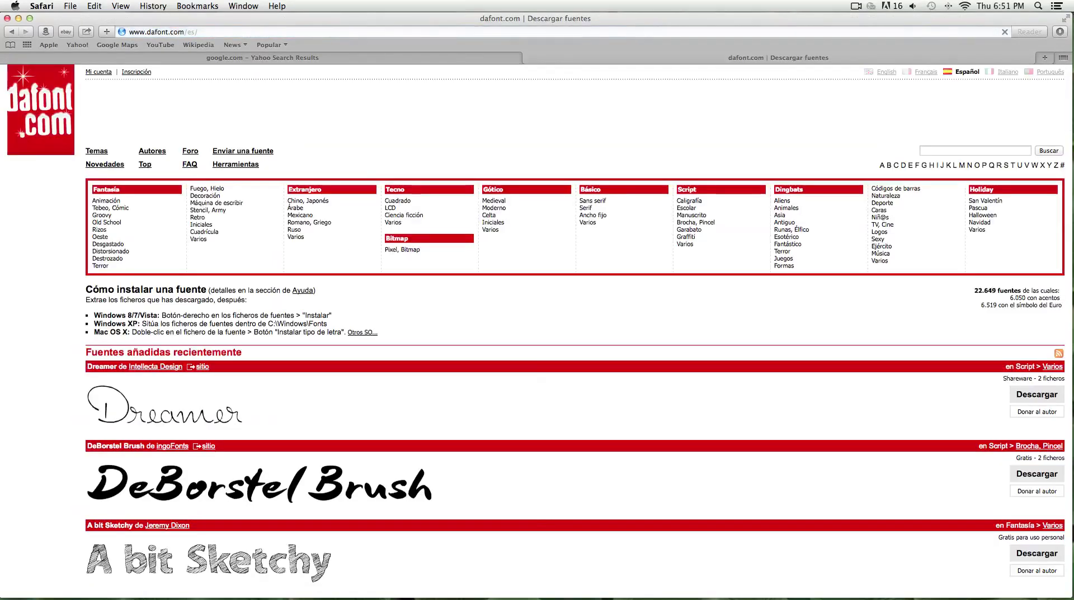
pyautogui.scroll(-5, 537, 322)
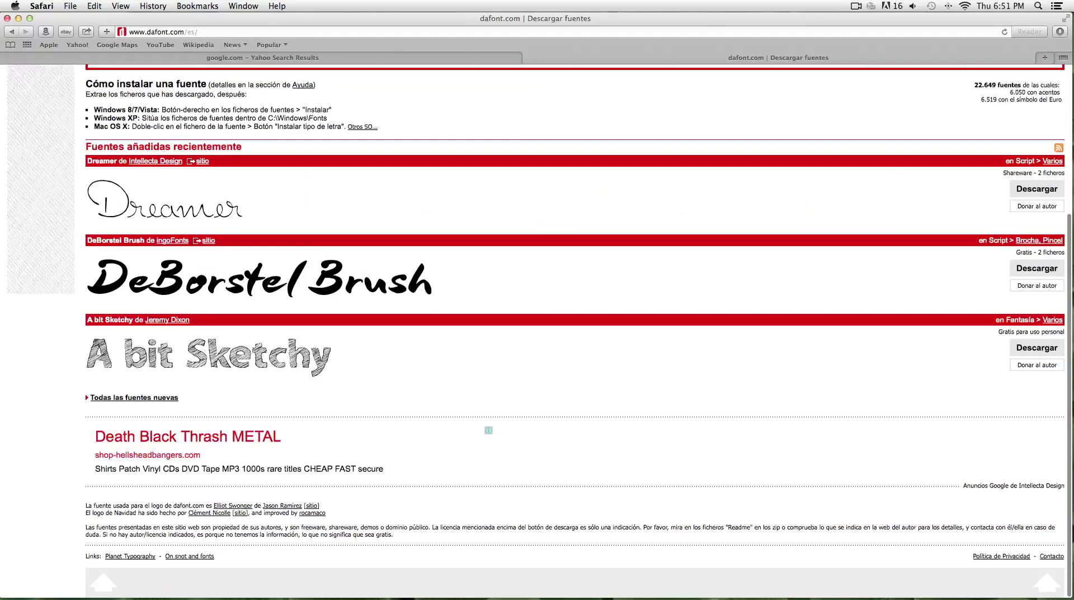
pyautogui.scroll(5, 537, 330)
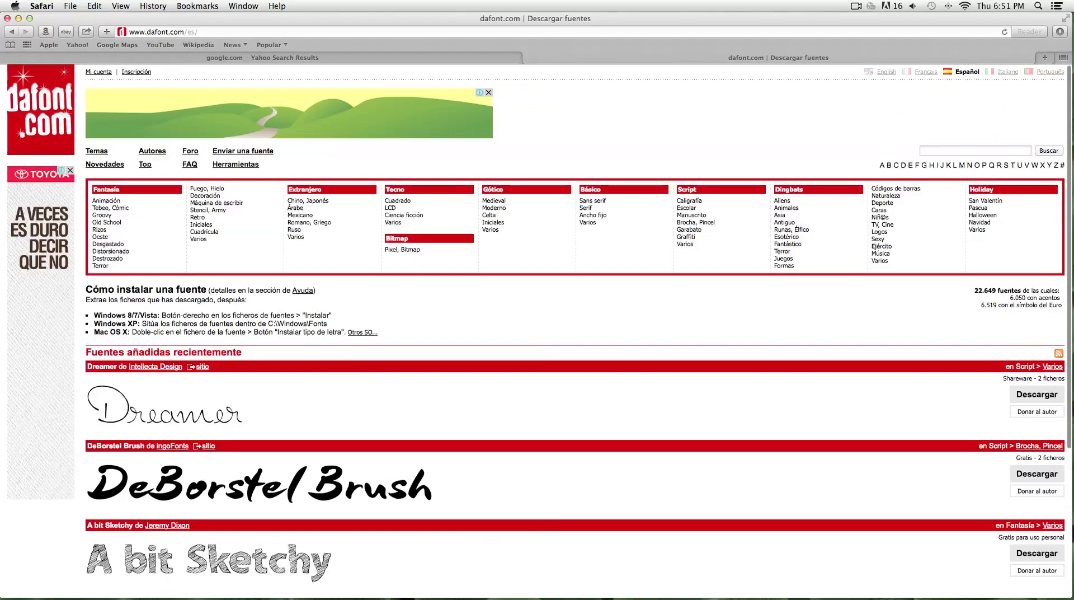
pyautogui.scroll(-1, 537, 330)
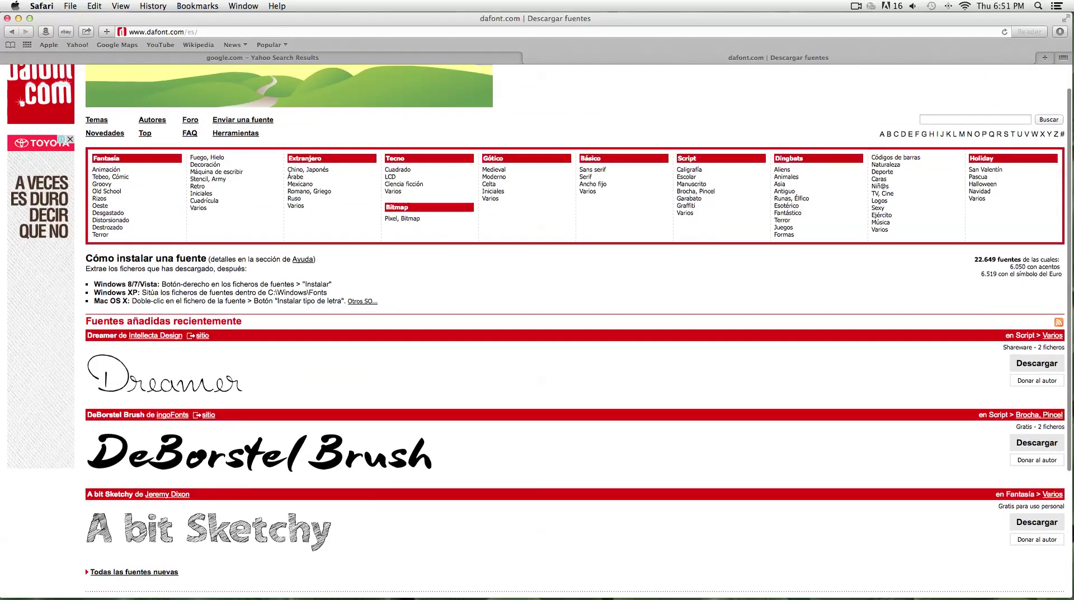
pyautogui.scroll(-5, 537, 330)
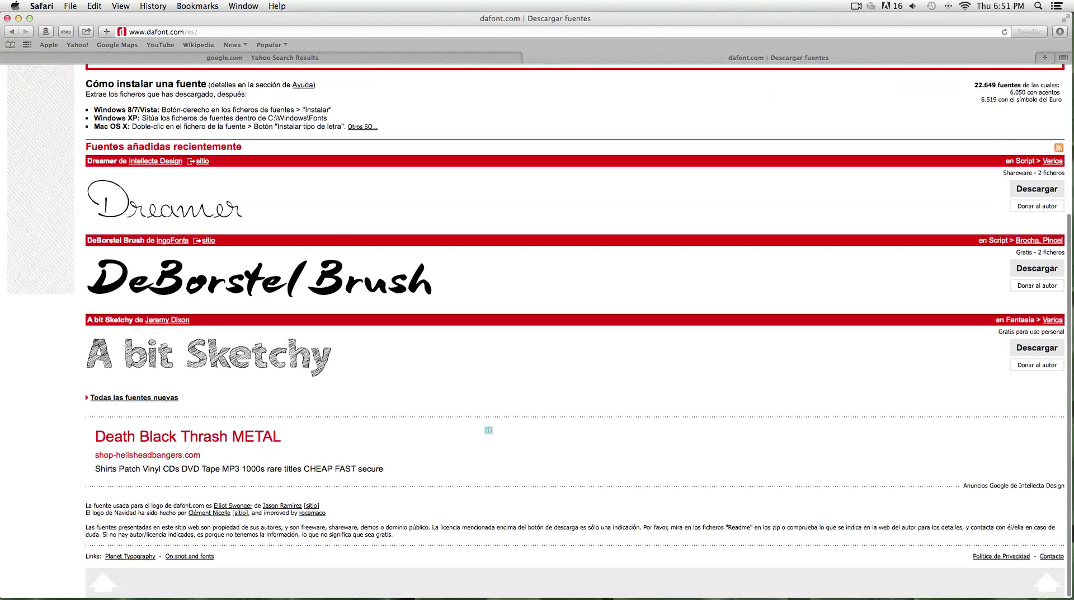
pyautogui.scroll(6, 537, 330)
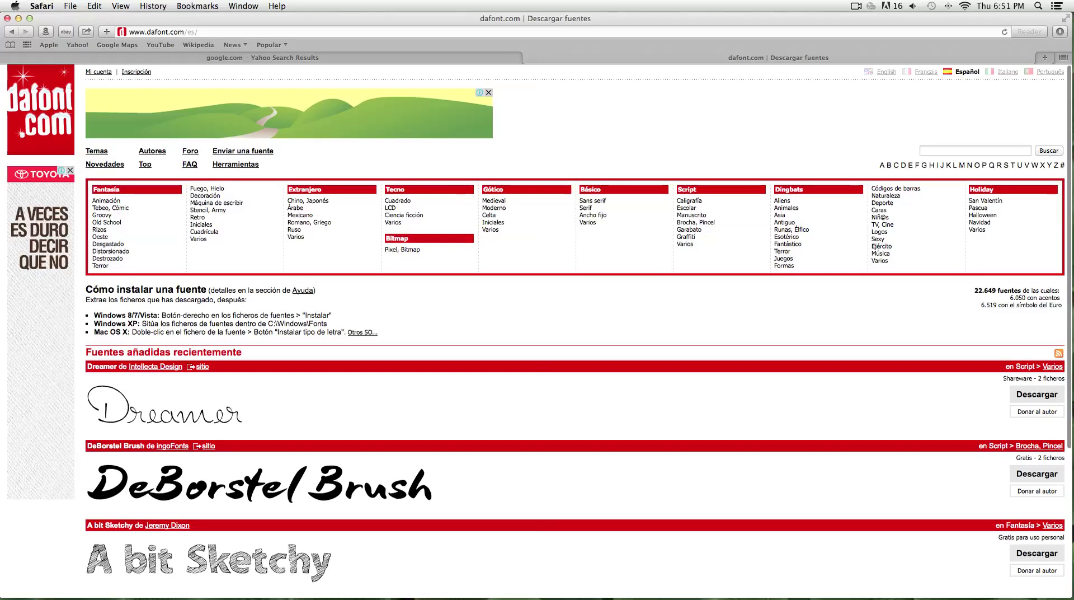
pyautogui.moveTo(176, 587)
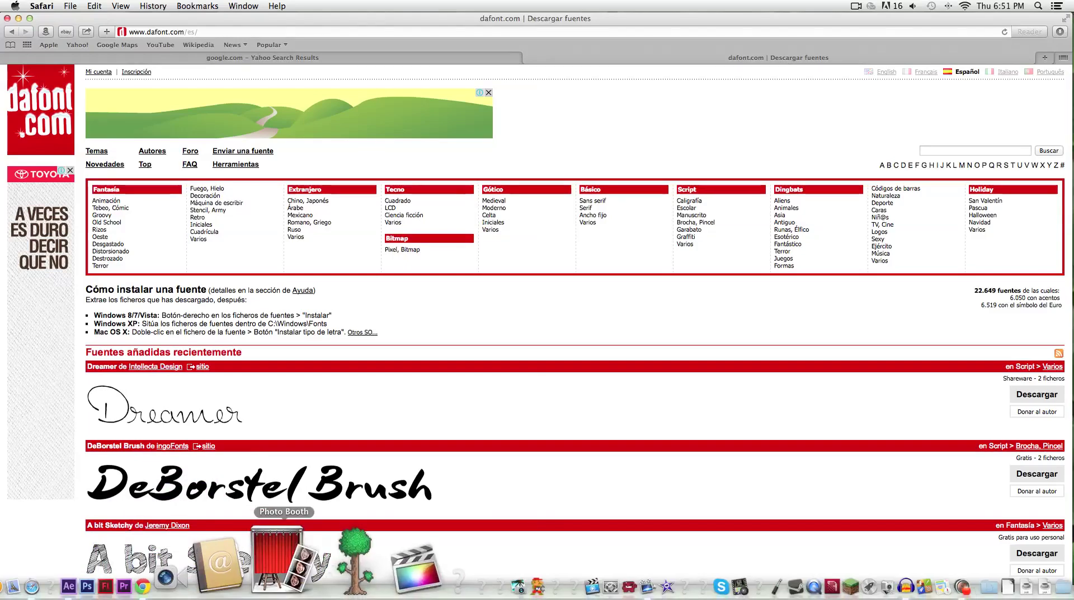
# - Search DaFont for the font "minecrafter 3"
pyautogui.click(976, 151)
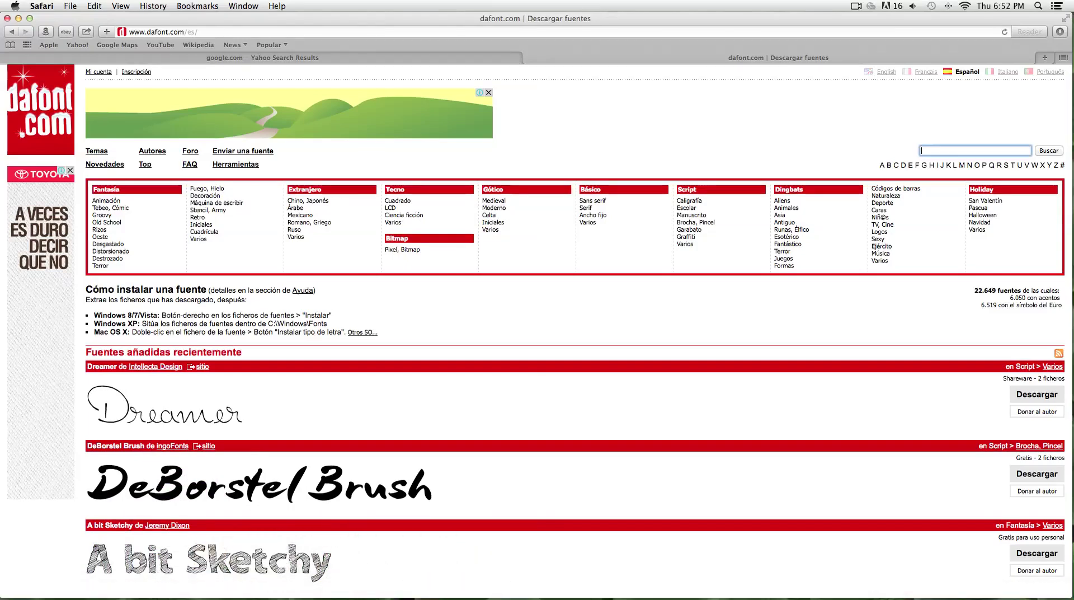
pyautogui.write('mie')
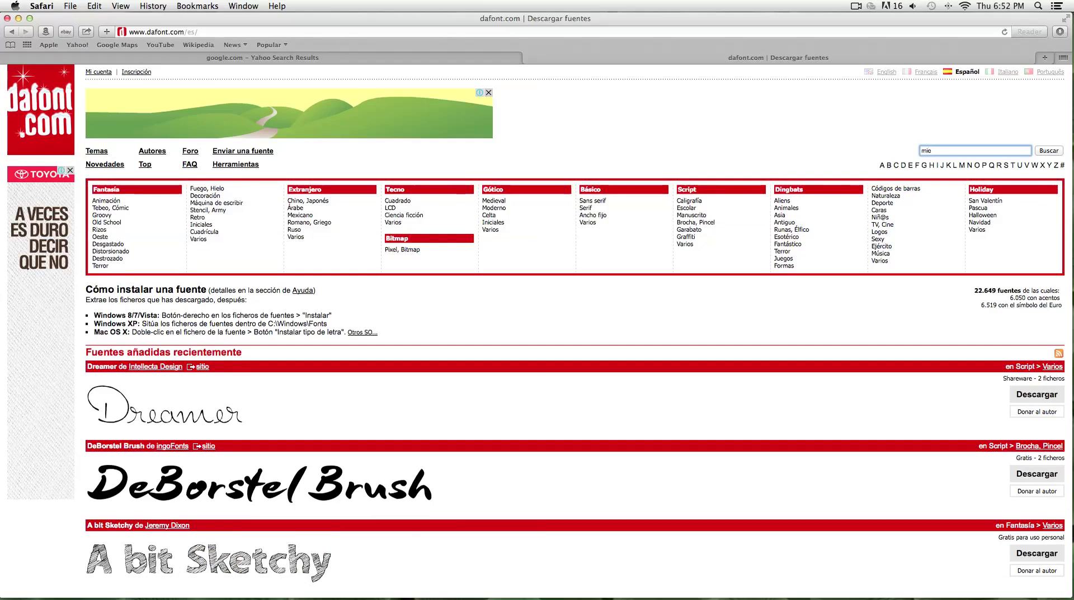
pyautogui.press('BackSpace')
pyautogui.write('necrafter 3')
pyautogui.press('Return')
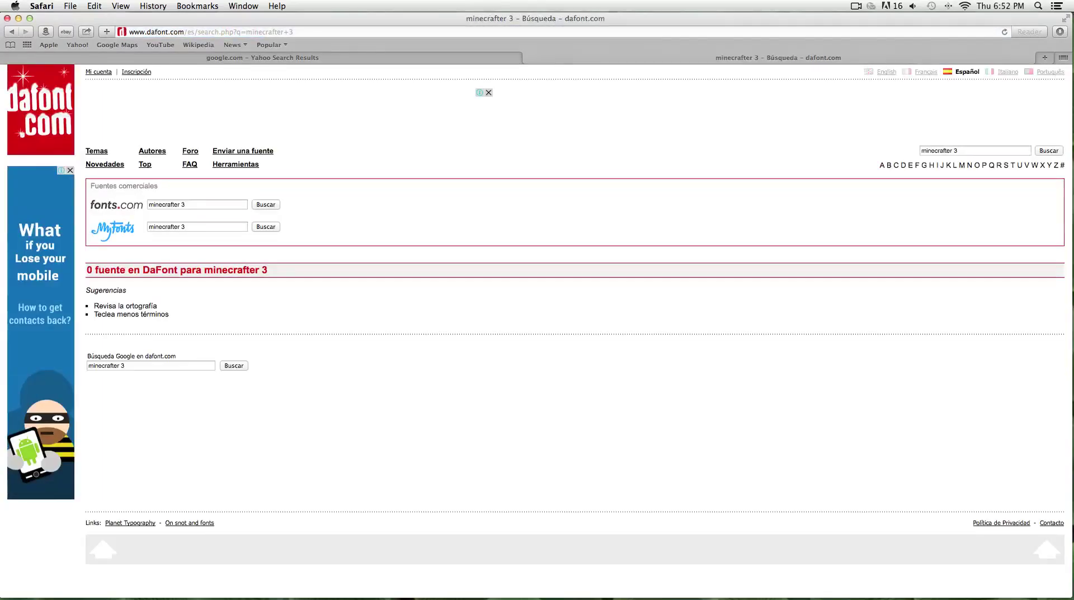
# - Close the Safari window and dismiss the After Effects warning about the missing output plug-in
pyautogui.click(132, 365)
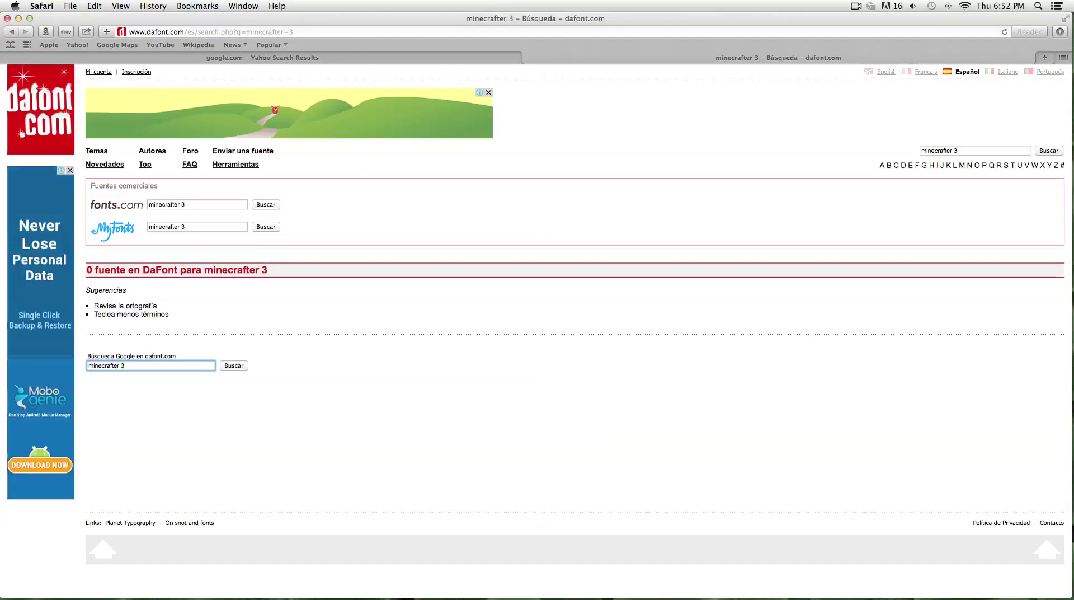
pyautogui.press('super+l')
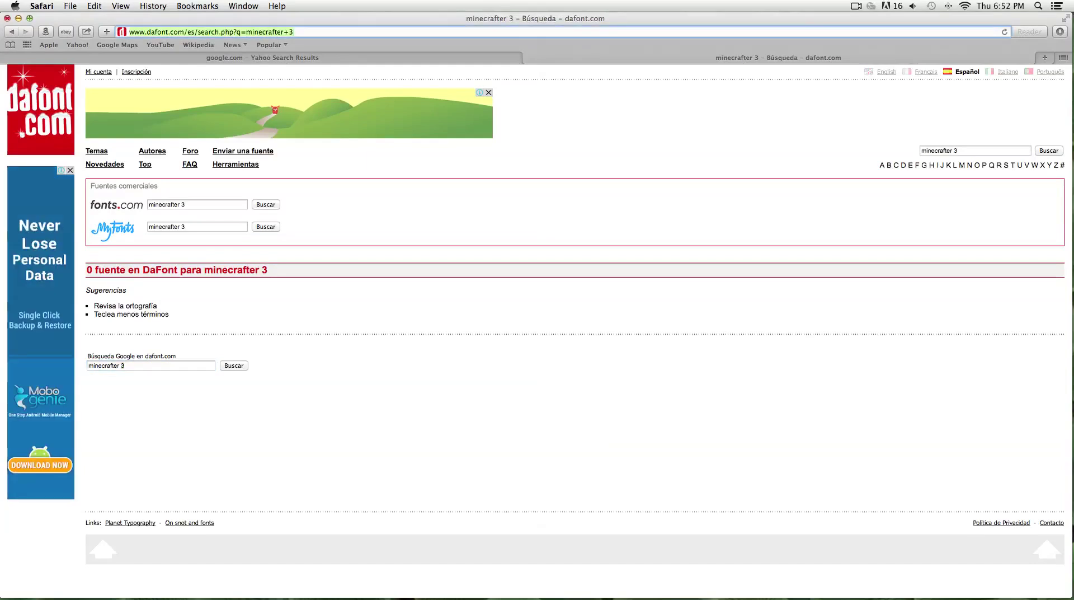
pyautogui.click(7, 18)
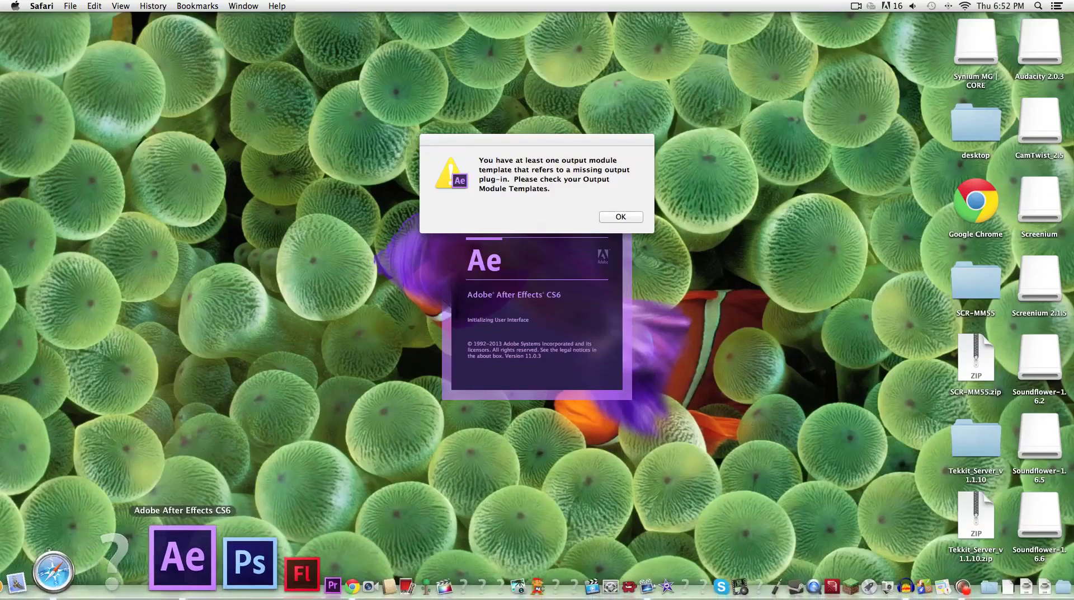
pyautogui.click(621, 217)
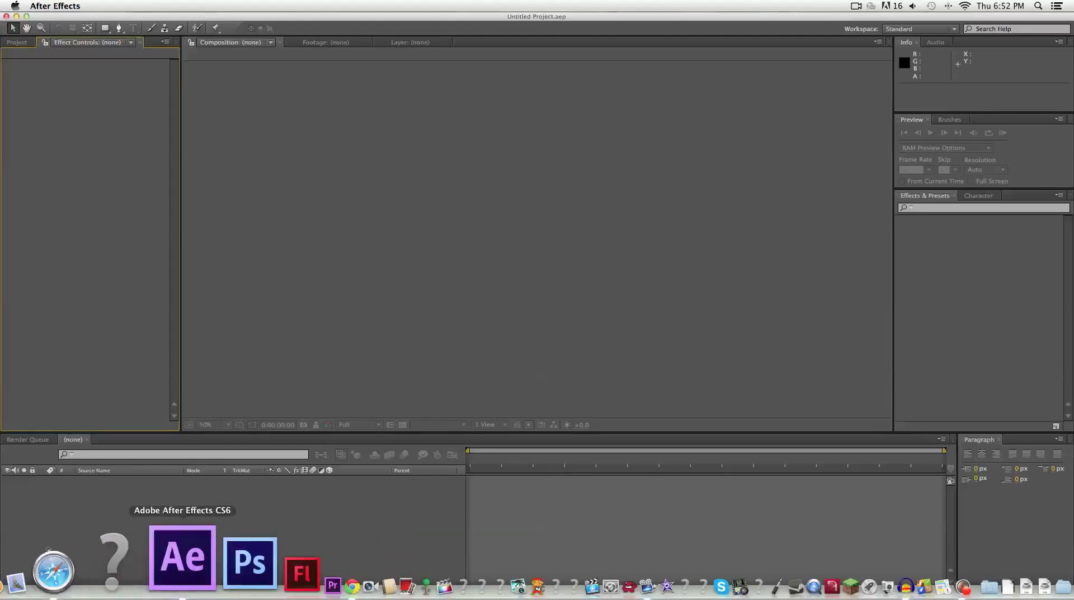
# - Switch to Safari, load dafont.com and look through the home page
pyautogui.click(135, 554)
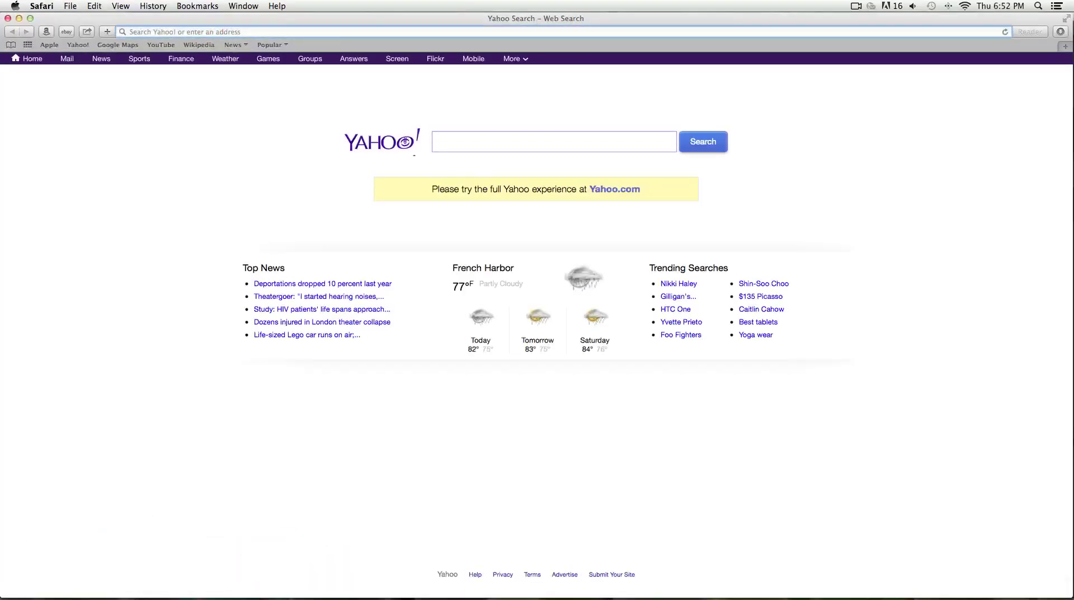
pyautogui.write('dafont.')
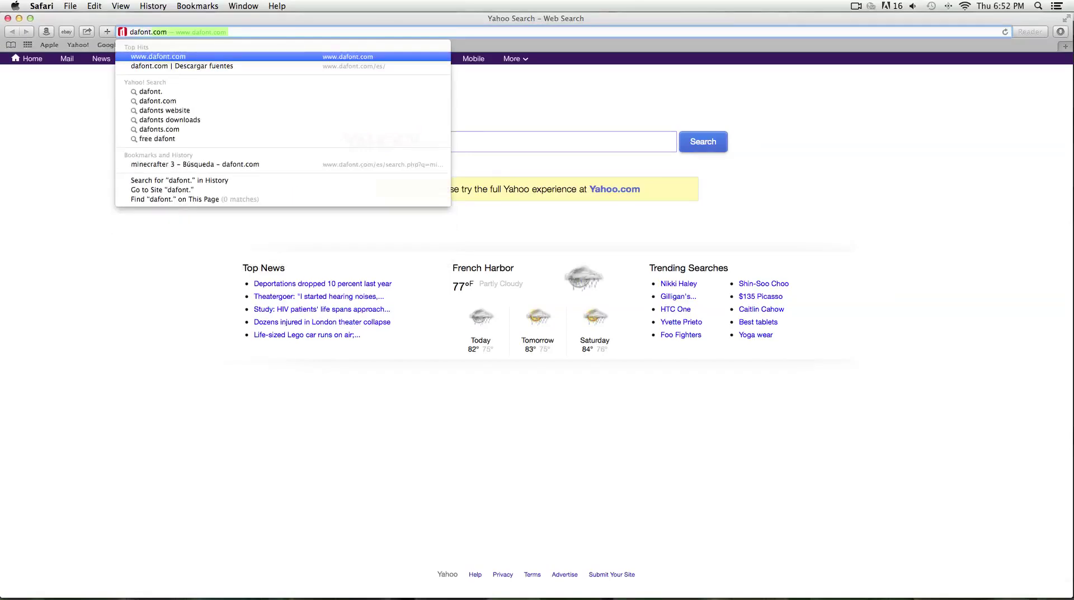
pyautogui.write('com')
pyautogui.press('Return')
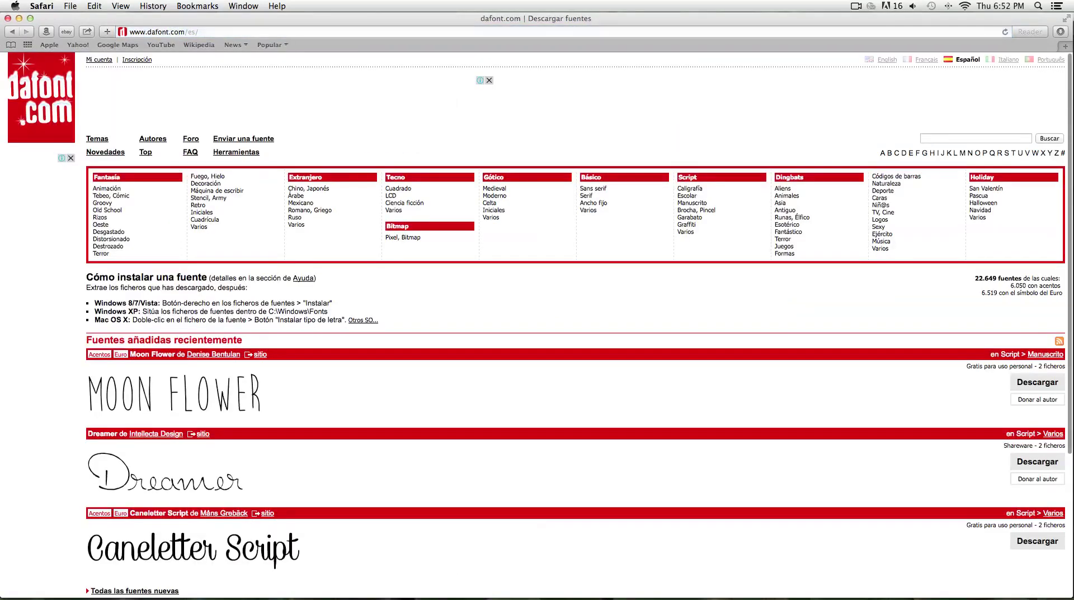
pyautogui.scroll(-5, 537, 324)
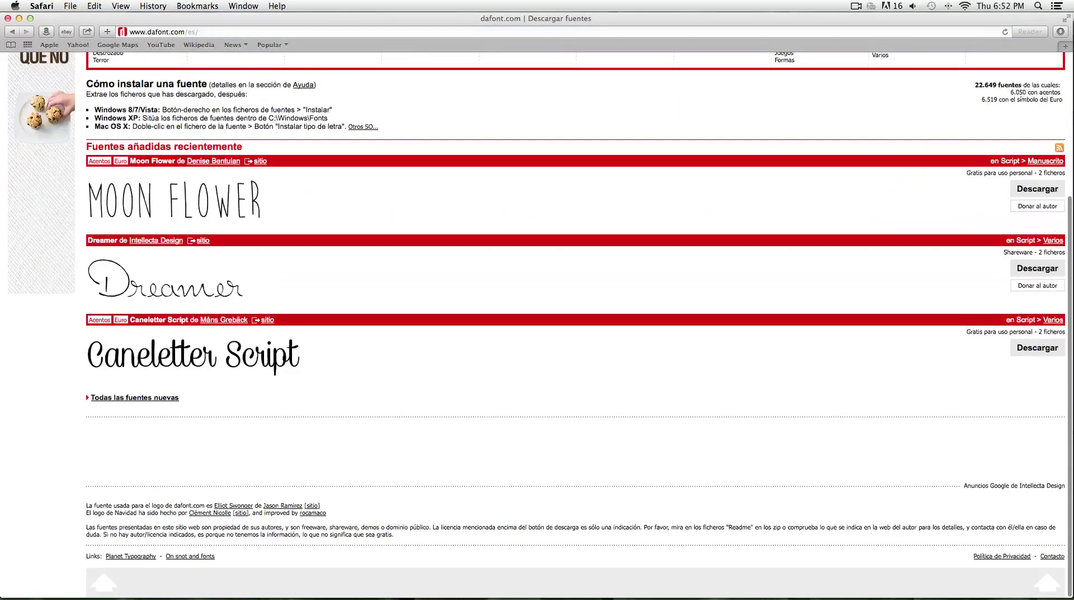
pyautogui.scroll(5, 537, 324)
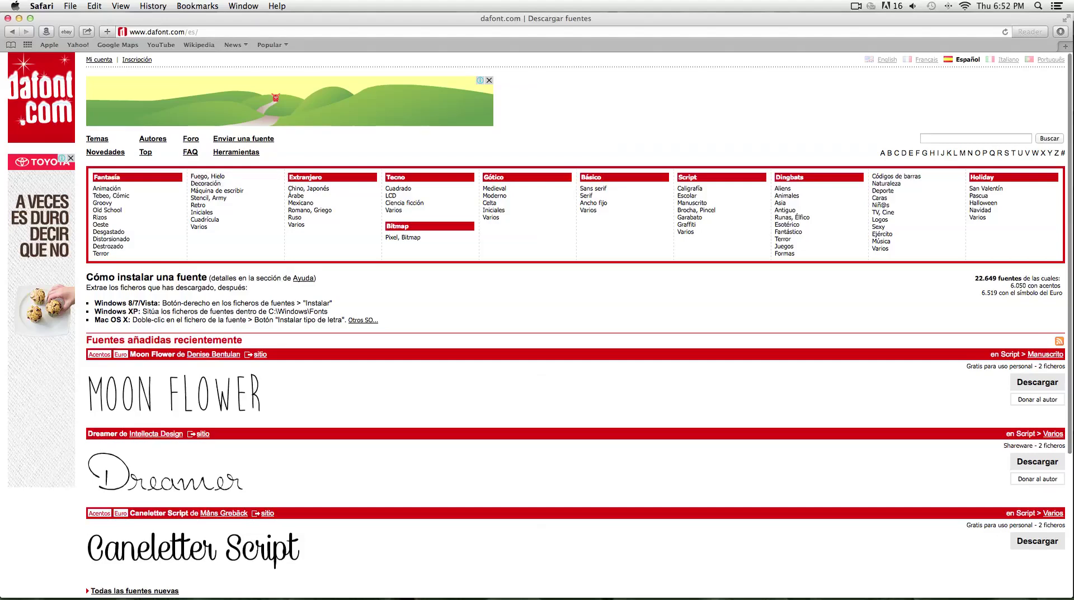
# - Abandon the started font search and close the Safari window
pyautogui.click(976, 138)
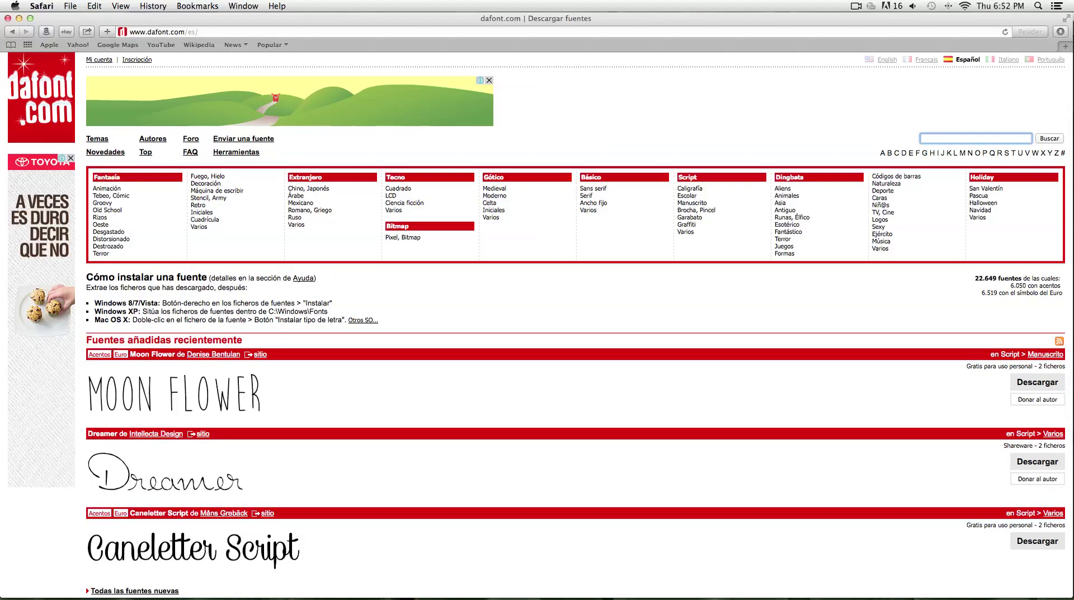
pyautogui.write('miev')
pyautogui.press('BackSpace')
pyautogui.press('BackSpace')
pyautogui.click(8, 19)
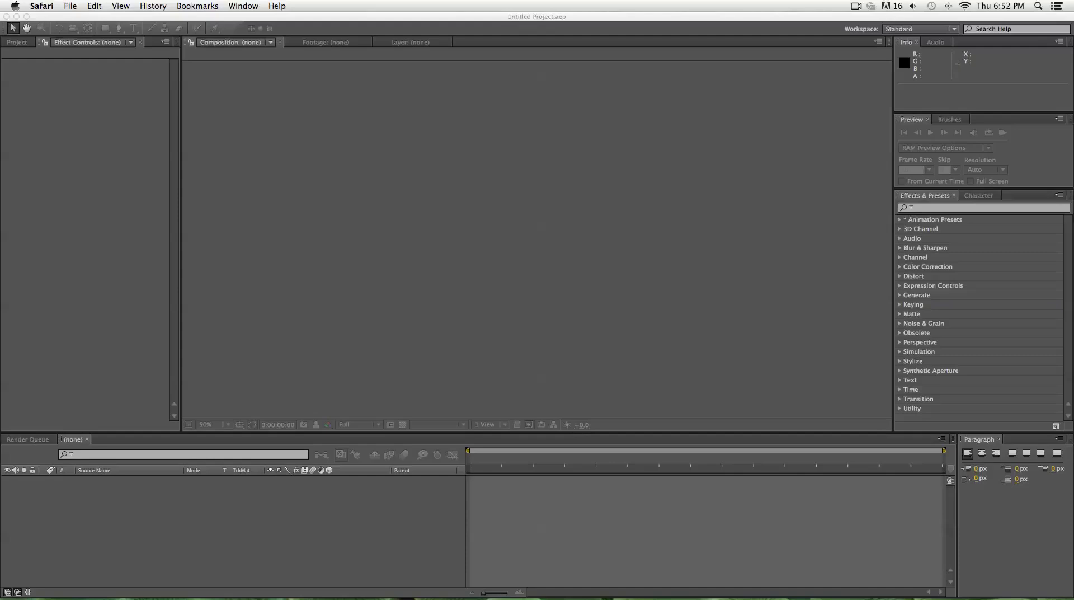
# - Switch to Google Chrome and load dafont.com
pyautogui.moveTo(25, 596)
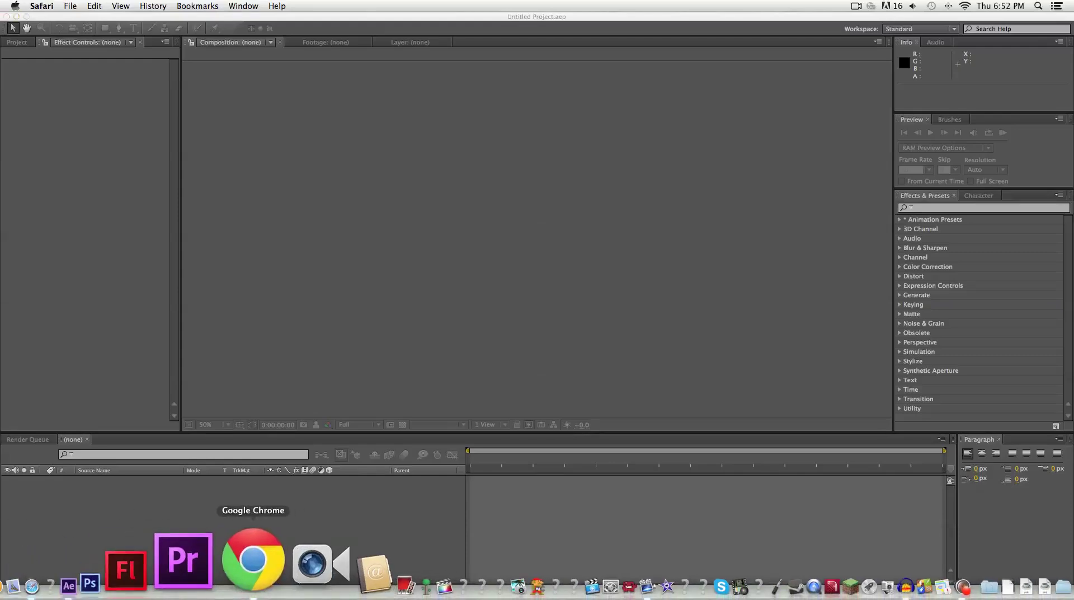
pyautogui.click(241, 559)
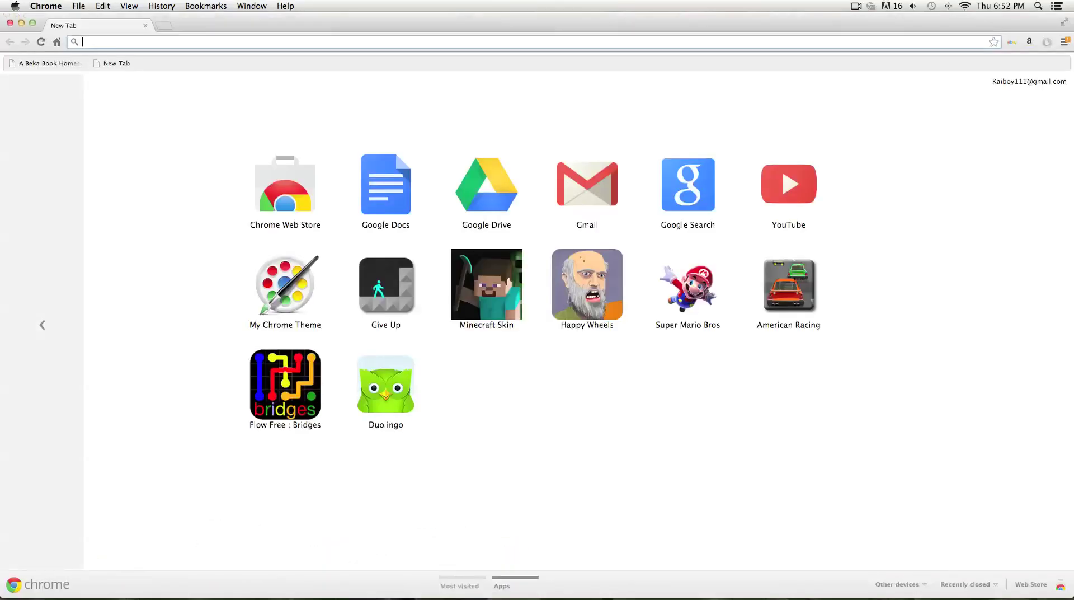
pyautogui.write('da')
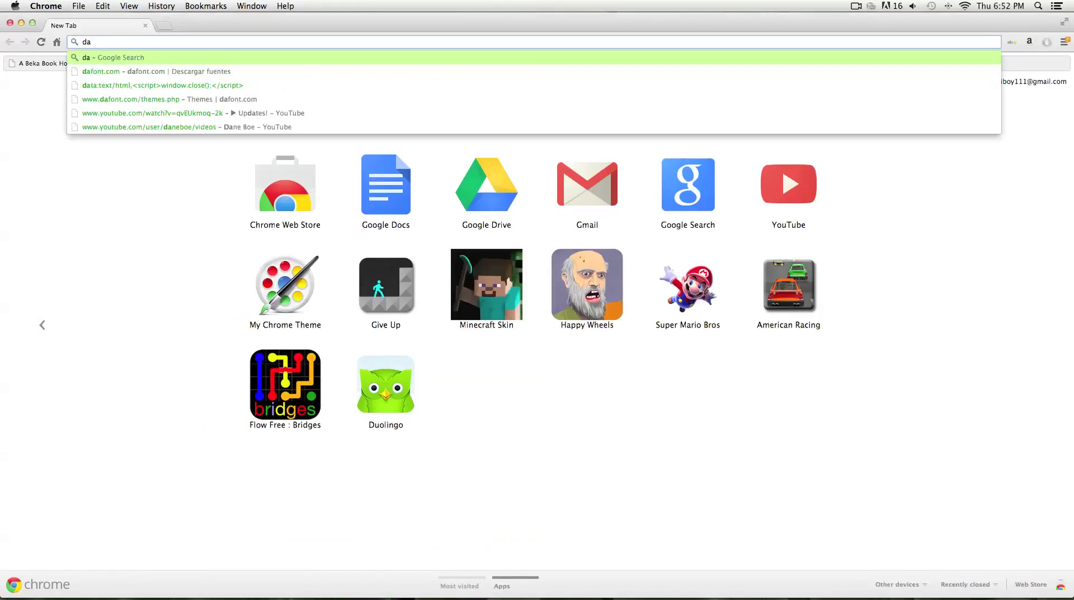
pyautogui.write('font.com')
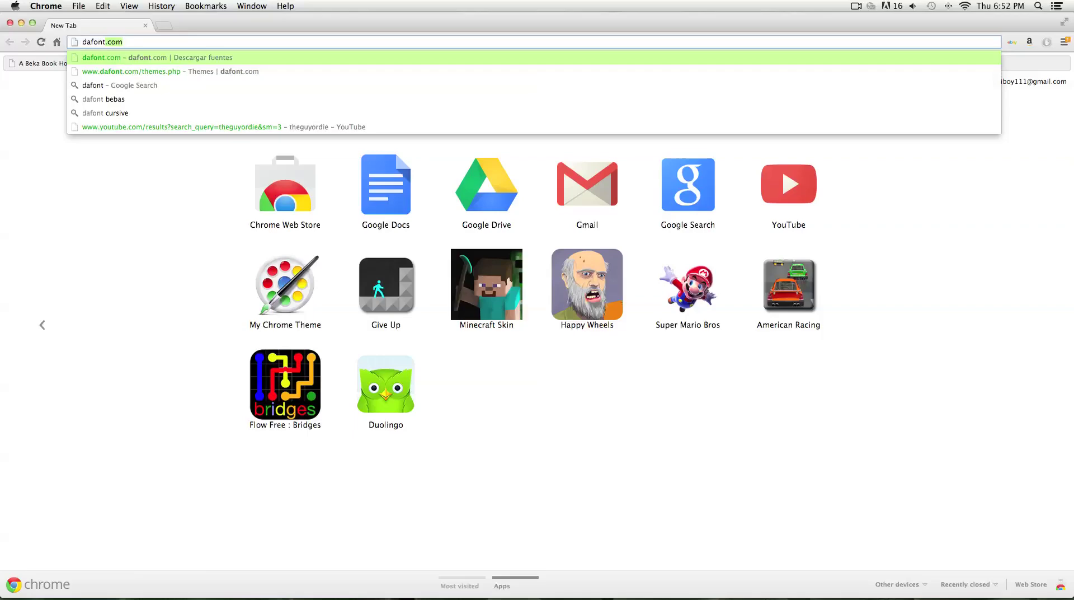
pyautogui.press('Return')
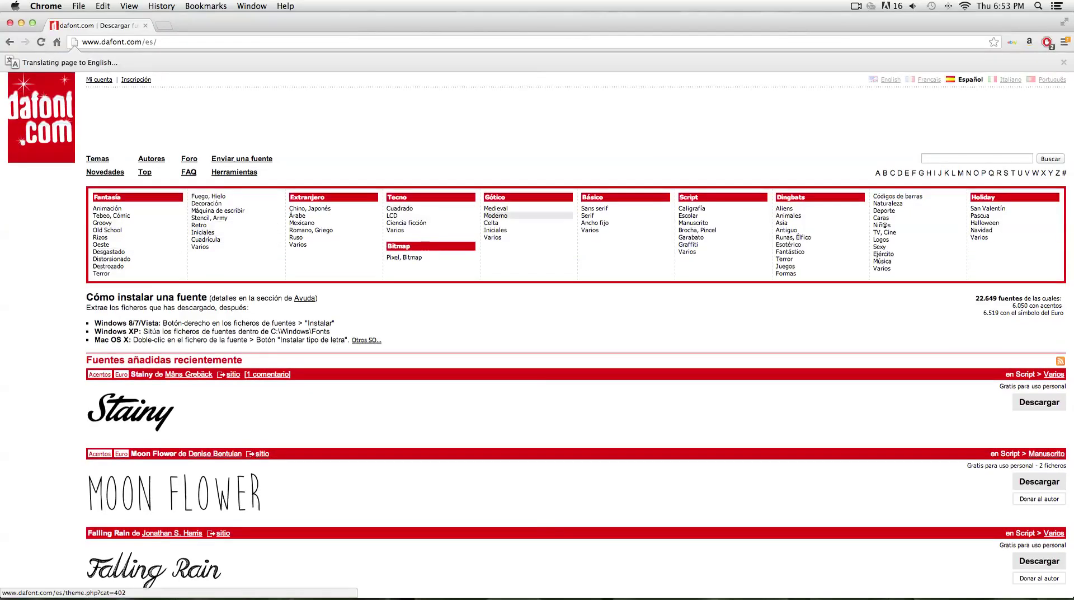
# - Look over the translated DaFont home page and set the site's language to English
pyautogui.scroll(-5, 536, 336)
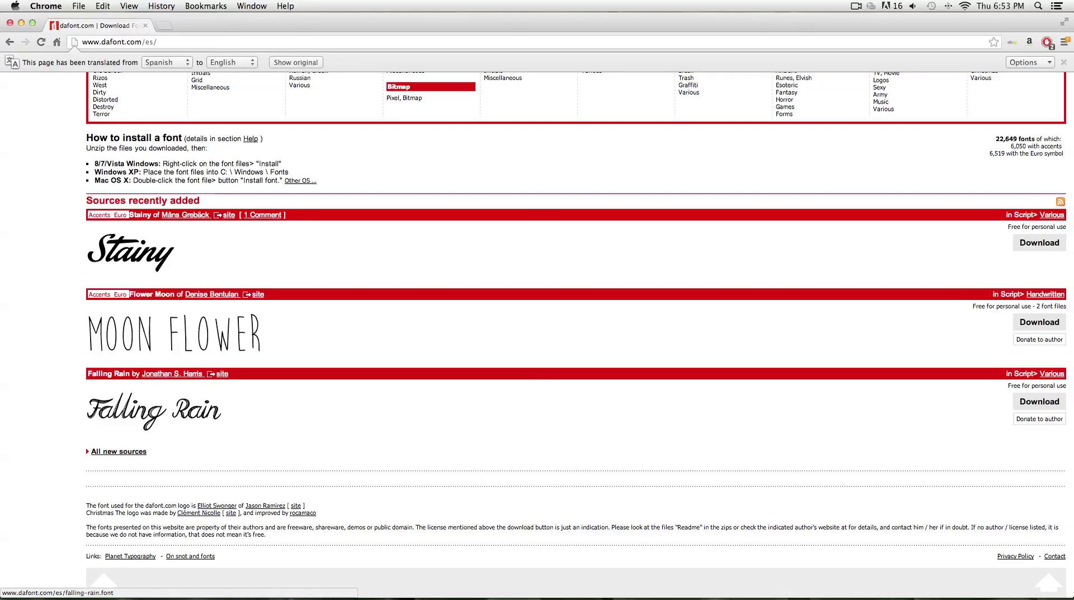
pyautogui.scroll(3, 548, 78)
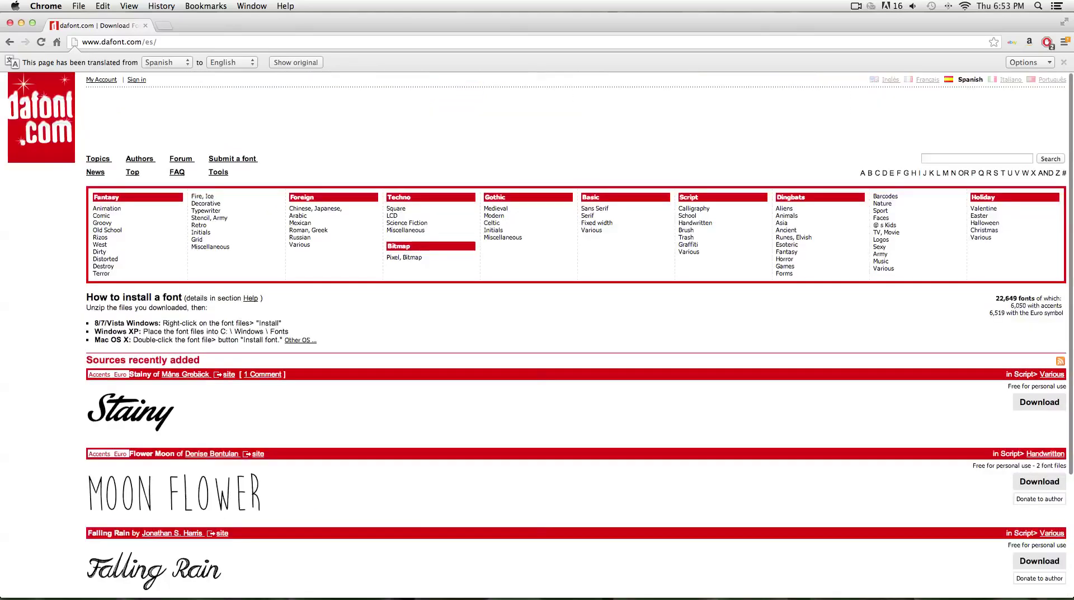
pyautogui.click(977, 158)
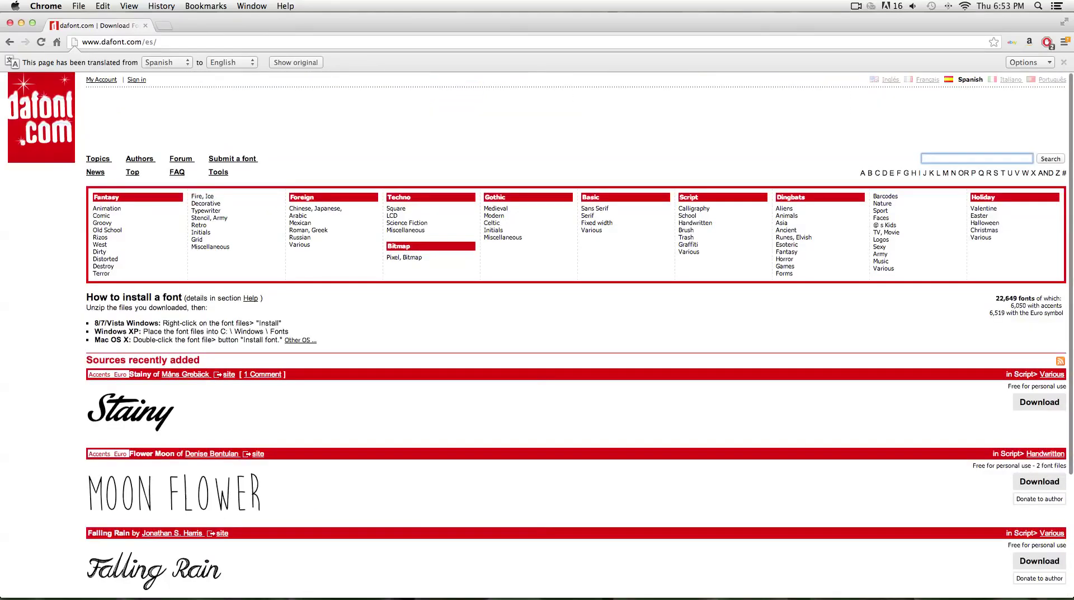
pyautogui.click(891, 80)
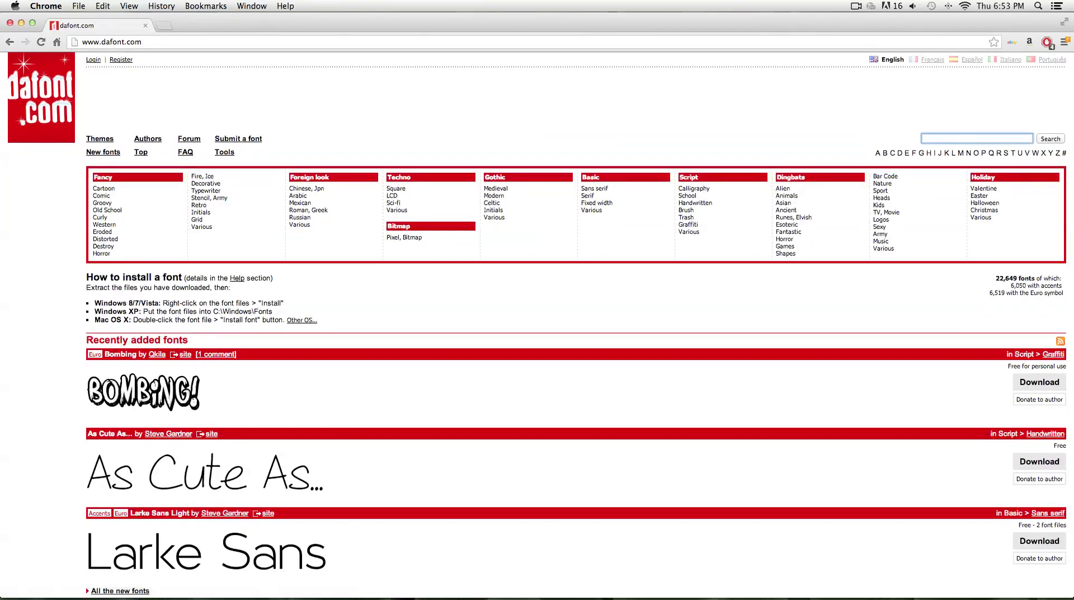
# - Look through the English home page and search the site for "minecrafter 3"
pyautogui.scroll(-5, 576, 381)
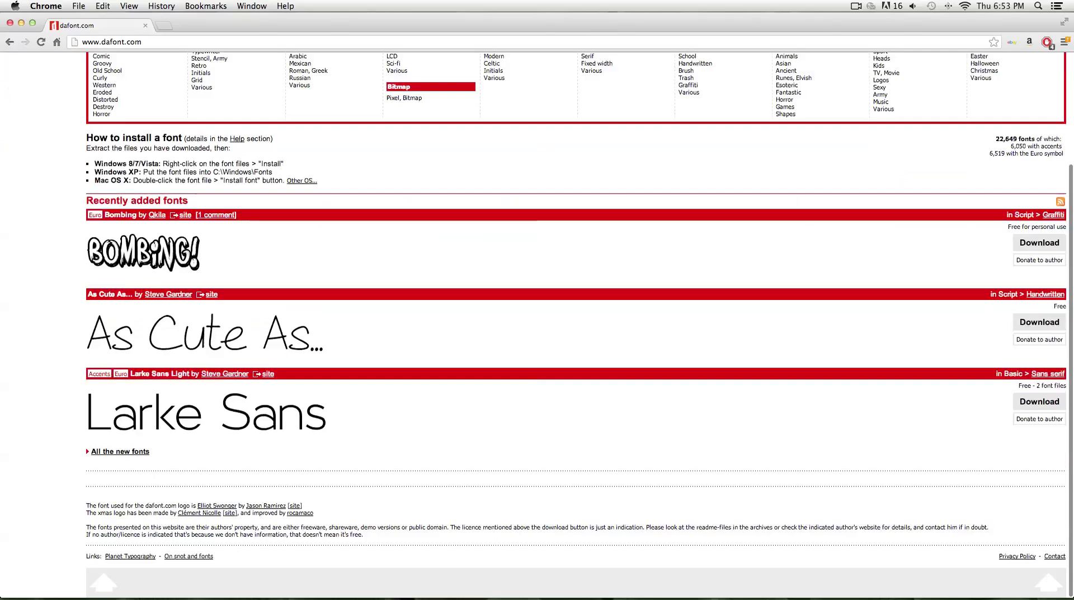
pyautogui.scroll(5, 576, 380)
pyautogui.write('minecrafter')
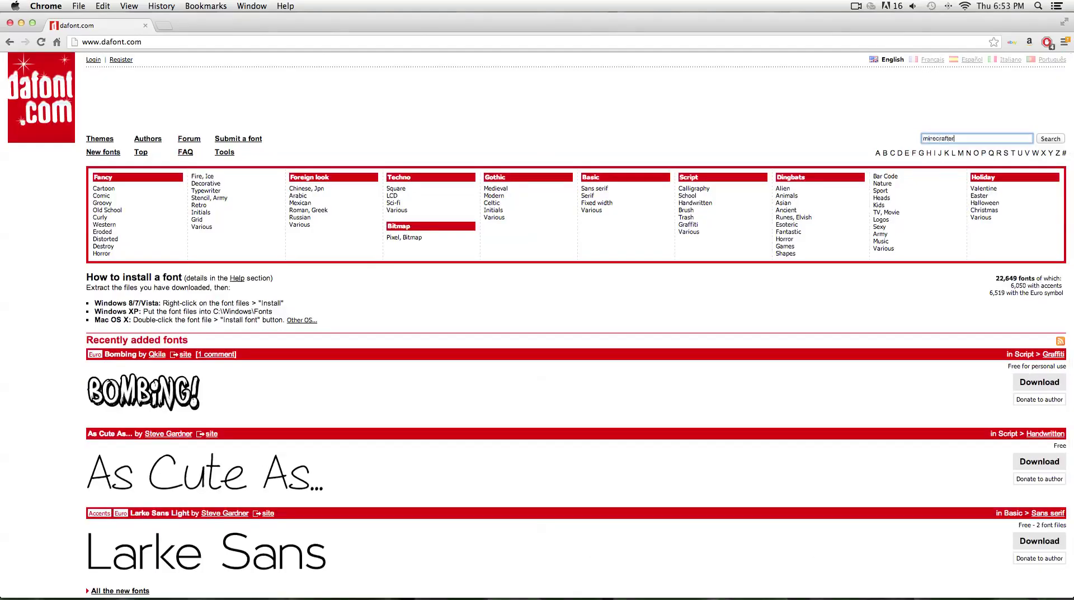
pyautogui.write(' 3')
pyautogui.press('Return')
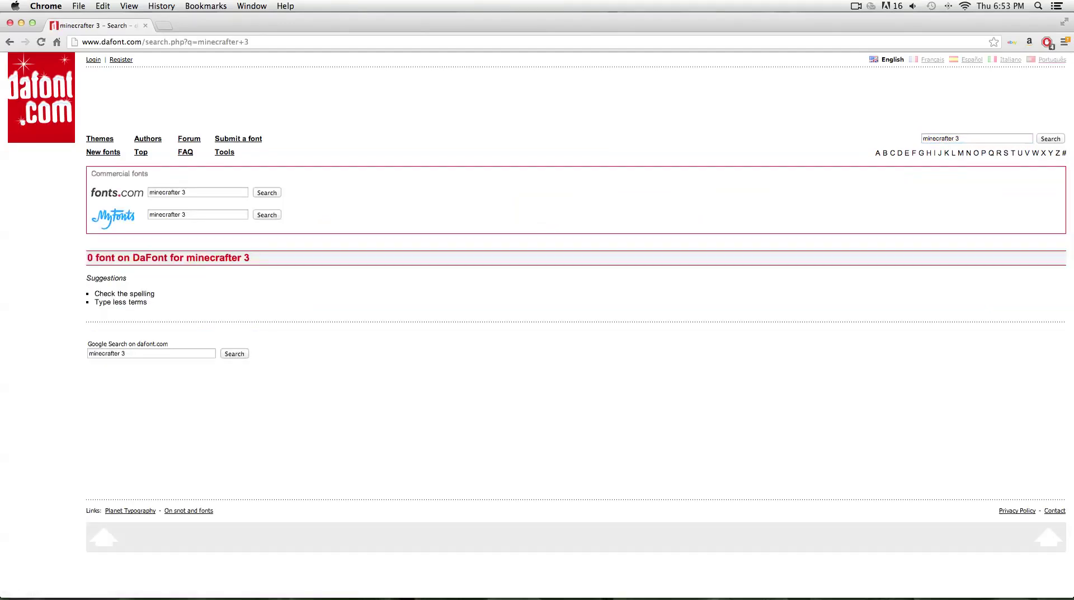
# - Replace the font search term with "minecraft" and run the search
pyautogui.tripleClick(951, 139)
pyautogui.press('BackSpace')
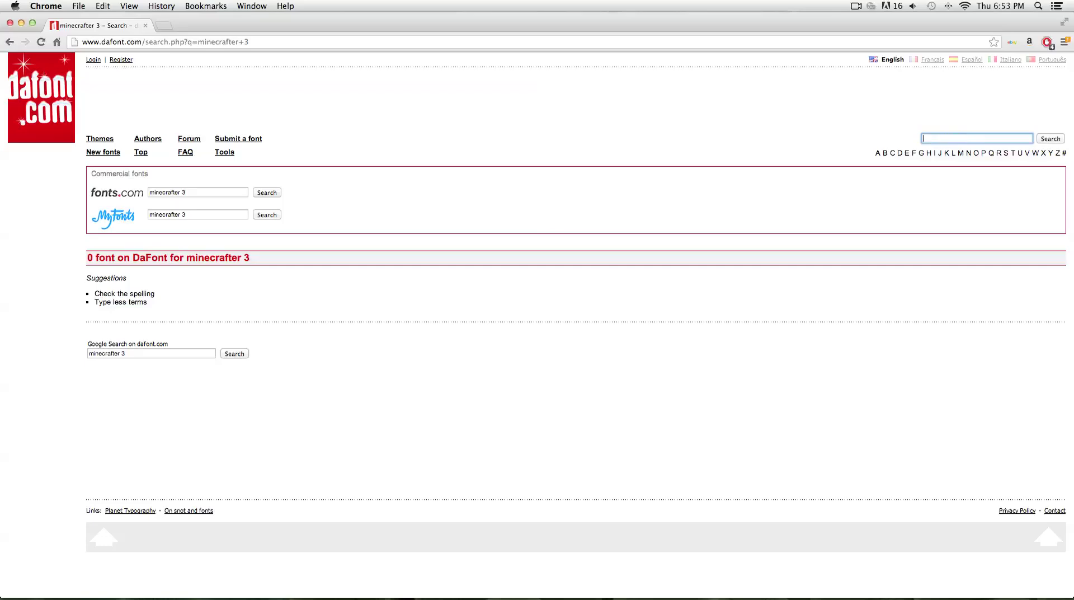
pyautogui.write('minexe')
pyautogui.press('BackSpace')
pyautogui.press('BackSpace')
pyautogui.press('BackSpace')
pyautogui.write('minec')
pyautogui.press('Return')
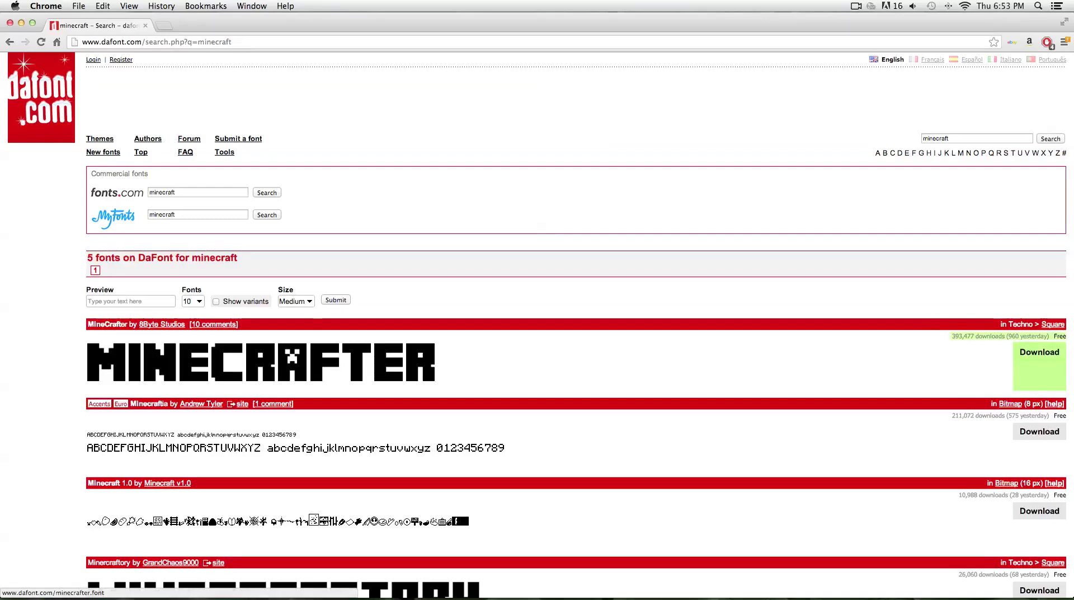
# - Look through the Minecraft-style fonts in the search results and download the MineCrafter font
pyautogui.click(1039, 358)
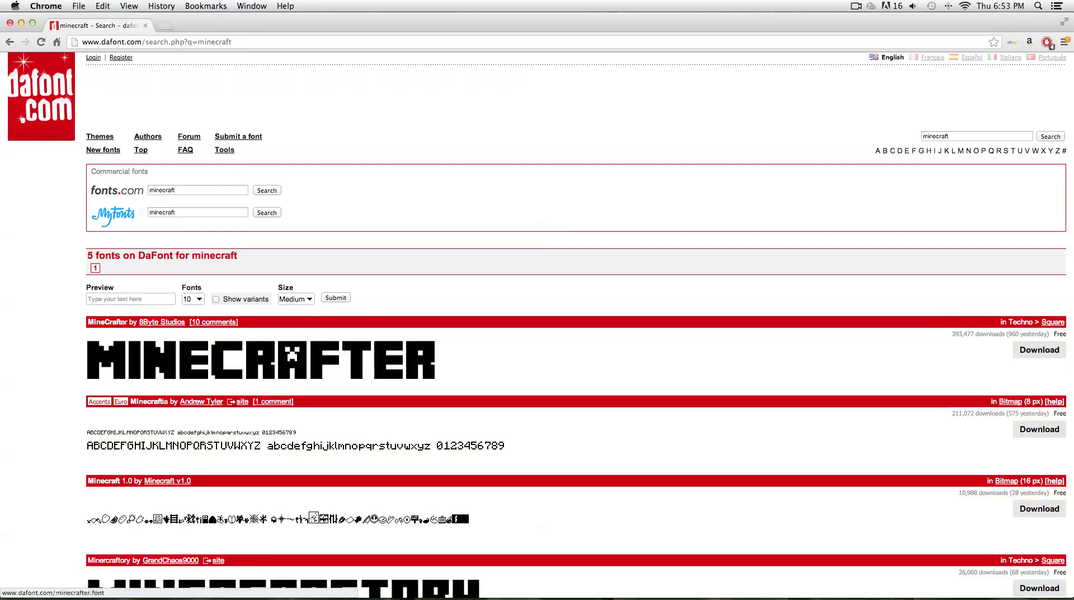
pyautogui.scroll(-5, 537, 325)
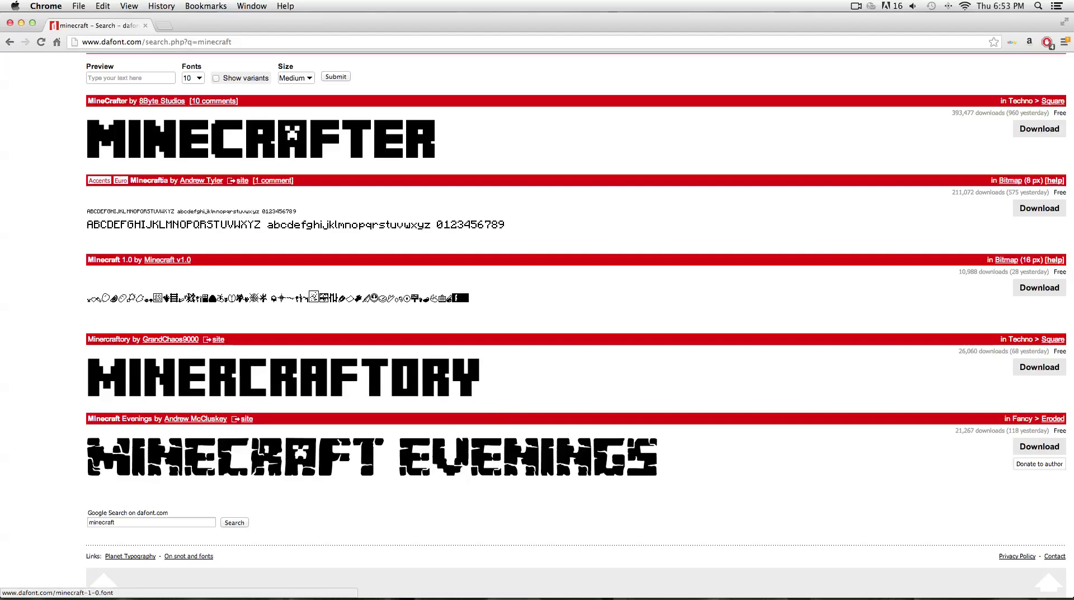
pyautogui.scroll(2, 280, 280)
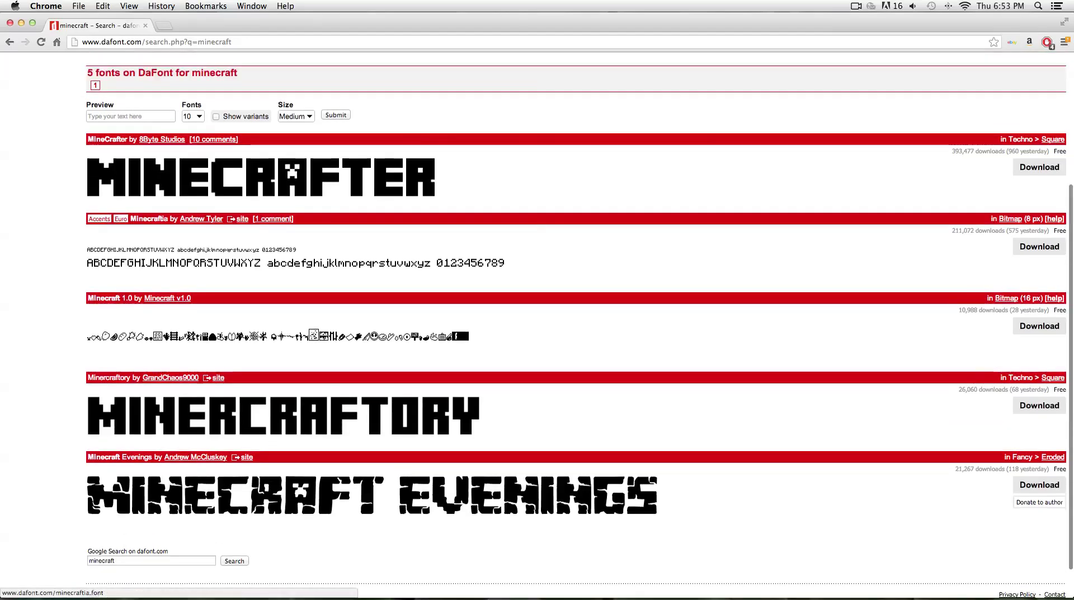
pyautogui.scroll(5, 149, 218)
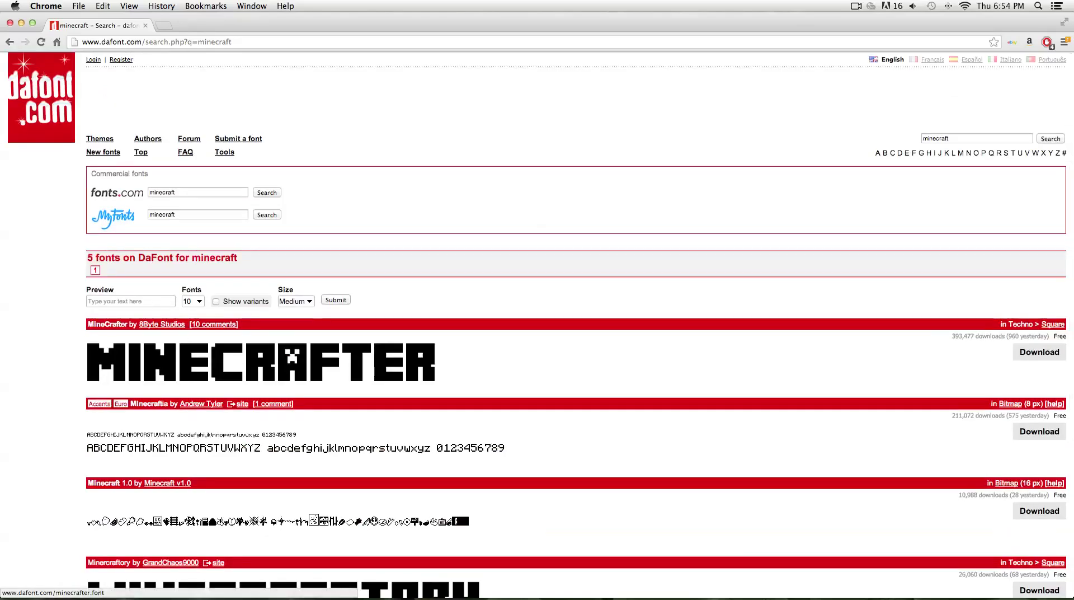
pyautogui.scroll(-4, 258, 366)
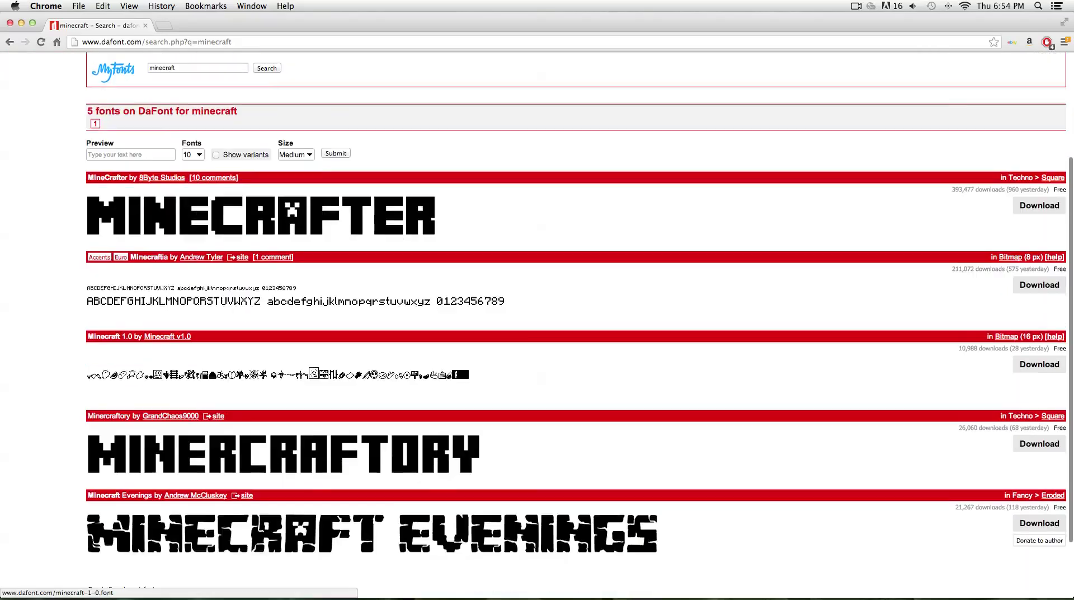
pyautogui.scroll(-2, 257, 392)
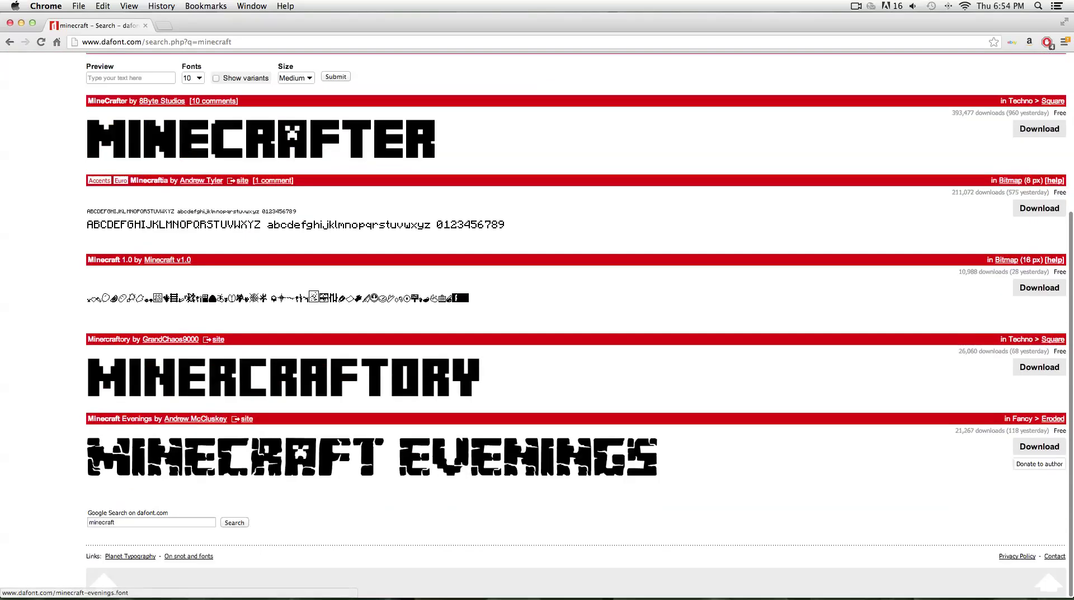
pyautogui.scroll(6, 1040, 351)
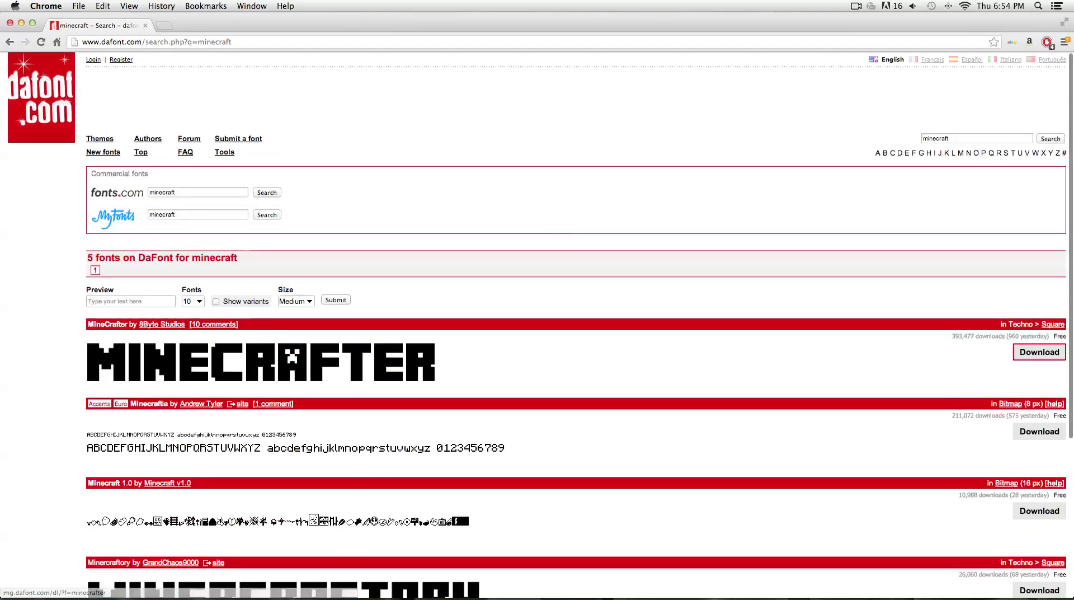
pyautogui.click(1039, 351)
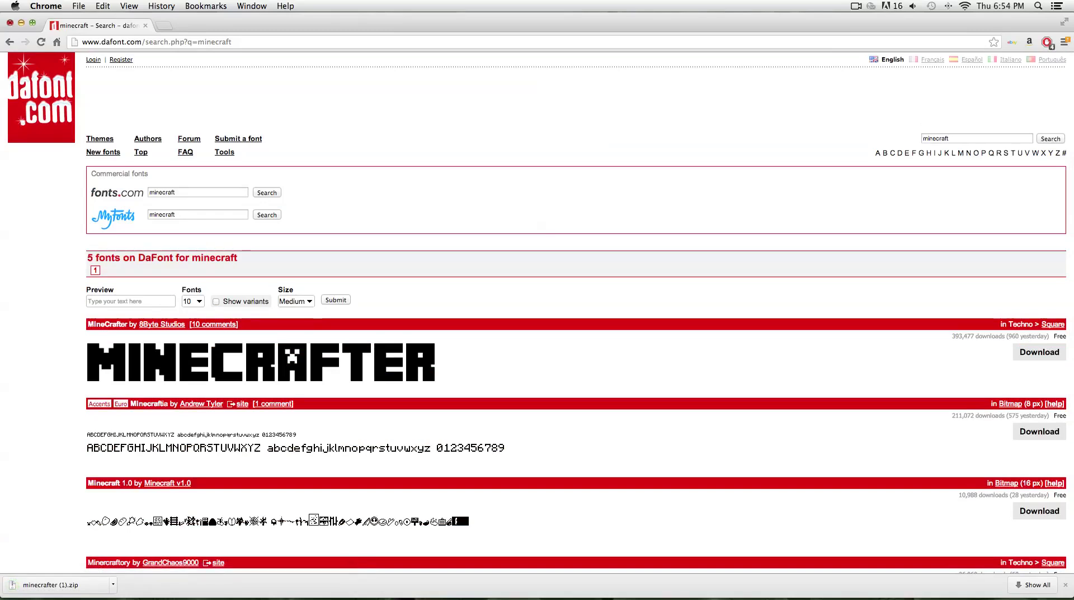
# - Close the browser window, switch to After Effects, and create a new project
pyautogui.click(10, 23)
pyautogui.click(90, 241)
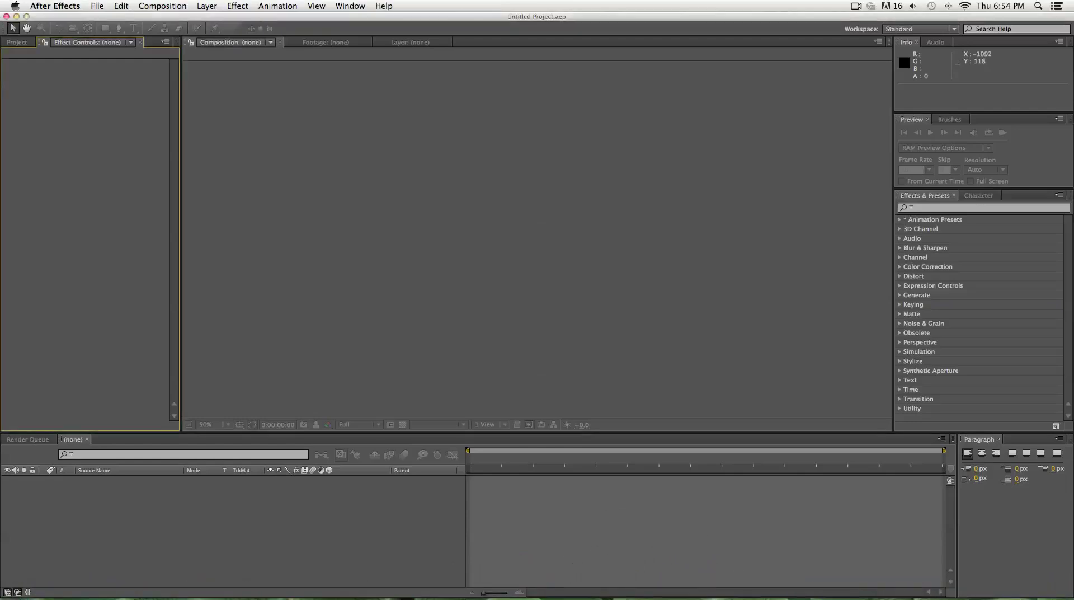
pyautogui.click(96, 6)
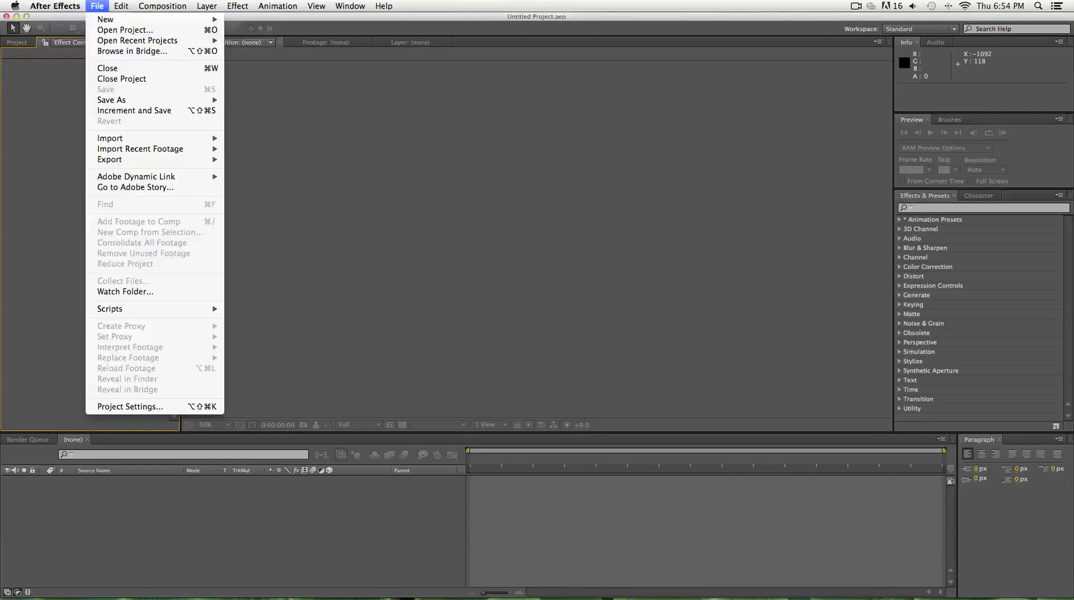
pyautogui.moveTo(112, 20)
pyautogui.click(252, 23)
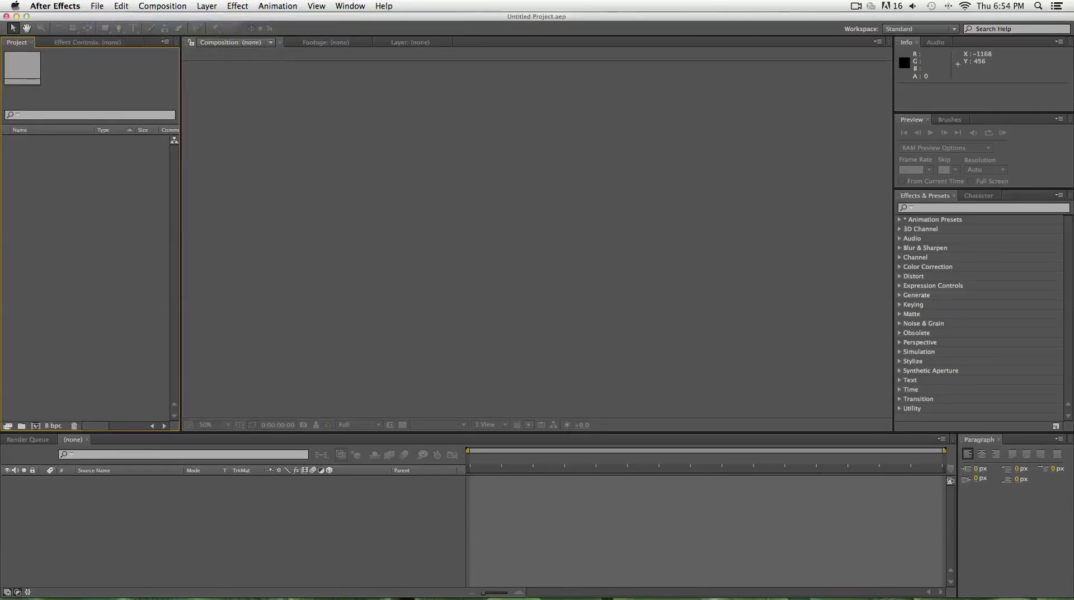
pyautogui.click(193, 520)
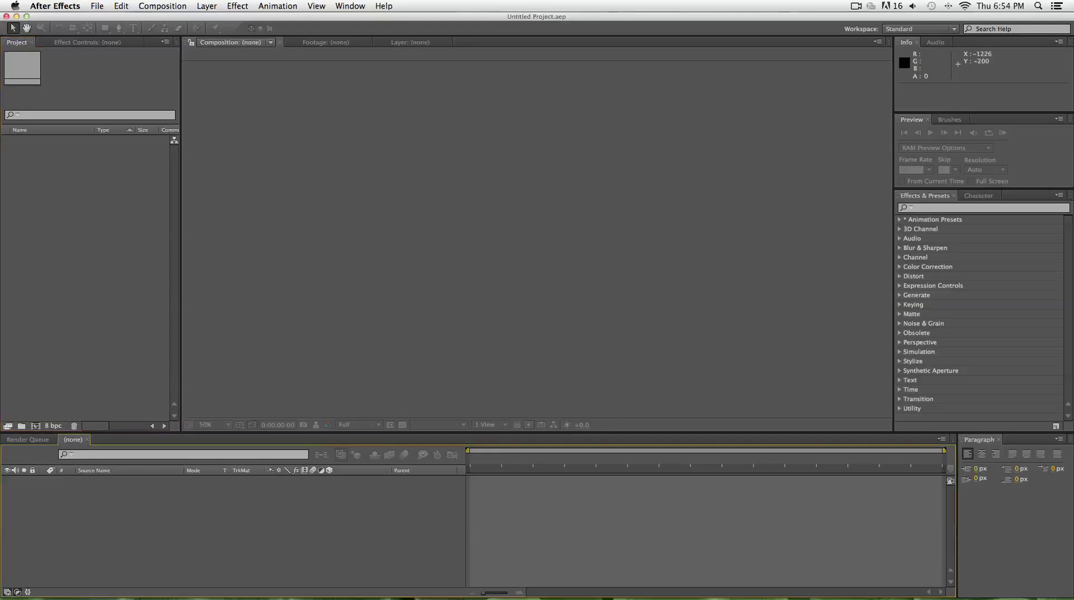
# - Start a new composition and set its background color to white (FFFFFF)
pyautogui.click(162, 6)
pyautogui.click(180, 19)
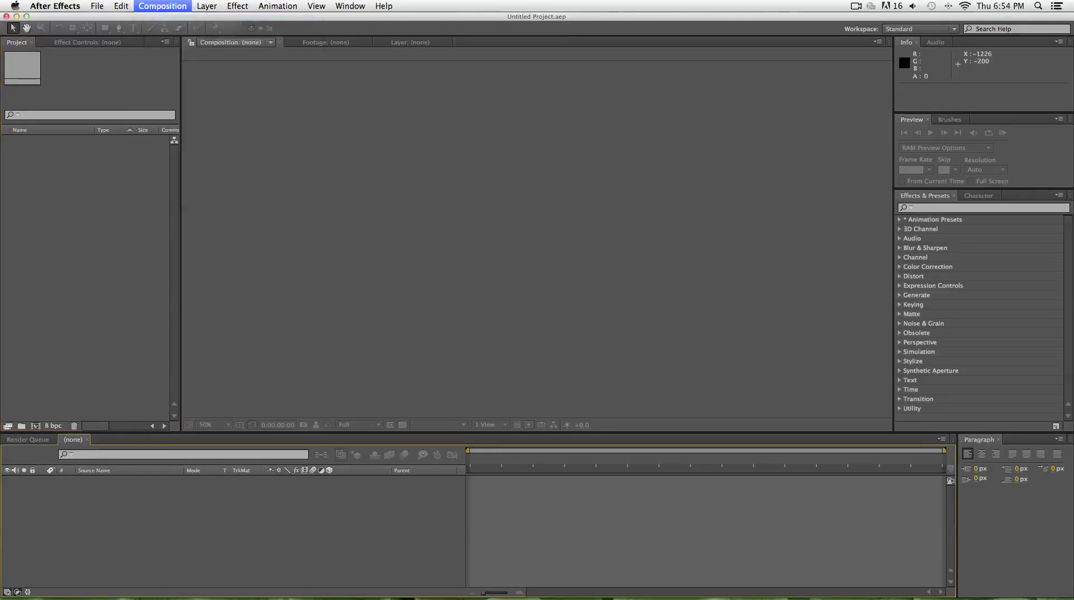
pyautogui.click(479, 390)
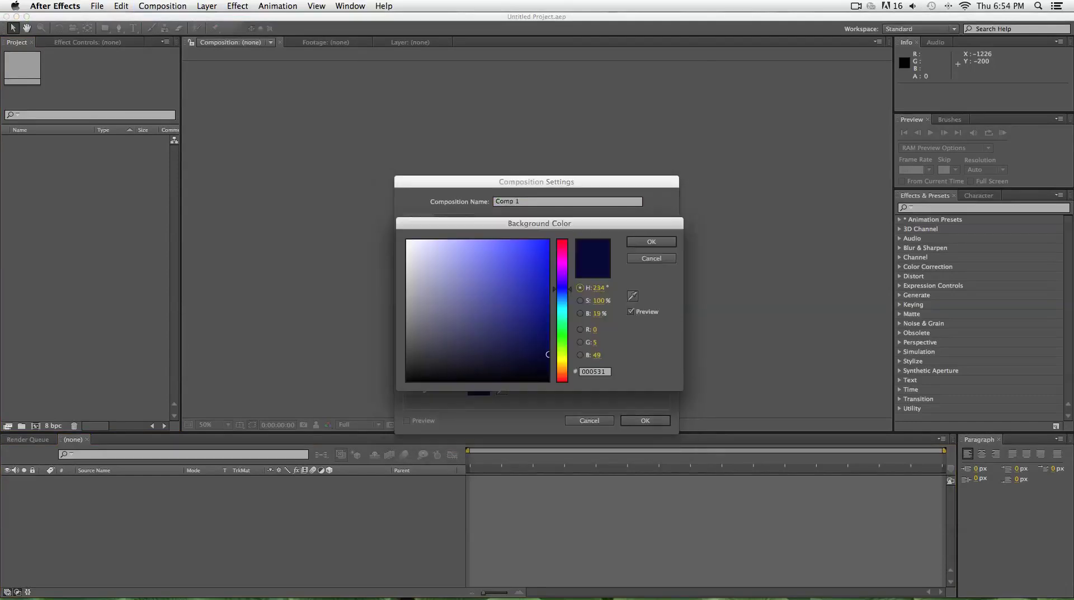
pyautogui.moveTo(563, 289); pyautogui.dragTo(562, 239)
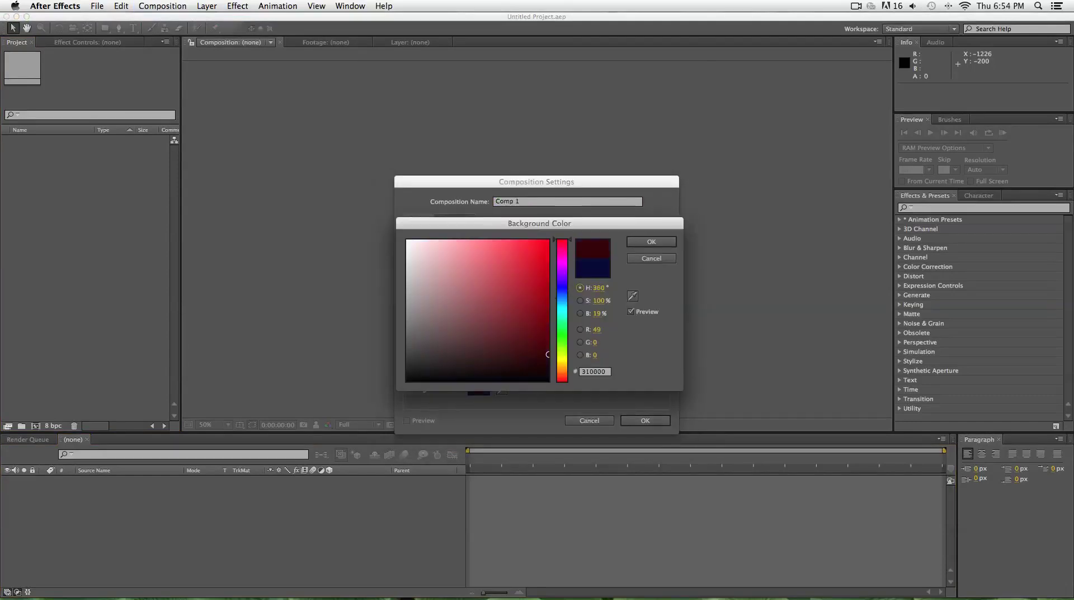
pyautogui.moveTo(548, 355)
pyautogui.mouseDown()
pyautogui.moveTo(504, 311)
pyautogui.moveTo(547, 380)
pyautogui.moveTo(407, 241)
pyautogui.mouseUp()
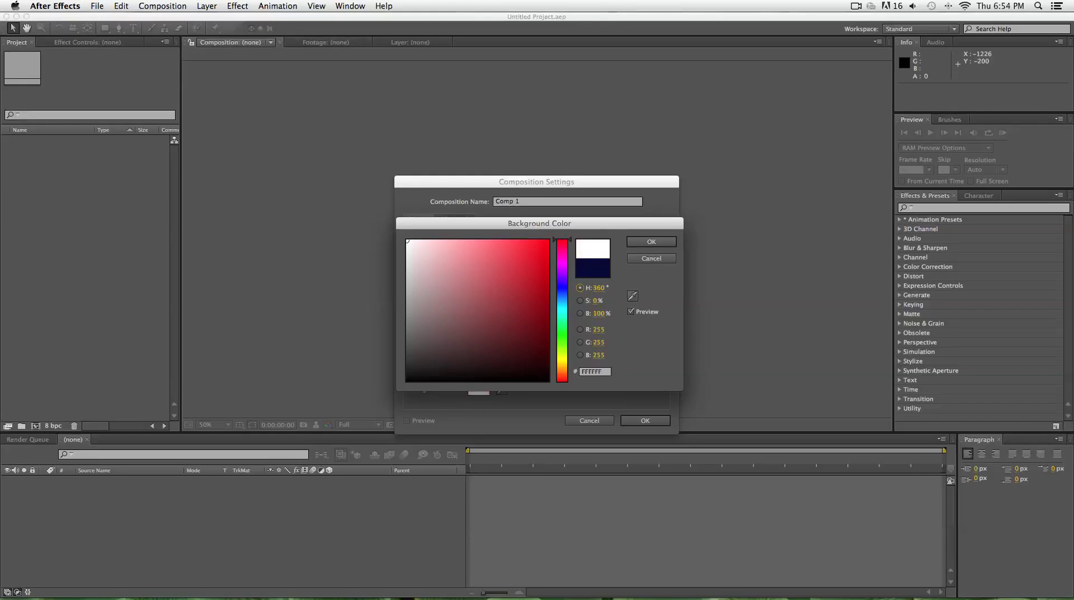
pyautogui.press('Return')
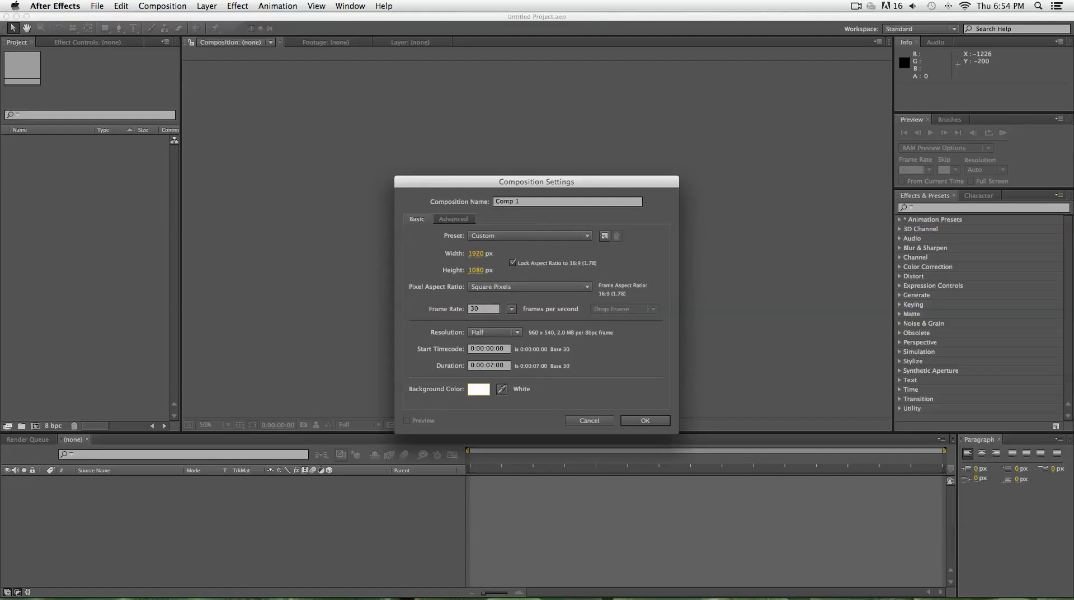
# - Set the composition's duration to 0:00:10:00
pyautogui.click(496, 366)
pyautogui.press('BackSpace')
pyautogui.press('BackSpace')
pyautogui.write('10')
pyautogui.doubleClick(491, 366)
pyautogui.click(504, 365)
pyautogui.moveTo(504, 365); pyautogui.dragTo(499, 366)
pyautogui.click(505, 365)
# - Set the composition's resolution to Full
pyautogui.click(494, 332)
pyautogui.click(490, 342)
pyautogui.click(494, 333)
pyautogui.press('Return')
# - Set the composition's width to 1280 px with the 16:9 aspect ratio locked, and create the composition
pyautogui.click(476, 253)
pyautogui.press('BackSpace')
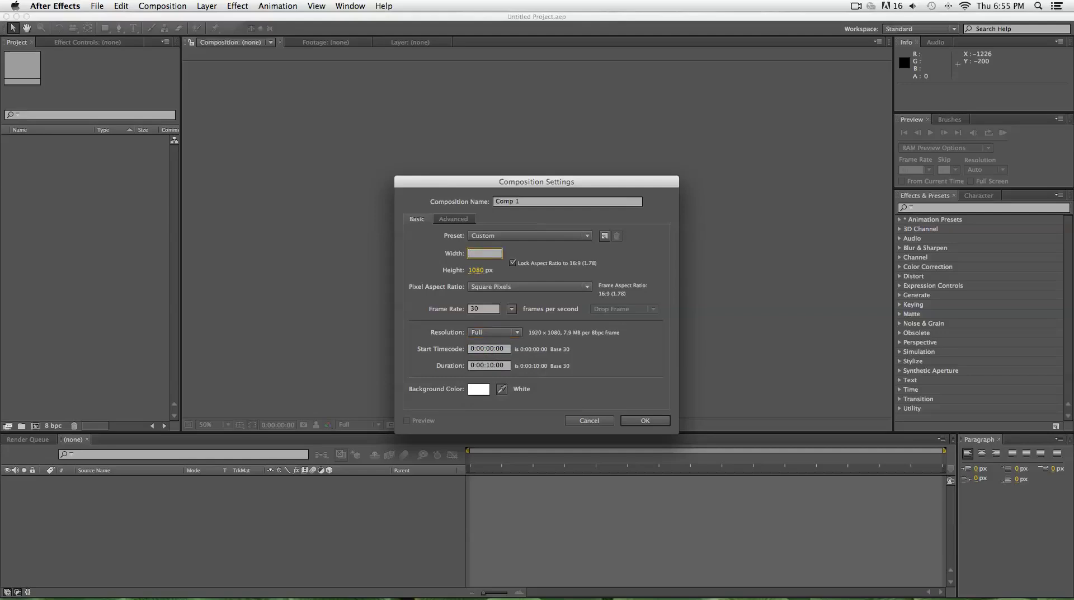
pyautogui.write('2')
pyautogui.write('1280')
pyautogui.press('Return')
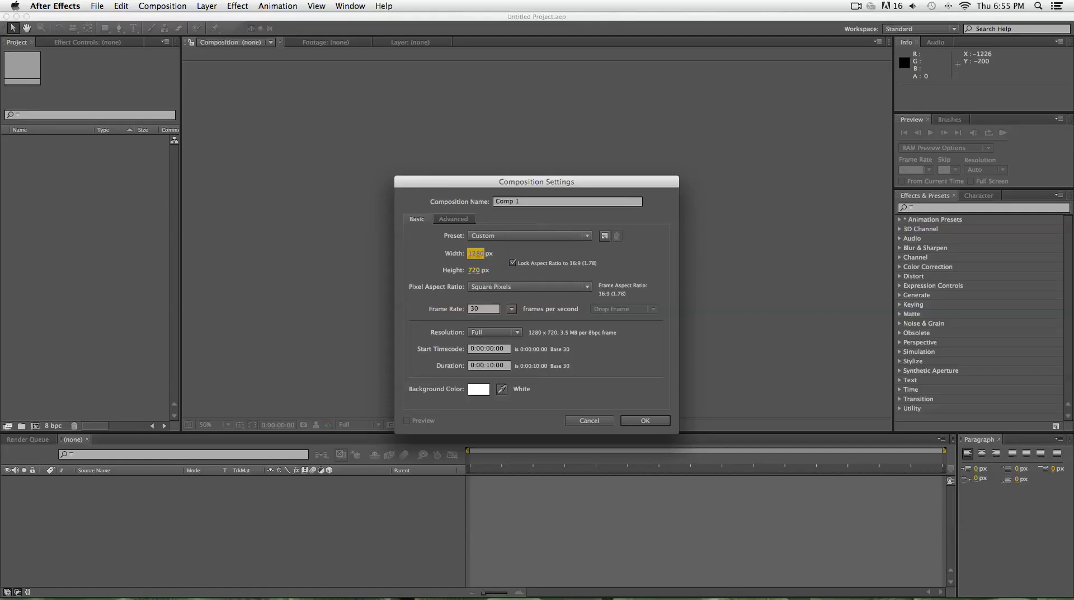
pyautogui.press('Return')
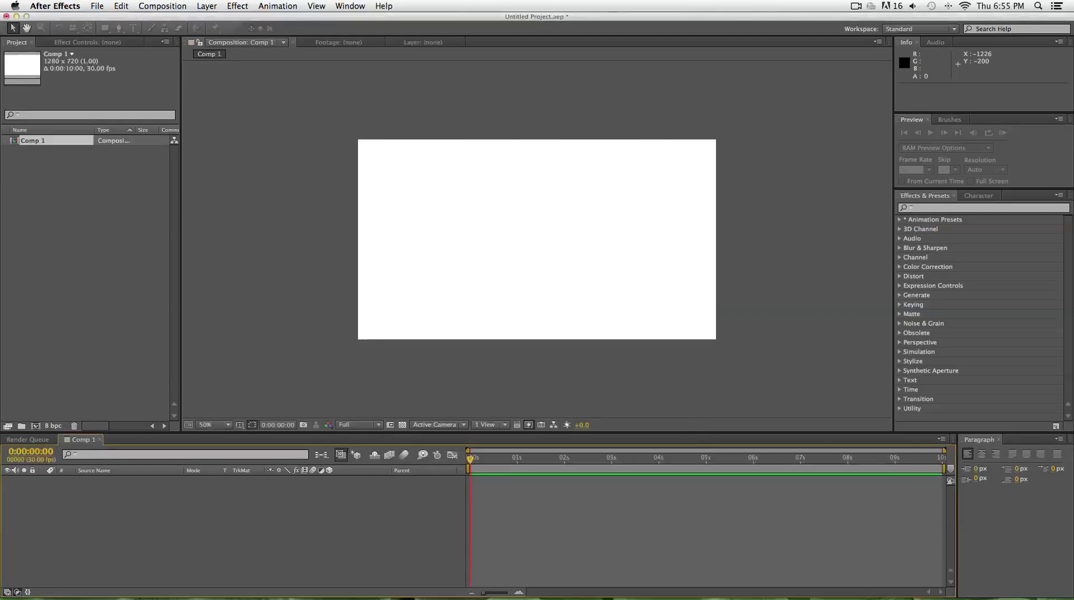
# - Magnify and shrink the composition view several times, ending at 50% magnification
pyautogui.scroll(1, 537, 240)
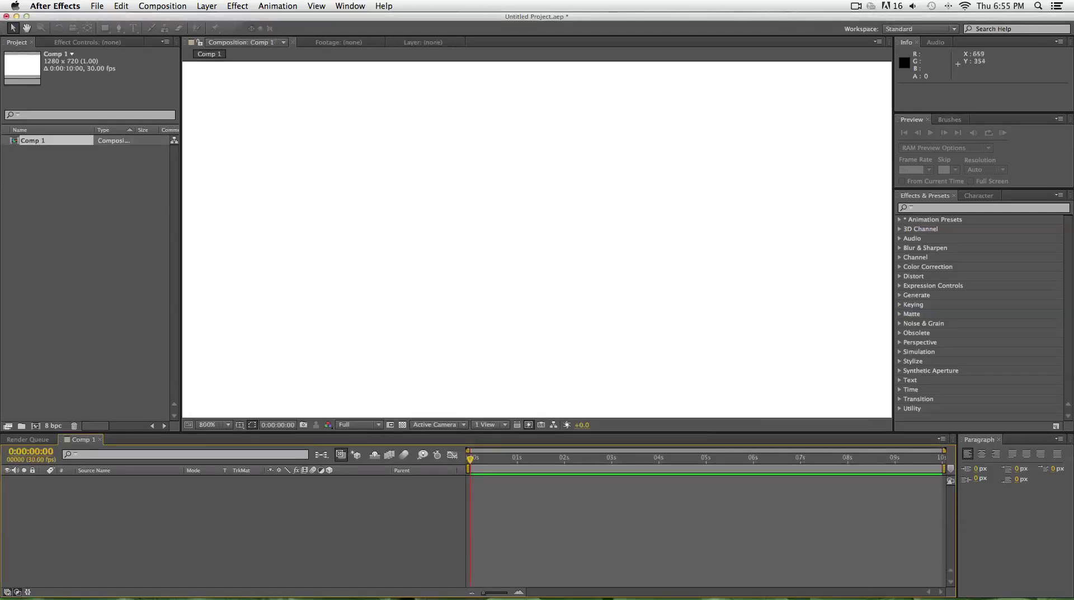
pyautogui.scroll(-3, 537, 240)
pyautogui.press('.')
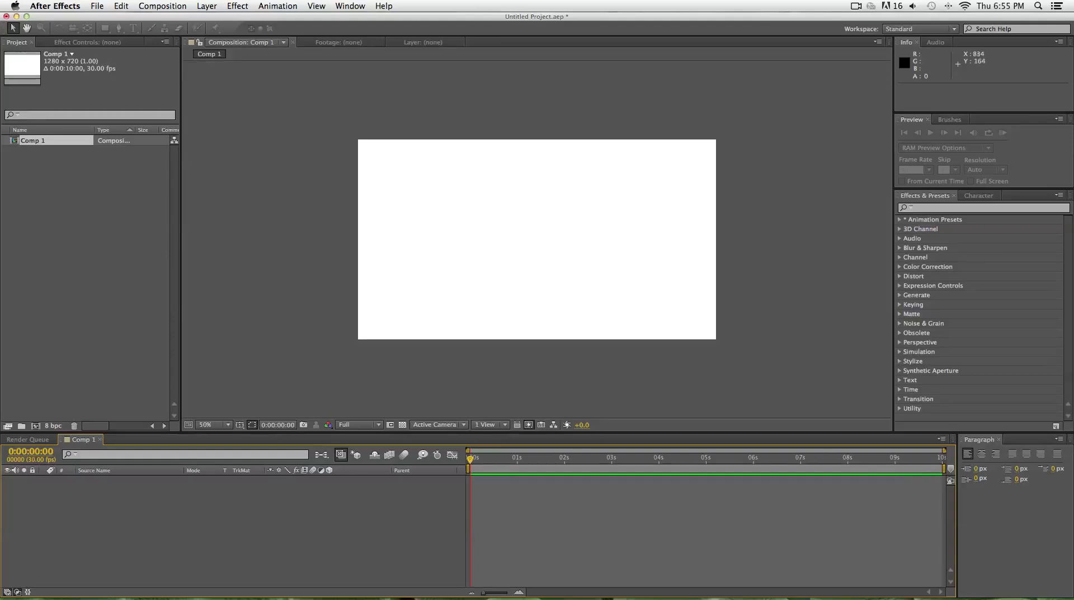
pyautogui.scroll(1, 591, 186)
pyautogui.scroll(-1, 589, 181)
pyautogui.press('.')
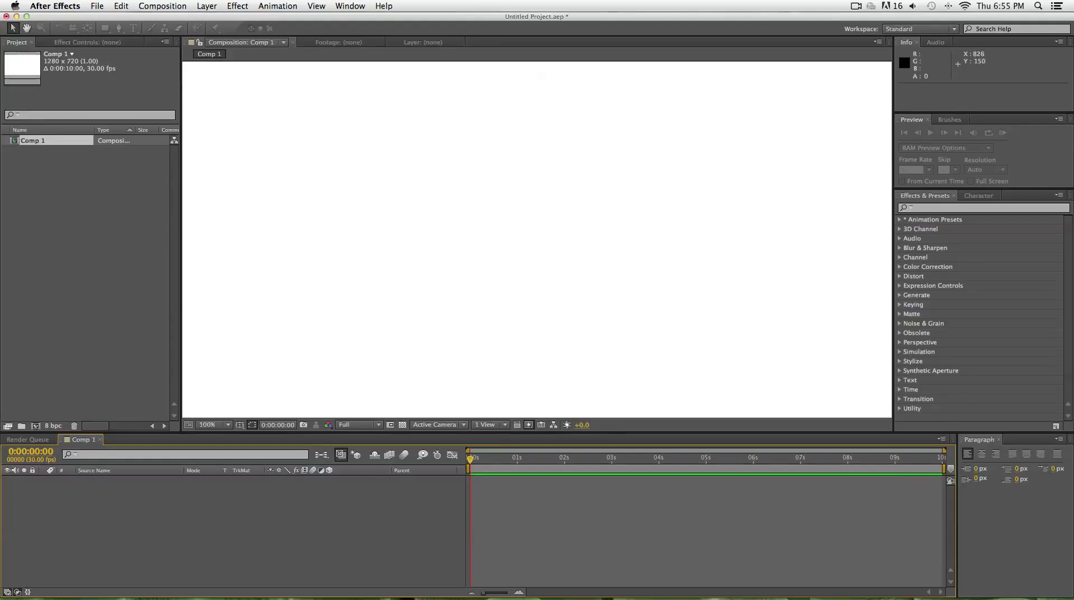
pyautogui.press(',')
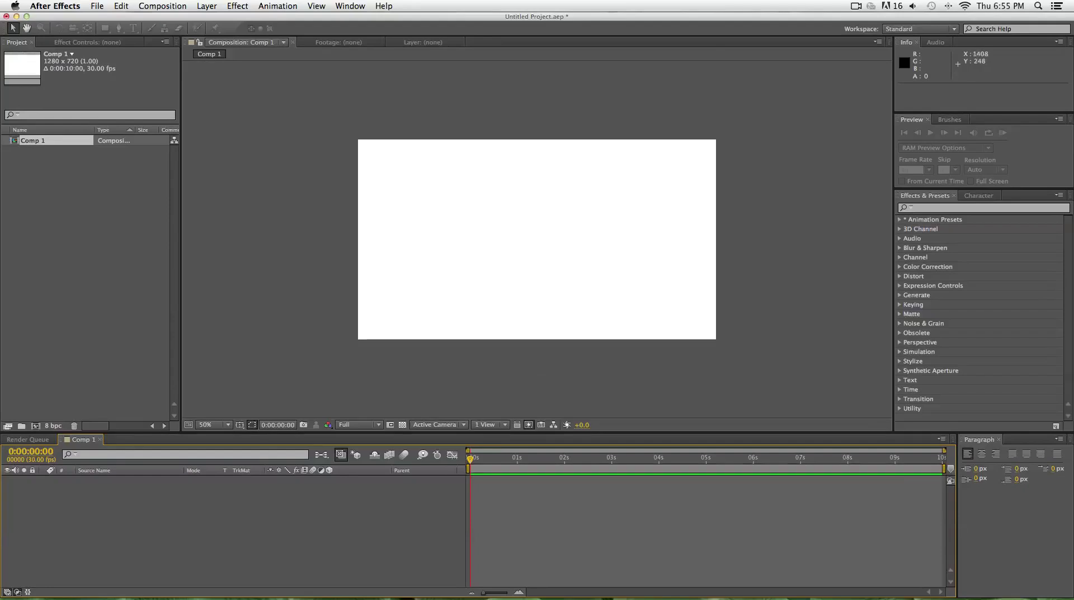
pyautogui.press('.')
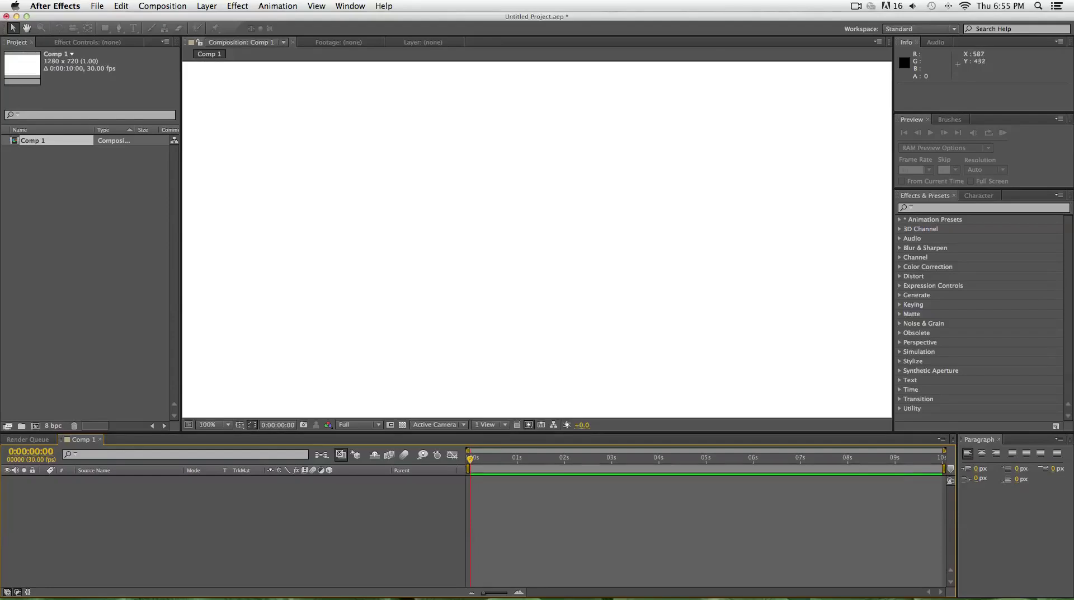
pyautogui.press(',')
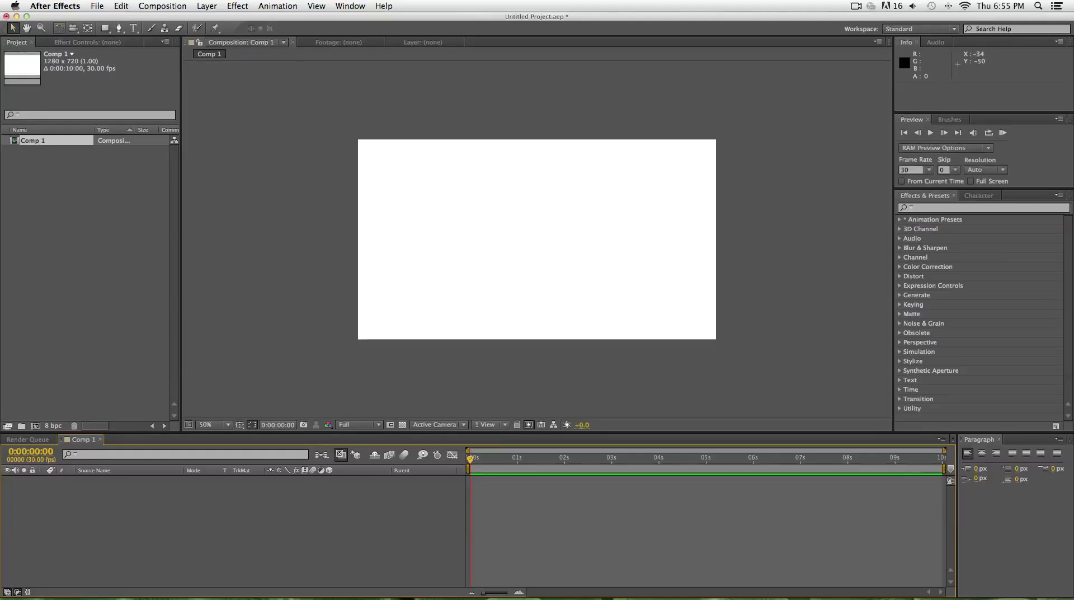
# - Use the Zoom tool to magnify the composition to 100% and return it to 50%, and reactivate the Selection tool
pyautogui.press('z')
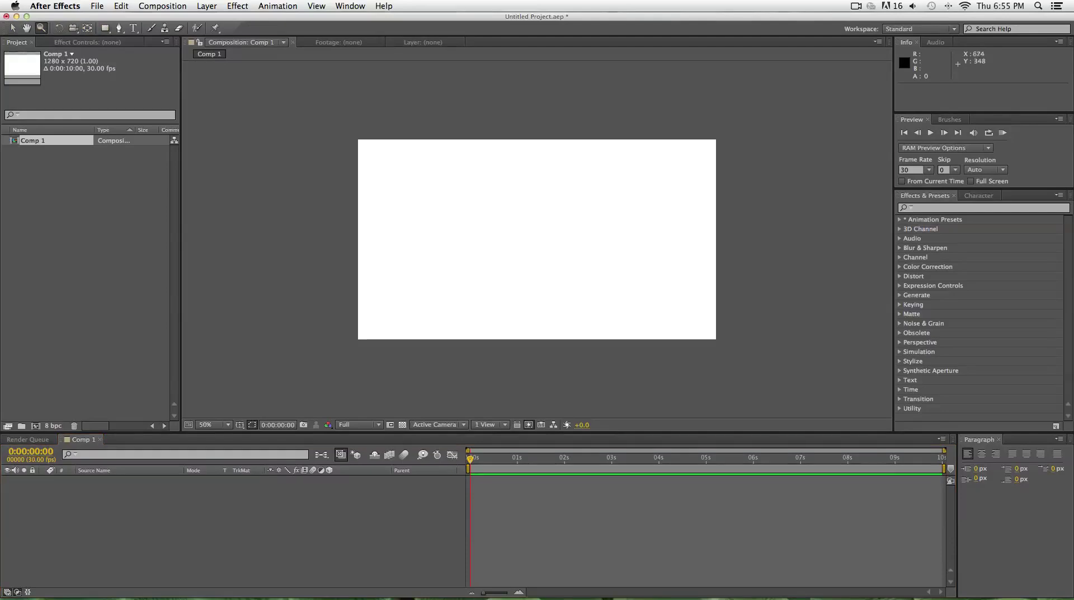
pyautogui.click(611, 234)
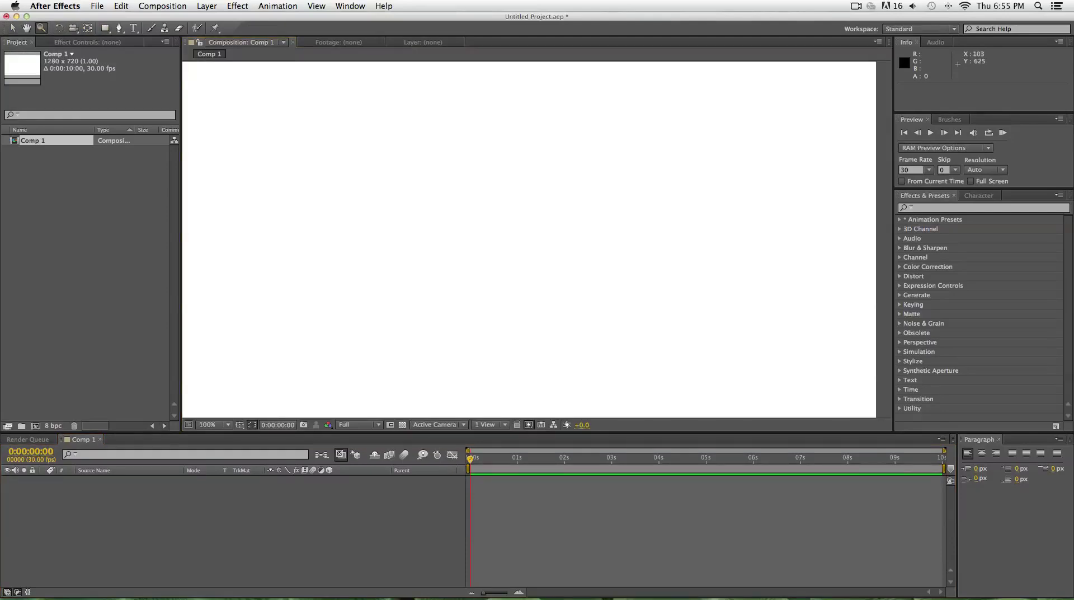
pyautogui.keyDown('alt'); pyautogui.click(221, 398); pyautogui.keyUp('alt')
pyautogui.click(13, 28)
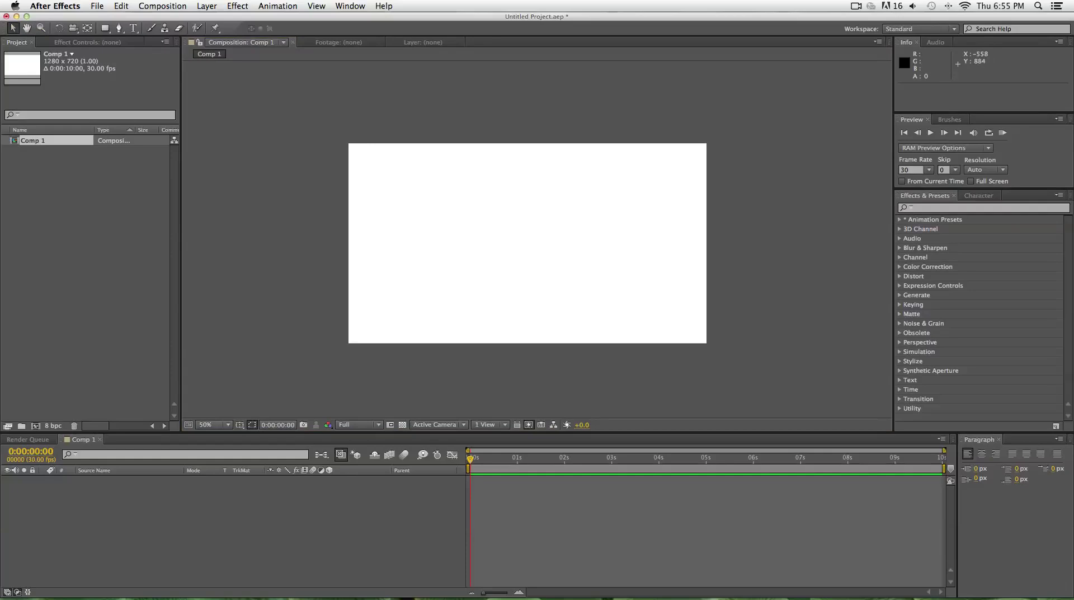
# - Show the Title/Action Safe guides over the composition and examine the center mark and safe areas
pyautogui.click(240, 425)
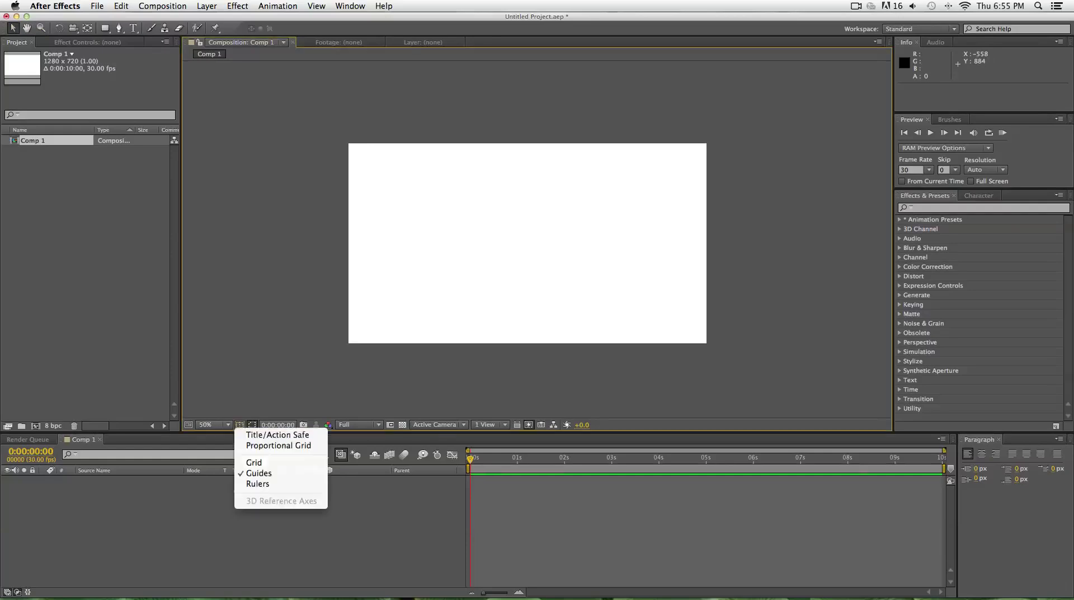
pyautogui.click(240, 425)
pyautogui.click(240, 424)
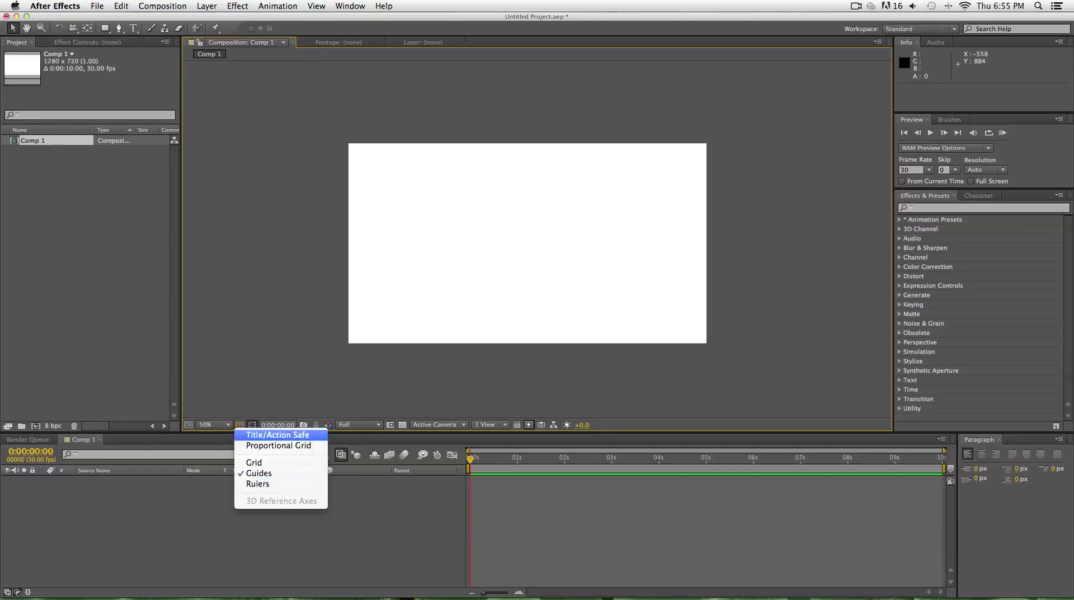
pyautogui.click(278, 434)
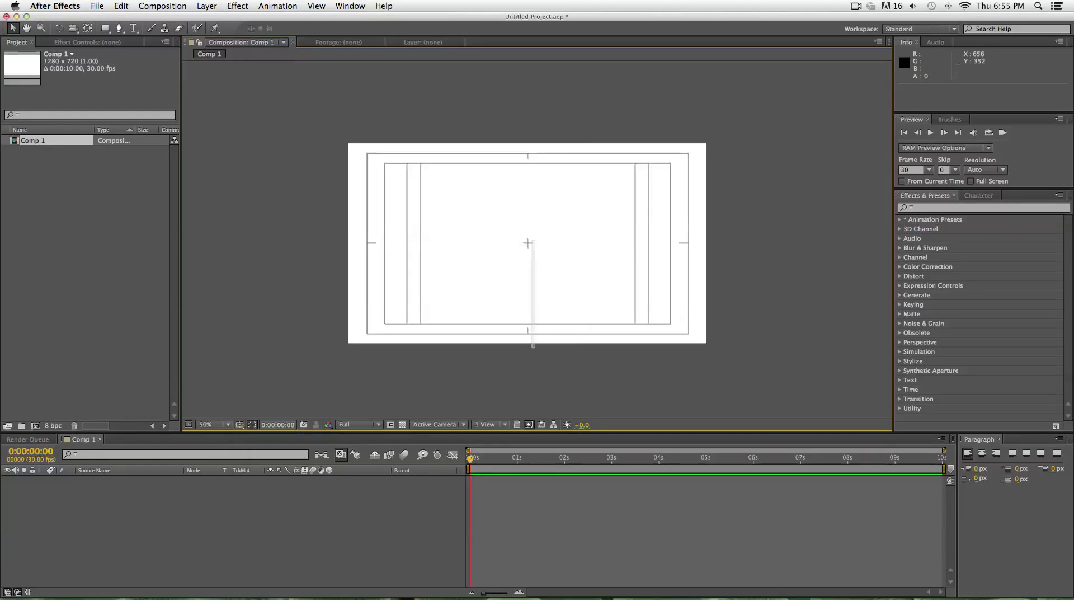
pyautogui.moveTo(534, 187); pyautogui.dragTo(635, 292)
pyautogui.moveTo(540, 217); pyautogui.dragTo(509, 267)
# - Draw a tiny red rectangle with the Rectangle tool outside the composition frame, and undo it
pyautogui.click(105, 28)
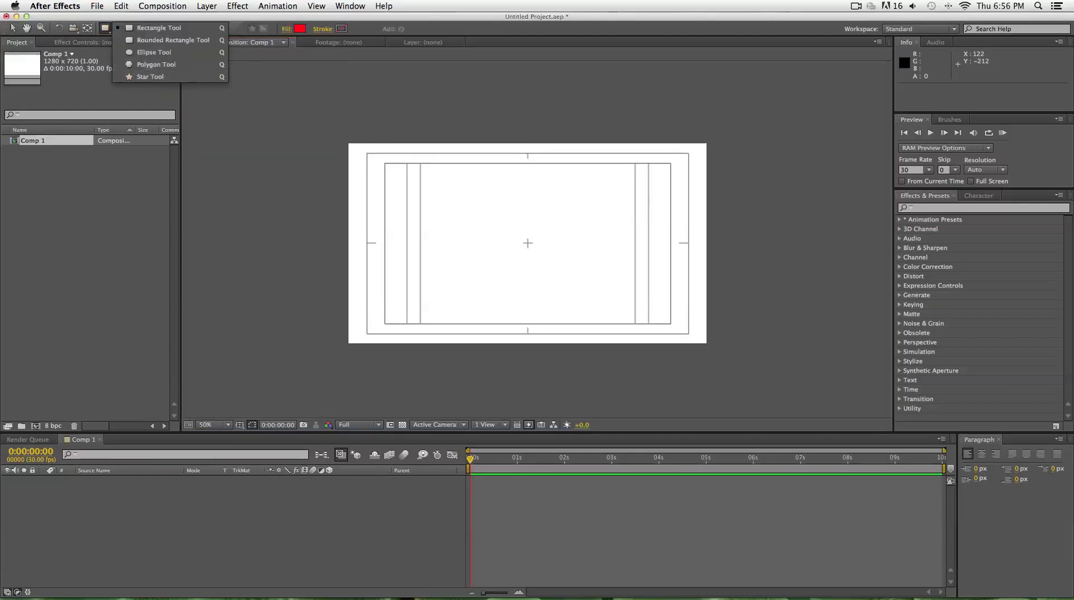
pyautogui.click(159, 27)
pyautogui.moveTo(272, 103); pyautogui.dragTo(277, 106)
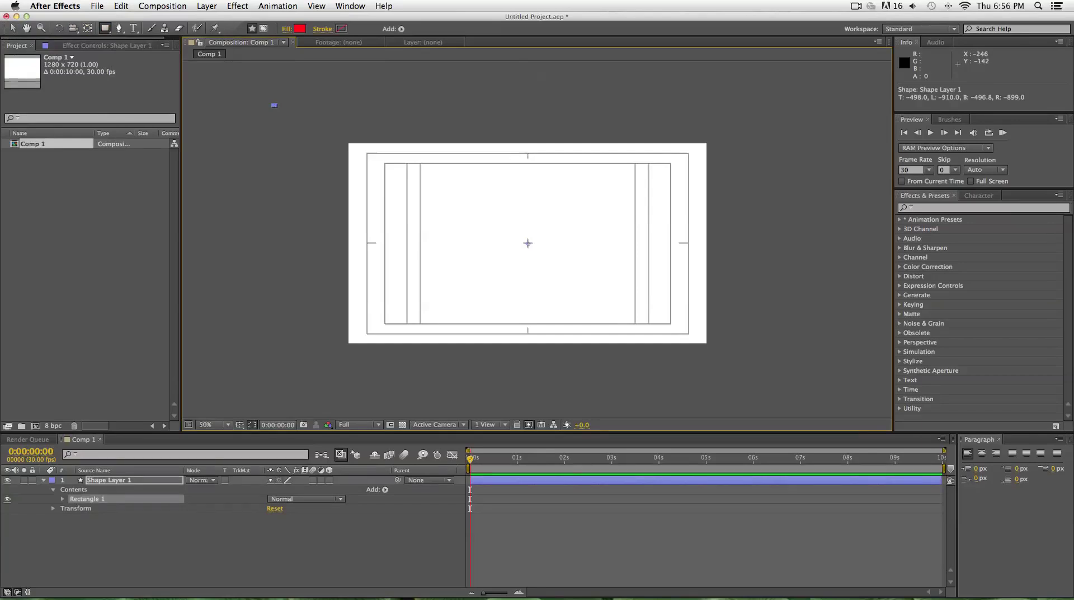
pyautogui.press('super+z')
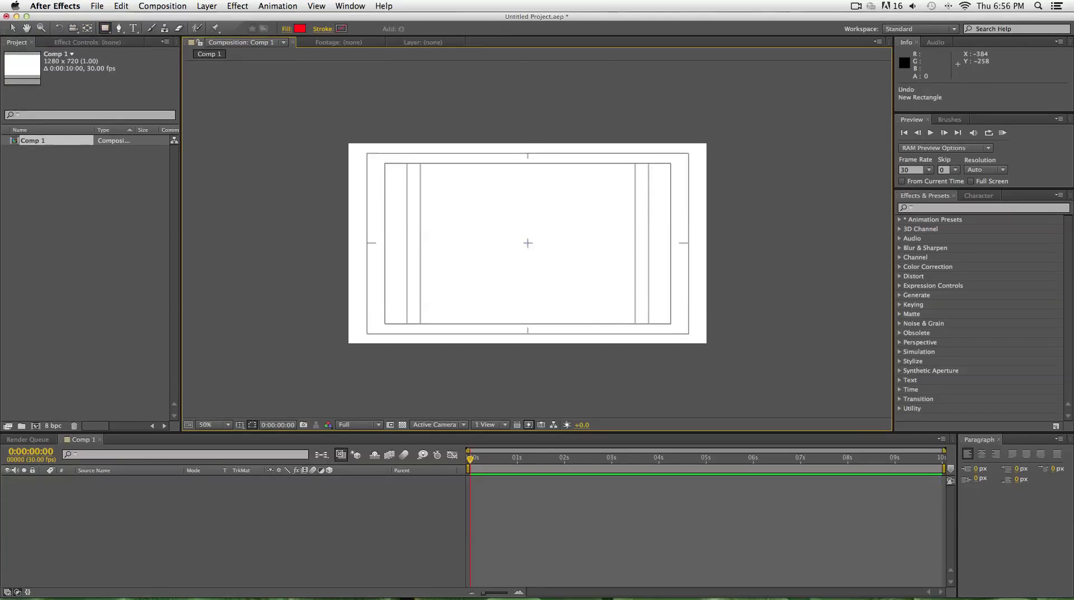
# - Activate the Ellipse tool and set the shape fill to None
pyautogui.click(105, 28)
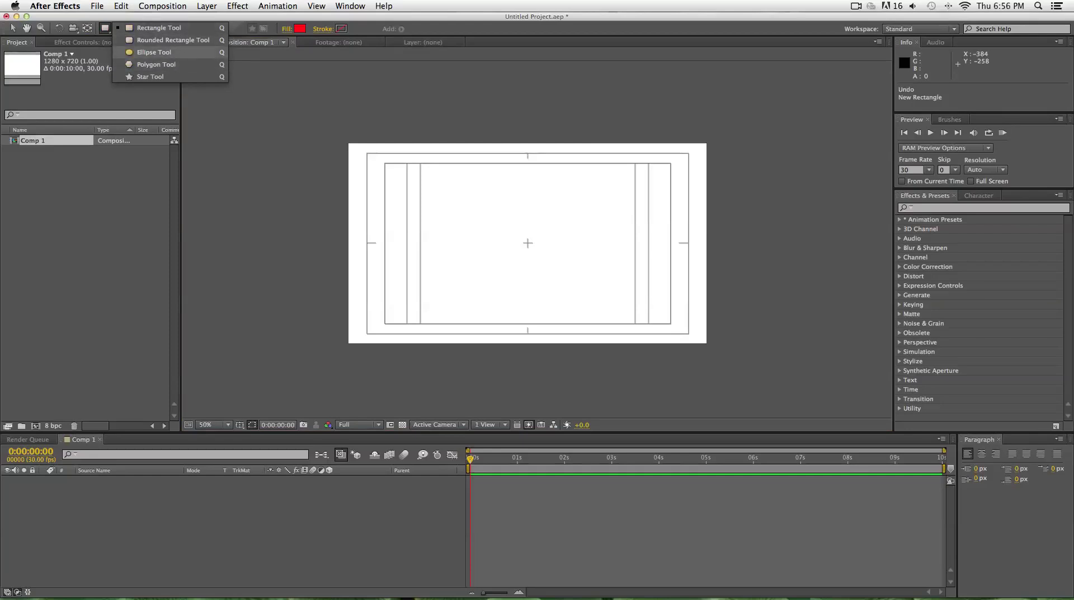
pyautogui.click(154, 52)
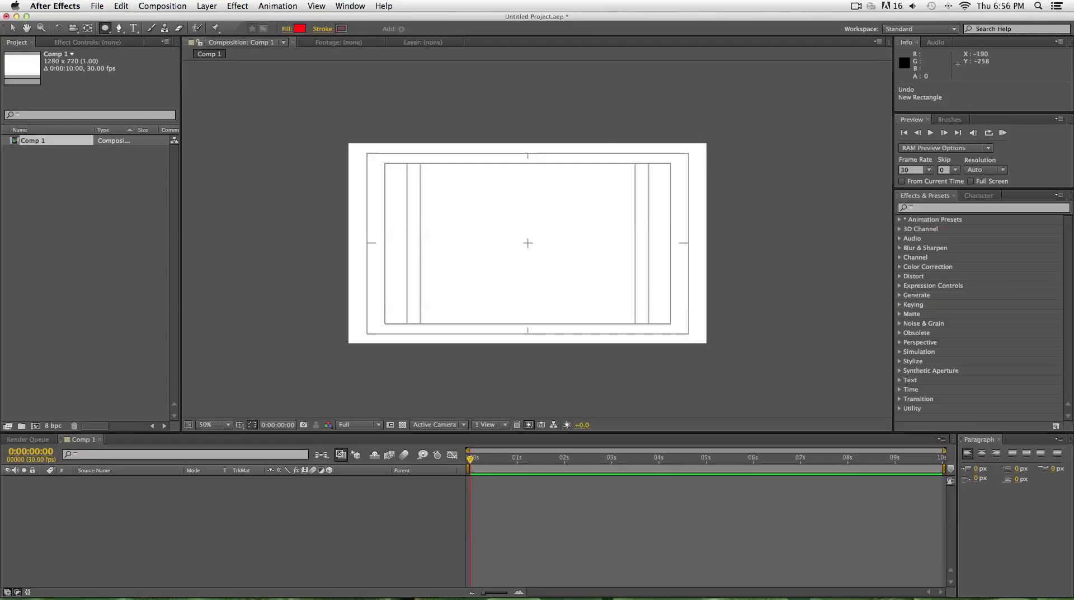
pyautogui.click(286, 29)
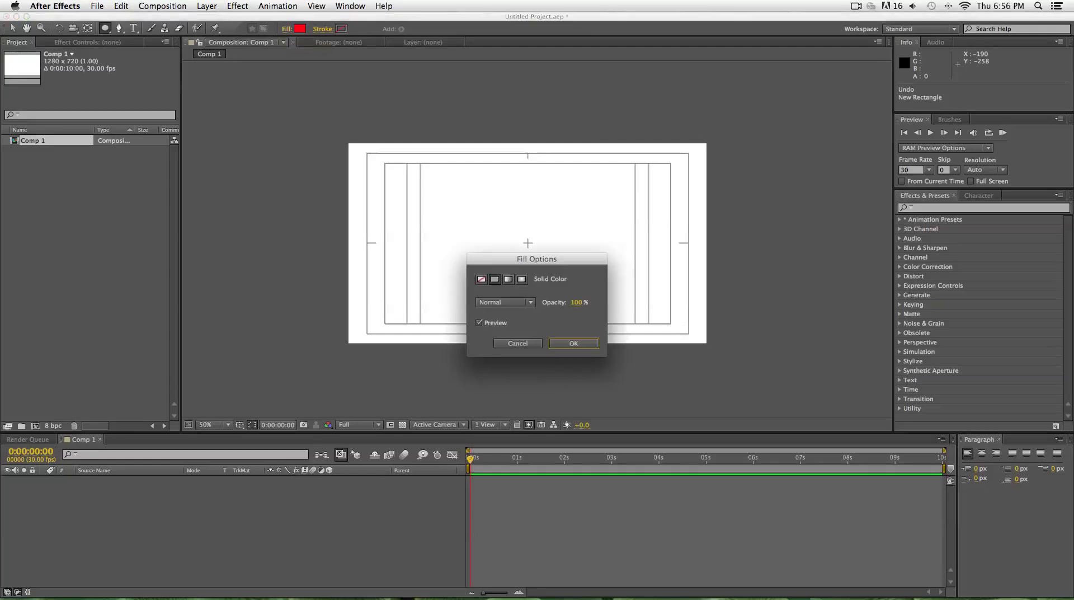
pyautogui.click(481, 280)
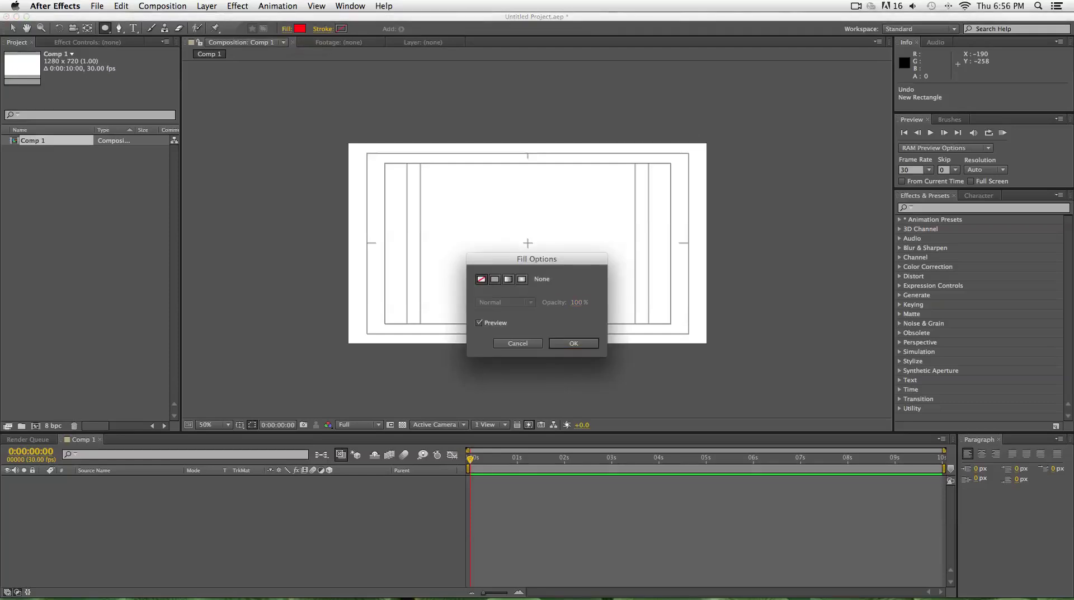
pyautogui.press('Return')
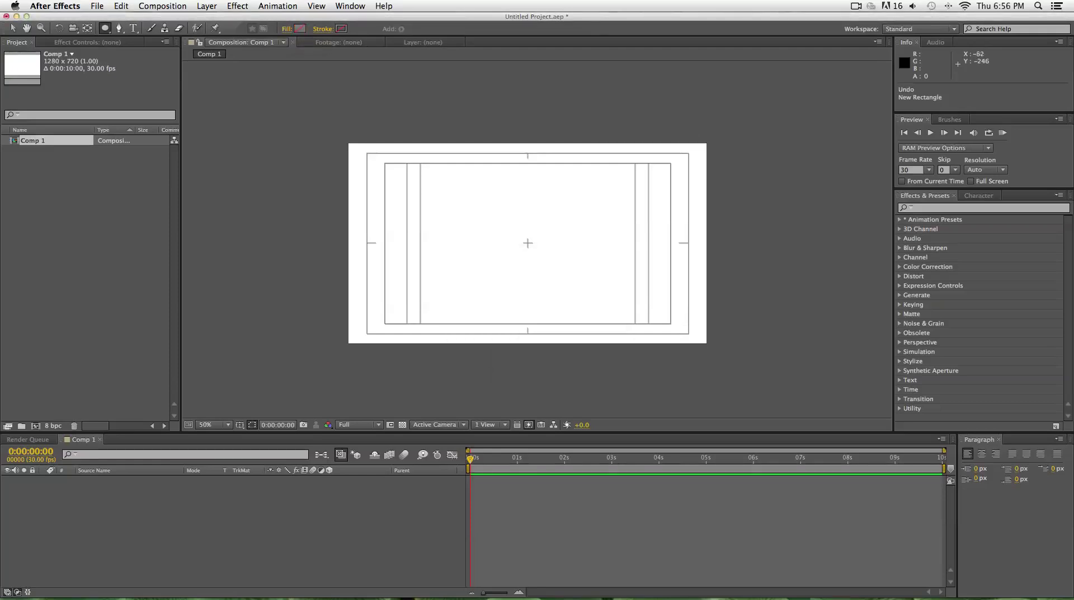
# - Set the shape stroke to a solid color and make it black (000000)
pyautogui.click(323, 29)
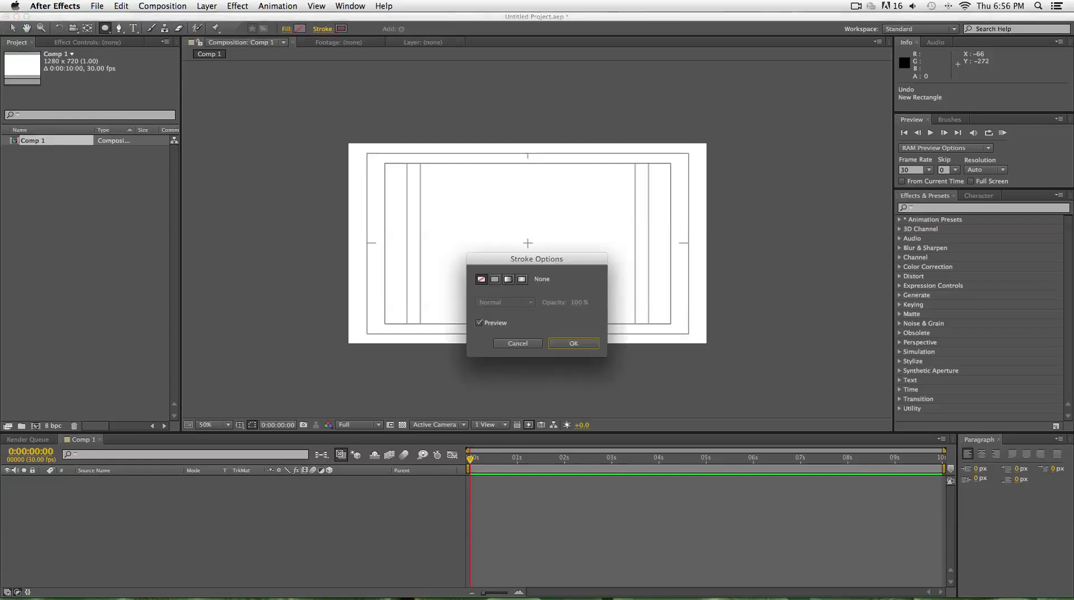
pyautogui.click(494, 279)
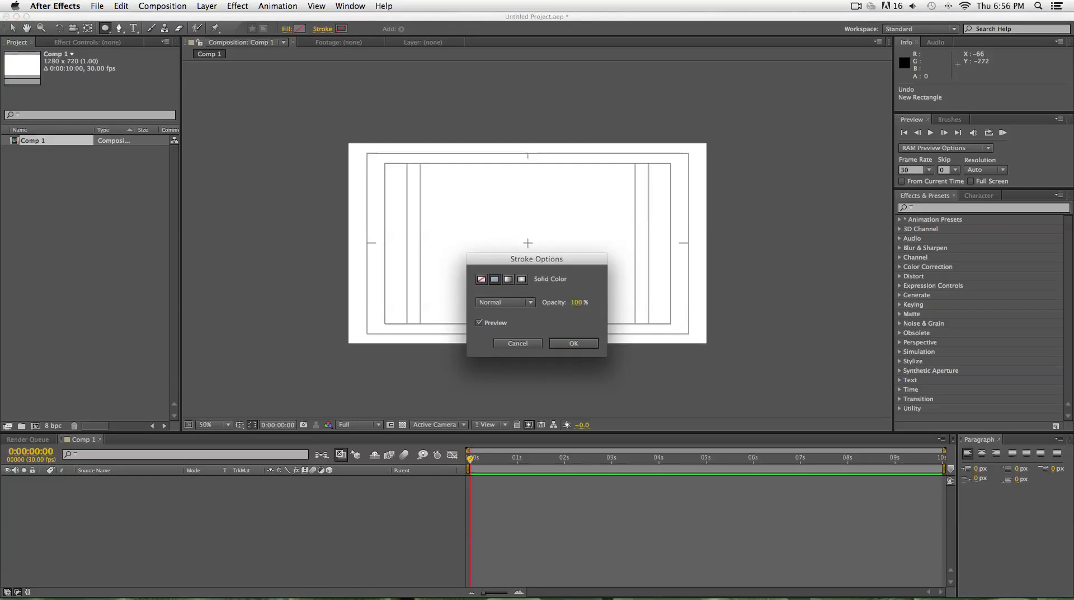
pyautogui.press('Return')
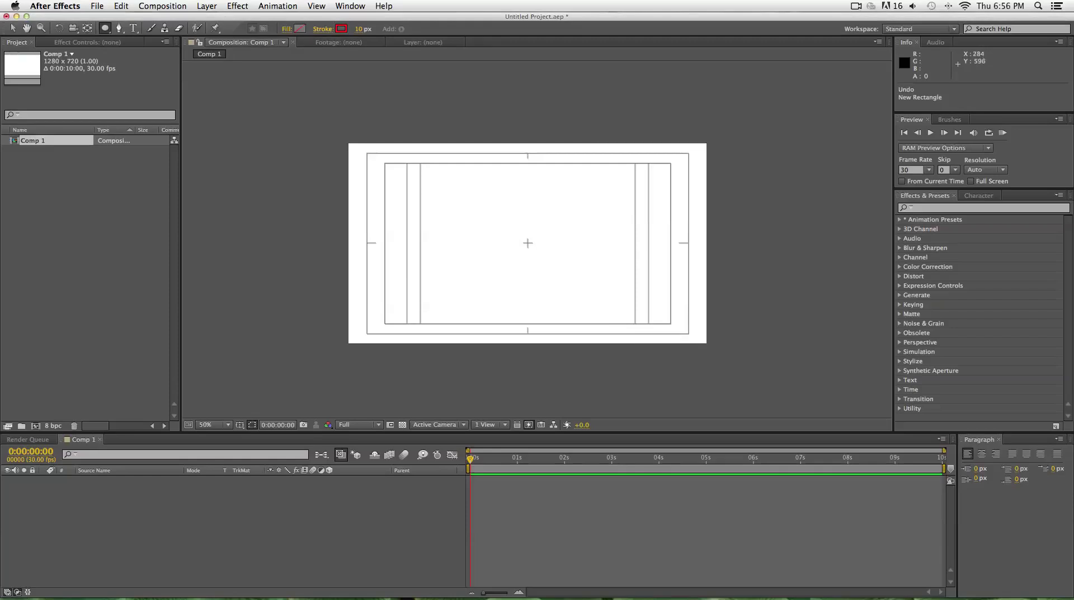
pyautogui.click(341, 29)
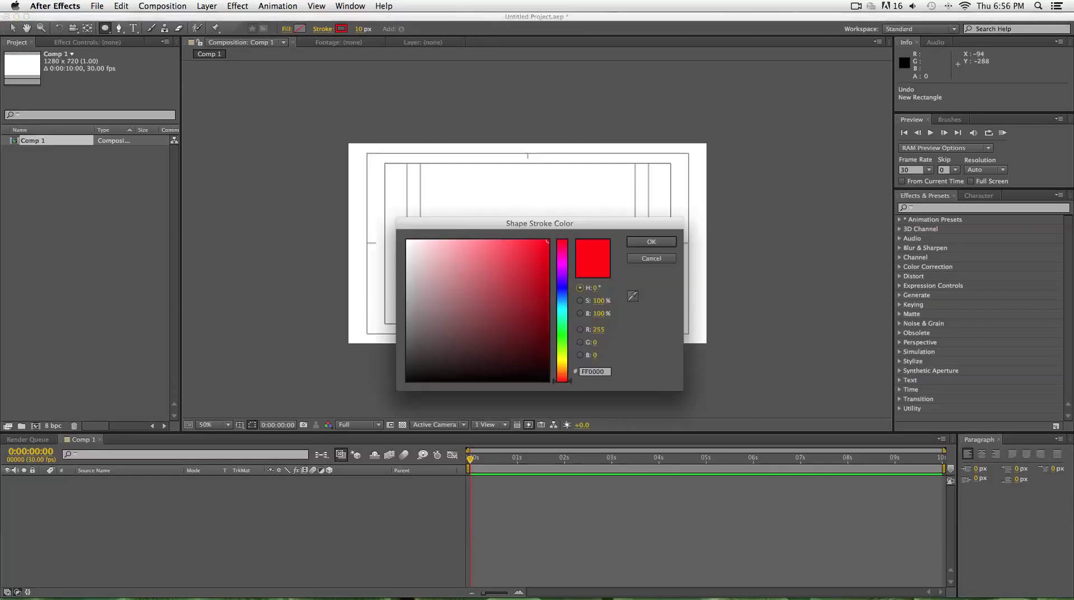
pyautogui.moveTo(548, 240); pyautogui.dragTo(548, 381)
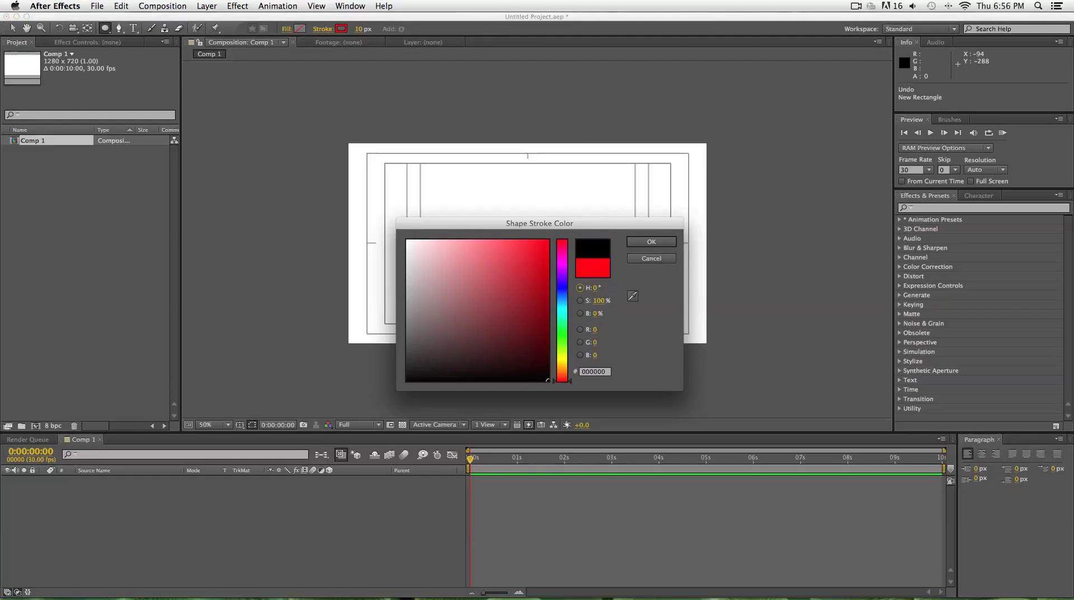
pyautogui.click(651, 241)
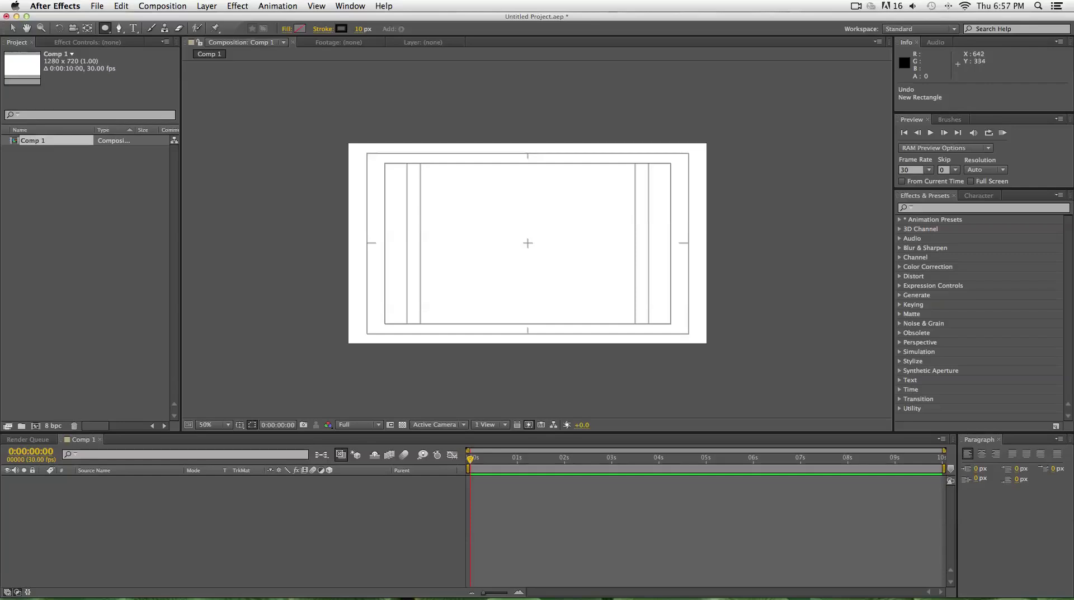
# - Draw a circle outward from the composition's center mark, a little over half the frame's height across
pyautogui.scroll(1, 528, 236)
pyautogui.scroll(-1, 551, 235)
pyautogui.scroll(1, 569, 245)
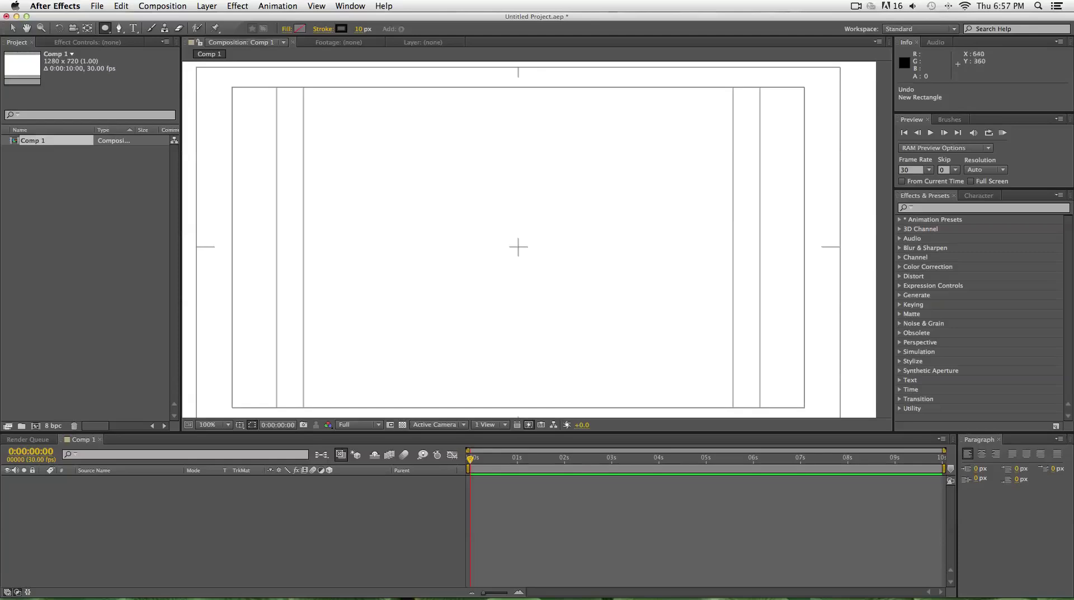
pyautogui.click(518, 246)
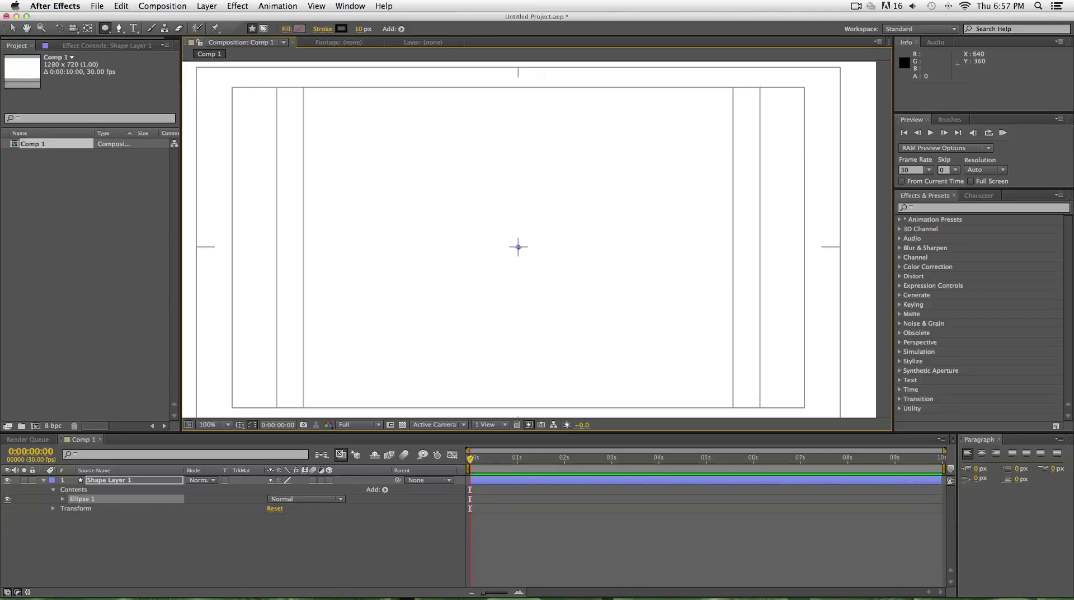
pyautogui.moveTo(518, 246)
pyautogui.mouseDown()
pyautogui.moveTo(801, 529)
pyautogui.moveTo(555, 284)
pyautogui.mouseUp()
pyautogui.moveTo(482, 209); pyautogui.dragTo(404, 167)
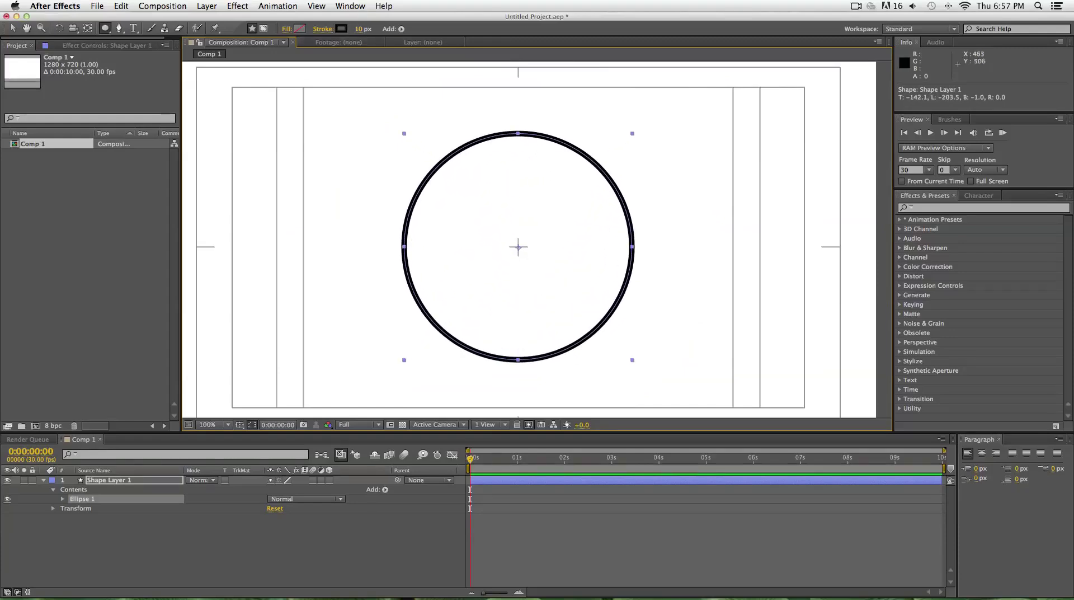
pyautogui.press(',')
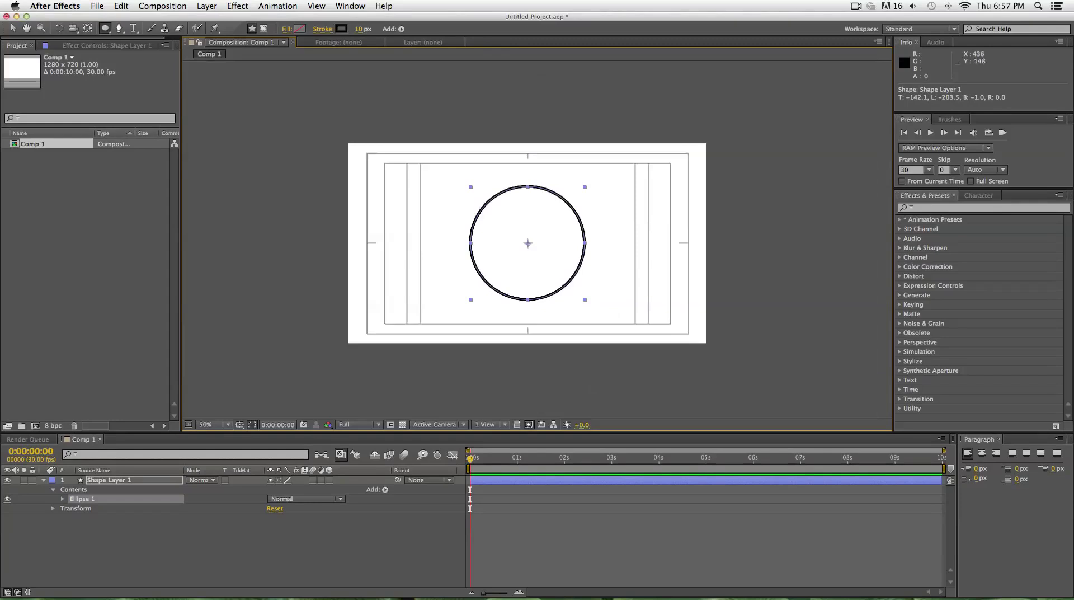
# - Shrink the circle proportionally about its center to roughly 40% of the frame's height and collapse its layer properties
pyautogui.press('v')
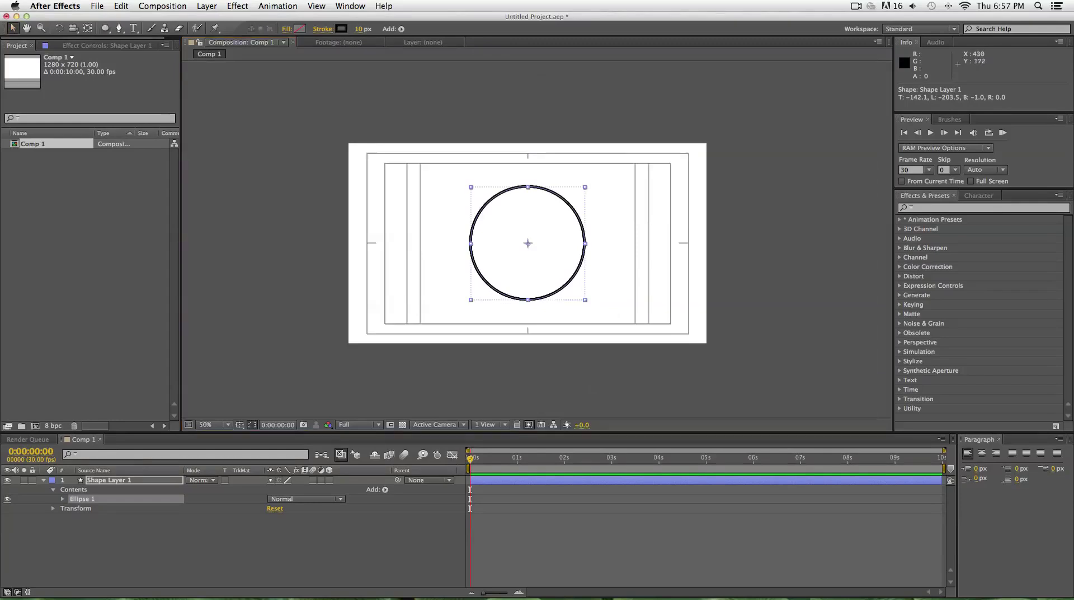
pyautogui.moveTo(472, 187); pyautogui.dragTo(481, 201)
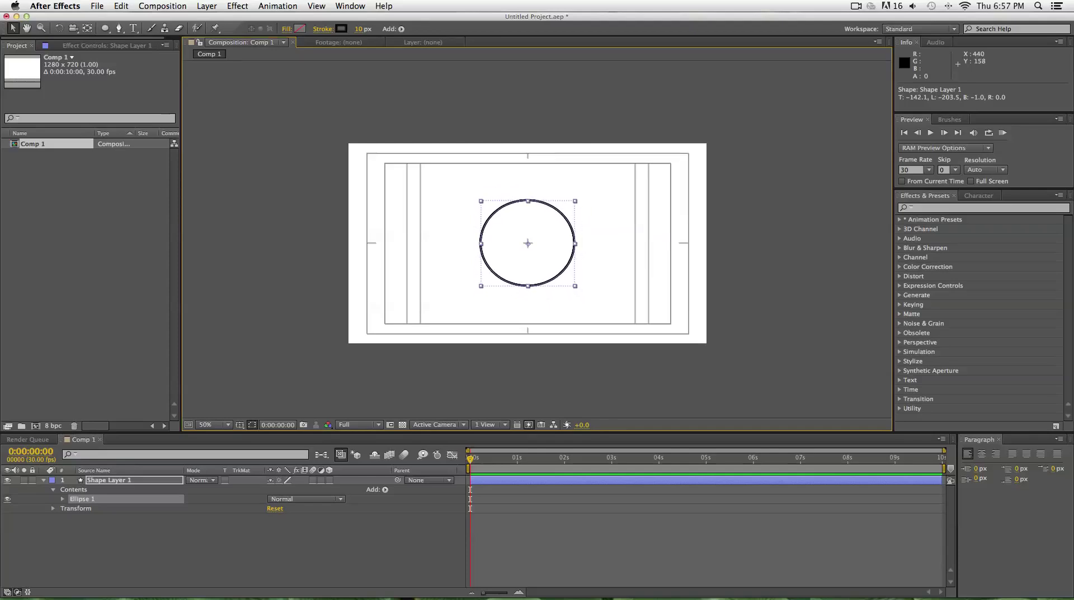
pyautogui.moveTo(575, 286); pyautogui.dragTo(567, 282)
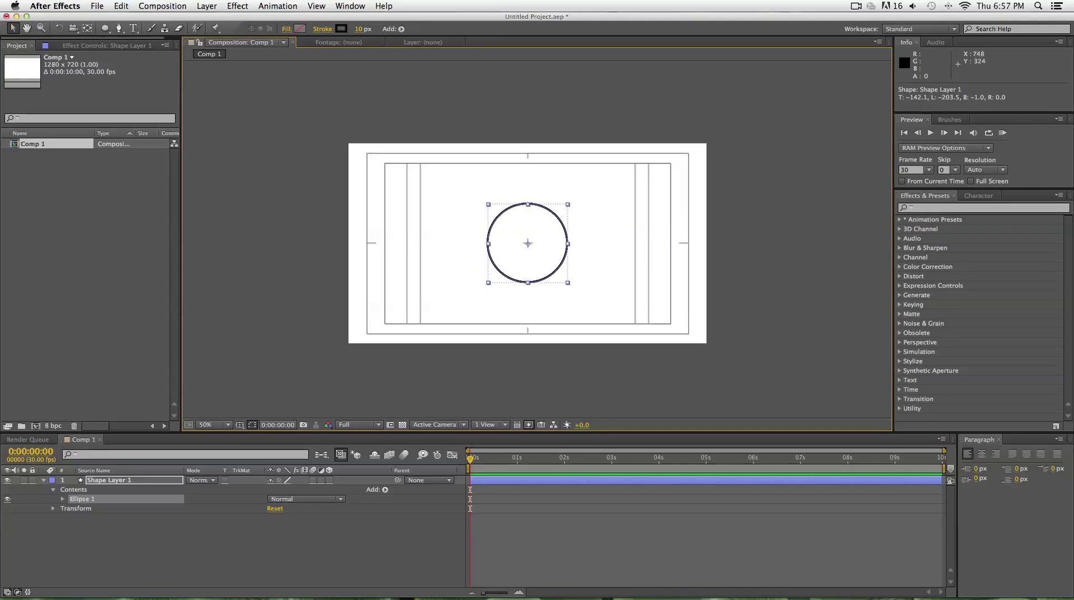
pyautogui.press('Return')
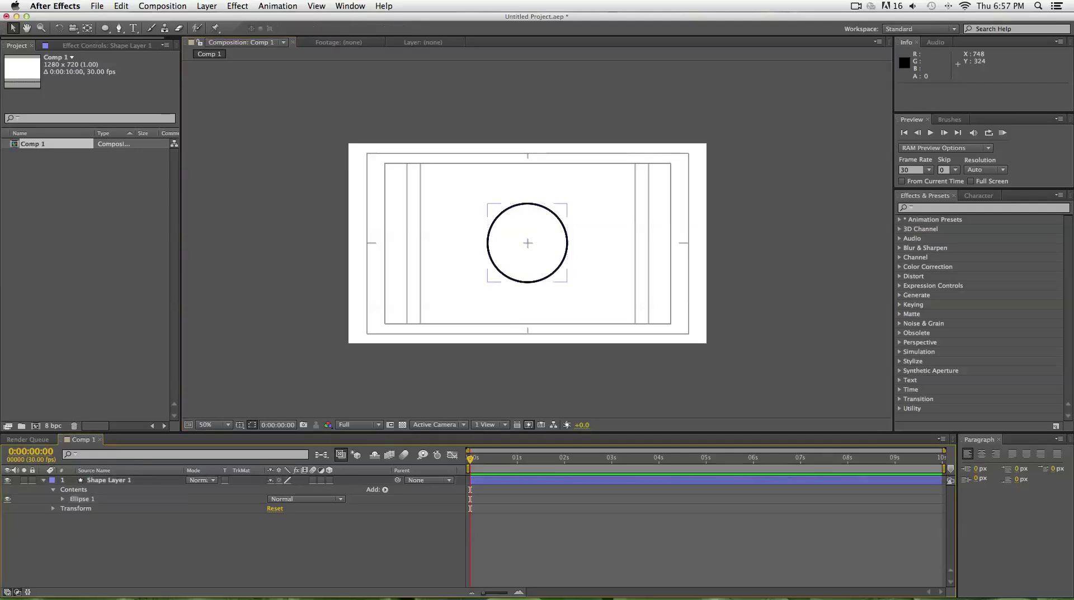
pyautogui.click(43, 480)
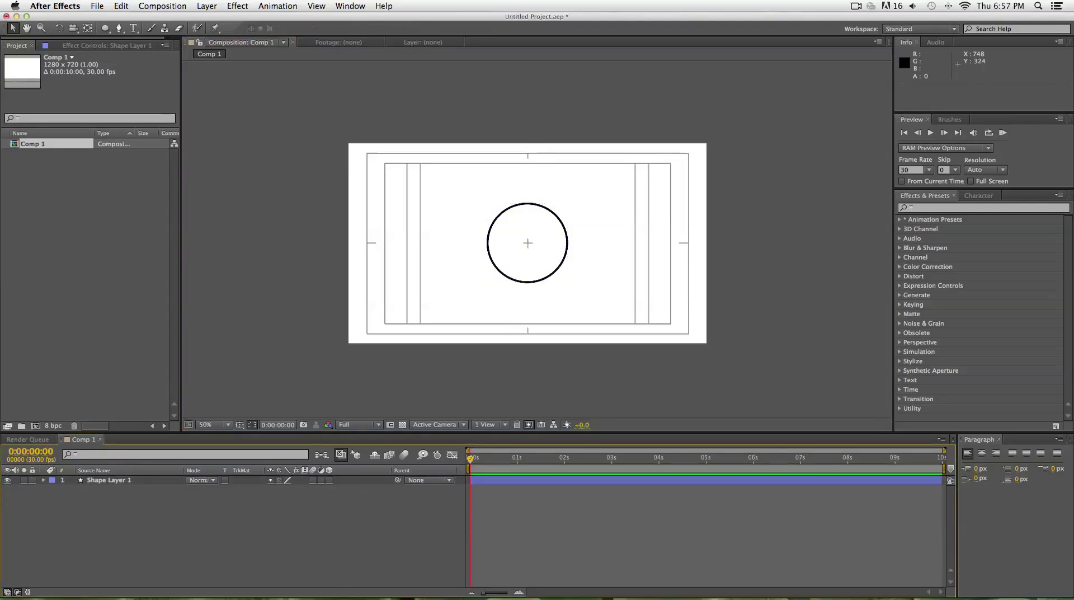
# - Apply the Radial Wipe transition effect to the circle's shape layer
pyautogui.moveTo(469, 458)
pyautogui.mouseDown()
pyautogui.moveTo(779, 458)
pyautogui.moveTo(469, 458)
pyautogui.mouseUp()
pyautogui.click(701, 480)
pyautogui.press('super+shift+a')
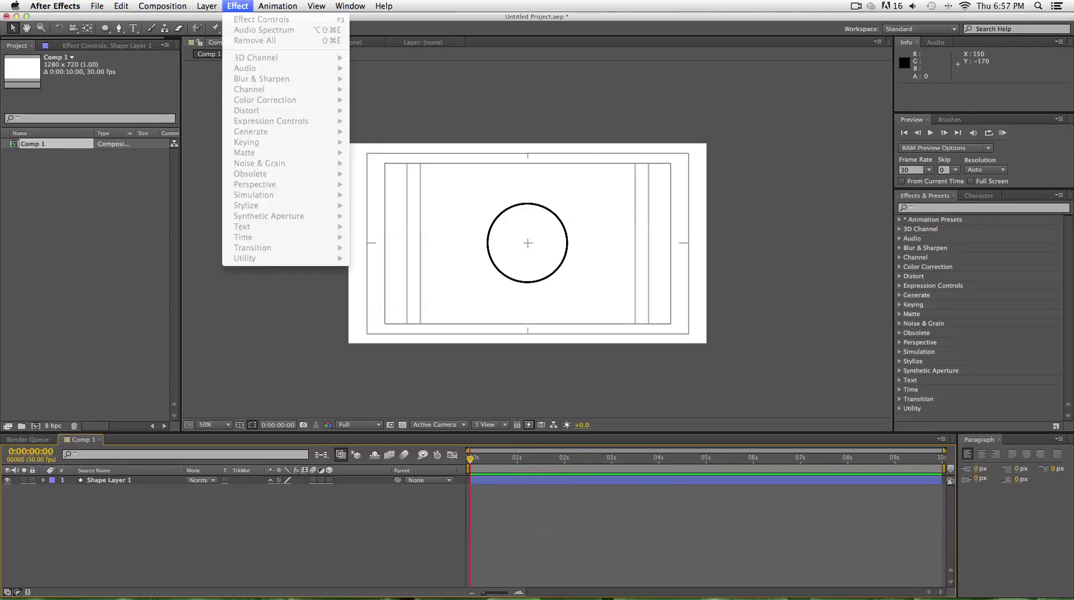
pyautogui.click(237, 6)
pyautogui.click(501, 217)
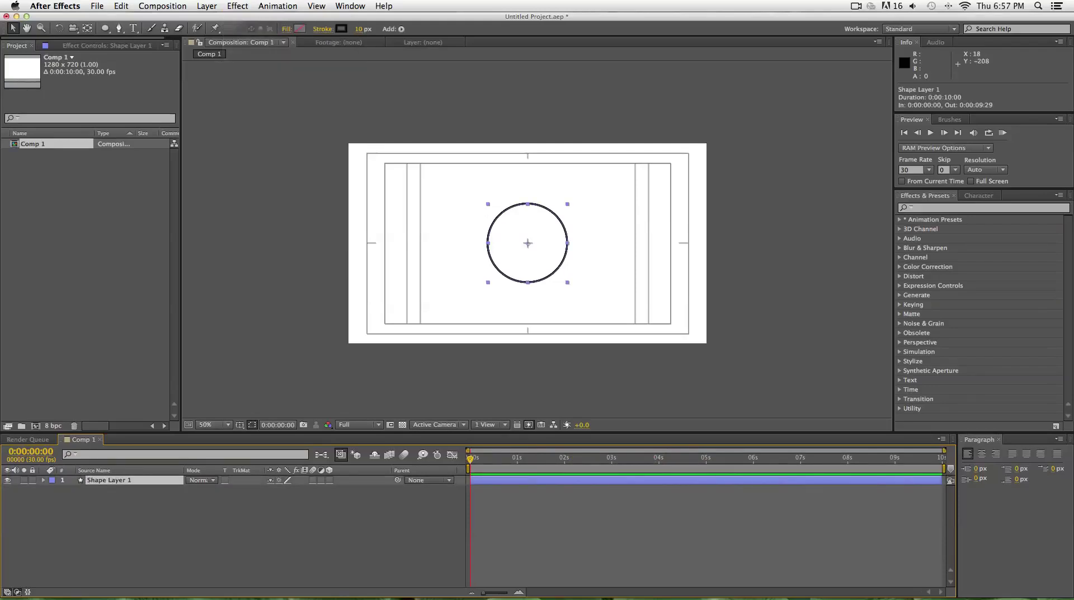
pyautogui.click(238, 6)
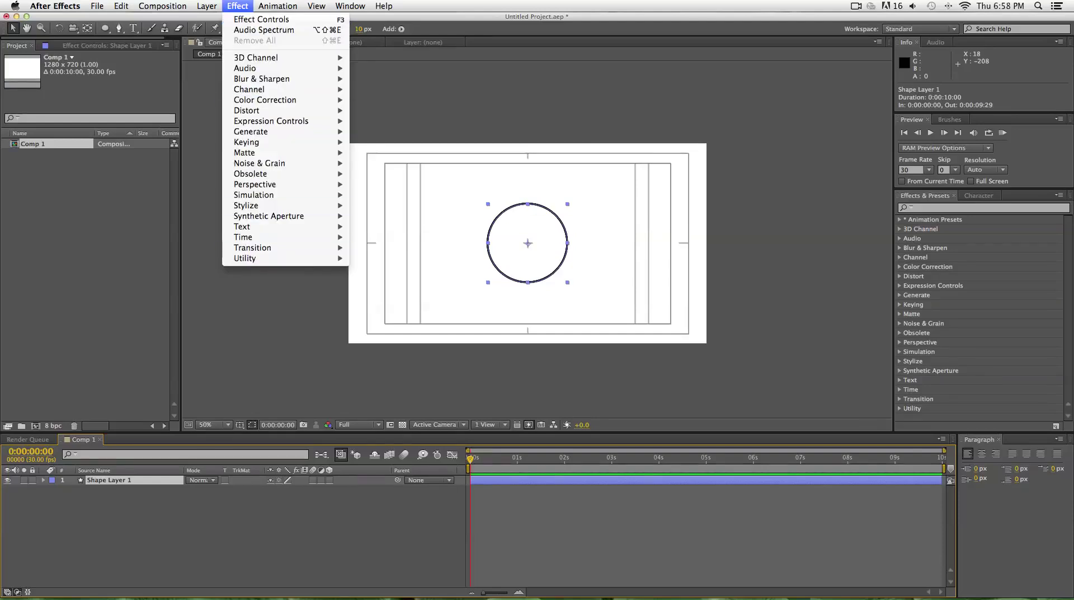
pyautogui.moveTo(253, 247)
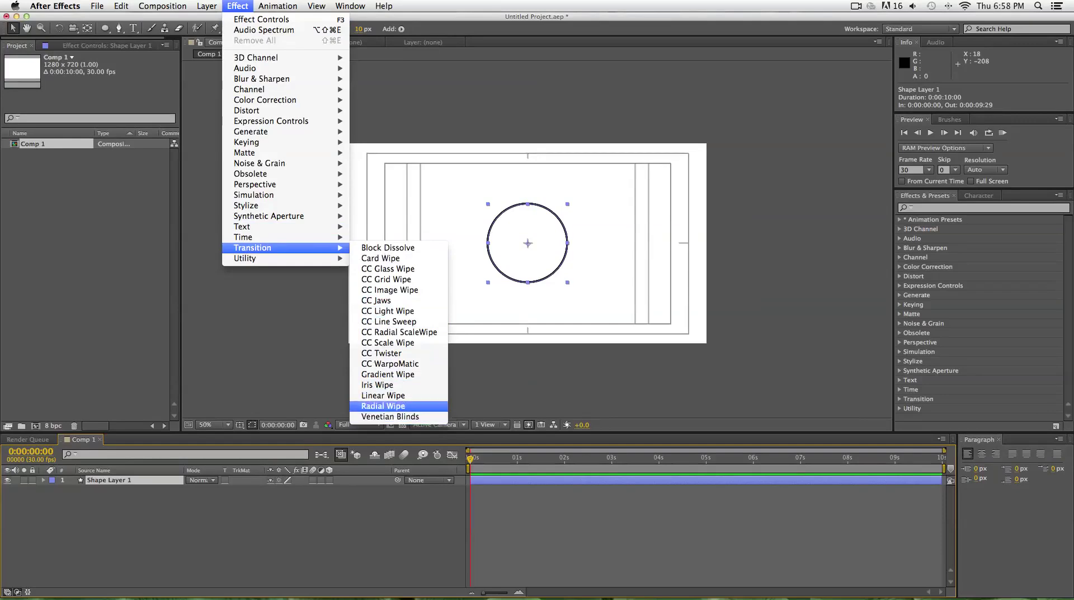
pyautogui.click(383, 405)
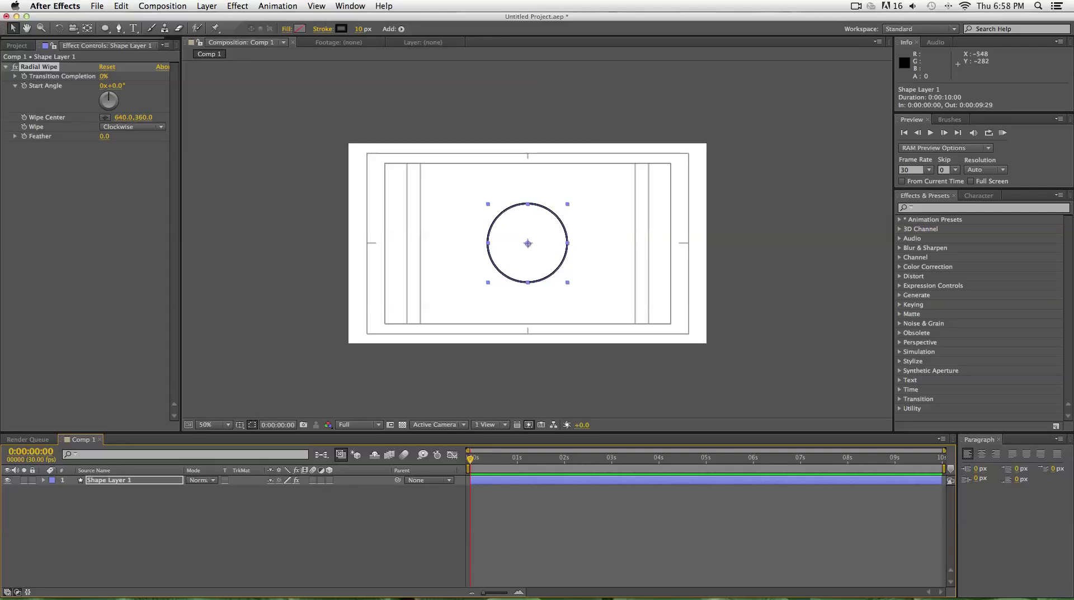
# - Keyframe the Radial Wipe's Transition Completion at 100% on the first frame and 0% at 0:00:00:17
pyautogui.click(24, 76)
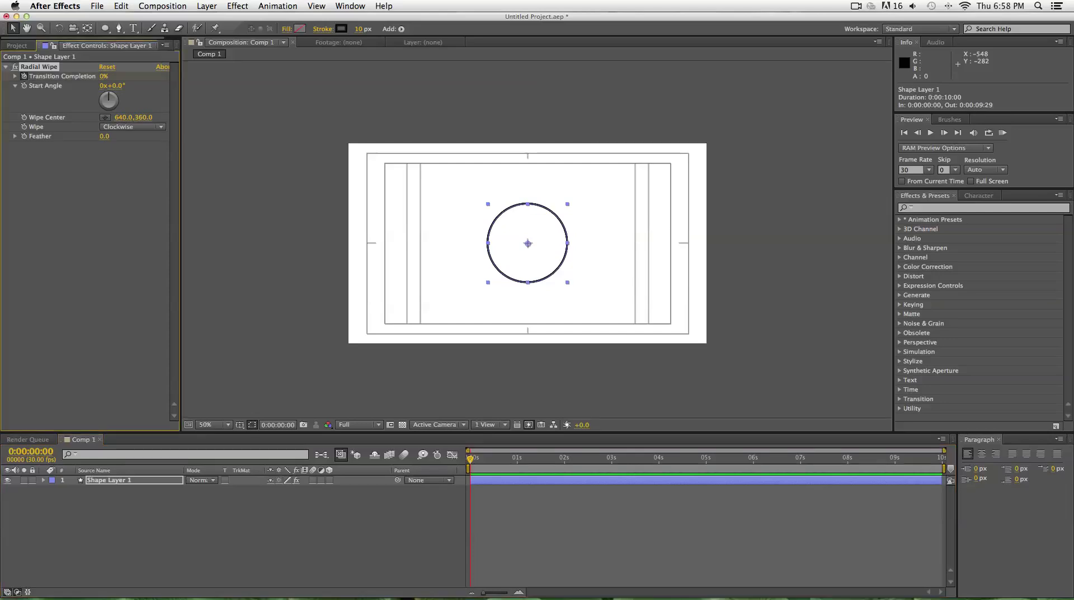
pyautogui.click(104, 76)
pyautogui.write('100')
pyautogui.press('Return')
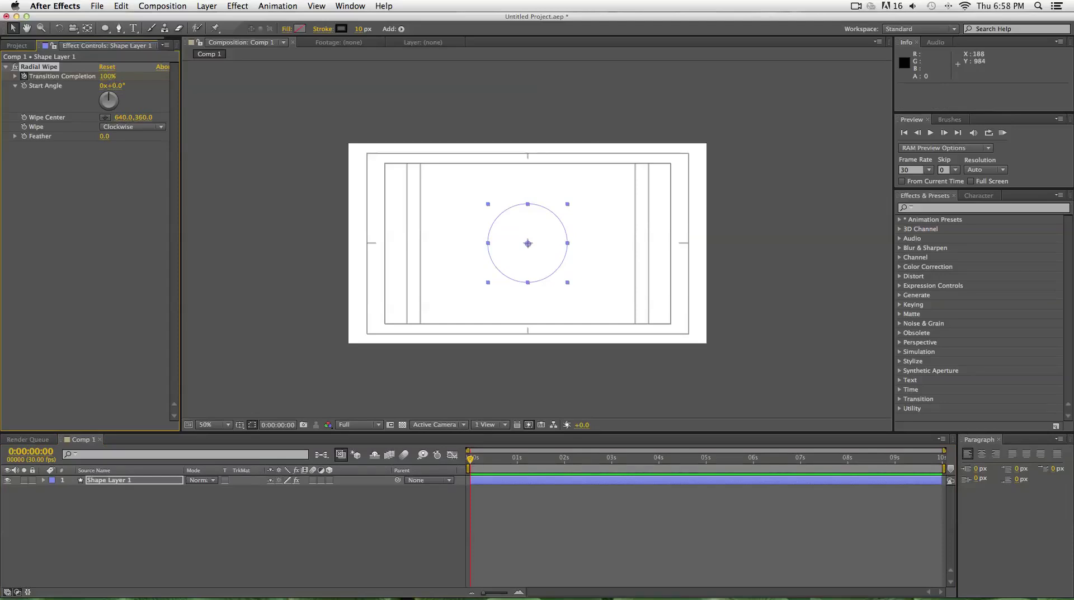
pyautogui.moveTo(470, 458); pyautogui.dragTo(497, 458)
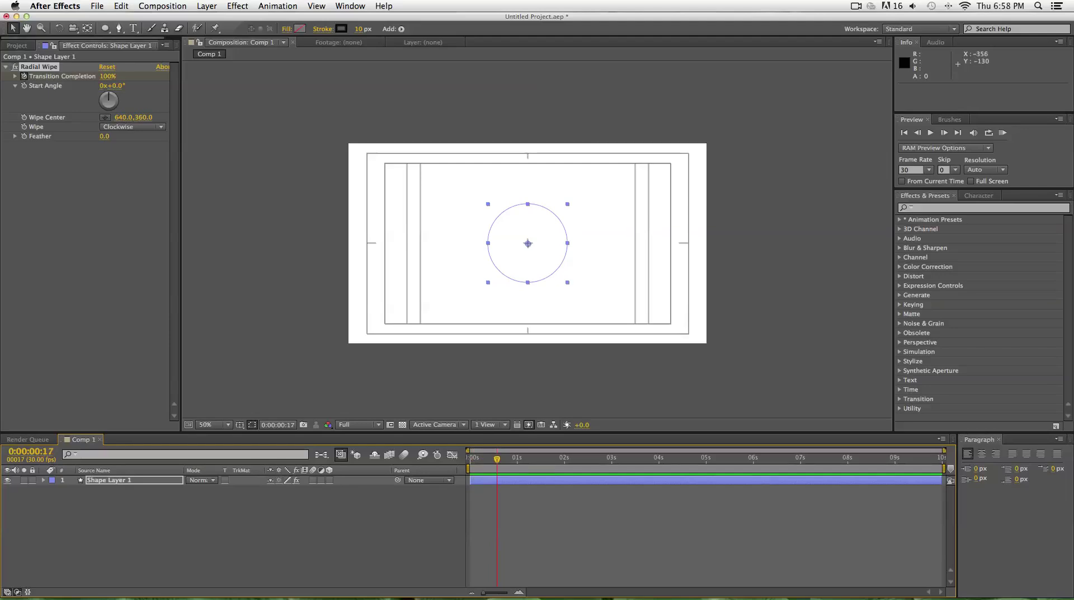
pyautogui.moveTo(108, 76); pyautogui.dragTo(51, 76)
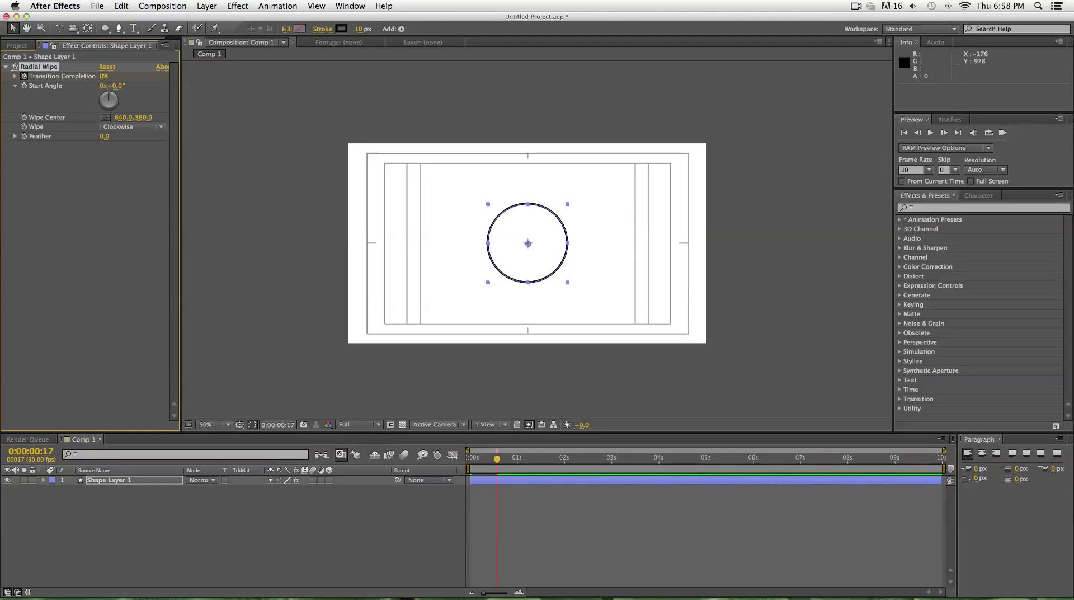
# - Preview the circle's wipe animation from the start, return to the first frame and deselect the layer
pyautogui.press('Home')
pyautogui.press('KP_0')
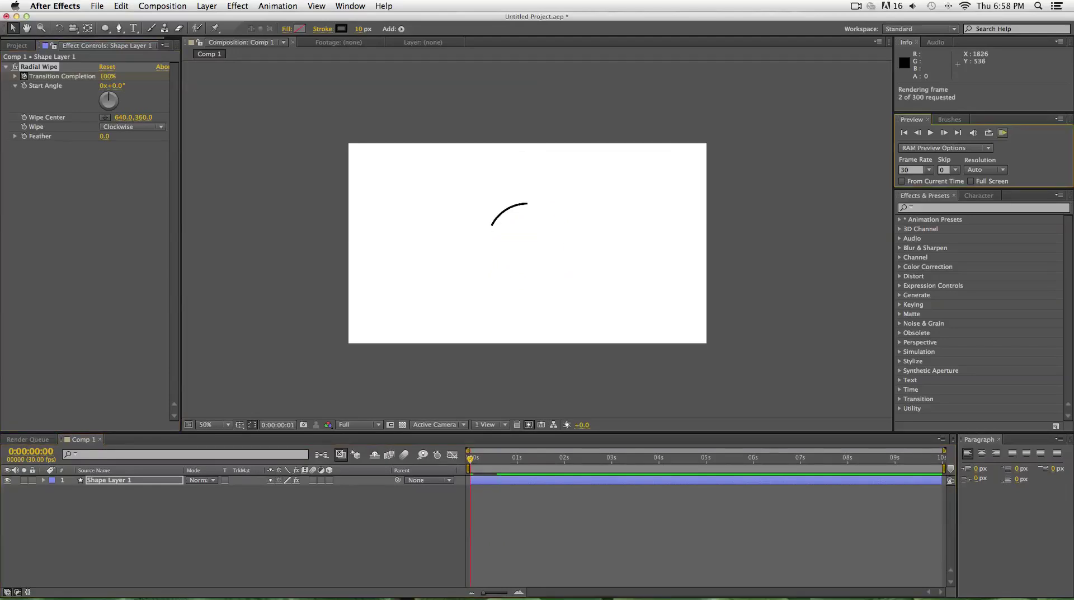
pyautogui.press('space')
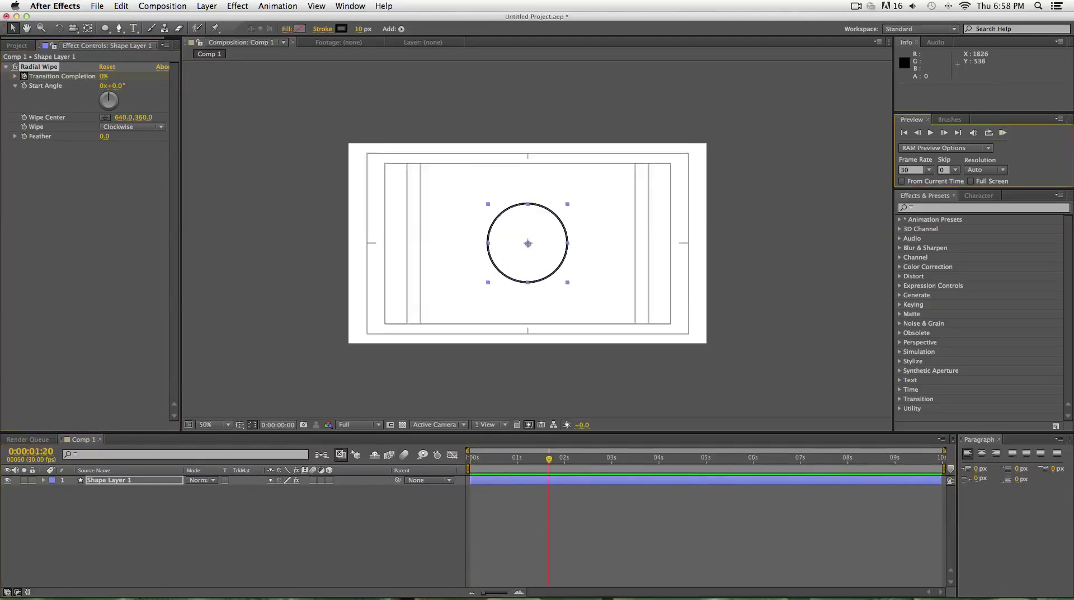
pyautogui.moveTo(556, 459); pyautogui.dragTo(470, 458)
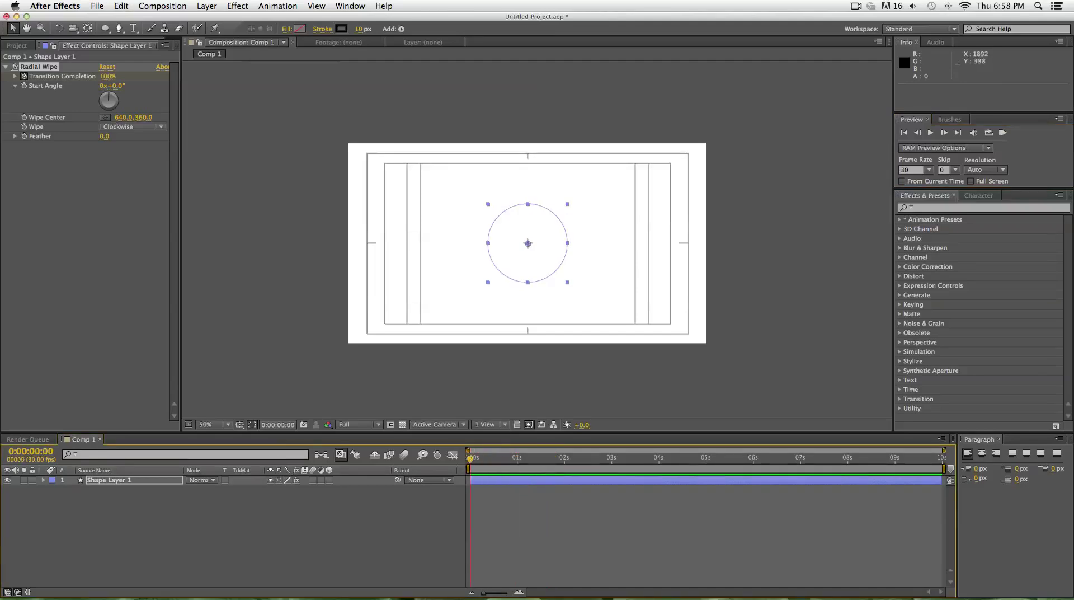
pyautogui.click(930, 133)
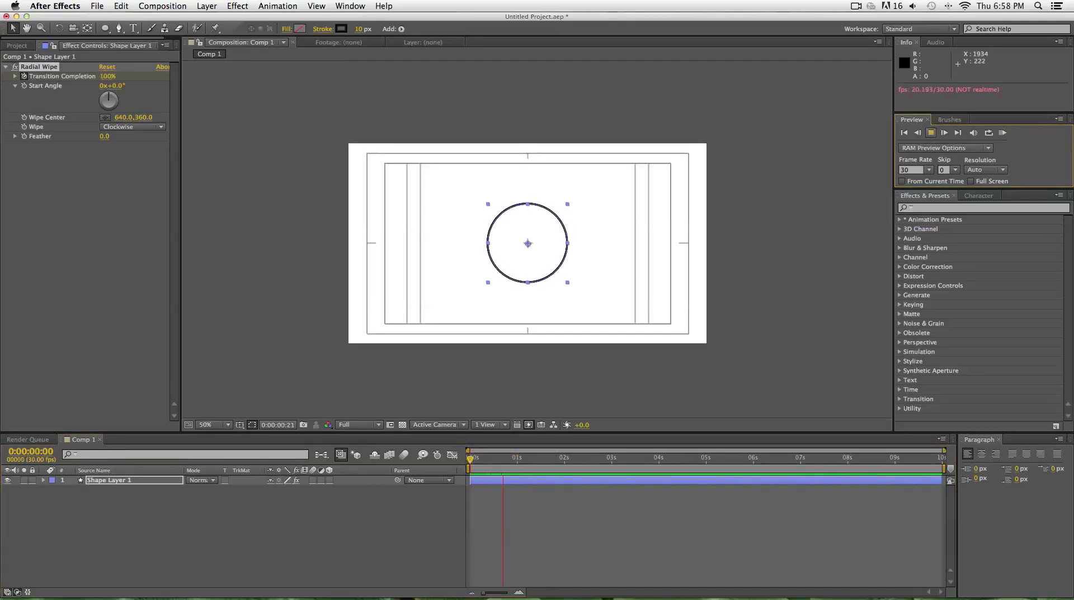
pyautogui.moveTo(514, 458); pyautogui.dragTo(470, 458)
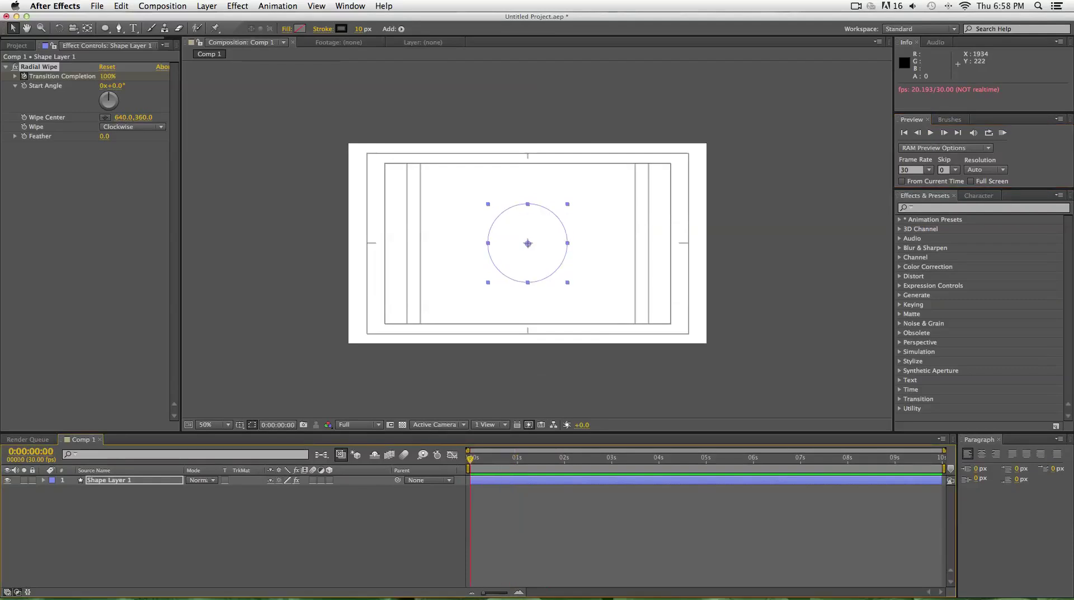
pyautogui.click(496, 523)
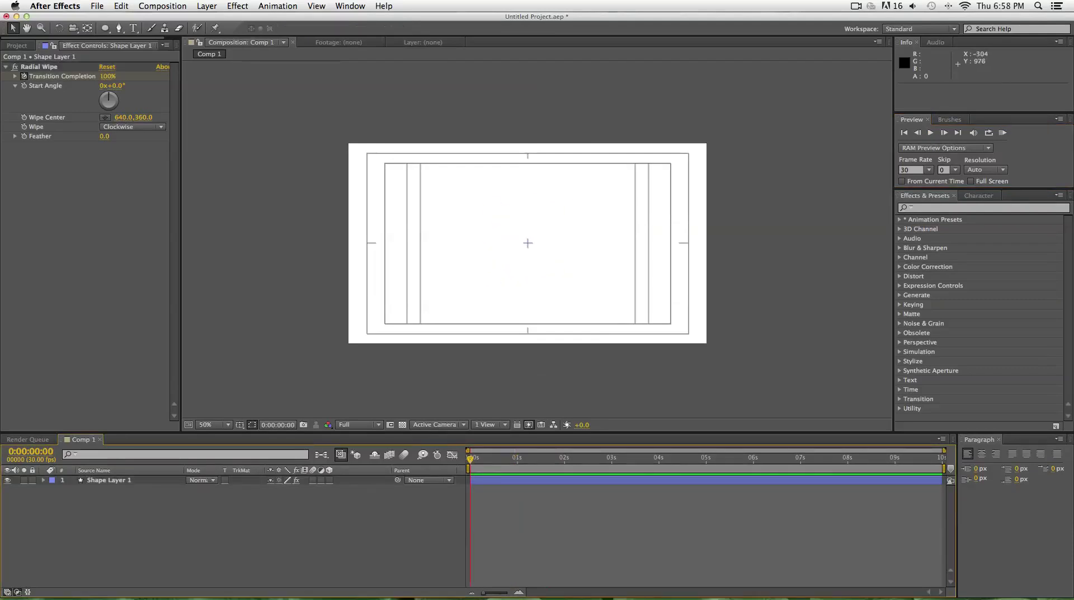
# - Duplicate the circle's shape layer at 0:00:01:00 and remove the Radial Wipe effect from the copy
pyautogui.press('space')
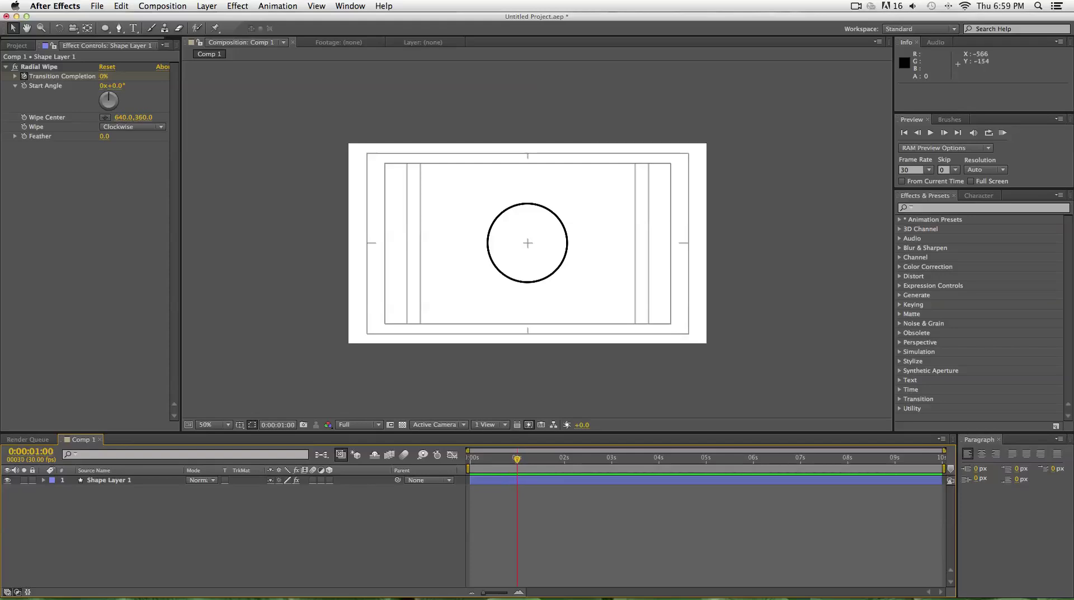
pyautogui.click(109, 480)
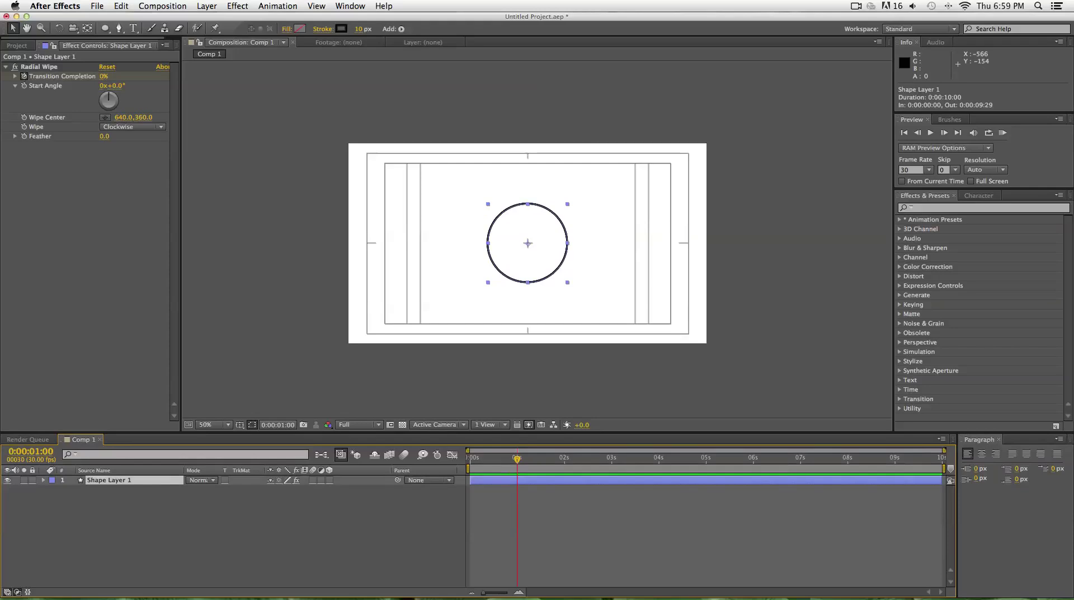
pyautogui.press('super+d')
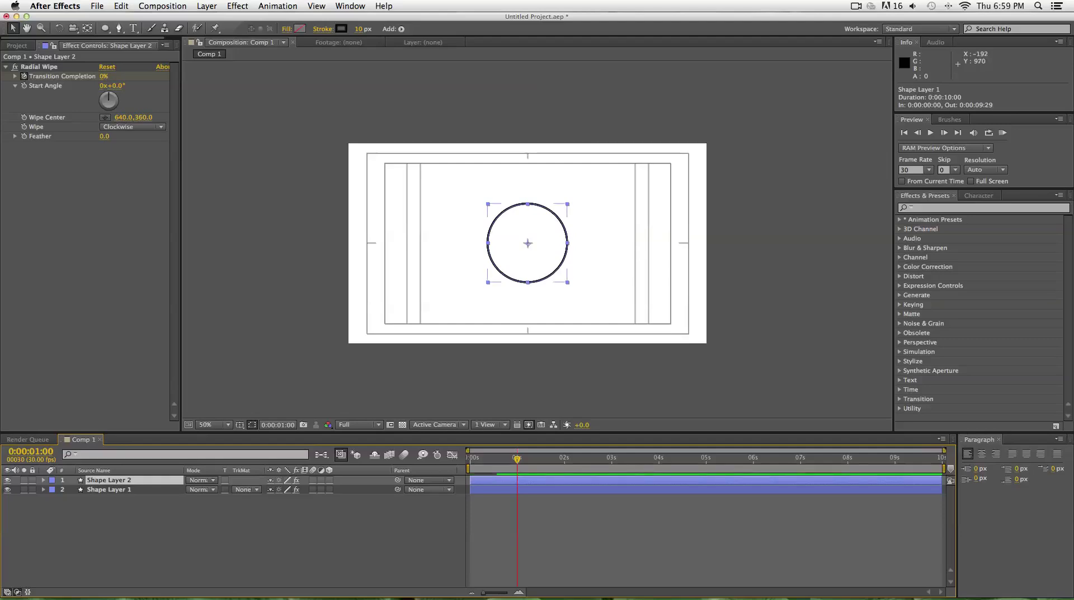
pyautogui.click(39, 66)
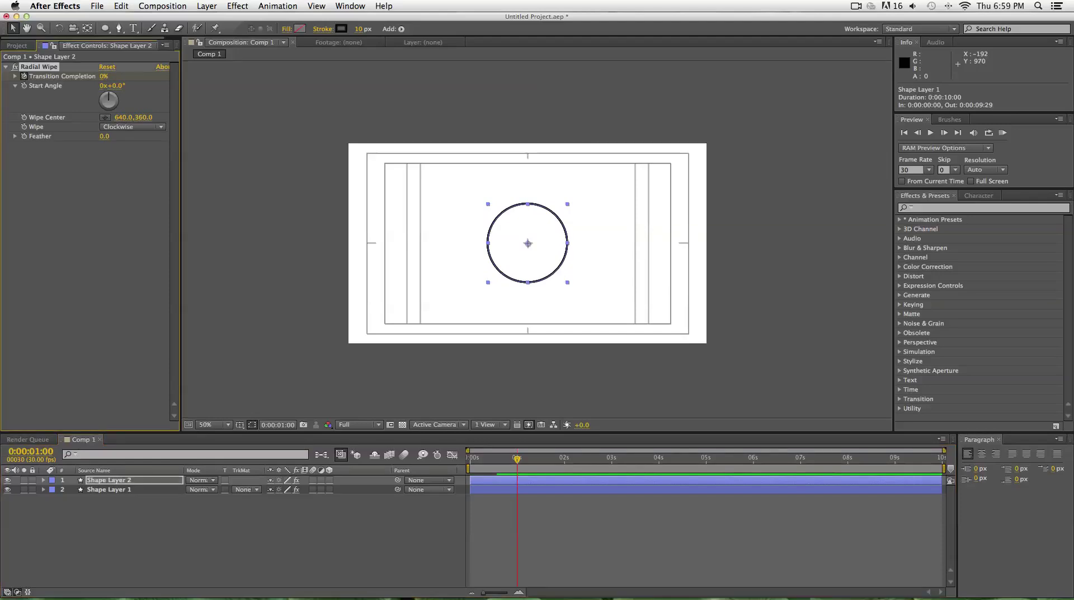
pyautogui.press('Delete')
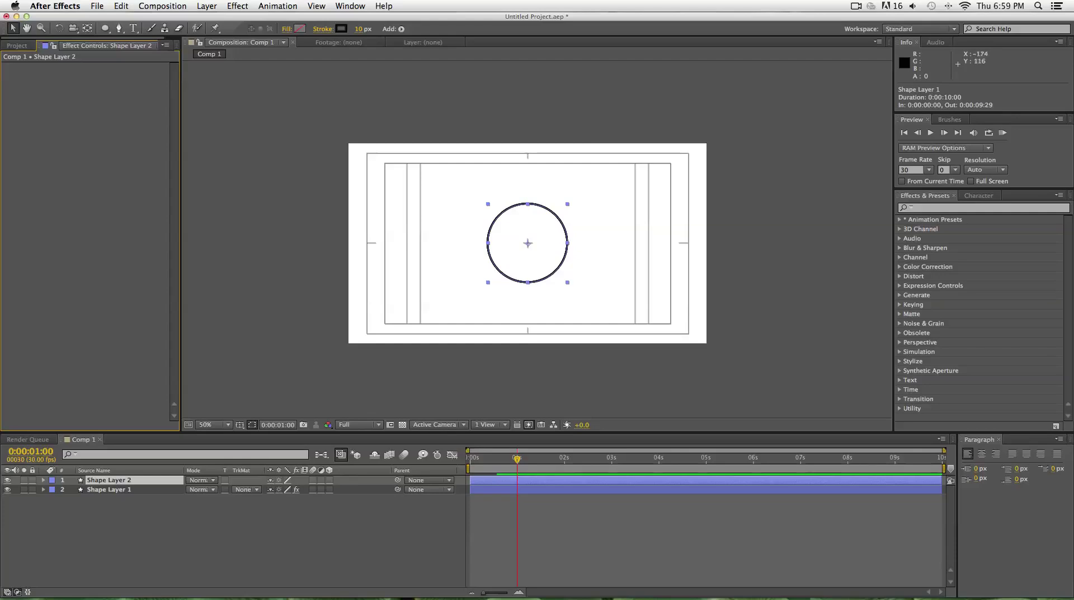
# - Give the duplicated circle a solid black (000000) fill and set its stroke to None
pyautogui.click(287, 29)
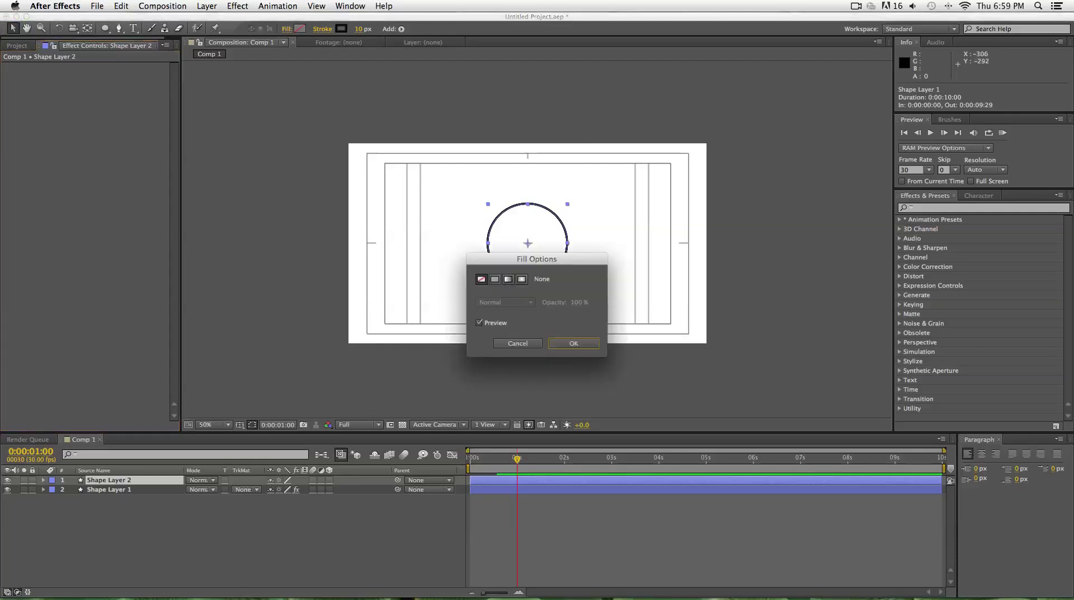
pyautogui.click(495, 279)
pyautogui.click(574, 343)
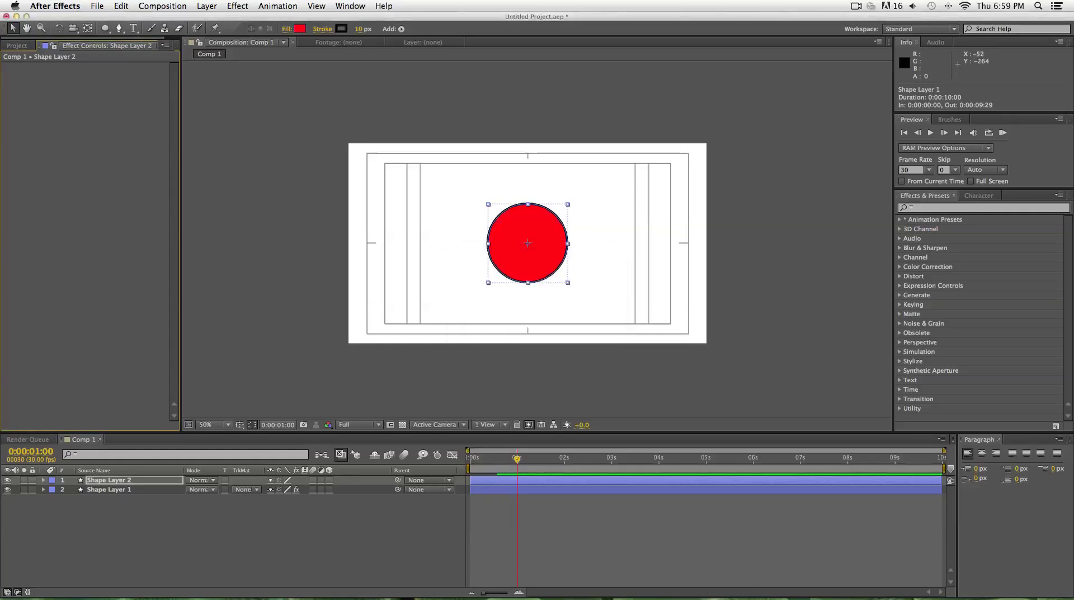
pyautogui.click(300, 28)
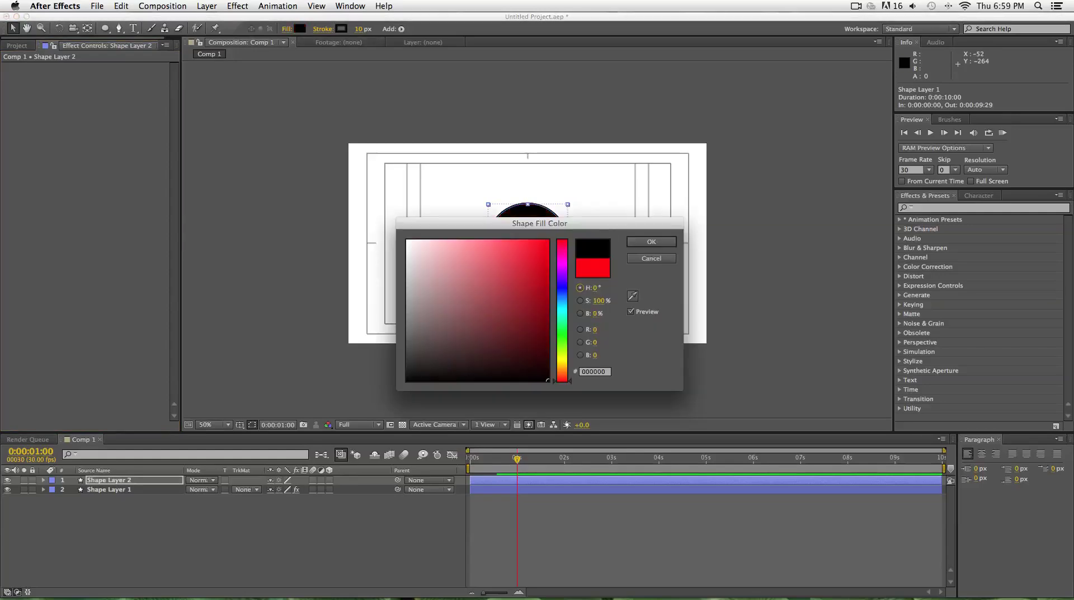
pyautogui.press('Return')
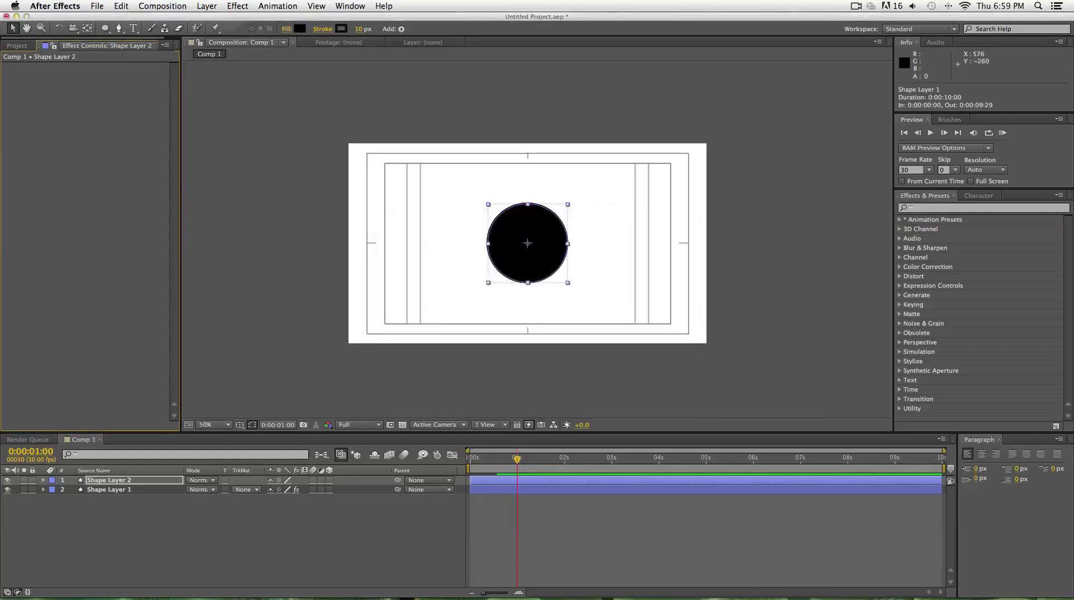
pyautogui.click(323, 29)
pyautogui.click(481, 279)
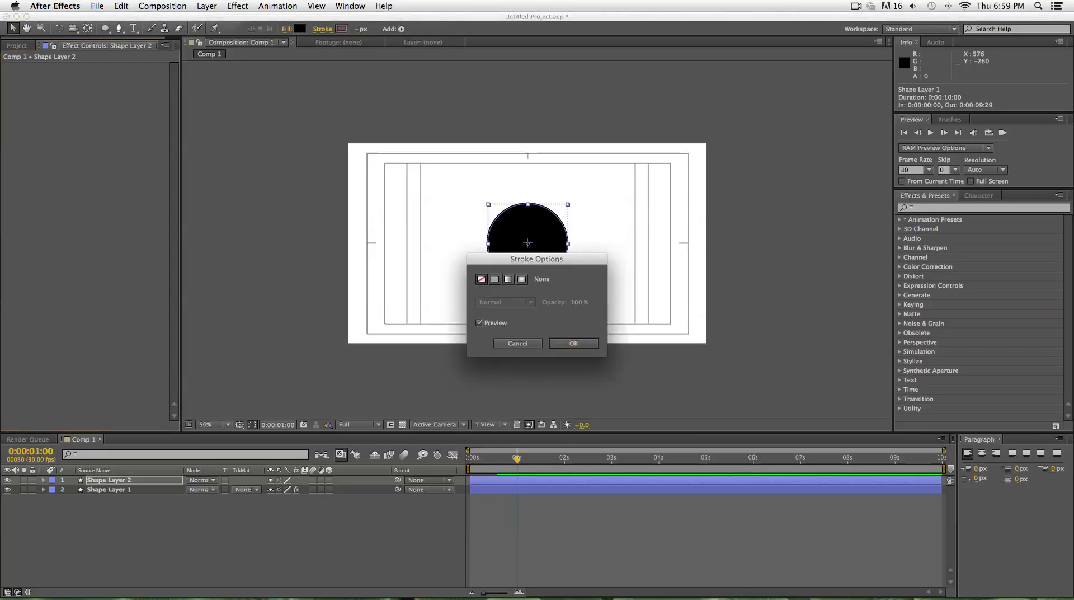
pyautogui.press('Return')
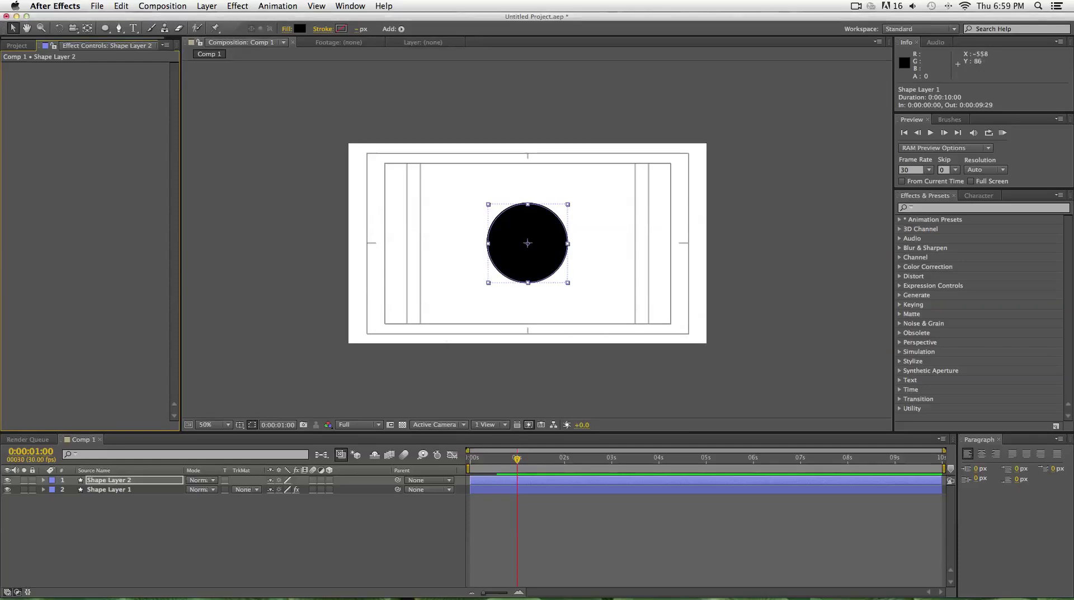
# - Apply the Linear Wipe transition effect to the filled circle's layer
pyautogui.click(237, 5)
pyautogui.moveTo(252, 247)
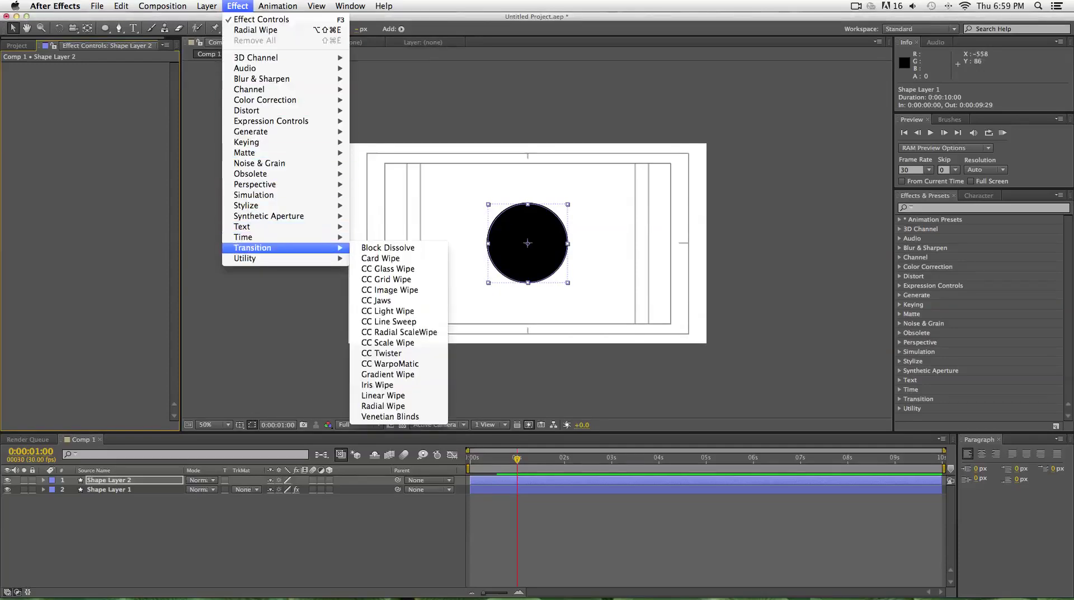
pyautogui.click(383, 395)
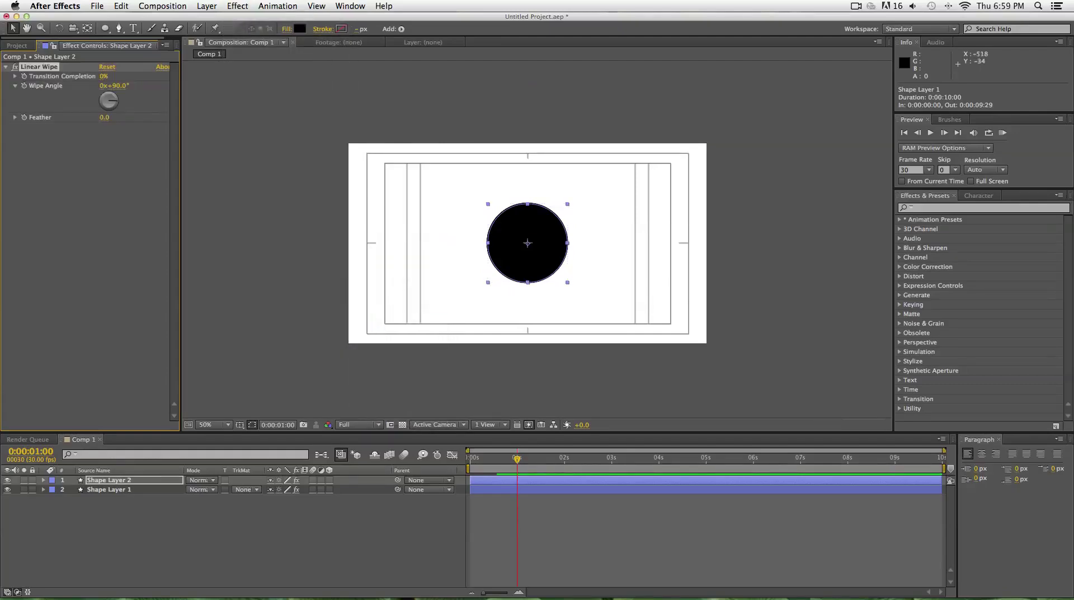
# - Keyframe the Linear Wipe's Transition Completion at 100% on 0:00:01:00 and 0% on 0:00:01:18
pyautogui.click(24, 76)
pyautogui.moveTo(103, 77); pyautogui.dragTo(162, 76)
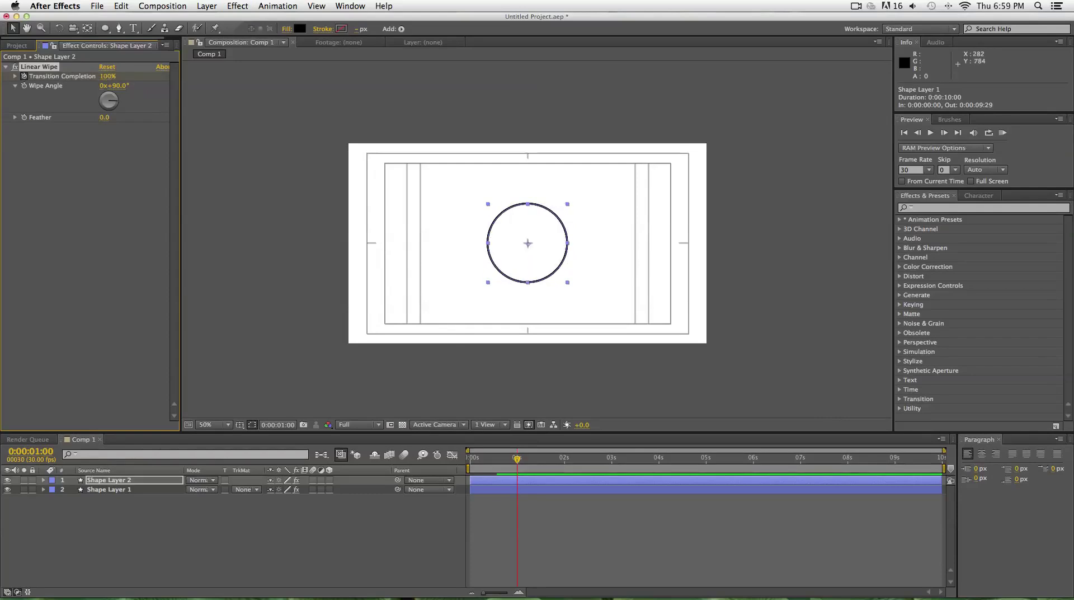
pyautogui.moveTo(517, 459); pyautogui.dragTo(546, 458)
pyautogui.moveTo(108, 76); pyautogui.dragTo(54, 76)
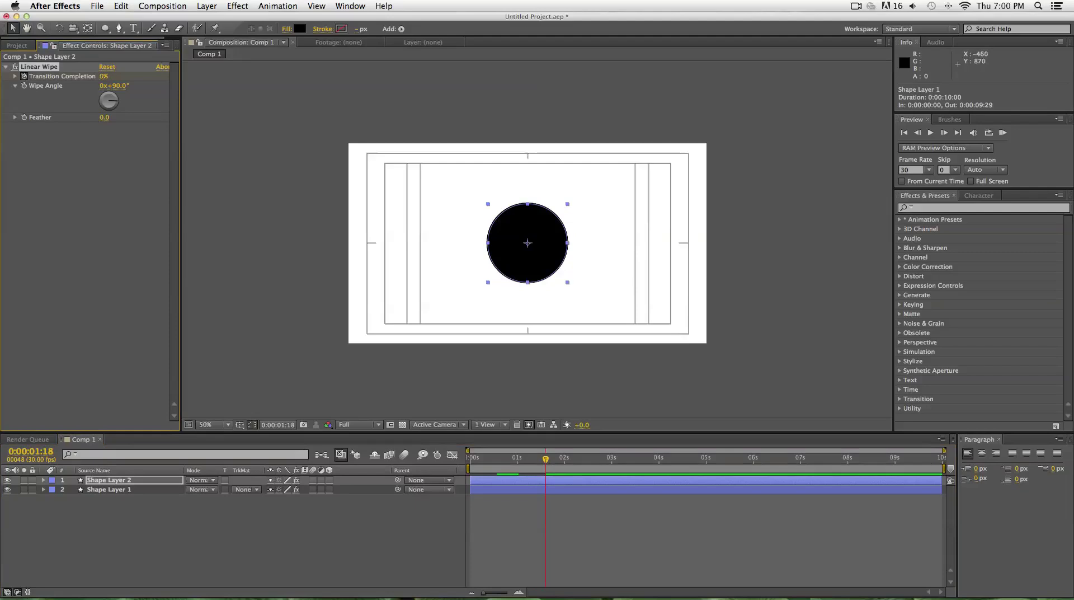
# - RAM preview the outline and fill animation from the first frame
pyautogui.moveTo(545, 457); pyautogui.dragTo(470, 458)
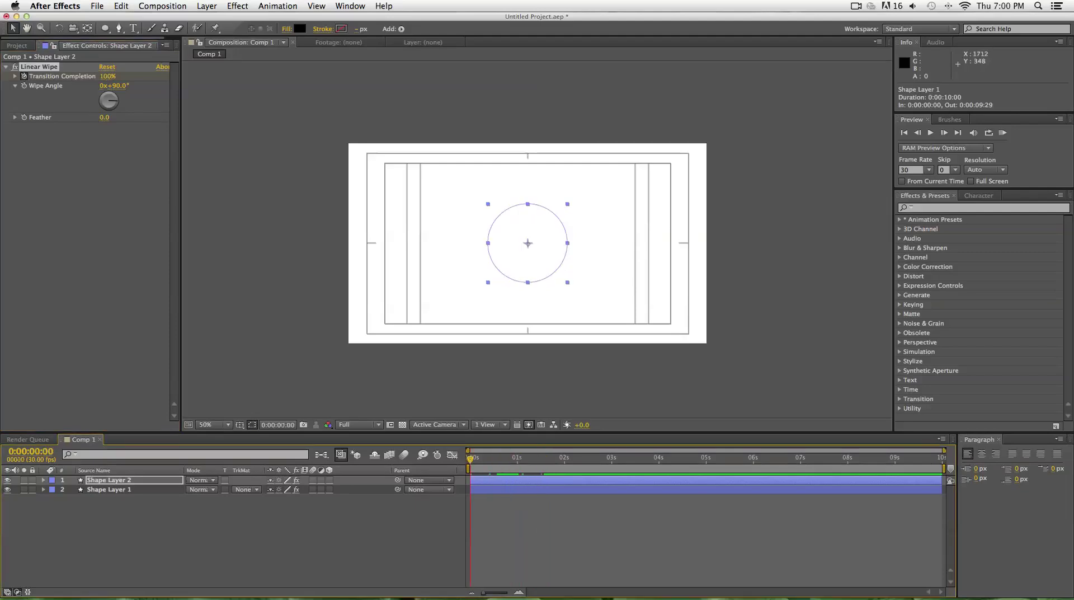
pyautogui.press('KP_0')
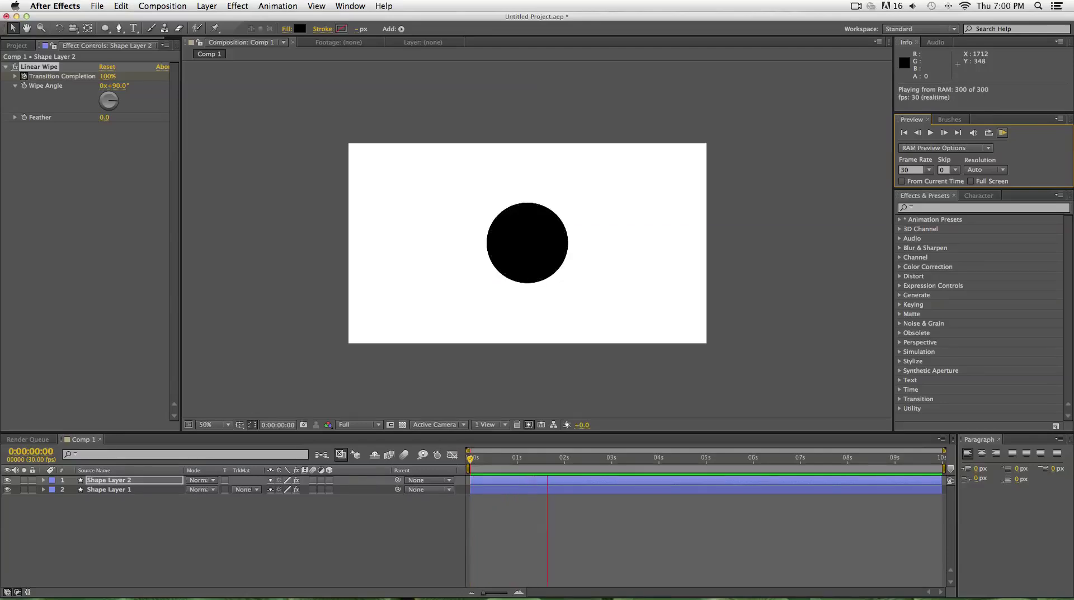
pyautogui.press('space')
# - Collapse the Linear Wipe settings and deselect the filled circle's layer, with the current time at 0:00:01:24
pyautogui.moveTo(564, 458); pyautogui.dragTo(538, 458)
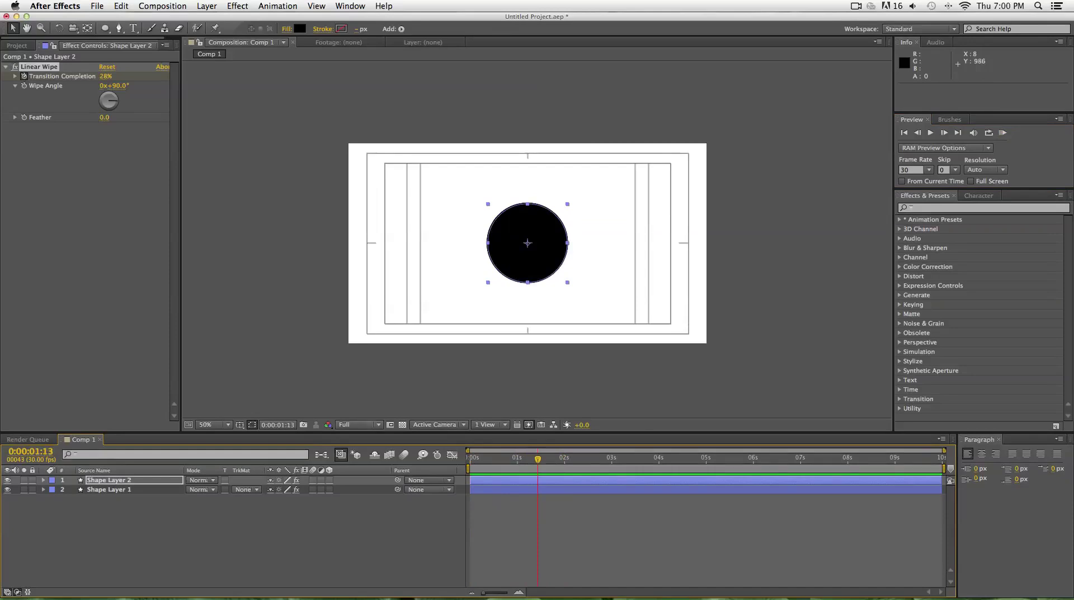
pyautogui.click(84, 185)
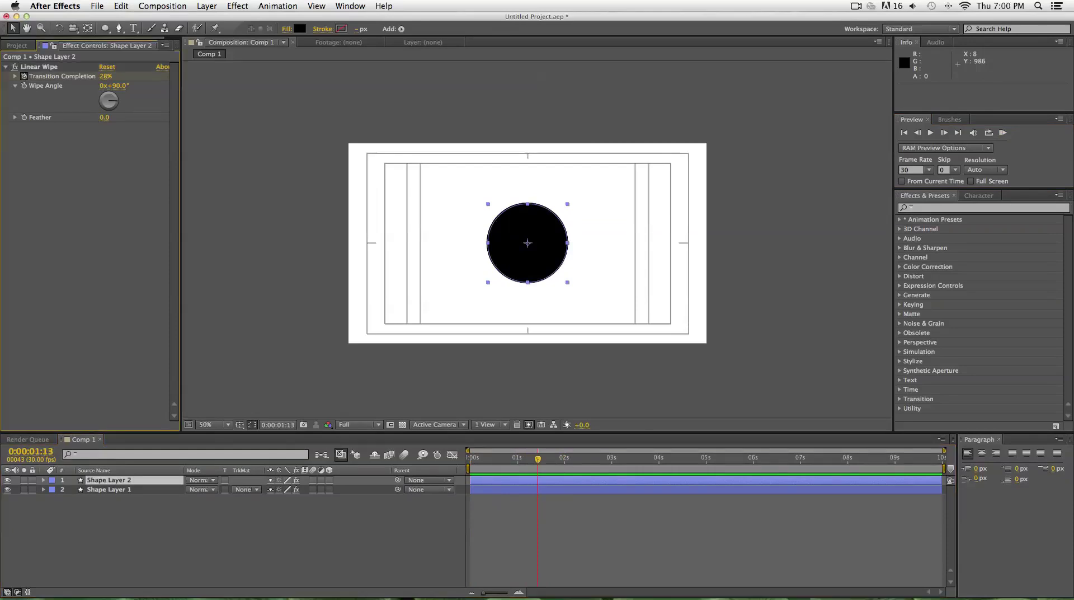
pyautogui.click(5, 66)
pyautogui.click(224, 537)
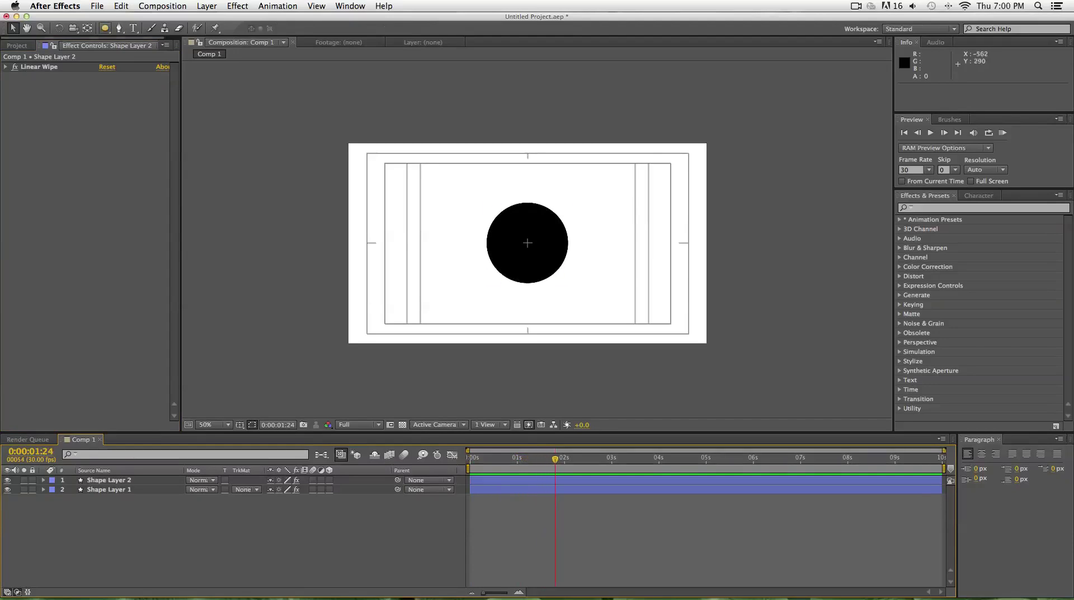
# - Draw a square slightly larger than the circle on a new shape layer, centered on the composition
pyautogui.click(105, 28)
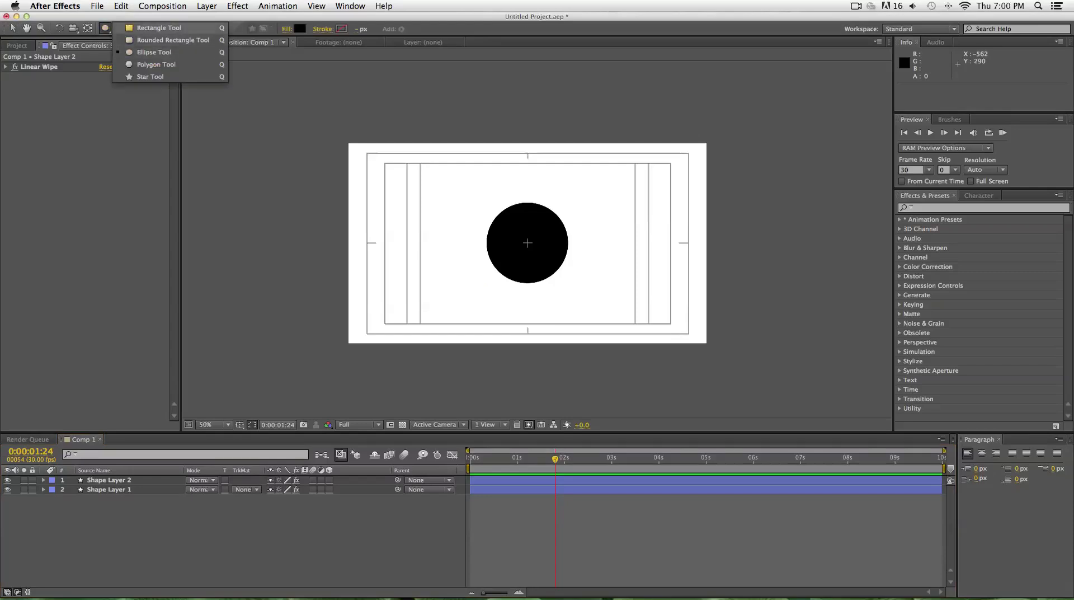
pyautogui.moveTo(157, 28); pyautogui.dragTo(156, 28)
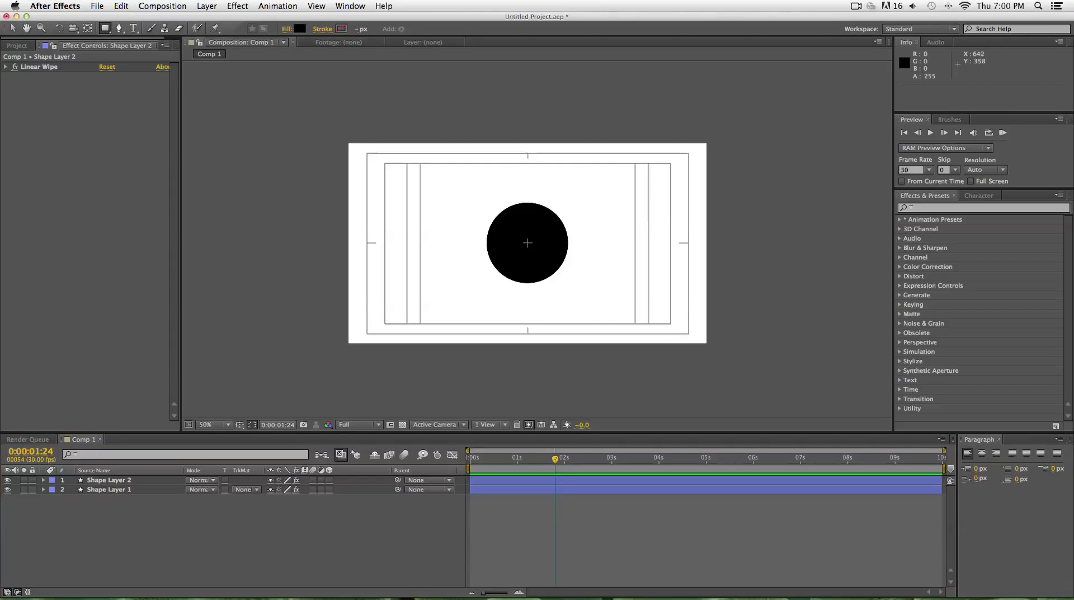
pyautogui.click(527, 242)
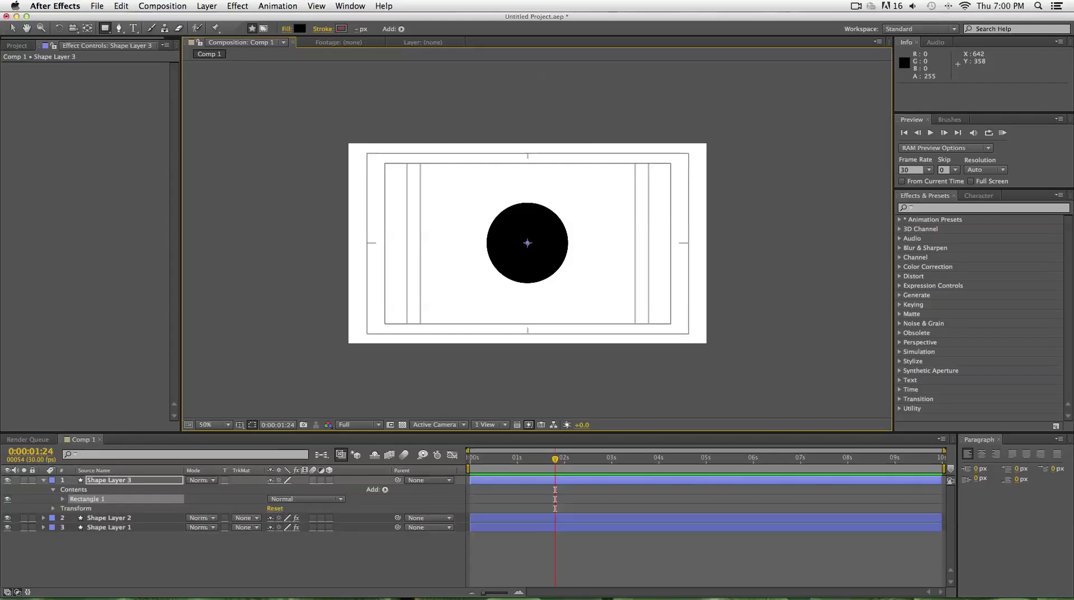
pyautogui.moveTo(527, 243); pyautogui.dragTo(570, 285)
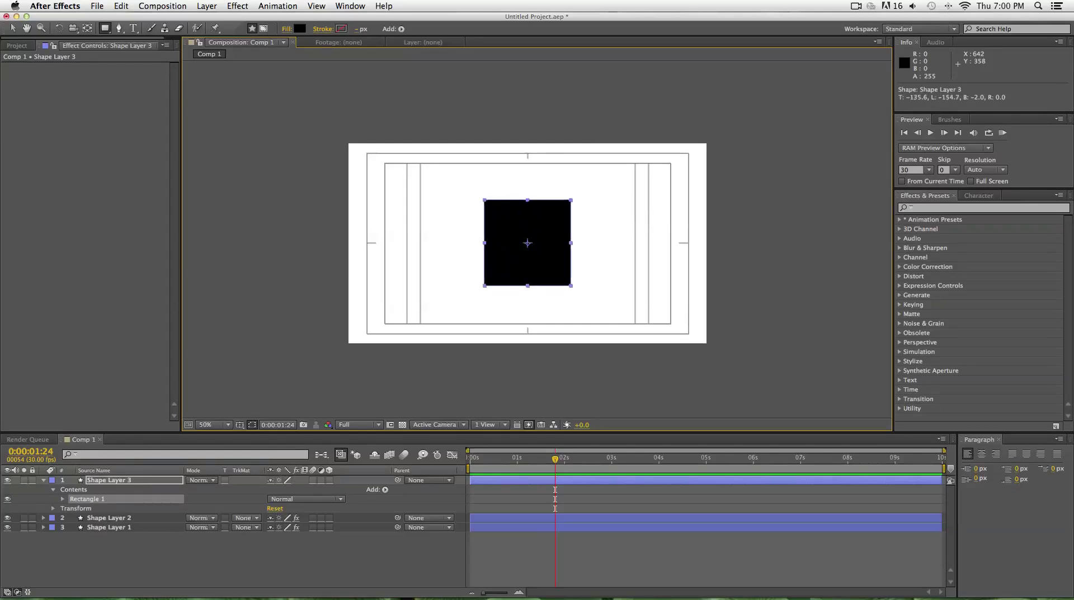
# - Set the square's fill to None and give it a solid black 10 px stroke
pyautogui.click(286, 29)
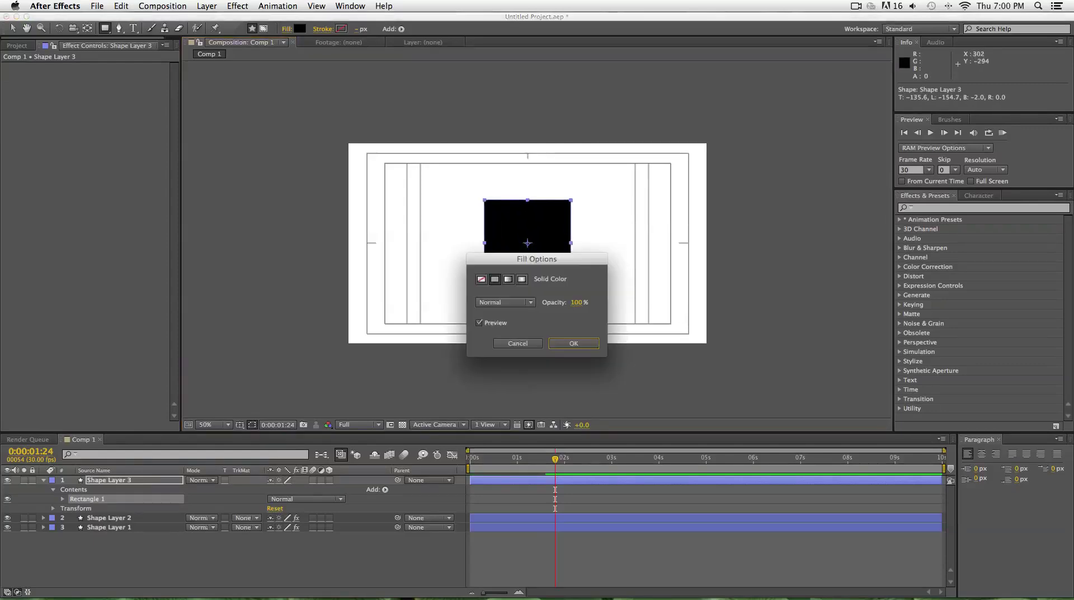
pyautogui.click(481, 279)
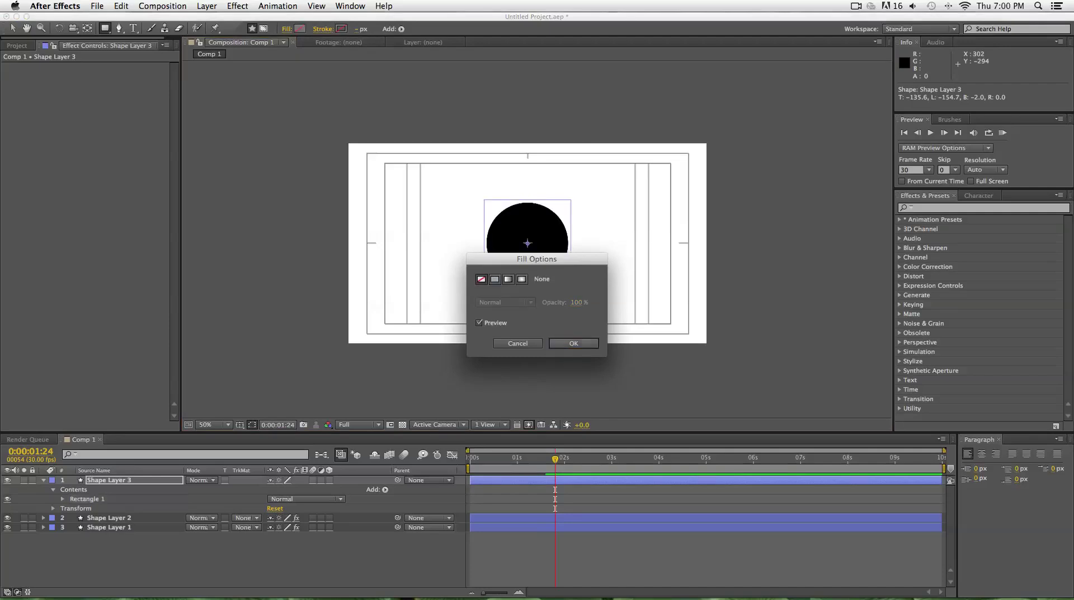
pyautogui.press('Return')
pyautogui.click(323, 28)
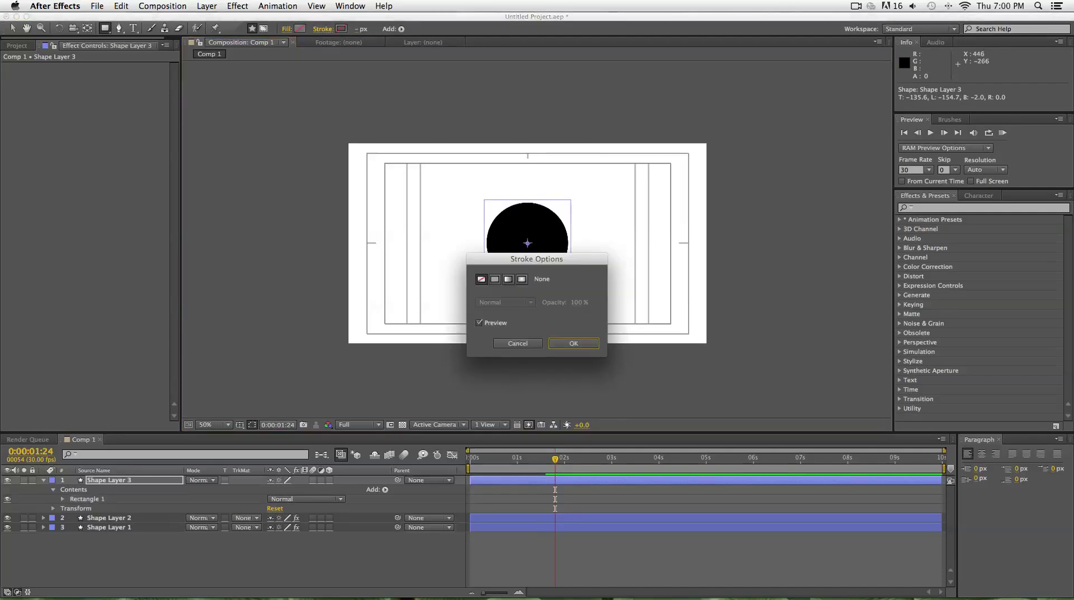
pyautogui.click(495, 278)
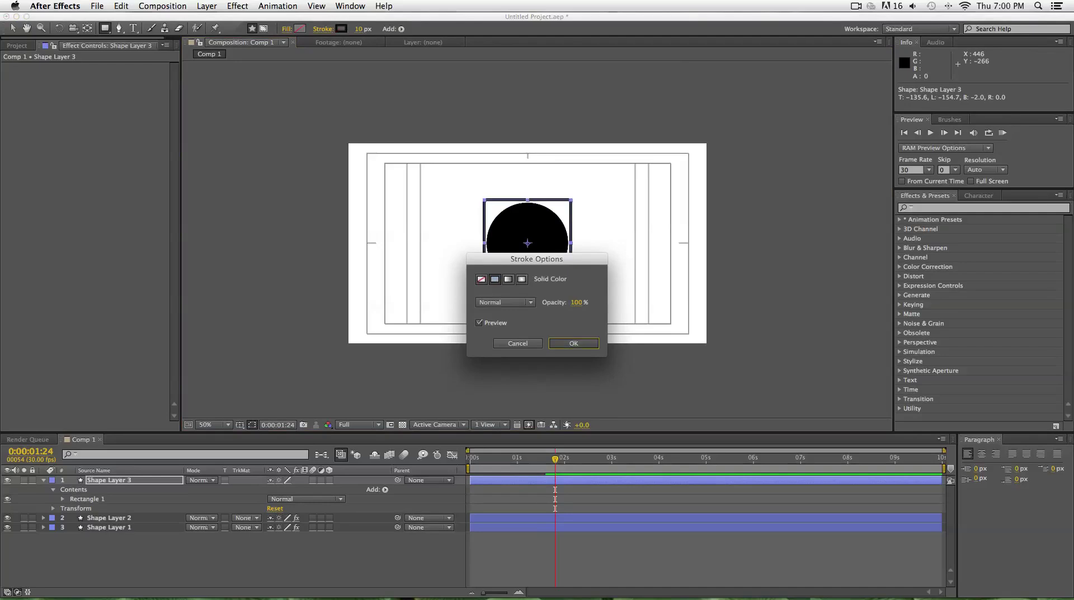
pyautogui.click(574, 343)
pyautogui.press('v')
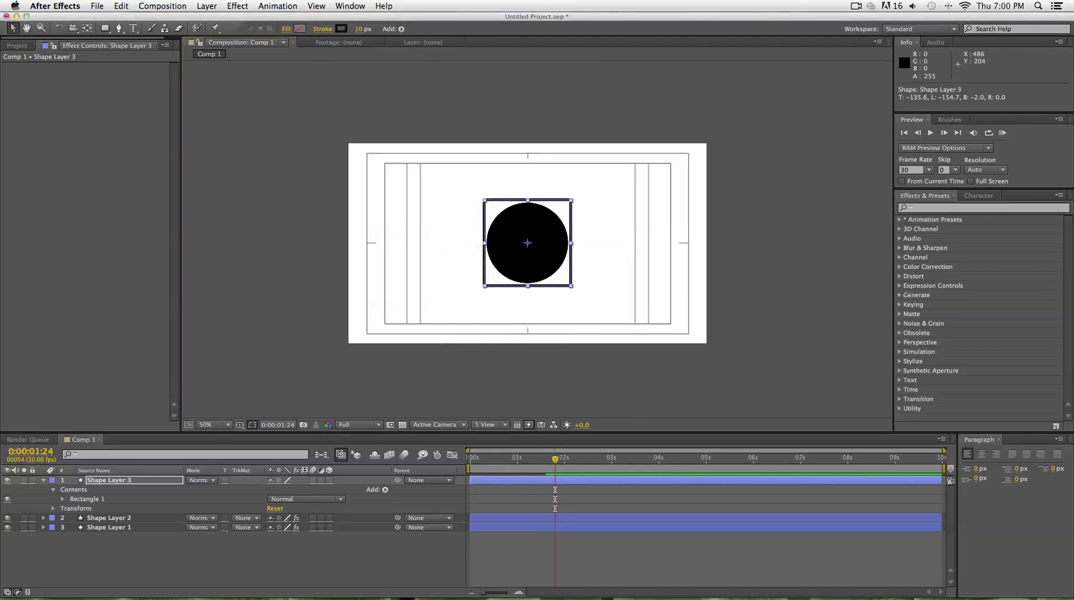
# - Reduce the square outline's height slightly about its center to fit the circle, and collapse its layer properties
pyautogui.click(486, 202)
pyautogui.moveTo(486, 202); pyautogui.dragTo(484, 201)
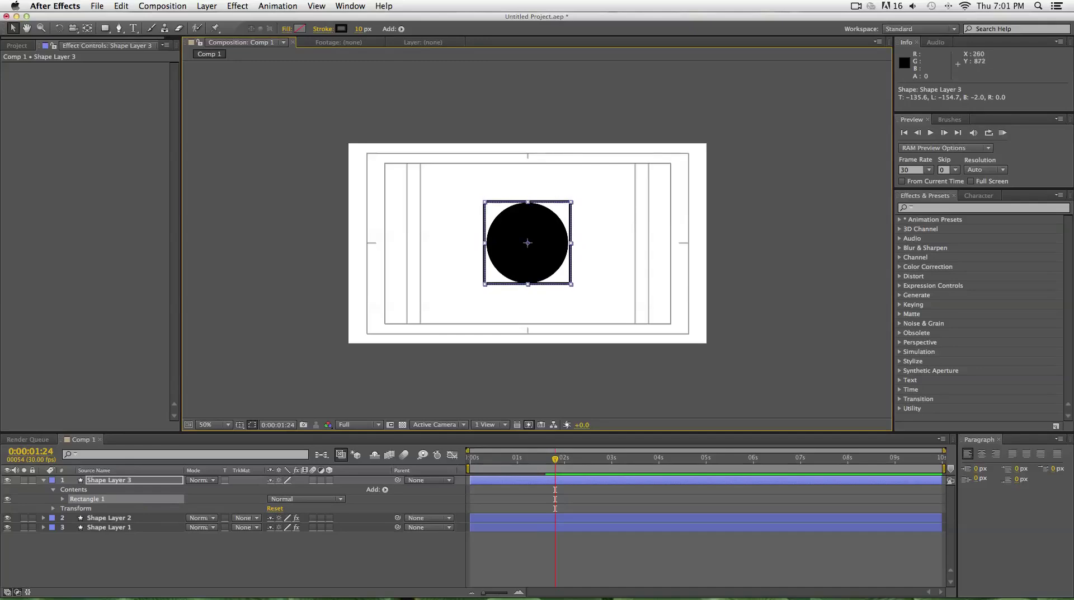
pyautogui.click(520, 557)
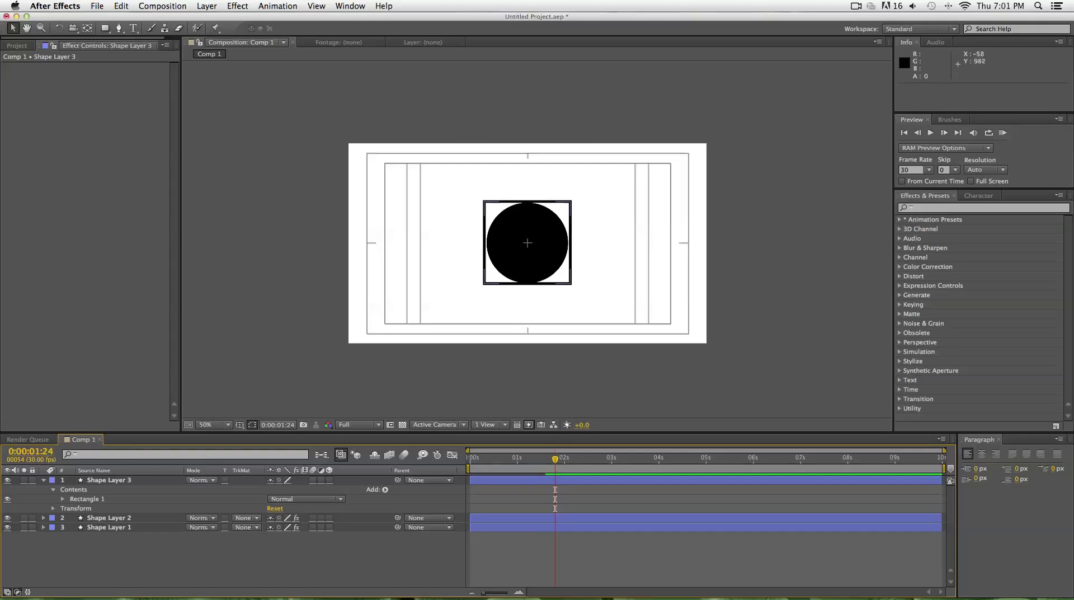
pyautogui.click(44, 480)
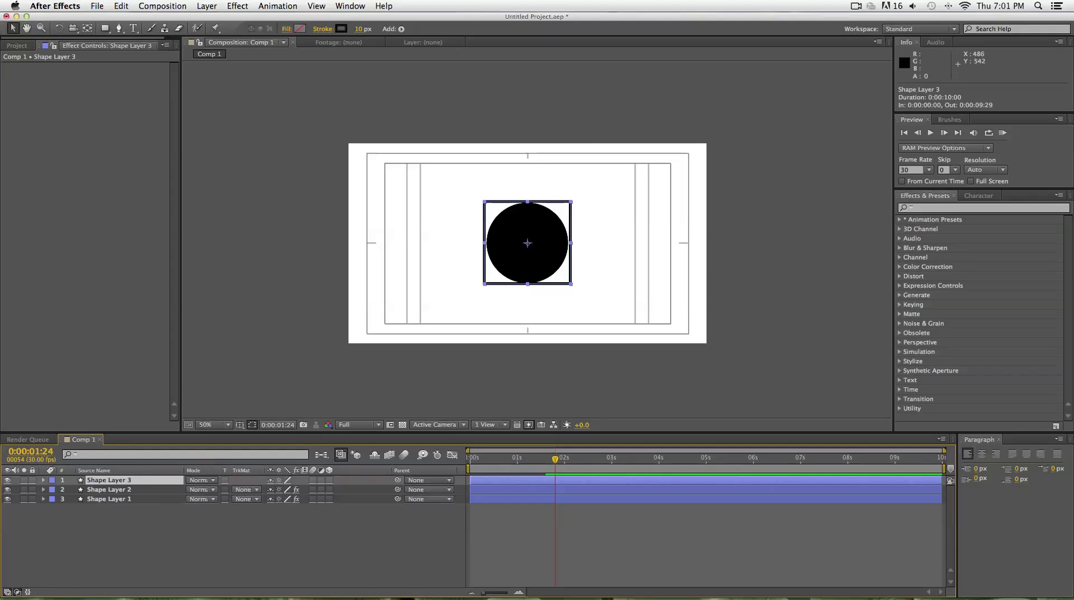
# - Apply the CC Jaws transition effect to the square outline's layer
pyautogui.click(237, 6)
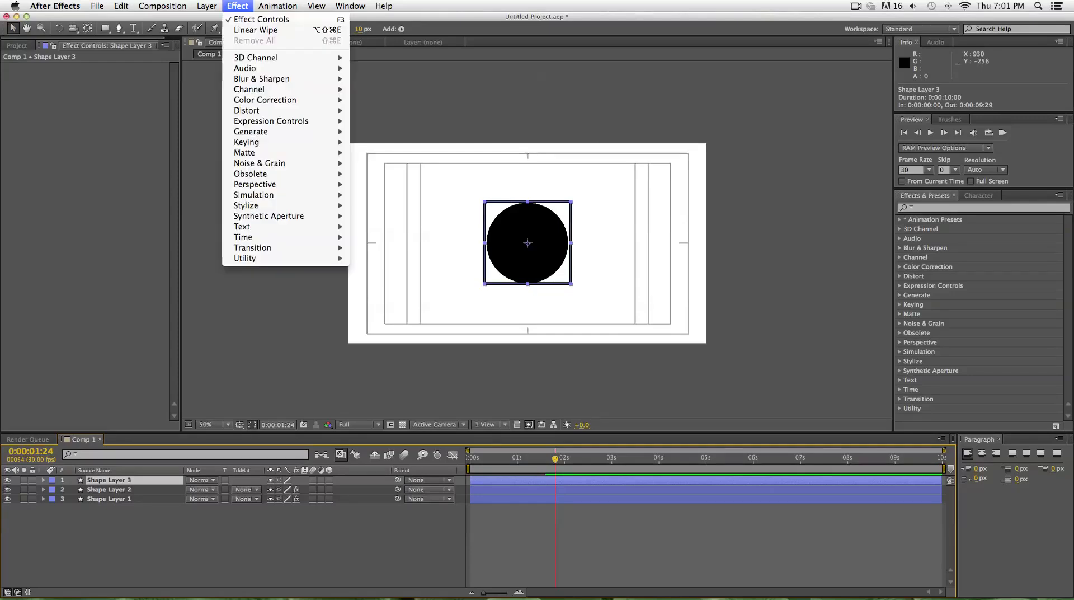
pyautogui.moveTo(252, 248)
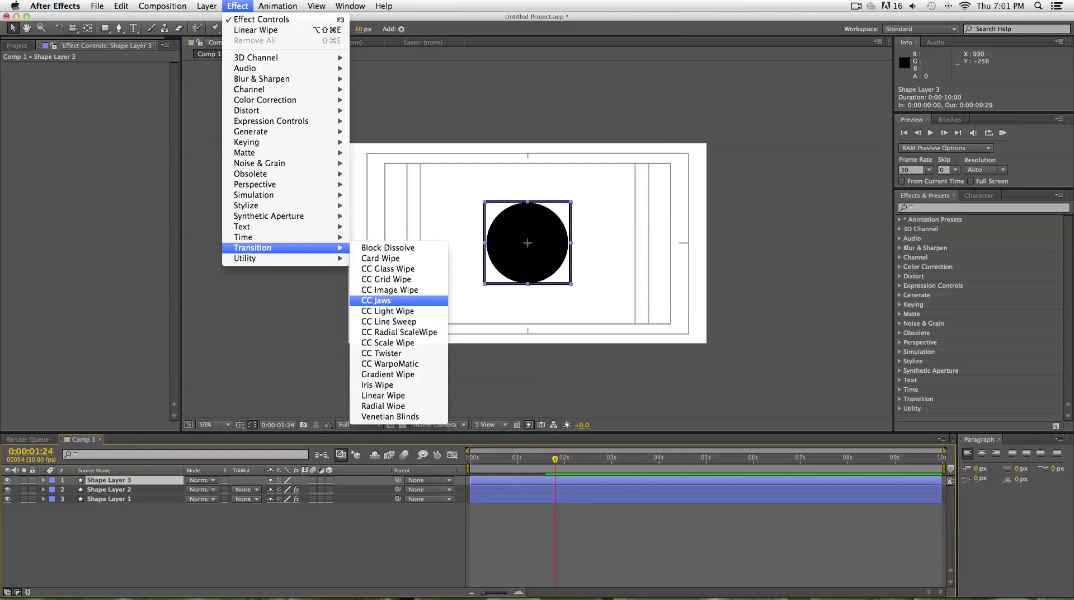
pyautogui.click(386, 301)
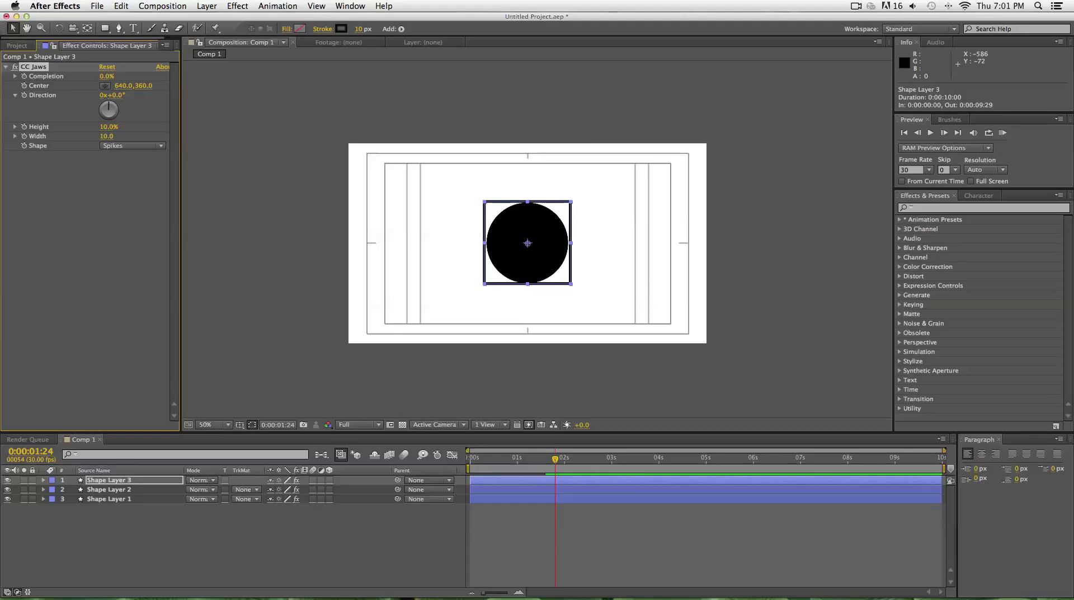
# - Keyframe the square outline's CC Jaws Completion from 100% at 0:00:01:24 to 0% at 0:00:02:19
pyautogui.click(24, 76)
pyautogui.click(106, 76)
pyautogui.write('100')
pyautogui.press('Return')
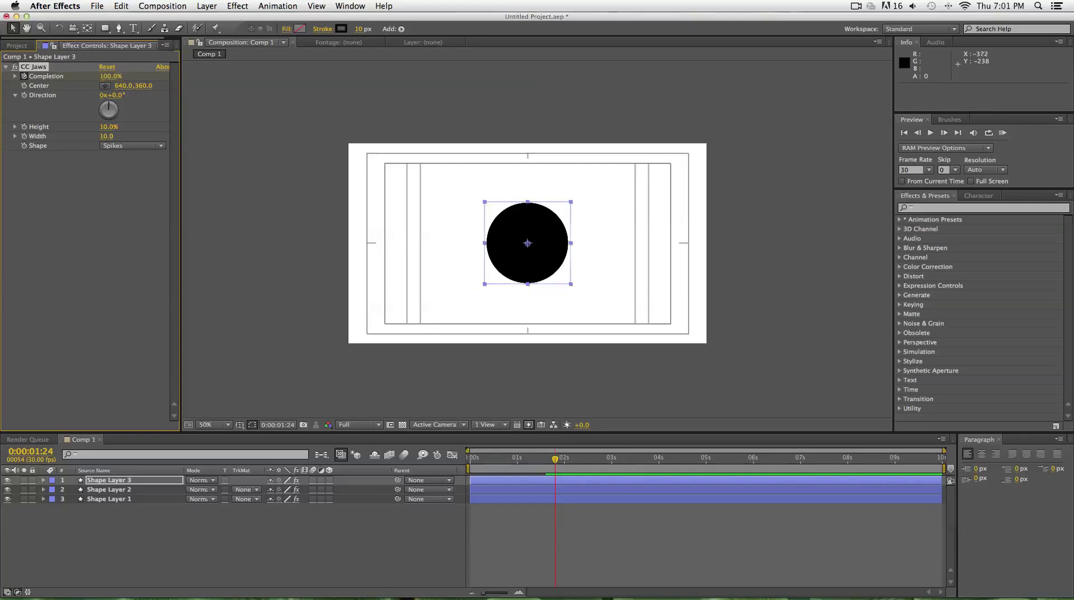
pyautogui.moveTo(555, 459); pyautogui.dragTo(594, 458)
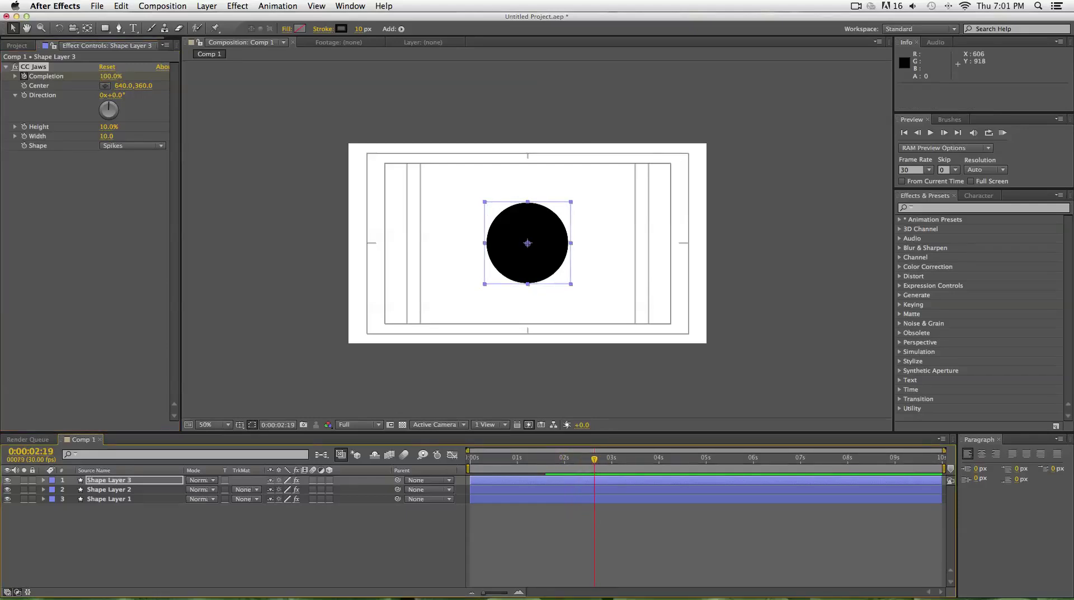
pyautogui.click(110, 76)
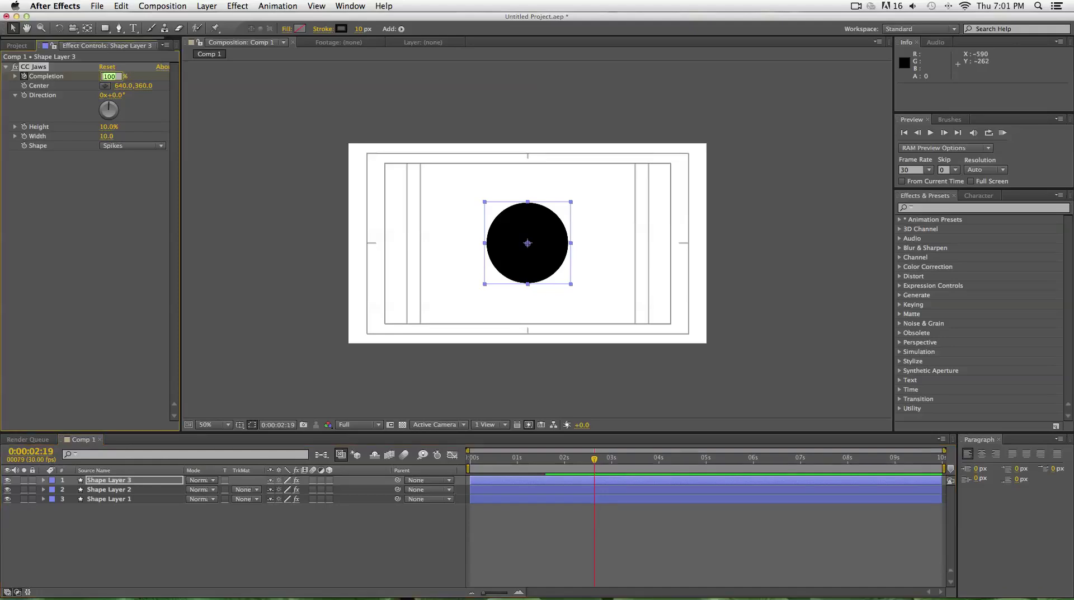
pyautogui.write('0')
pyautogui.press('Return')
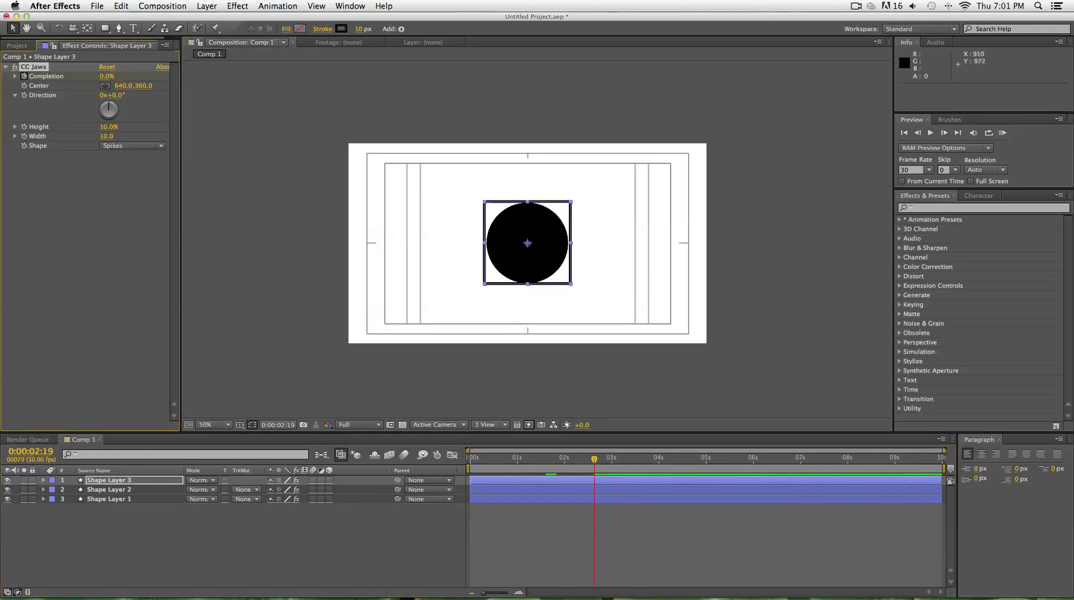
# - Preview the square outline's jaws transition from the start of the composition
pyautogui.moveTo(594, 458); pyautogui.dragTo(469, 458)
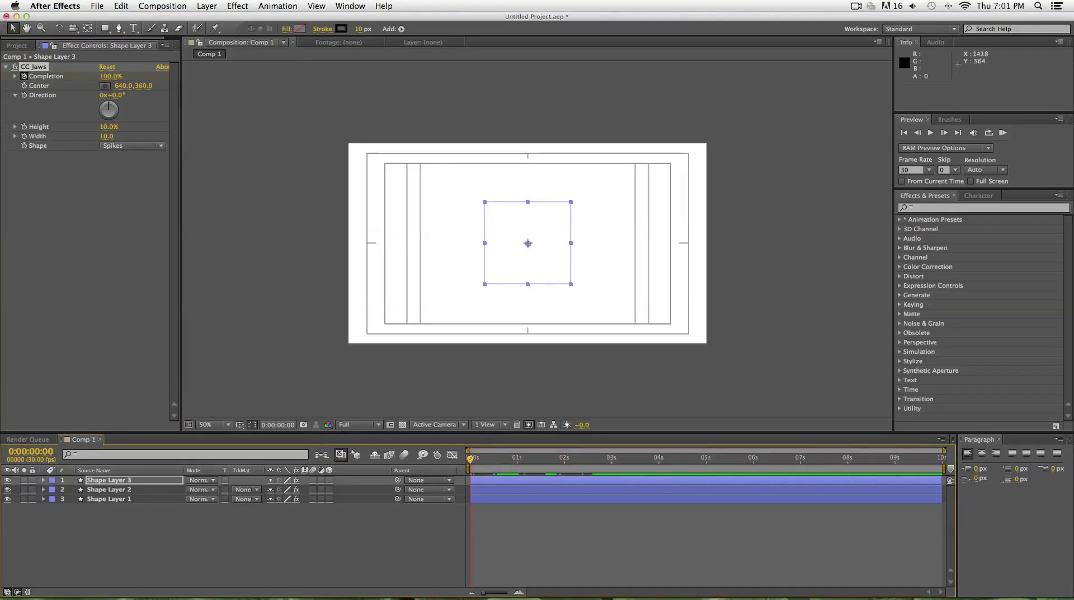
pyautogui.press('KP_0')
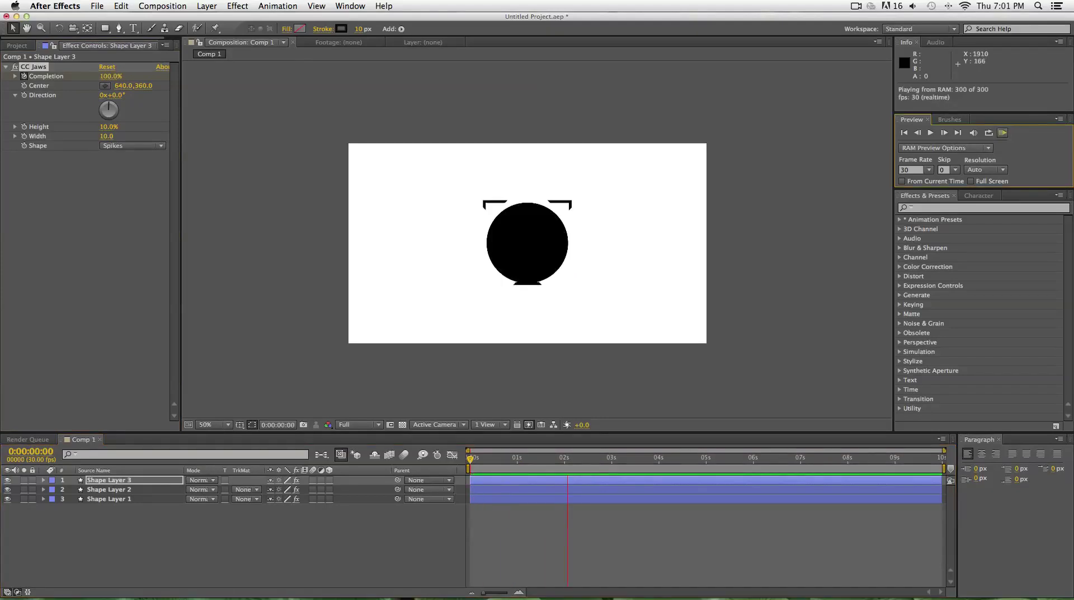
pyautogui.press('space')
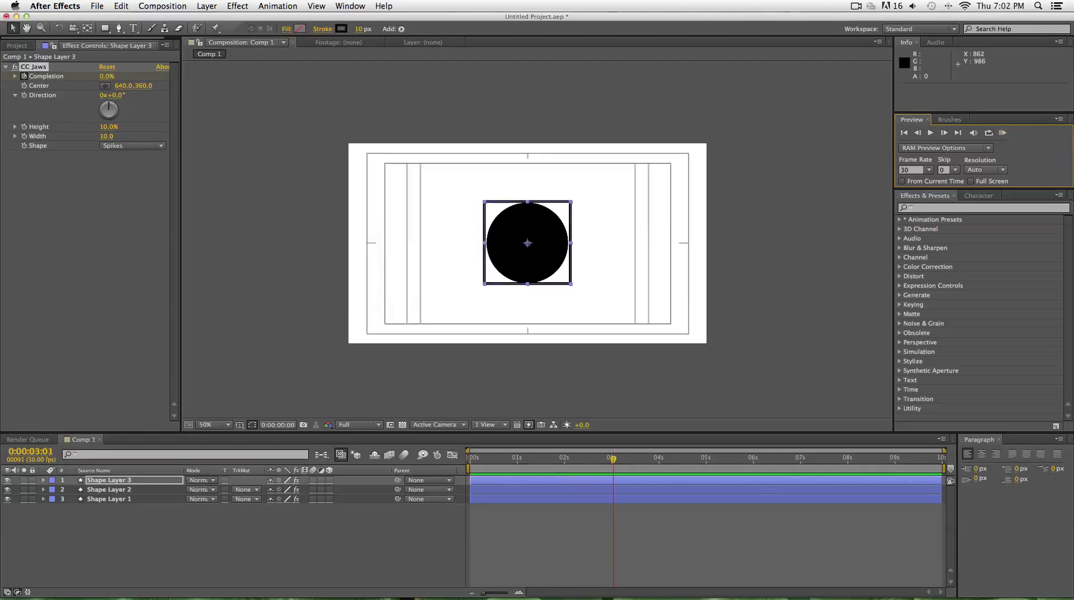
# - Add a 0° Rotation keyframe to the square outline's layer at 0:00:01:26
pyautogui.moveTo(613, 458); pyautogui.dragTo(559, 457)
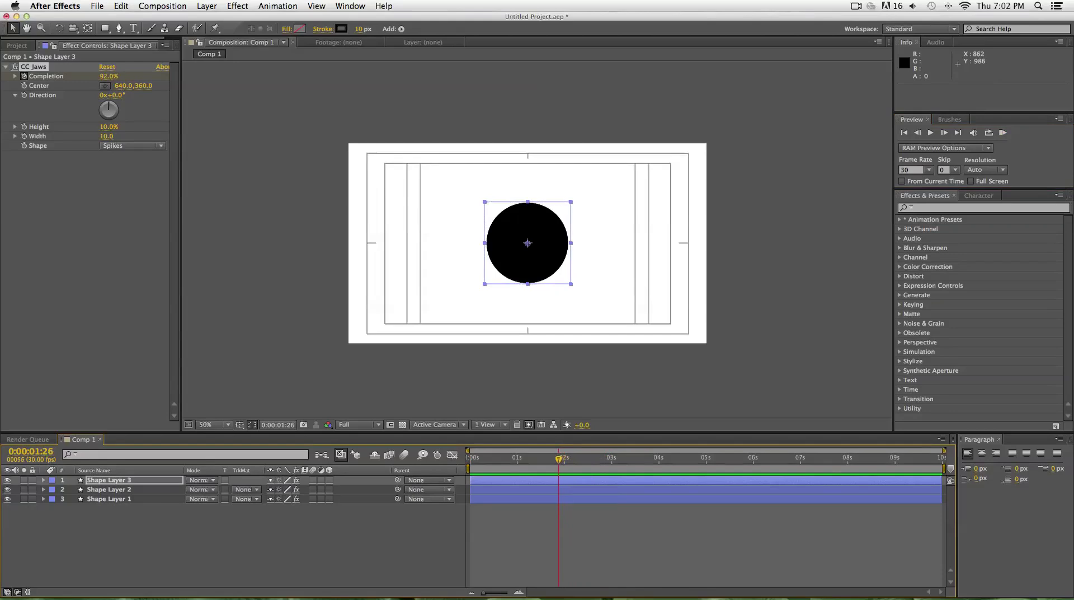
pyautogui.click(109, 480)
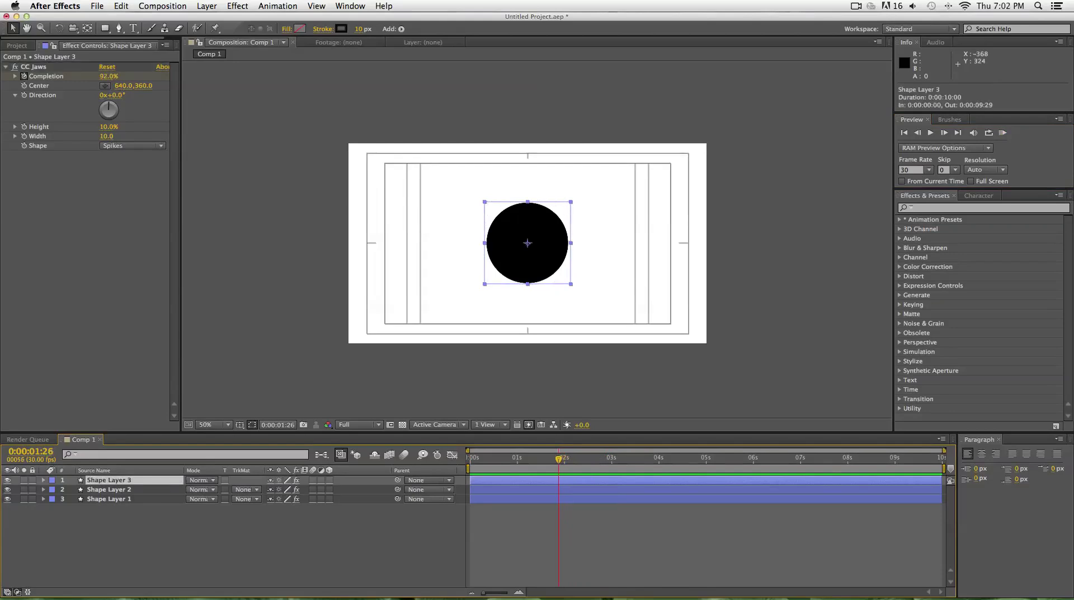
pyautogui.press('r')
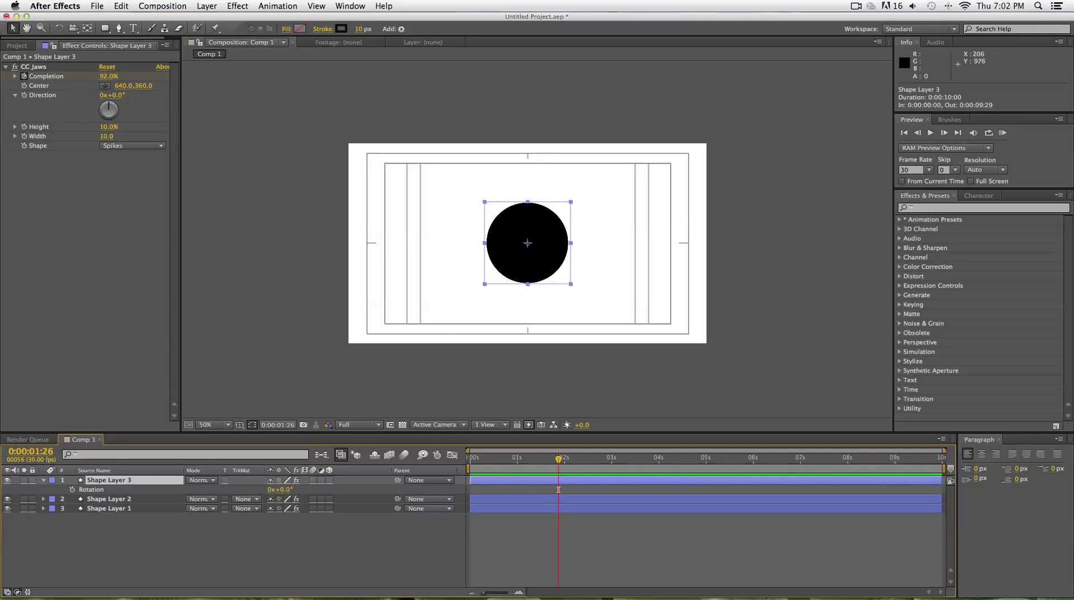
pyautogui.hotkey('alt', 'shift', 'r')
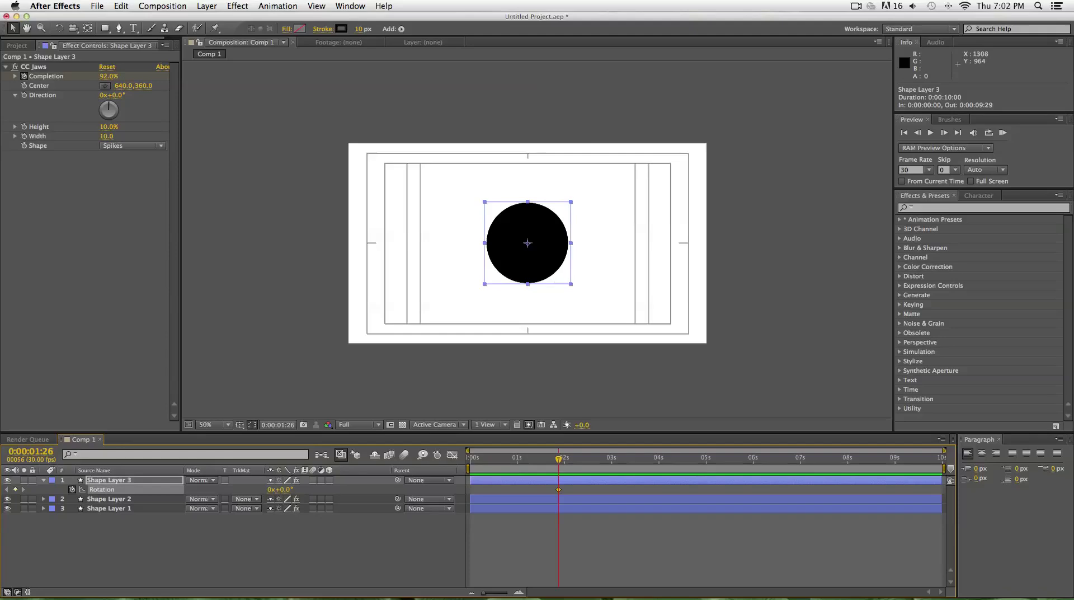
# - Set the square outline's Rotation to 90° at 0:00:02:19 to add the ending keyframe
pyautogui.moveTo(559, 459); pyautogui.dragTo(601, 459)
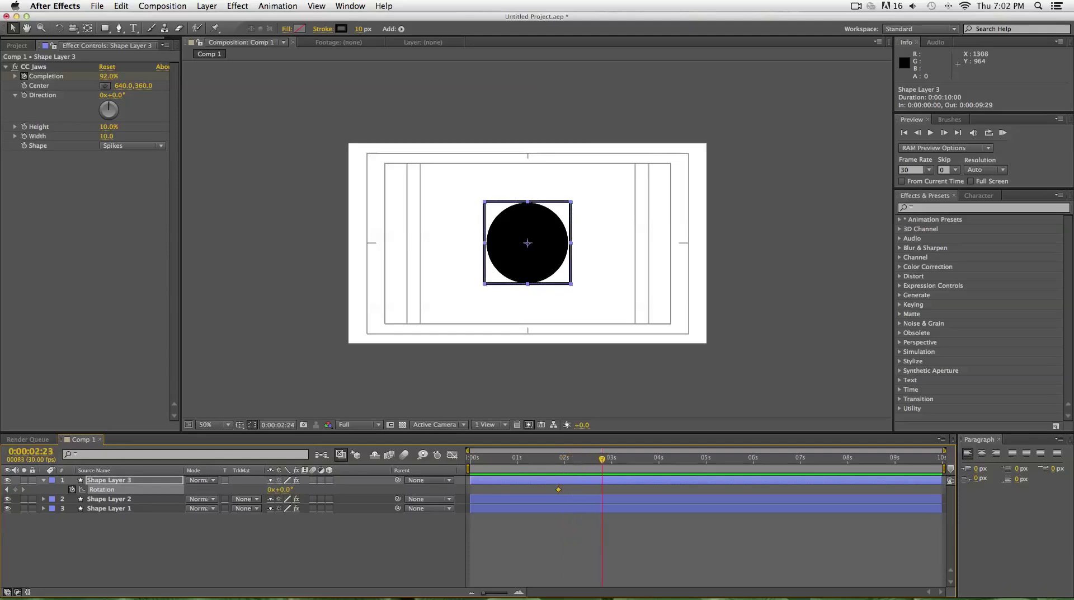
pyautogui.press('pageup')
pyautogui.press('pageup')
pyautogui.press('pageup')
pyautogui.press('pageup')
pyautogui.click(286, 490)
pyautogui.write('90')
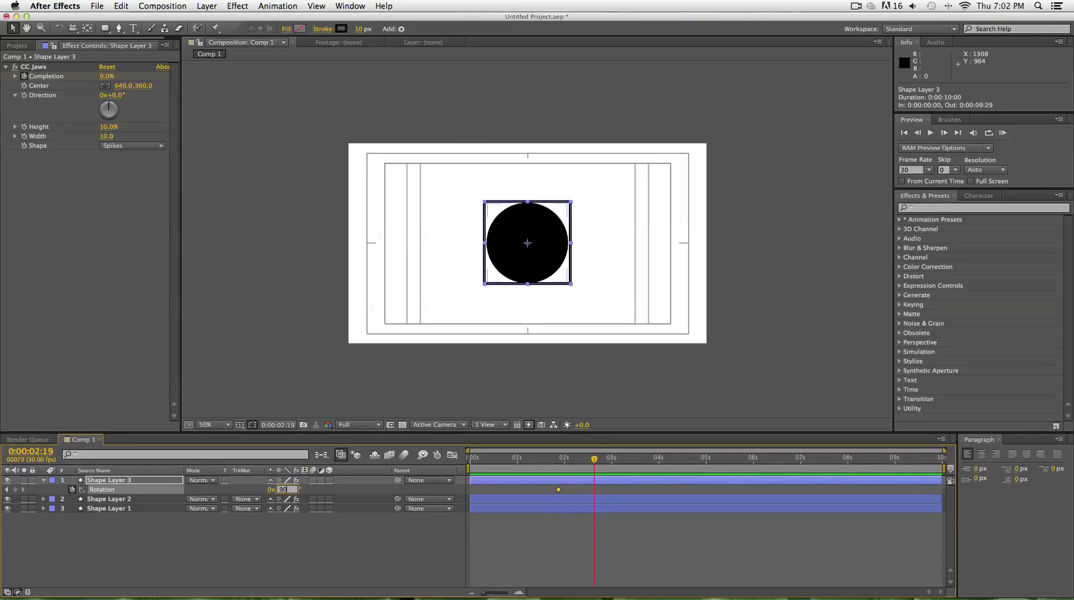
pyautogui.press('Return')
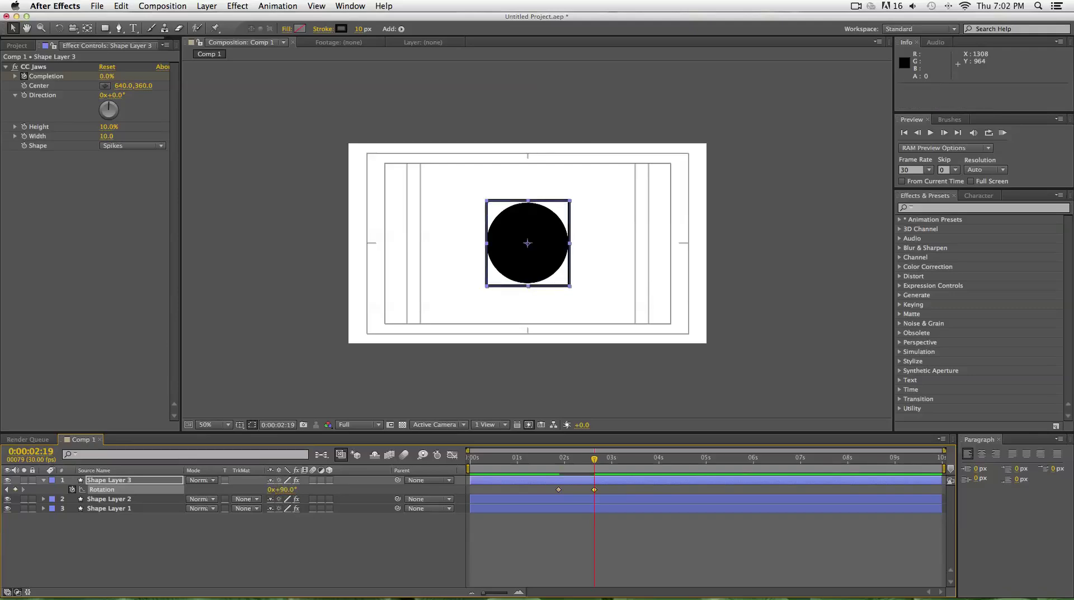
# - Preview the square outline's rotation from the start, and replay it from 0:00:01:26
pyautogui.moveTo(594, 458); pyautogui.dragTo(470, 459)
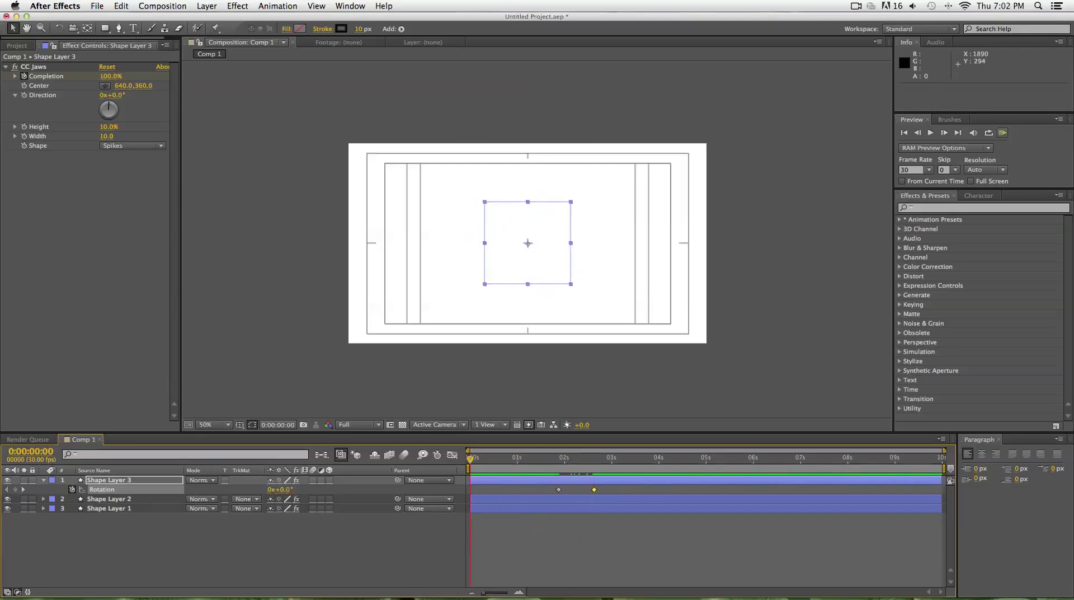
pyautogui.click(1002, 133)
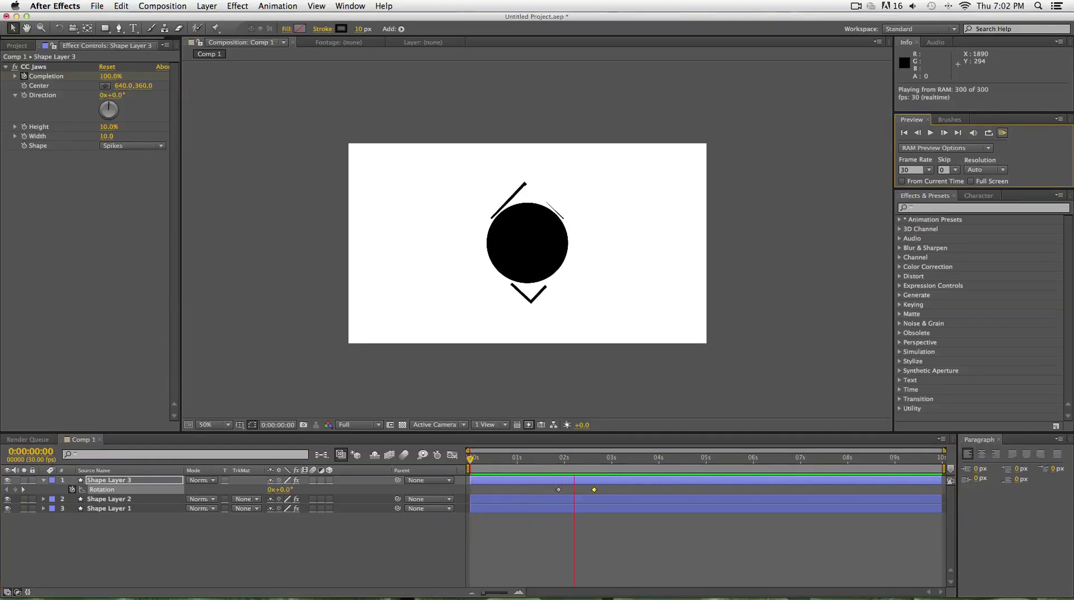
pyautogui.press('space')
pyautogui.moveTo(621, 459); pyautogui.dragTo(558, 459)
pyautogui.press('space')
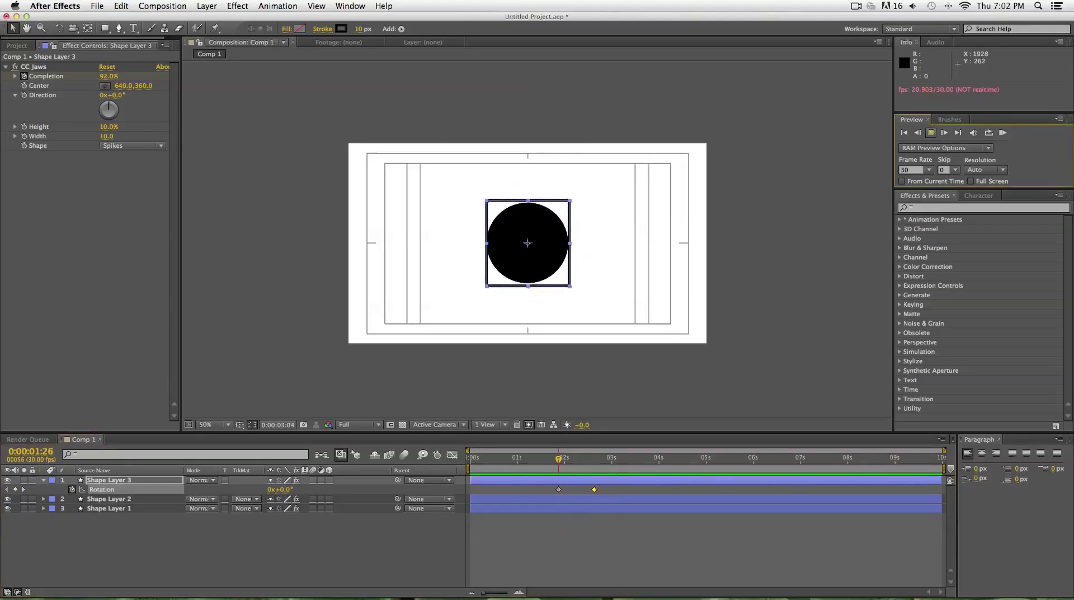
pyautogui.press('space')
pyautogui.click(643, 543)
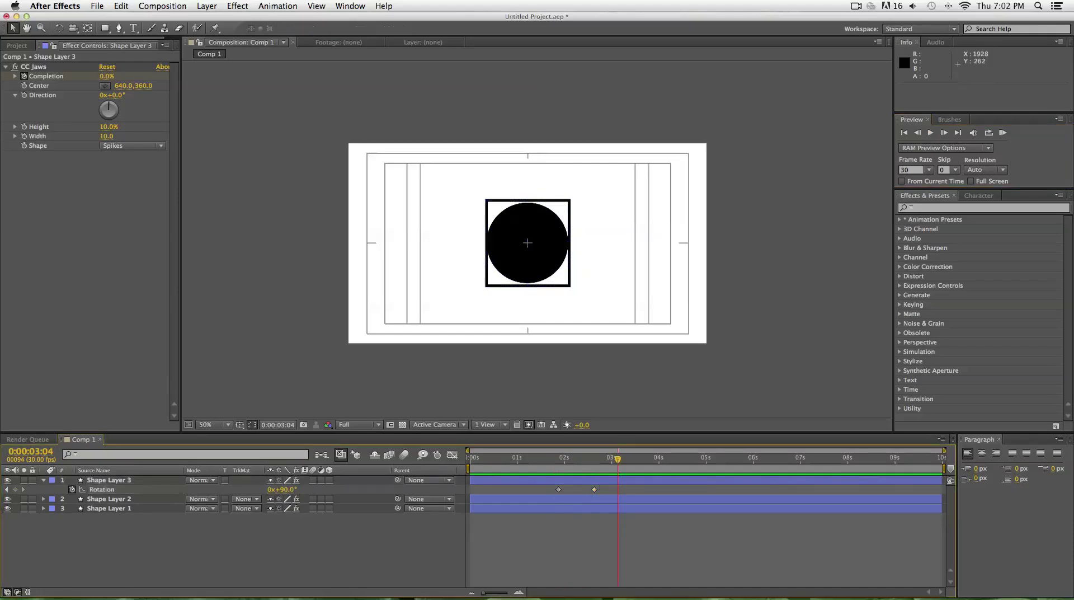
# - At 0:00:02:19, scale the square outline to about 99% by 105% to clear the circle, and collapse its layer and effect properties
pyautogui.moveTo(618, 458); pyautogui.dragTo(594, 458)
pyautogui.click(109, 480)
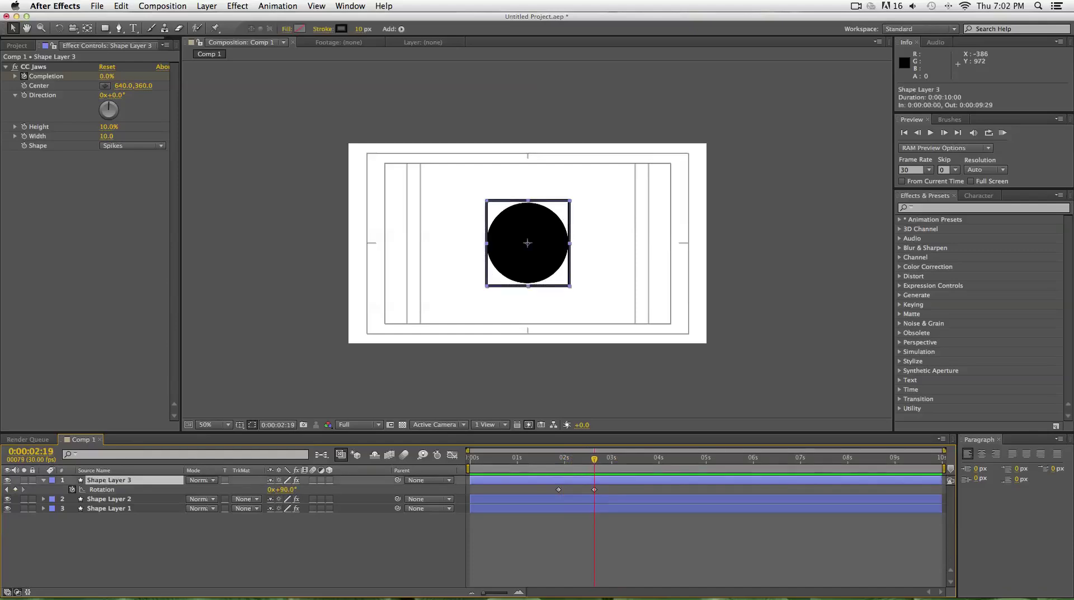
pyautogui.moveTo(489, 203); pyautogui.dragTo(486, 202)
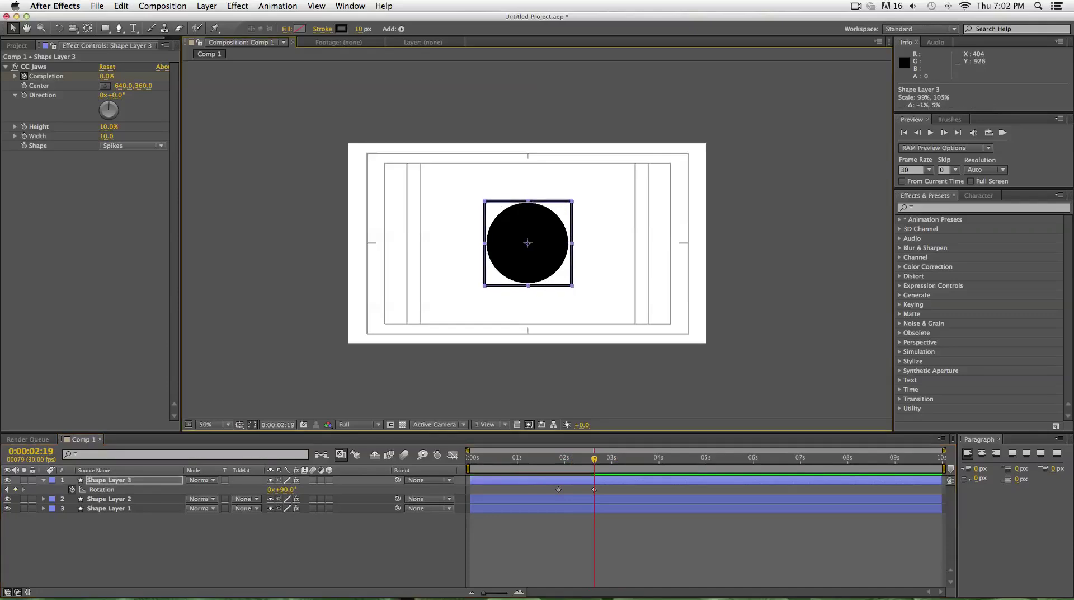
pyautogui.click(425, 545)
pyautogui.click(43, 480)
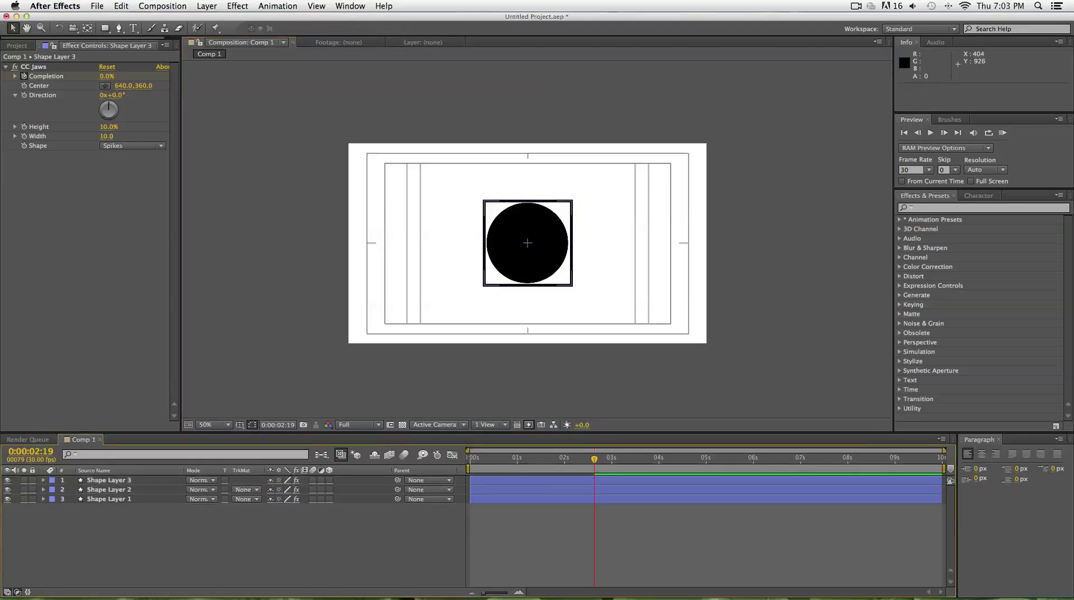
pyautogui.click(6, 67)
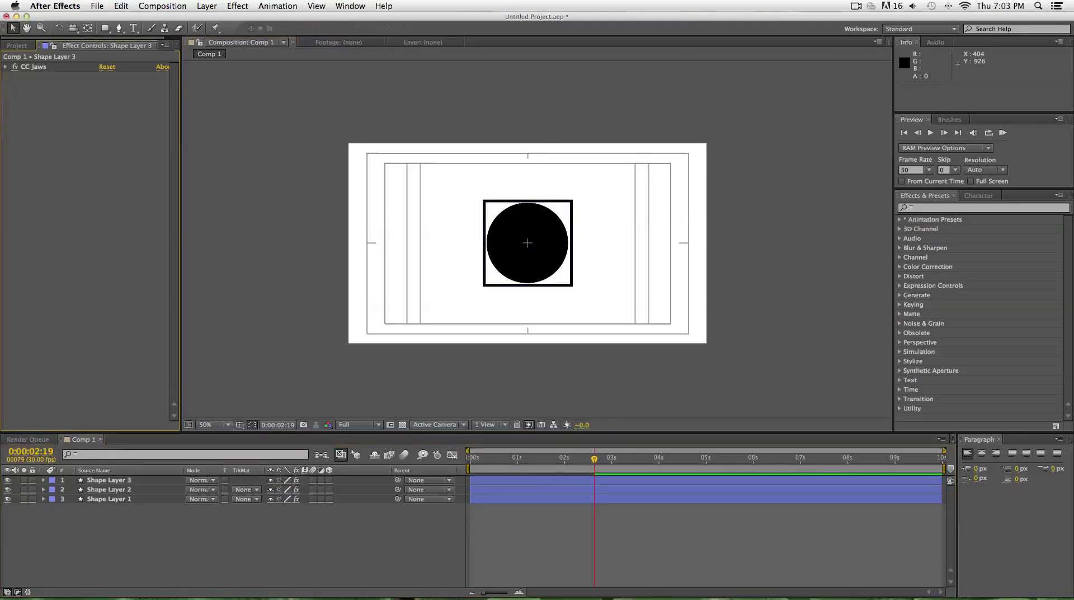
pyautogui.click(224, 545)
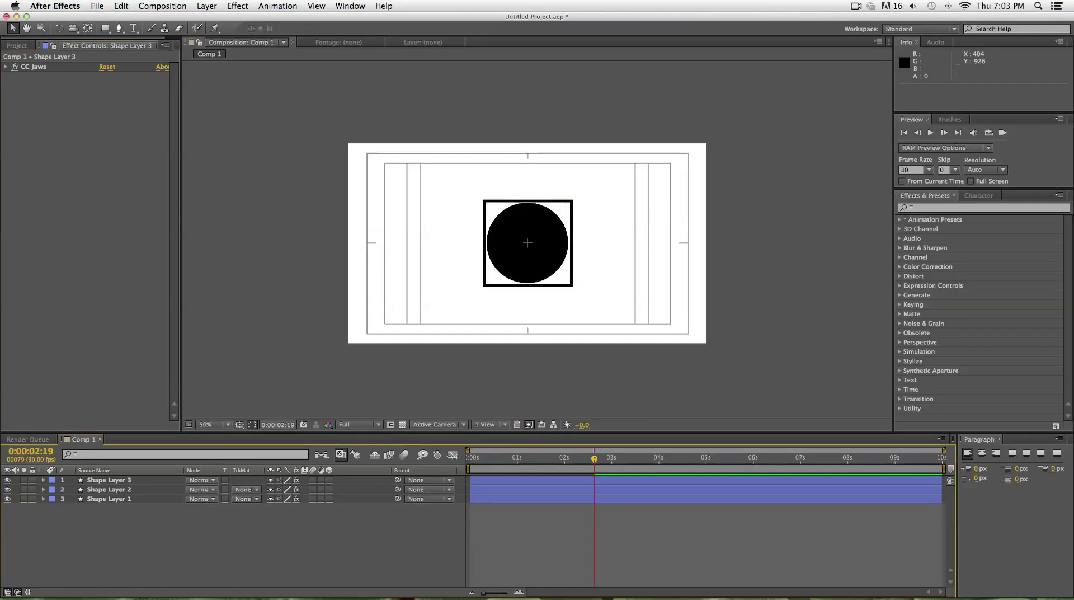
# - Preview the combined circle and resized square animation from the beginning
pyautogui.moveTo(594, 458); pyautogui.dragTo(469, 459)
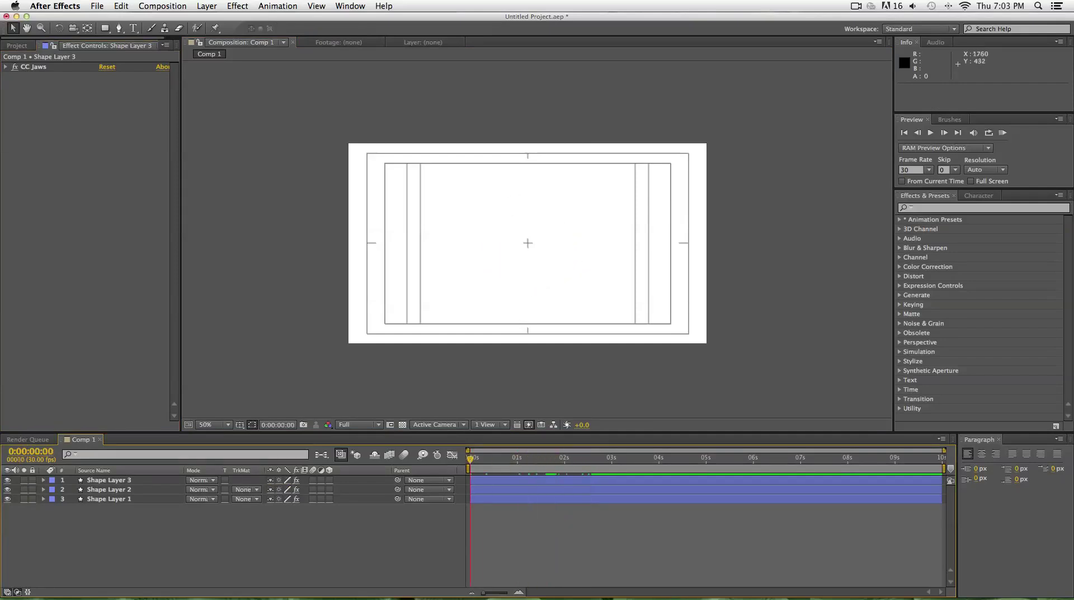
pyautogui.press('KP_0')
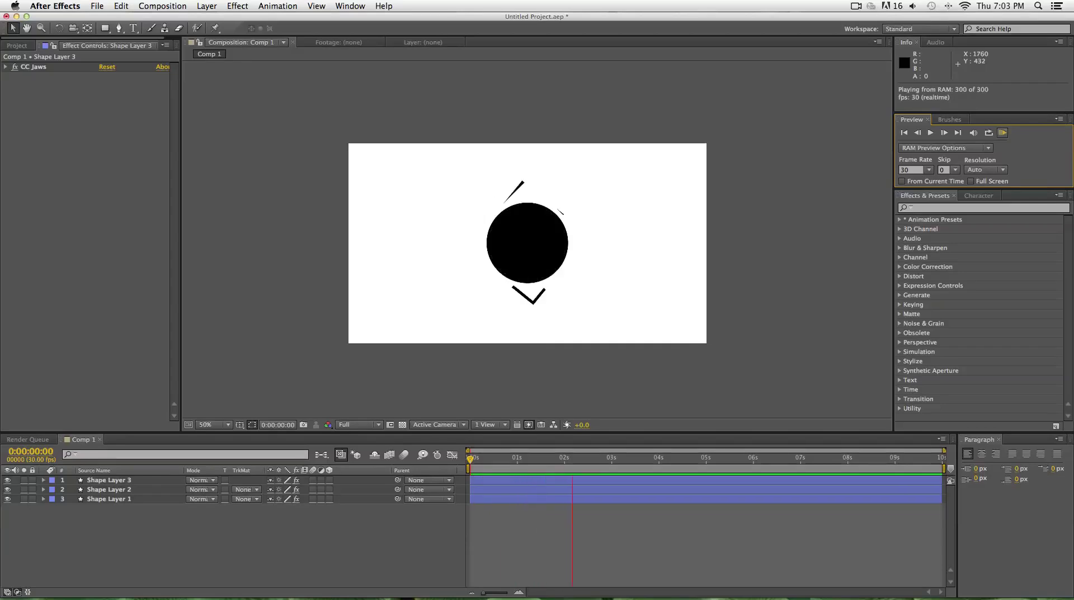
pyautogui.press("'")
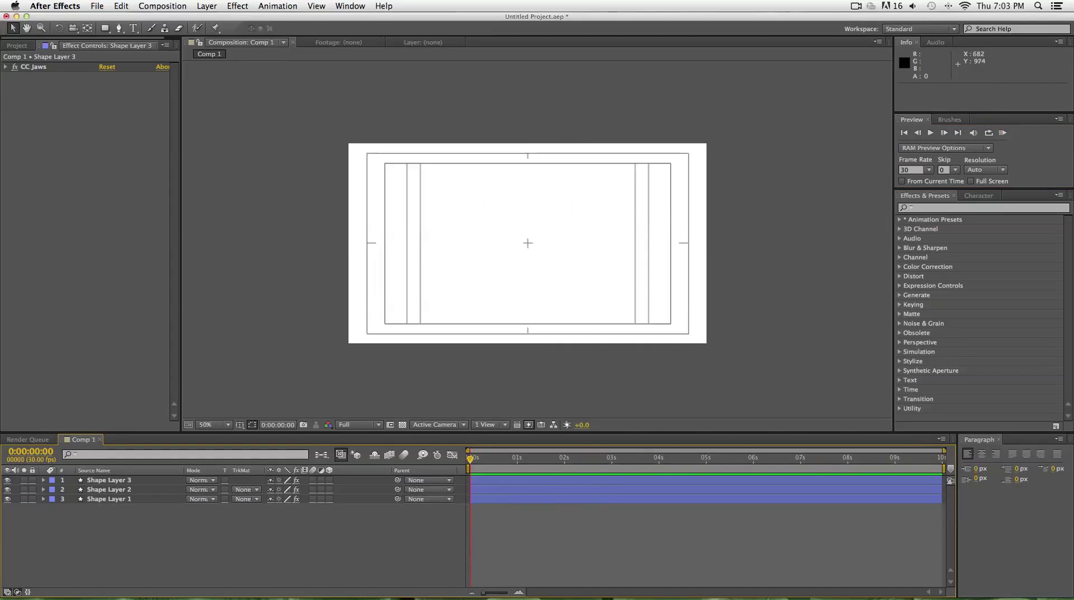
pyautogui.moveTo(92, 552); pyautogui.dragTo(117, 480)
pyautogui.click(116, 537)
pyautogui.press('space')
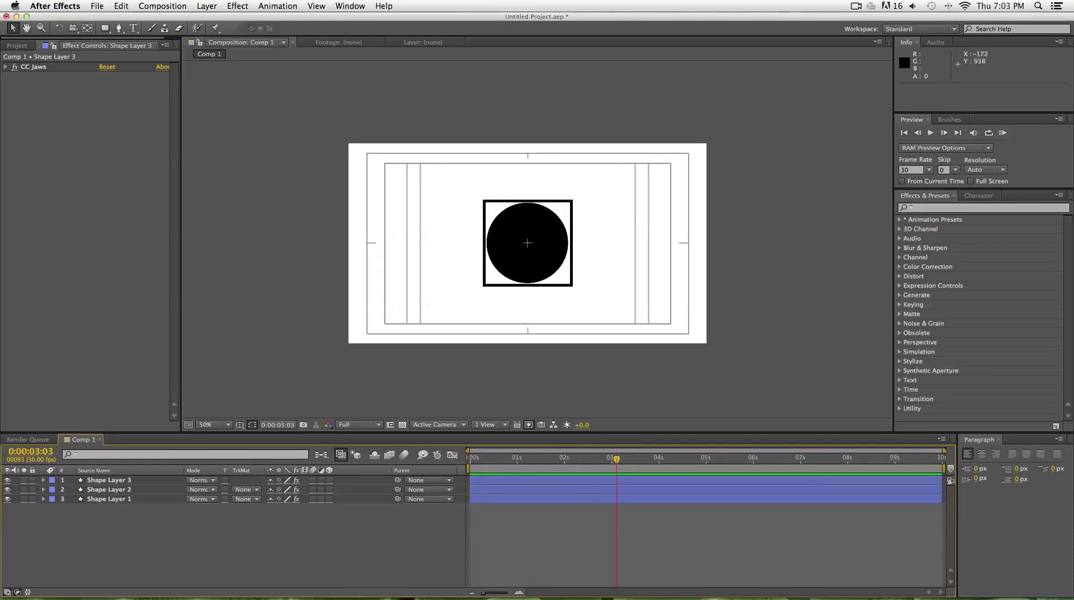
# - Trim all three shape layers so they end at the 0:00:02:29 time position
pyautogui.moveTo(616, 458)
pyautogui.mouseDown()
pyautogui.moveTo(586, 458)
pyautogui.moveTo(607, 458)
pyautogui.mouseUp()
pyautogui.press('pagedown')
pyautogui.press('pagedown')
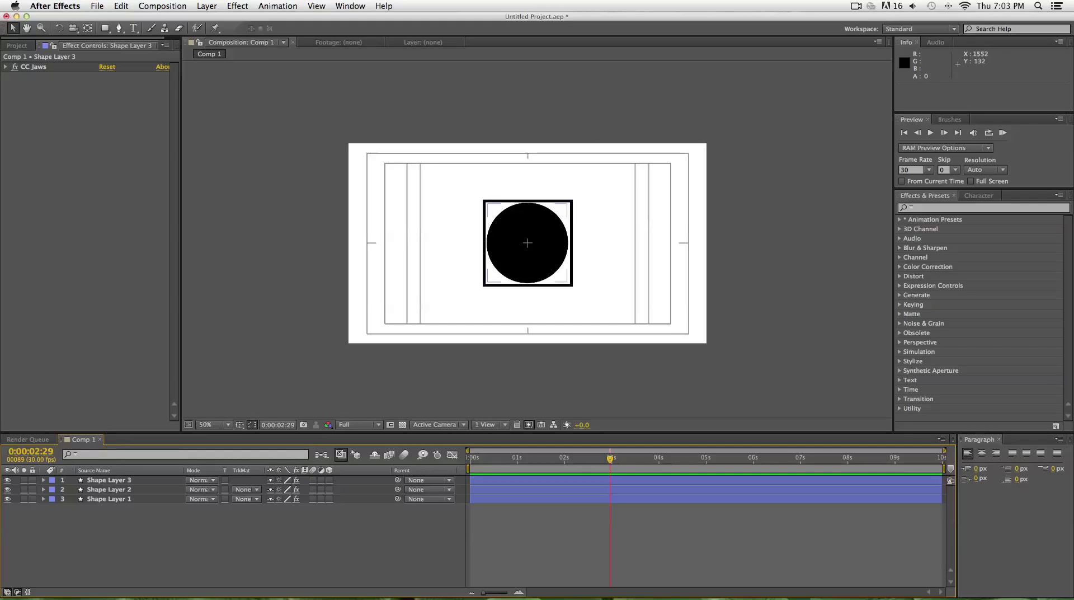
pyautogui.moveTo(97, 521); pyautogui.dragTo(101, 480)
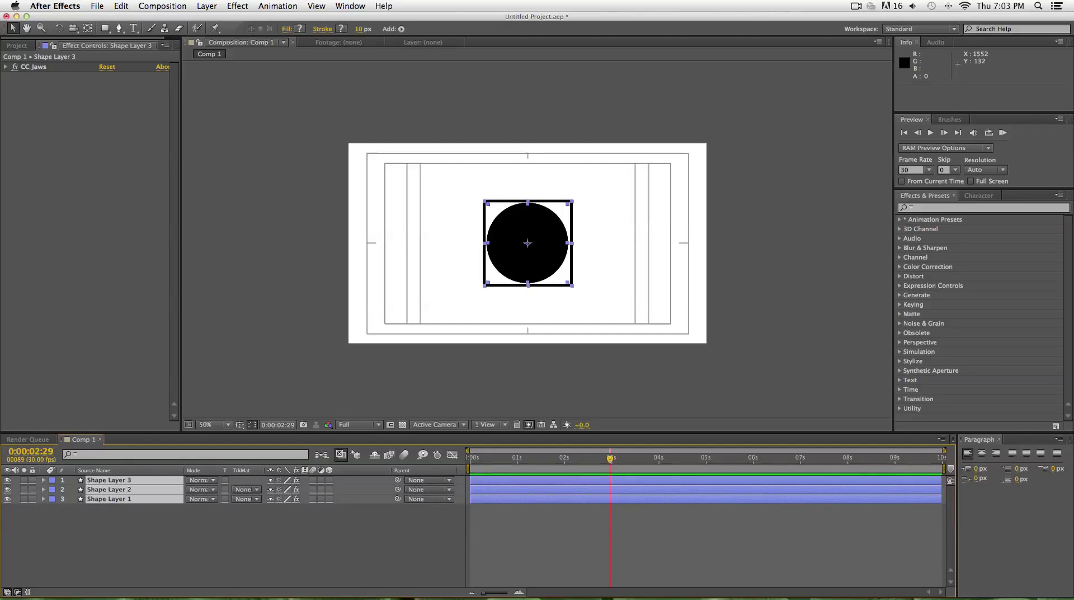
pyautogui.moveTo(941, 489); pyautogui.dragTo(609, 489)
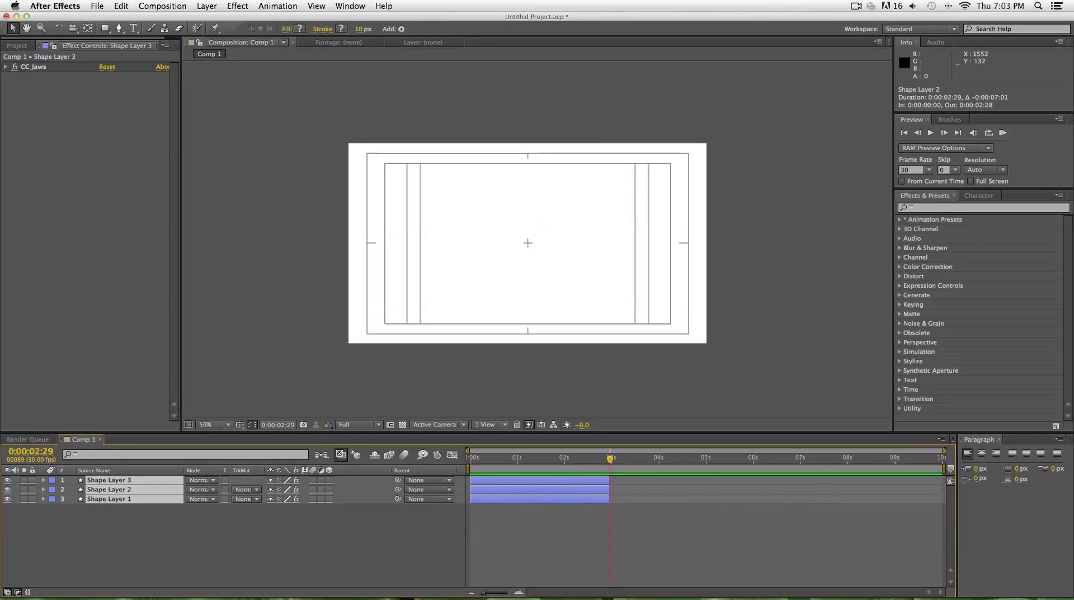
pyautogui.click(559, 535)
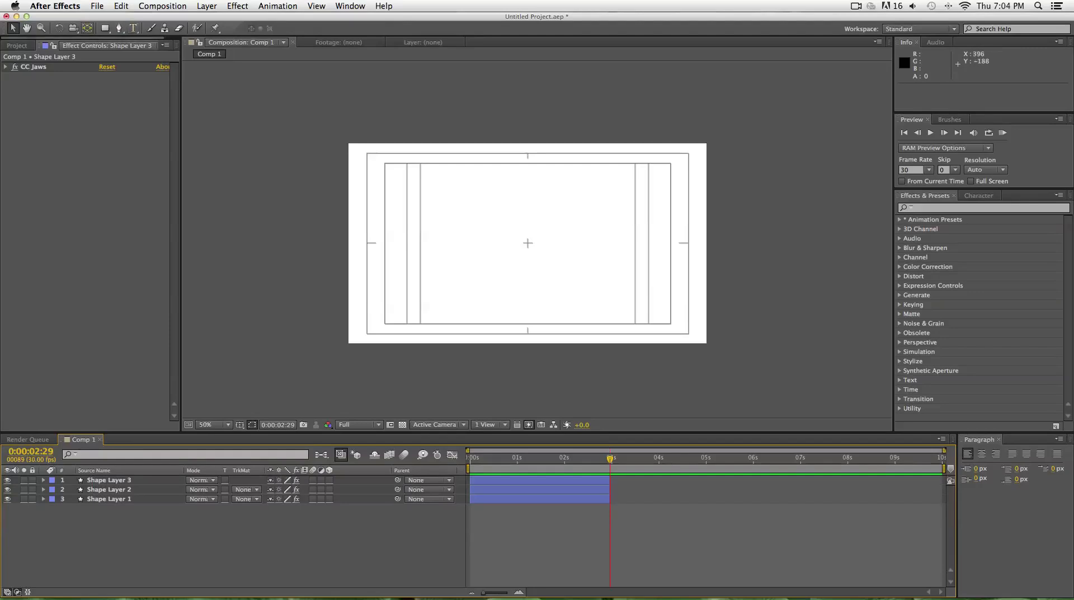
# - Draw an unfilled rectangle with a black 10 px stroke, about 409 by 155 px, near the composition's center on a new shape layer
pyautogui.press('q')
pyautogui.press('q')
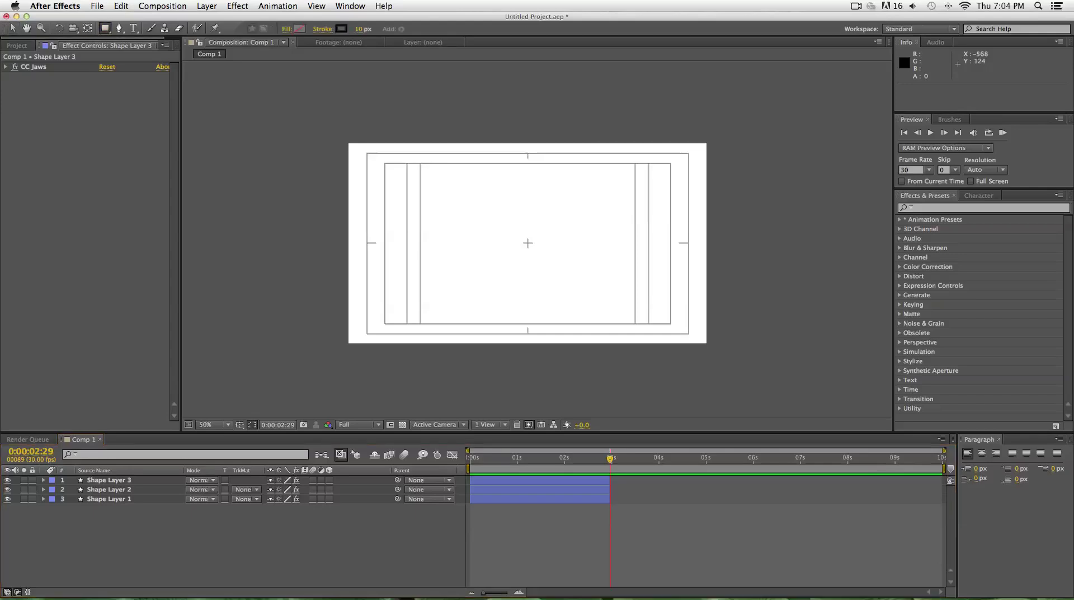
pyautogui.click(287, 29)
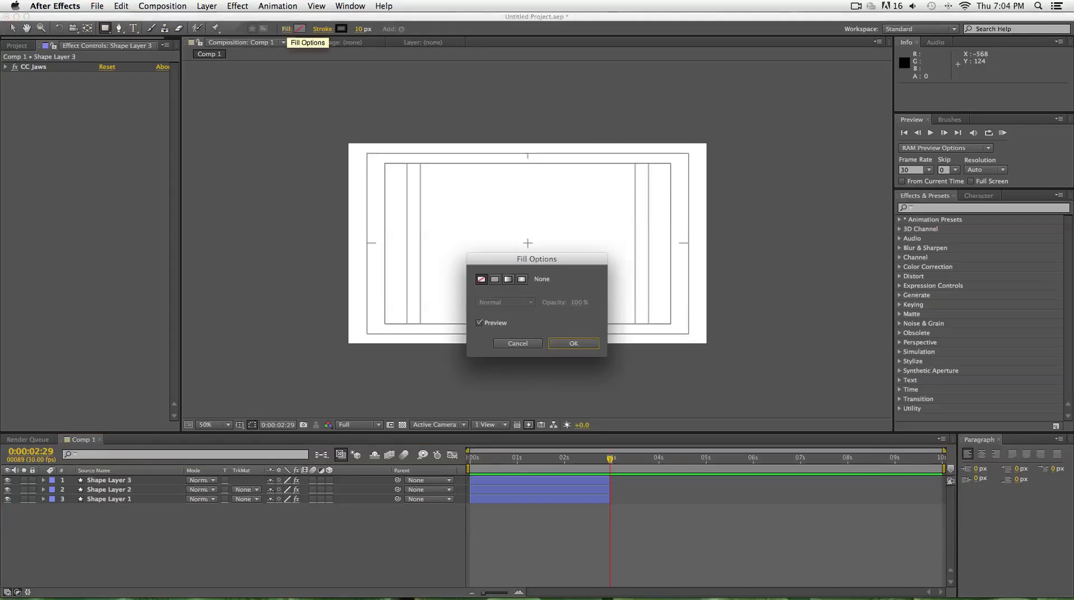
pyautogui.click(573, 343)
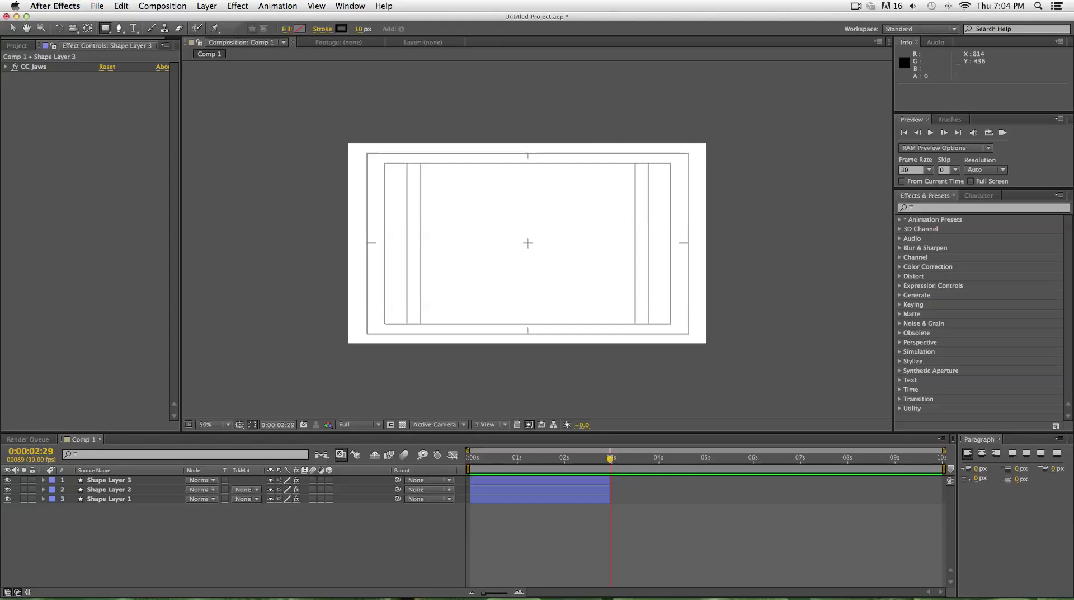
pyautogui.moveTo(576, 264)
pyautogui.mouseDown()
pyautogui.moveTo(559, 223)
pyautogui.moveTo(461, 222)
pyautogui.mouseUp()
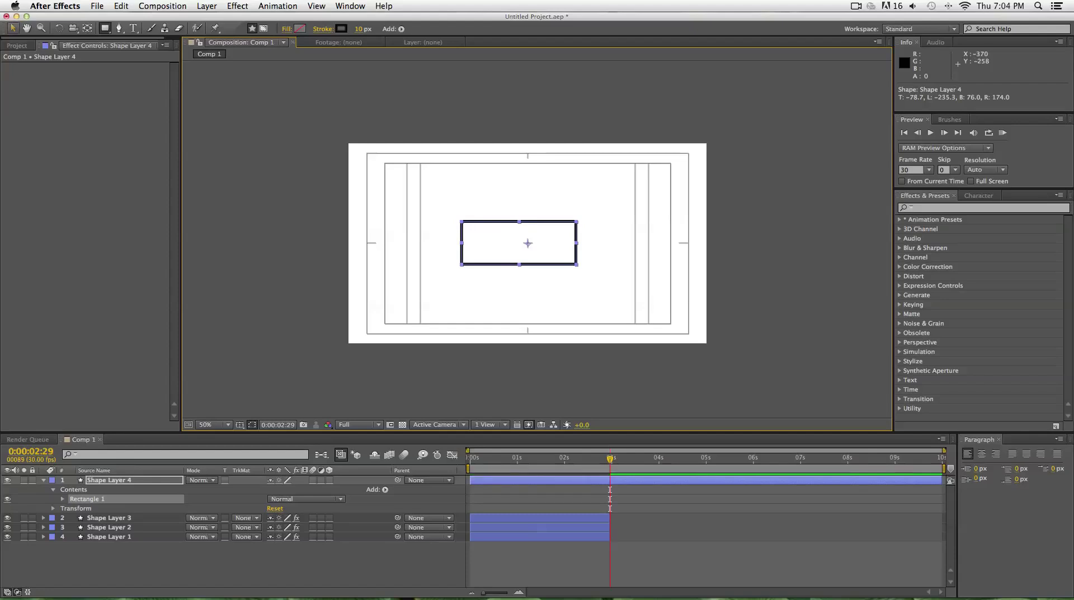
# - Extend the rectangle outline's right edge so the shape is centered horizontally in the composition, and deselect it
pyautogui.click(12, 28)
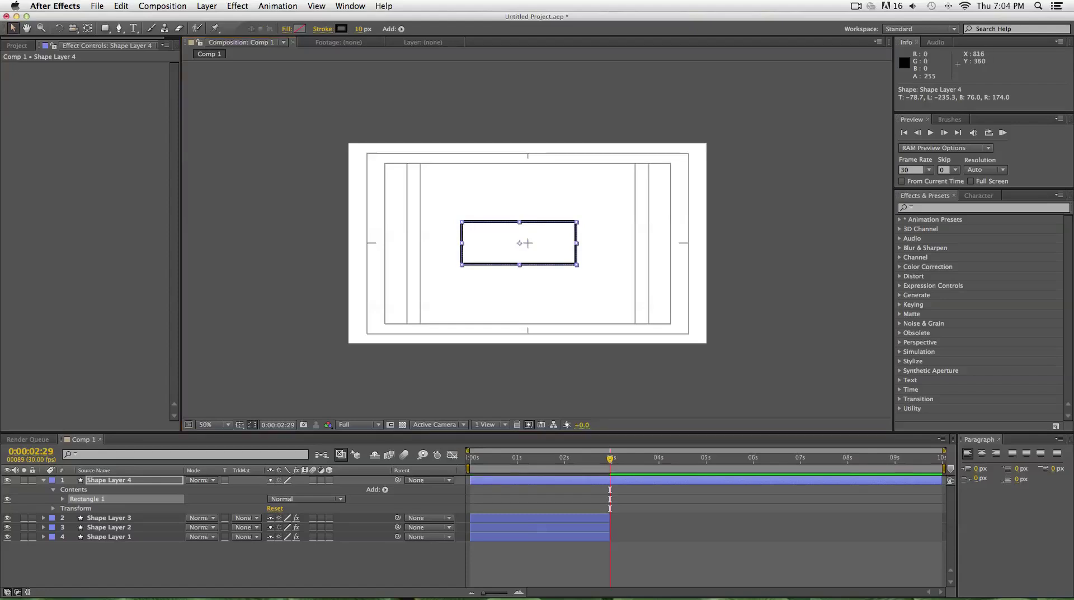
pyautogui.moveTo(576, 243); pyautogui.dragTo(577, 246)
pyautogui.press('Down')
pyautogui.press('Left')
pyautogui.press('Left')
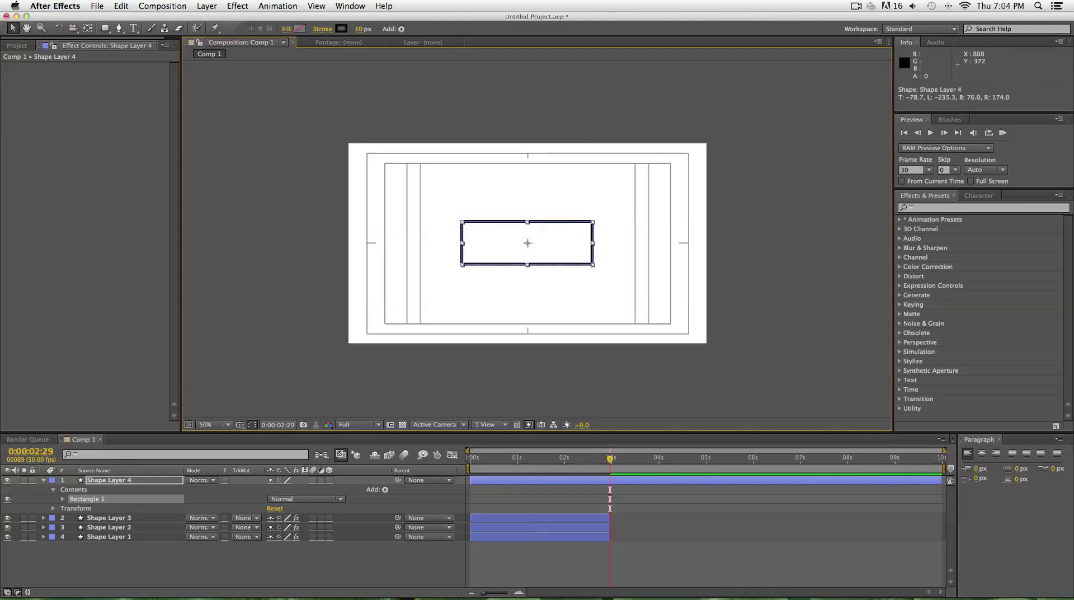
pyautogui.click(537, 564)
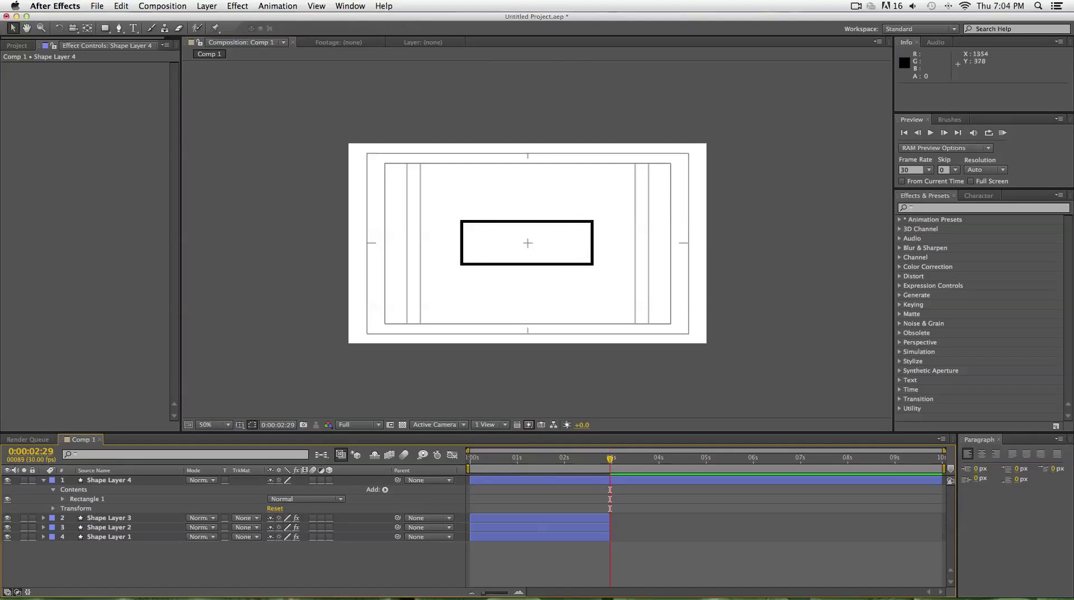
# - Trim the rectangle's layer to start at 0:00:02:29 and apply the Radial Wipe transition effect to it
pyautogui.moveTo(470, 480); pyautogui.dragTo(610, 479)
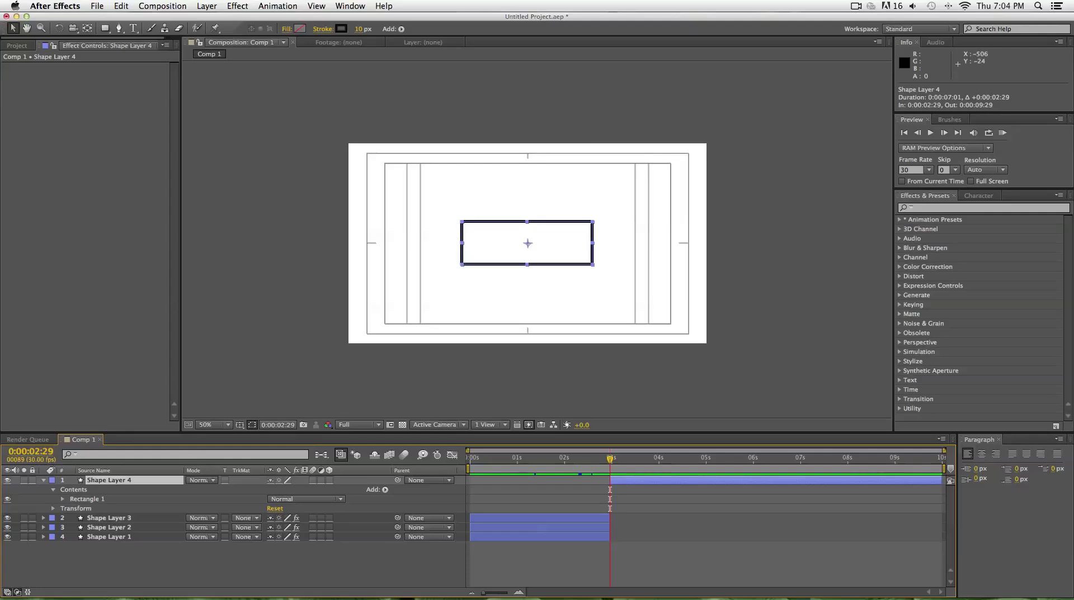
pyautogui.click(43, 480)
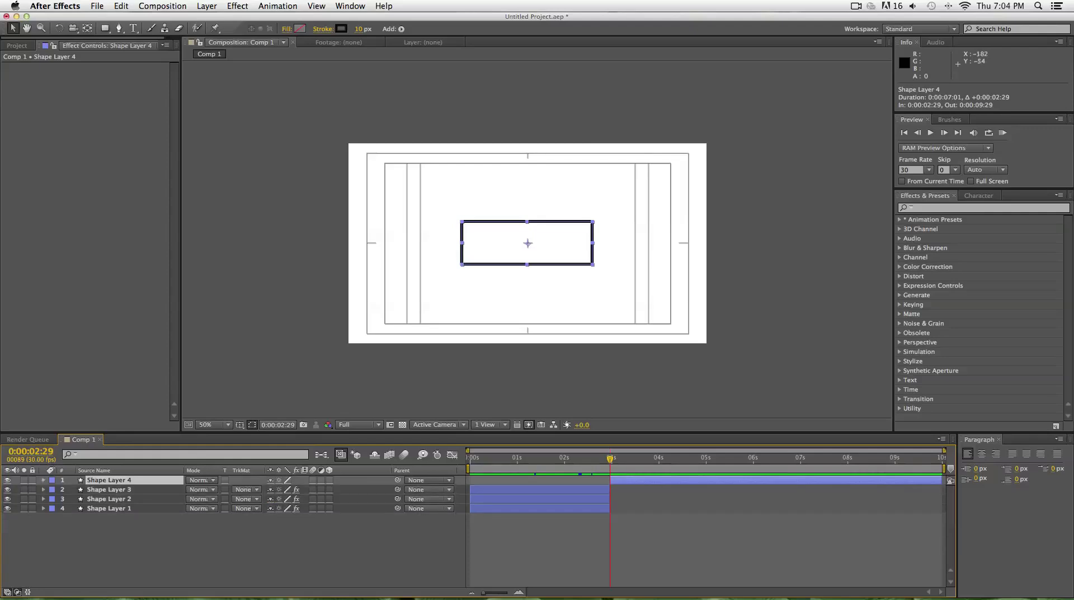
pyautogui.click(237, 6)
pyautogui.moveTo(253, 248)
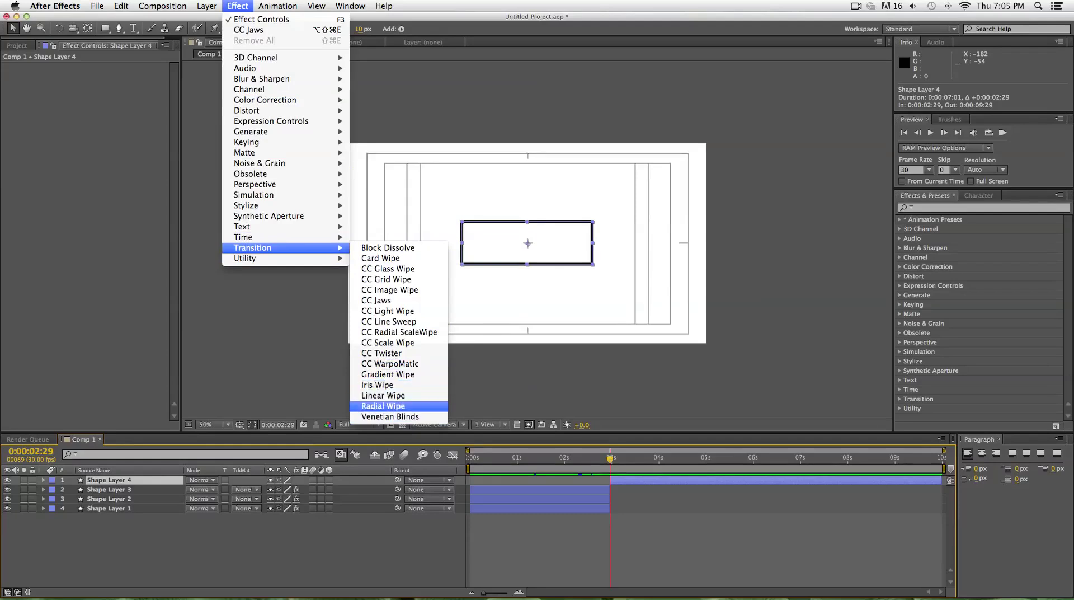
pyautogui.click(383, 405)
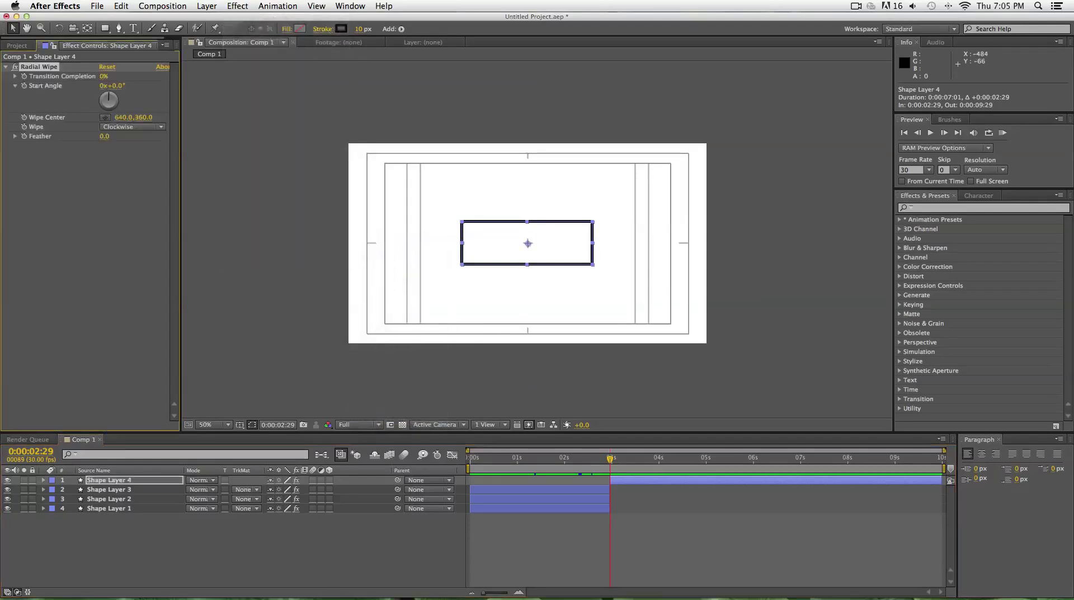
# - Keyframe the rectangle's Radial Wipe Transition Completion at 100% on 0:00:02:29 and 0% on 0:00:03:01
pyautogui.click(24, 76)
pyautogui.click(99, 185)
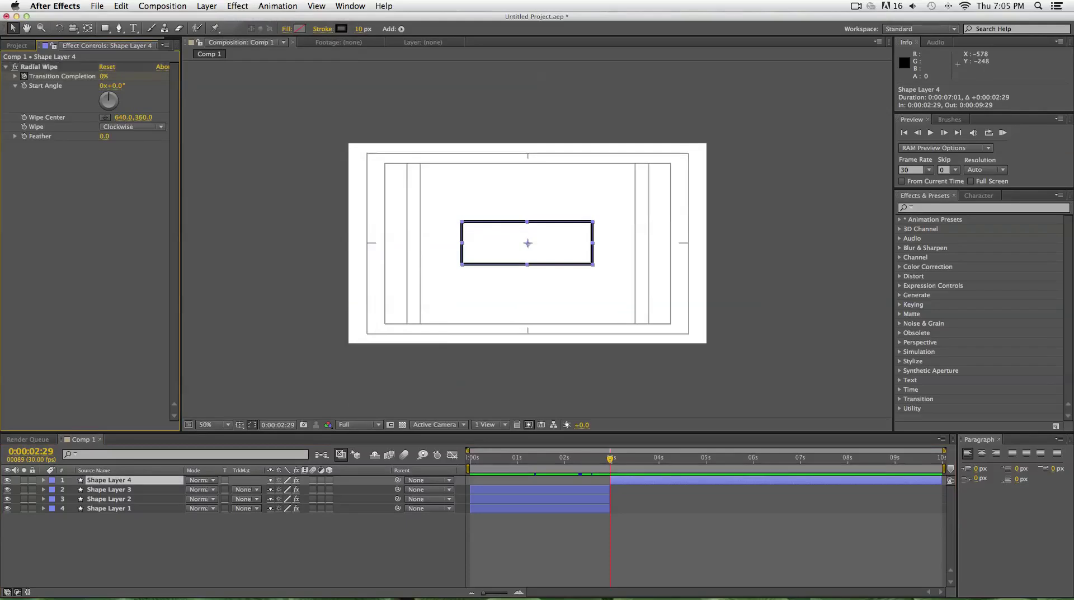
pyautogui.moveTo(104, 76); pyautogui.dragTo(165, 76)
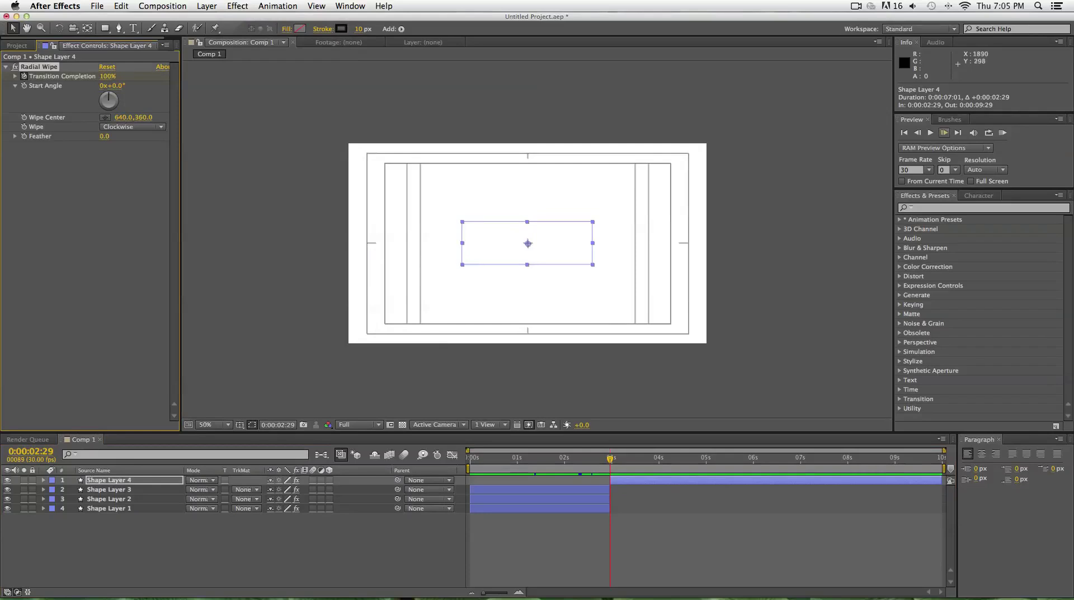
pyautogui.click(944, 133)
pyautogui.click(945, 133)
pyautogui.click(944, 133)
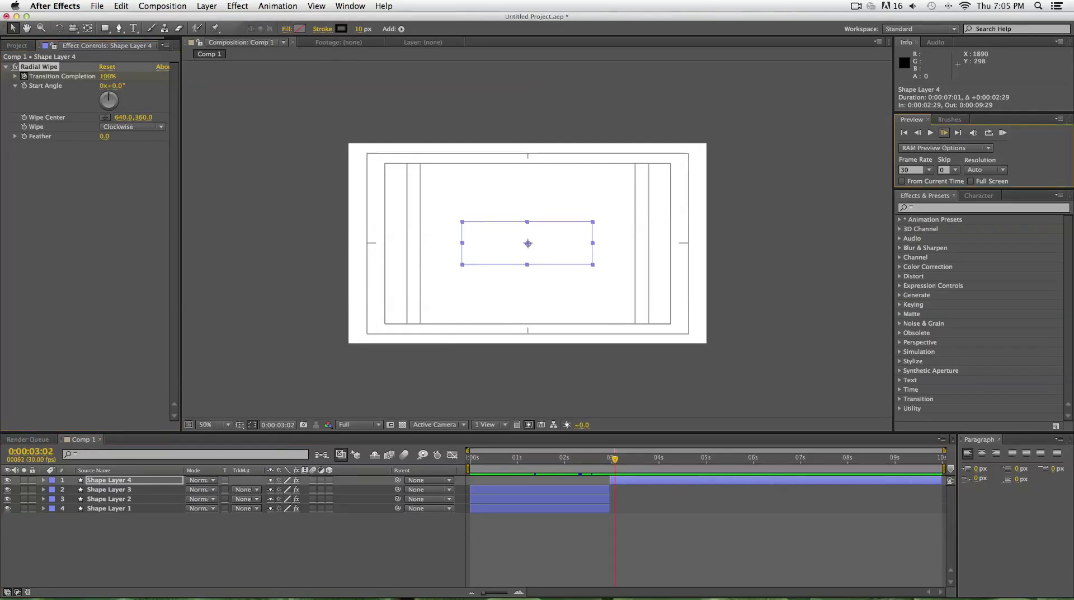
pyautogui.click(917, 132)
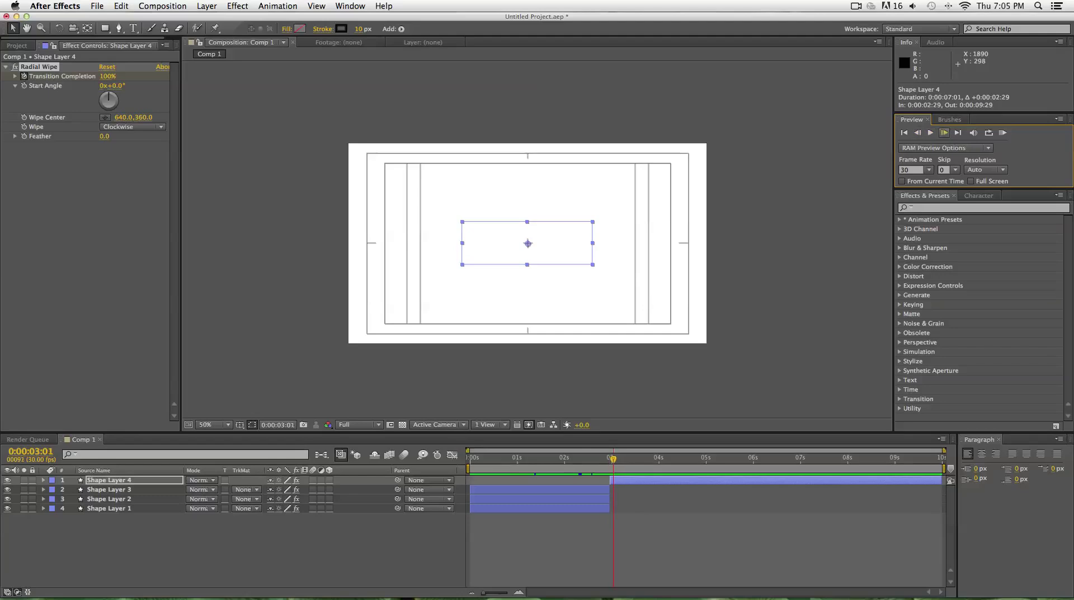
pyautogui.moveTo(107, 76); pyautogui.dragTo(50, 77)
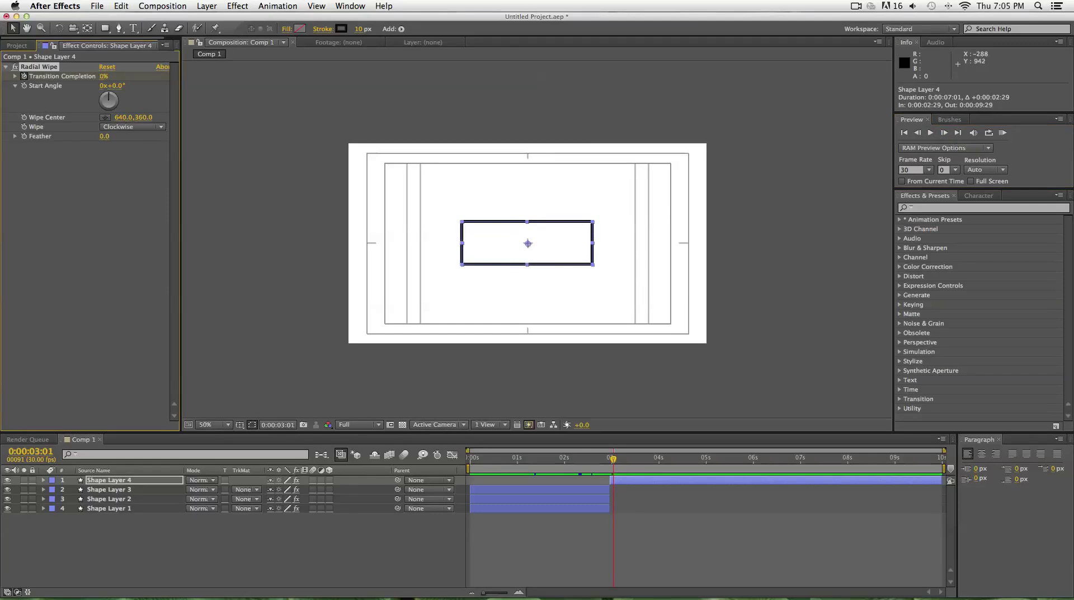
# - Preview the animation from the beginning, check the rectangle's wipe frame by frame up to 0:00:03:01, and collapse the Radial Wipe settings
pyautogui.press('Home')
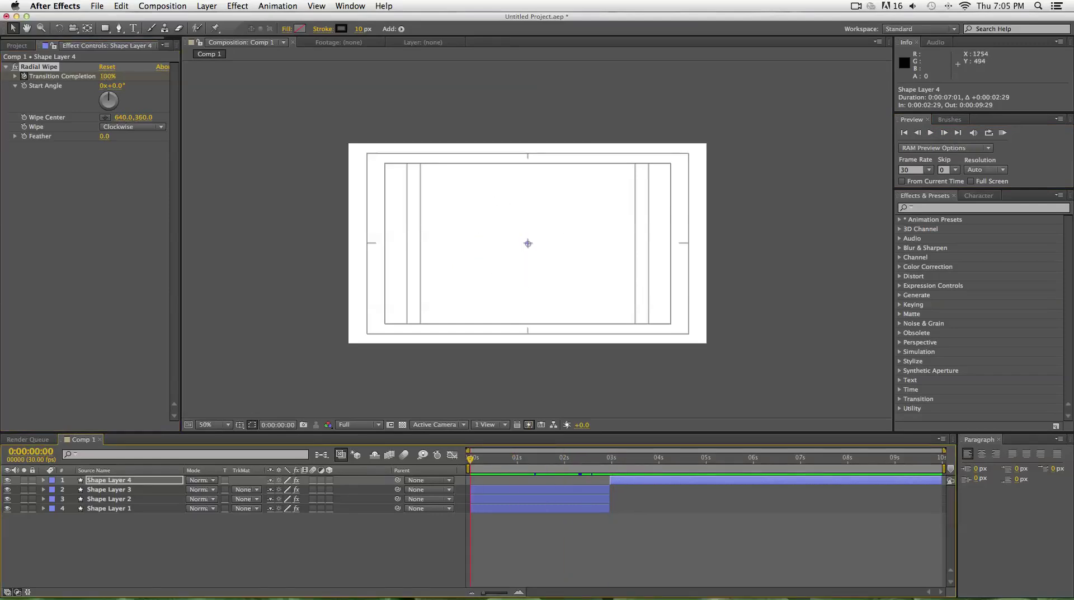
pyautogui.press('KP_0')
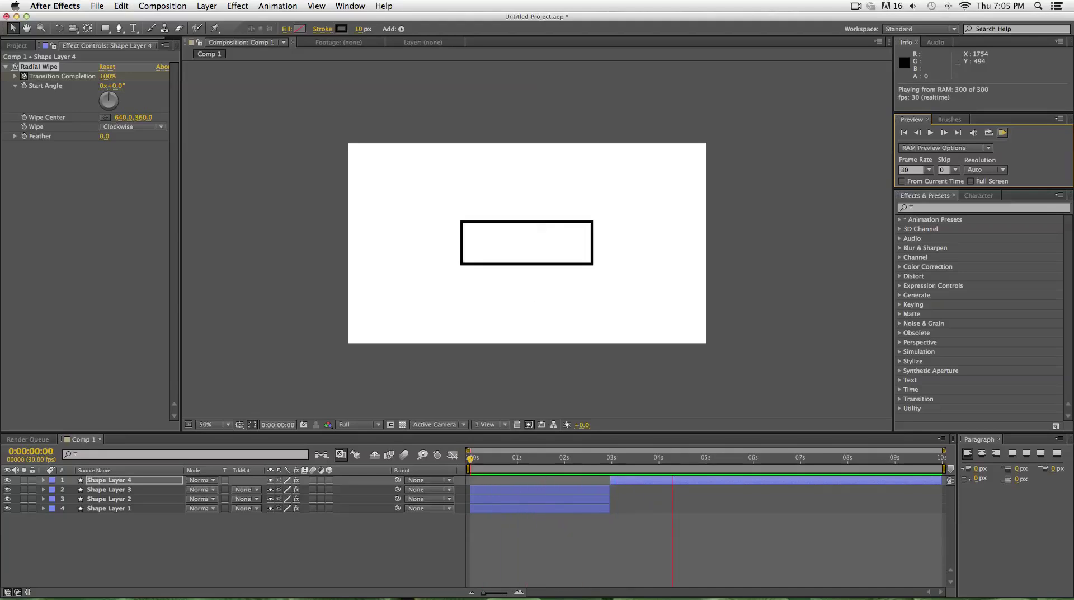
pyautogui.press('space')
pyautogui.press('pageup')
pyautogui.press('pageup')
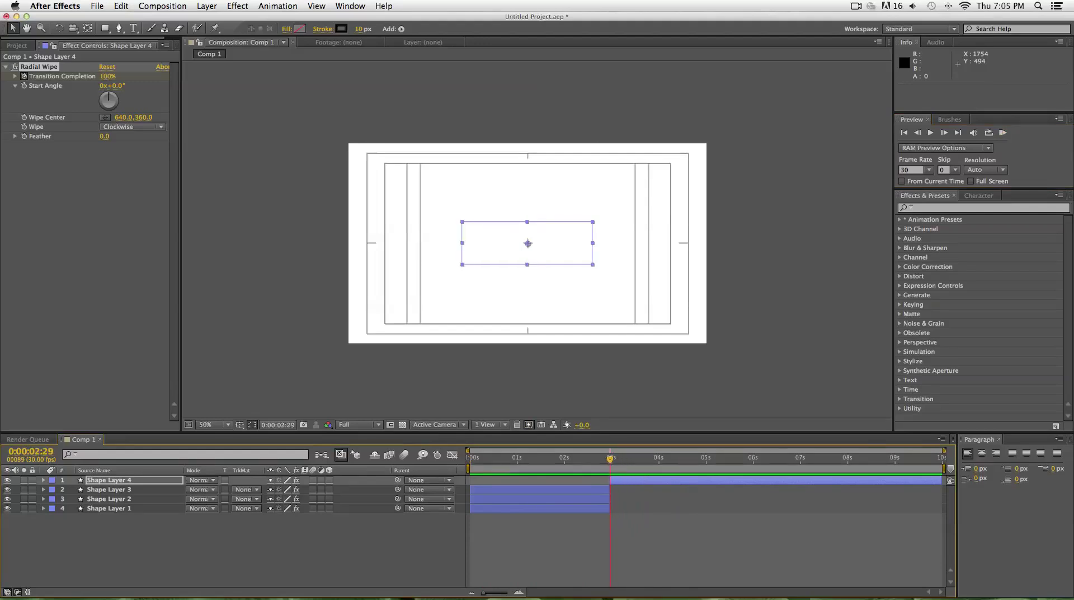
pyautogui.press('pagedown')
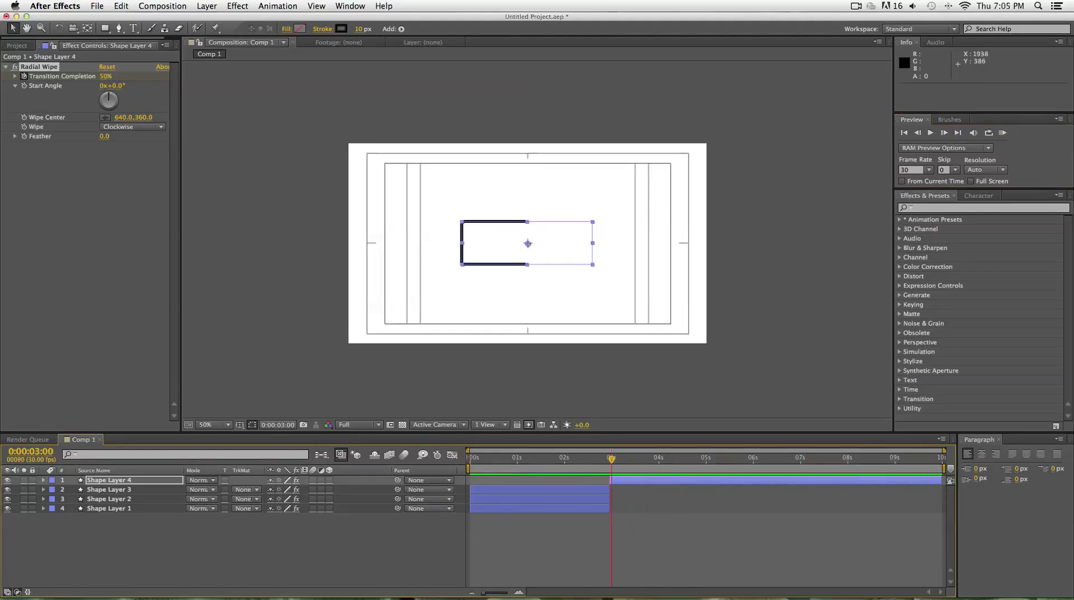
pyautogui.click(944, 133)
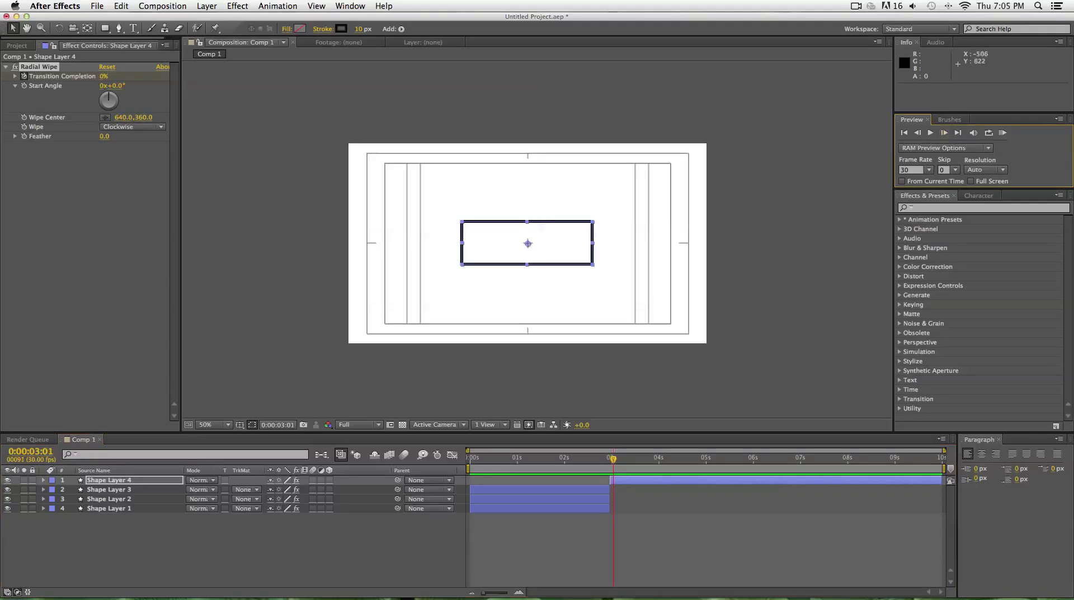
pyautogui.click(120, 537)
pyautogui.click(112, 480)
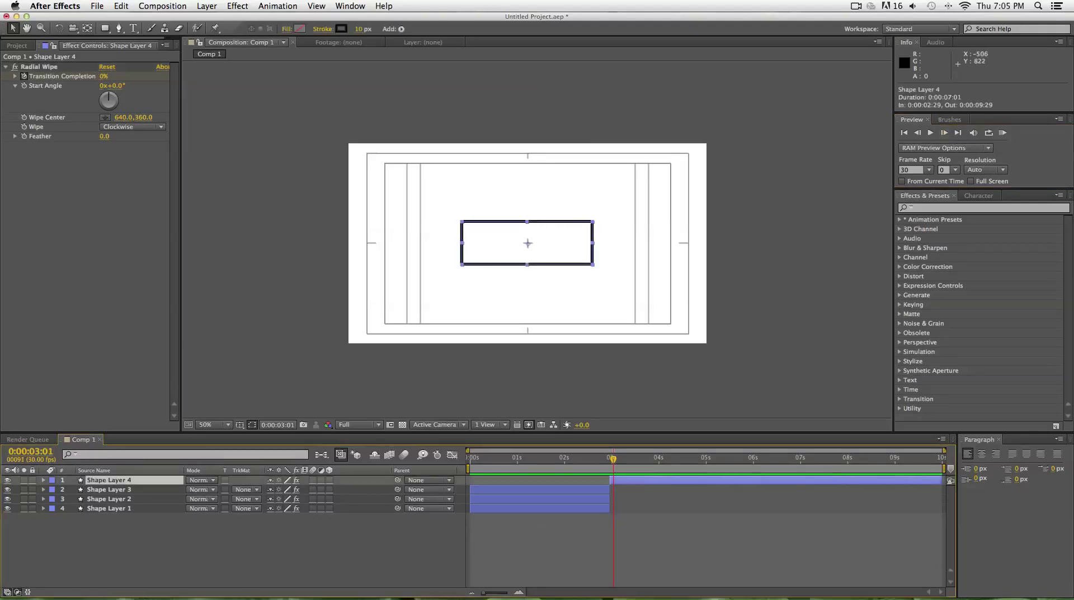
pyautogui.click(129, 540)
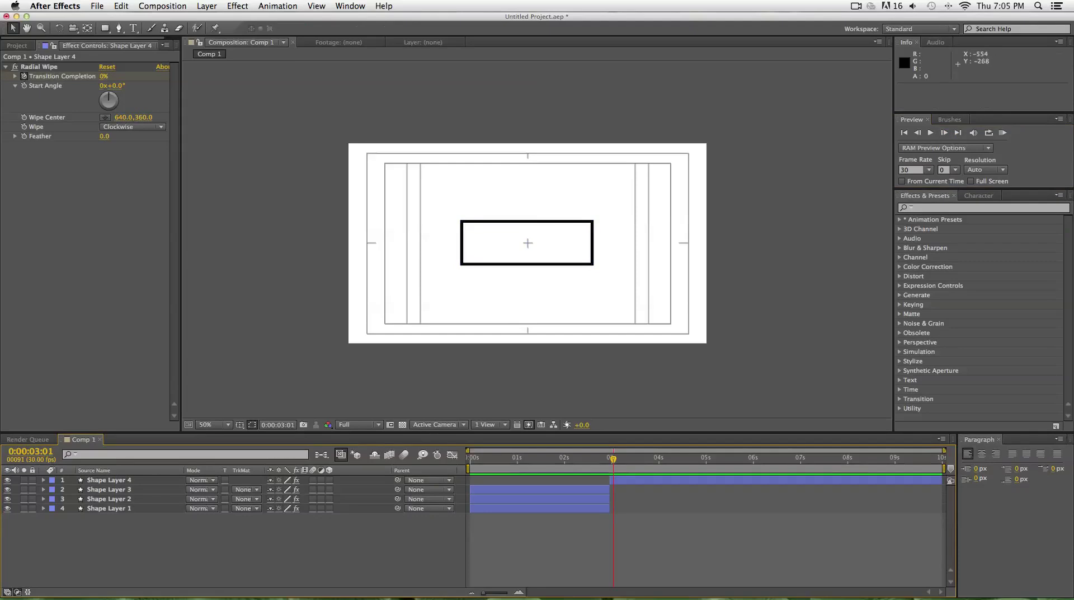
pyautogui.click(6, 67)
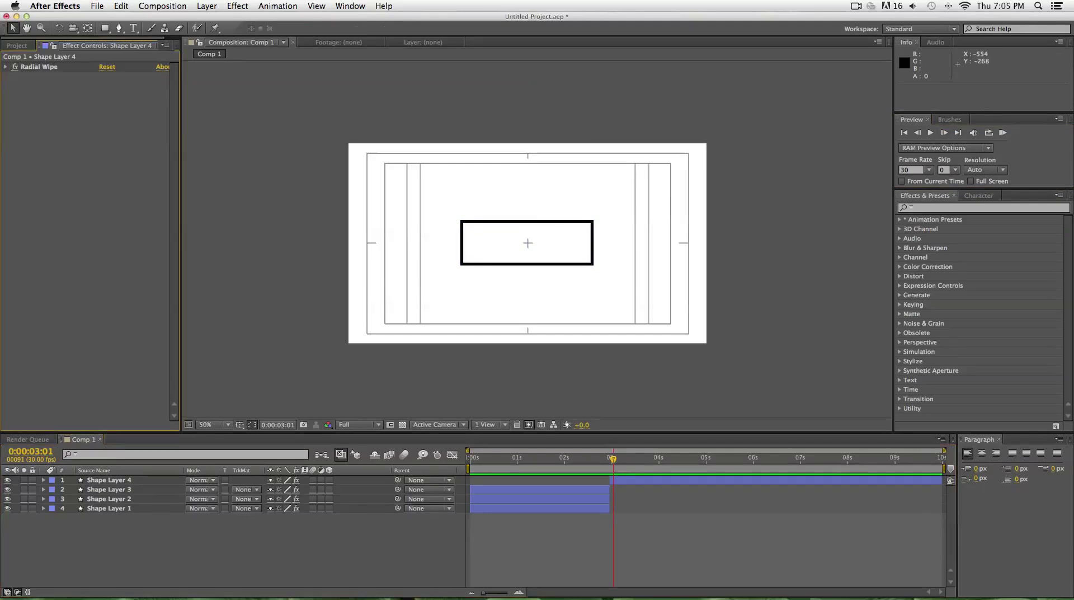
# - Add a new text layer above the shape layers and trim its start to 0:00:03:01
pyautogui.rightClick(130, 476)
pyautogui.moveTo(148, 482)
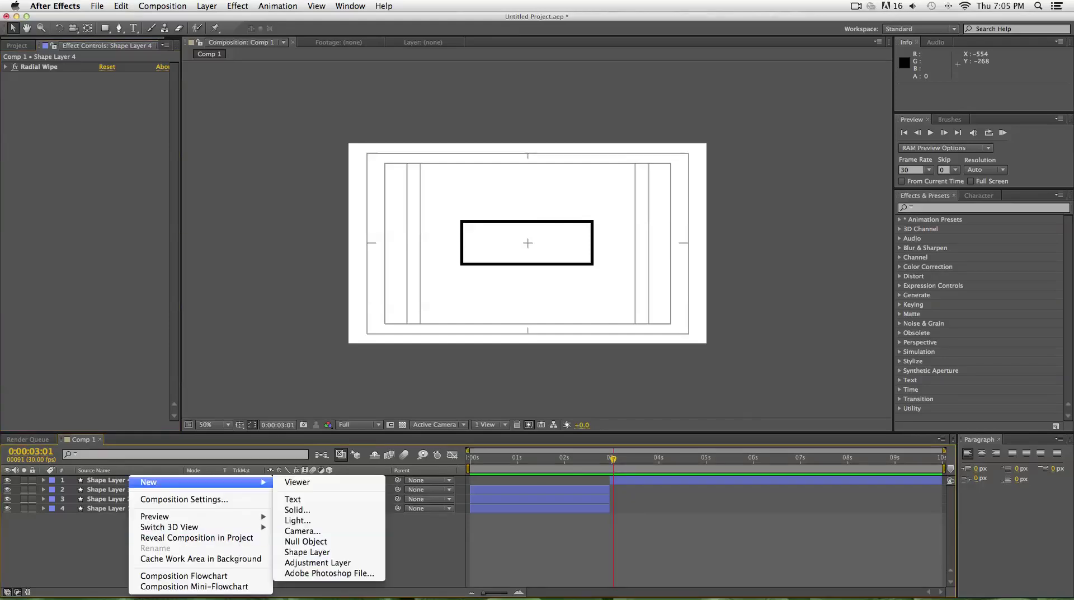
pyautogui.click(292, 499)
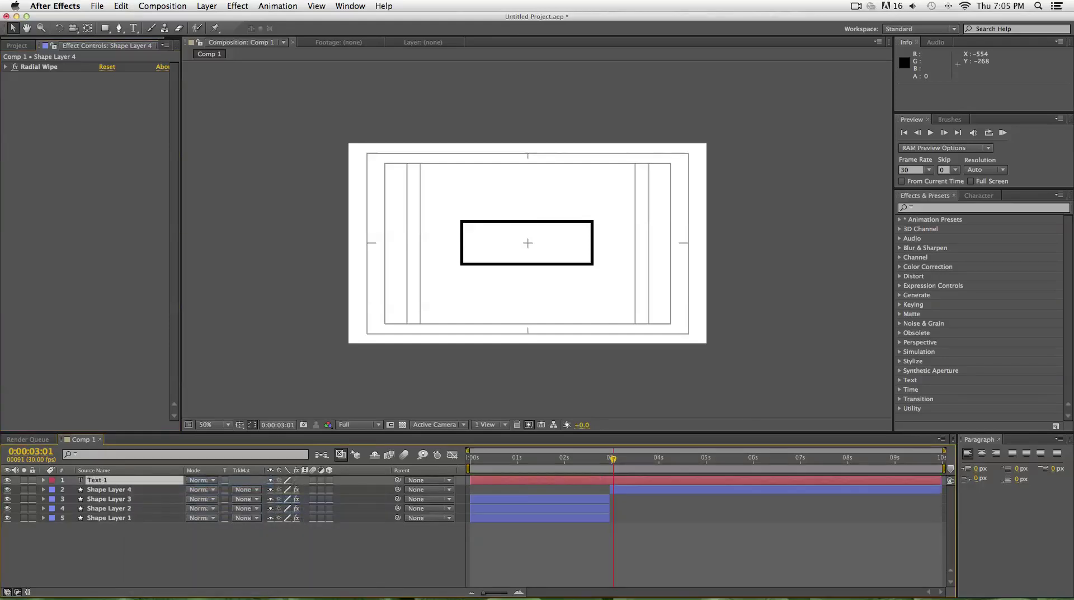
pyautogui.moveTo(471, 480); pyautogui.dragTo(614, 479)
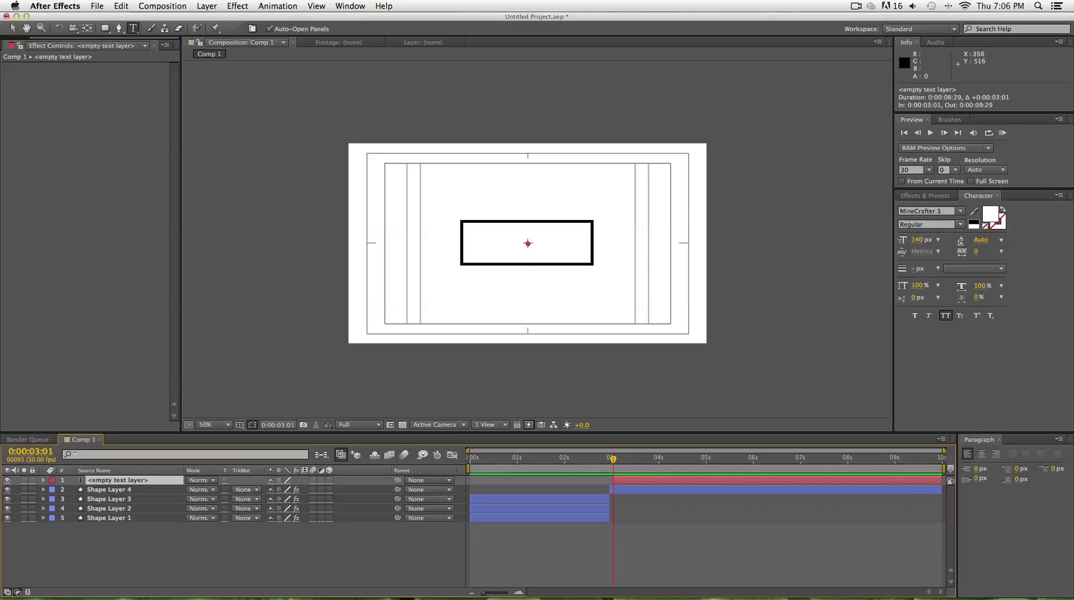
# - Set the text font to Champagne & Limousines
pyautogui.click(960, 210)
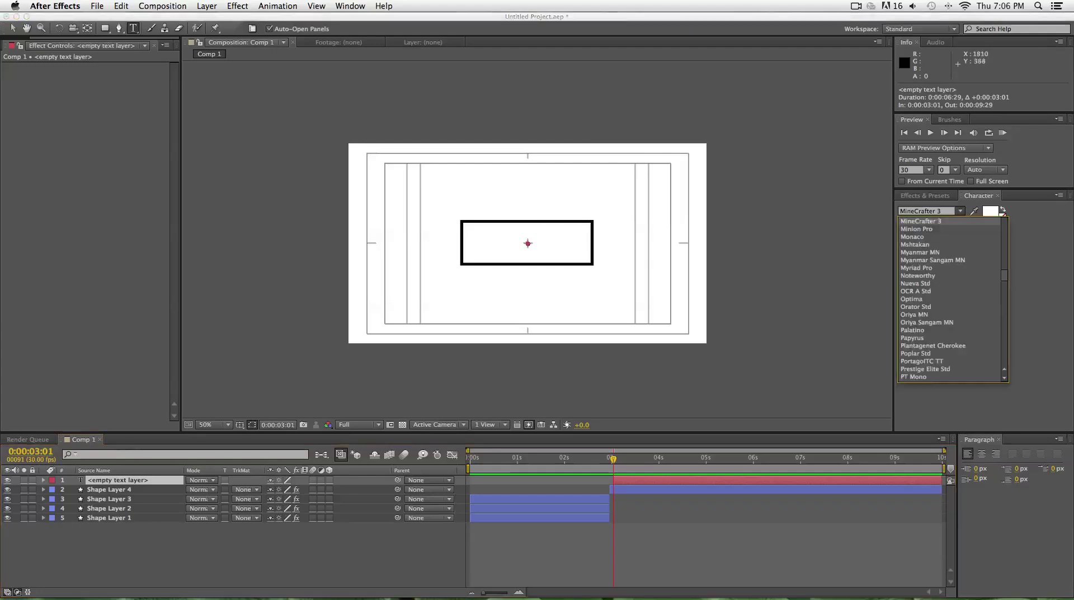
pyautogui.scroll(10, 966, 300)
pyautogui.scroll(15, 951, 296)
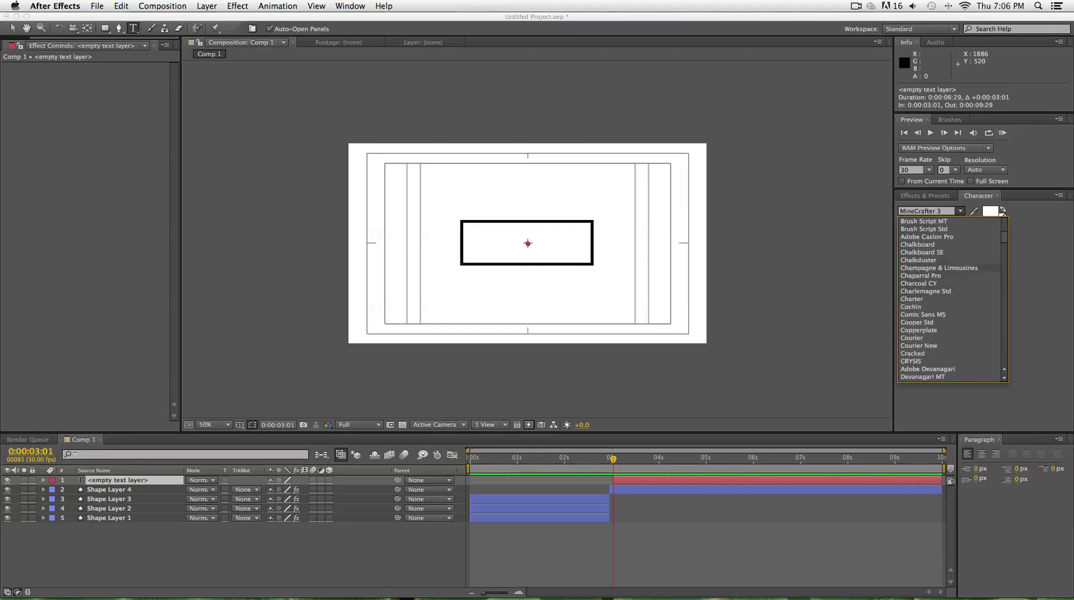
pyautogui.click(945, 267)
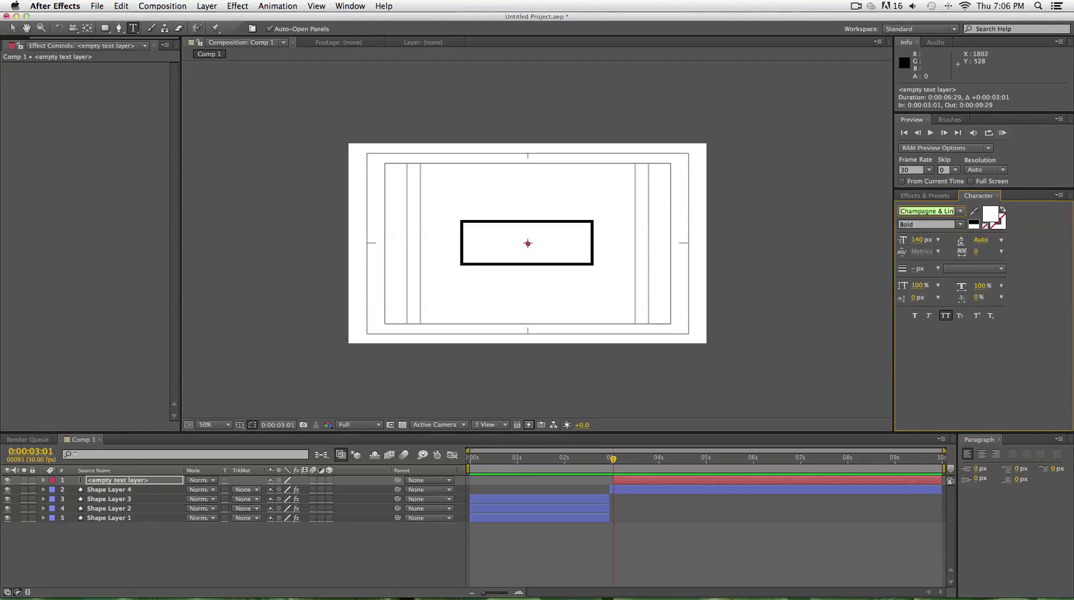
# - Try to start text in the composition view, and delete the two older empty text layers
pyautogui.click(851, 288)
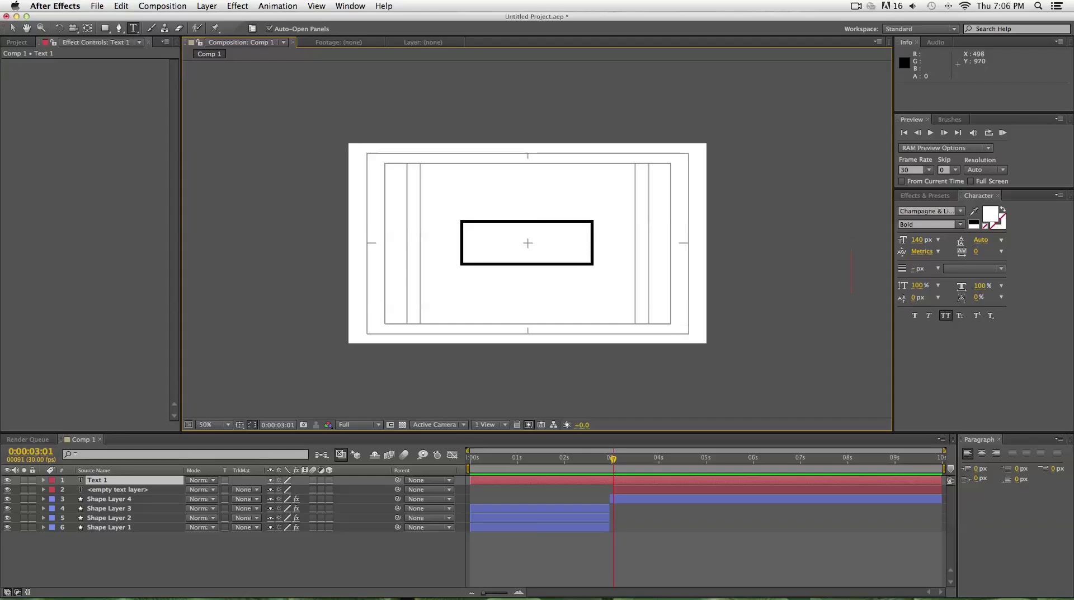
pyautogui.click(118, 489)
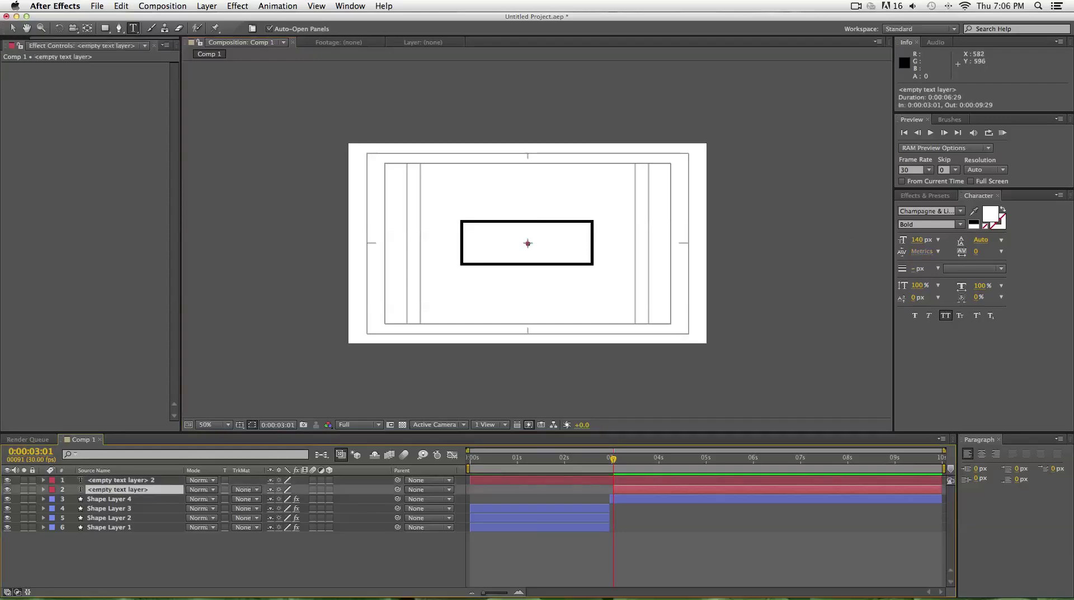
pyautogui.click(430, 281)
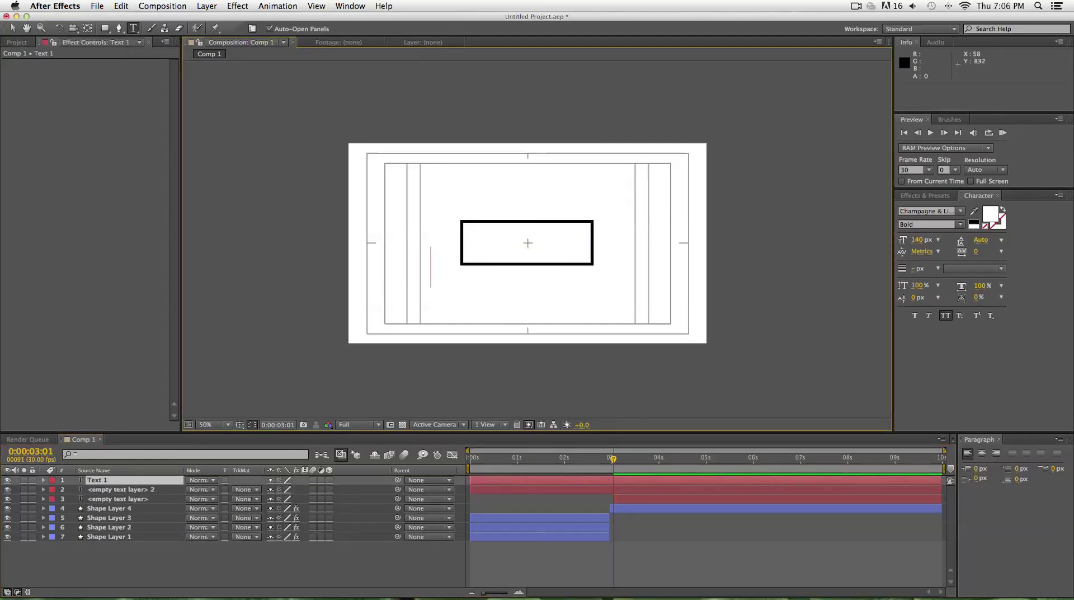
pyautogui.click(120, 490)
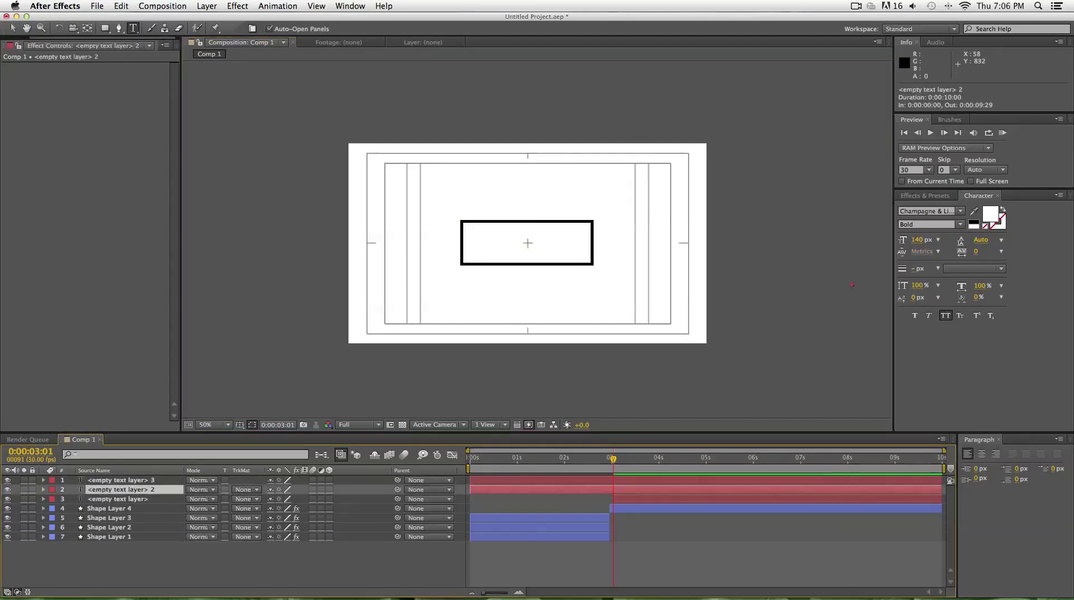
pyautogui.press('Delete')
pyautogui.click(120, 490)
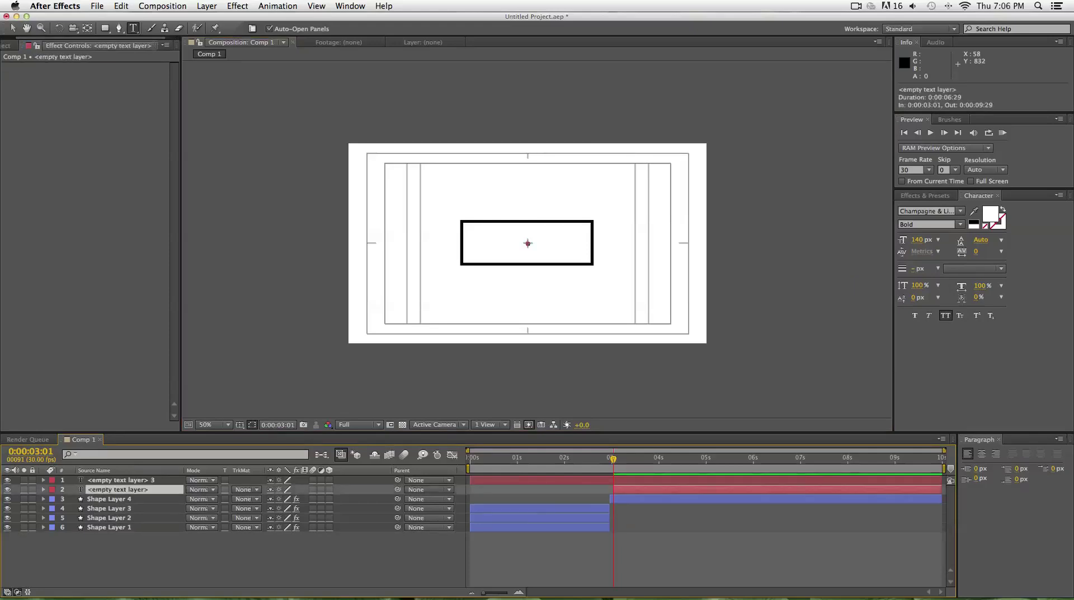
pyautogui.press('Delete')
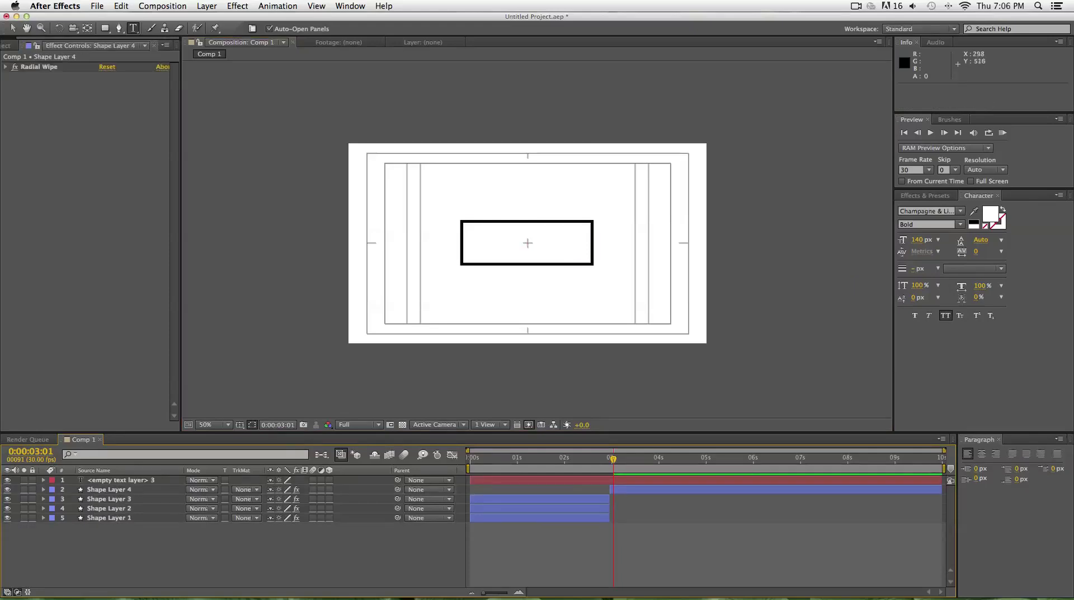
# - Start a new line of text below the rectangle outline and set the text colour to black (000000)
pyautogui.click(431, 286)
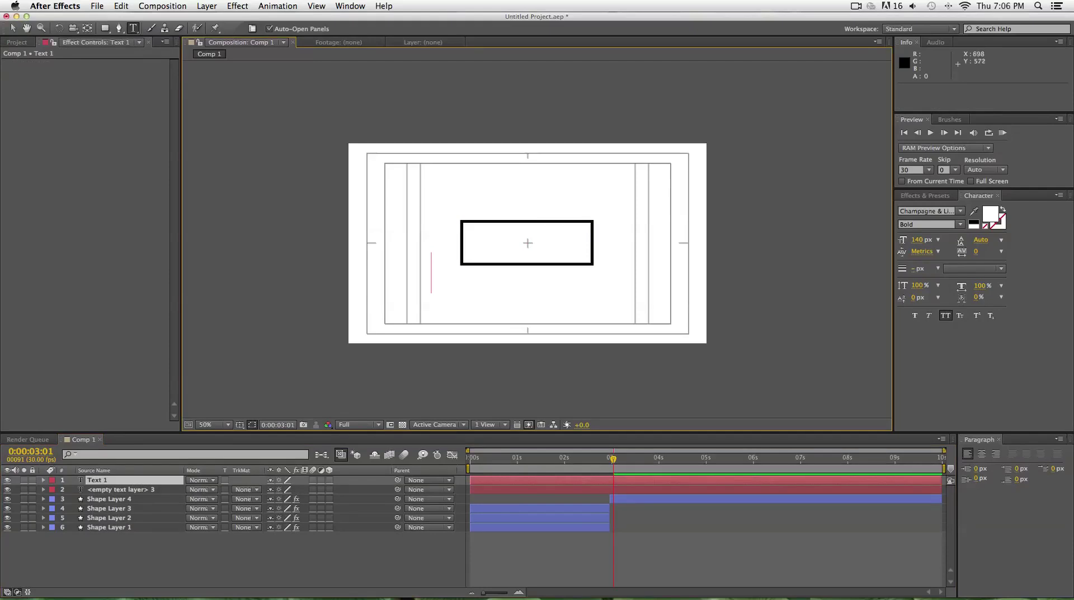
pyautogui.write('he')
pyautogui.press('BackSpace')
pyautogui.write('I')
pyautogui.press('BackSpace')
pyautogui.click(989, 213)
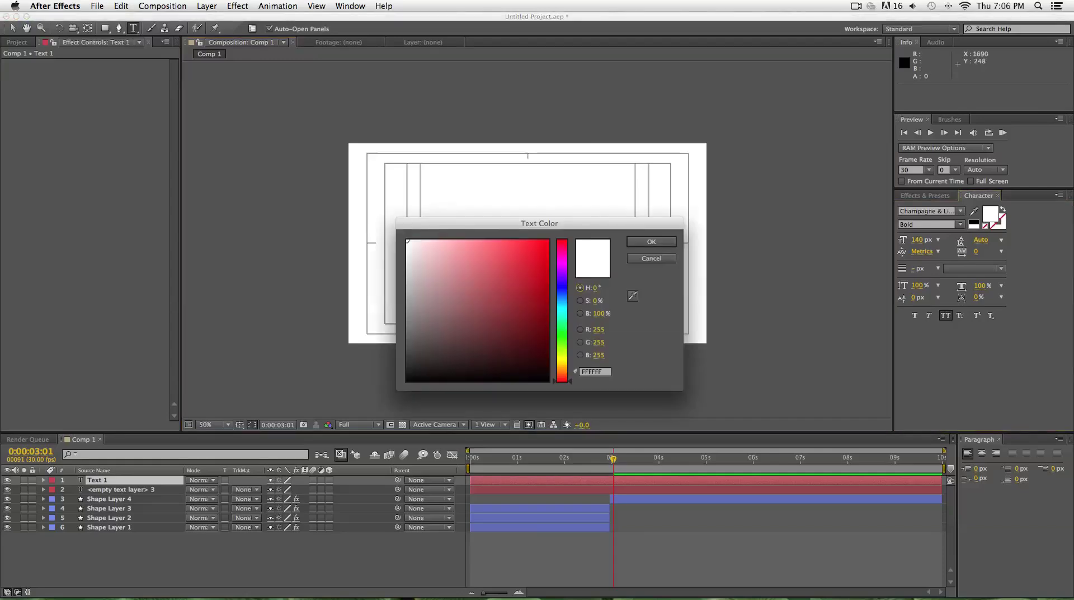
pyautogui.moveTo(526, 341); pyautogui.dragTo(549, 381)
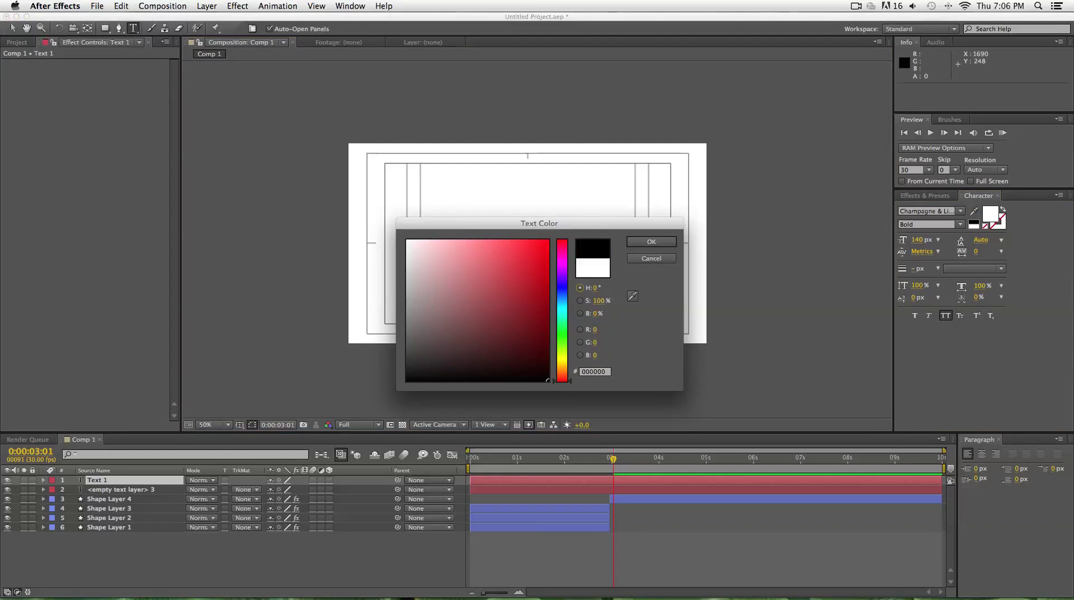
pyautogui.press('Return')
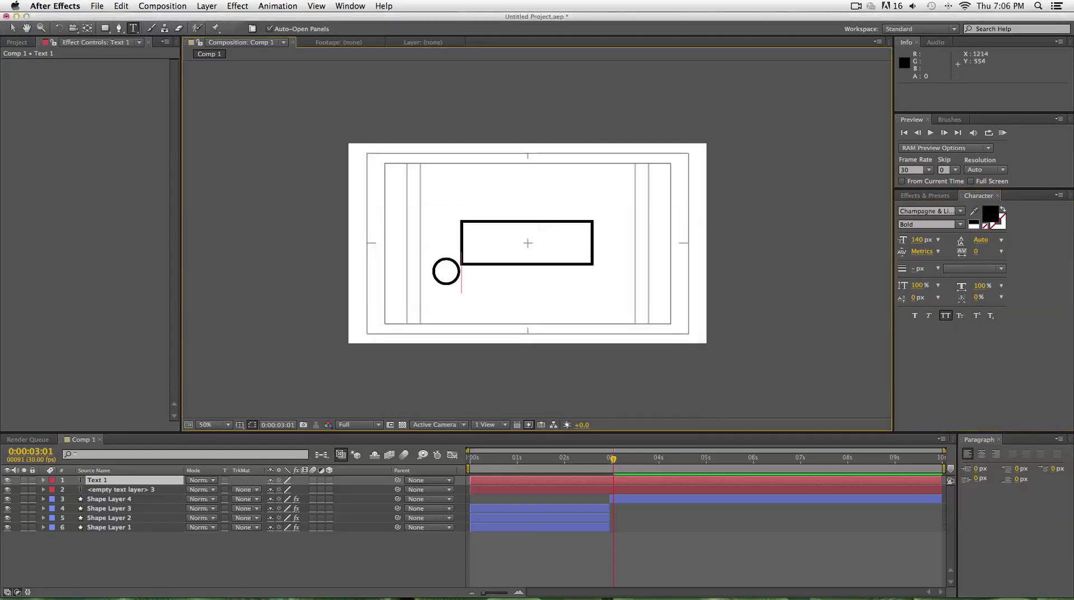
# - Enter LOADING as the text, scale it to 68% and place it below the rectangle, toward its left side
pyautogui.press('BackSpace')
pyautogui.write('LOADIN')
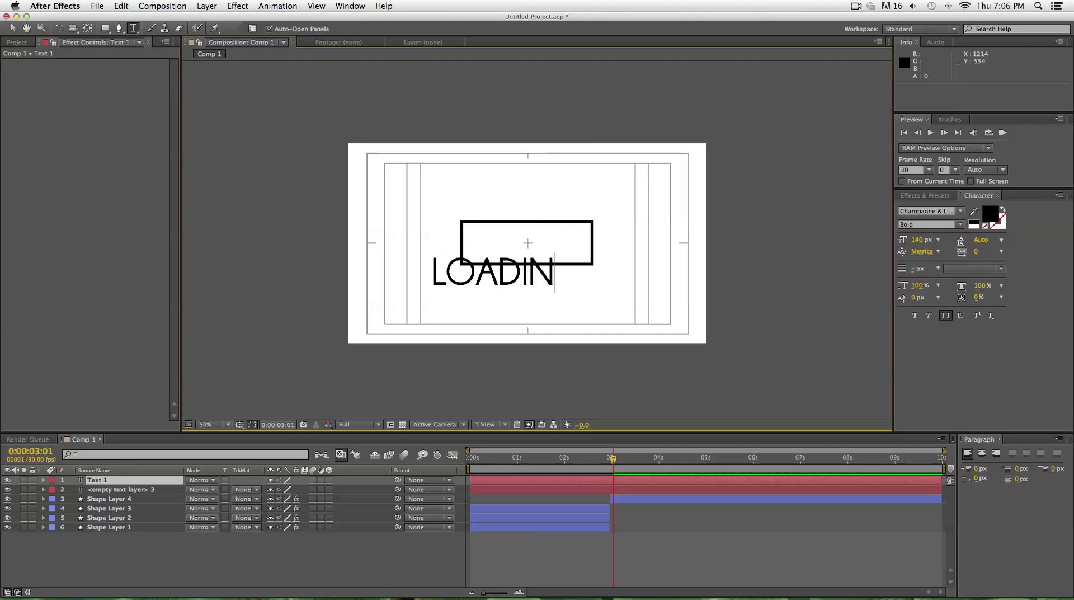
pyautogui.write('g')
pyautogui.click(13, 28)
pyautogui.moveTo(579, 259); pyautogui.dragTo(519, 282)
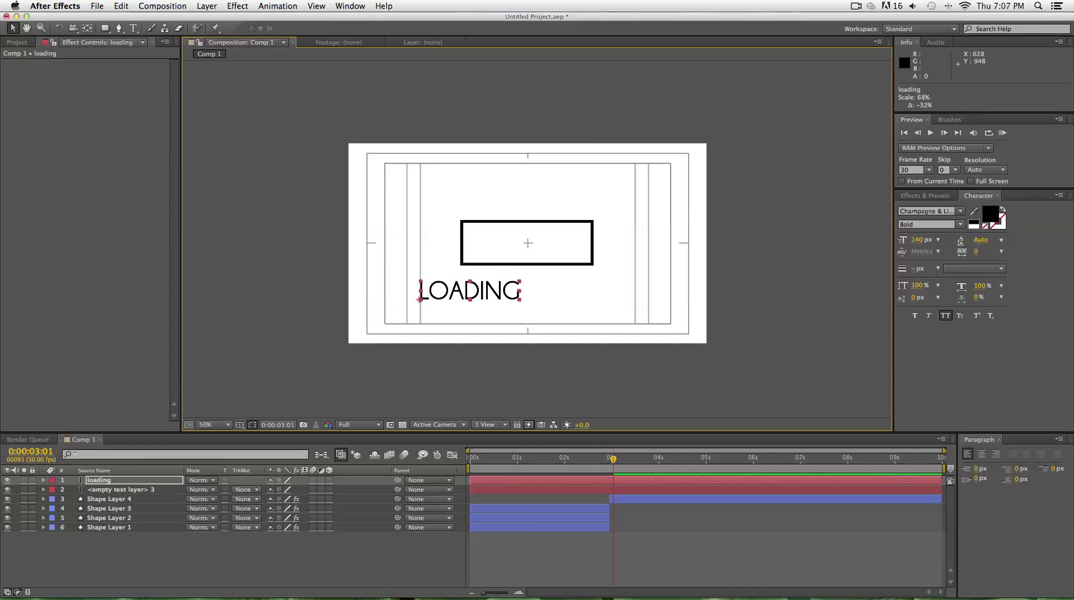
# - Trim the loading layer's start to 0:00:03:01 and delete the remaining empty text layer
pyautogui.moveTo(471, 479)
pyautogui.mouseDown()
pyautogui.moveTo(623, 480)
pyautogui.moveTo(614, 479)
pyautogui.mouseUp()
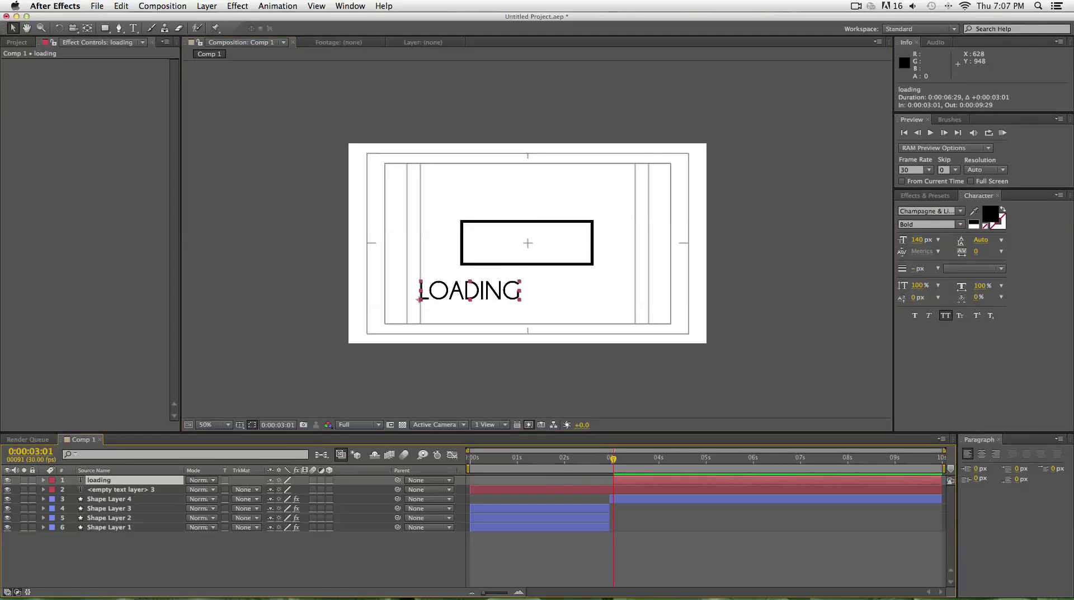
pyautogui.click(121, 490)
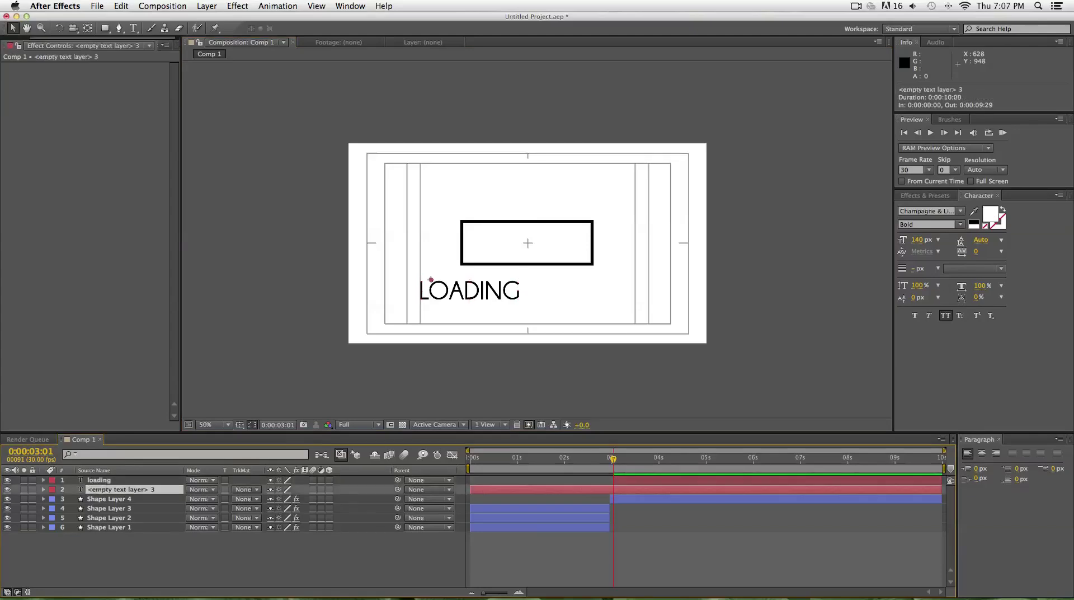
pyautogui.hotkey('alt', ']')
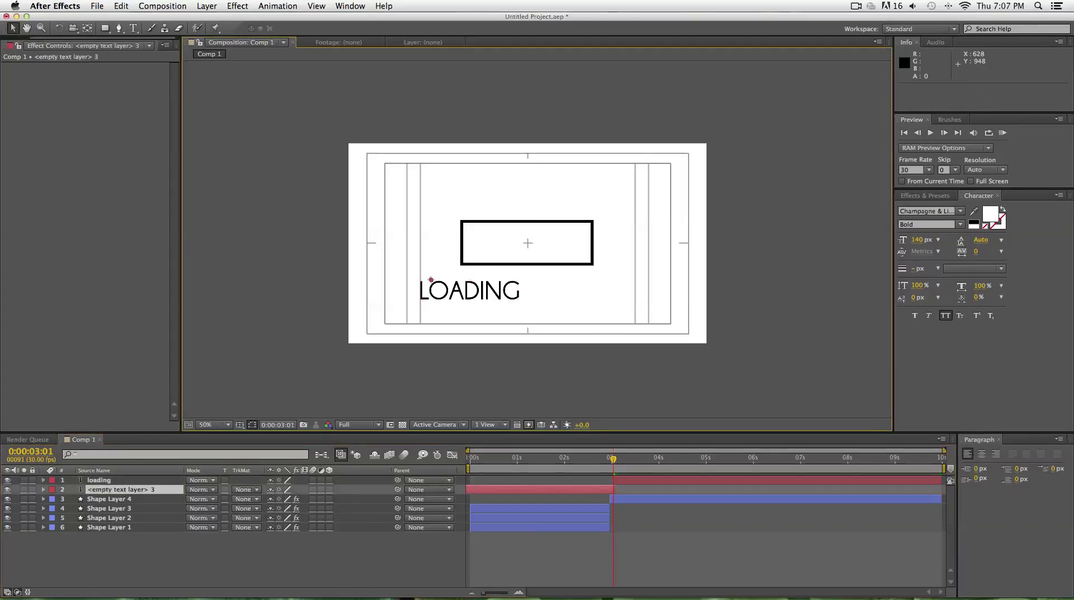
pyautogui.press('Delete')
pyautogui.click(121, 551)
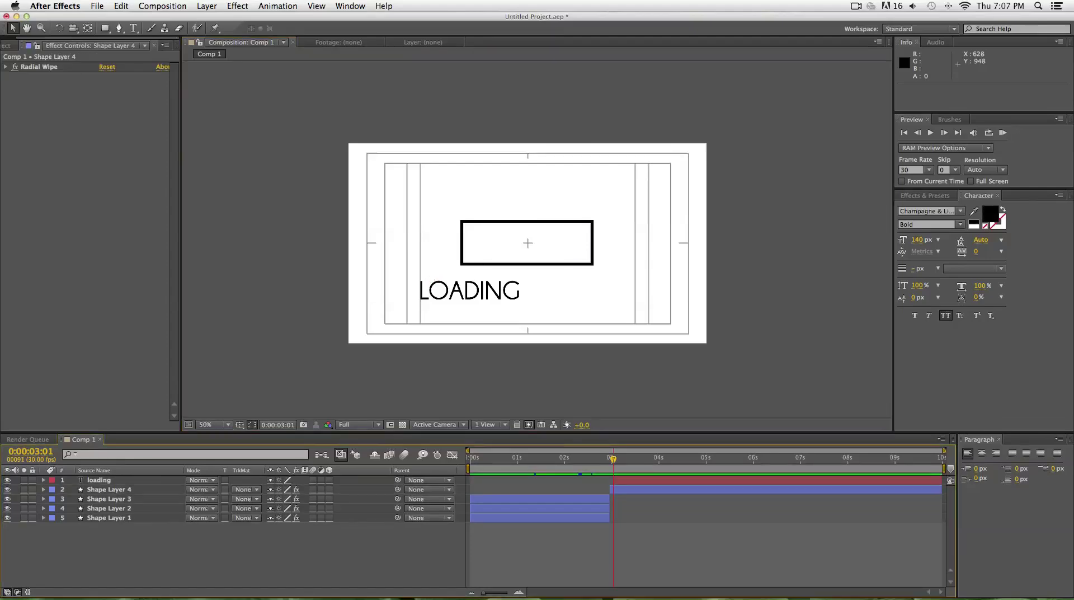
pyautogui.click(109, 489)
pyautogui.click(109, 508)
pyautogui.click(548, 517)
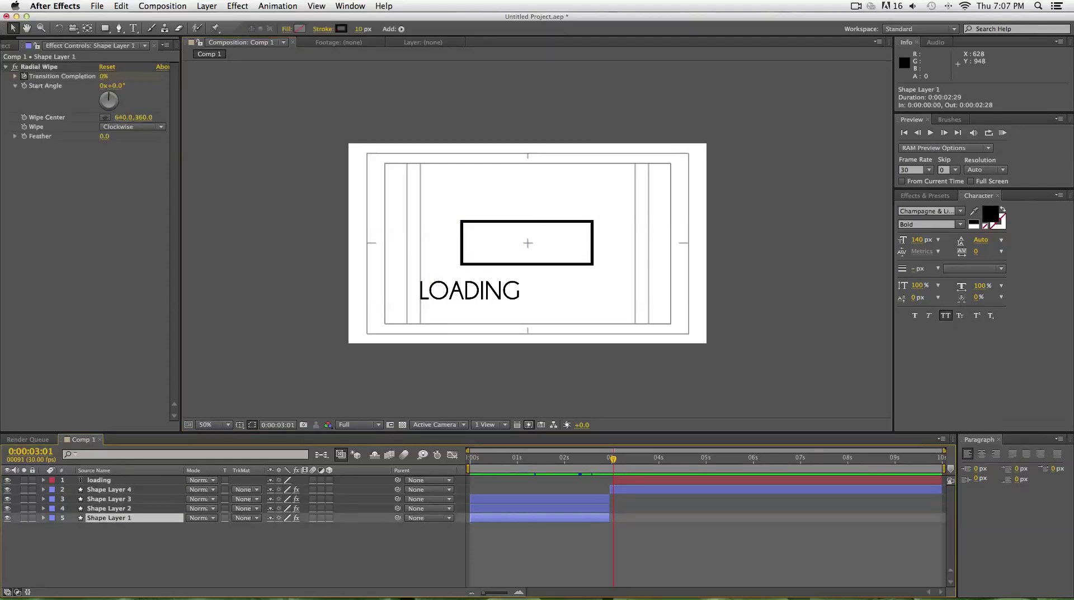
pyautogui.click(548, 551)
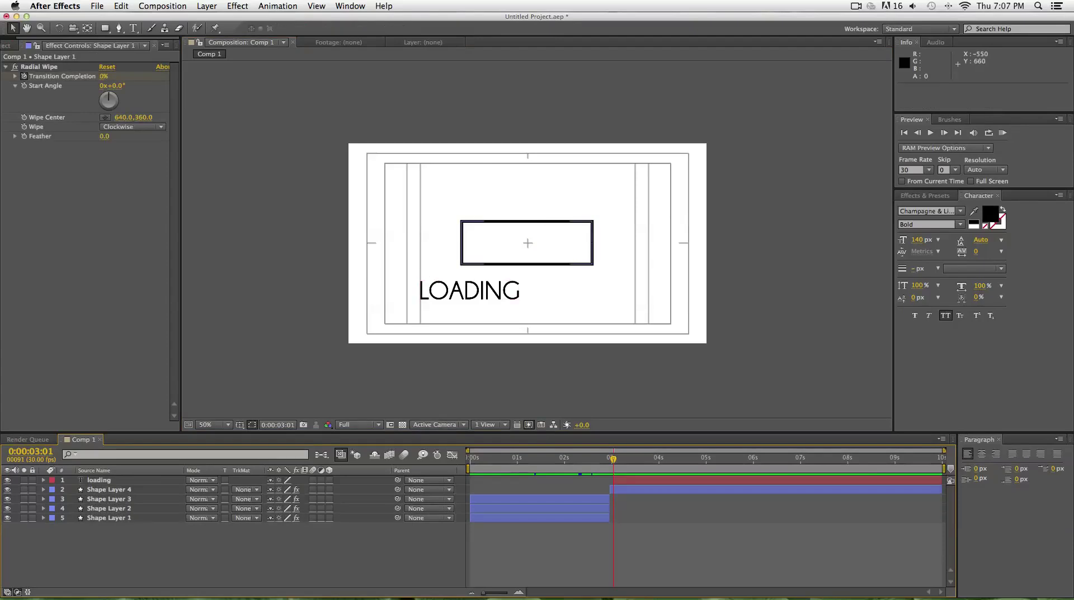
# - Duplicate the rectangle layer, Shape Layer 4, and remove the Radial Wipe effect from the copy
pyautogui.click(109, 489)
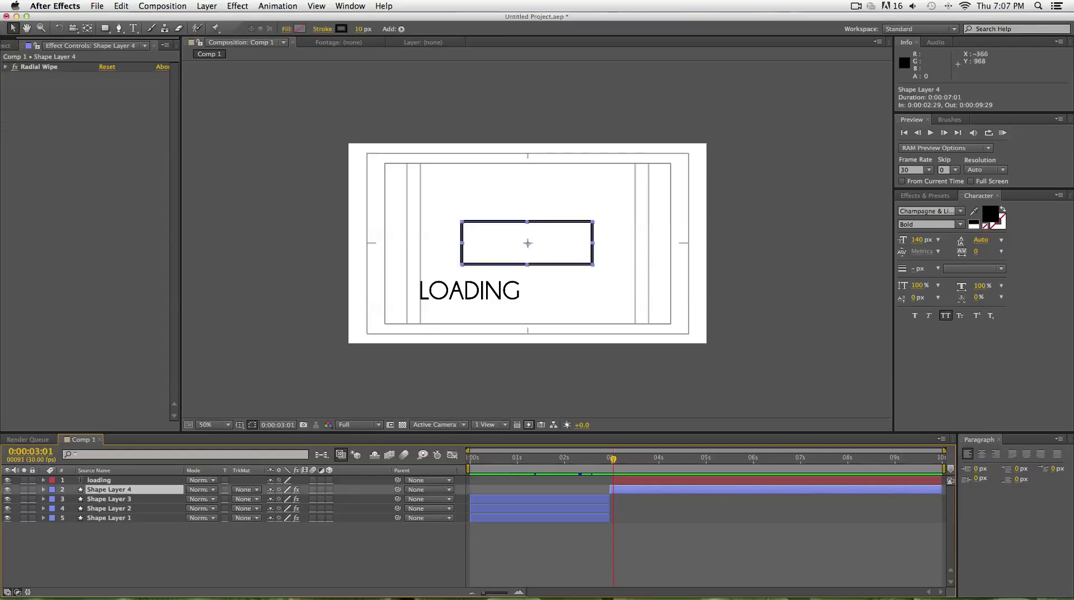
pyautogui.press('super+d')
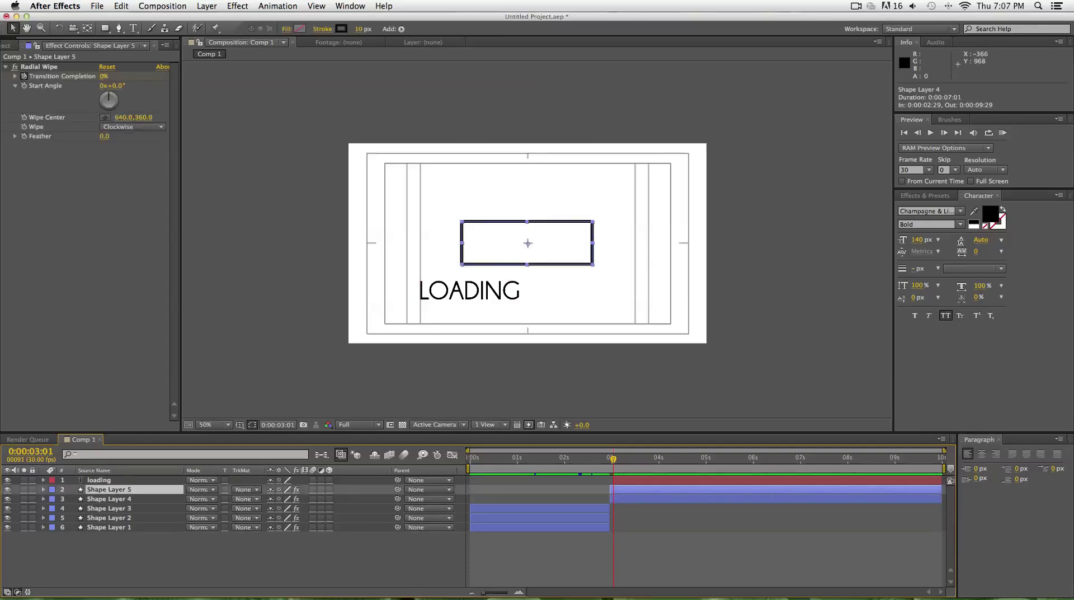
pyautogui.press('Return')
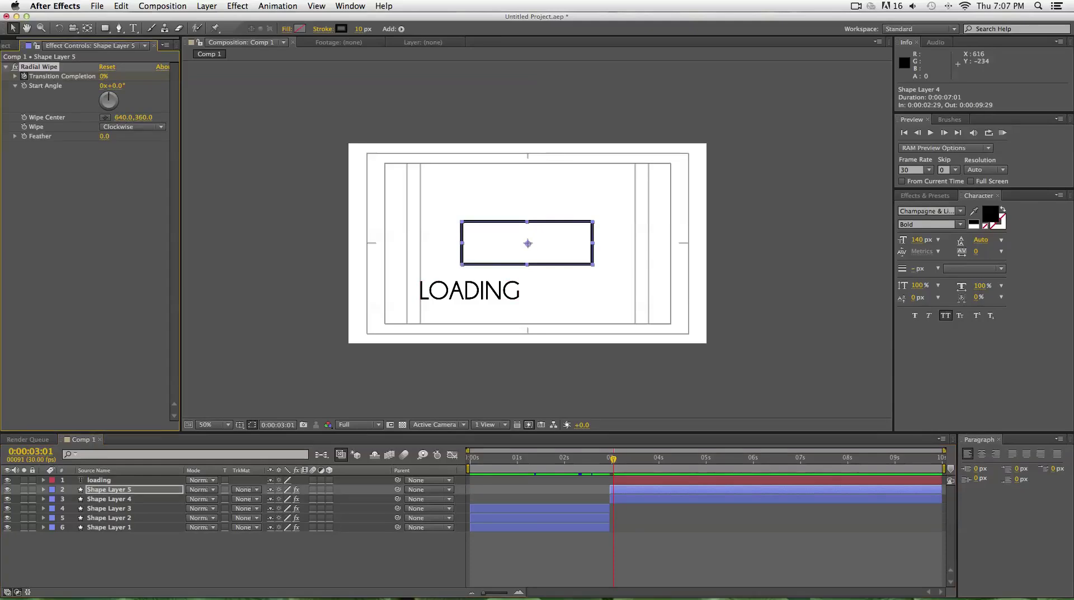
pyautogui.press('Delete')
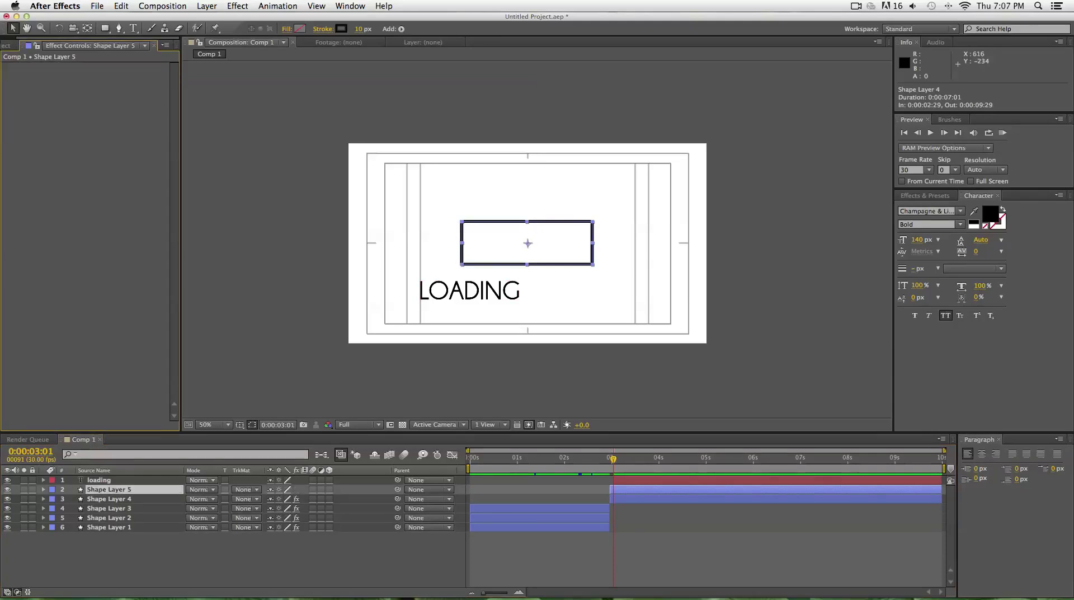
# - Give the duplicated rectangle a solid black fill and set its stroke to none
pyautogui.click(286, 29)
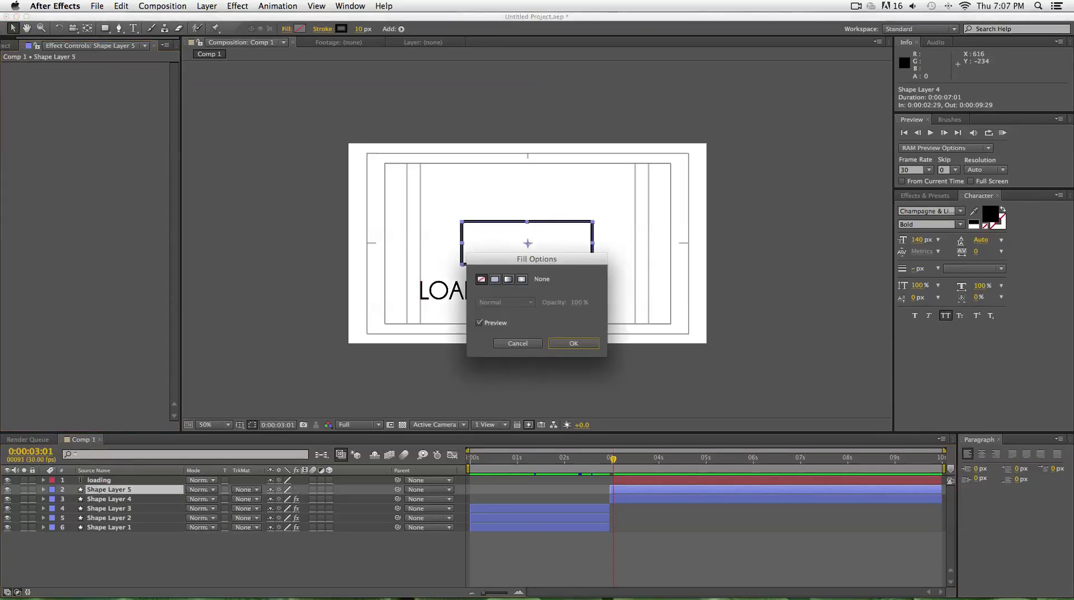
pyautogui.click(494, 279)
pyautogui.click(573, 344)
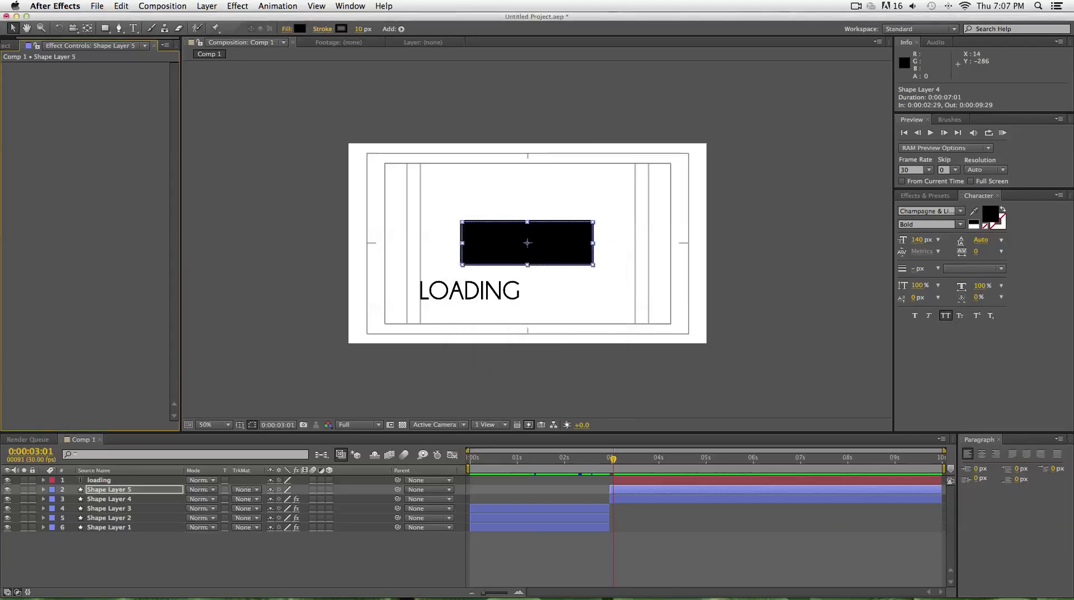
pyautogui.click(323, 29)
pyautogui.click(481, 279)
pyautogui.click(573, 344)
# - Trim the filled rectangle layer's start to 0:00:03:01 and apply the Linear Wipe transition to it
pyautogui.moveTo(610, 490); pyautogui.dragTo(614, 489)
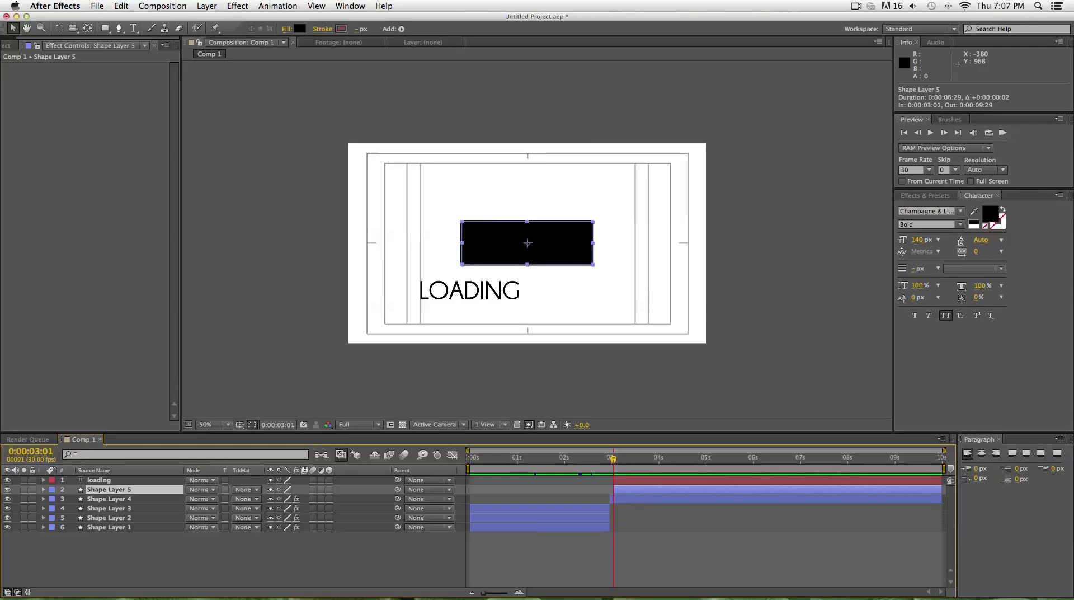
pyautogui.click(237, 6)
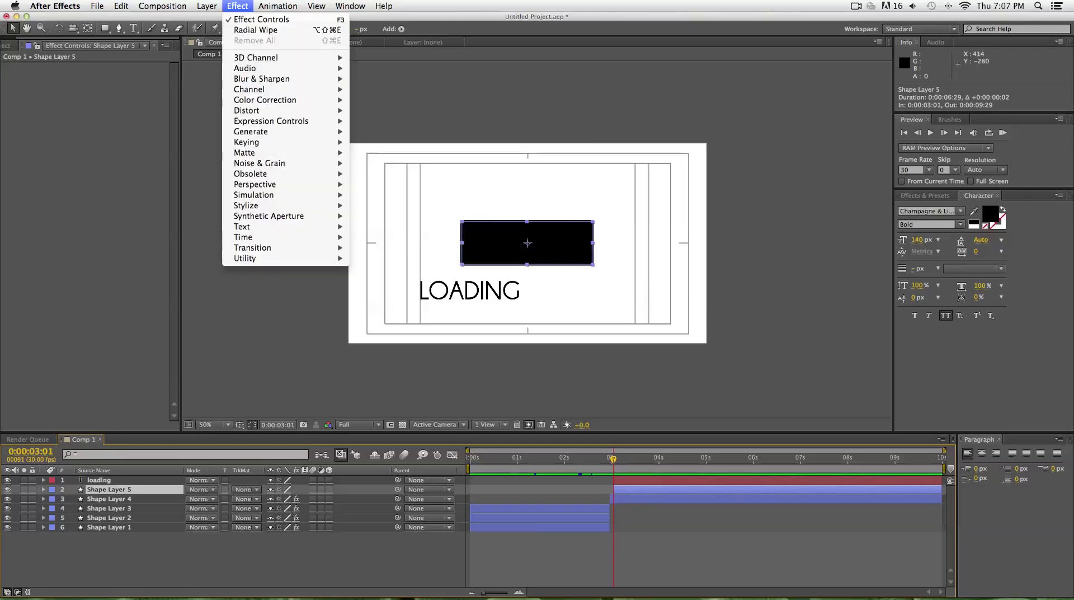
pyautogui.moveTo(255, 247)
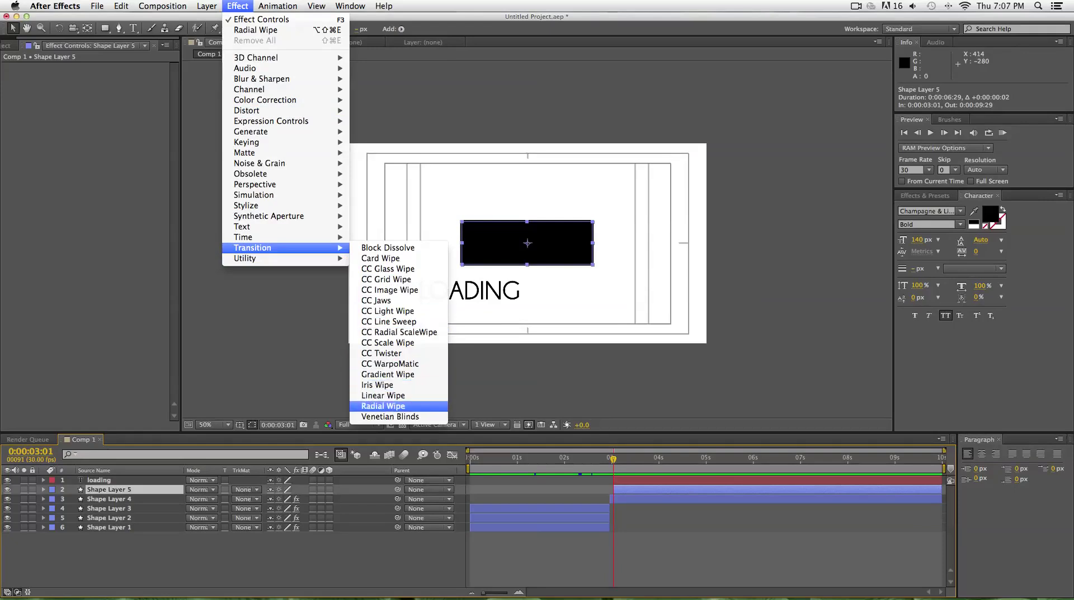
pyautogui.click(383, 395)
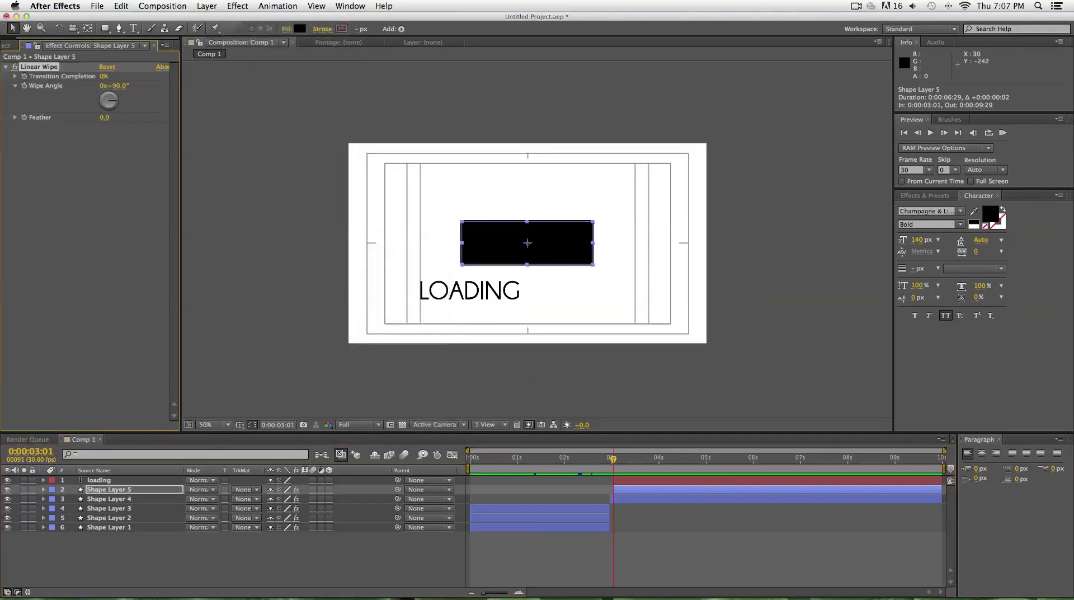
# - Keyframe the Linear Wipe's Transition Completion at 100% at 0:00:03:01
pyautogui.click(24, 76)
pyautogui.click(104, 77)
pyautogui.write('100')
pyautogui.press('Return')
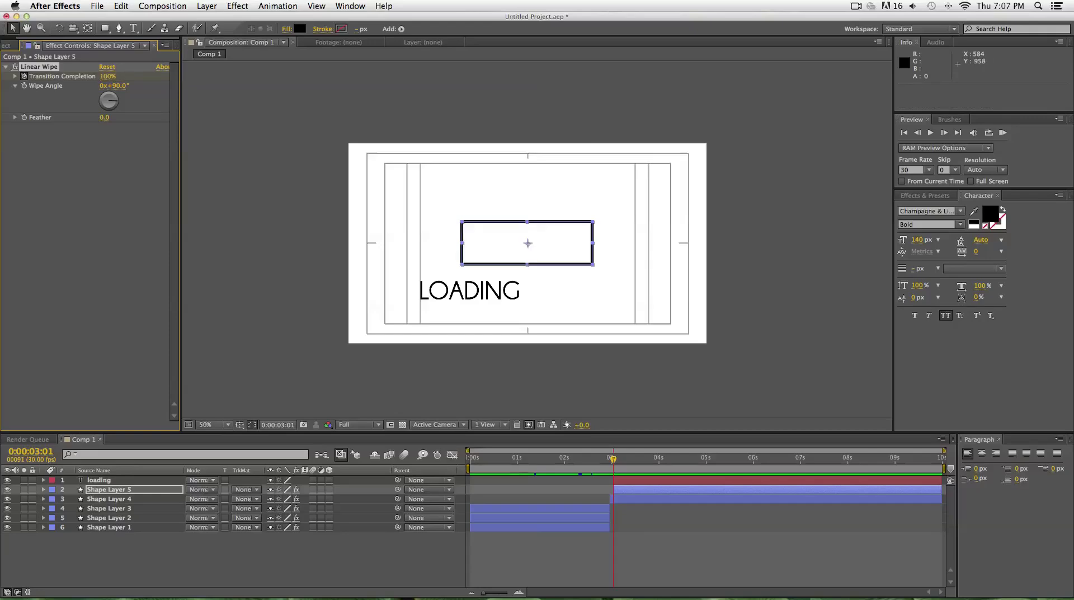
# - Add a Transition Completion keyframe of 0% at 0:00:04:00 for the Linear Wipe
pyautogui.press('space')
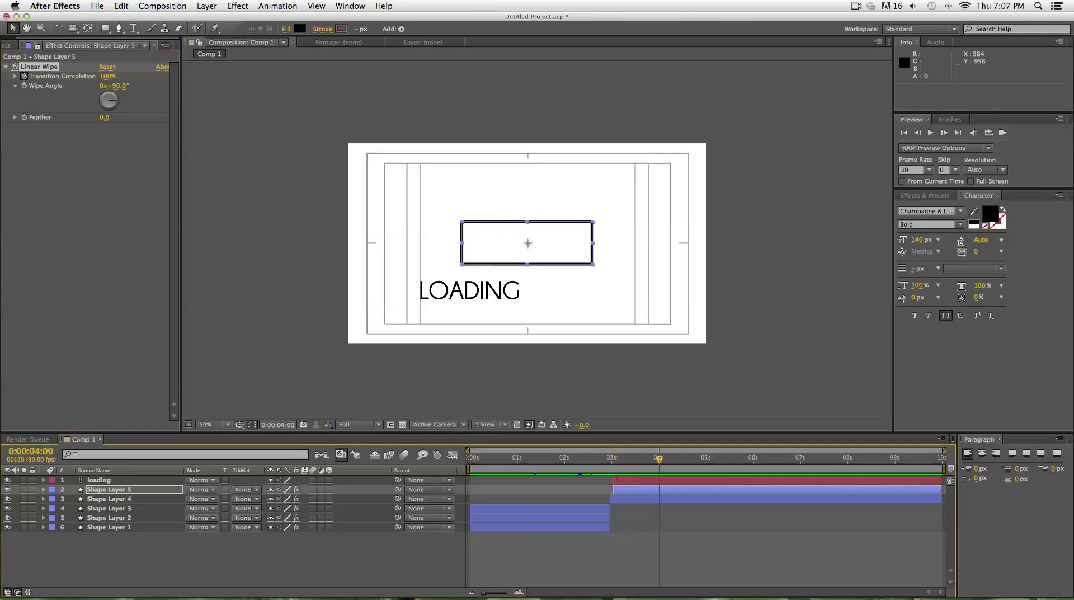
pyautogui.click(107, 76)
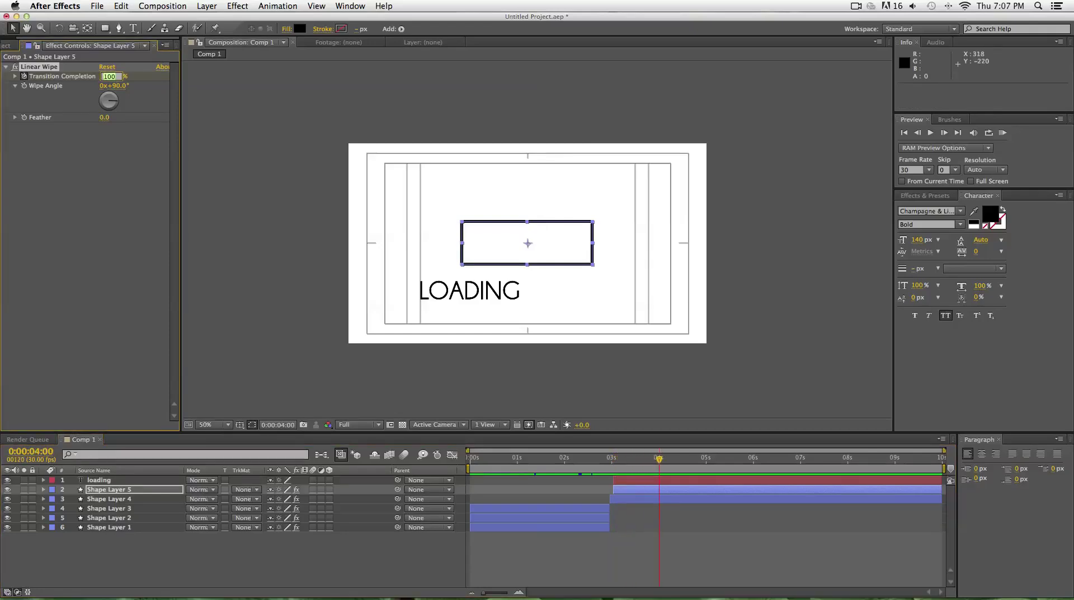
pyautogui.write('0')
pyautogui.press('Return')
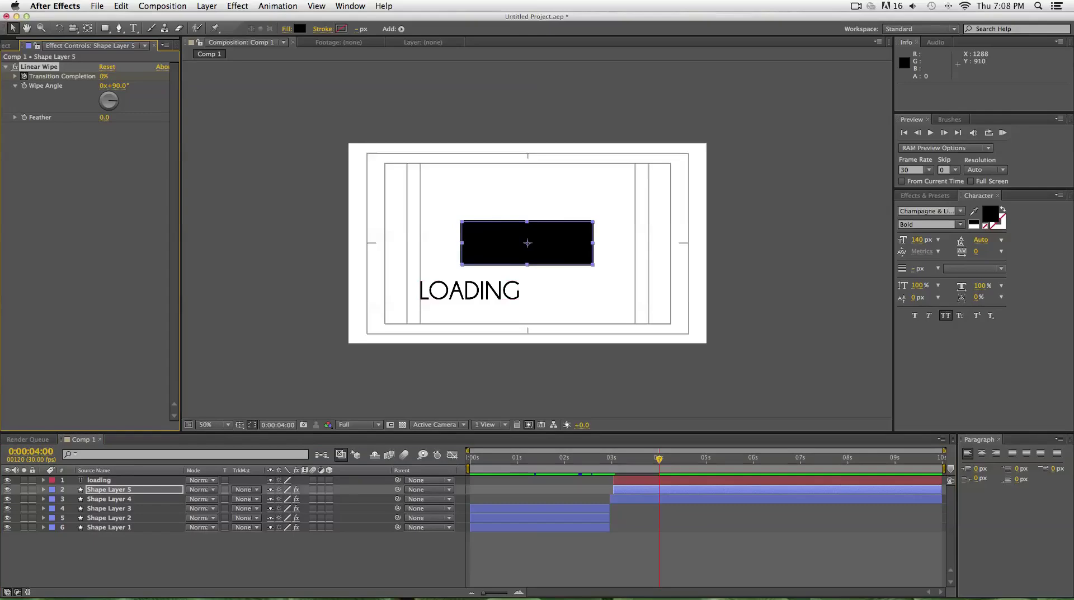
# - Examine the rectangle's linear wipe frame by frame from 0:00:03:01, stopping at 0:00:03:11
pyautogui.moveTo(659, 459); pyautogui.dragTo(613, 458)
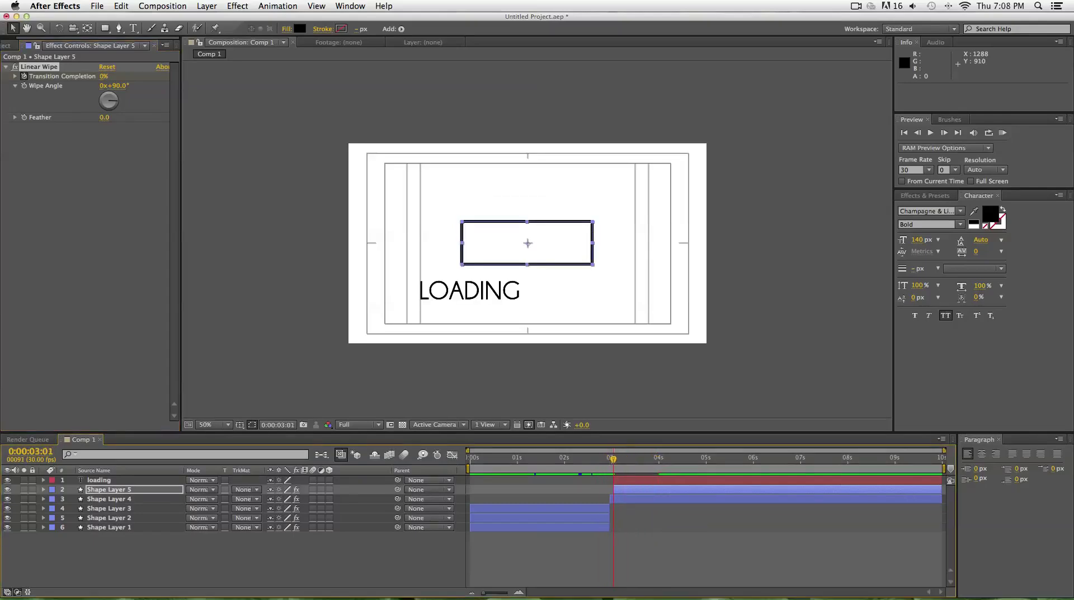
pyautogui.click(631, 480)
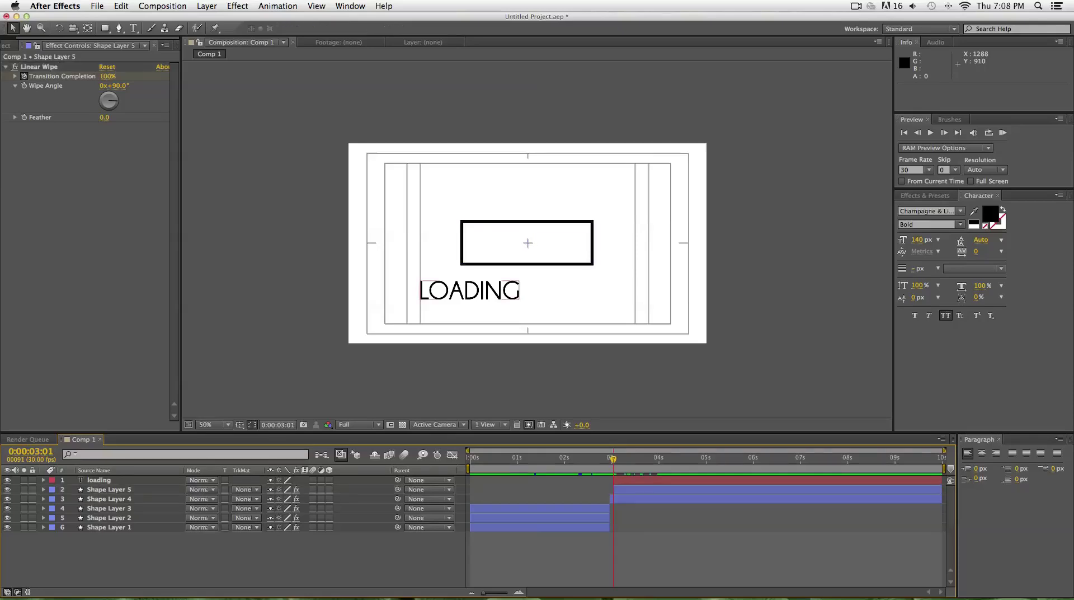
pyautogui.press('super+shift+a')
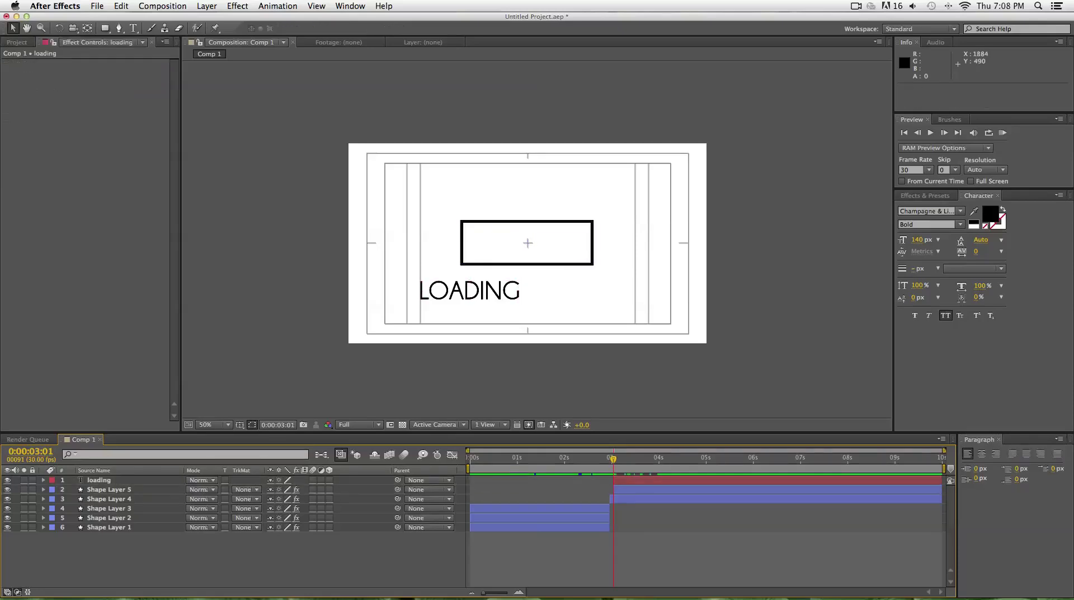
pyautogui.click(944, 133)
pyautogui.click(944, 133)
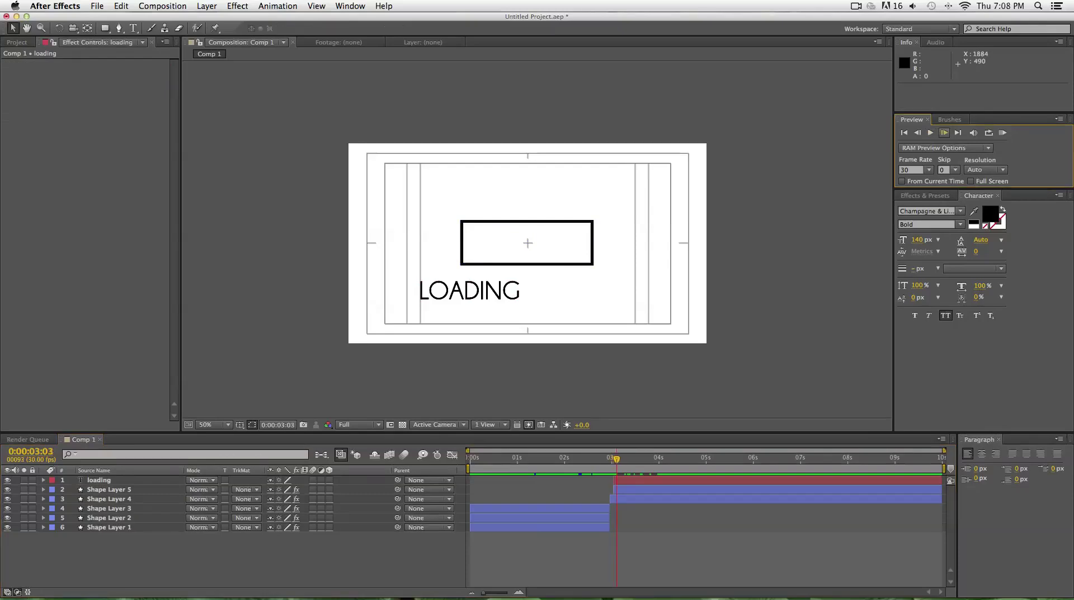
pyautogui.click(944, 132)
pyautogui.click(944, 132)
pyautogui.click(944, 132)
pyautogui.click(944, 133)
pyautogui.click(943, 132)
pyautogui.click(943, 132)
pyautogui.click(944, 133)
pyautogui.click(943, 133)
pyautogui.click(943, 132)
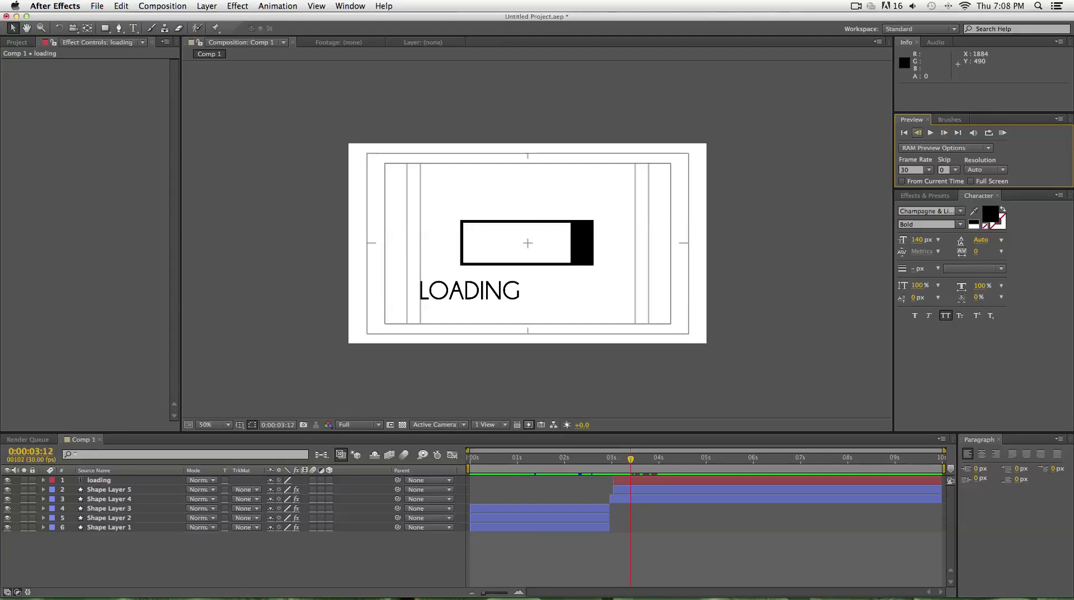
pyautogui.click(918, 133)
pyautogui.click(918, 132)
pyautogui.click(943, 132)
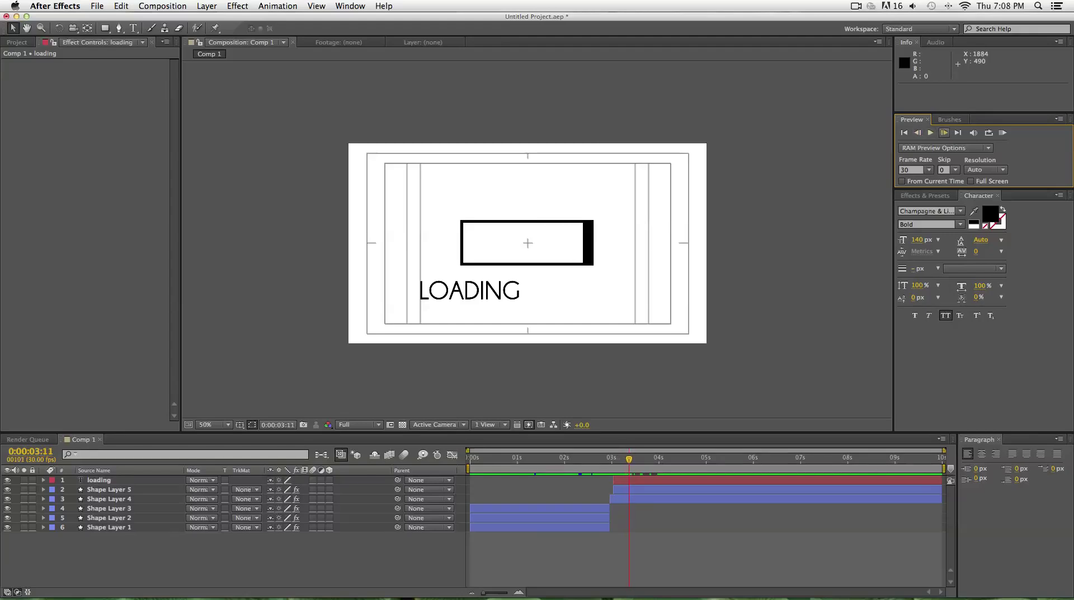
# - Add a new empty text layer above the loading layer
pyautogui.click(598, 553)
pyautogui.rightClick(296, 476)
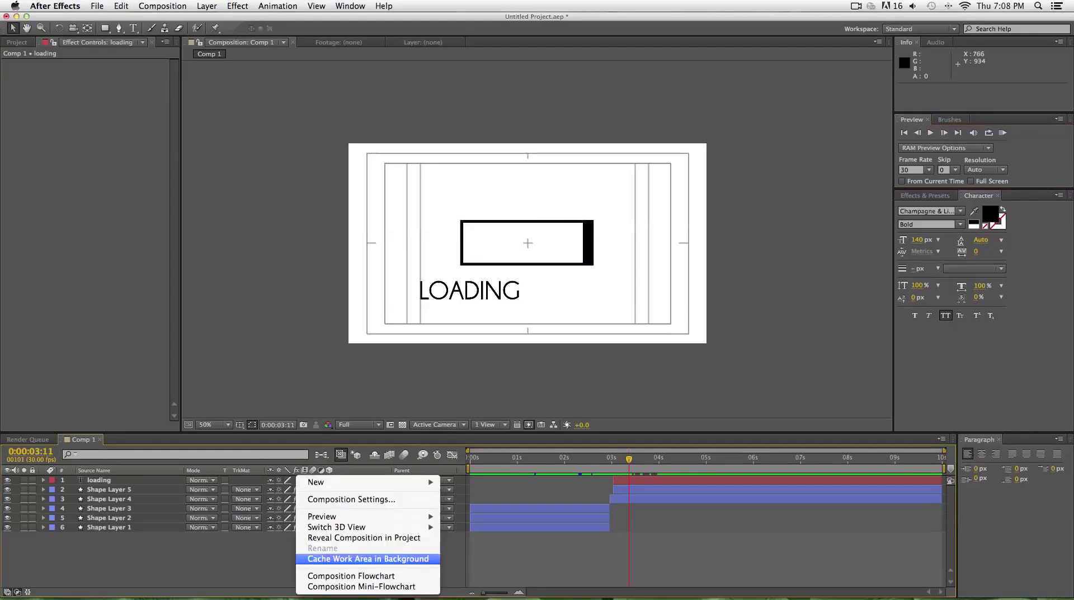
pyautogui.moveTo(336, 481)
pyautogui.click(464, 499)
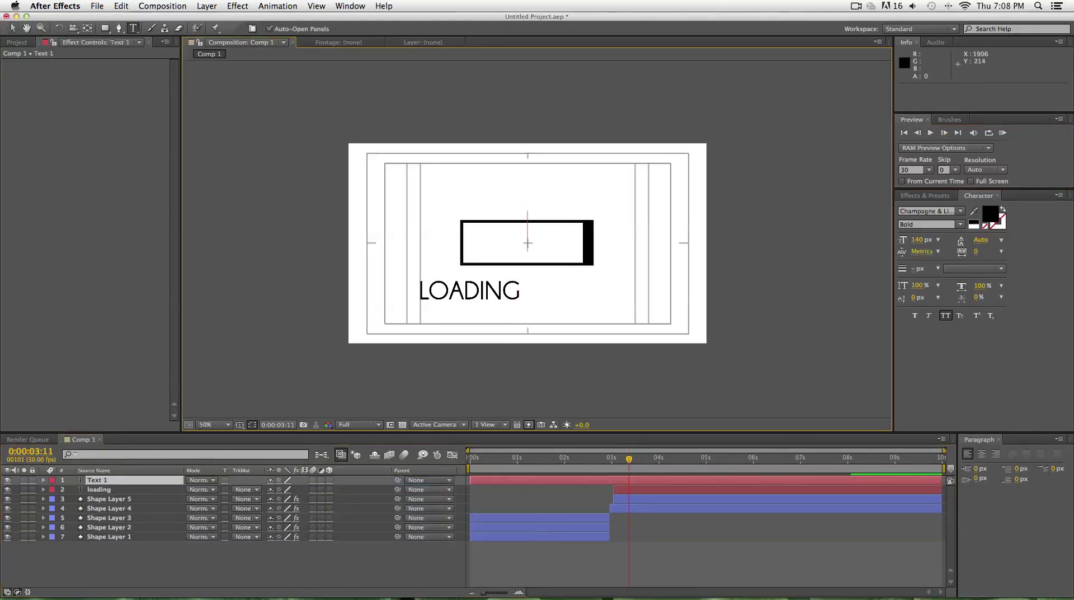
pyautogui.press('Escape')
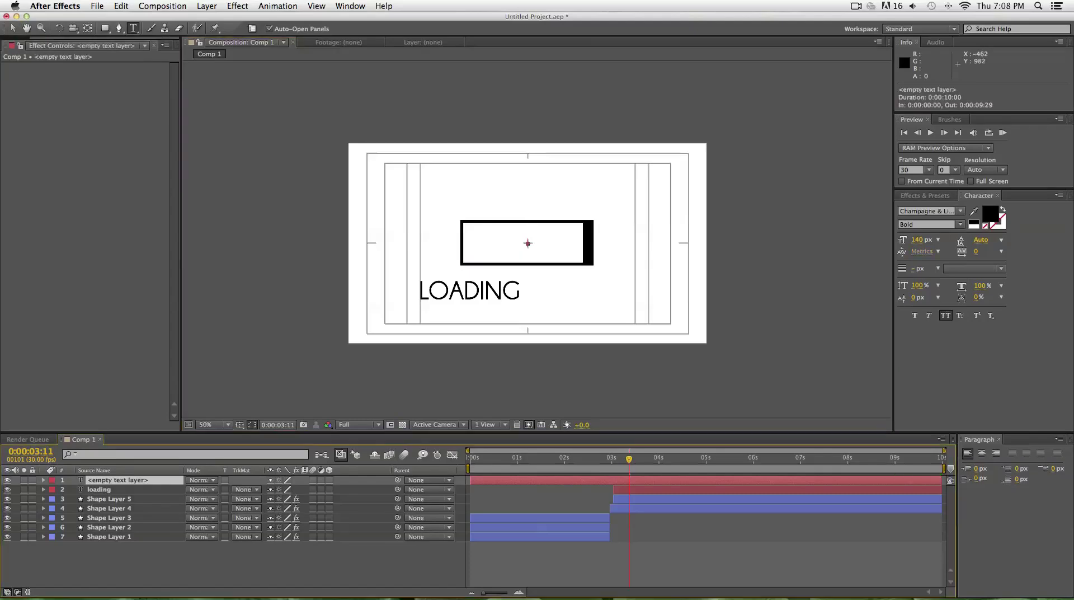
# - Trim the empty text layer to start at 0:00:03:11 and add a separate text layer with a period after LOADING
pyautogui.hotkey('alt', '[')
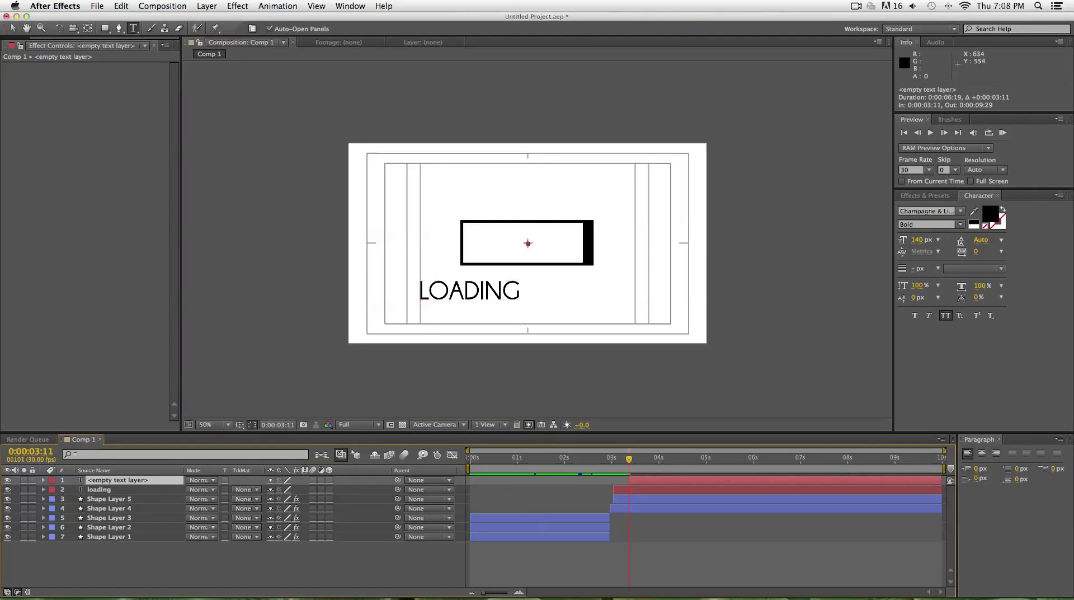
pyautogui.click(526, 296)
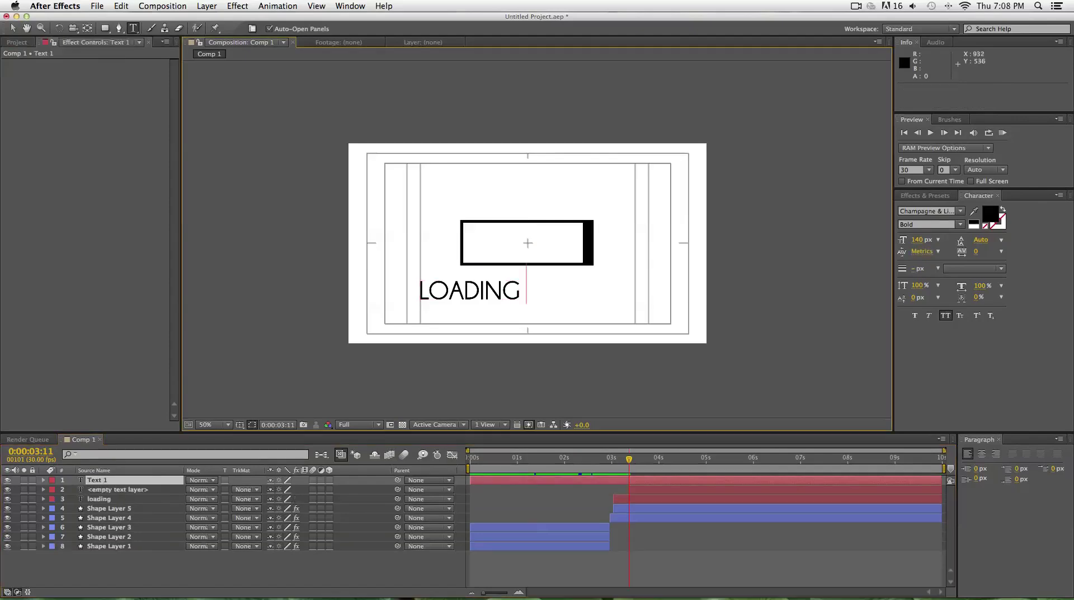
pyautogui.write('.p')
pyautogui.press('BackSpace')
# - Lower the period to the baseline of the LOADING text, setting its Position to 636.0, 565.0
pyautogui.click(97, 480)
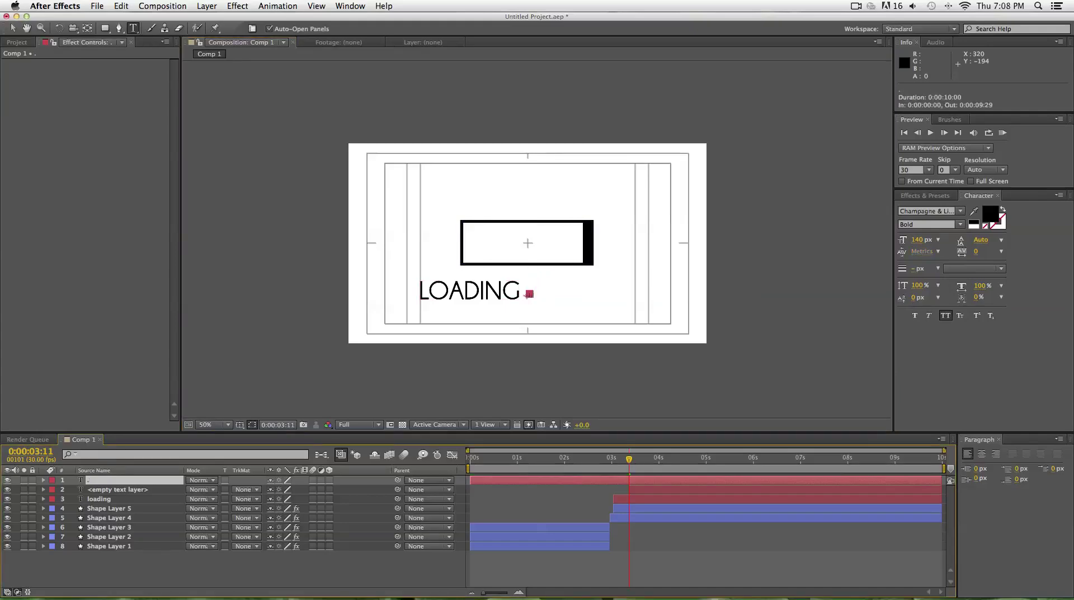
pyautogui.press('p')
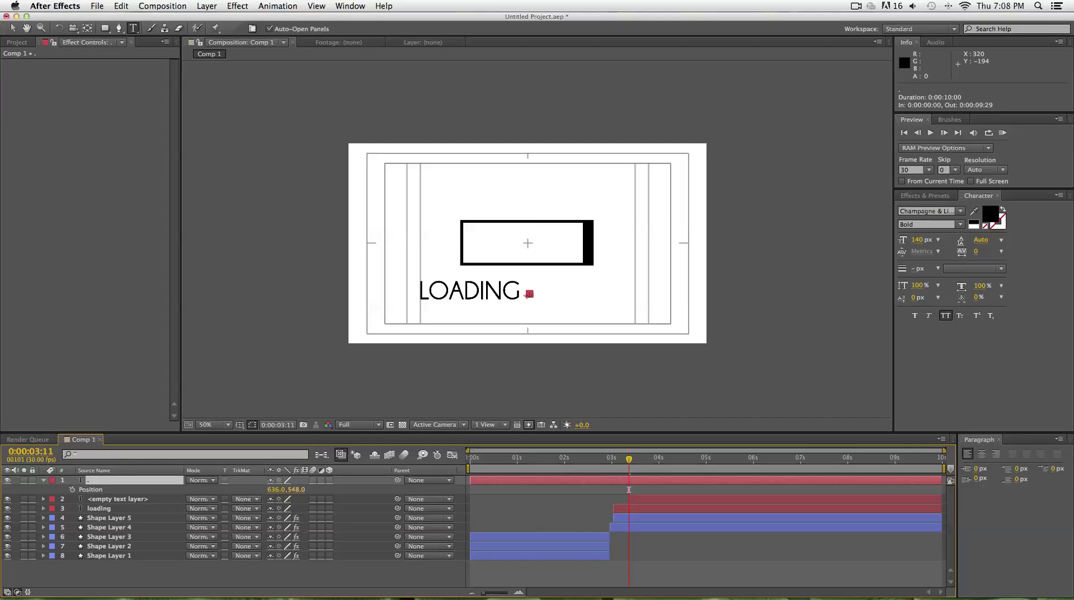
pyautogui.press('Down')
pyautogui.press('Down')
pyautogui.press('Down')
pyautogui.press('Down')
pyautogui.press('Down')
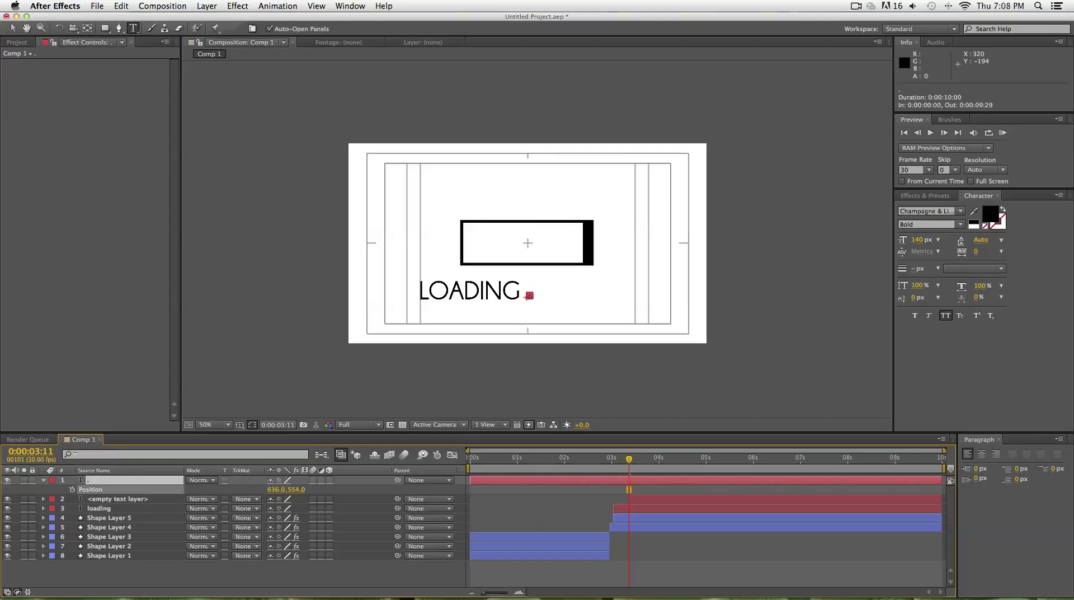
pyautogui.click(414, 573)
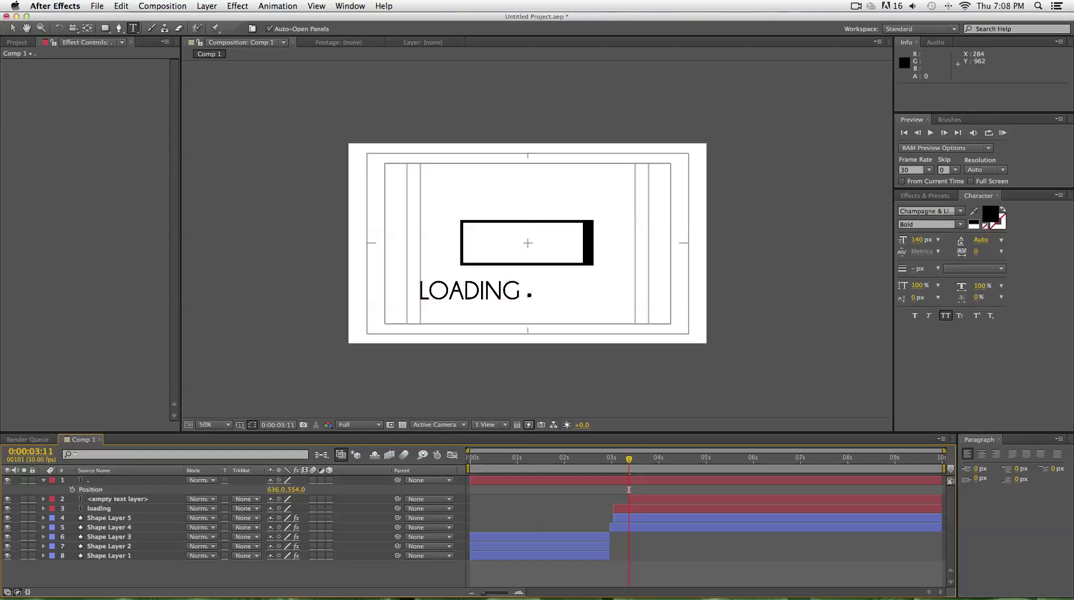
pyautogui.click(629, 490)
pyautogui.press('Down')
pyautogui.press('Down')
pyautogui.press('Down')
pyautogui.press('Down')
pyautogui.press('Down')
pyautogui.press('Down')
pyautogui.press('Down')
pyautogui.press('Down')
pyautogui.press('Down')
pyautogui.press('Down')
pyautogui.press('Down')
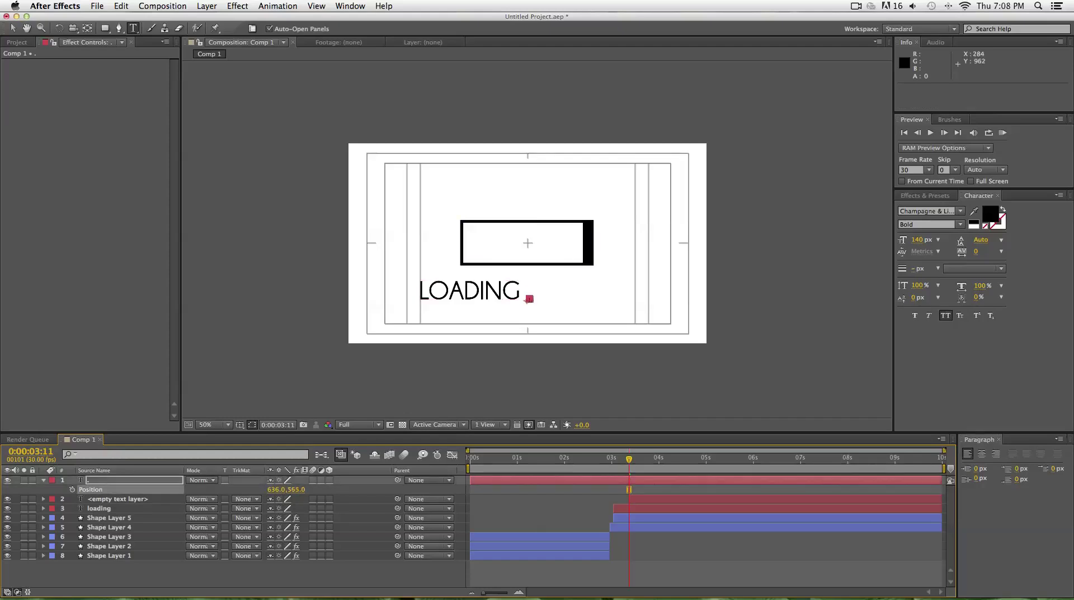
pyautogui.click(629, 489)
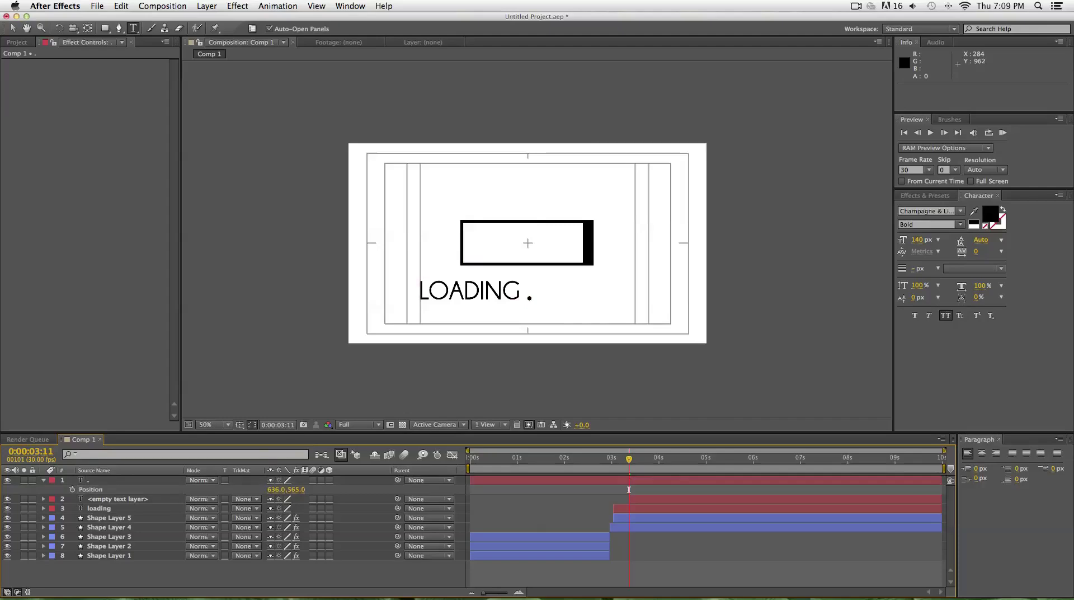
# - Trim the period layer to start at 0:00:03:11, then collapse its Position property and deselect it
pyautogui.moveTo(470, 480); pyautogui.dragTo(629, 480)
pyautogui.press('KP_0')
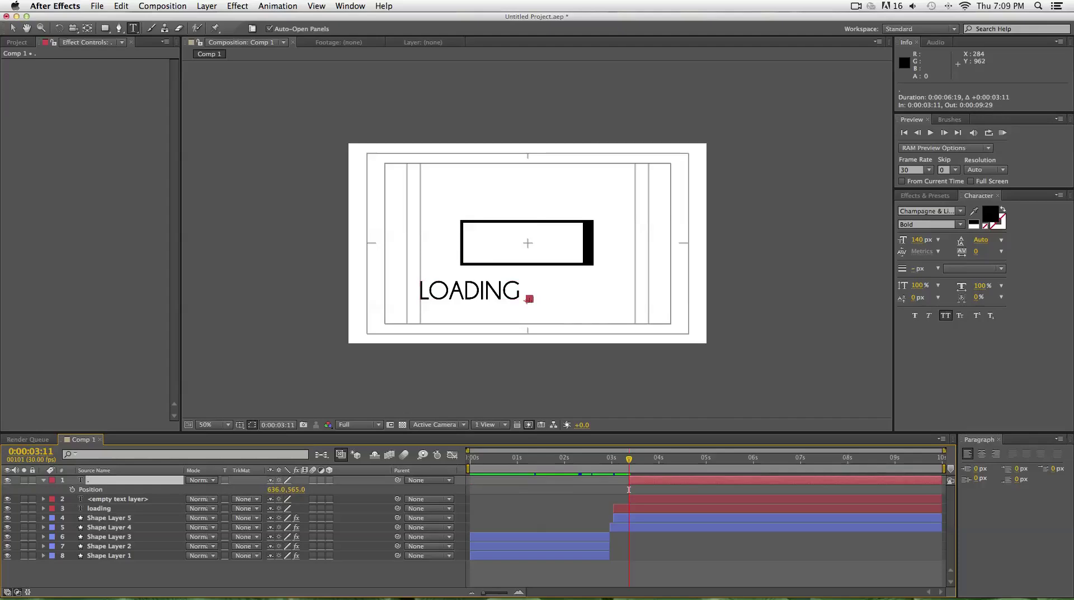
pyautogui.press('p')
pyautogui.press('super+shift+a')
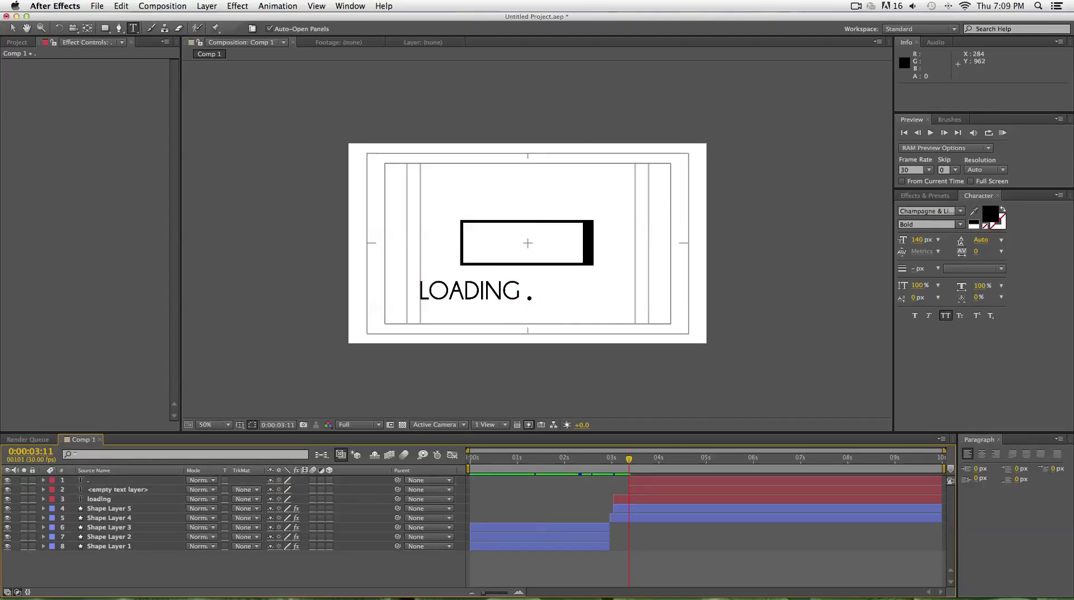
# - Examine frame by frame how the period appears around 0:00:03:11, ending back at that frame
pyautogui.press('pageup')
pyautogui.press('pageup')
pyautogui.press('pageup')
pyautogui.press('pageup')
pyautogui.press('pageup')
pyautogui.press('pagedown')
pyautogui.press('pagedown')
pyautogui.press('pagedown')
pyautogui.press('pagedown')
pyautogui.press('pagedown')
pyautogui.press('pagedown')
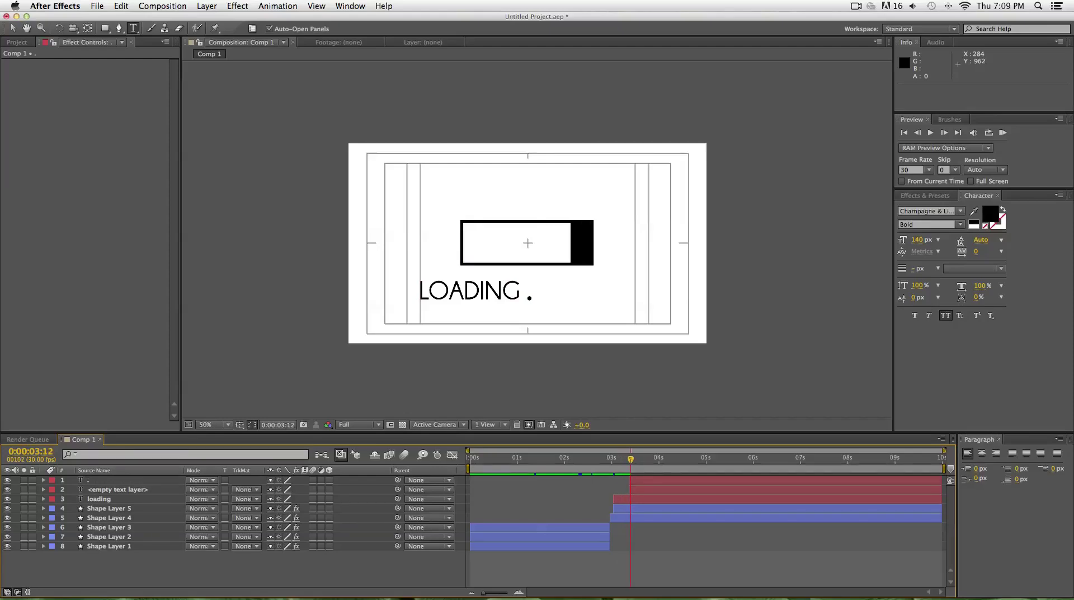
pyautogui.press('pageup')
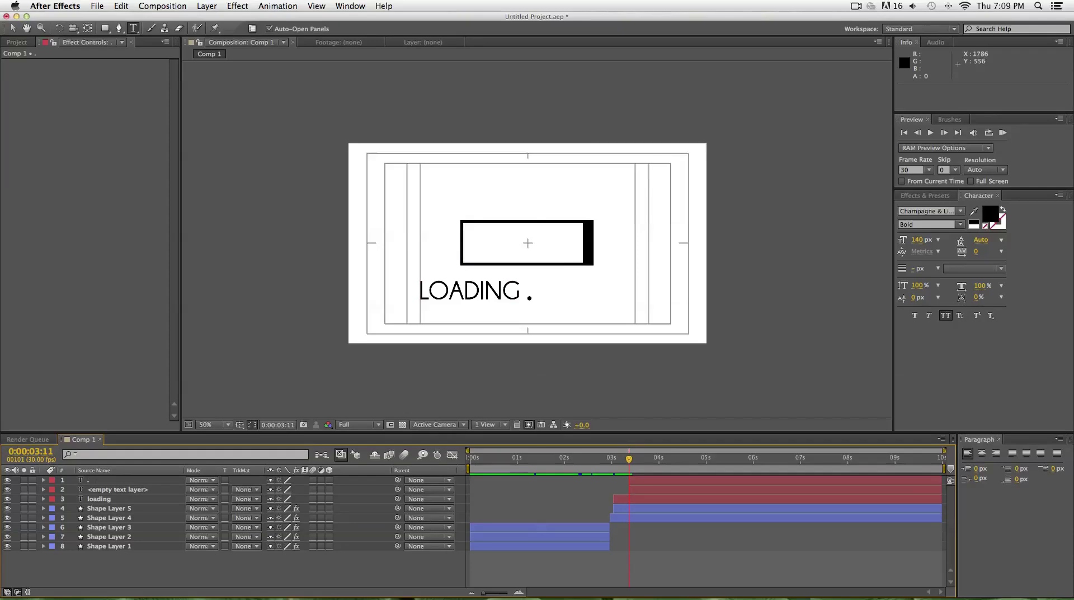
# - Move the current time four frames past the period's start, to 0:00:03:15
pyautogui.click(944, 132)
pyautogui.click(944, 132)
pyautogui.click(944, 132)
pyautogui.click(944, 132)
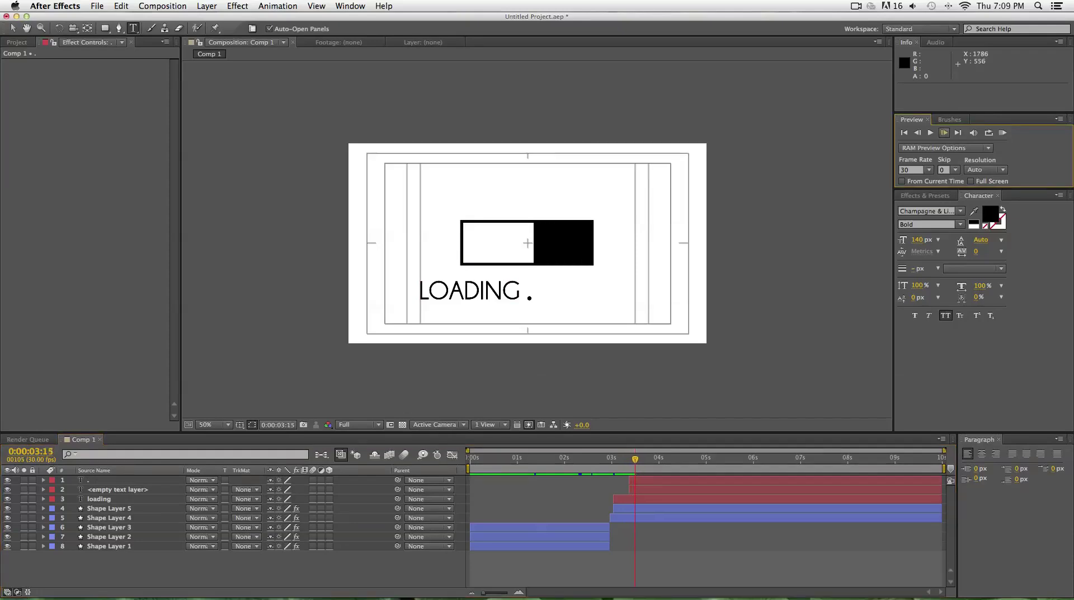
pyautogui.click(943, 133)
pyautogui.click(944, 133)
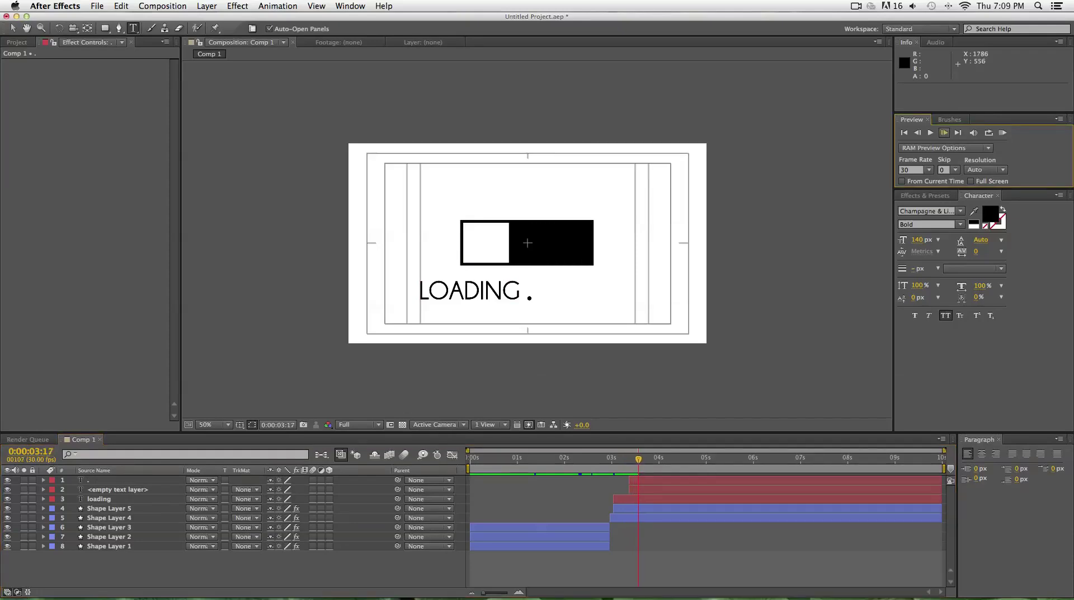
pyautogui.click(917, 133)
pyautogui.click(917, 132)
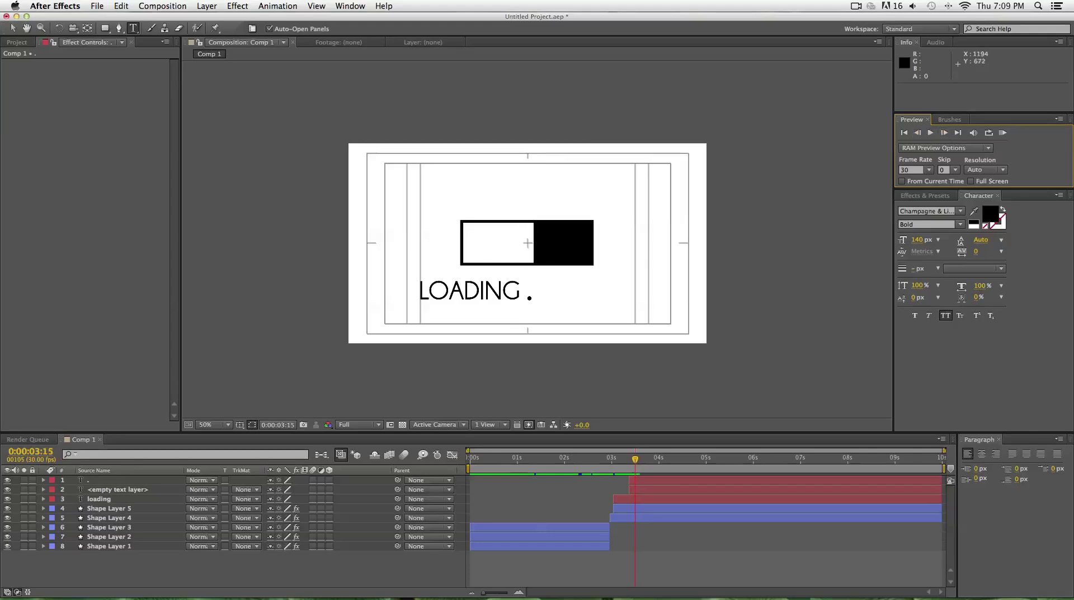
# - Add a new text layer containing "." to the right of the first dot after LOADING
pyautogui.rightClick(198, 476)
pyautogui.moveTo(252, 482)
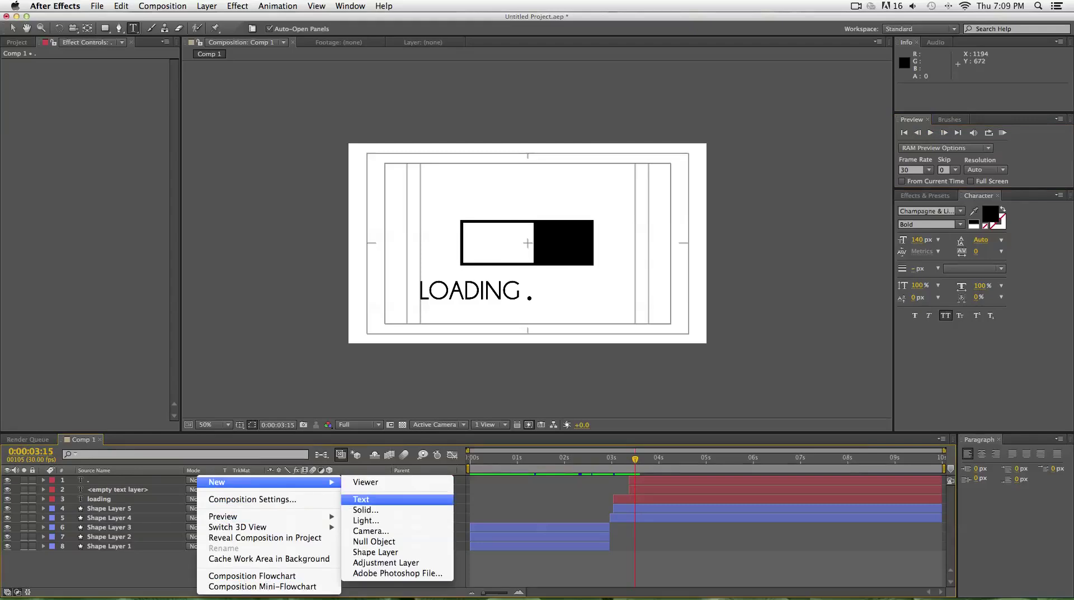
pyautogui.click(369, 498)
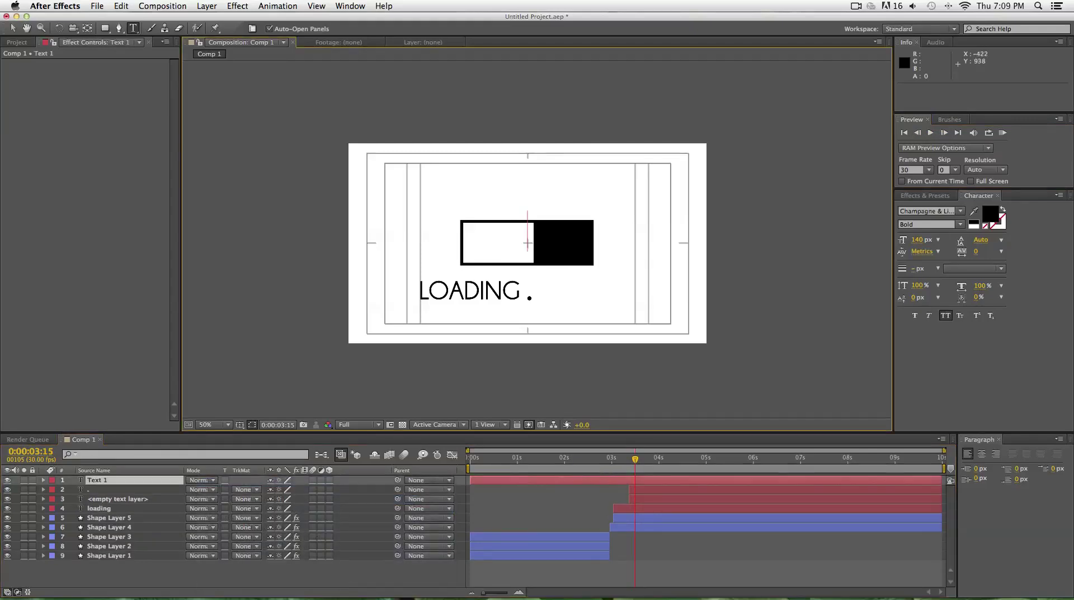
pyautogui.click(128, 480)
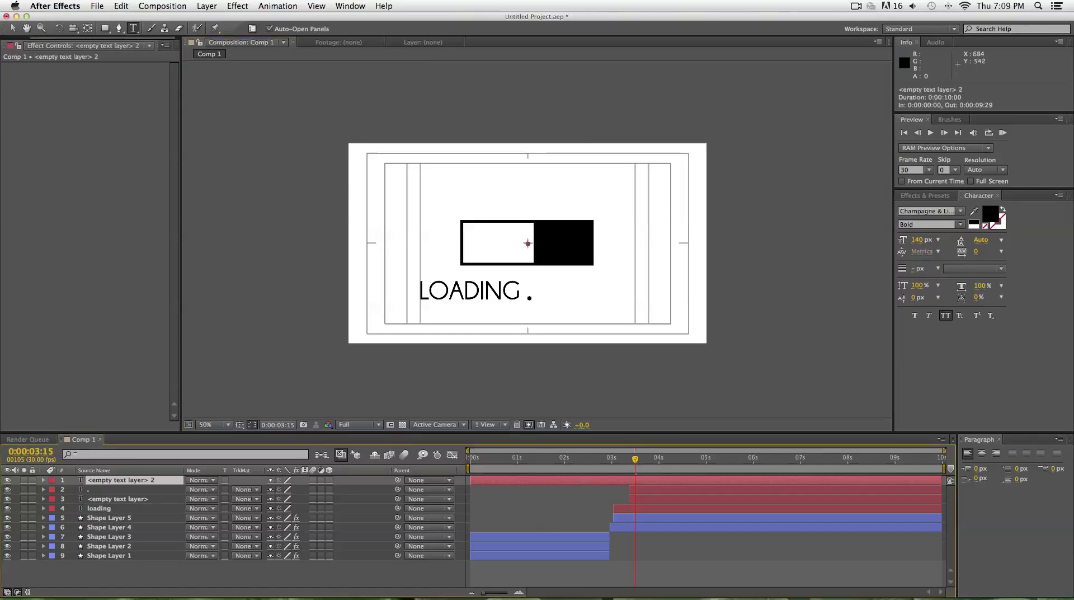
pyautogui.click(539, 296)
pyautogui.write('.')
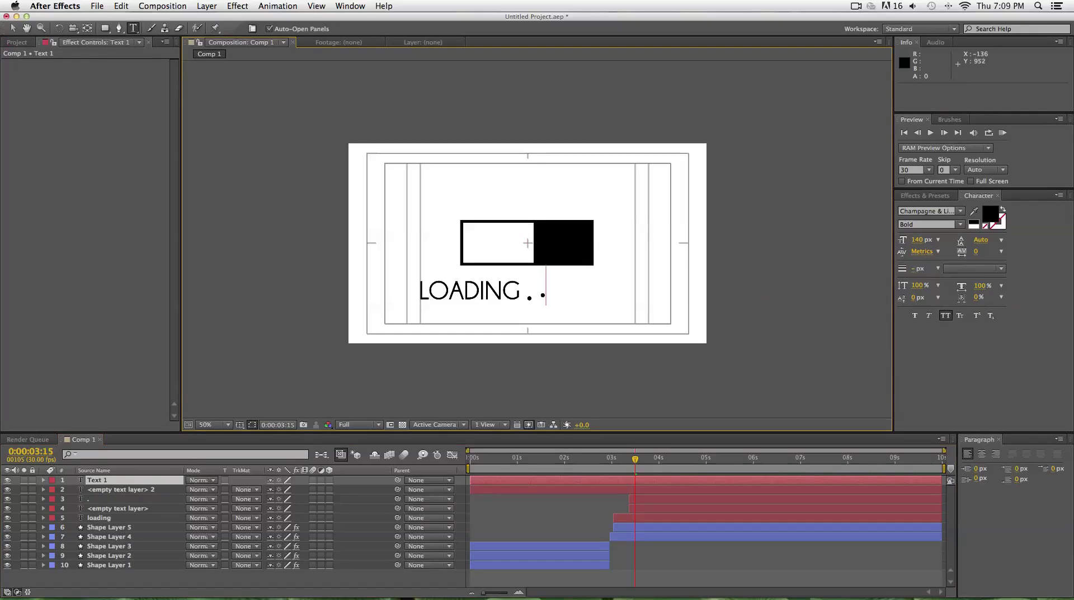
pyautogui.write('P')
pyautogui.press('BackSpace')
# - Check the first dot's position and align the second dot with it by setting its vertical position to 565
pyautogui.click(130, 498)
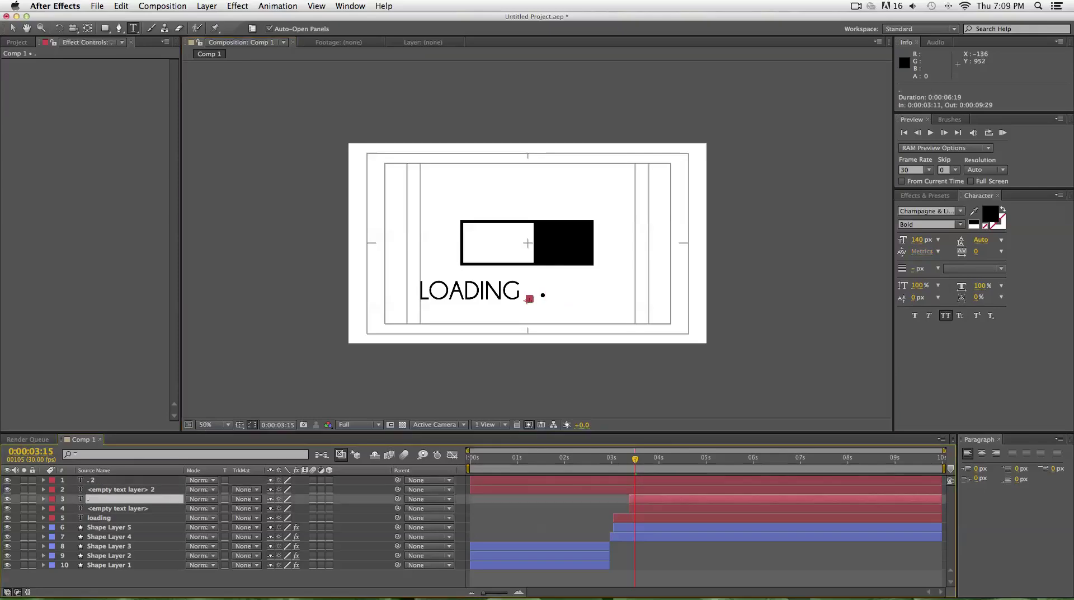
pyautogui.press('p')
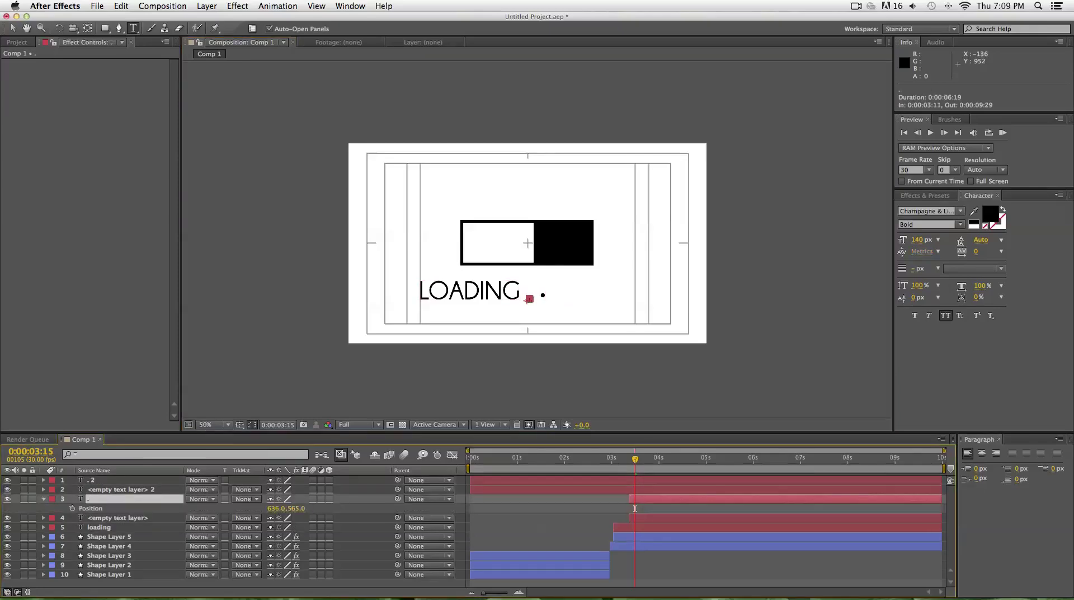
pyautogui.click(297, 507)
pyautogui.press('Return')
pyautogui.press('p')
pyautogui.click(635, 480)
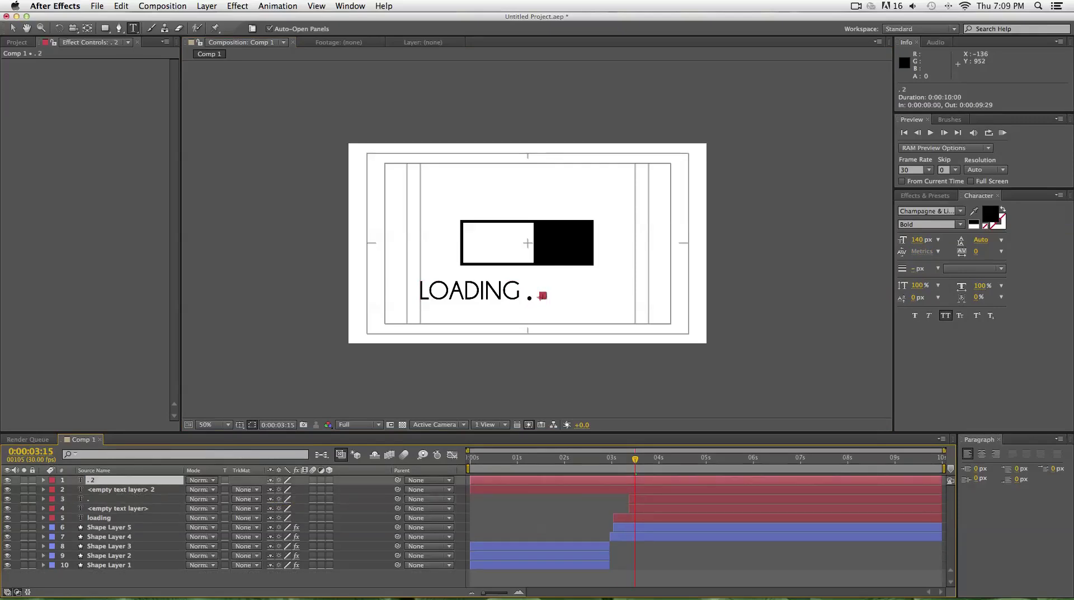
pyautogui.press('p')
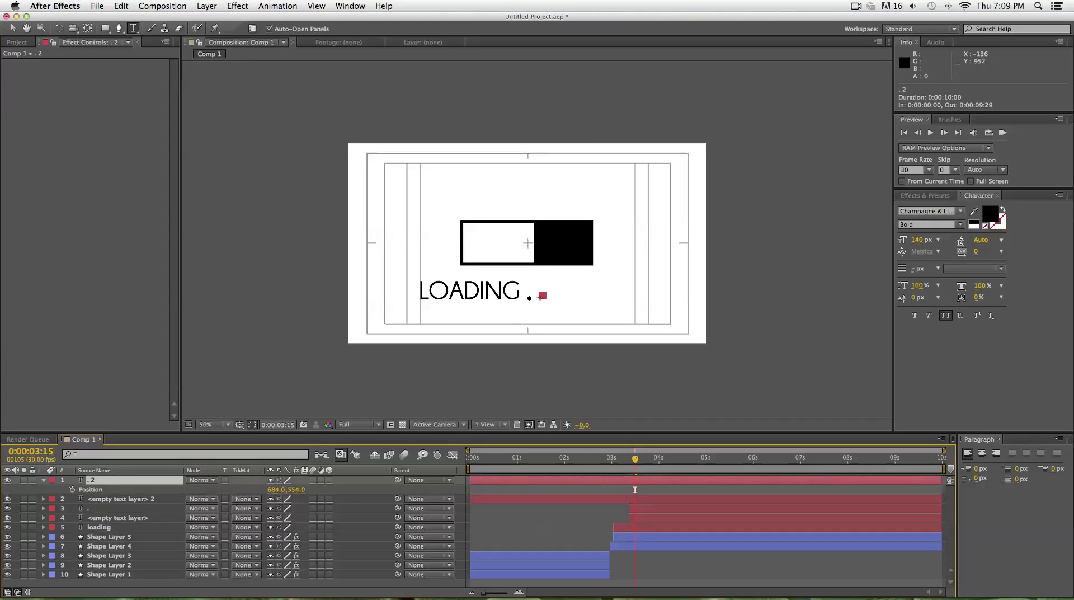
pyautogui.press('Tab')
pyautogui.write('565')
pyautogui.press('Return')
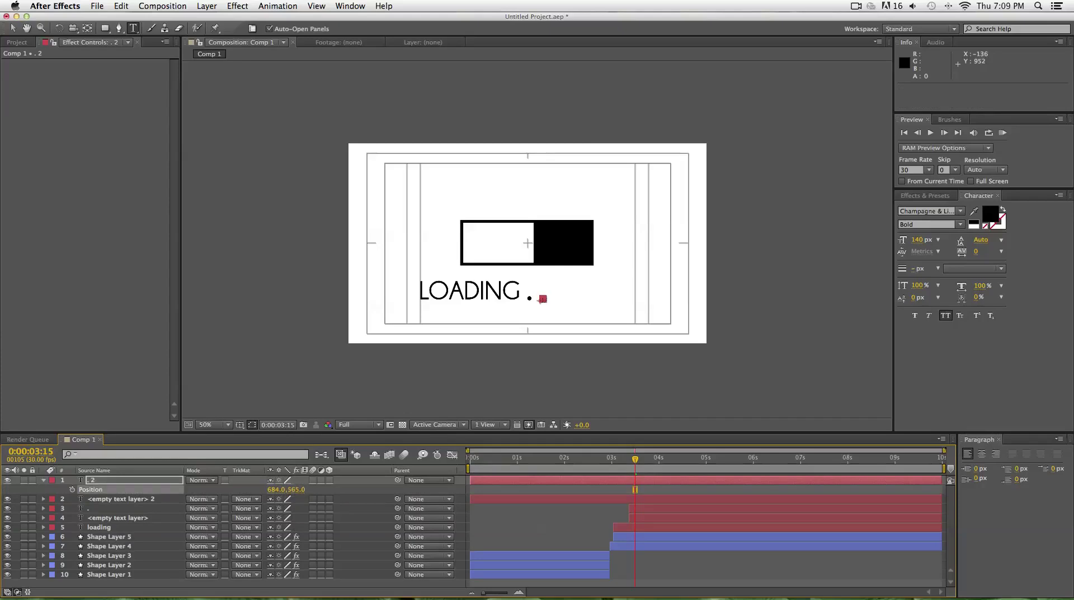
pyautogui.press('super+shift+a')
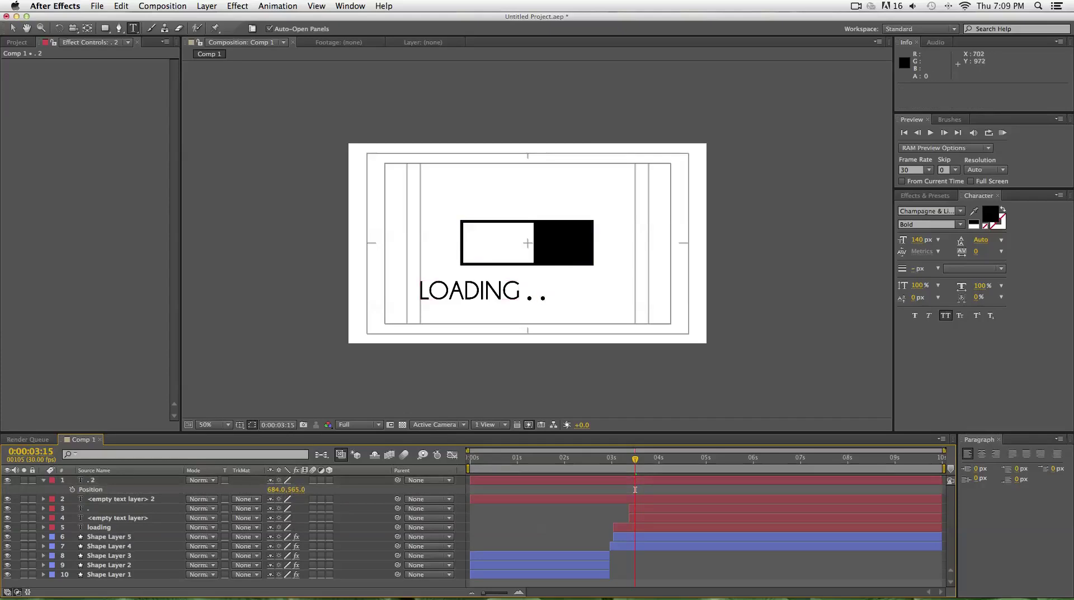
pyautogui.click(635, 489)
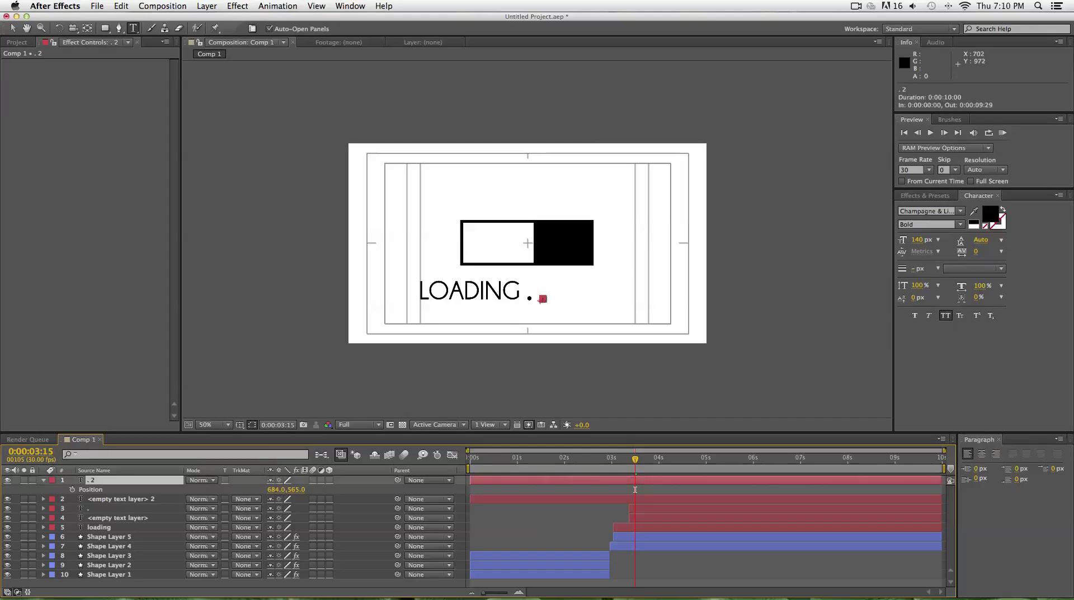
pyautogui.press('p')
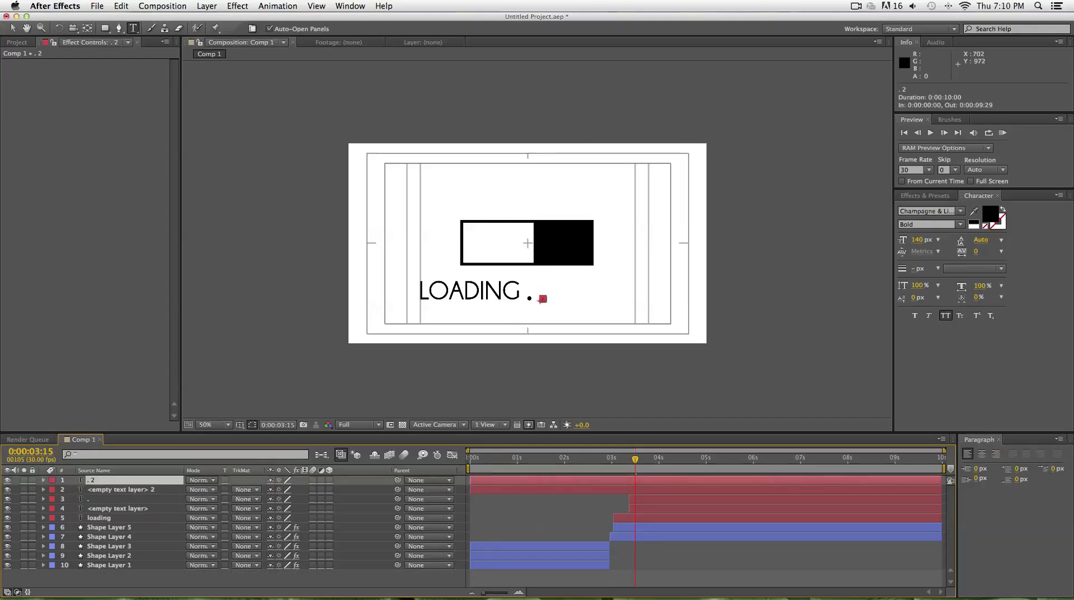
# - Delete both empty text layers and trim the second dot's layer so it starts at 0:00:03:15
pyautogui.click(635, 489)
pyautogui.press('Delete')
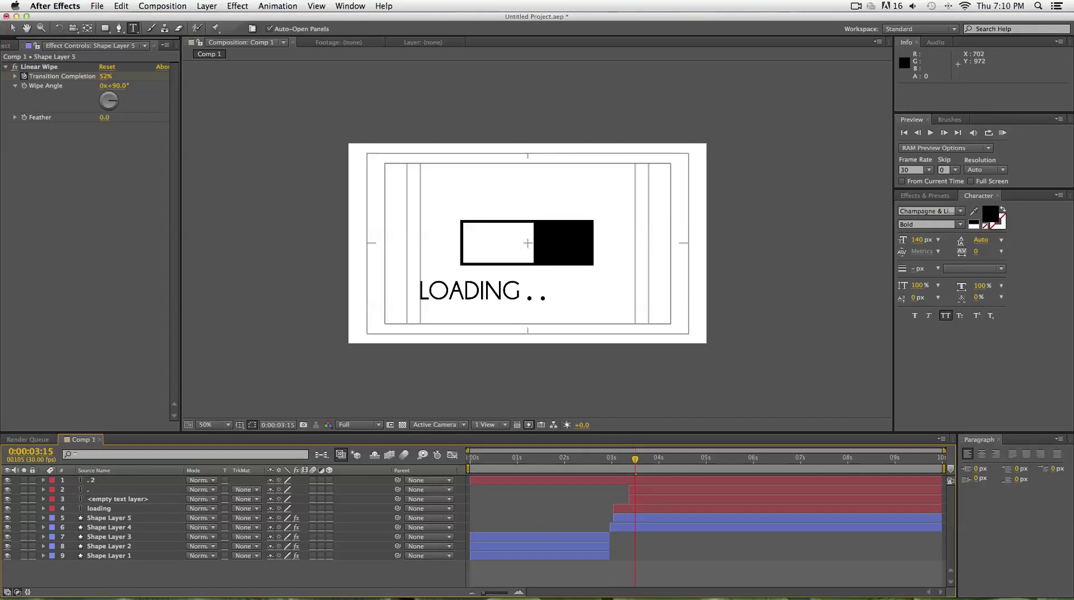
pyautogui.click(117, 498)
pyautogui.press('Delete')
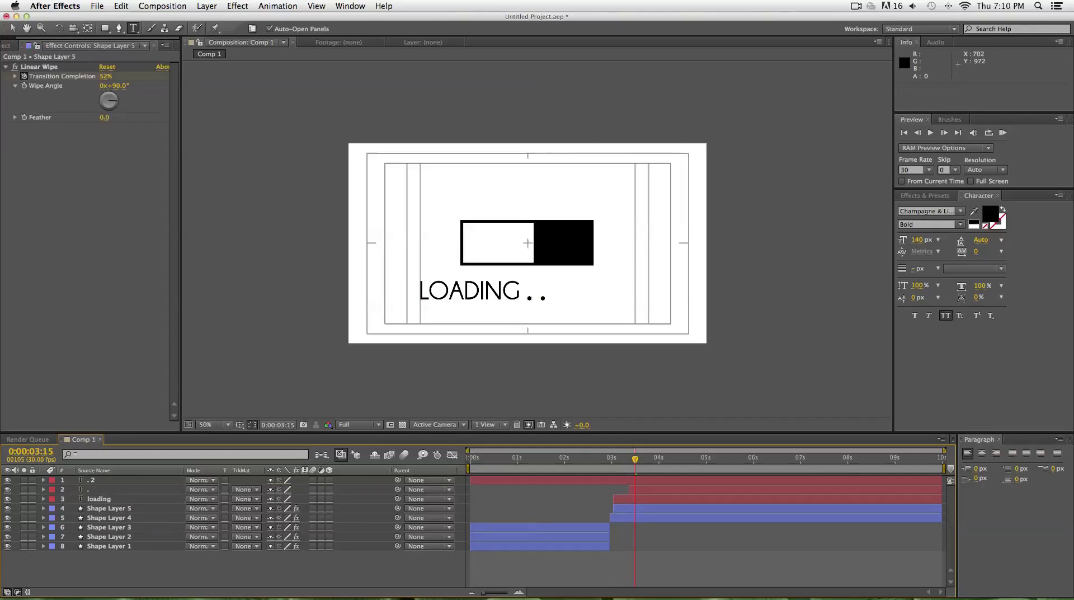
pyautogui.moveTo(470, 480); pyautogui.dragTo(635, 480)
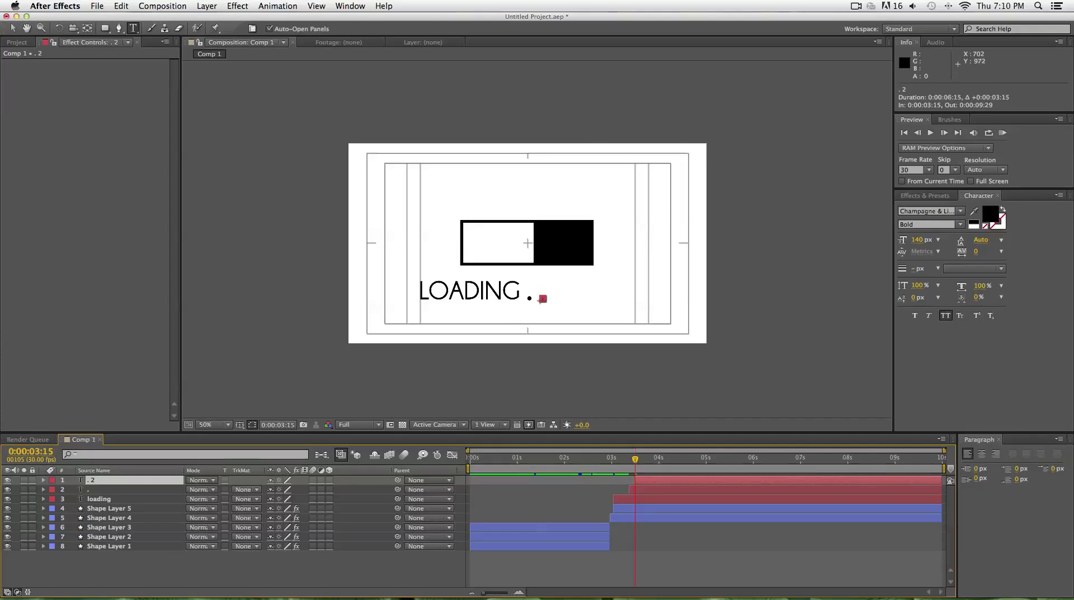
pyautogui.click(627, 566)
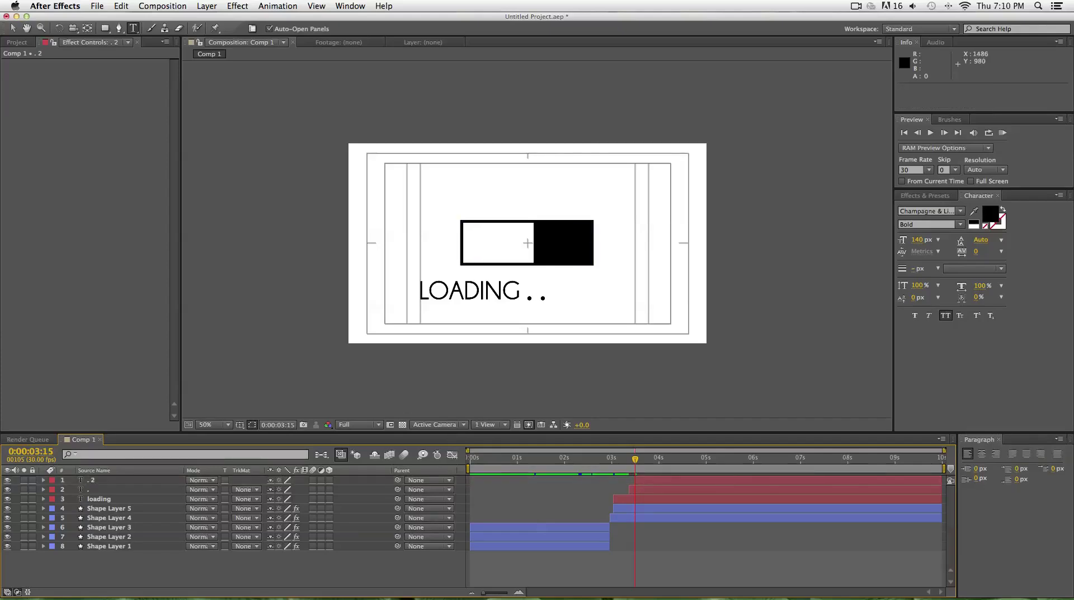
# - Advance the current time frame by frame to 0:00:03:21
pyautogui.click(943, 133)
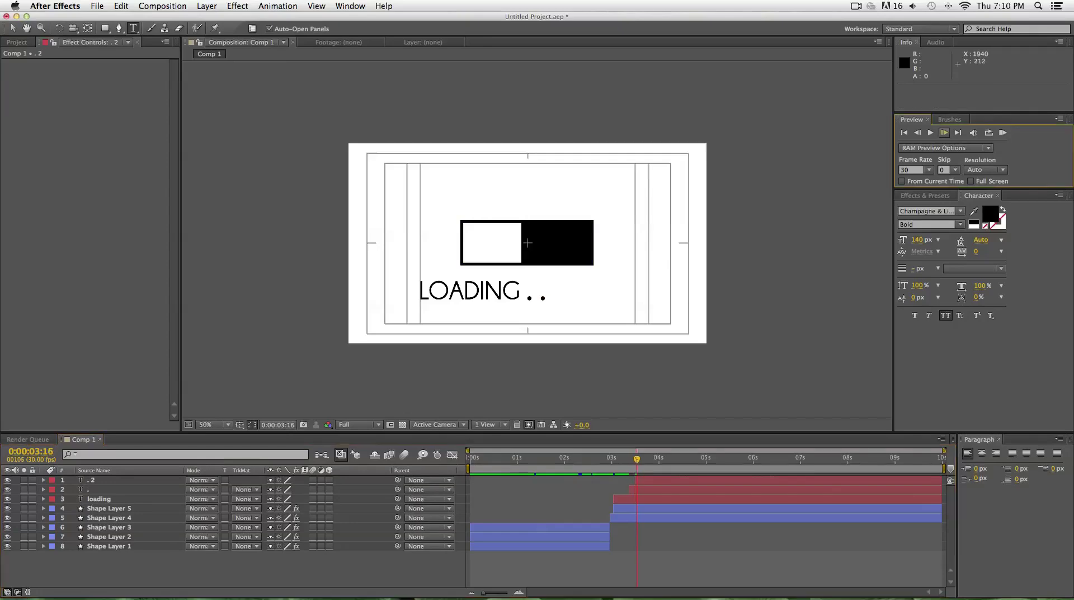
pyautogui.click(944, 133)
pyautogui.click(944, 133)
pyautogui.click(944, 133)
pyautogui.click(944, 132)
pyautogui.click(944, 133)
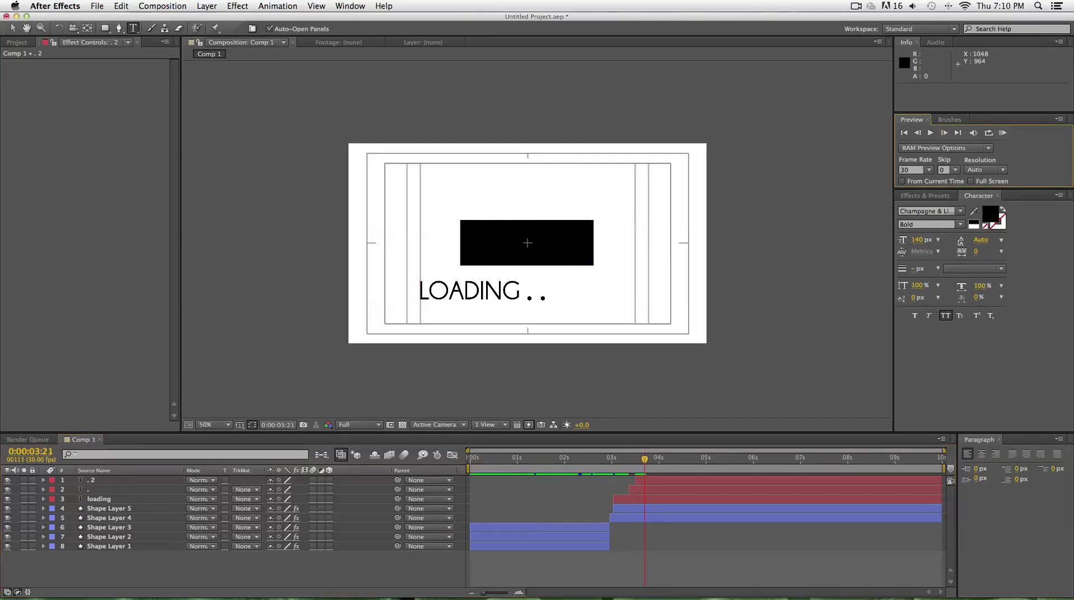
# - Add another text layer containing "." to the right of the second dot after LOADING
pyautogui.rightClick(159, 477)
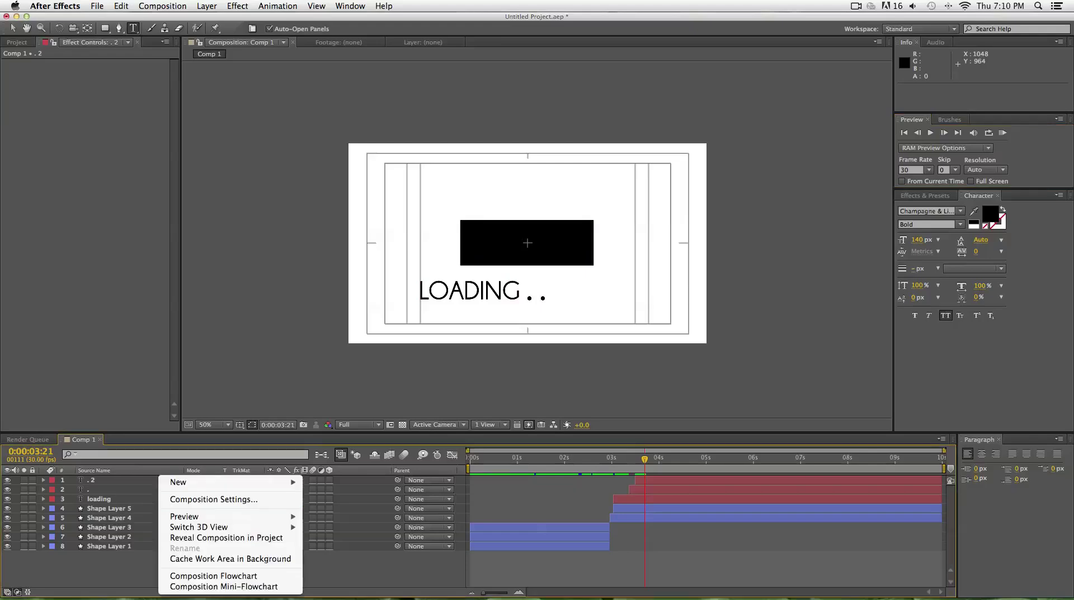
pyautogui.moveTo(224, 482)
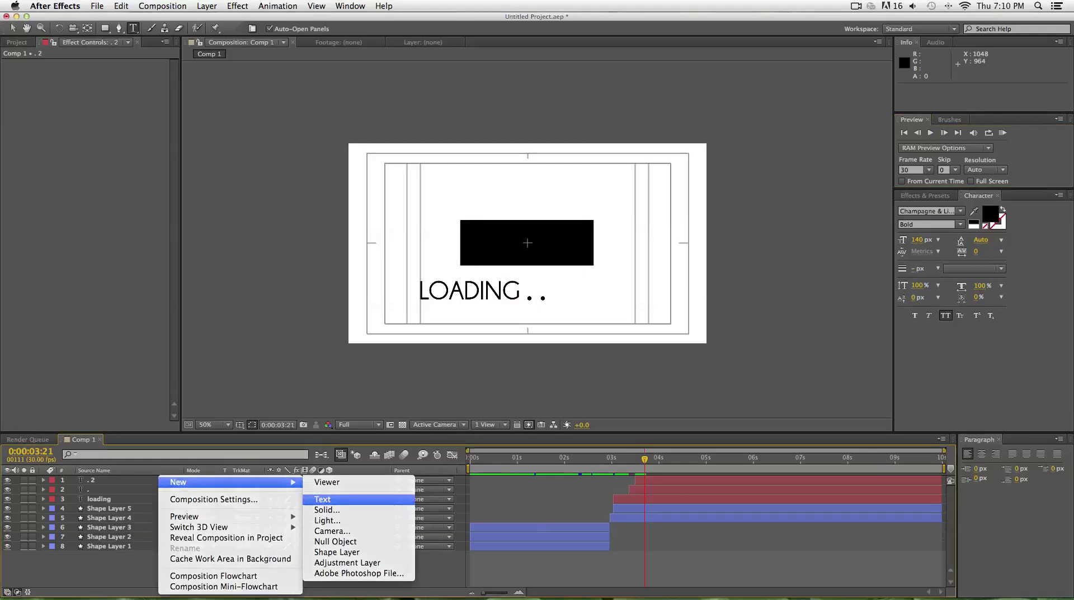
pyautogui.click(324, 499)
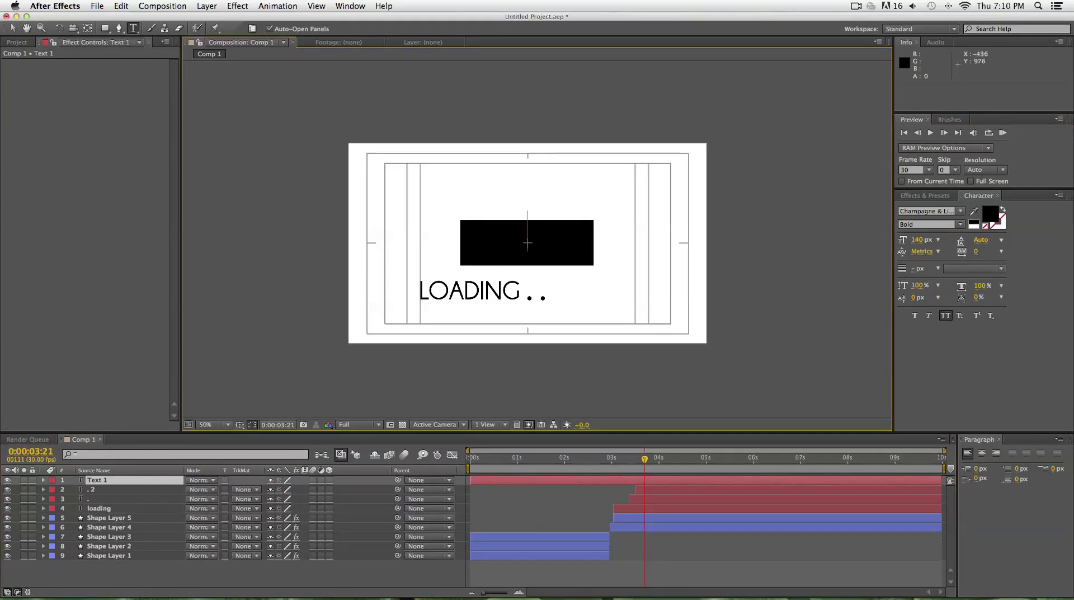
pyautogui.click(124, 480)
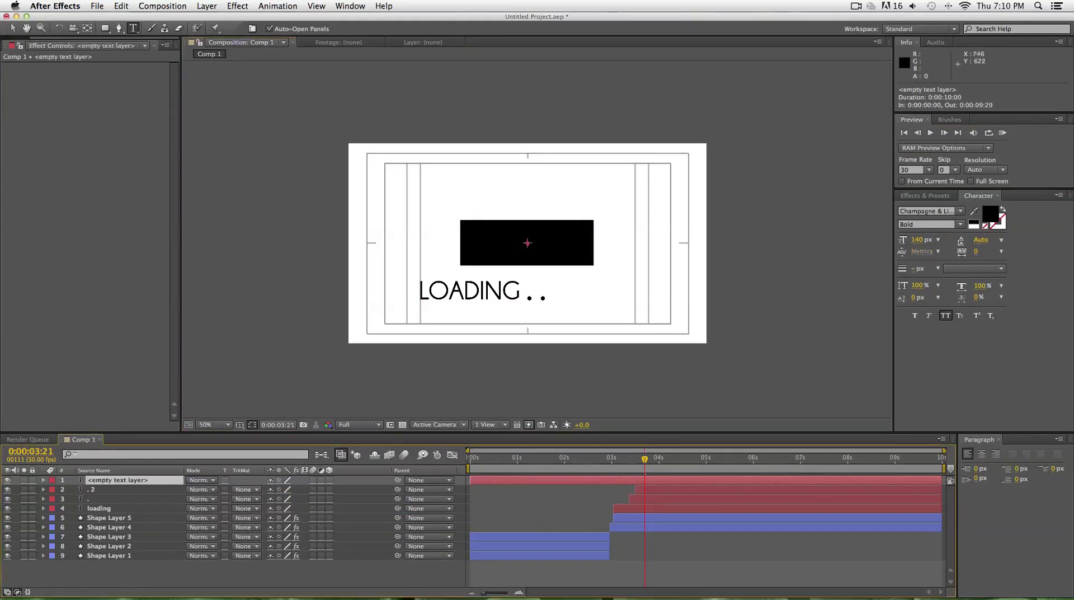
pyautogui.click(554, 300)
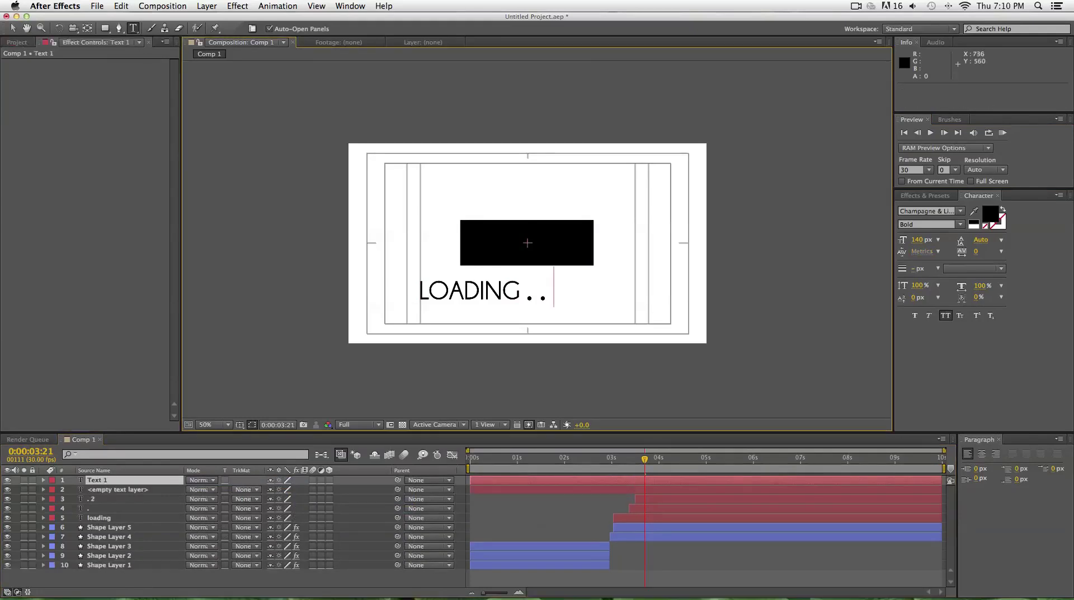
pyautogui.write('.')
pyautogui.press('BackSpace')
pyautogui.press('BackSpace')
pyautogui.write('.')
pyautogui.press('KP_Enter')
# - Set the third dot's vertical position to 565 so it lines up with the other dots
pyautogui.press('p')
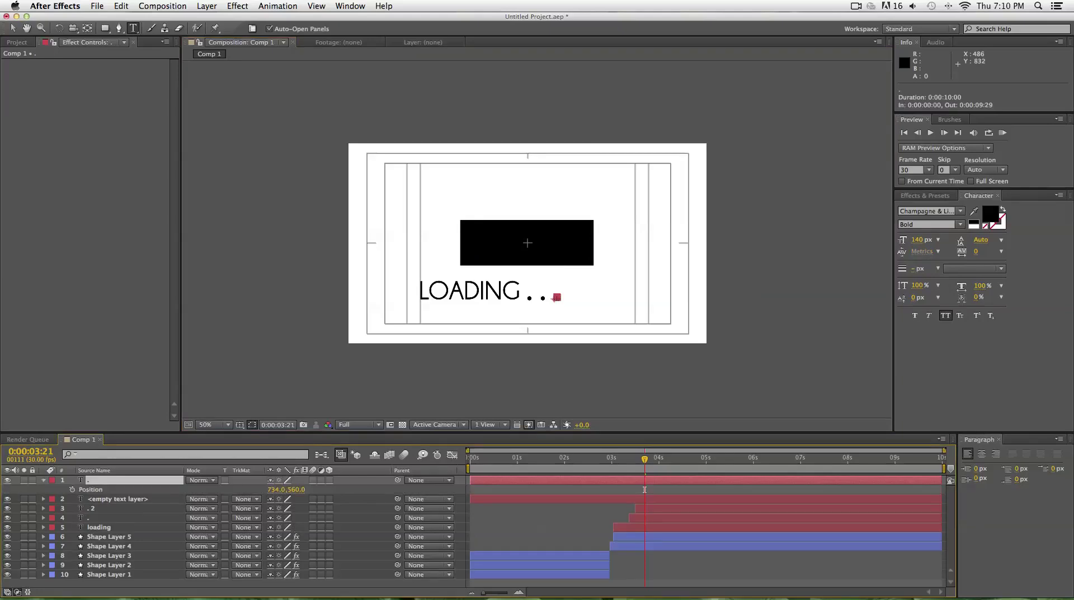
pyautogui.click(297, 489)
pyautogui.write('565')
pyautogui.press('Return')
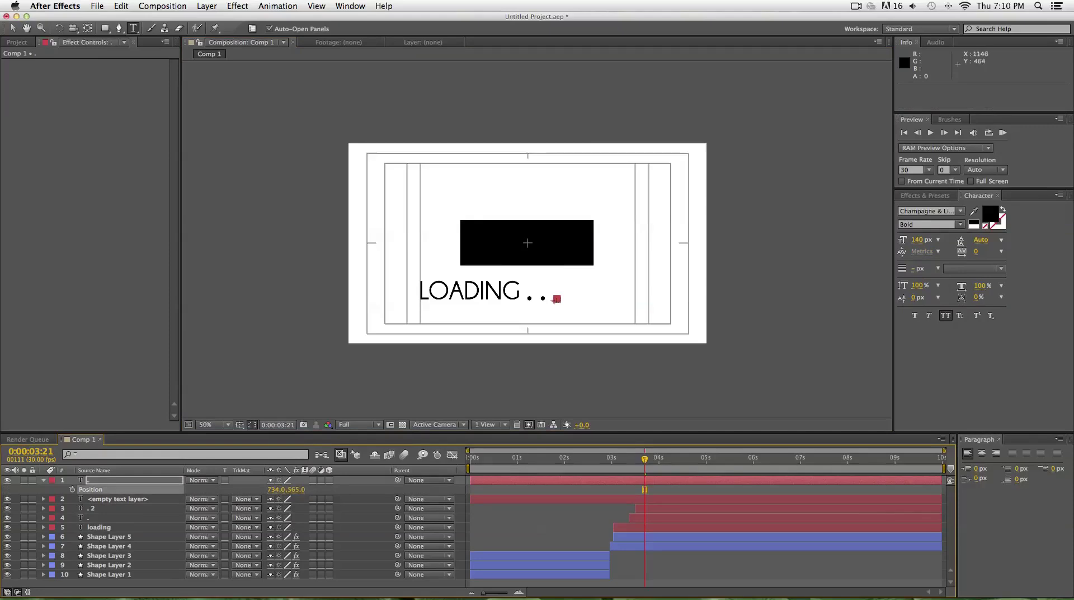
pyautogui.click(644, 489)
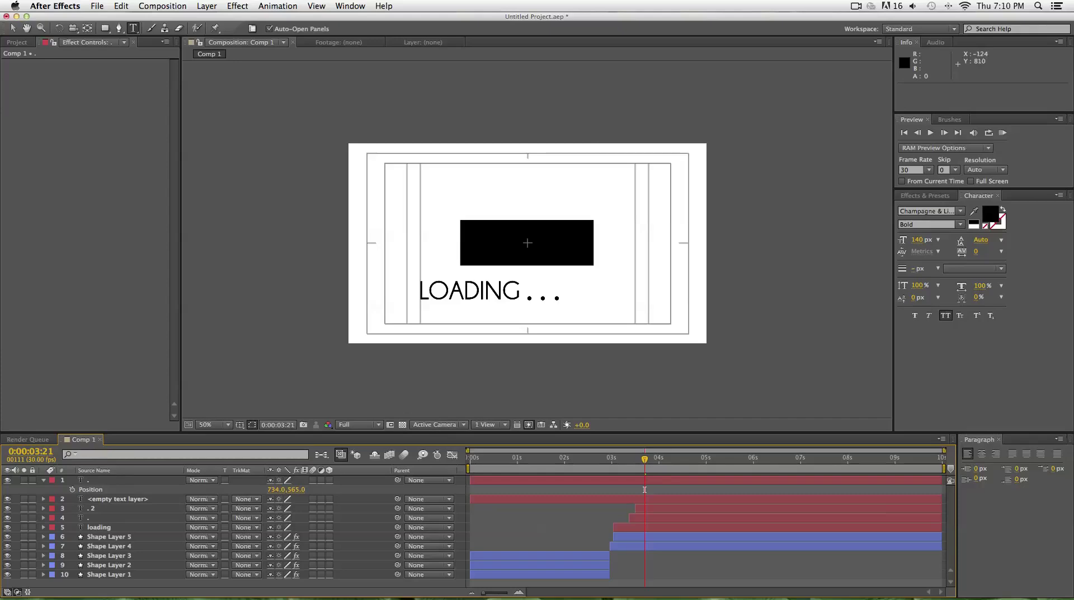
# - Trim the third dot's layer to start at 0:00:03:21 and delete the leftover empty text layer
pyautogui.moveTo(471, 480); pyautogui.dragTo(639, 480)
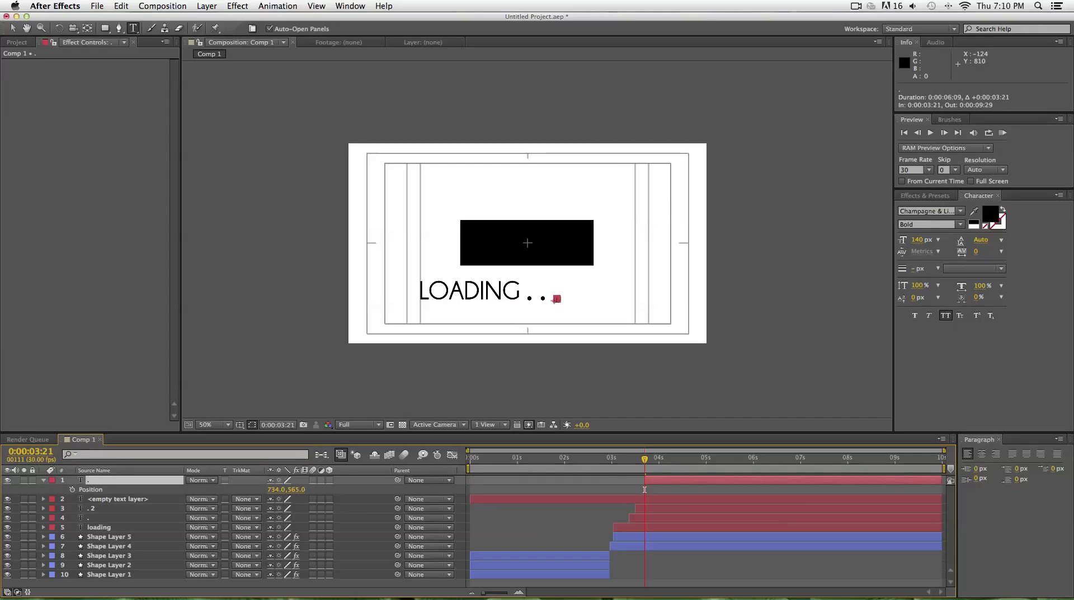
pyautogui.press('super+Down')
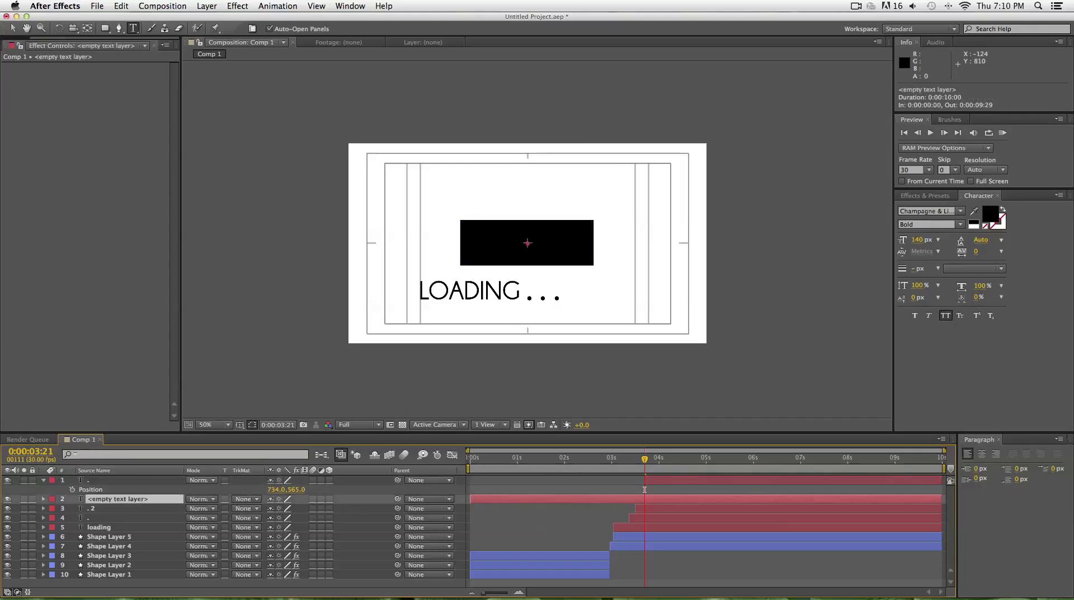
pyautogui.press('Delete')
pyautogui.press('super+Up')
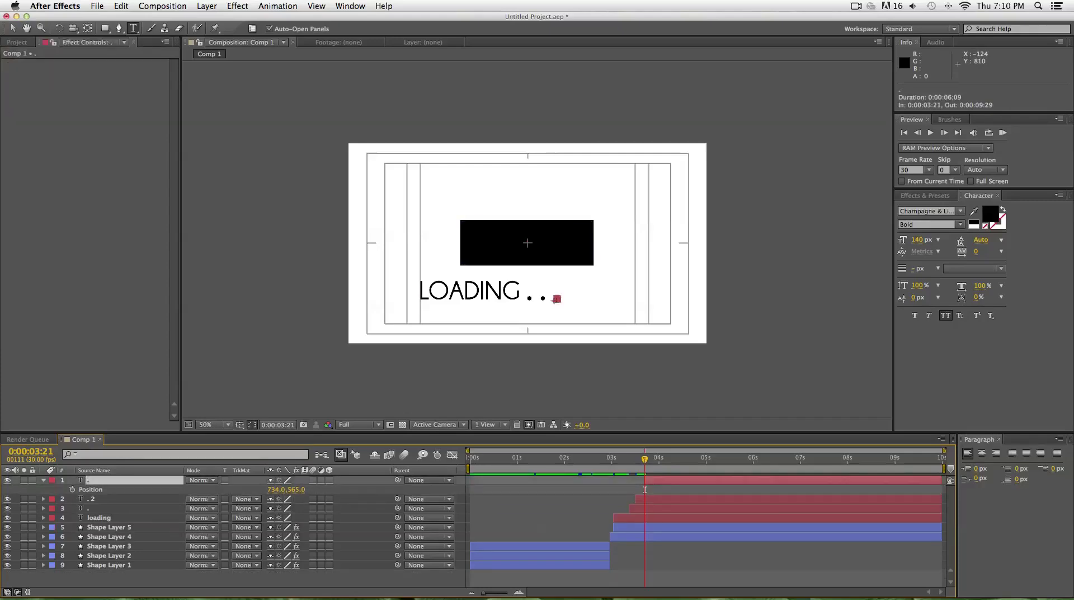
pyautogui.press('p')
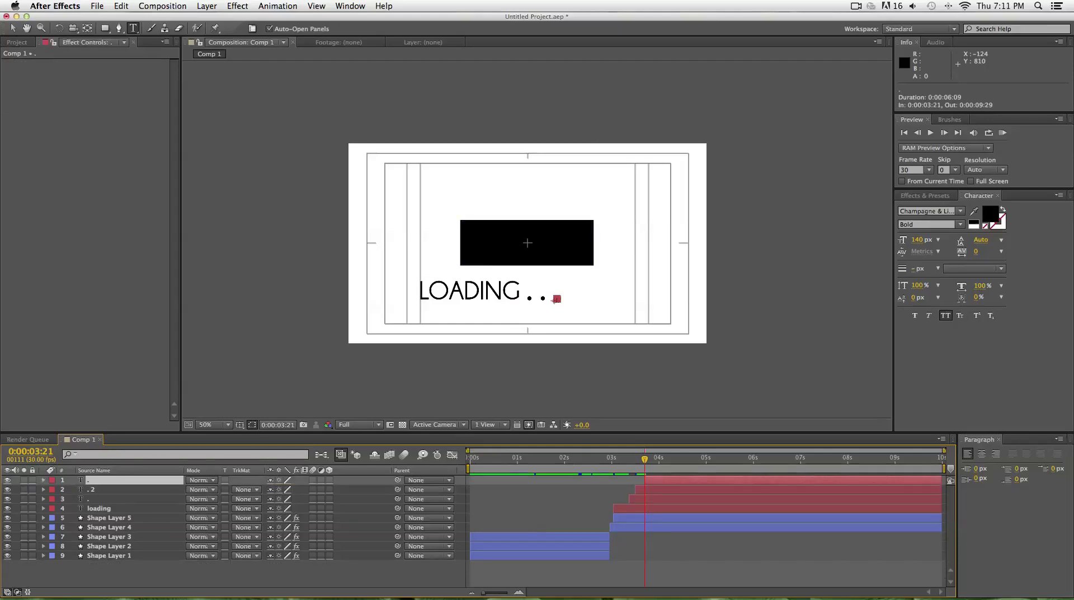
pyautogui.press('super+shift+a')
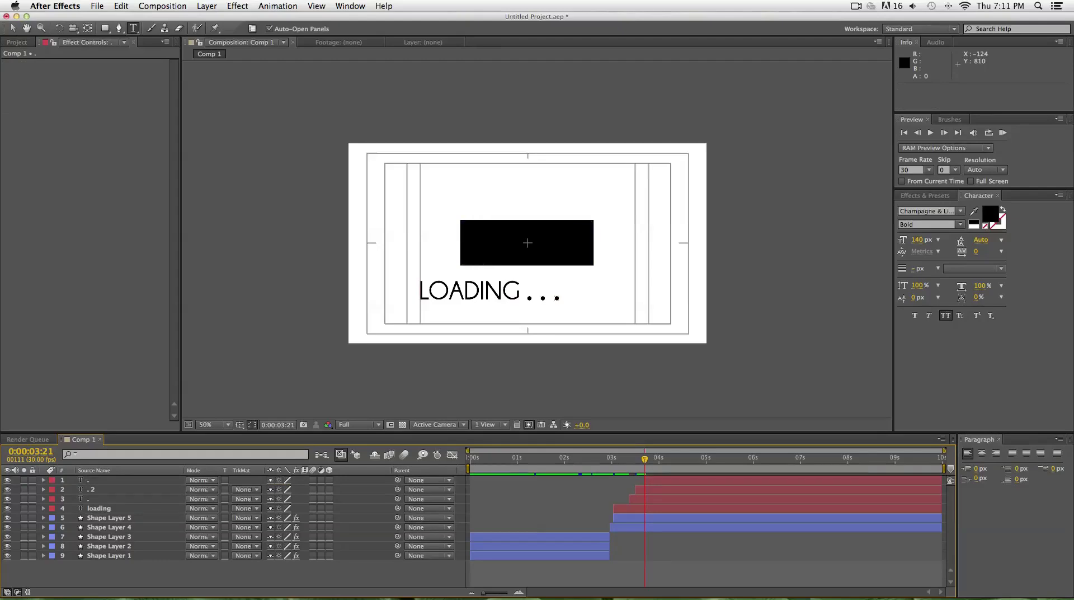
# - RAM-preview the animation from the beginning at Half resolution and place the current time at 0:00:03:24
pyautogui.moveTo(644, 459); pyautogui.dragTo(469, 459)
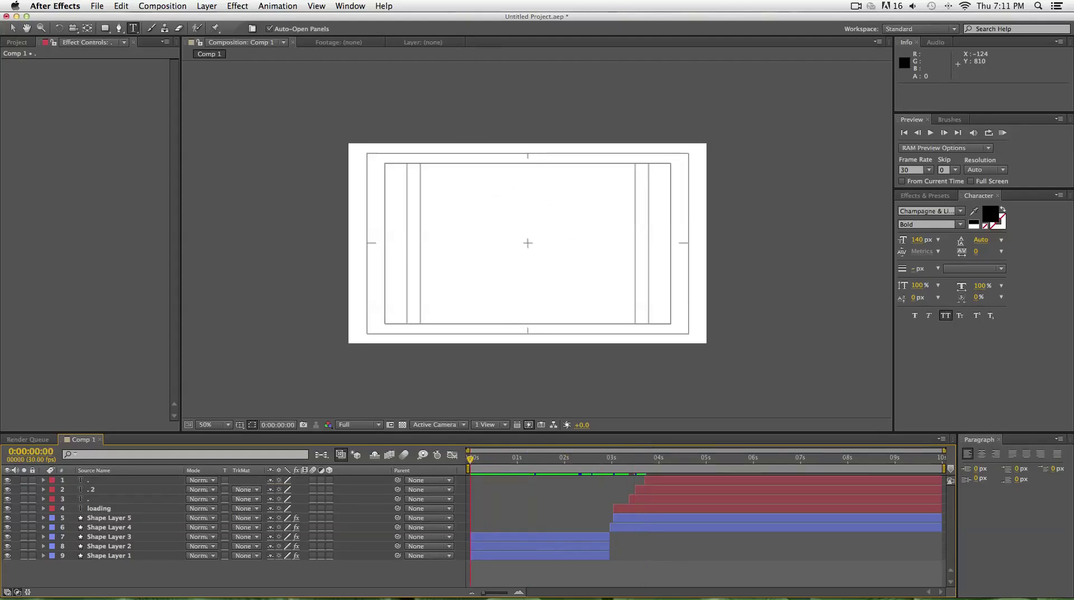
pyautogui.click(358, 424)
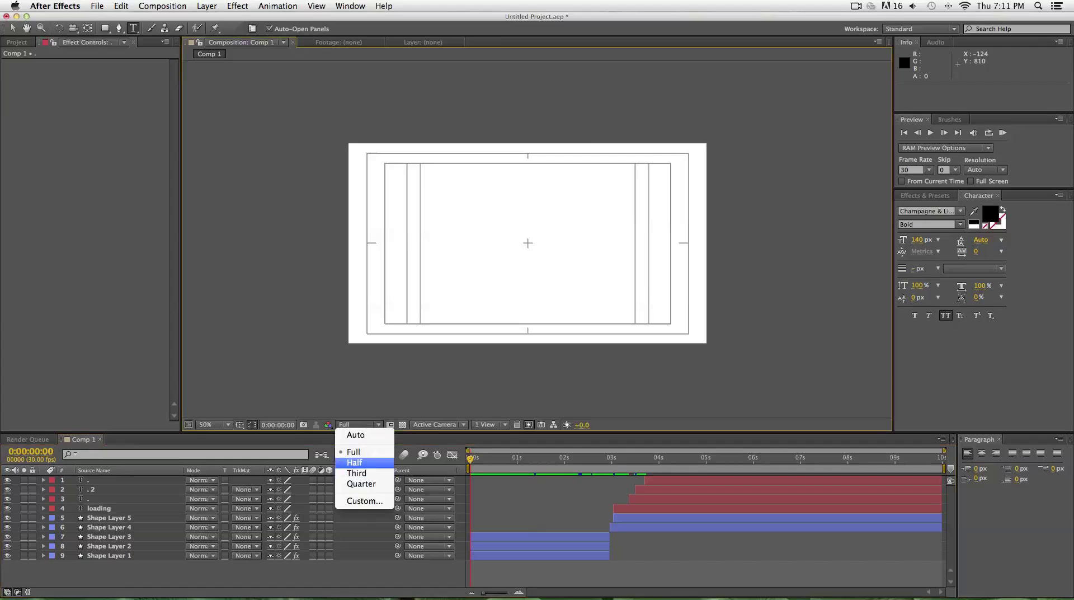
pyautogui.click(354, 462)
pyautogui.click(1002, 133)
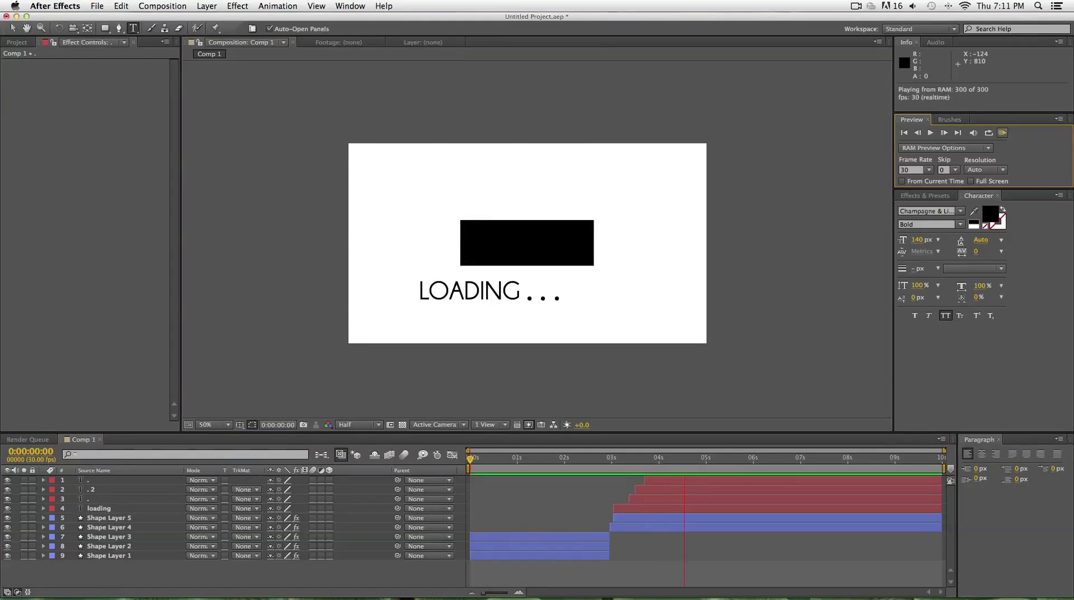
pyautogui.press('space')
pyautogui.moveTo(720, 458); pyautogui.dragTo(649, 459)
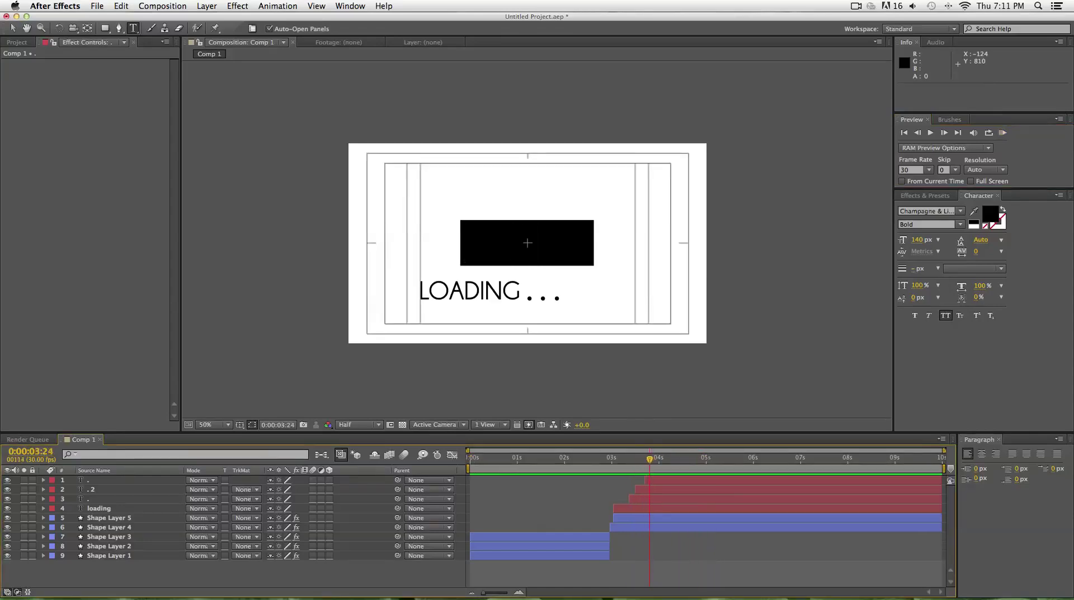
# - Trim the LOADING text, its three dots, Shape Layer 5 and Shape Layer 4 to end at 0:00:04:00
pyautogui.press('pagedown')
pyautogui.press('pagedown')
pyautogui.press('pagedown')
pyautogui.press('pagedown')
pyautogui.press('pagedown')
pyautogui.press('pagedown')
pyautogui.click(99, 508)
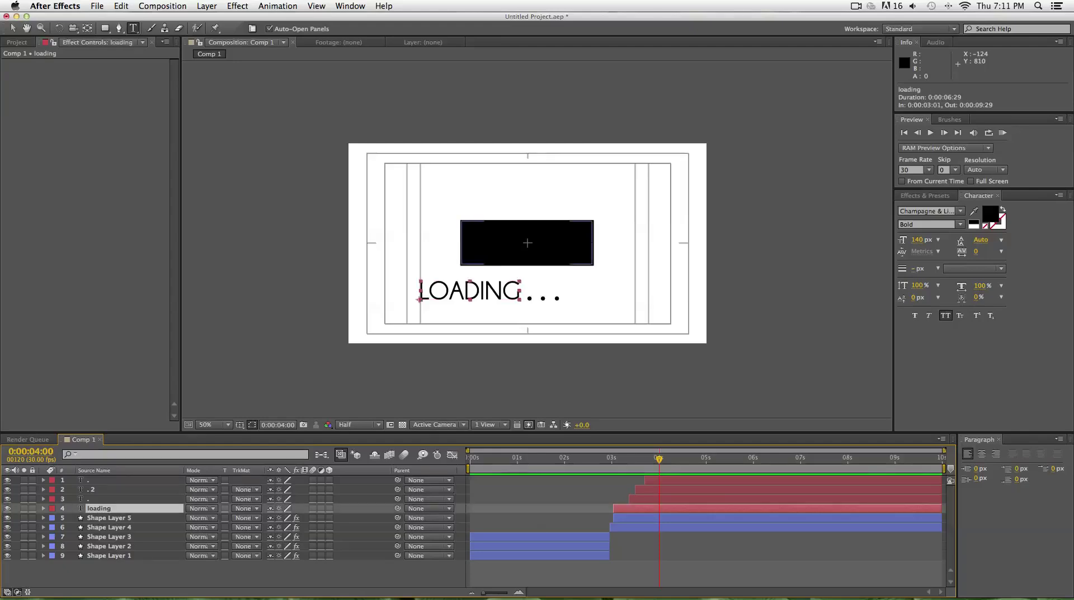
pyautogui.click(108, 517)
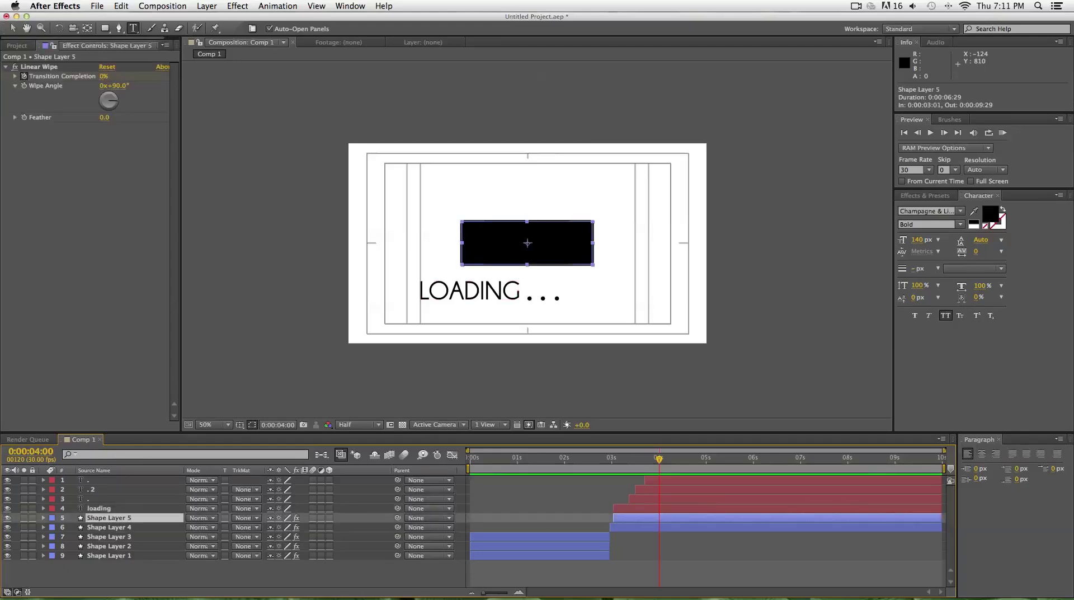
pyautogui.hotkey('ctrl', 'Down')
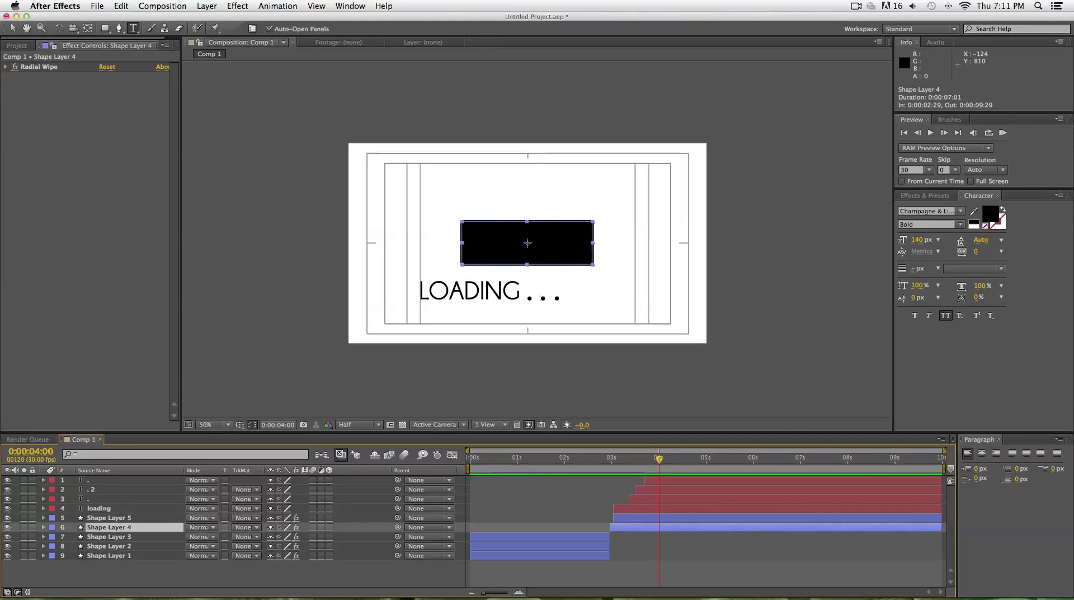
pyautogui.keyDown('shift'); pyautogui.click(109, 480); pyautogui.keyUp('shift')
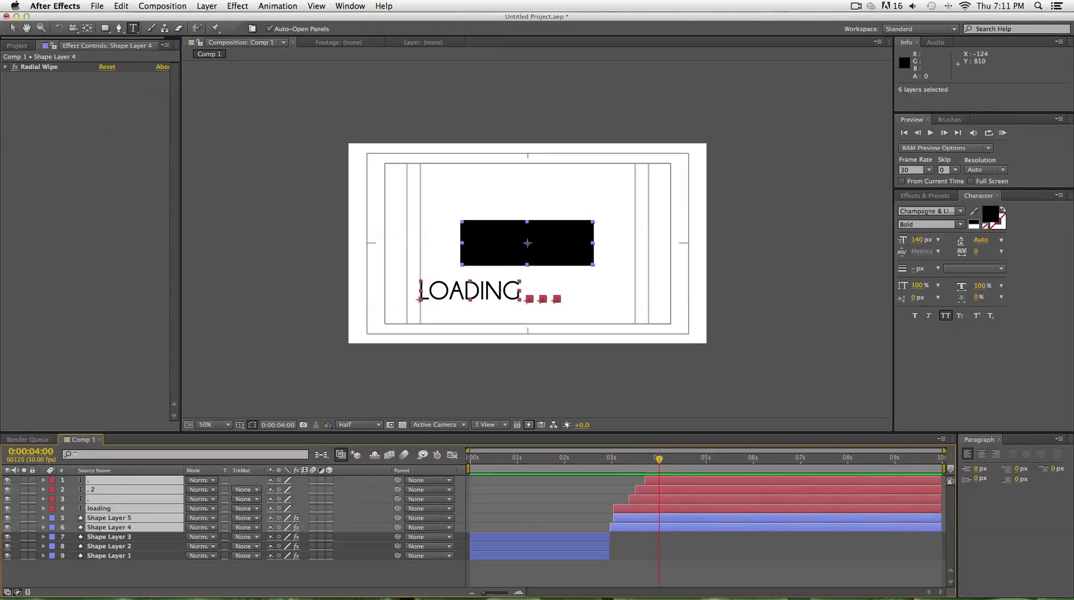
pyautogui.moveTo(941, 489); pyautogui.dragTo(660, 488)
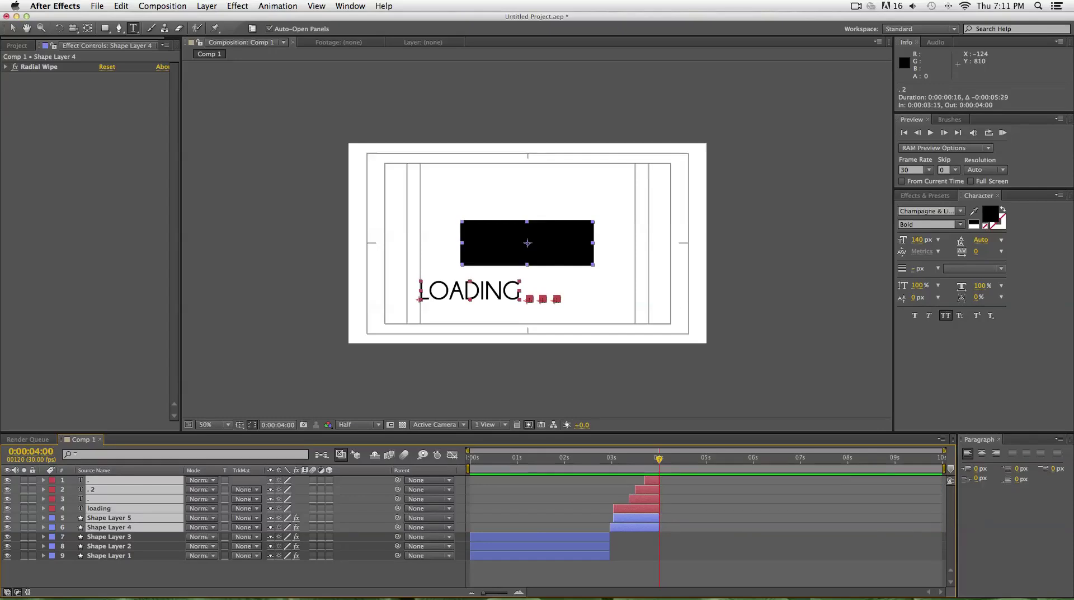
# - Deselect the layers, RAM-preview the animation and place the current time at 0:00:04:01
pyautogui.press('F2')
pyautogui.press('KP_0')
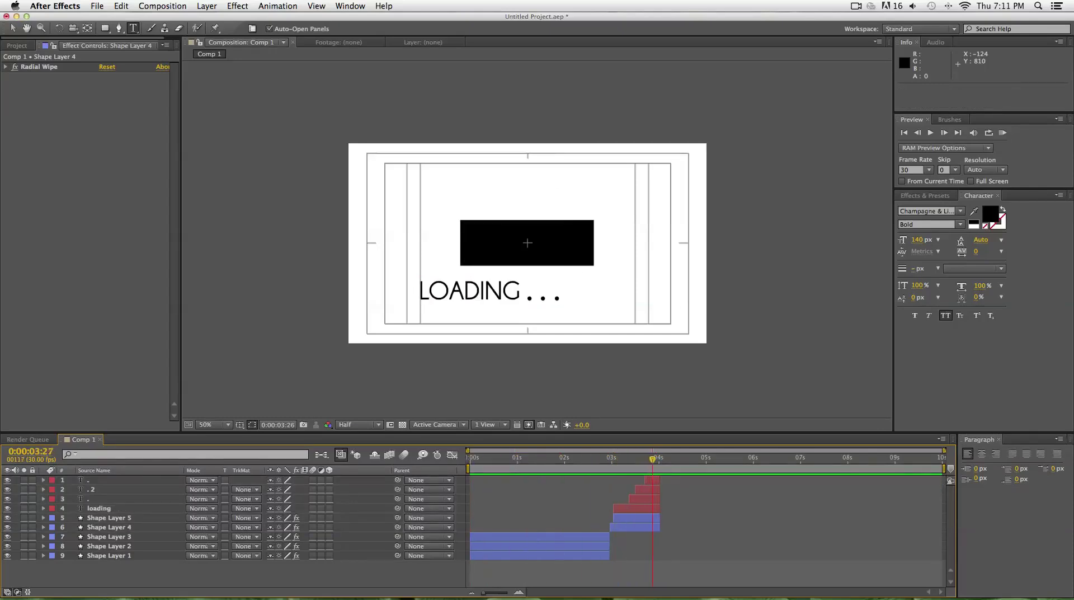
pyautogui.press('pageup')
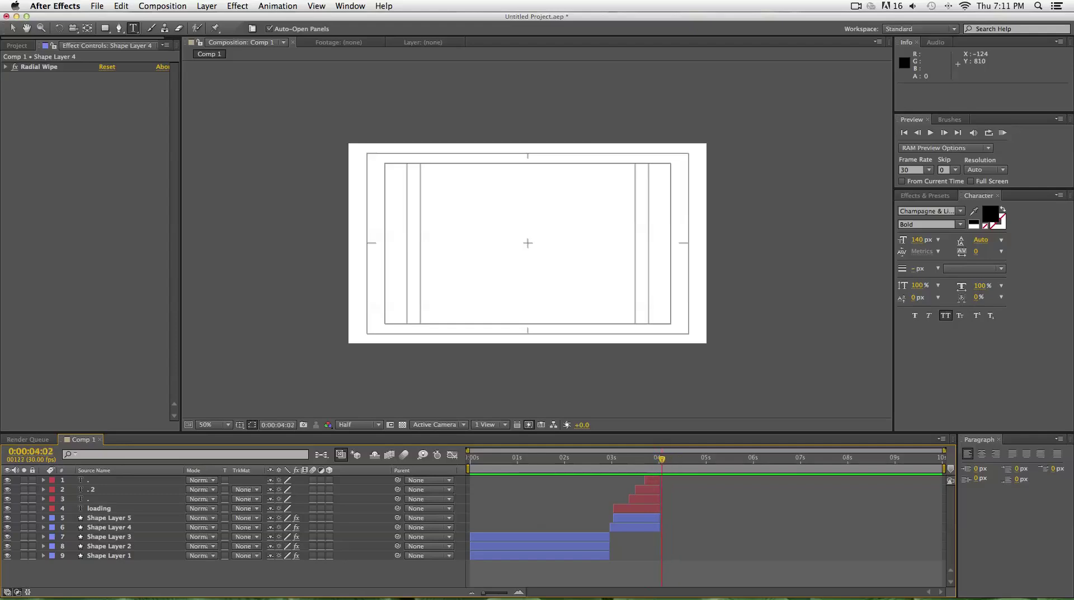
pyautogui.press('pageup')
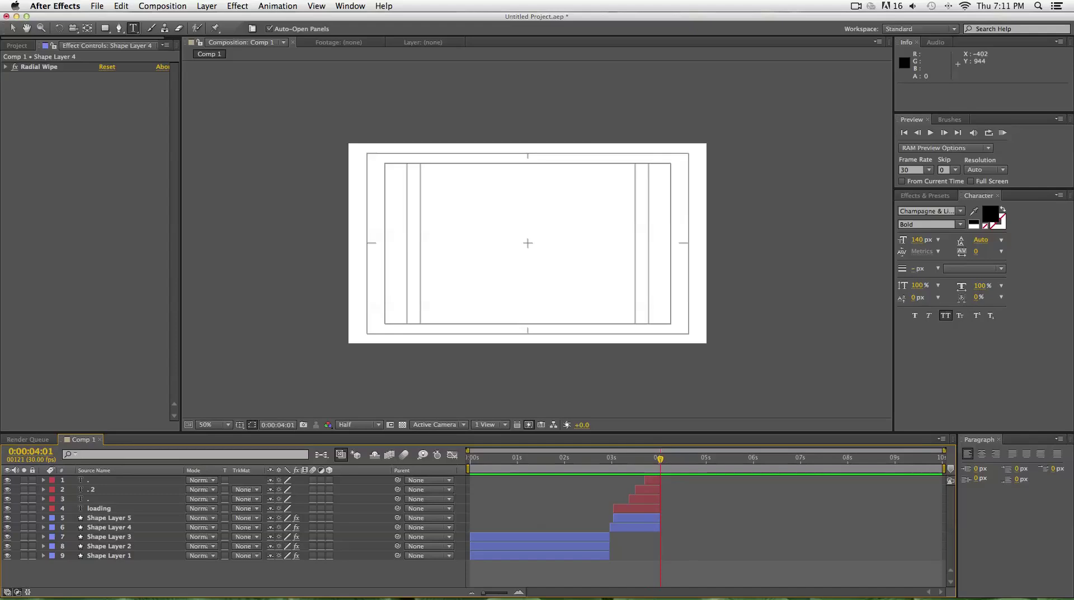
# - Add a new text layer and set its font to MineCrafter 3
pyautogui.rightClick(201, 476)
pyautogui.moveTo(221, 481)
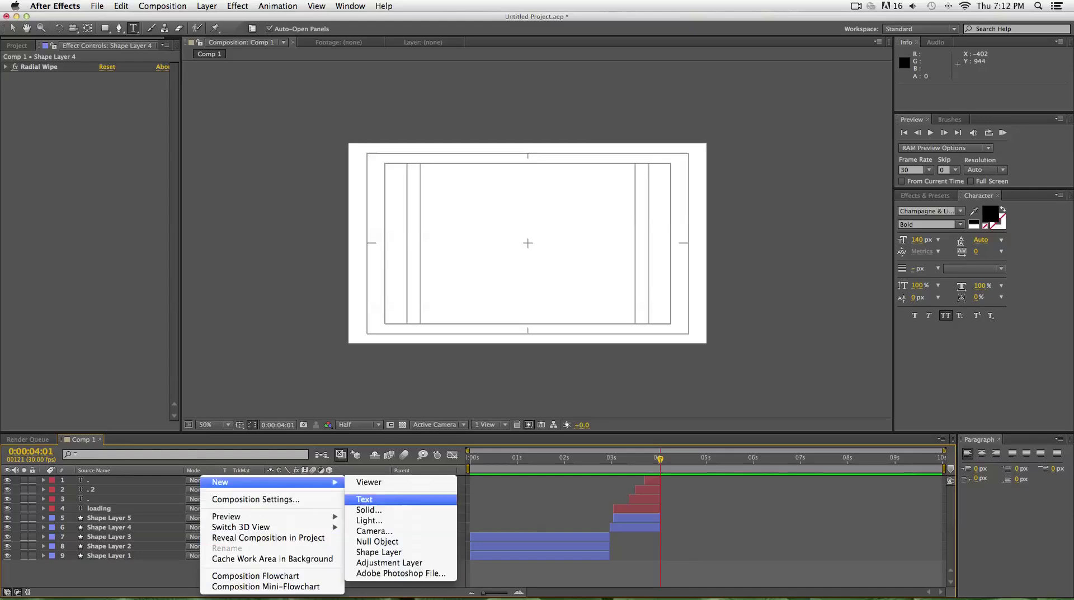
pyautogui.click(364, 499)
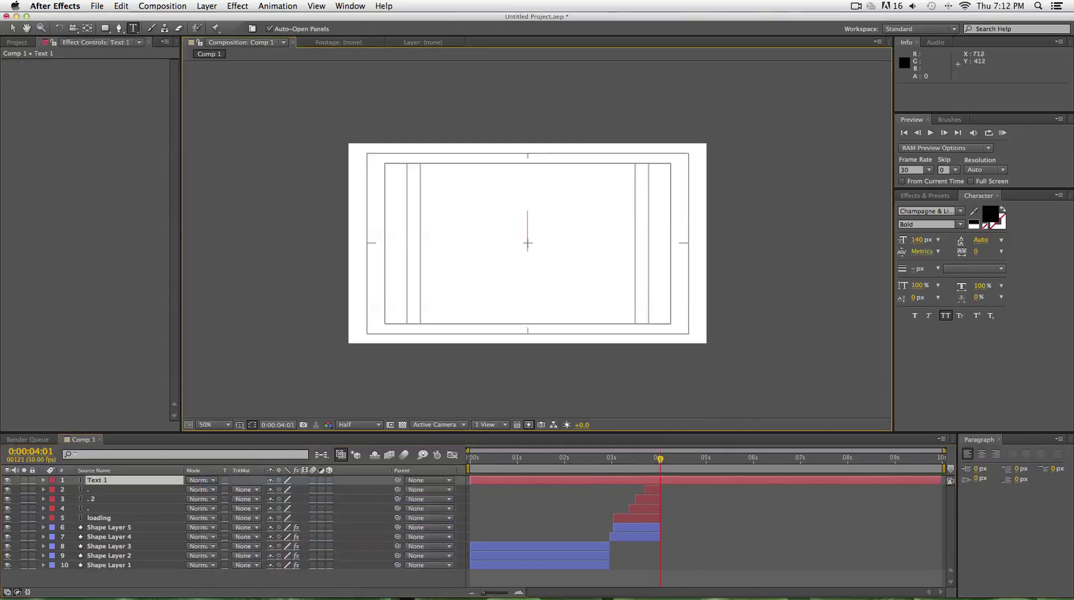
pyautogui.click(960, 211)
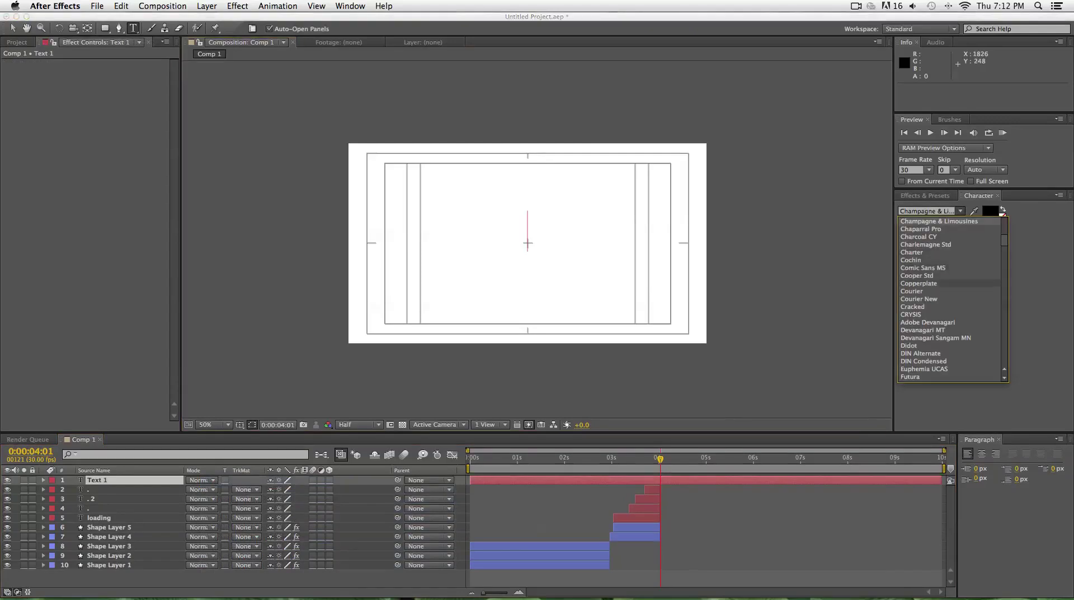
pyautogui.scroll(-5, 960, 283)
pyautogui.scroll(-6, 951, 283)
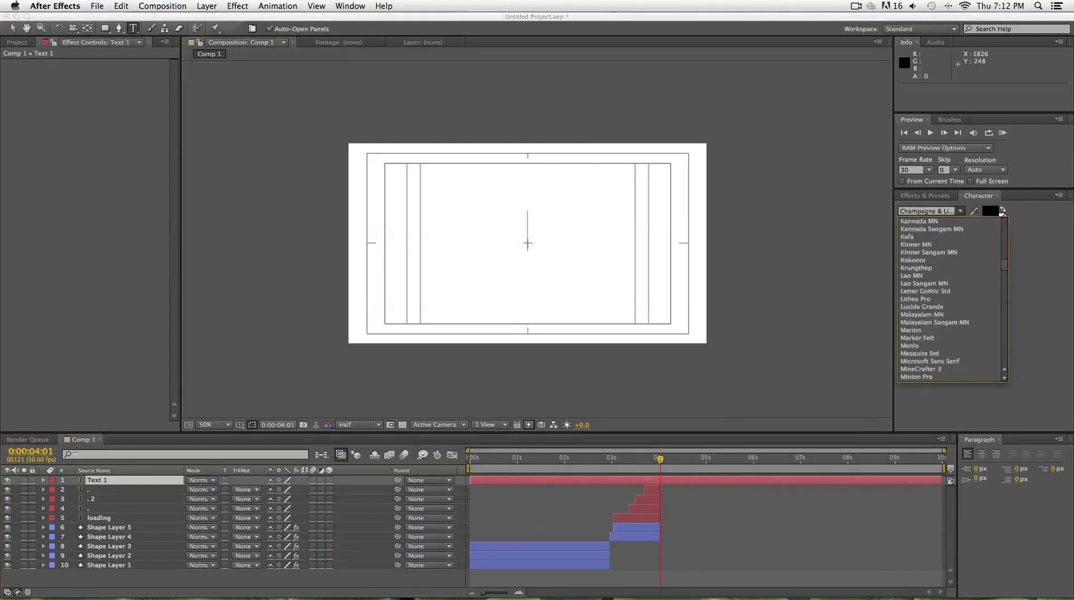
pyautogui.click(939, 360)
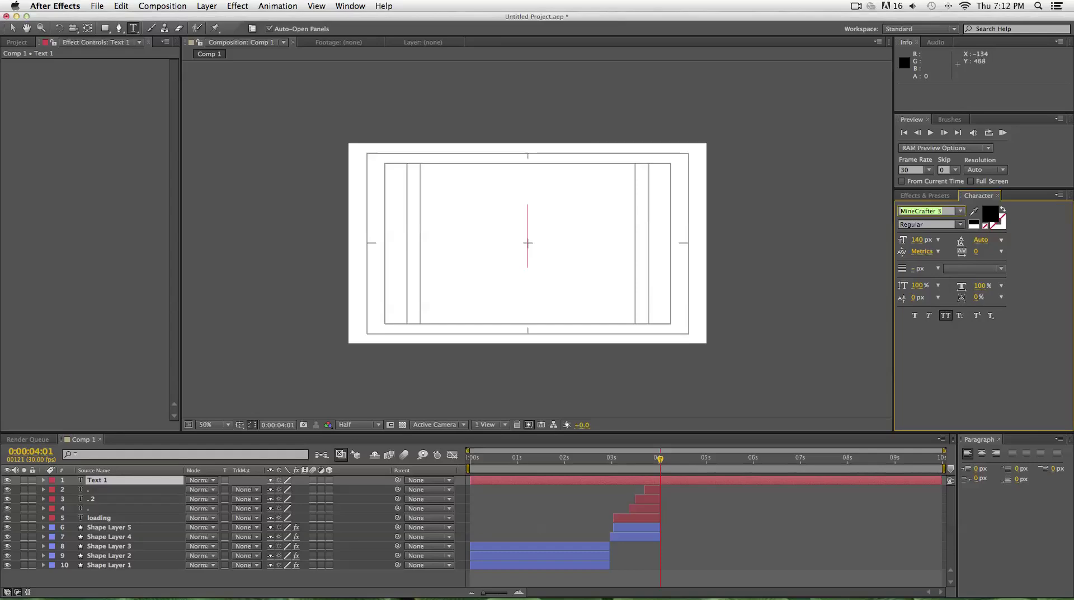
# - Try the OCR A Std font for the new text layer and restore MineCrafter 3
pyautogui.write('OCR A Std')
pyautogui.click(960, 211)
pyautogui.scroll(-8, 950, 299)
pyautogui.scroll(20, 951, 300)
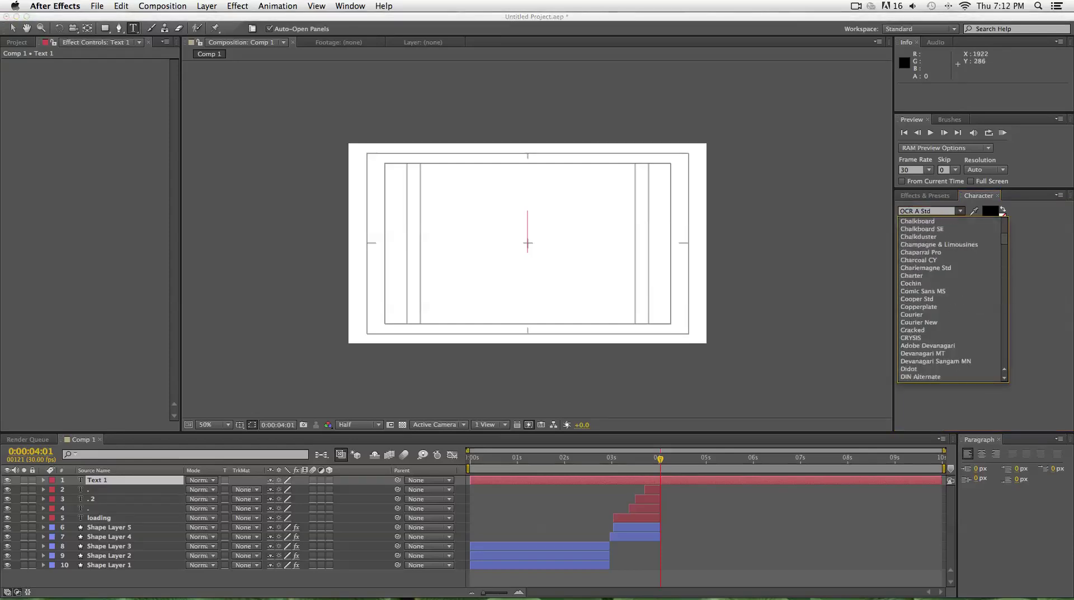
pyautogui.scroll(-5, 951, 296)
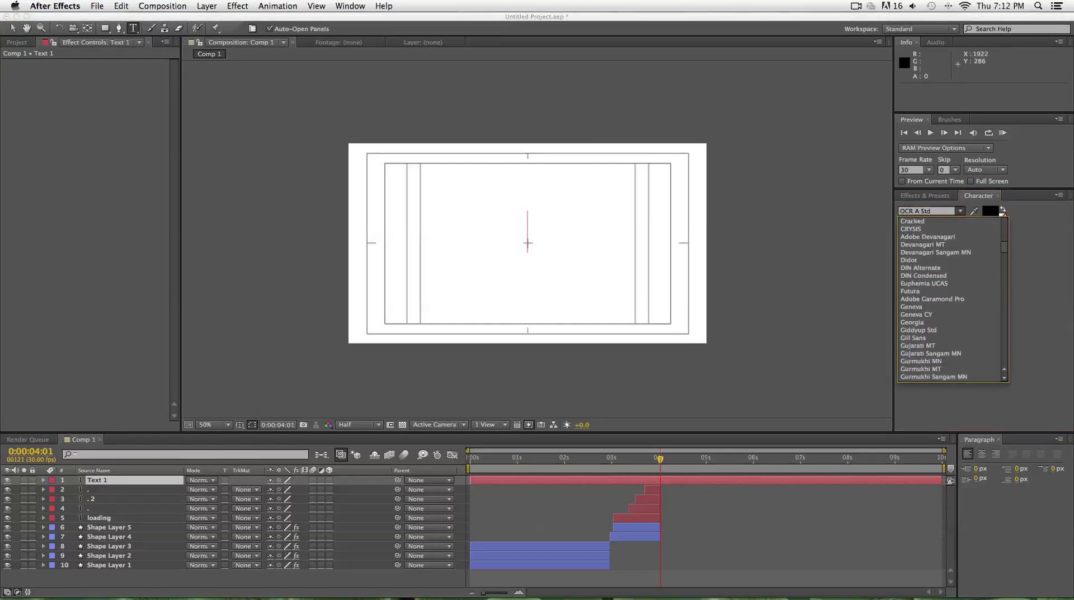
pyautogui.scroll(-10, 951, 296)
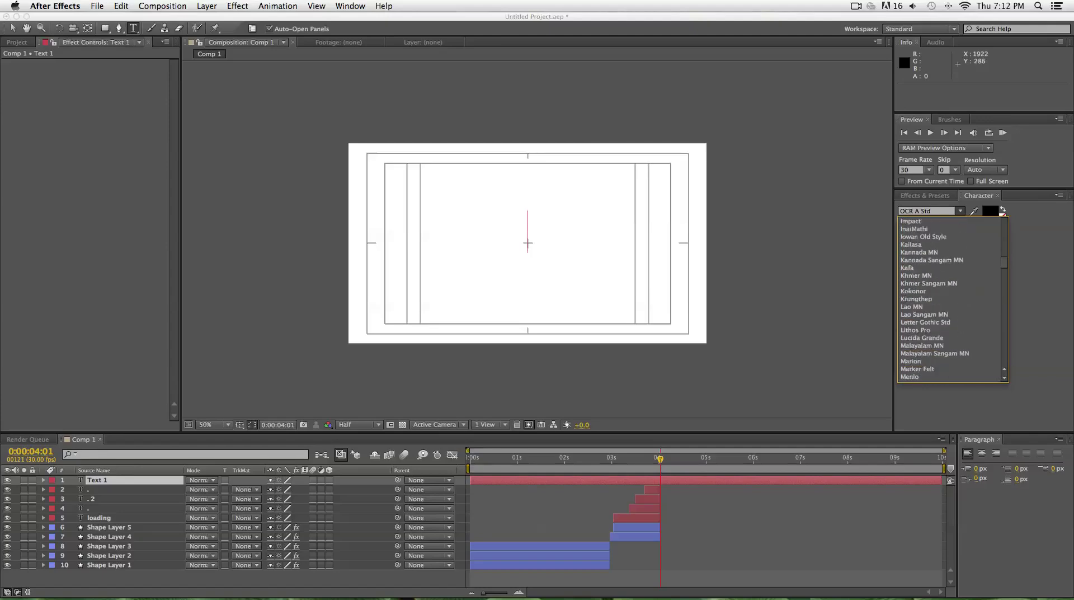
pyautogui.scroll(-2, 951, 338)
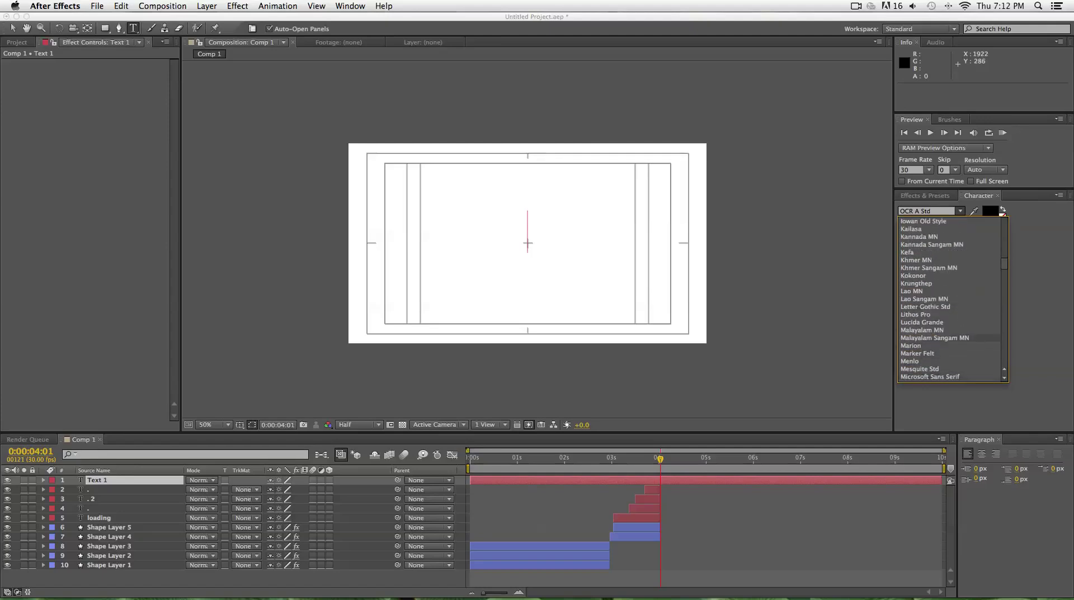
pyautogui.scroll(-1, 984, 368)
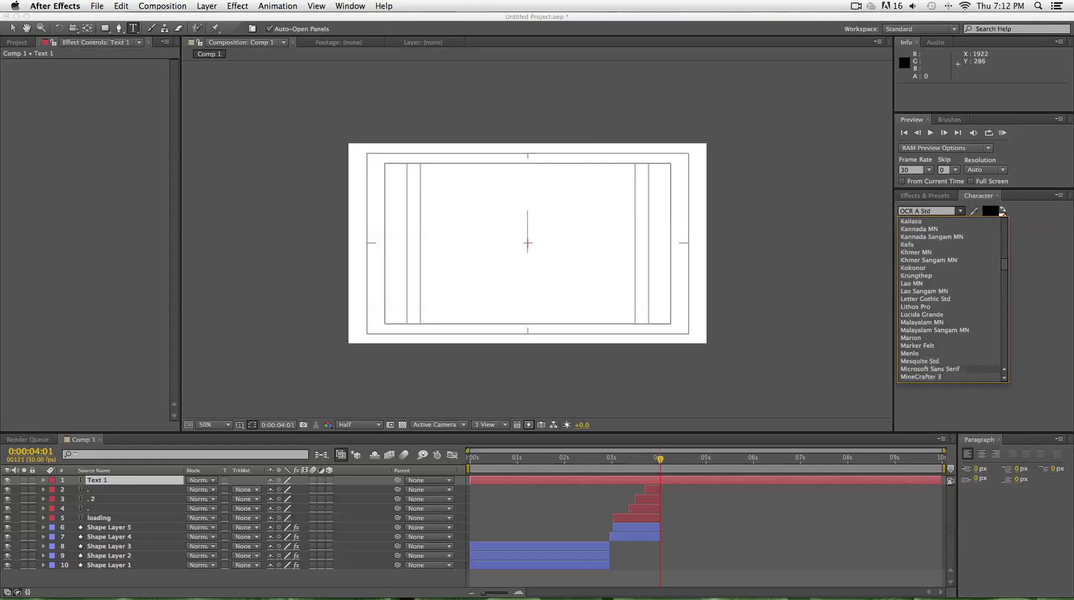
pyautogui.click(951, 377)
pyautogui.press('Return')
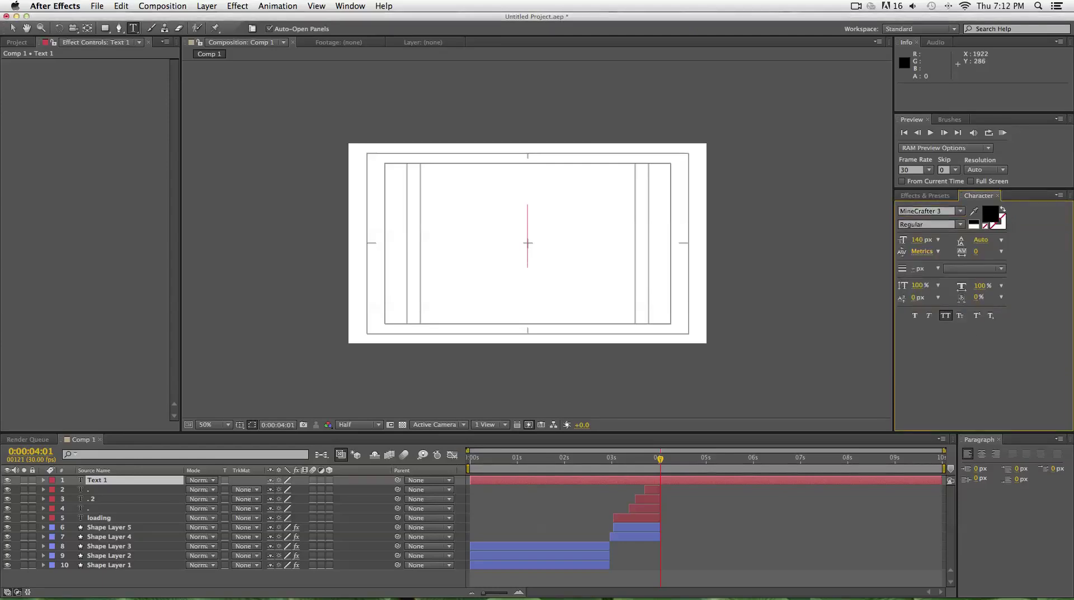
# - Trim the empty text layer to start at 0:00:04:01 and add another text layer
pyautogui.click(924, 210)
pyautogui.moveTo(471, 480); pyautogui.dragTo(659, 479)
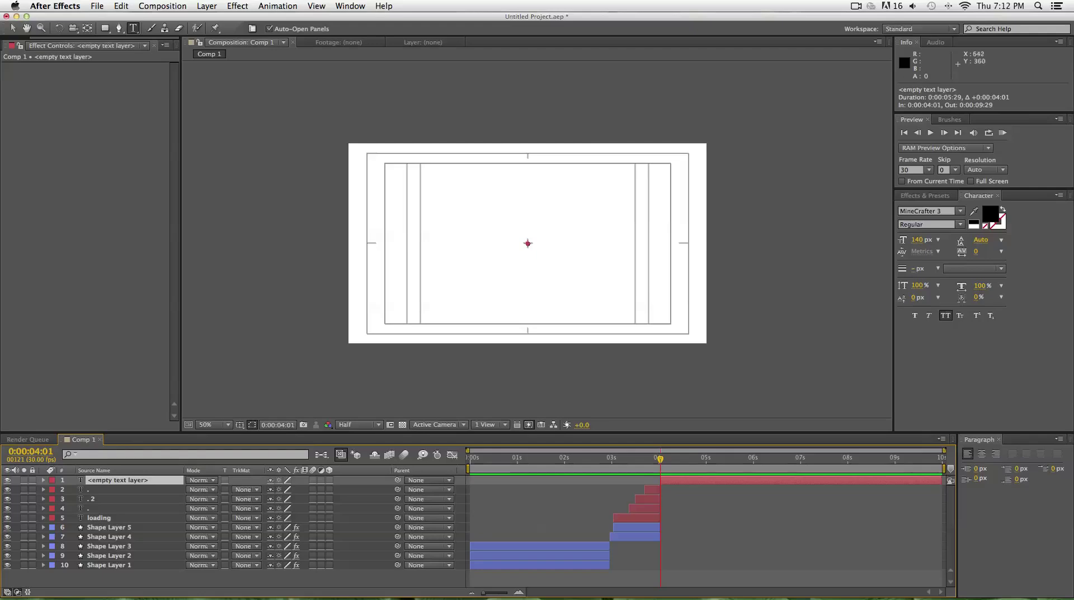
pyautogui.press('alt+shift+super+t')
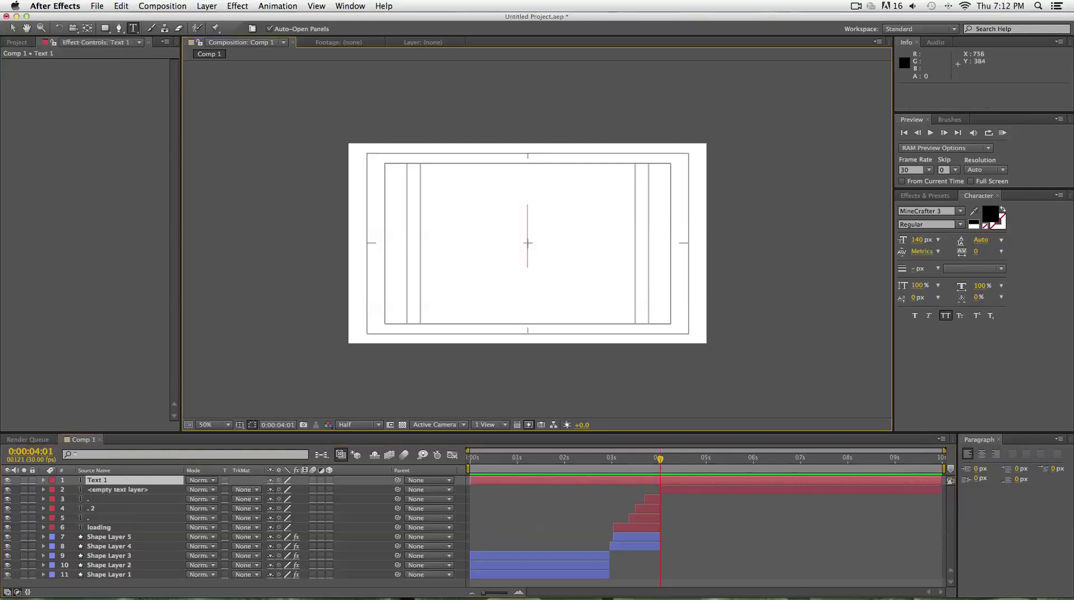
# - Try the letters OC with a 103 px font size, restore the size to 140 px and clear the text
pyautogui.write('0')
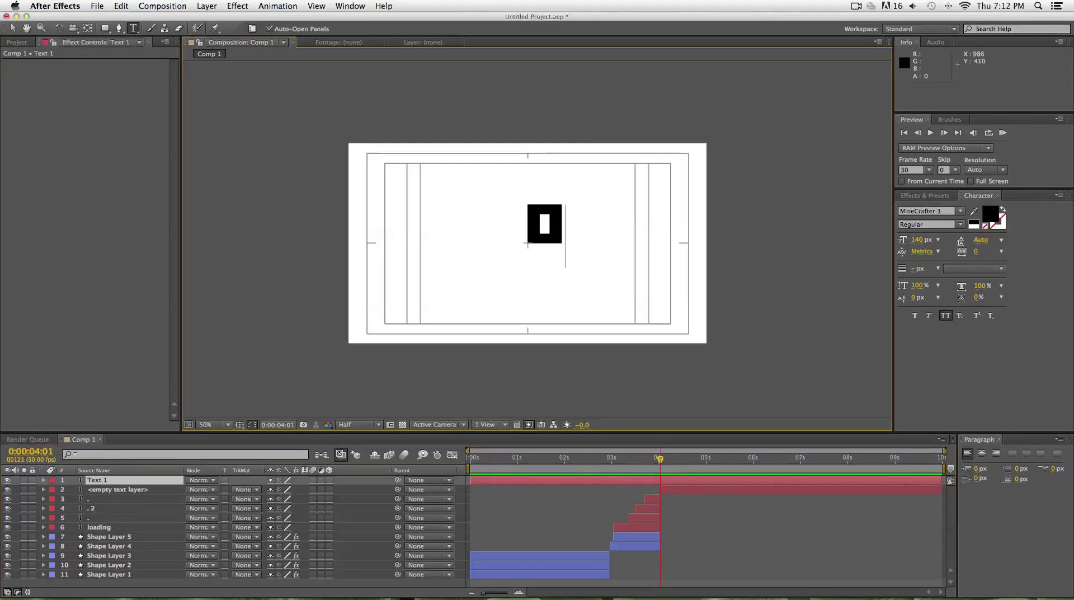
pyautogui.write('c')
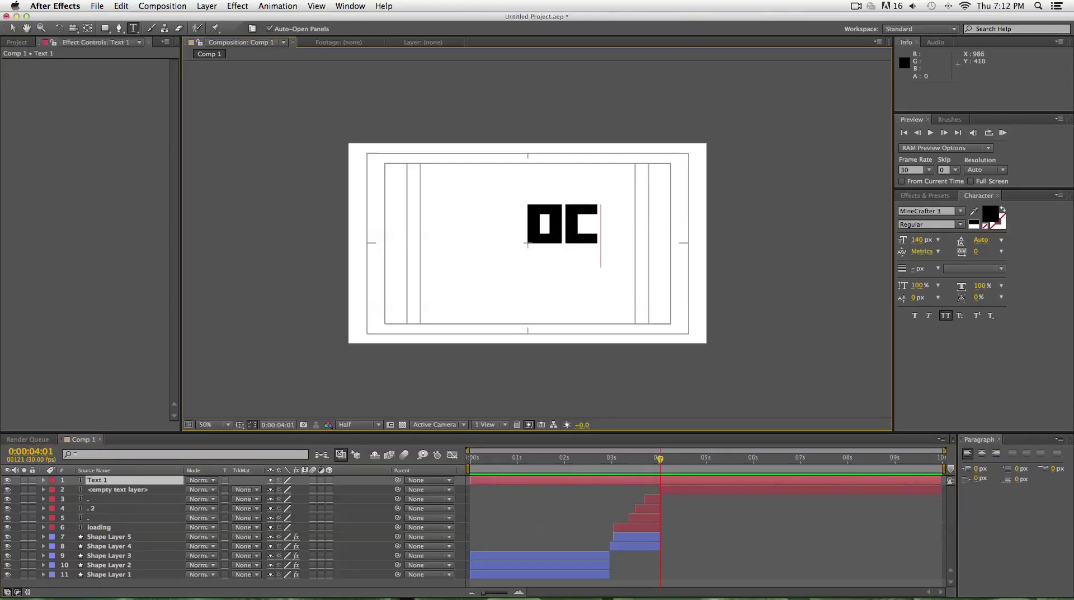
pyautogui.moveTo(917, 239); pyautogui.dragTo(910, 239)
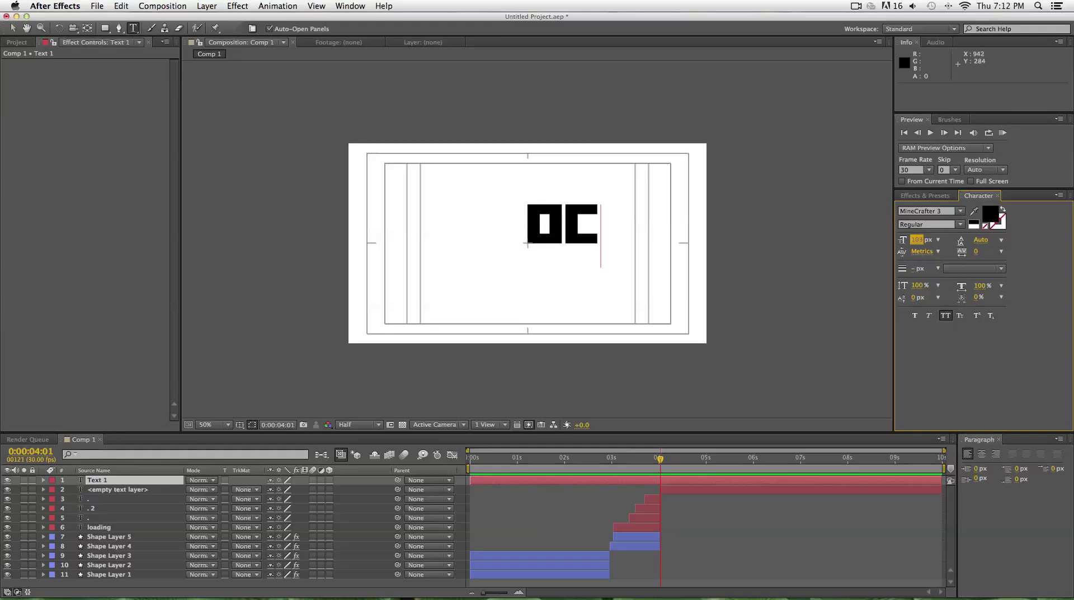
pyautogui.press('BackSpace')
pyautogui.write('103')
pyautogui.press('Return')
pyautogui.write('140')
pyautogui.press('Return')
pyautogui.press('BackSpace')
pyautogui.press('BackSpace')
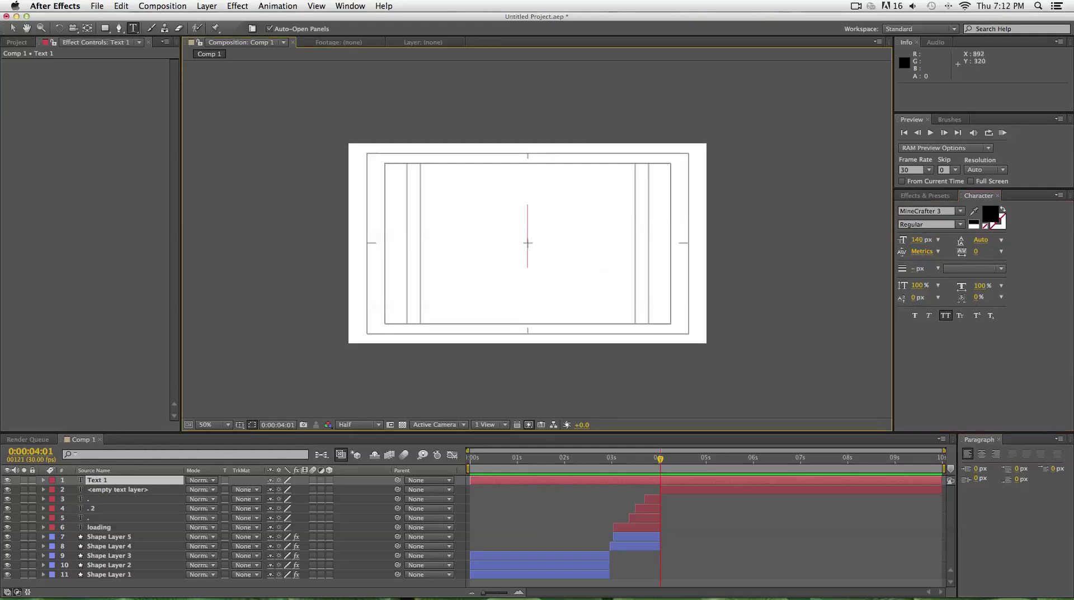
# - Enter OCEANCRAFT as the text of the new layer and select that layer
pyautogui.write('OC')
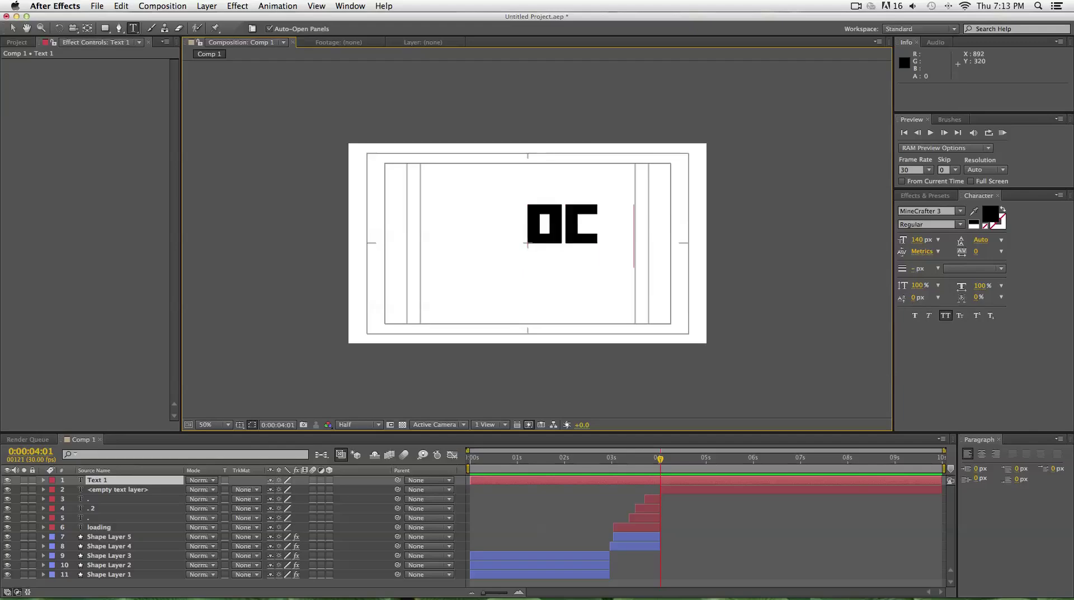
pyautogui.write('EAN')
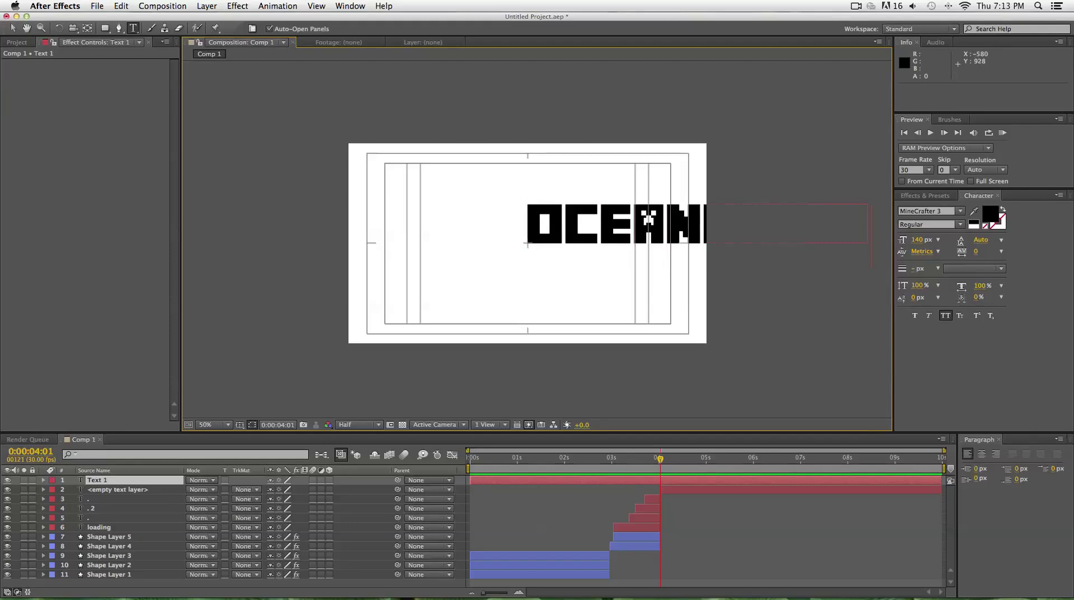
pyautogui.click(104, 480)
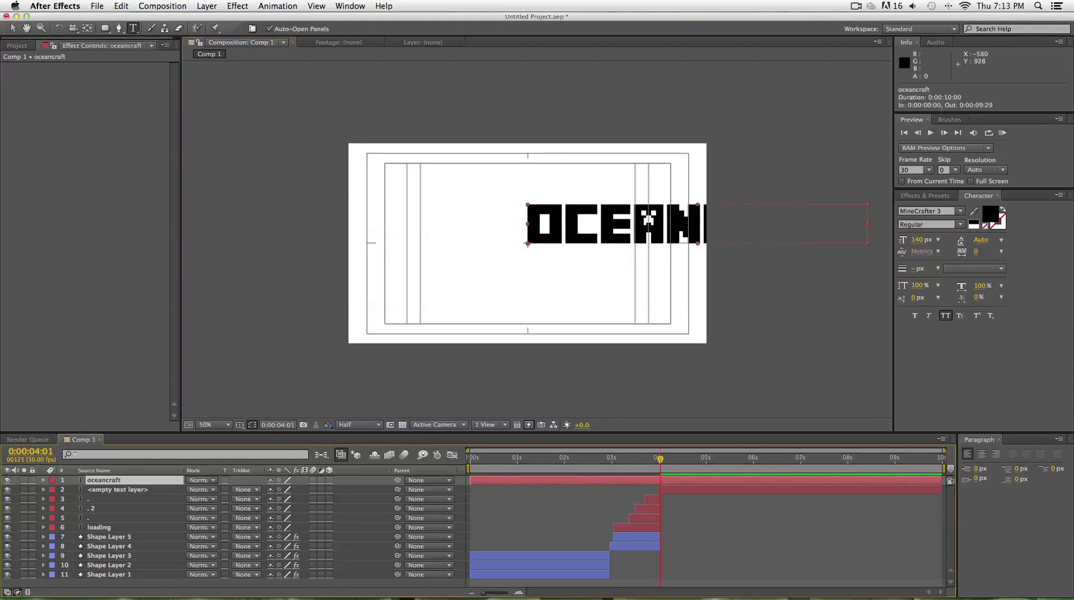
# - Reveal the OCEANCRAFT layer's position and set its horizontal value to 30 so the whole word fits in the frame
pyautogui.press('p')
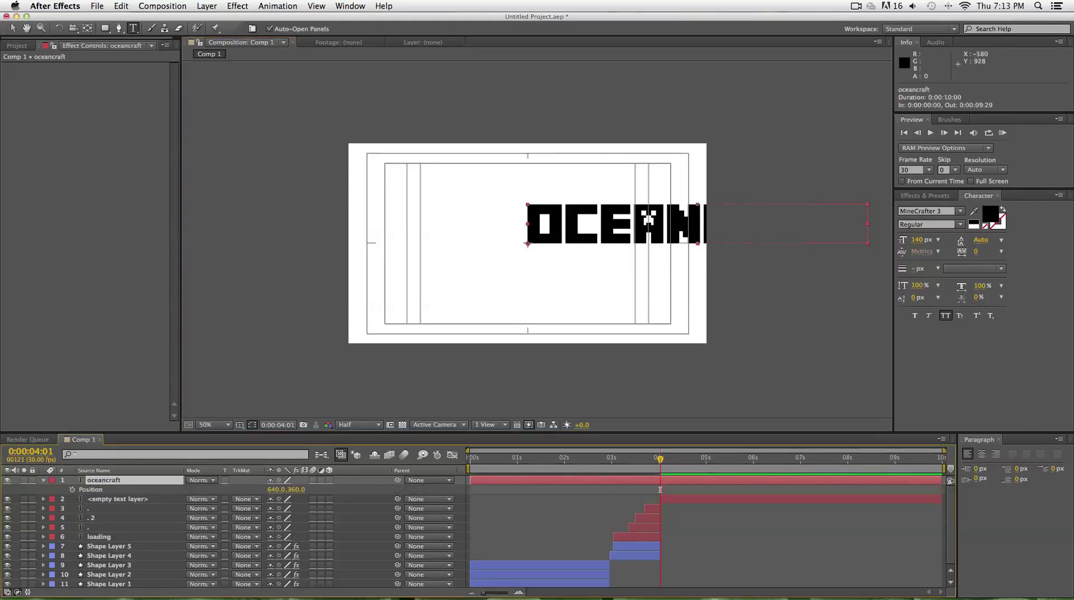
pyautogui.moveTo(274, 489); pyautogui.dragTo(28, 490)
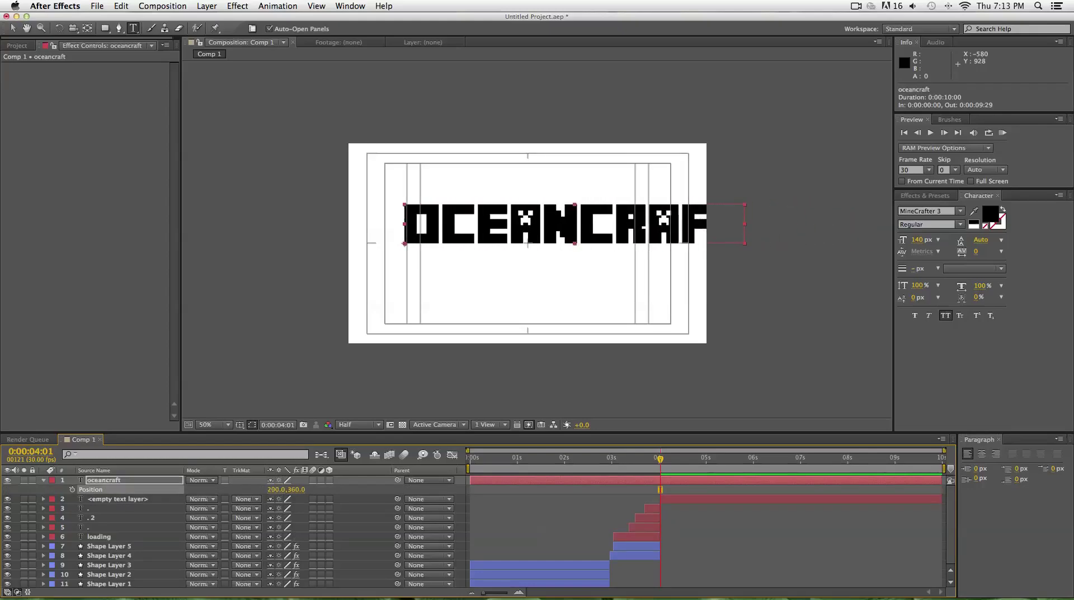
pyautogui.moveTo(274, 490); pyautogui.dragTo(191, 489)
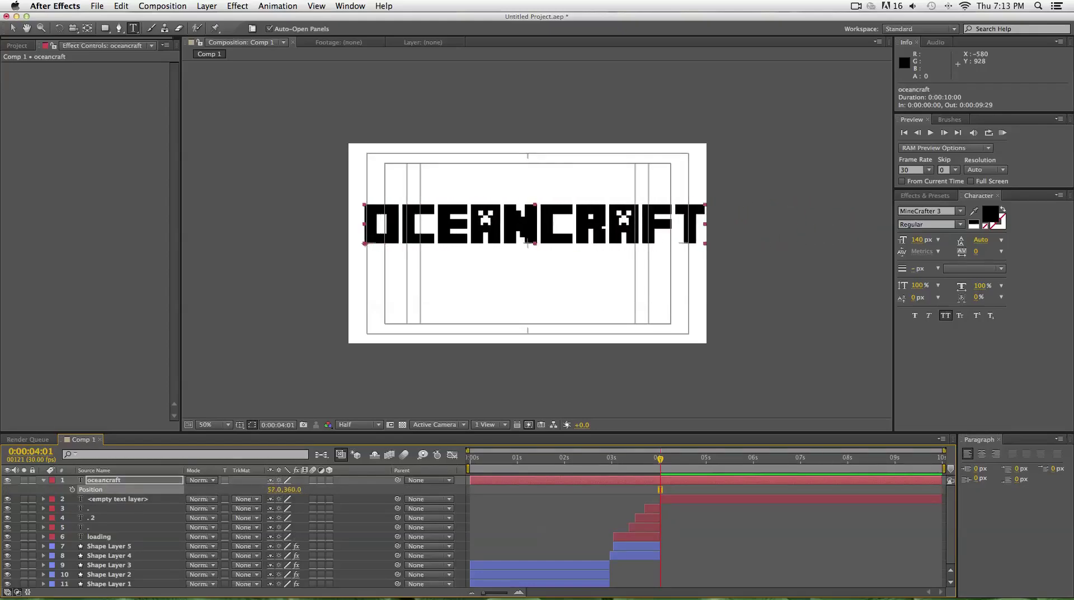
pyautogui.hotkey('shift', 'Left')
pyautogui.hotkey('shift', 'Left')
pyautogui.press('Left')
pyautogui.press('Left')
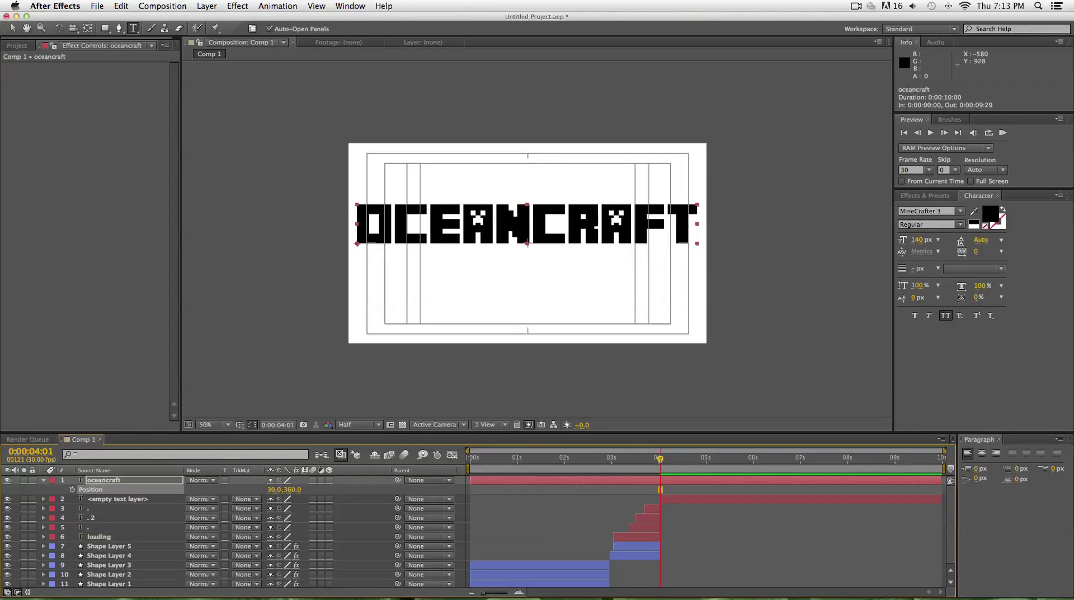
# - Move the OCEANCRAFT text down to a vertical position of 423 to center it in the frame
pyautogui.hotkey('shift', 'Down')
pyautogui.hotkey('shift', 'Down')
pyautogui.hotkey('shift', 'Down')
pyautogui.hotkey('shift', 'Down')
pyautogui.hotkey('shift', 'Down')
pyautogui.hotkey('shift', 'Down')
pyautogui.press('Down')
pyautogui.press('Down')
pyautogui.press('Down')
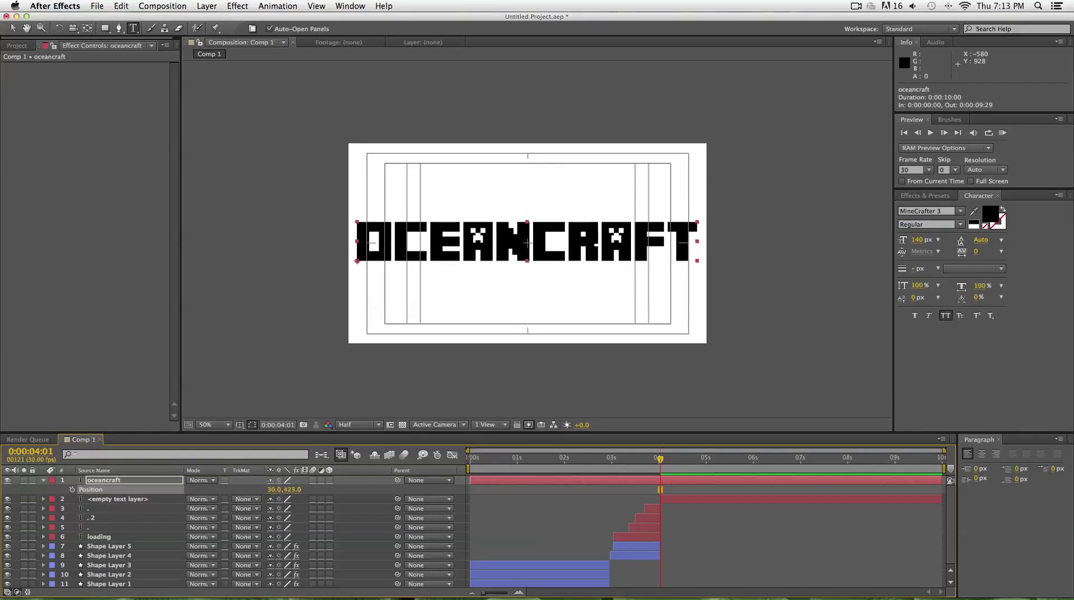
# - Nudge the OCEANCRAFT text right to a horizontal position of 36
pyautogui.press('Right')
pyautogui.press('Right')
pyautogui.press('Right')
pyautogui.press('Right')
pyautogui.press('Right')
pyautogui.press('Right')
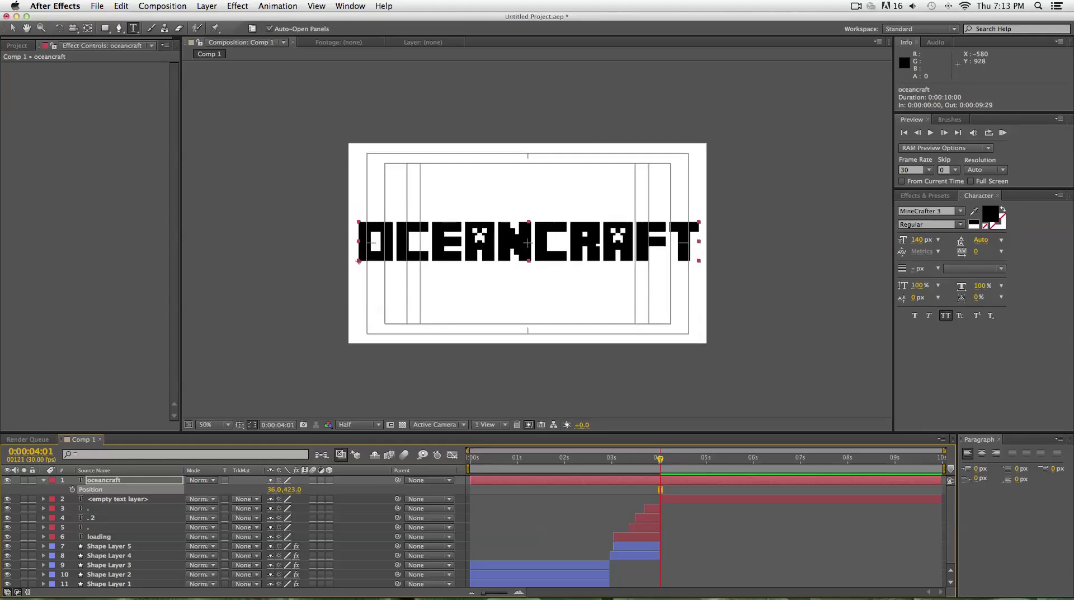
pyautogui.scroll(-1, 235, 531)
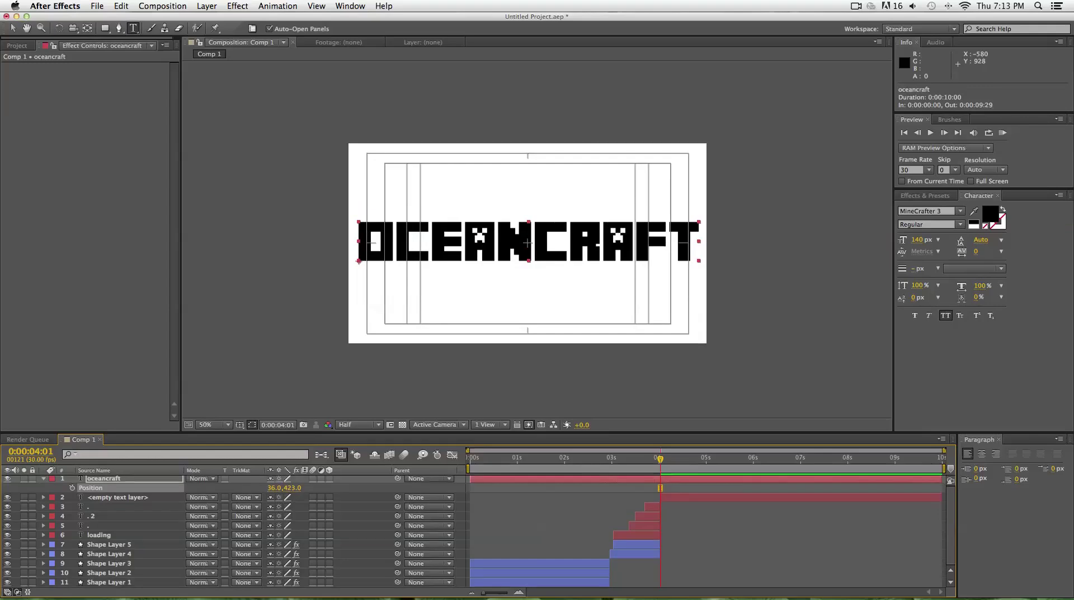
pyautogui.click(93, 291)
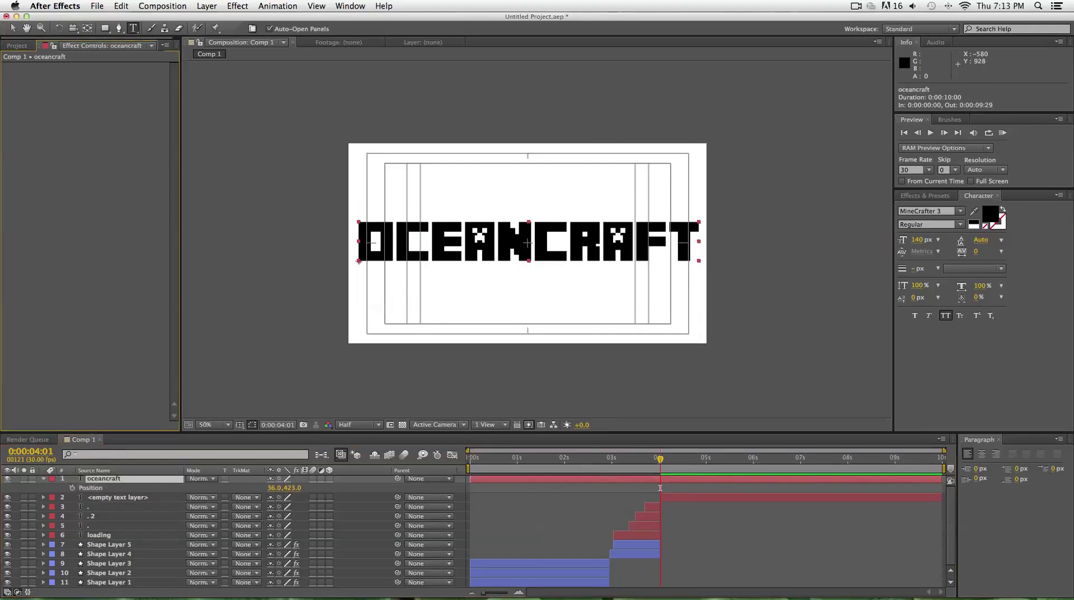
pyautogui.click(242, 375)
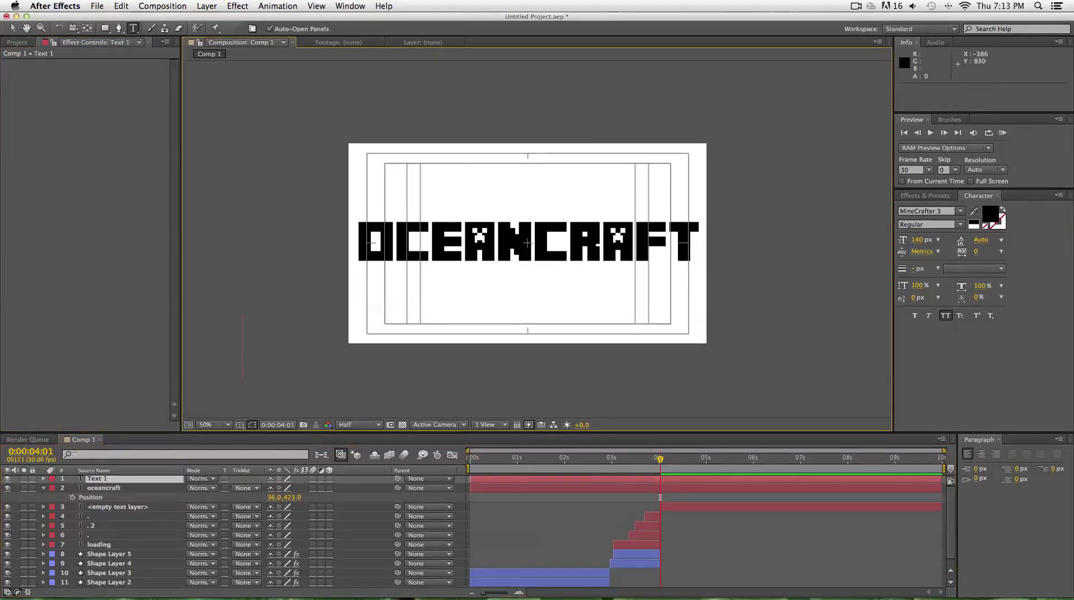
pyautogui.click(660, 497)
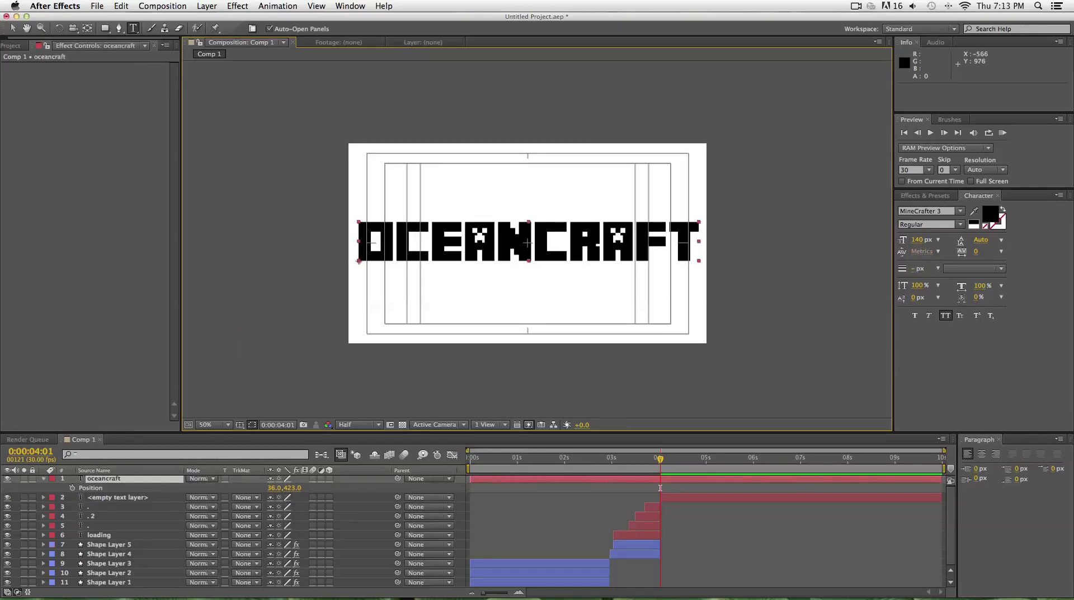
# - Reveal the OCEANCRAFT layer's scale and reduce it to 70%
pyautogui.press('p')
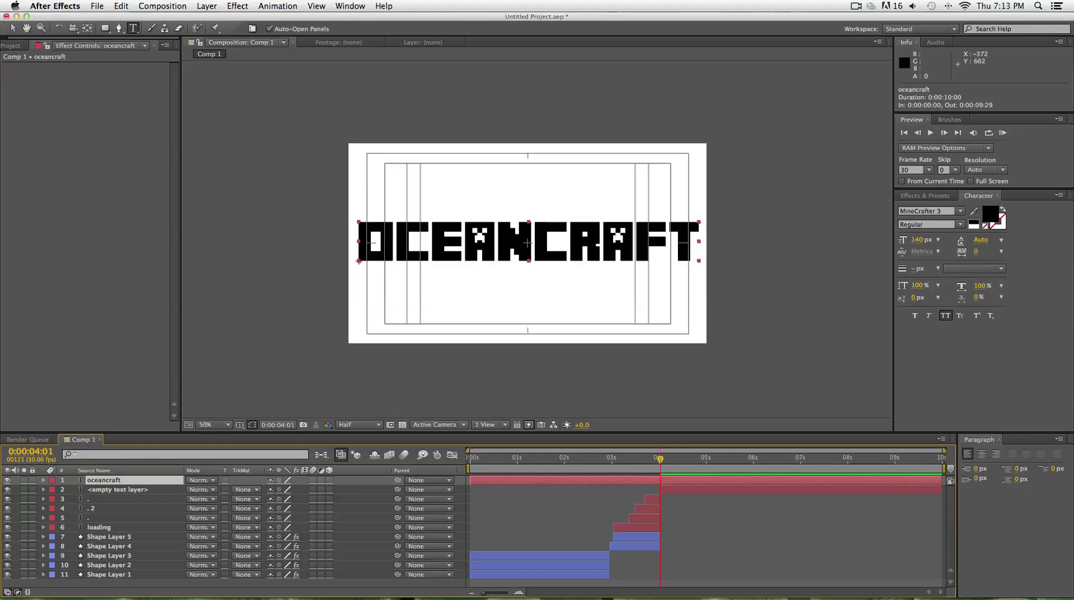
pyautogui.press('s')
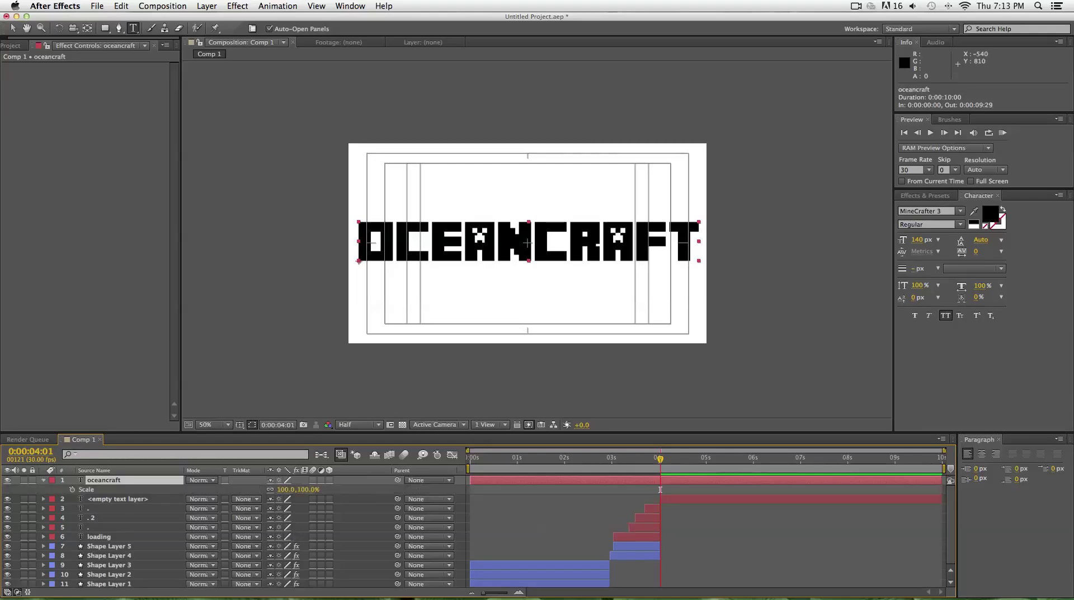
pyautogui.moveTo(284, 490); pyautogui.dragTo(267, 490)
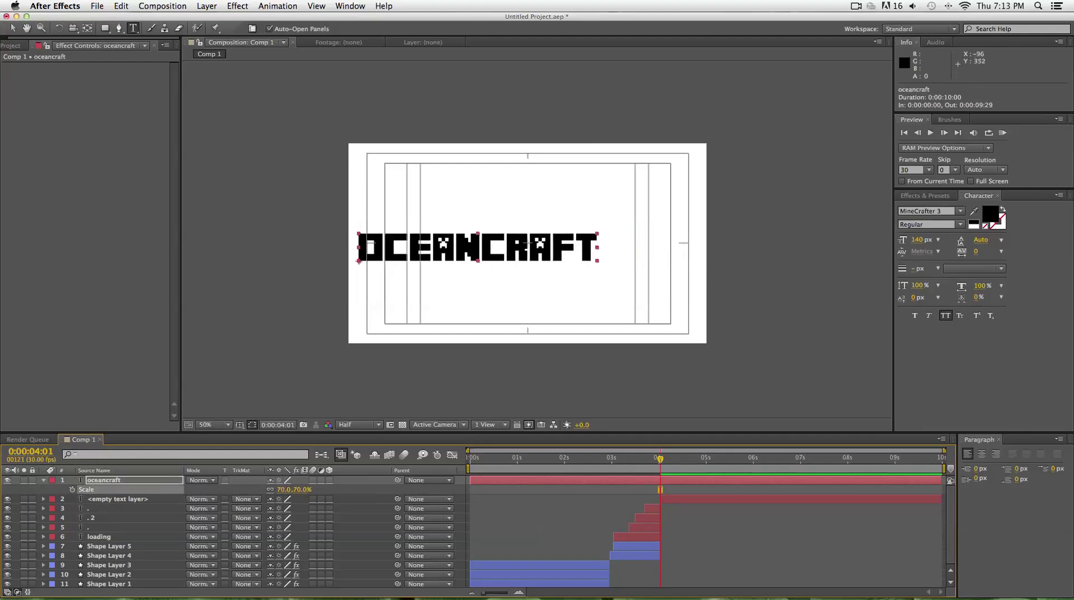
# - Move the scaled OCEANCRAFT text with the Selection tool to the frame's center, at a position of about 228, 427
pyautogui.press('v')
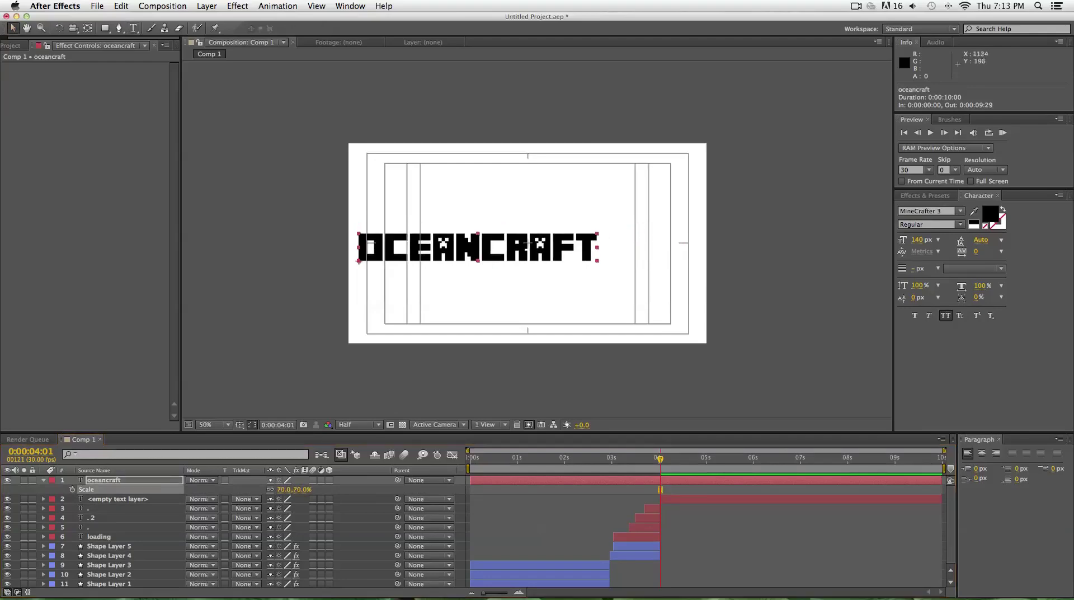
pyautogui.moveTo(486, 246); pyautogui.dragTo(540, 247)
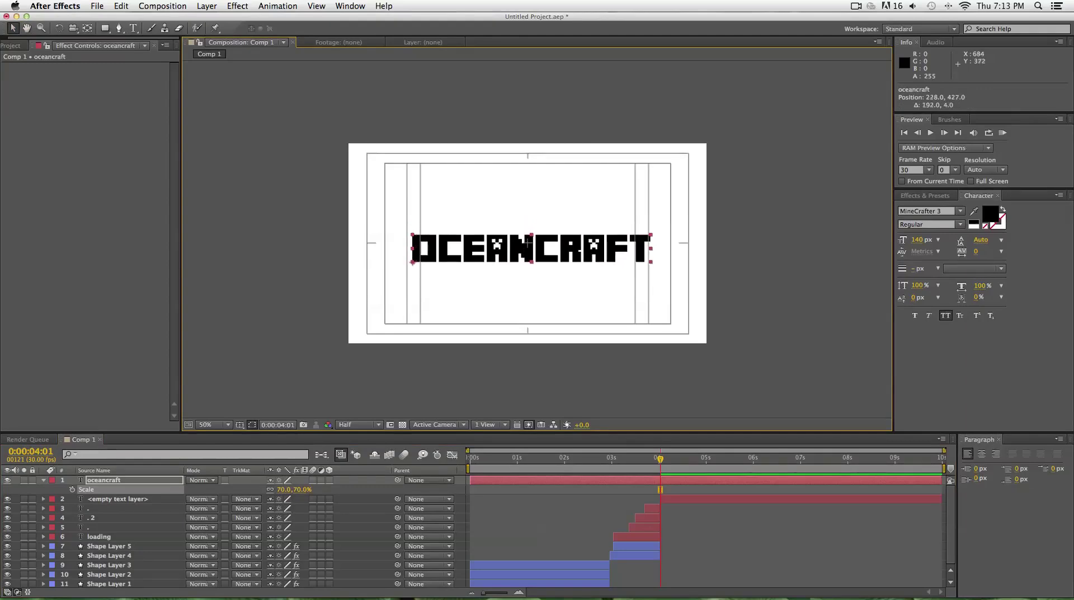
pyautogui.moveTo(540, 247); pyautogui.dragTo(539, 247)
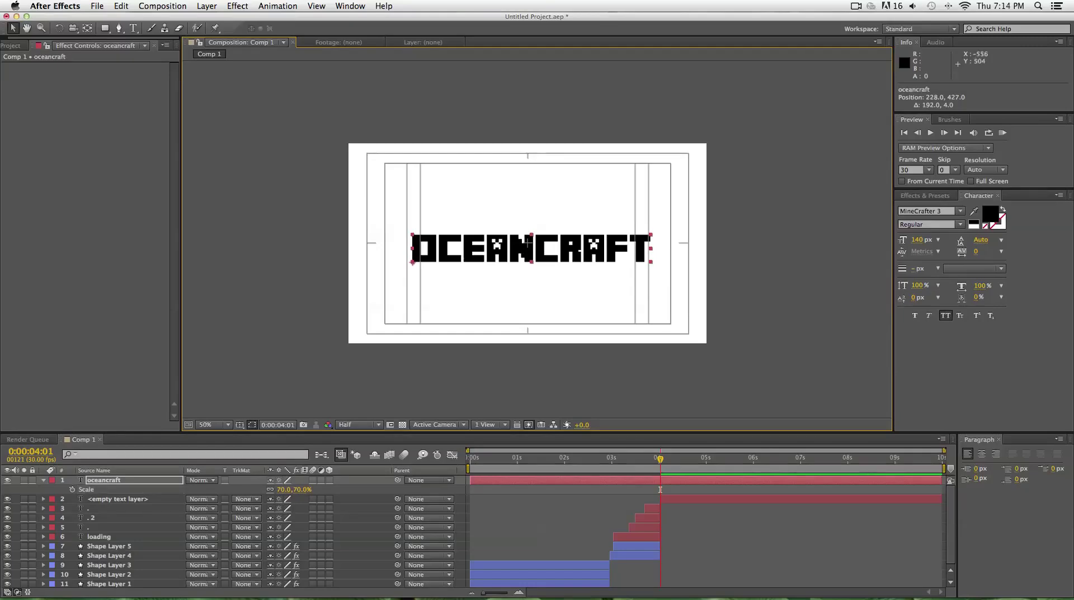
# - Trim the OCEANCRAFT layer so it starts at 0:00:04:01, and delete the empty text layer below it
pyautogui.click(660, 489)
pyautogui.press('s')
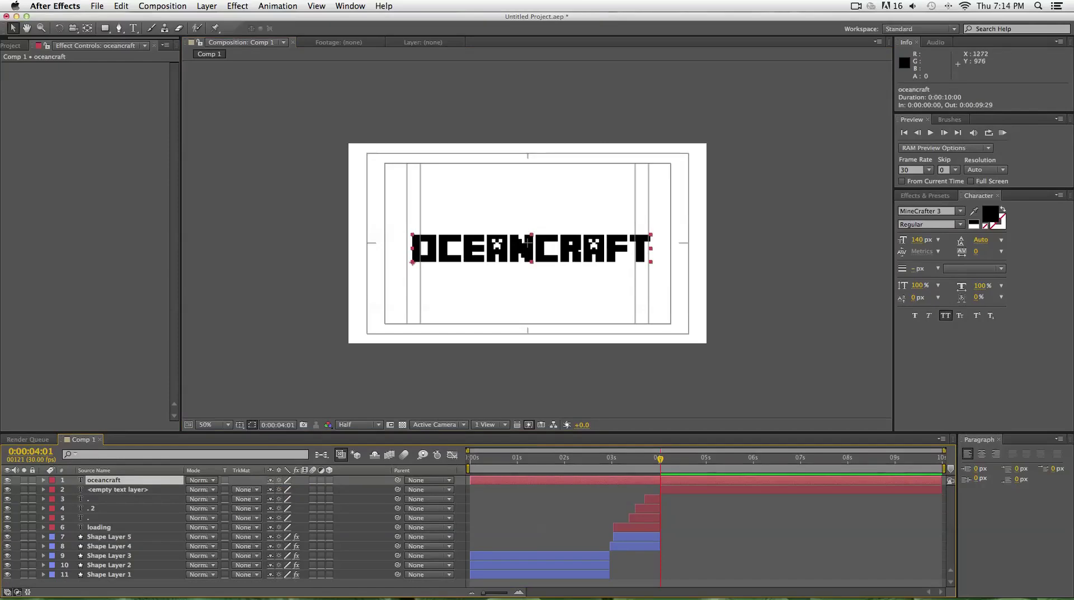
pyautogui.hotkey('alt', '[')
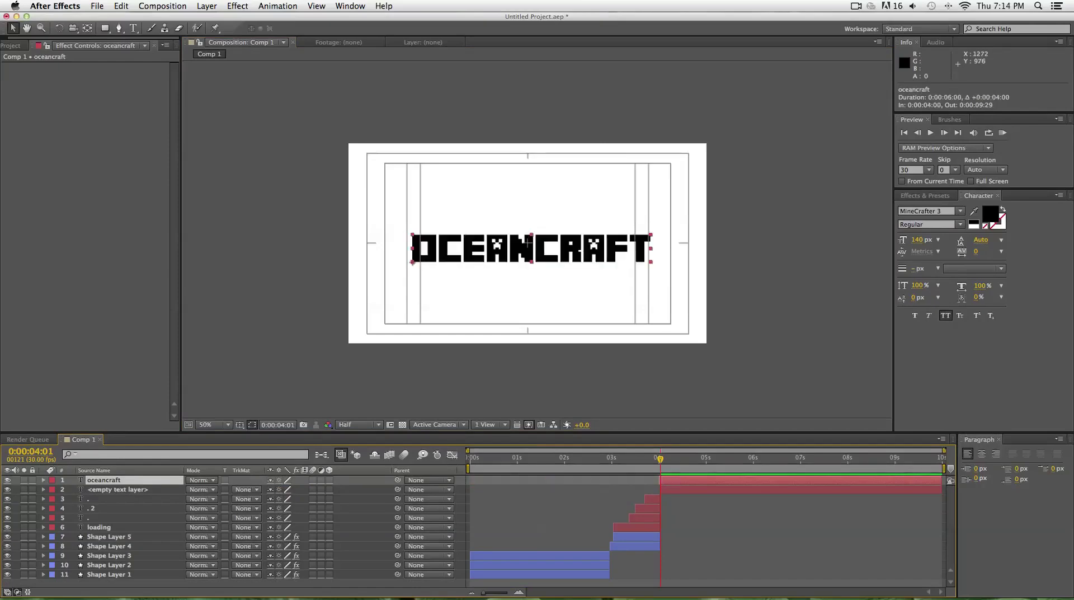
pyautogui.moveTo(659, 480); pyautogui.dragTo(660, 480)
pyautogui.click(671, 490)
pyautogui.press('Delete')
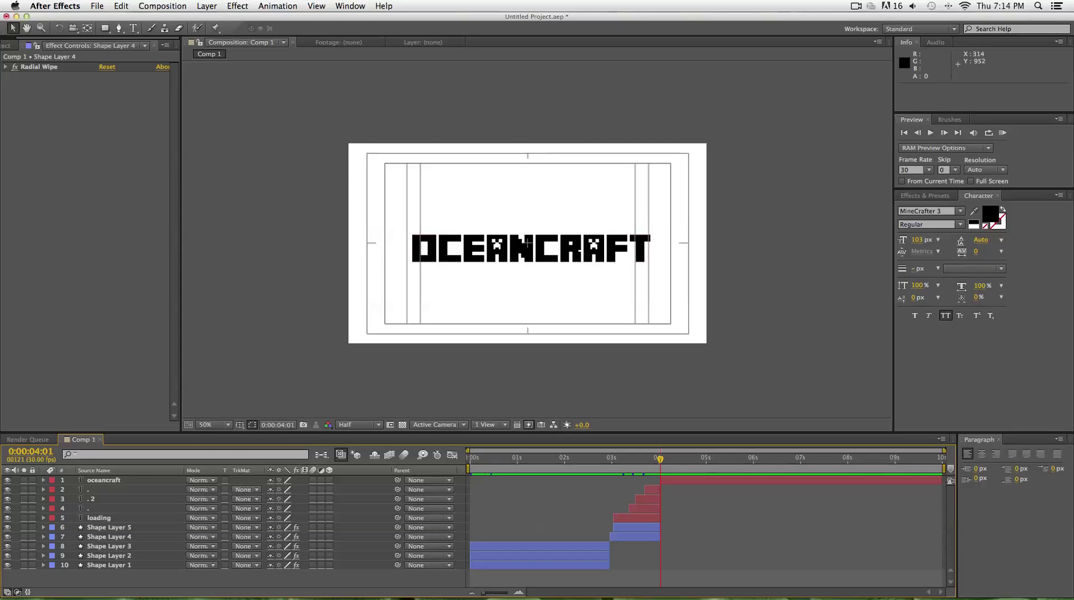
# - Create a new 1280 x 720 px solid layer colored white (FFFFFF)
pyautogui.click(207, 6)
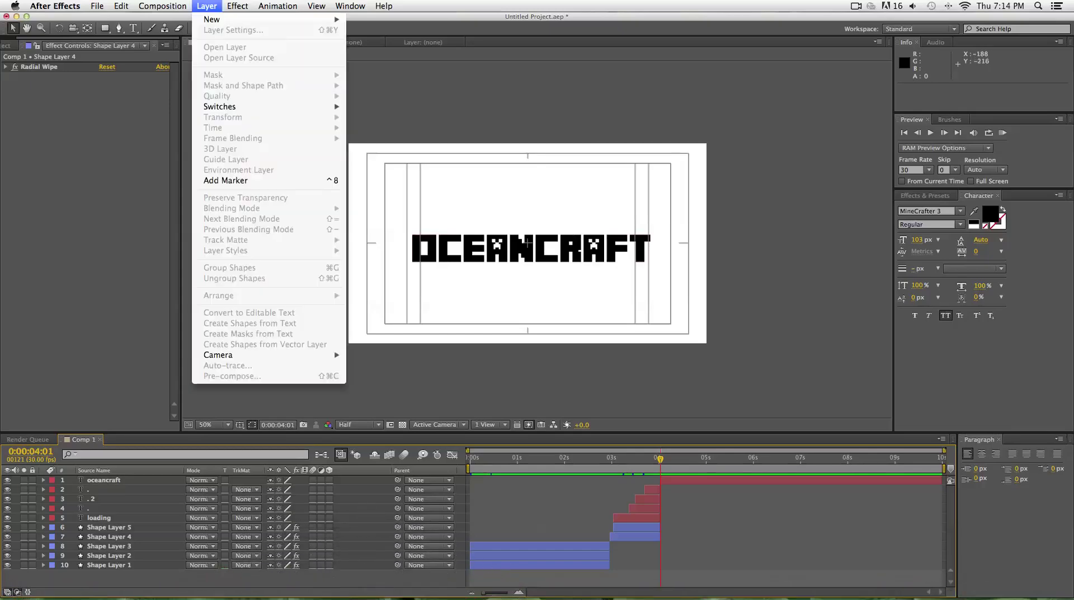
pyautogui.moveTo(268, 19)
pyautogui.click(369, 29)
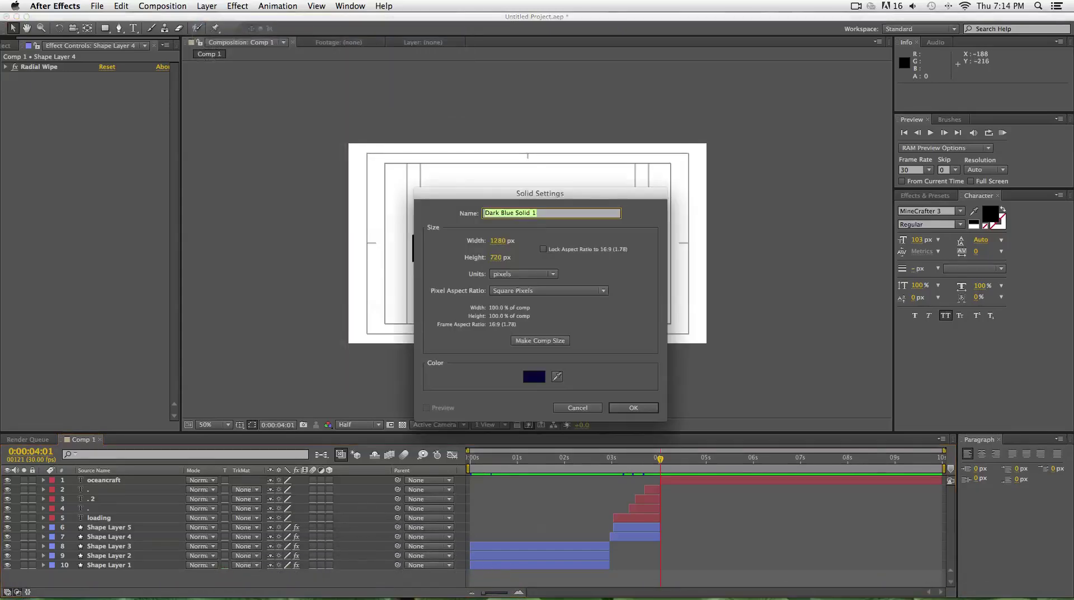
pyautogui.click(533, 376)
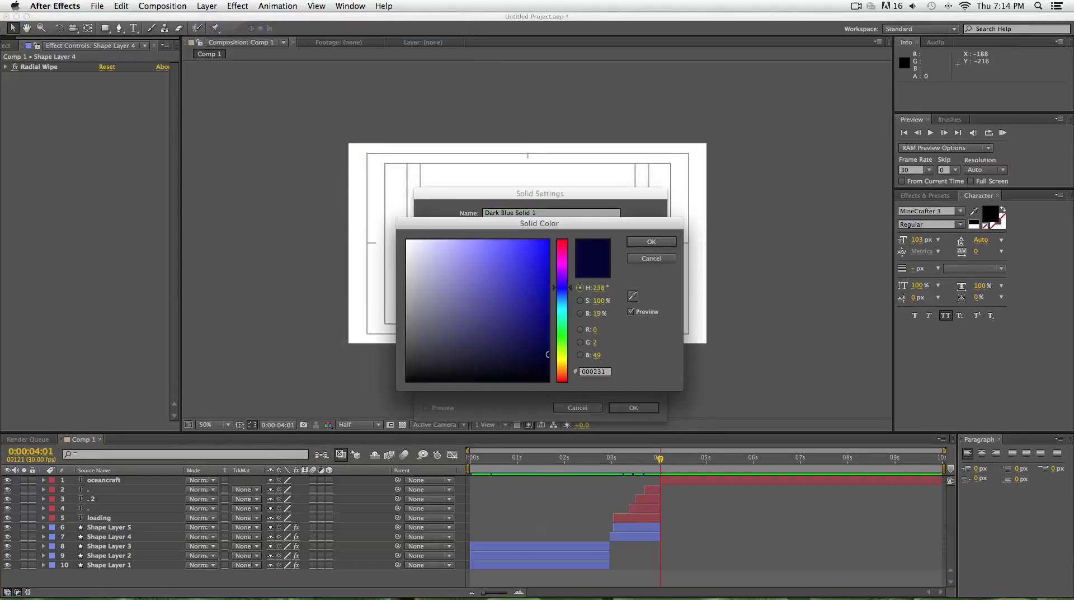
pyautogui.moveTo(548, 354); pyautogui.dragTo(408, 240)
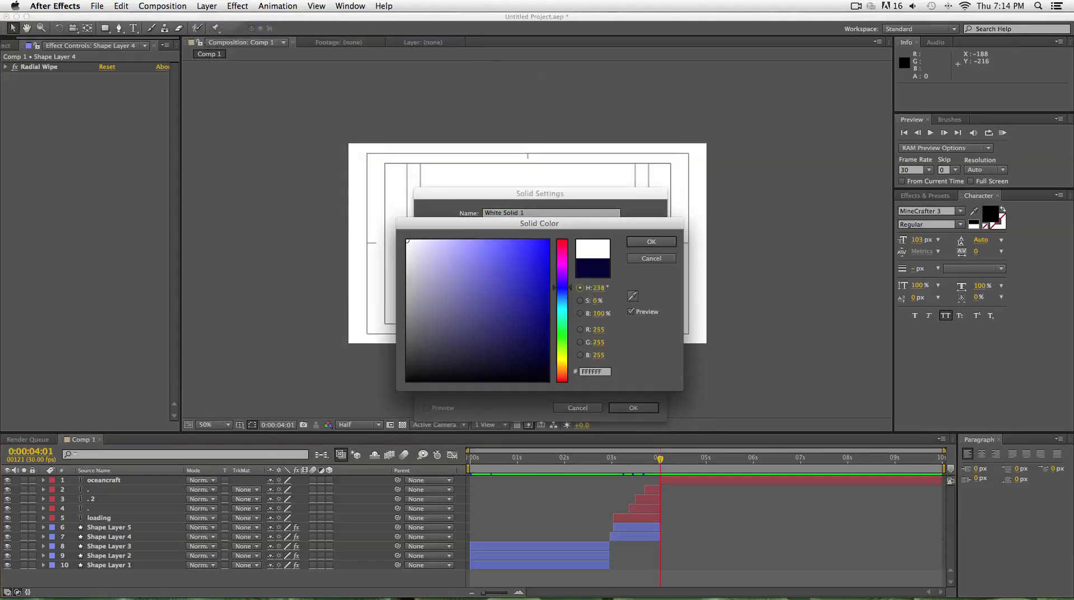
pyautogui.click(594, 371)
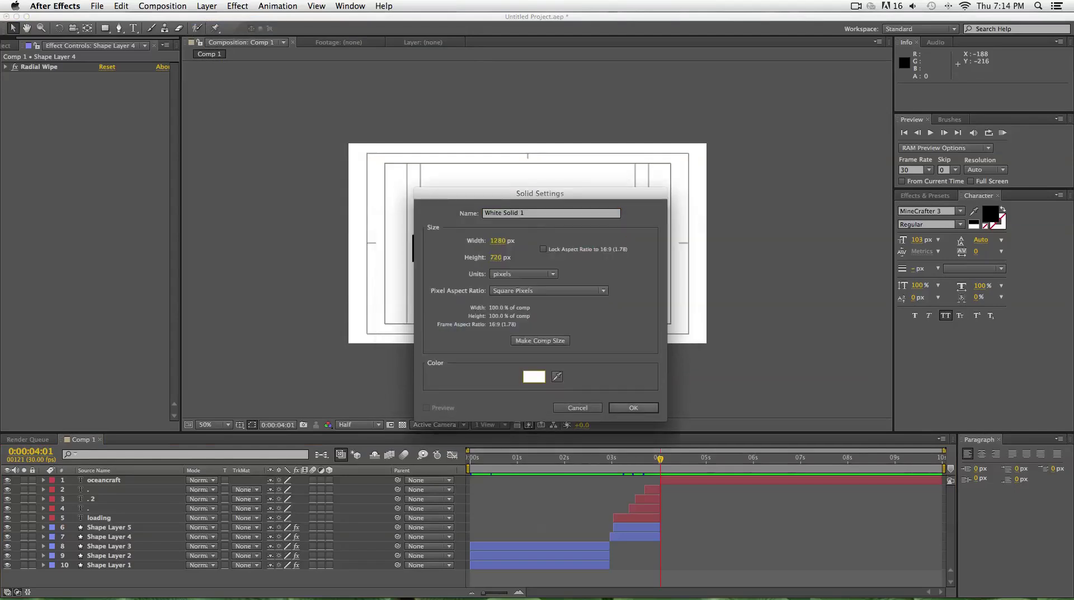
pyautogui.click(634, 407)
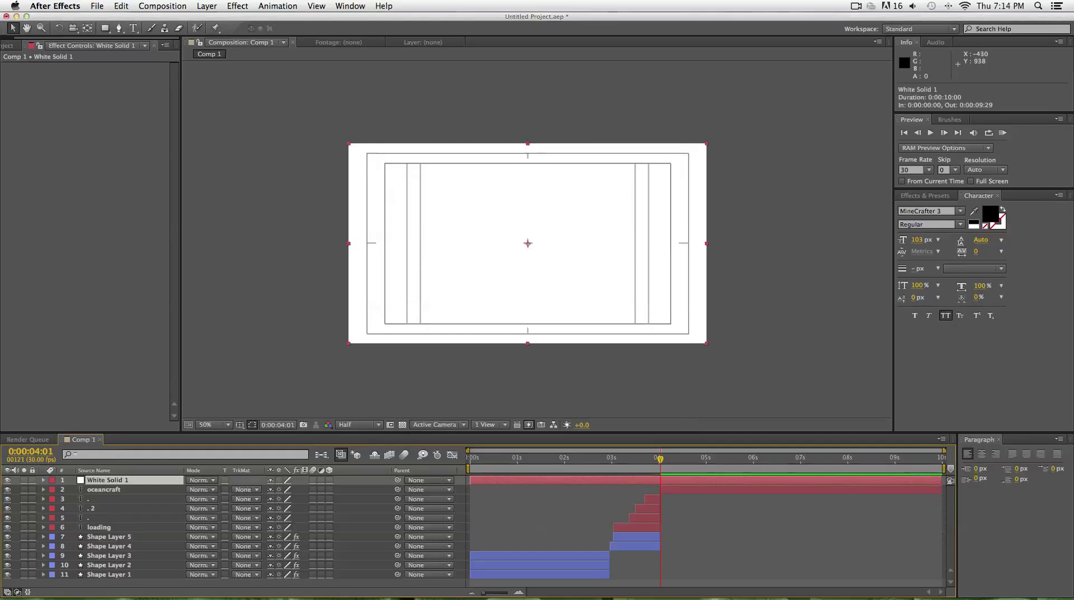
# - Place the white solid directly below the OCEANCRAFT layer and trim its start to 0:00:04:01
pyautogui.moveTo(108, 480); pyautogui.dragTo(109, 494)
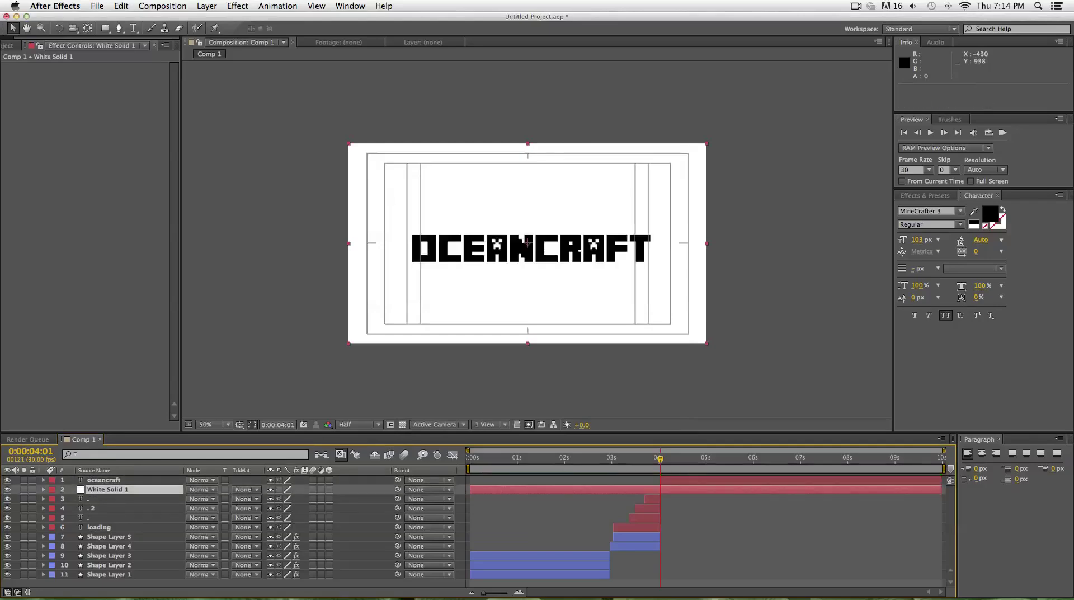
pyautogui.moveTo(470, 489); pyautogui.dragTo(660, 489)
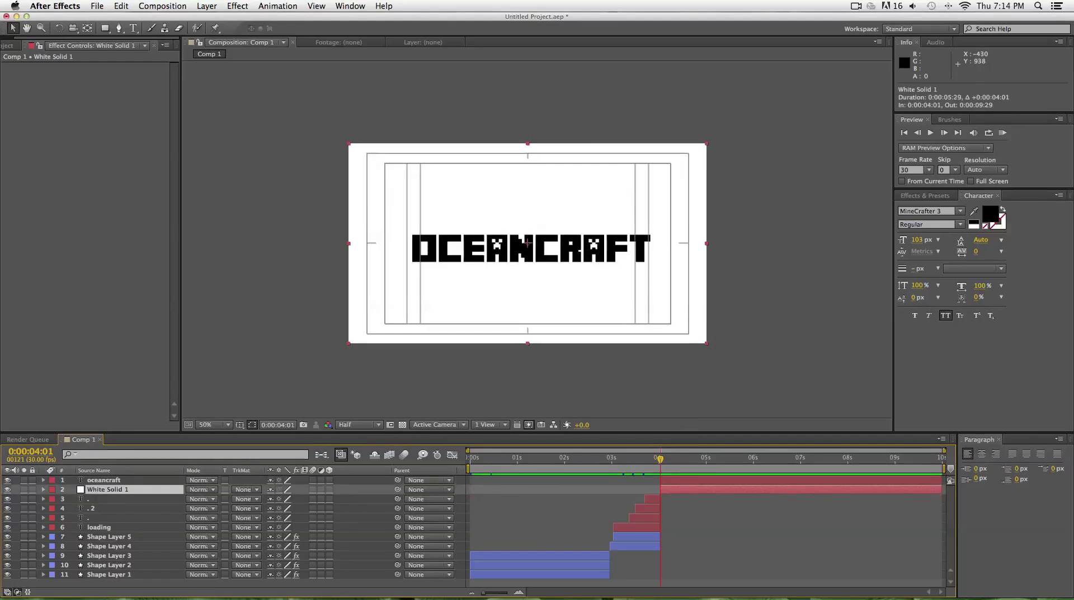
pyautogui.click(707, 531)
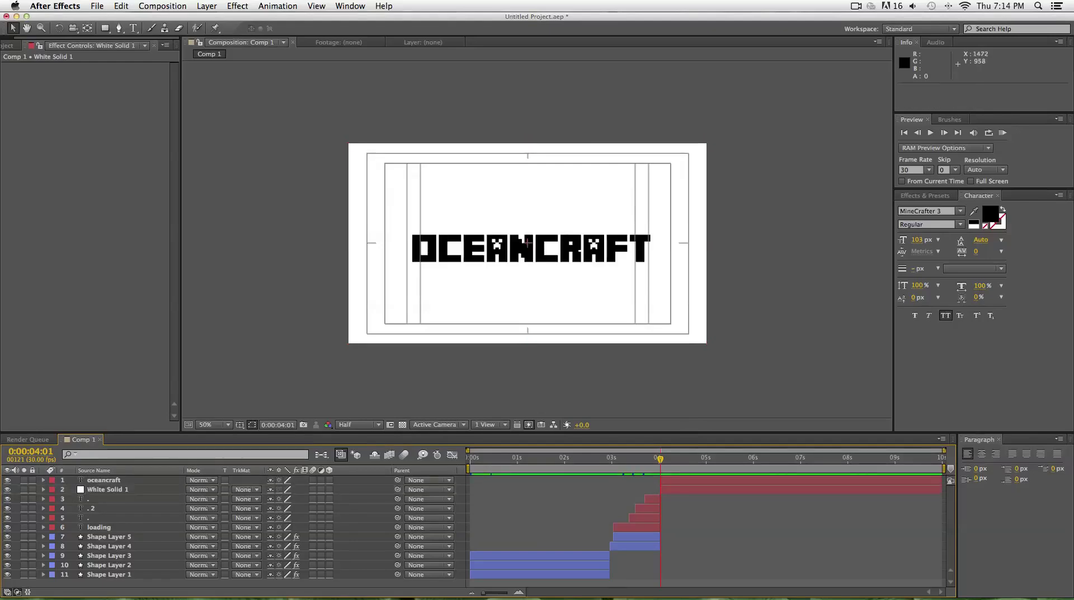
pyautogui.click(762, 489)
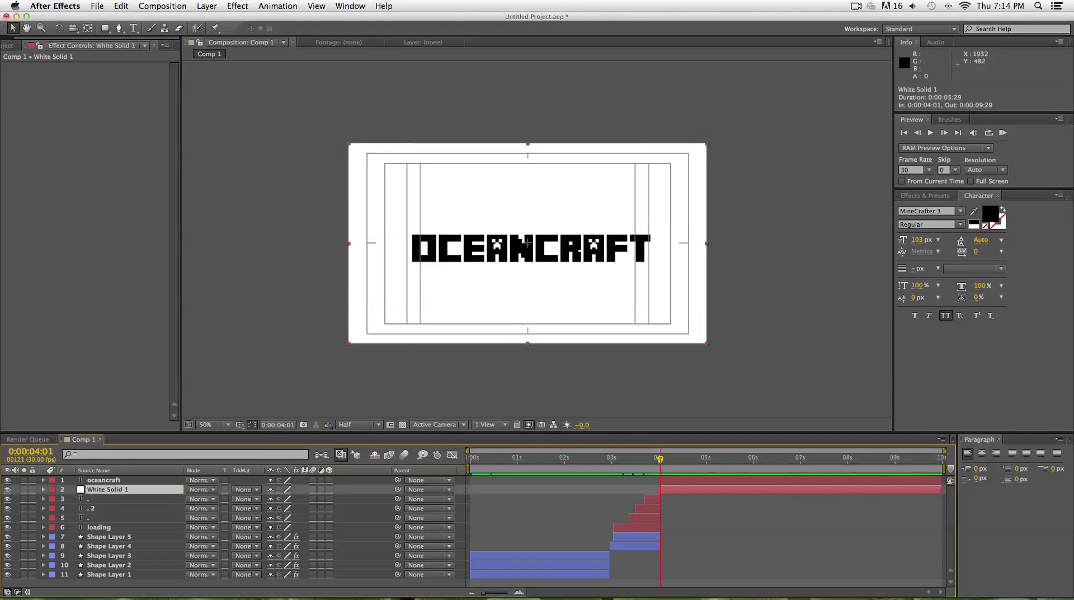
# - Search the effects for "cc lens" and apply CC Lens to the OCEANCRAFT layer
pyautogui.press('super+5')
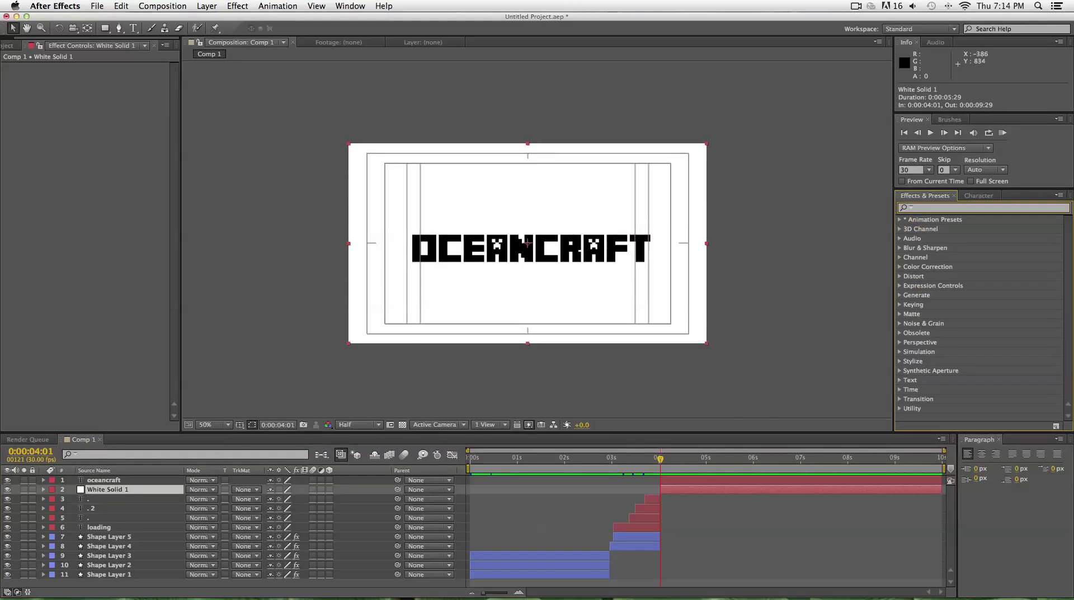
pyautogui.click(168, 584)
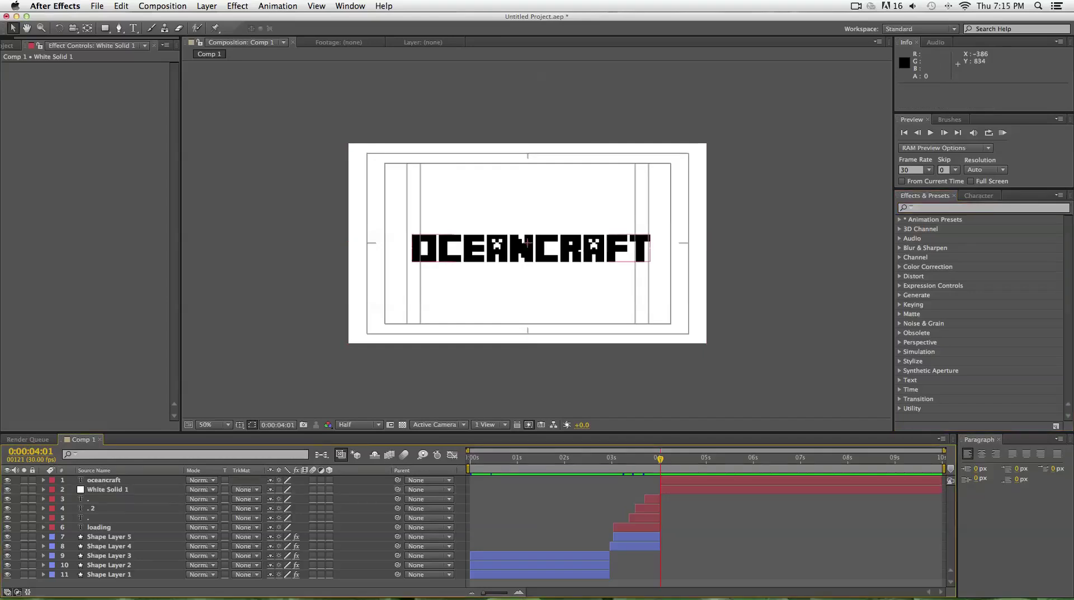
pyautogui.click(106, 480)
pyautogui.click(940, 208)
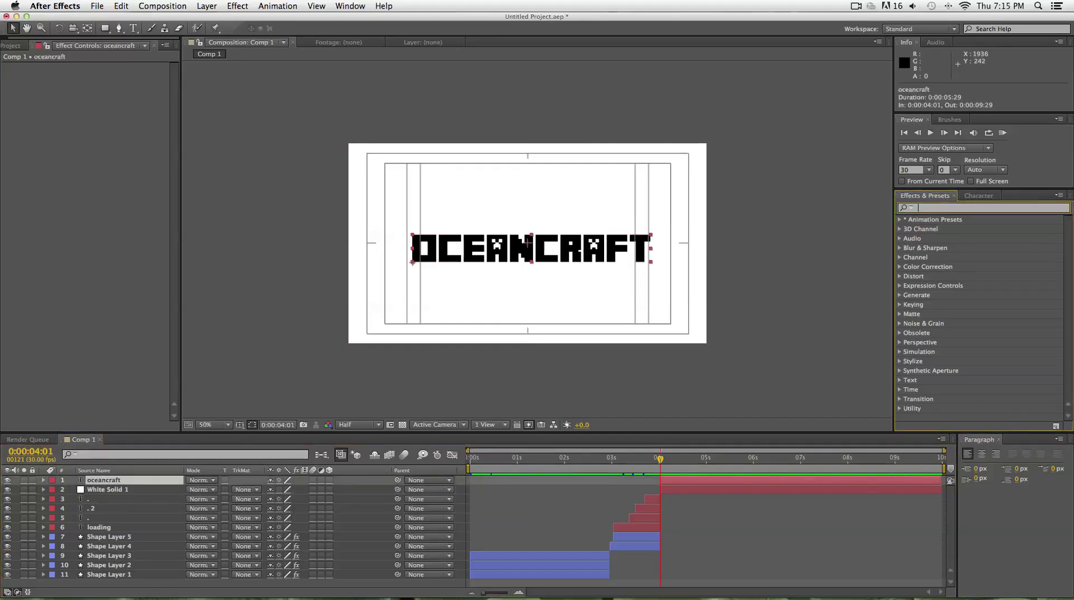
pyautogui.write('cc')
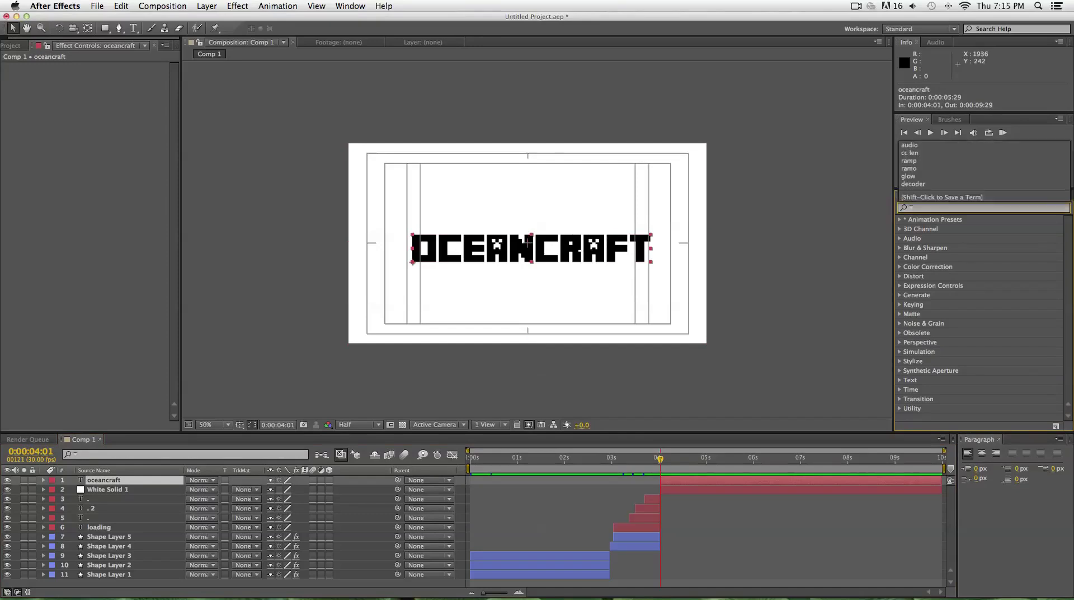
pyautogui.write(' lens')
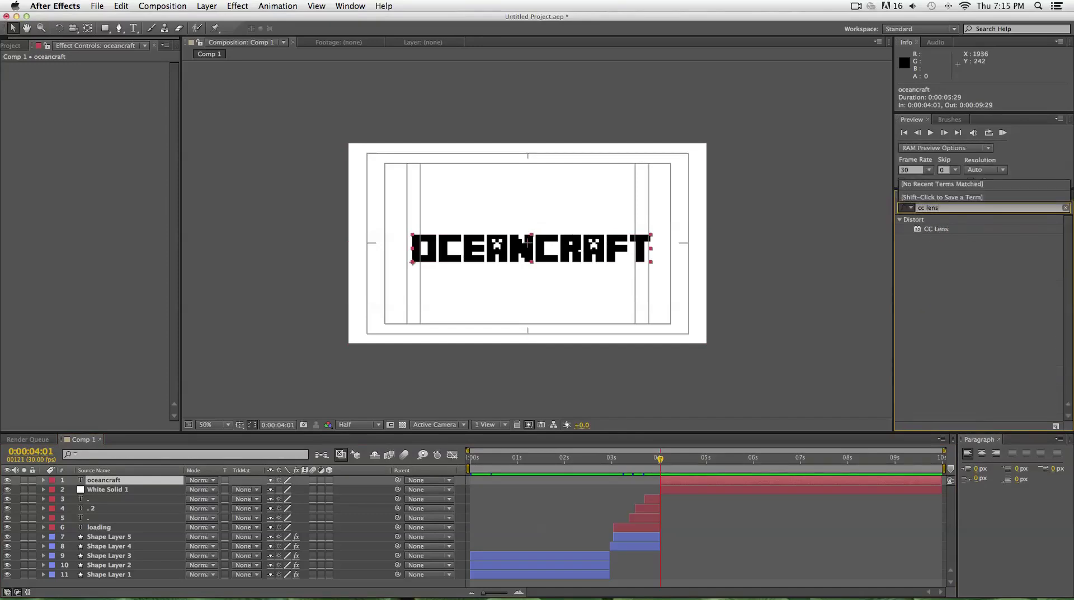
pyautogui.click(935, 229)
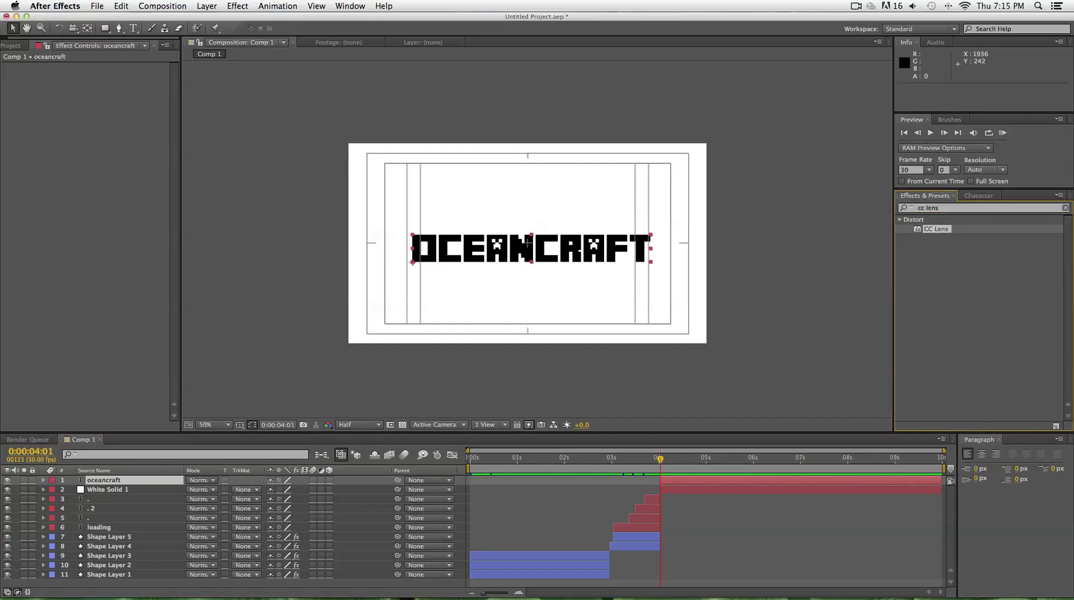
pyautogui.moveTo(936, 229); pyautogui.dragTo(540, 249)
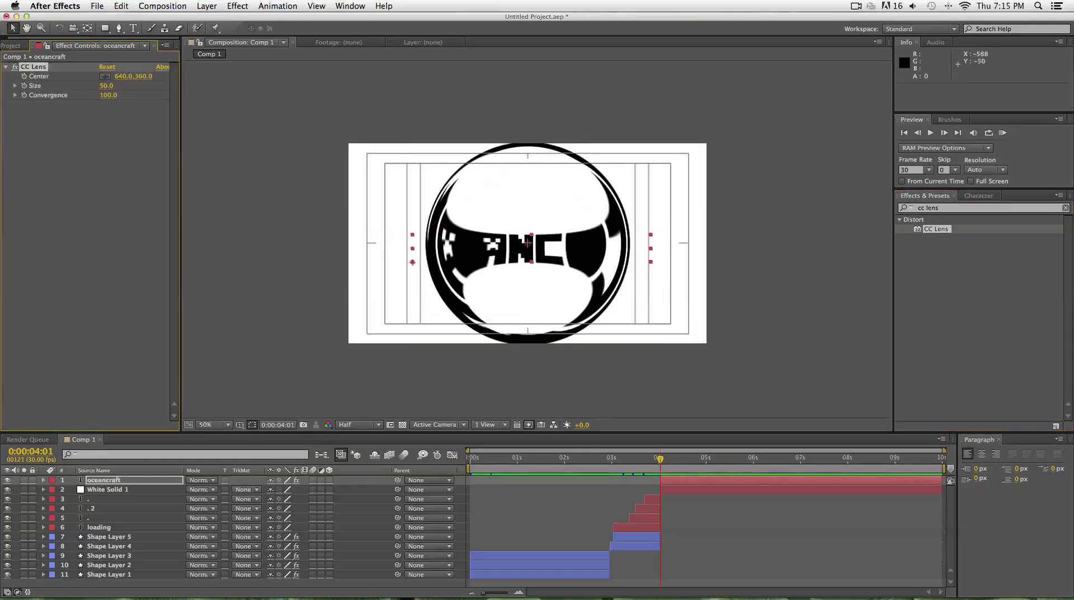
# - Try a CC Lens size of 8 at 0:00:04:01 and of 400 at 0:00:04:08 without keyframing
pyautogui.click(106, 87)
pyautogui.write('8')
pyautogui.press('Return')
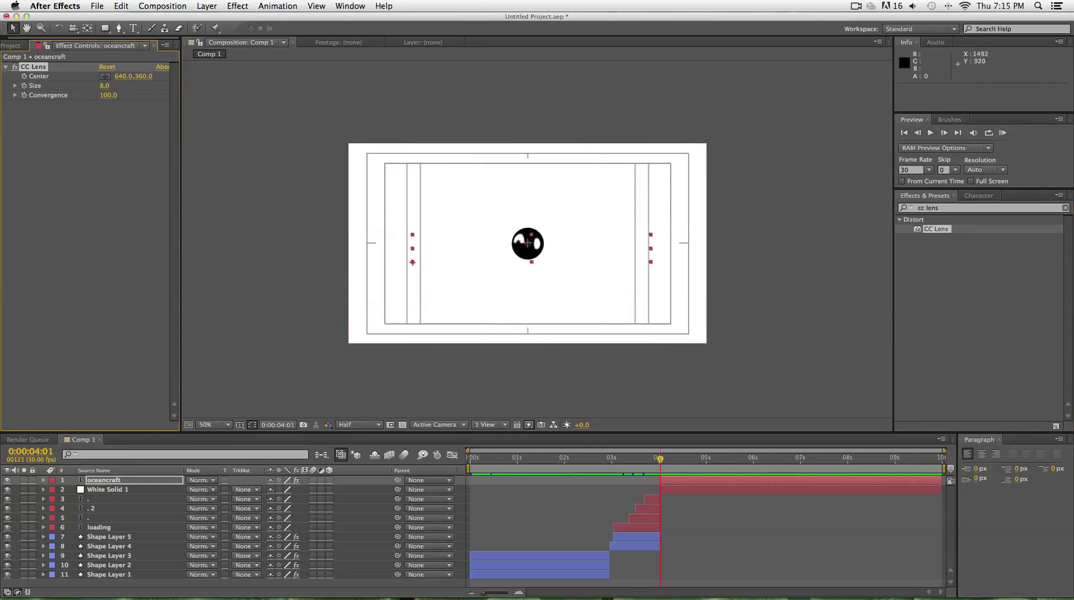
pyautogui.moveTo(660, 459); pyautogui.dragTo(668, 459)
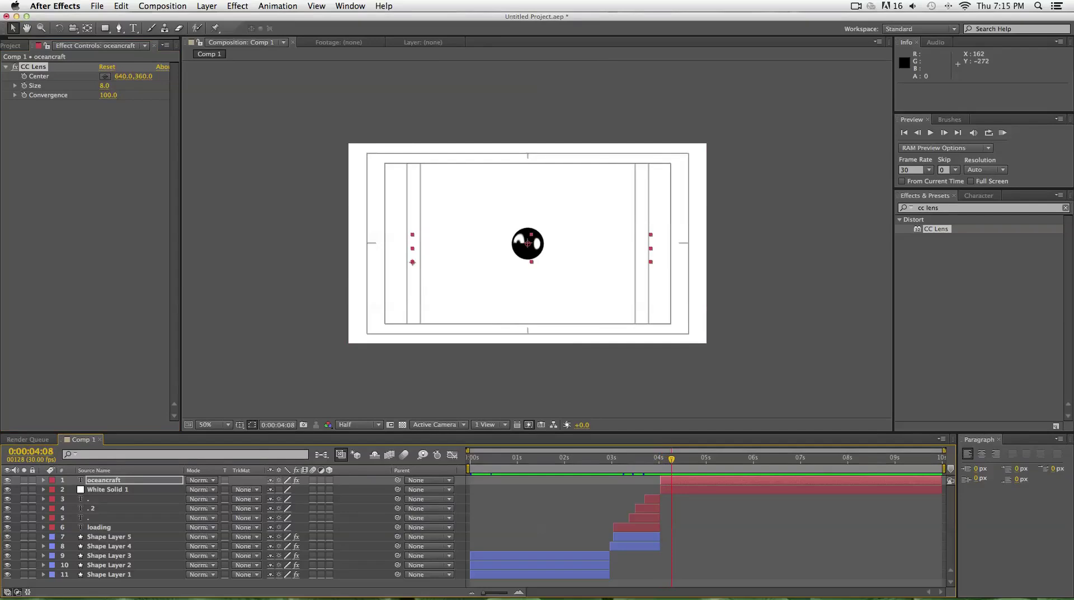
pyautogui.moveTo(105, 86); pyautogui.dragTo(338, 86)
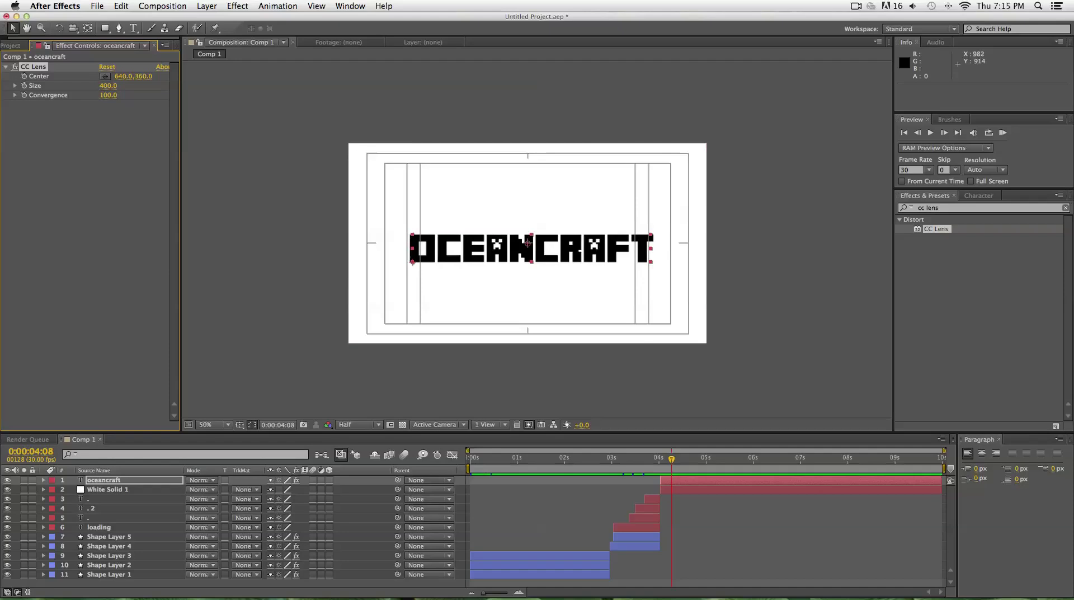
# - Enable keyframing for the CC Lens size at 0:00:04:01 and set the size to 8
pyautogui.moveTo(671, 458); pyautogui.dragTo(660, 458)
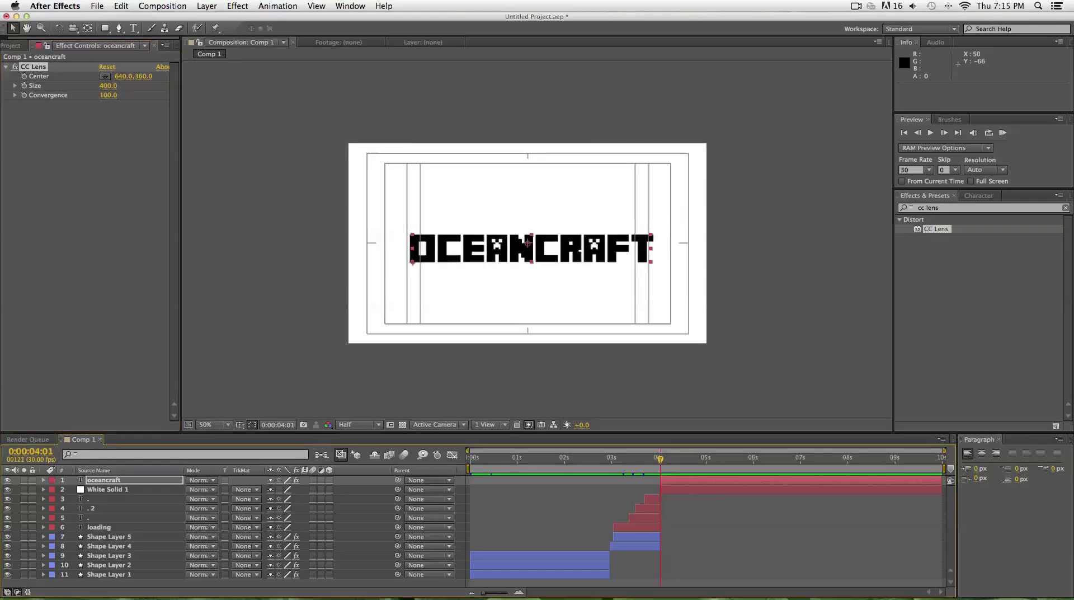
pyautogui.click(24, 85)
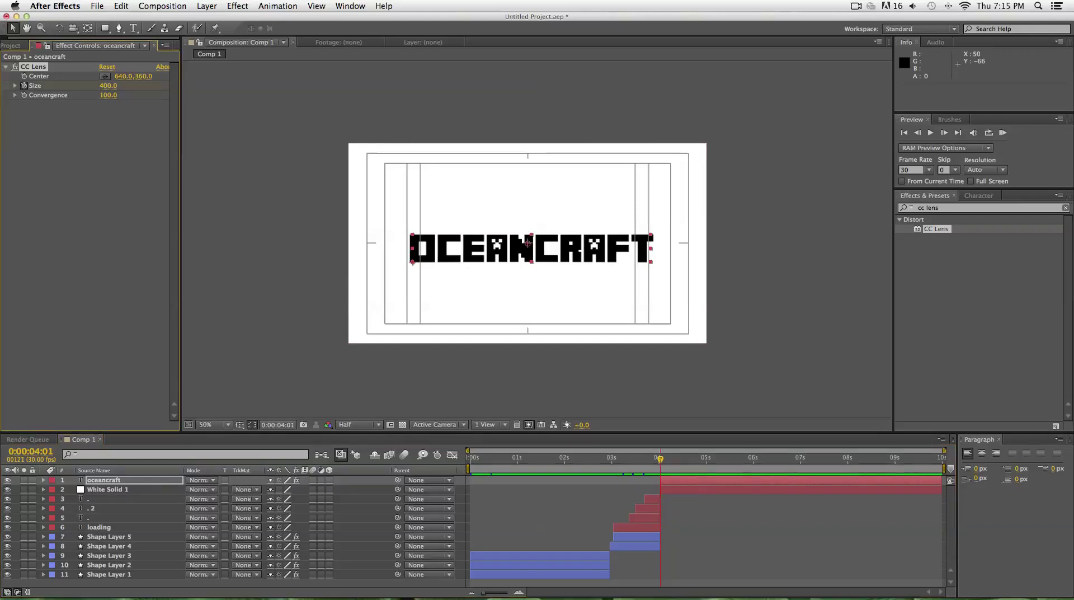
pyautogui.click(108, 85)
pyautogui.press('BackSpace')
pyautogui.write('8')
pyautogui.press('Return')
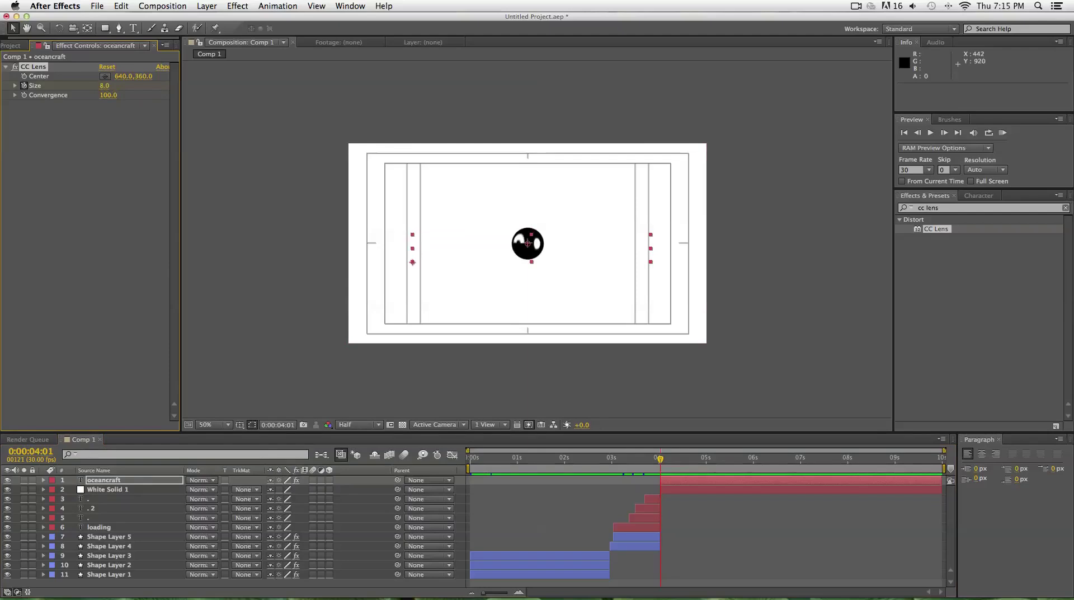
# - Set the OCEANCRAFT layer's CC Lens size to 400 at 0:00:04:07
pyautogui.moveTo(660, 458); pyautogui.dragTo(669, 458)
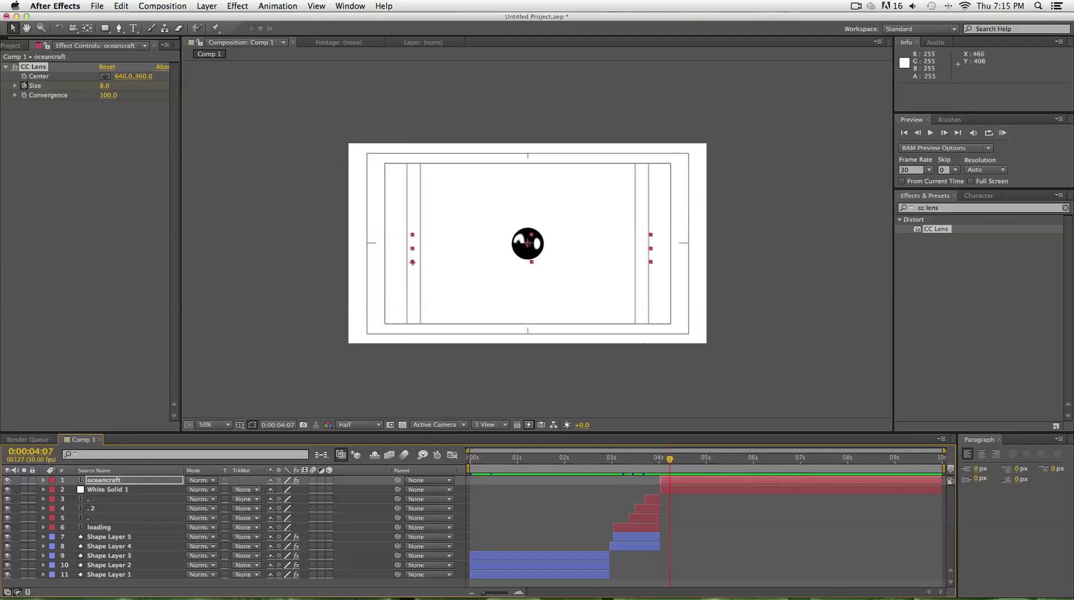
pyautogui.click(105, 85)
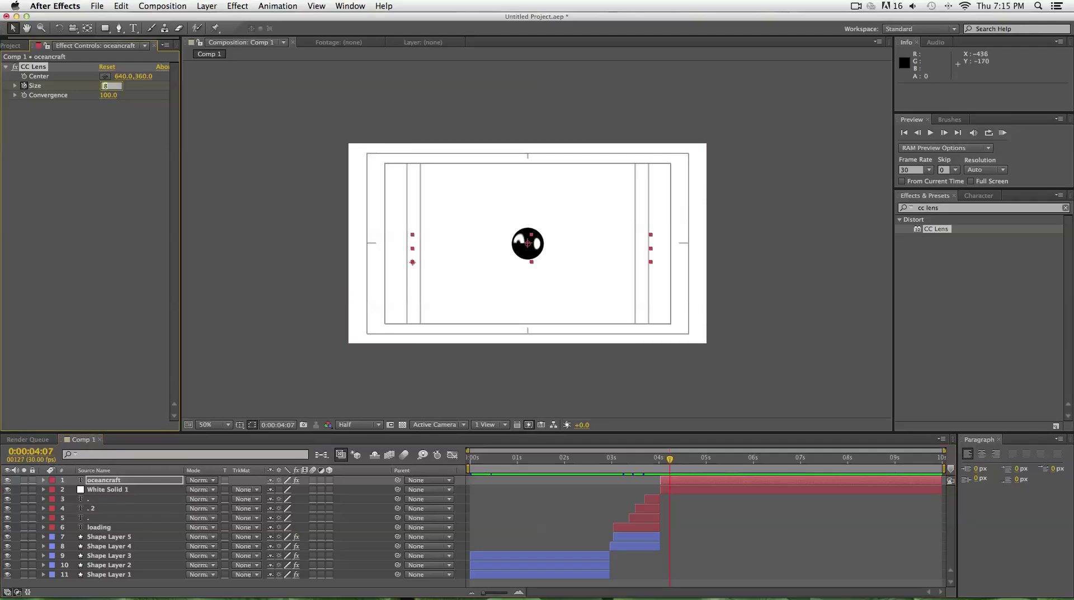
pyautogui.write('400')
pyautogui.press('Return')
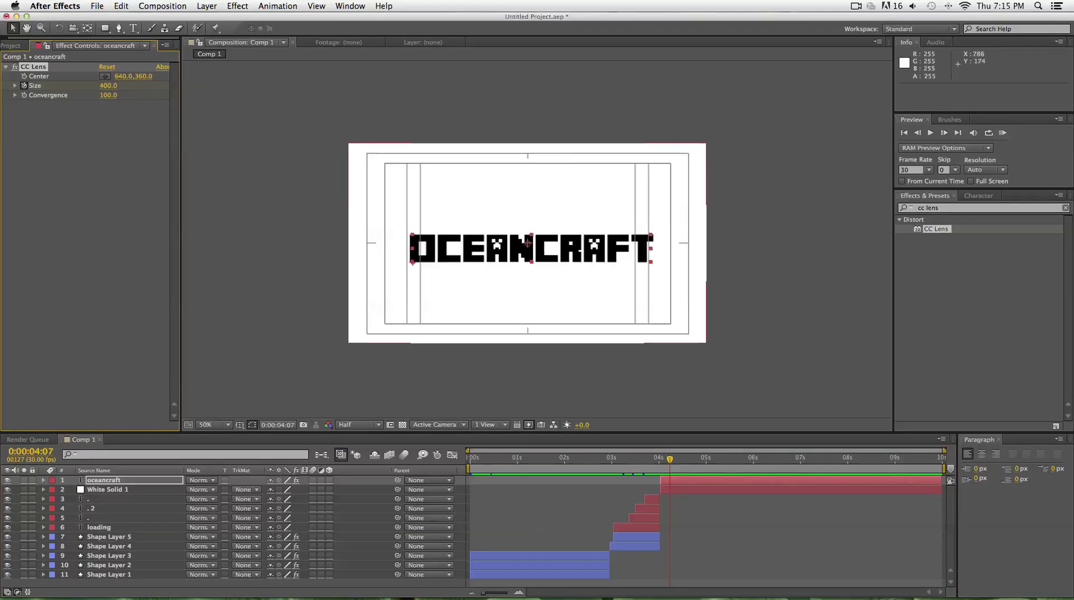
# - Preview the whole animation from 0:00:00:00
pyautogui.click(666, 458)
pyautogui.moveTo(666, 458); pyautogui.dragTo(470, 458)
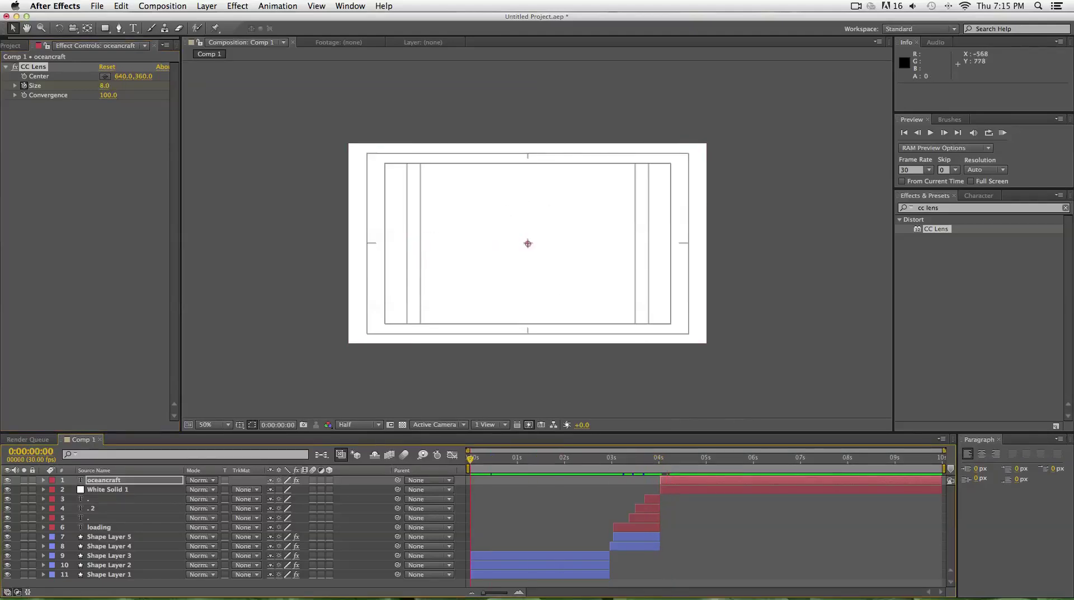
pyautogui.press('KP_0')
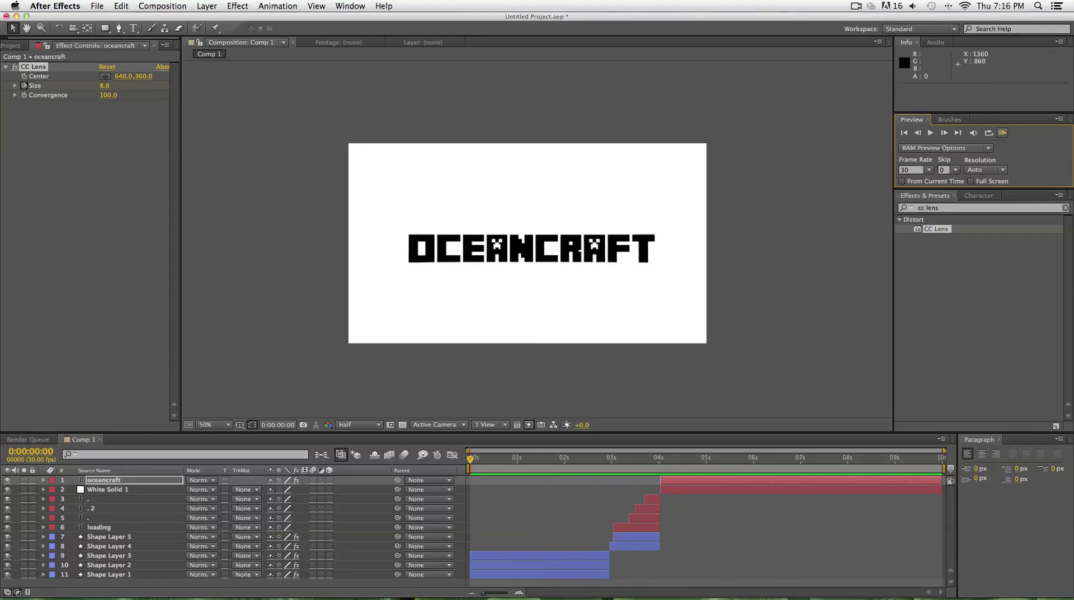
pyautogui.press('space')
# - At 0:00:04:01, search the effects for "audio" and apply Audio Spectrum to the White Solid 1 layer
pyautogui.moveTo(660, 458)
pyautogui.mouseDown()
pyautogui.moveTo(681, 458)
pyautogui.moveTo(659, 459)
pyautogui.mouseUp()
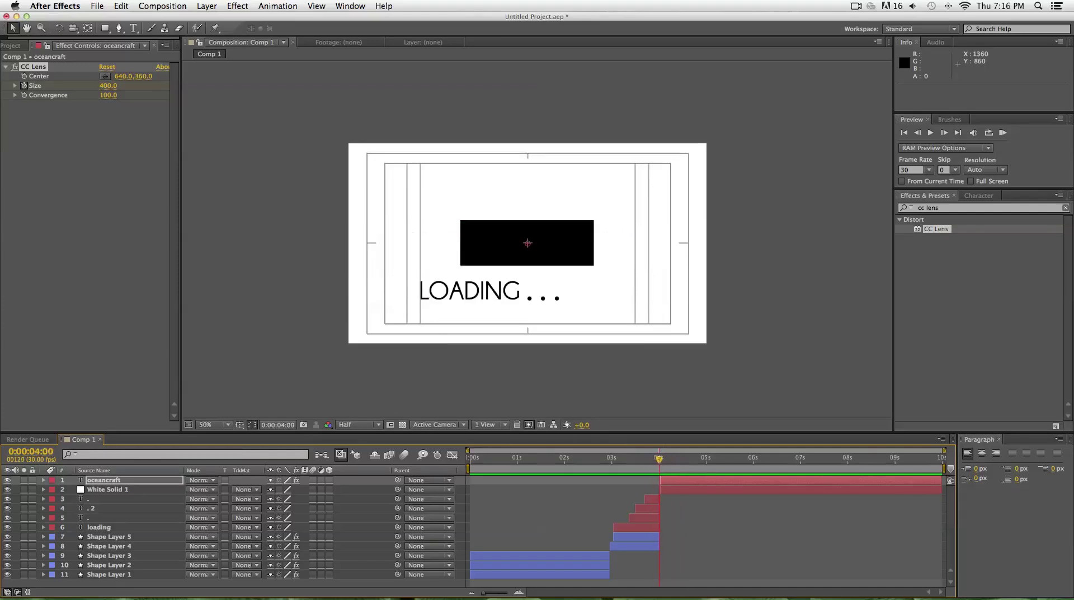
pyautogui.press('pagedown')
pyautogui.click(973, 313)
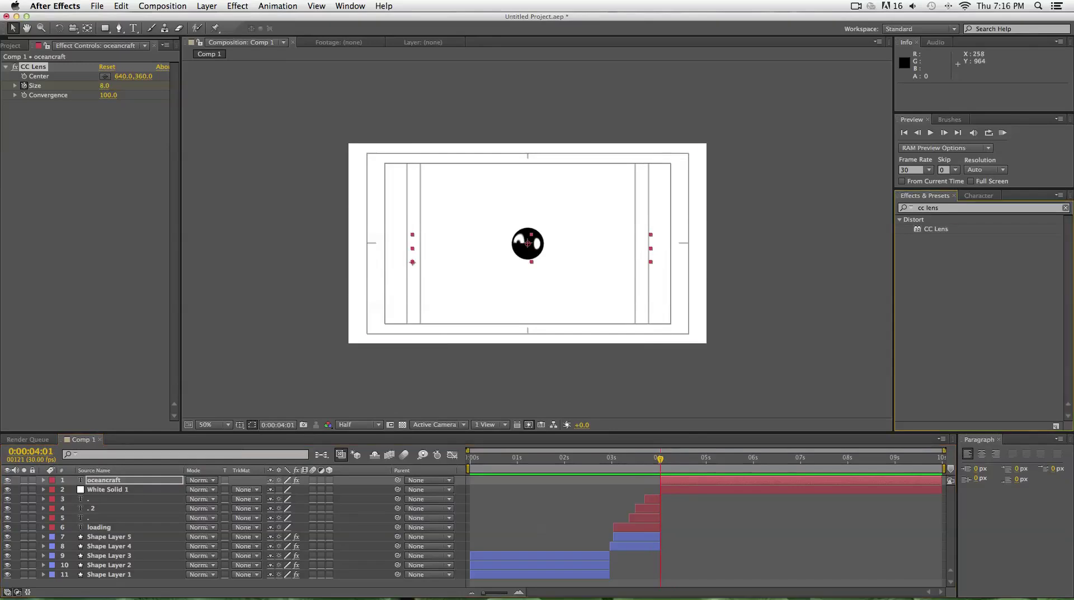
pyautogui.click(107, 490)
pyautogui.tripleClick(932, 208)
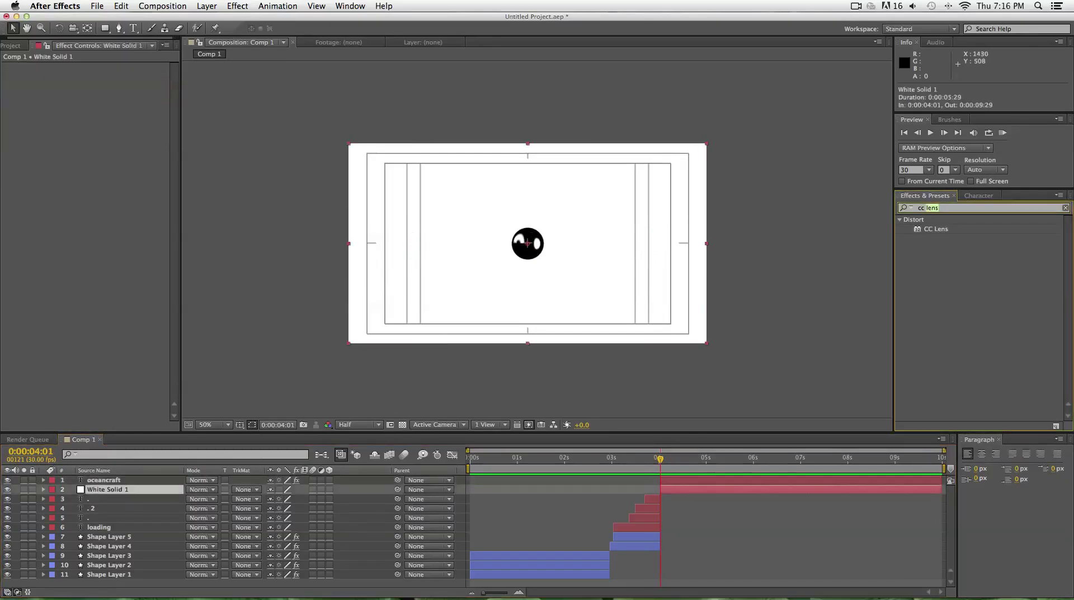
pyautogui.press('BackSpace')
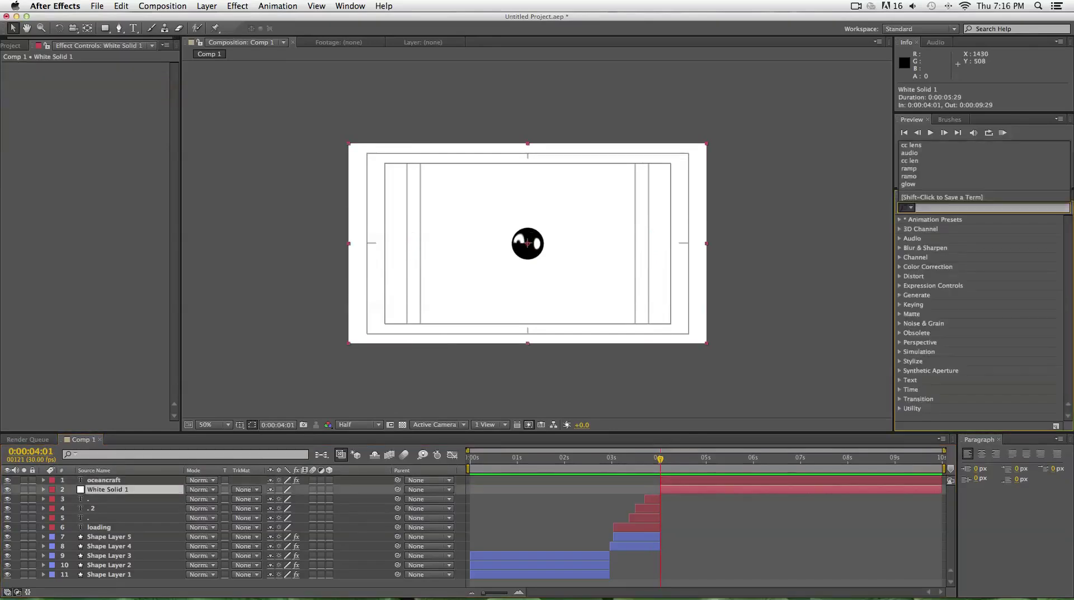
pyautogui.write('audio')
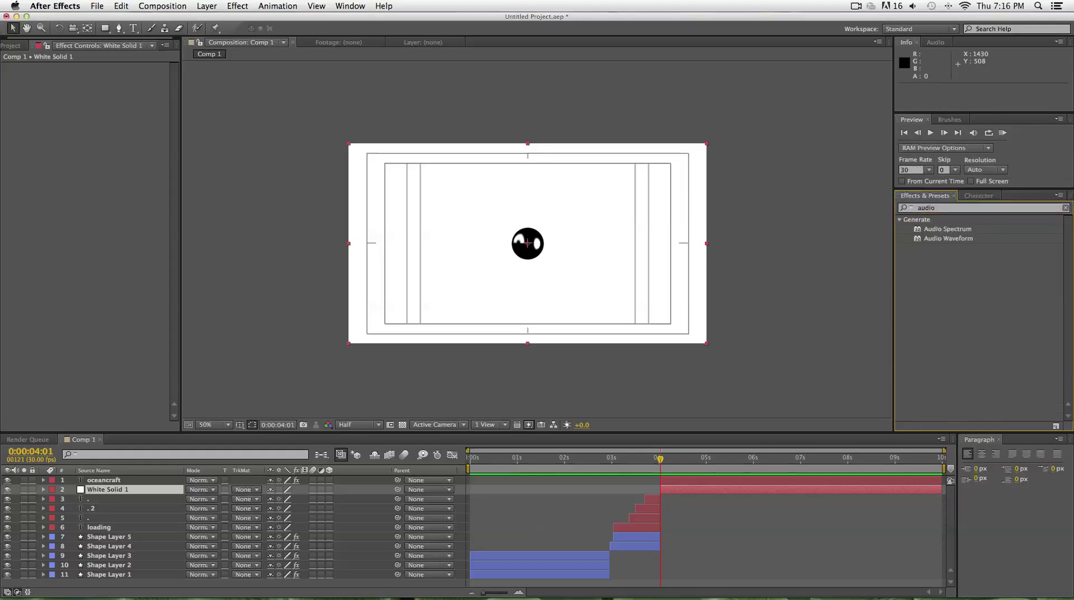
pyautogui.click(948, 229)
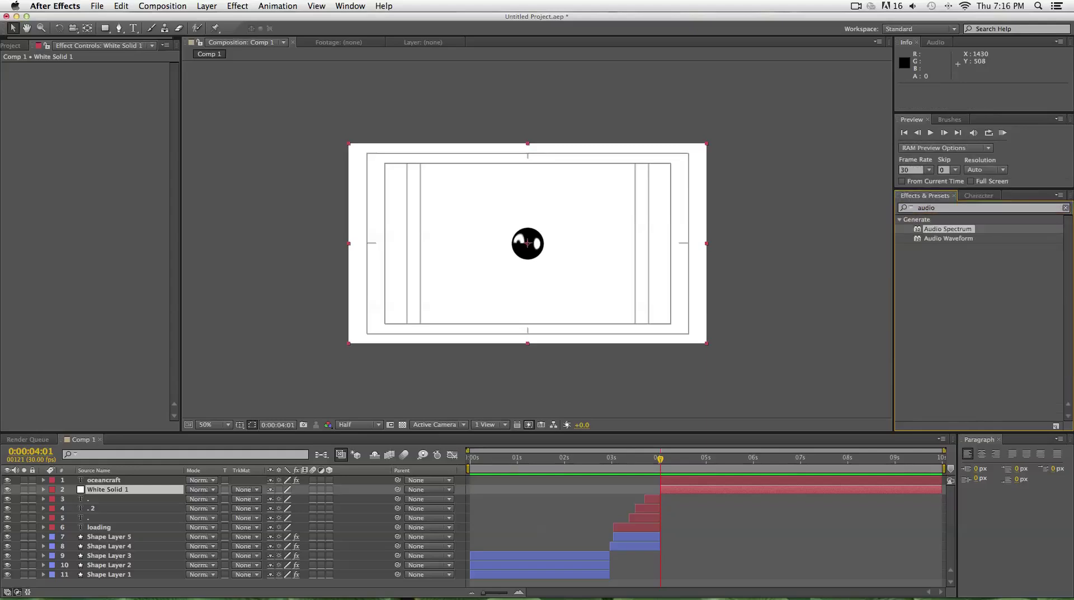
pyautogui.moveTo(948, 229); pyautogui.dragTo(639, 269)
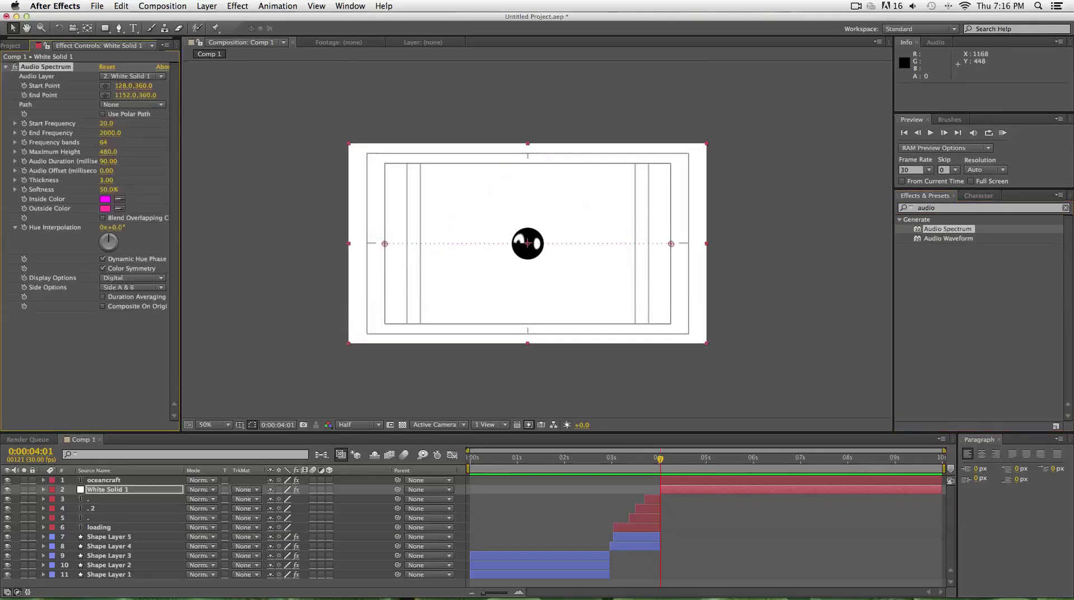
# - Stretch the Audio Spectrum across the full frame width, with start point -1, 360 and end point 1280, 360
pyautogui.click(108, 489)
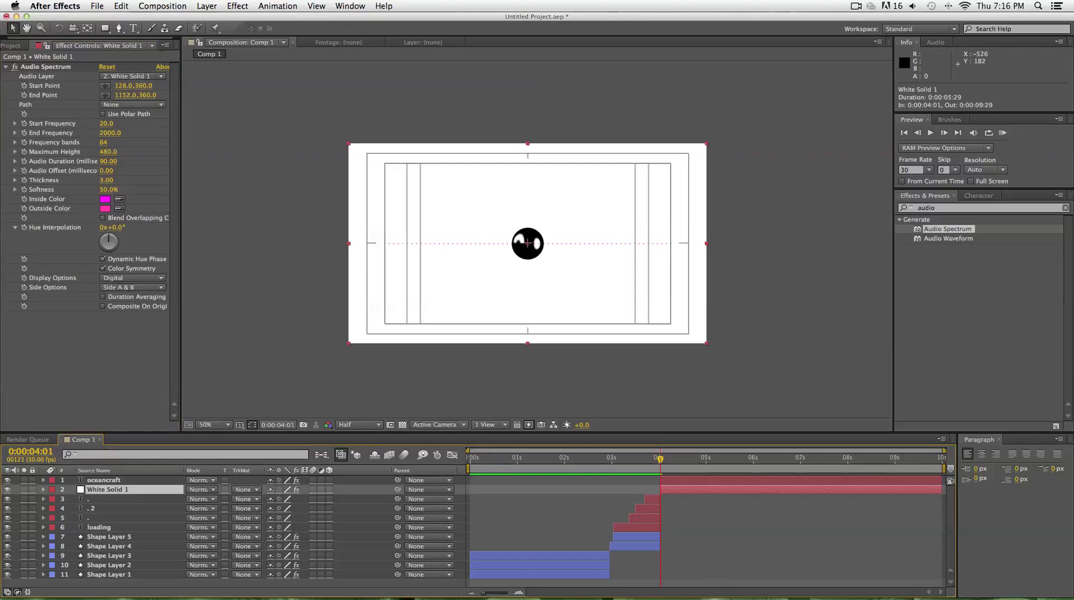
pyautogui.moveTo(107, 124); pyautogui.dragTo(123, 123)
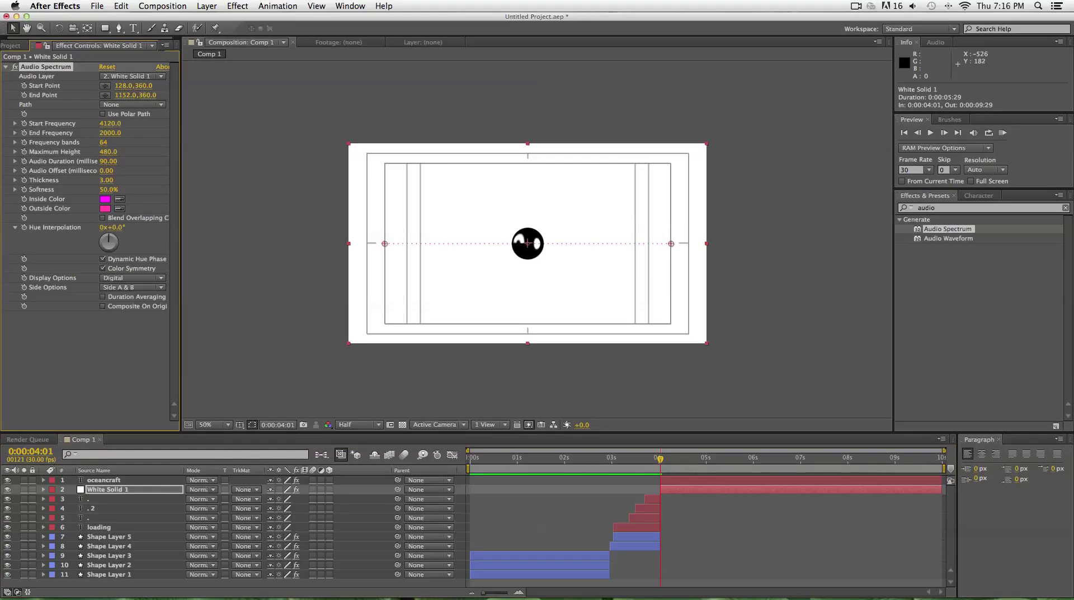
pyautogui.hotkey('ctrl', 'z')
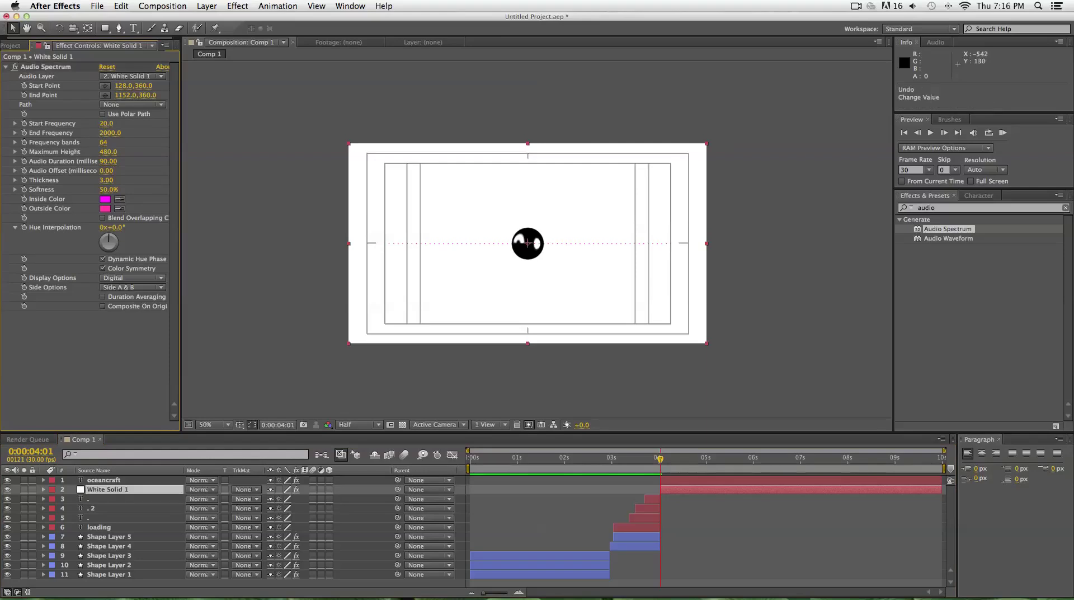
pyautogui.click(46, 66)
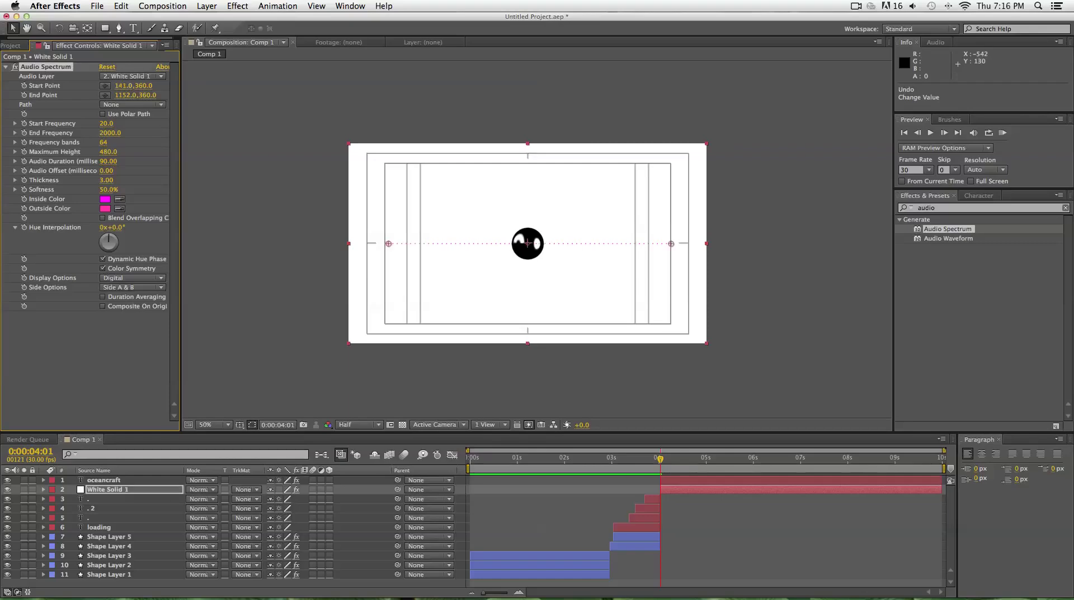
pyautogui.moveTo(384, 243); pyautogui.dragTo(348, 243)
pyautogui.moveTo(671, 243); pyautogui.dragTo(706, 243)
pyautogui.click(235, 584)
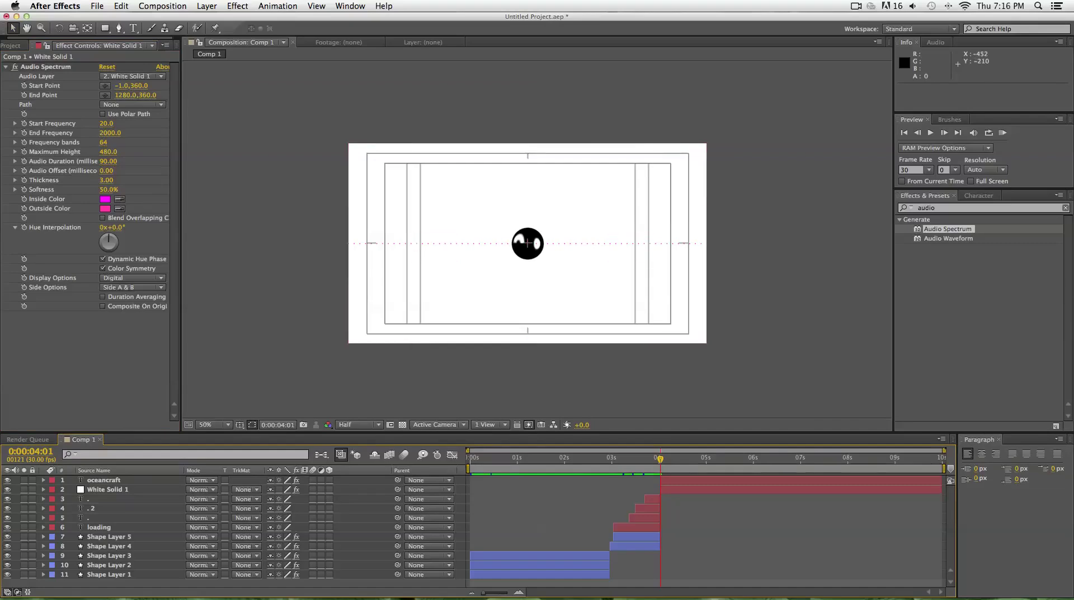
# - Set the Audio Spectrum's inside color to blue 0200FF and its outside color to light blue 32C3FF
pyautogui.click(104, 198)
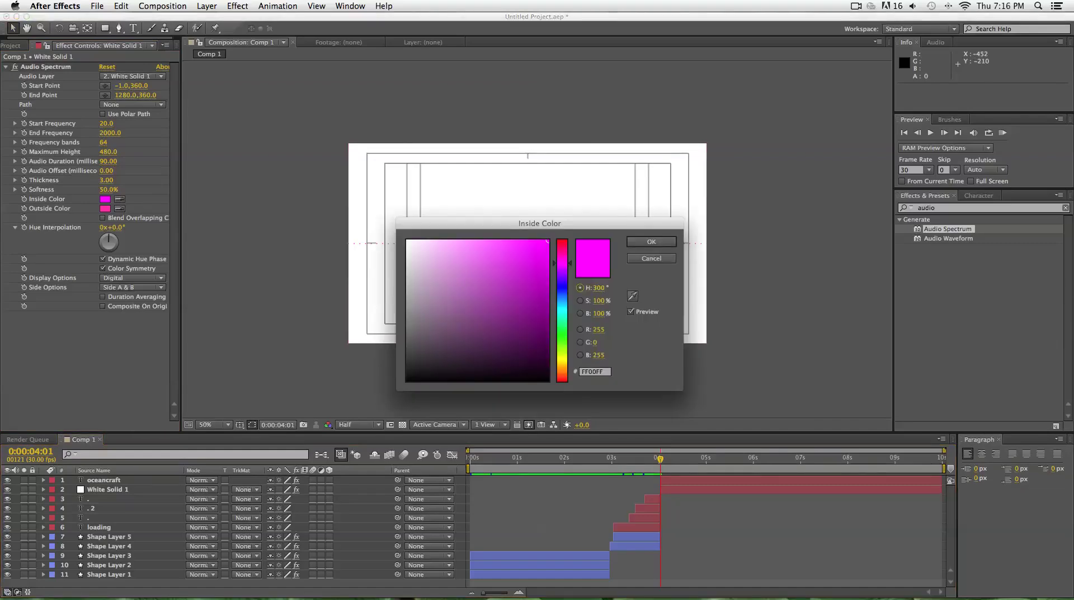
pyautogui.click(563, 286)
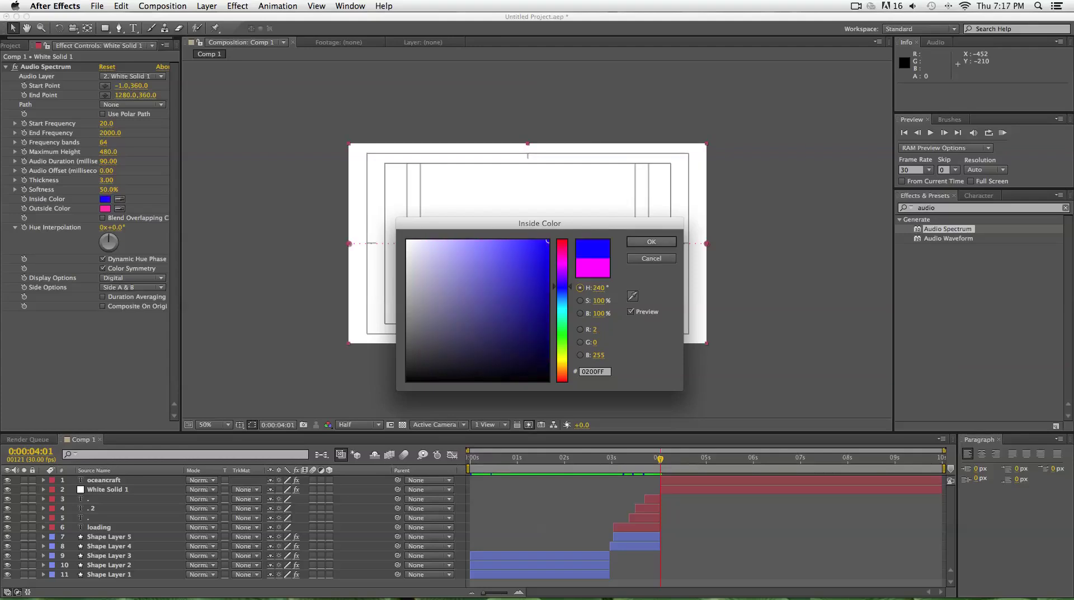
pyautogui.click(651, 241)
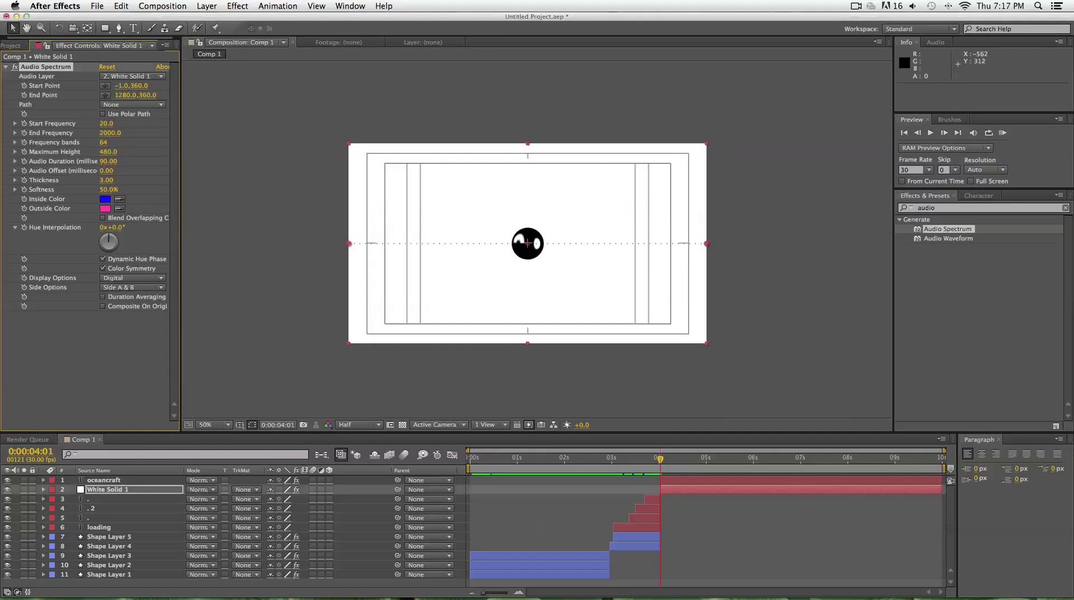
pyautogui.click(105, 209)
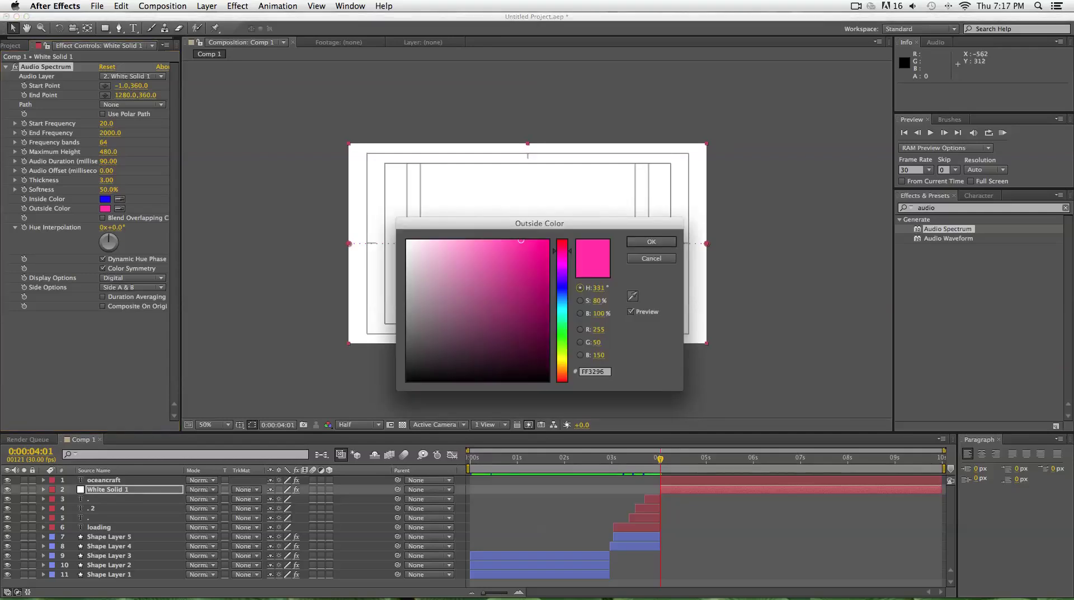
pyautogui.click(562, 304)
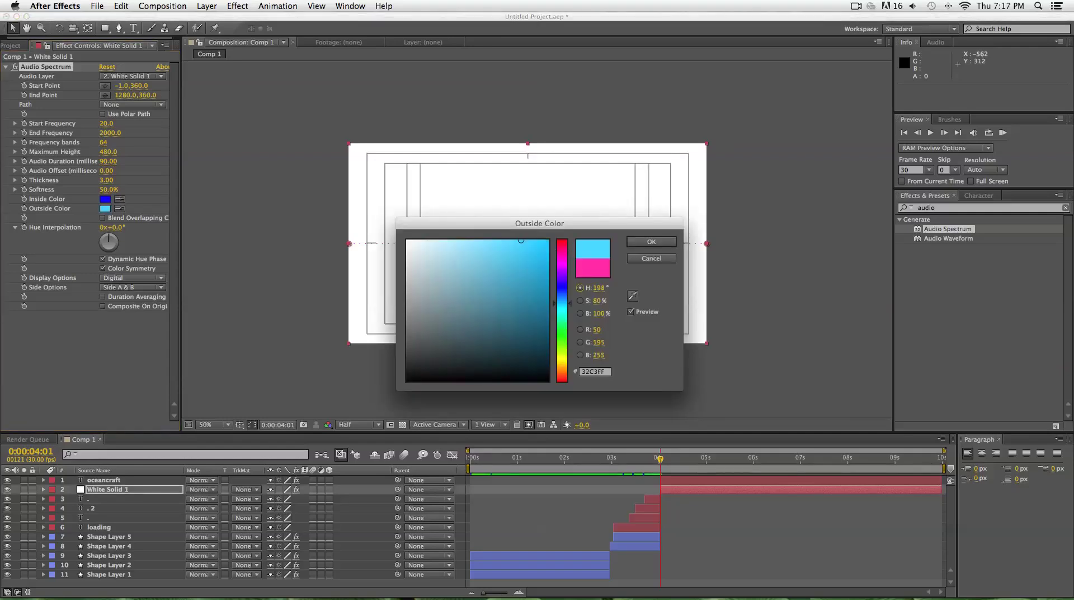
pyautogui.click(651, 241)
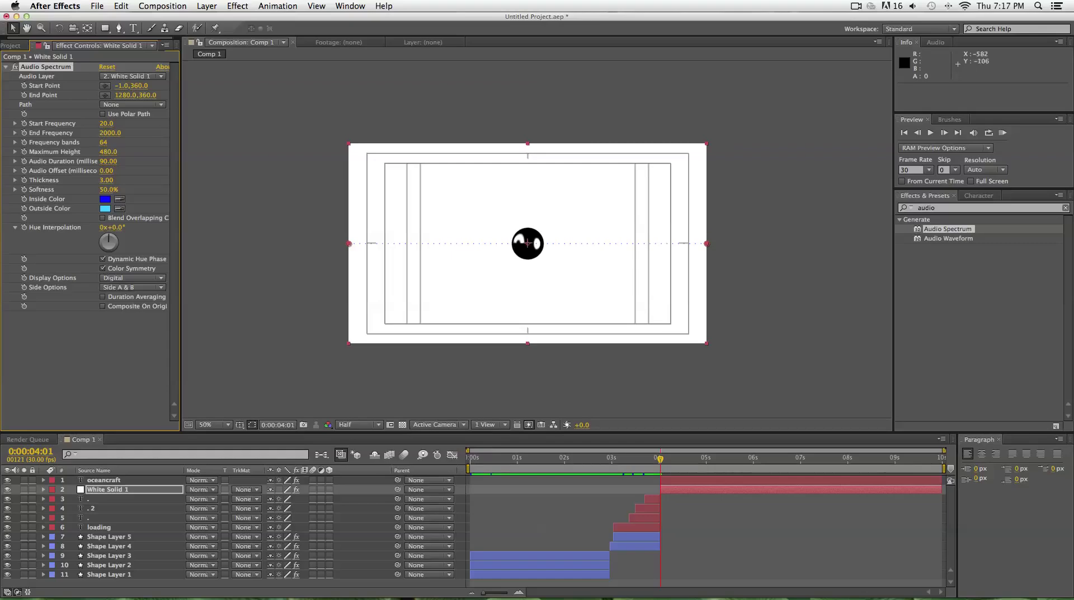
# - Set the Audio Spectrum's frequency bands to 212
pyautogui.moveTo(104, 142); pyautogui.dragTo(514, 142)
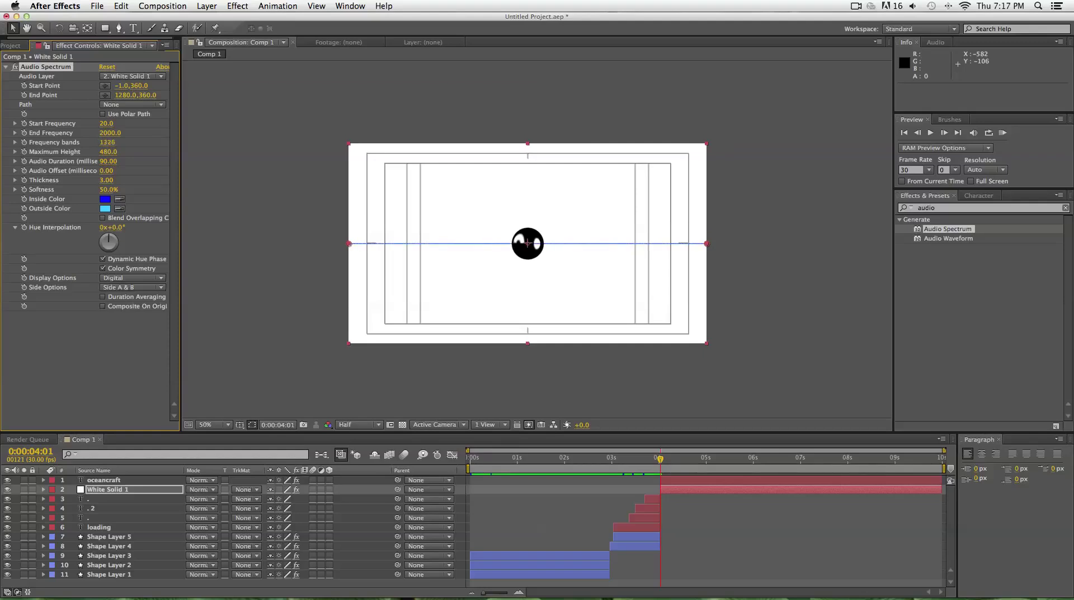
pyautogui.moveTo(780, 142); pyautogui.dragTo(331, 143)
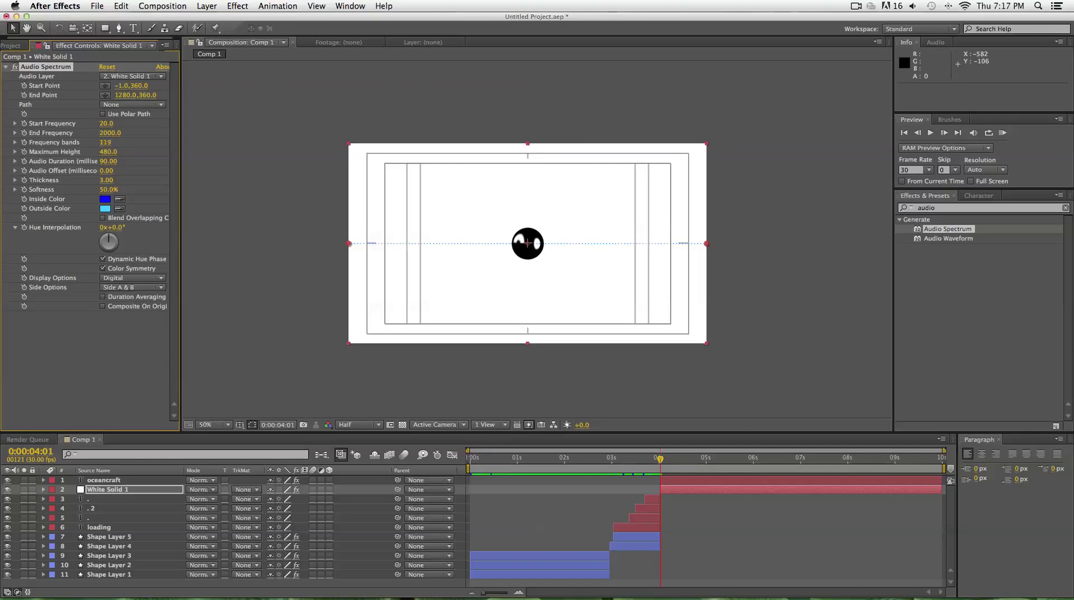
pyautogui.moveTo(98, 142); pyautogui.dragTo(123, 142)
pyautogui.click(223, 584)
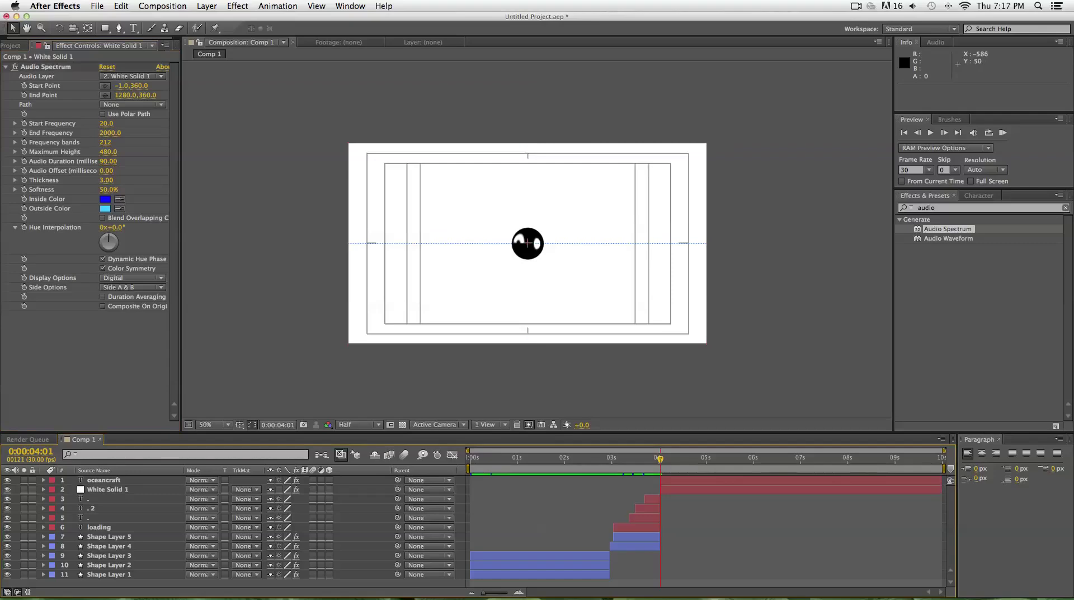
# - Import the audio file "K-391 - Chords Of Life [Electro].mp3" and add it to Comp 1 below all other layers
pyautogui.click(96, 6)
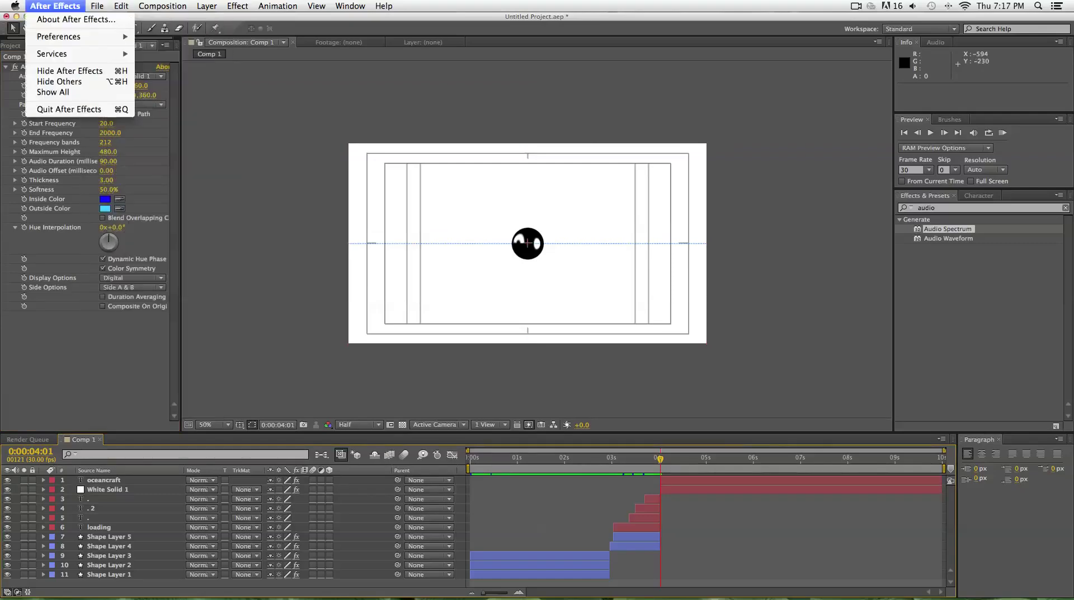
pyautogui.moveTo(110, 138)
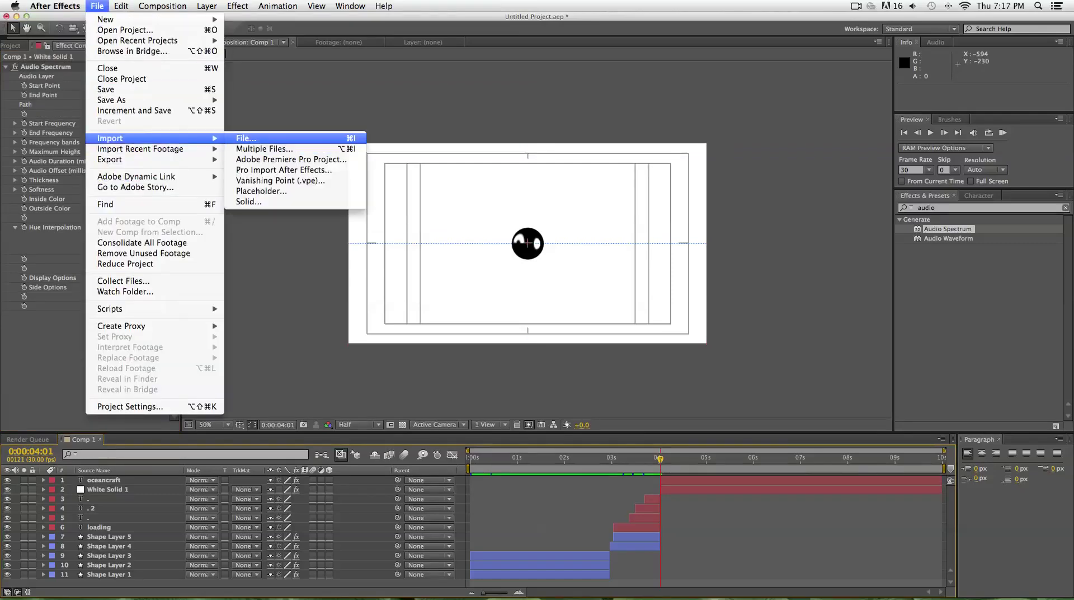
pyautogui.click(252, 138)
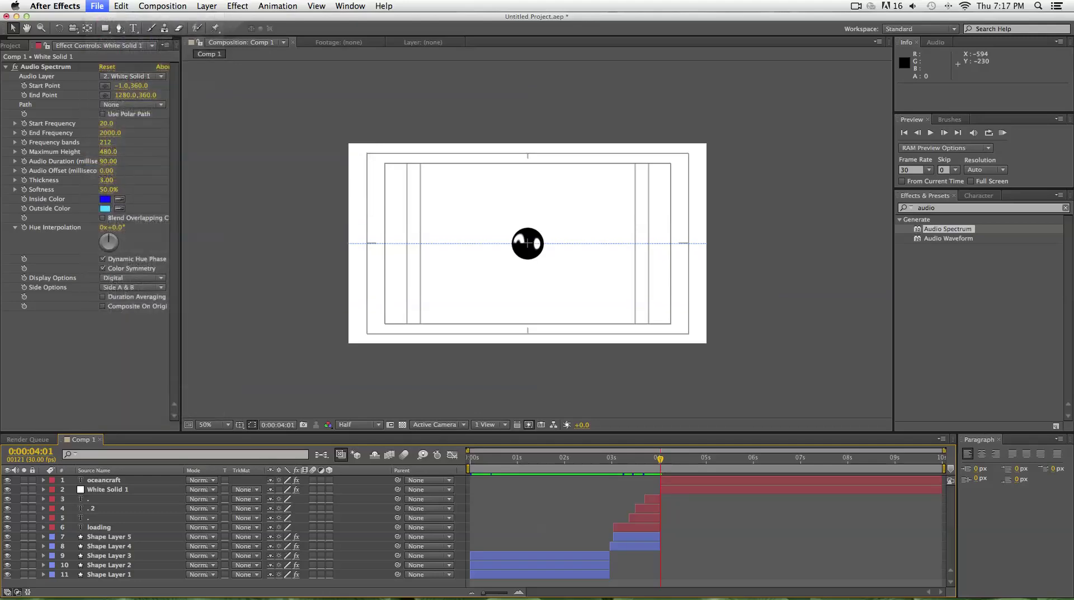
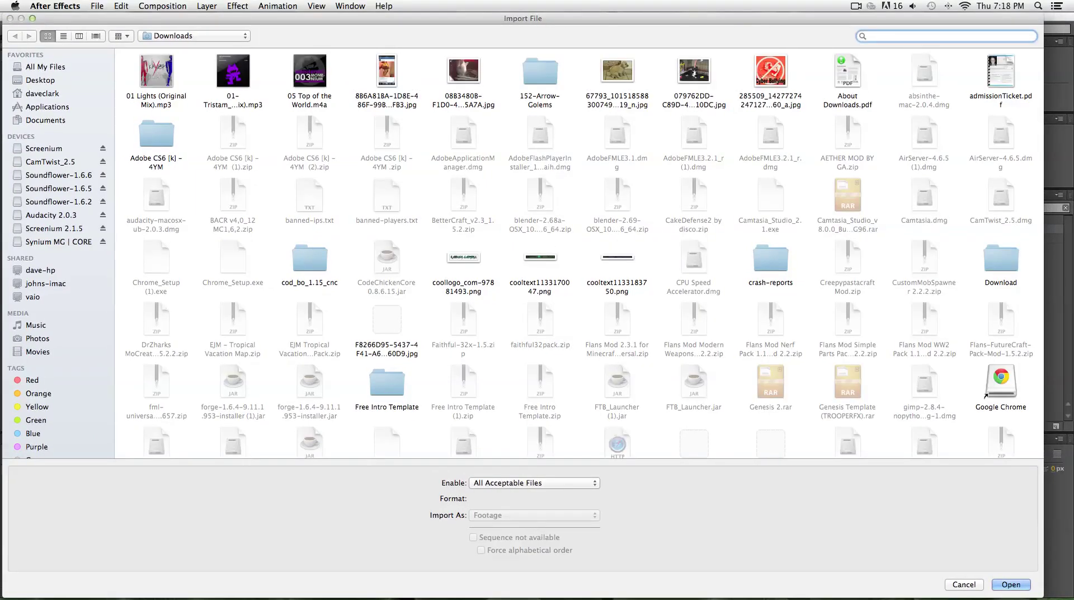
pyautogui.write('chords ')
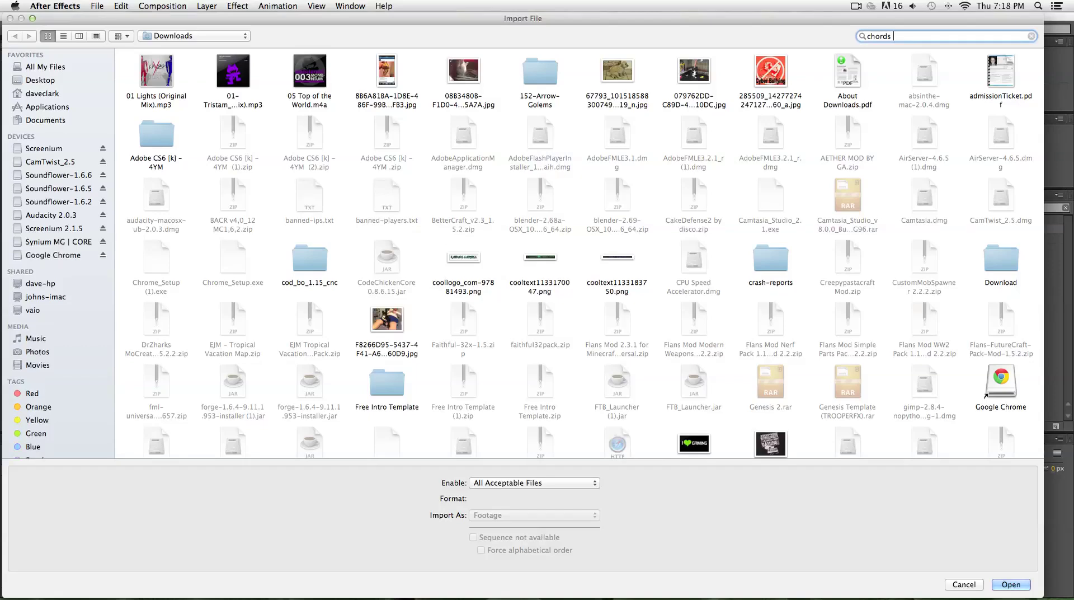
pyautogui.write('of life')
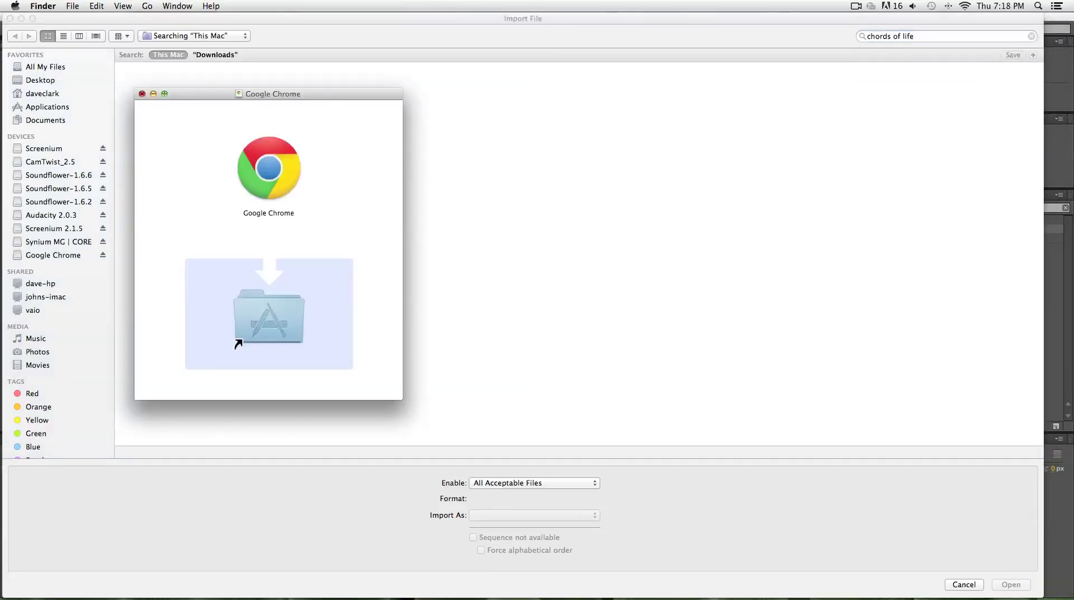
pyautogui.click(153, 102)
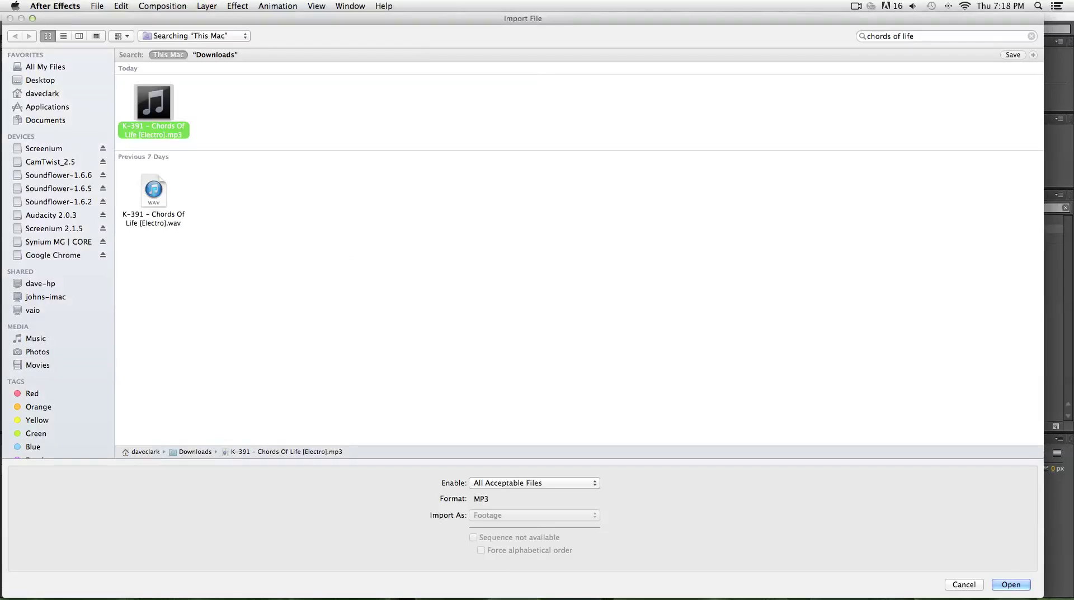
pyautogui.press('Return')
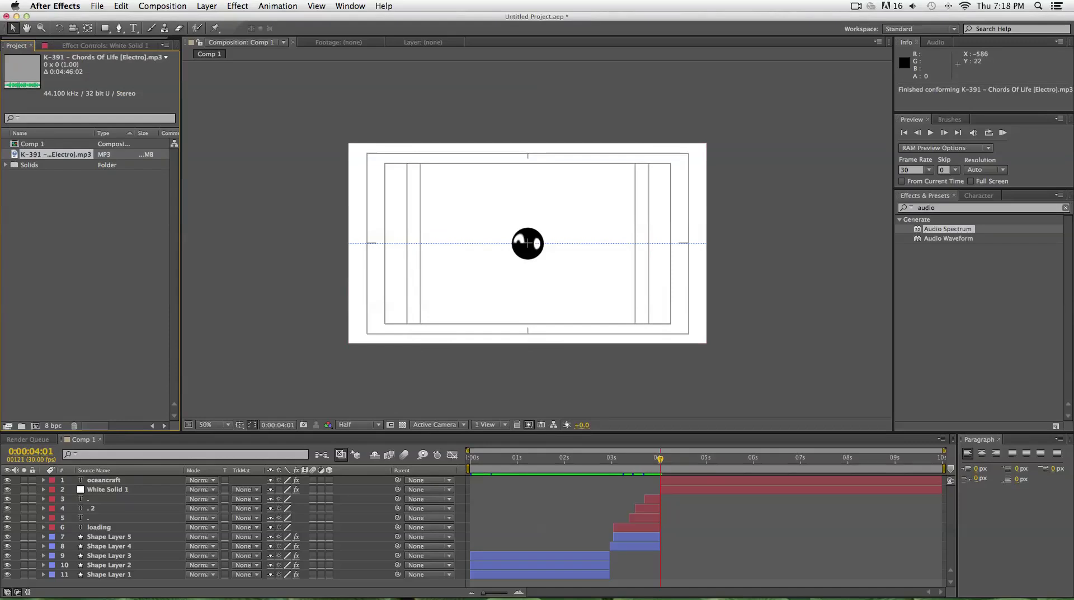
pyautogui.moveTo(56, 155); pyautogui.dragTo(98, 582)
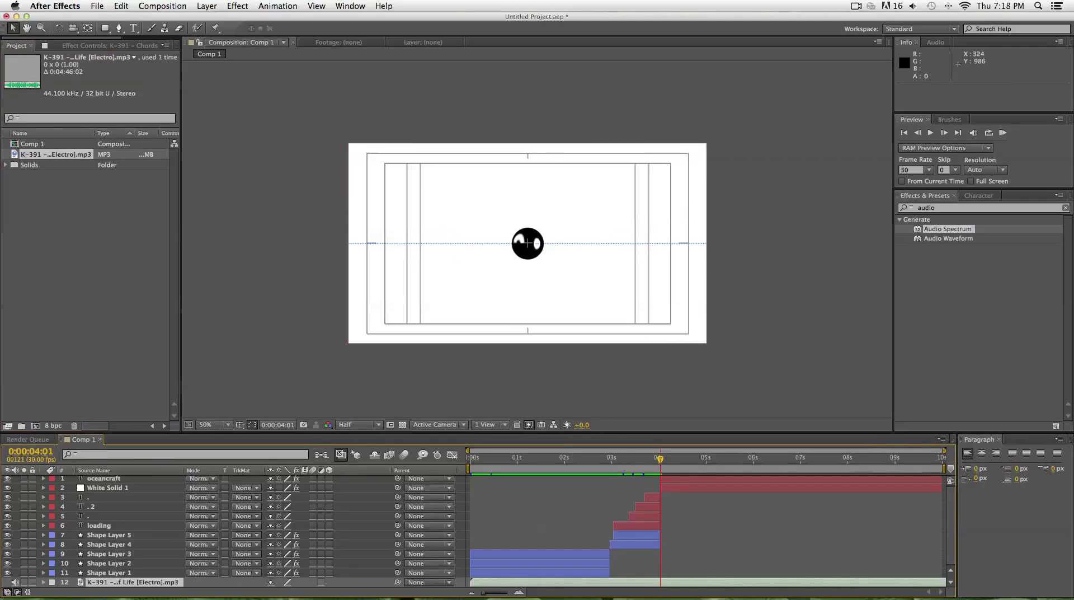
# - Set the Audio Spectrum's audio layer on White Solid 1 to "K-391 - Chords Of Life [Electro].mp3" and play back the title section
pyautogui.click(107, 488)
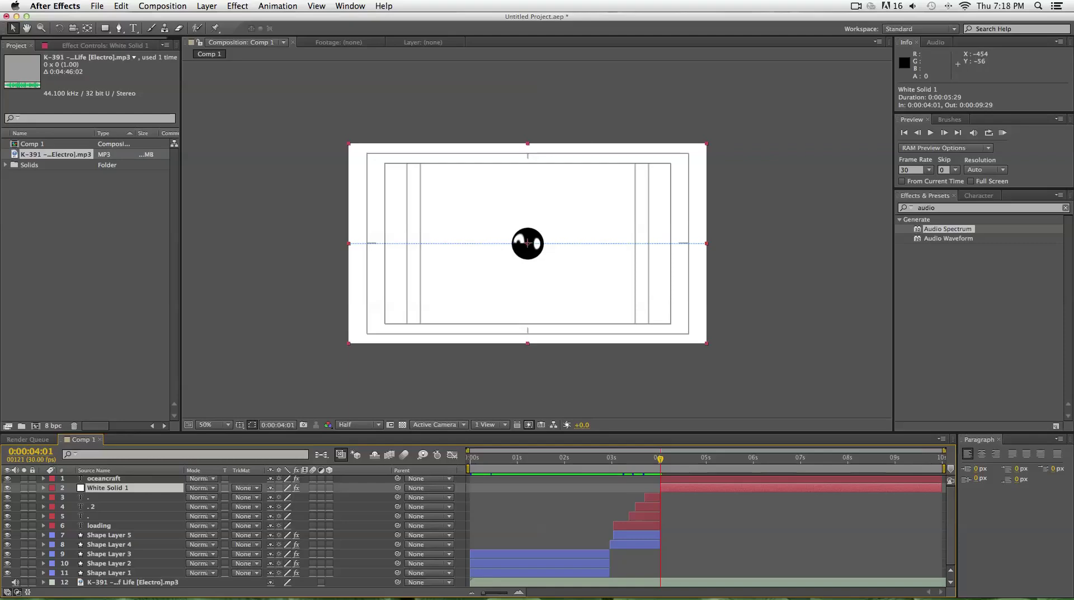
pyautogui.click(101, 45)
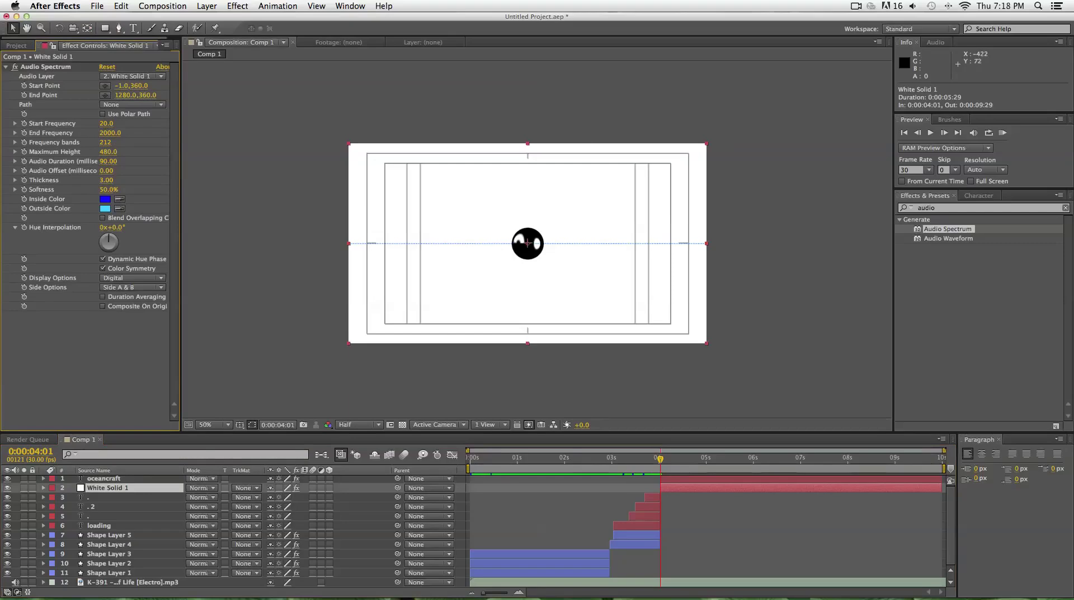
pyautogui.click(132, 76)
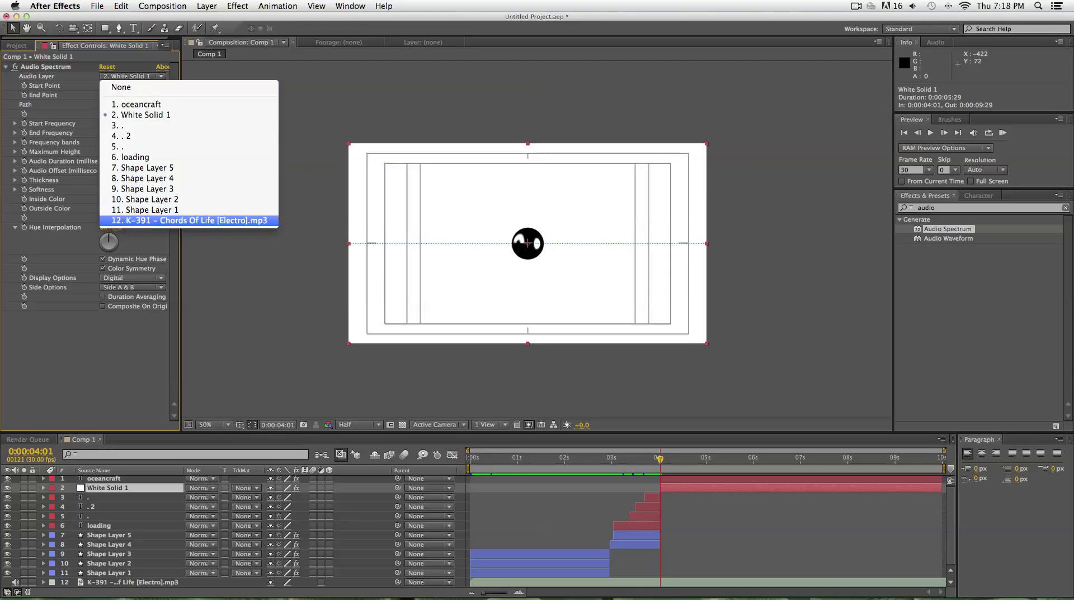
pyautogui.click(189, 220)
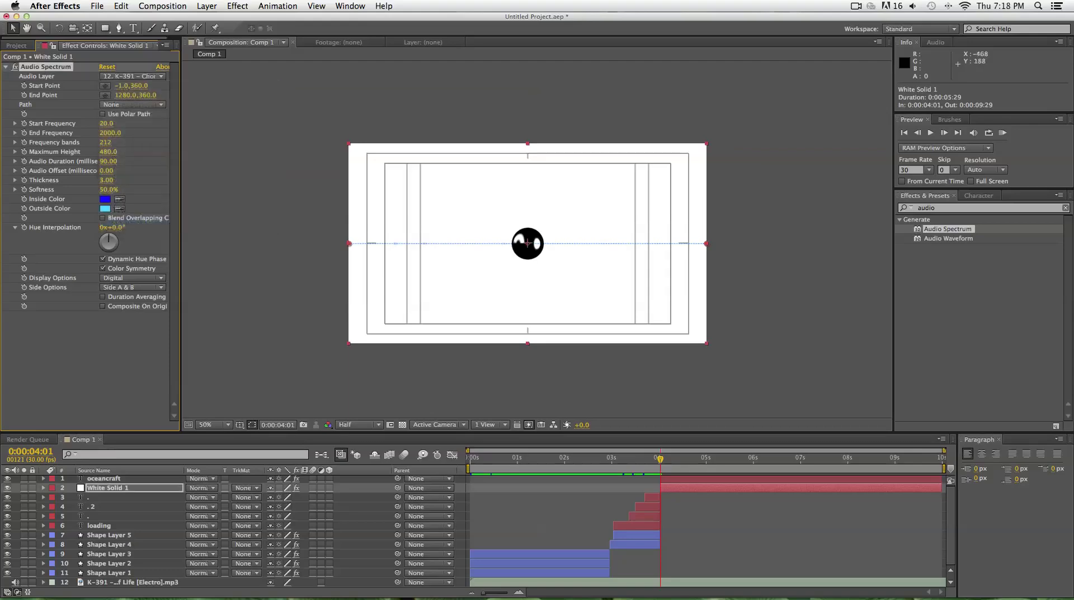
pyautogui.press('space')
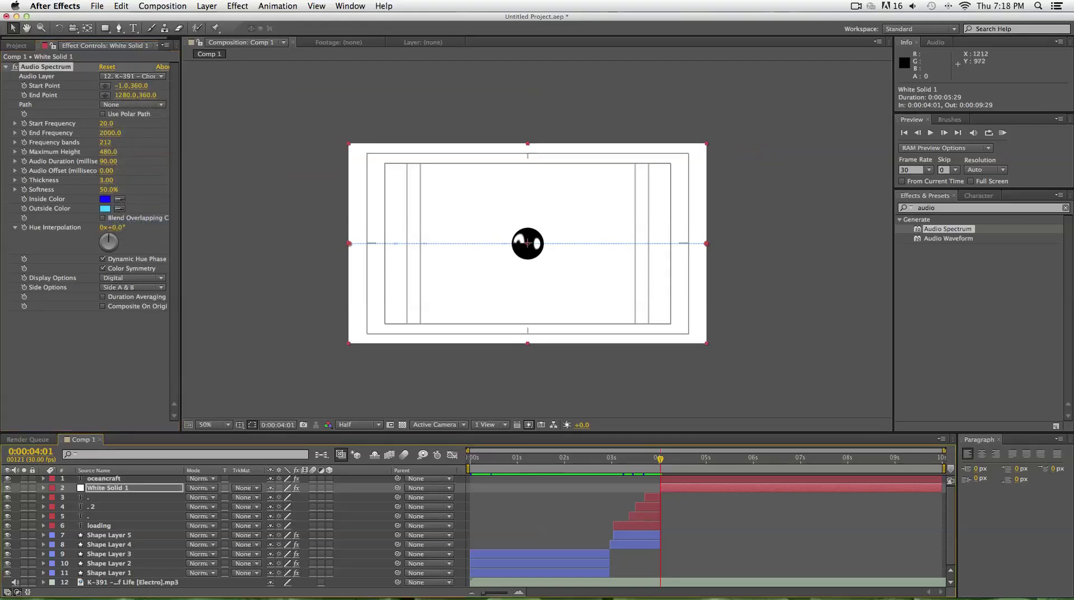
pyautogui.moveTo(687, 458)
pyautogui.mouseDown()
pyautogui.moveTo(714, 458)
pyautogui.moveTo(689, 458)
pyautogui.mouseUp()
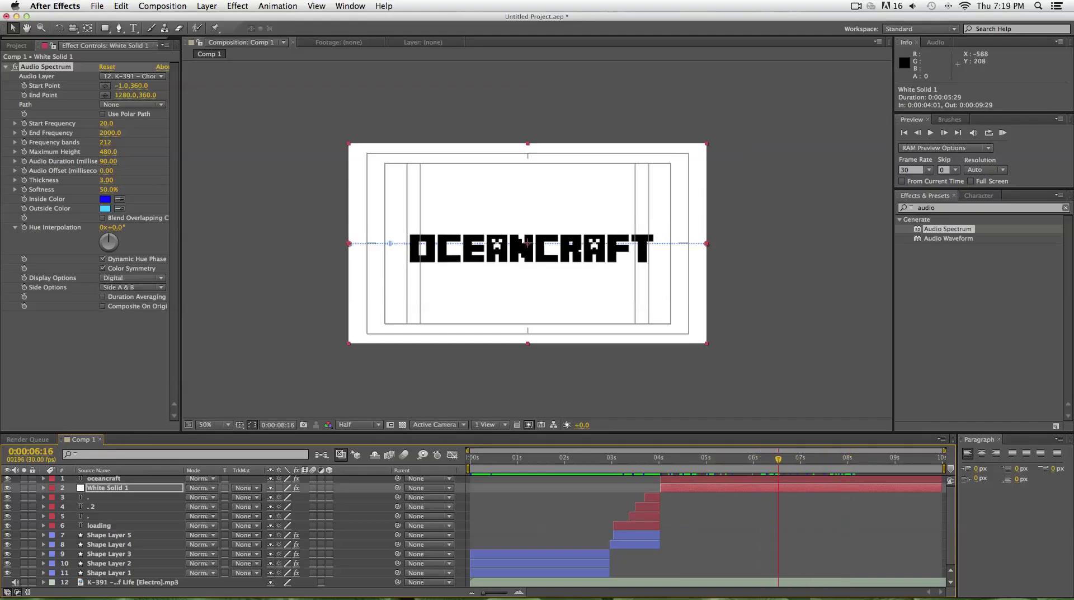
# - Set the Audio Spectrum's end frequency to 1100, maximum height to 1440 and softness to 0%, and preview the composition from the beginning
pyautogui.click(108, 152)
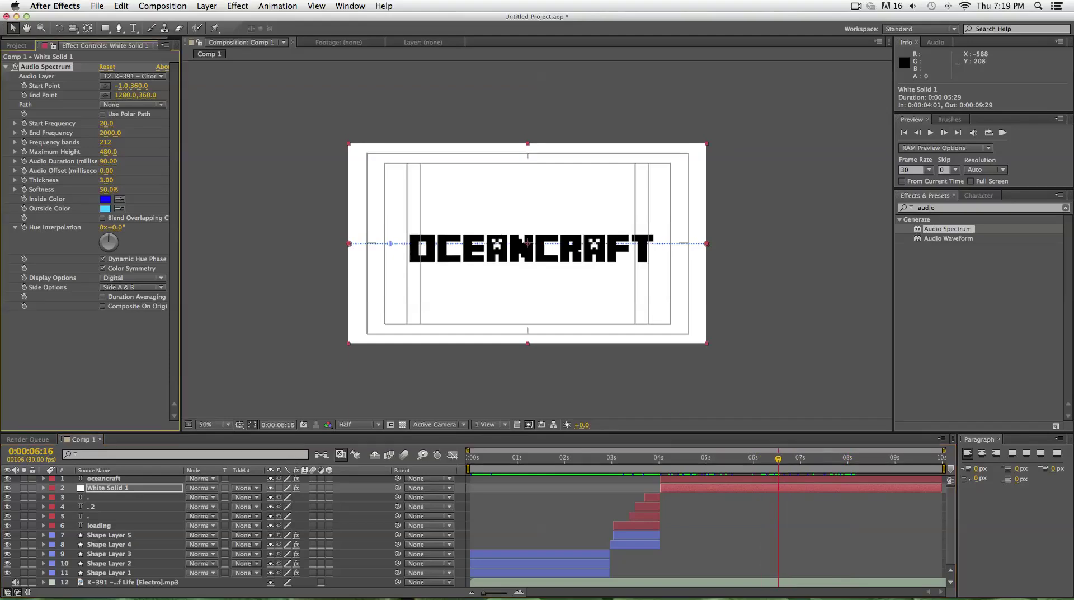
pyautogui.moveTo(110, 133); pyautogui.dragTo(96, 133)
pyautogui.moveTo(108, 152); pyautogui.dragTo(161, 152)
pyautogui.moveTo(108, 189); pyautogui.dragTo(83, 189)
pyautogui.moveTo(778, 458); pyautogui.dragTo(469, 459)
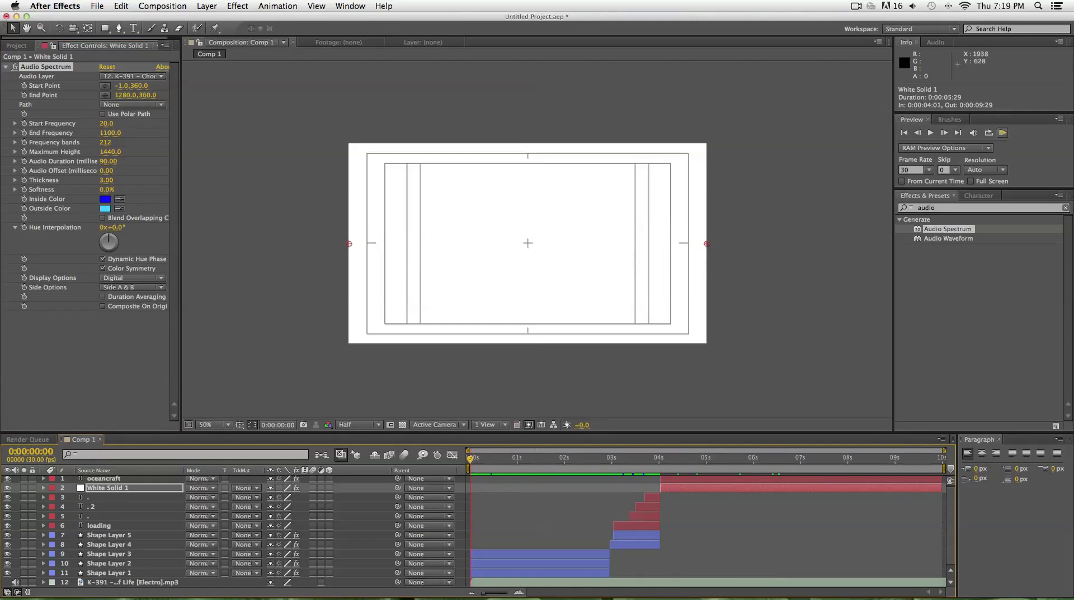
pyautogui.press('KP_0')
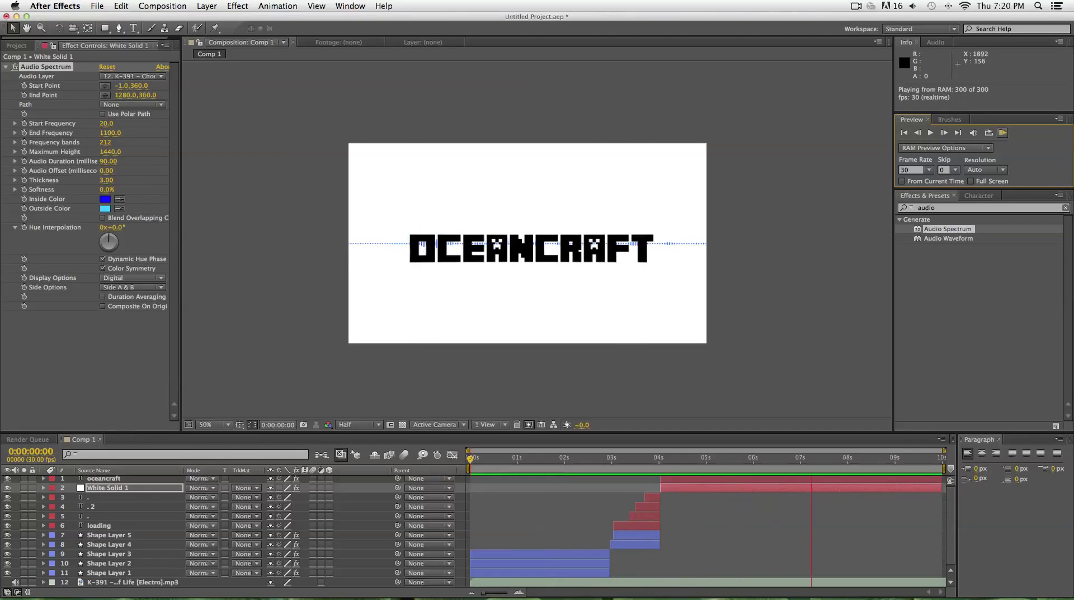
pyautogui.press('space')
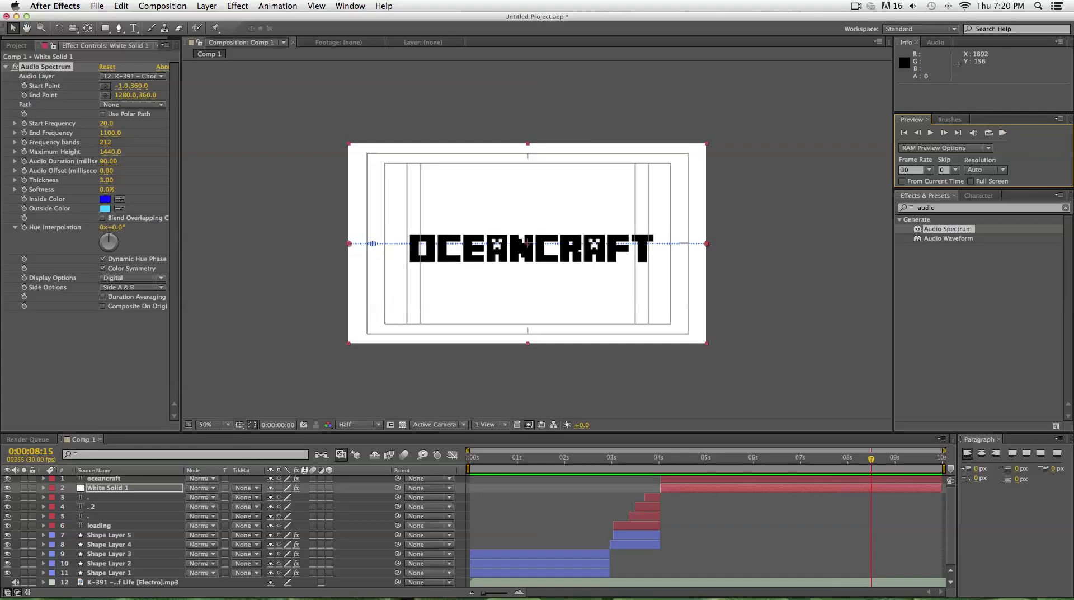
# - Slide the K-391 audio layer earlier to an in point of -0:00:10:18 and preview the composition from the start
pyautogui.moveTo(871, 458); pyautogui.dragTo(470, 458)
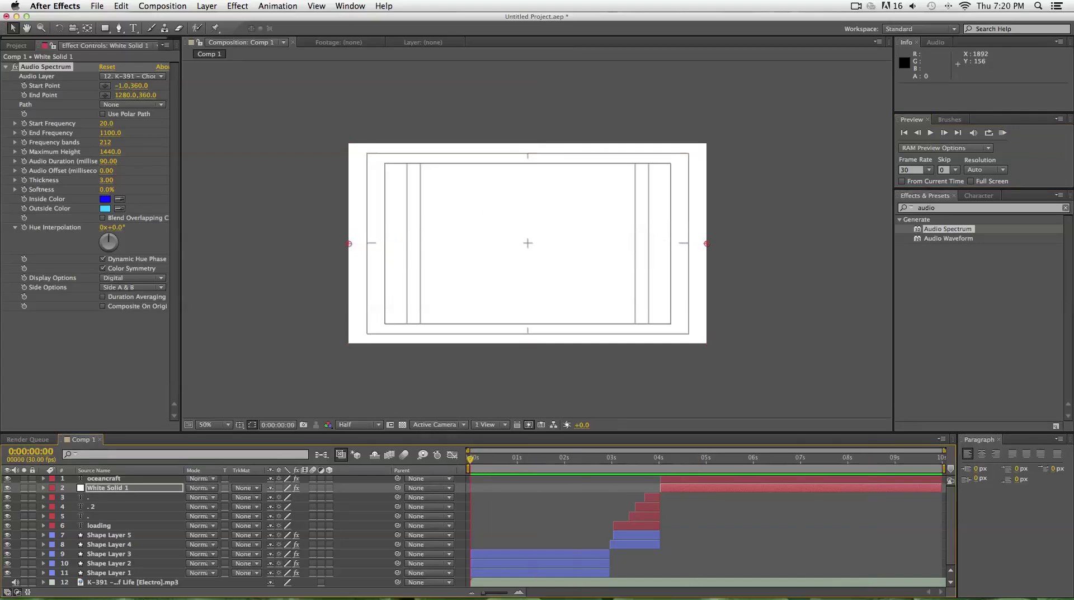
pyautogui.click(722, 582)
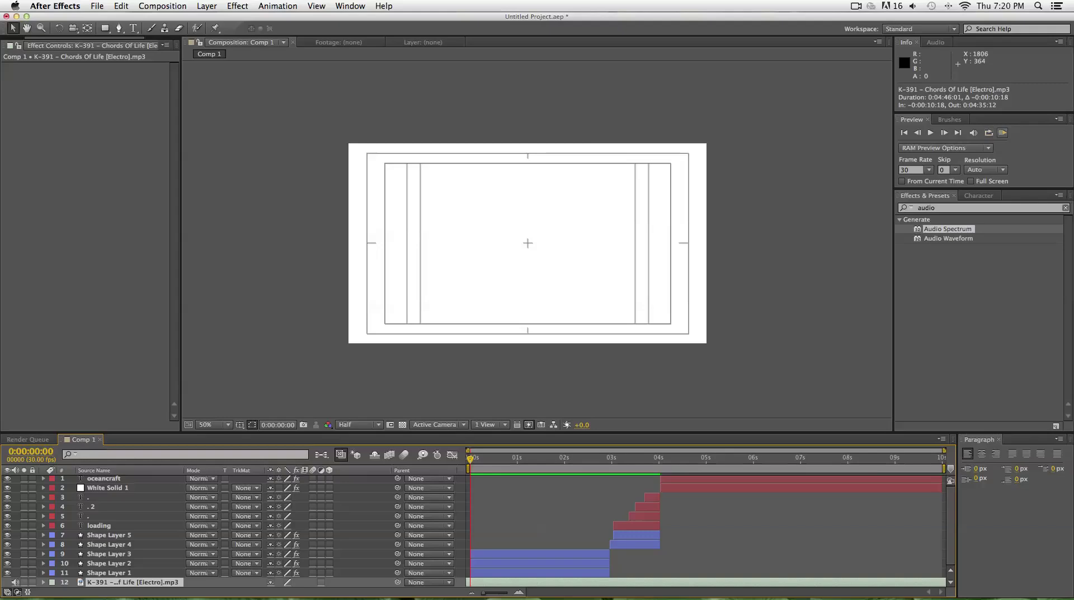
pyautogui.press('KP_0')
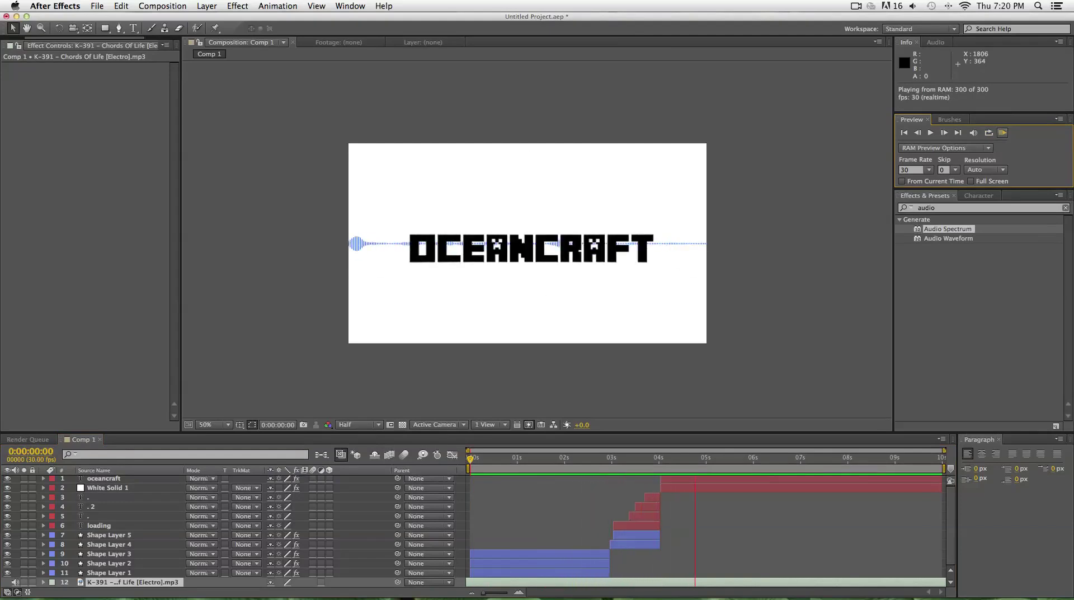
pyautogui.press('space')
# - Shift the K-391 audio layer earlier, using the start of the title as the reference, and preview the composition again
pyautogui.moveTo(704, 458); pyautogui.dragTo(660, 458)
pyautogui.moveTo(695, 582); pyautogui.dragTo(545, 582)
pyautogui.moveTo(660, 458); pyautogui.dragTo(472, 458)
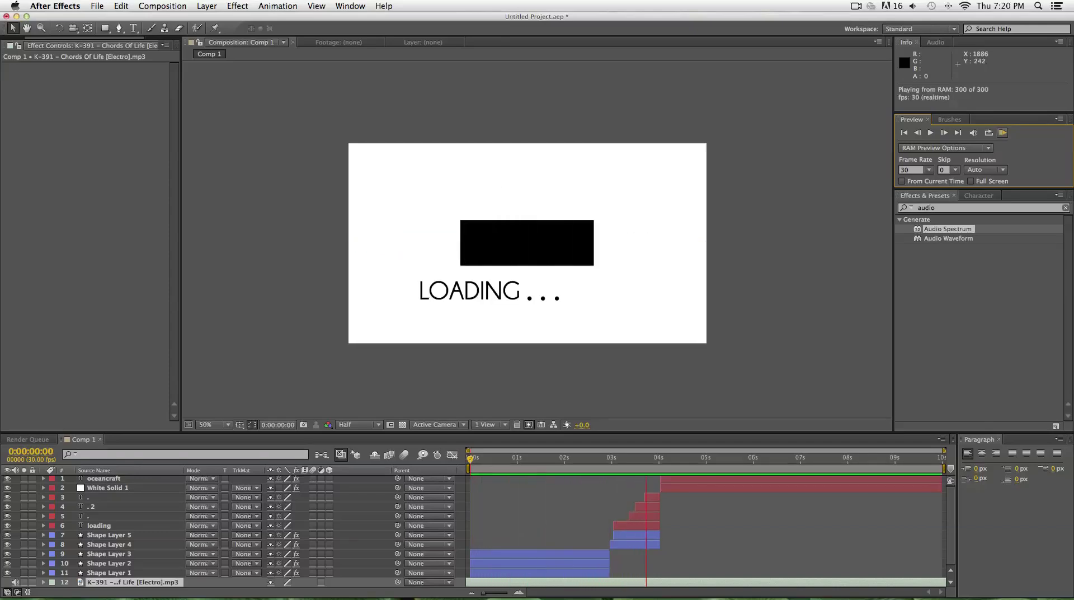
pyautogui.press('space')
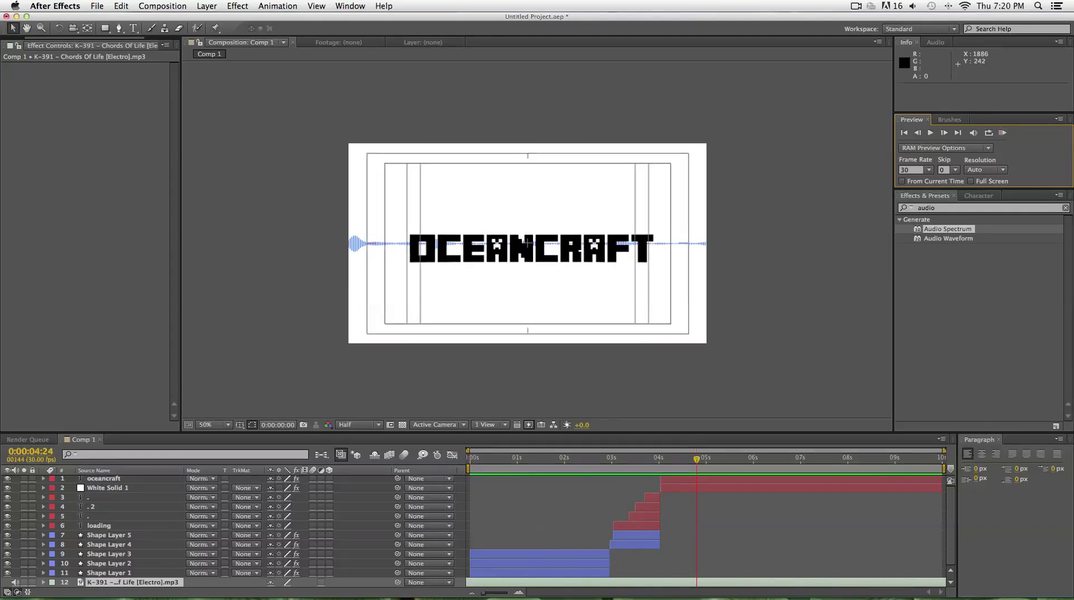
# - Move the K-391 audio layer further back to an in point of -0:00:18:16 and check it with a preview from the start
pyautogui.moveTo(690, 583); pyautogui.dragTo(485, 582)
pyautogui.press('Home')
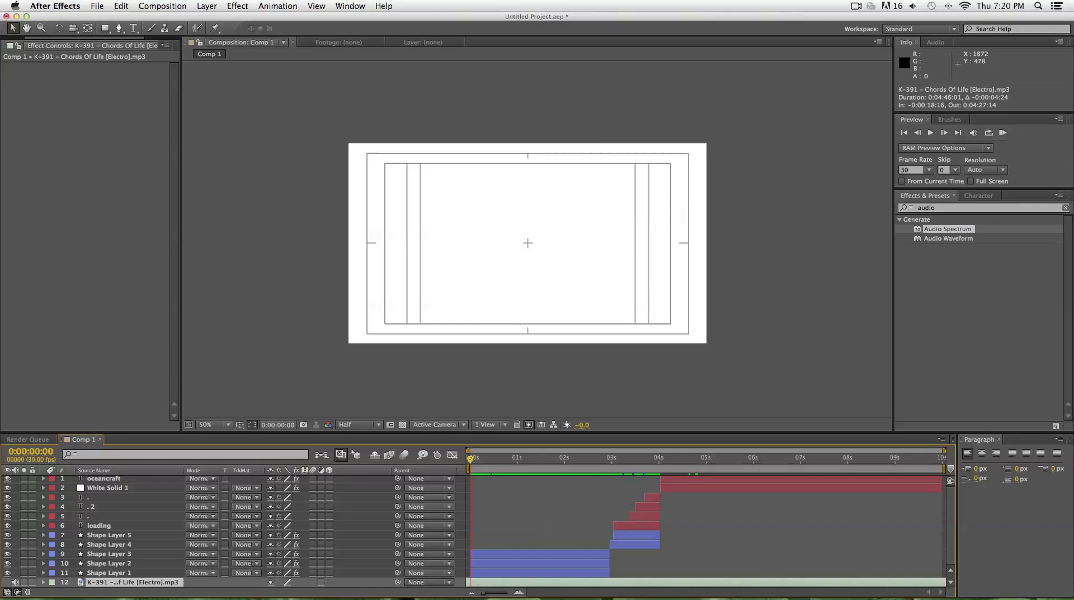
pyautogui.press('space')
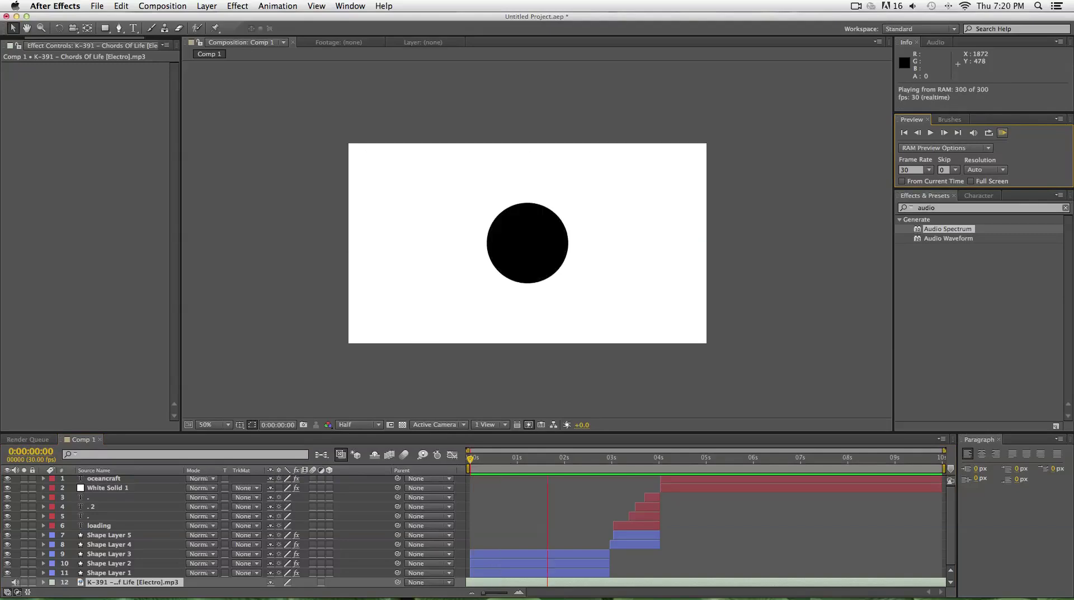
pyautogui.press('space')
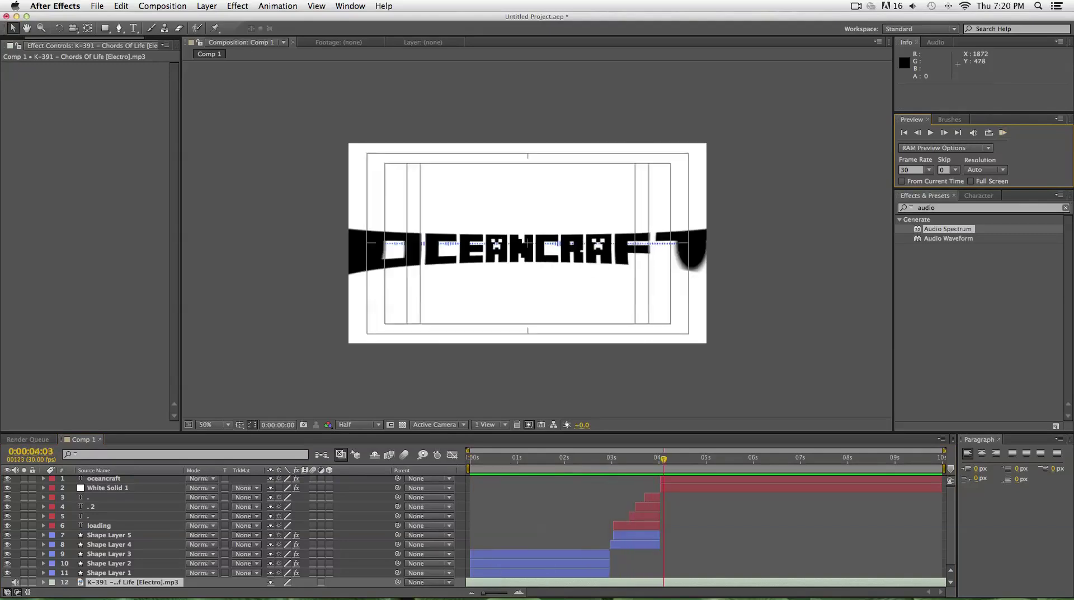
# - Slide the K-391 audio layer earlier to an in point of -0:00:23:28, preview, and refine it to -0:00:28:14
pyautogui.moveTo(866, 582); pyautogui.dragTo(610, 582)
pyautogui.press('Home')
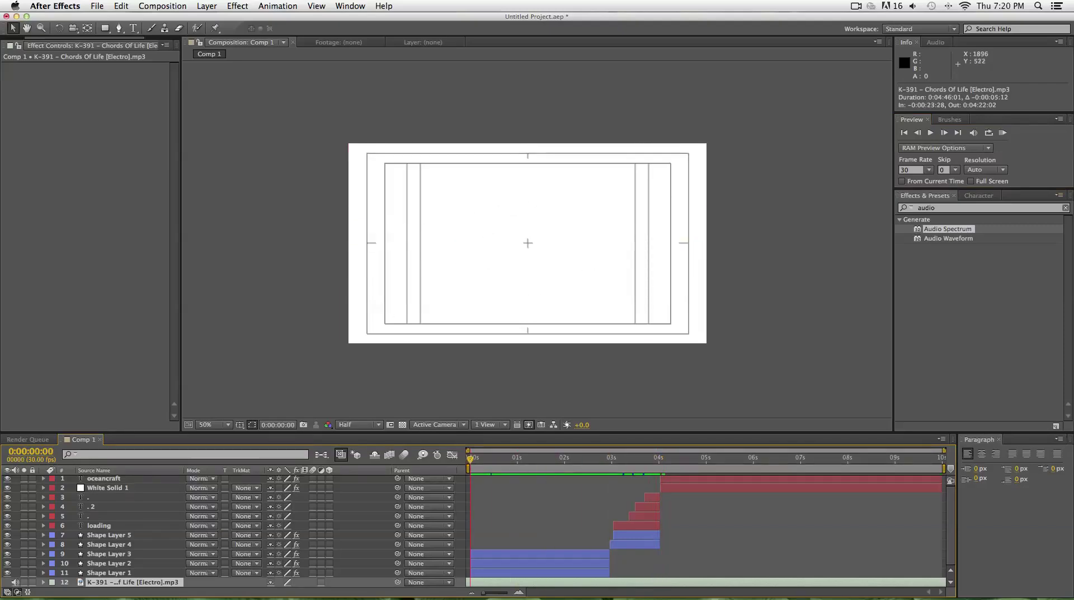
pyautogui.press('KP_0')
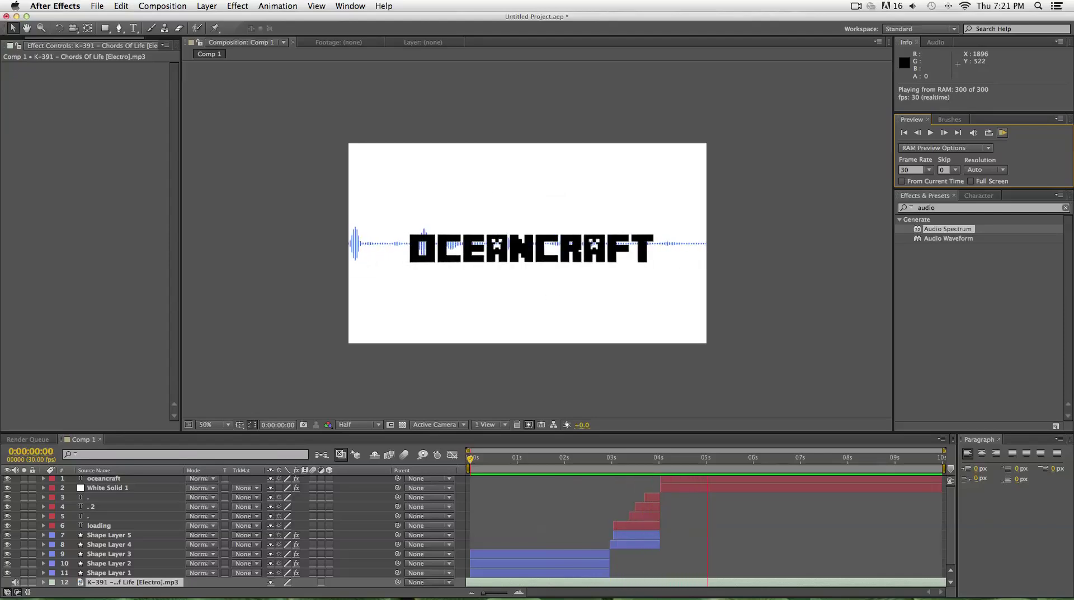
pyautogui.press('space')
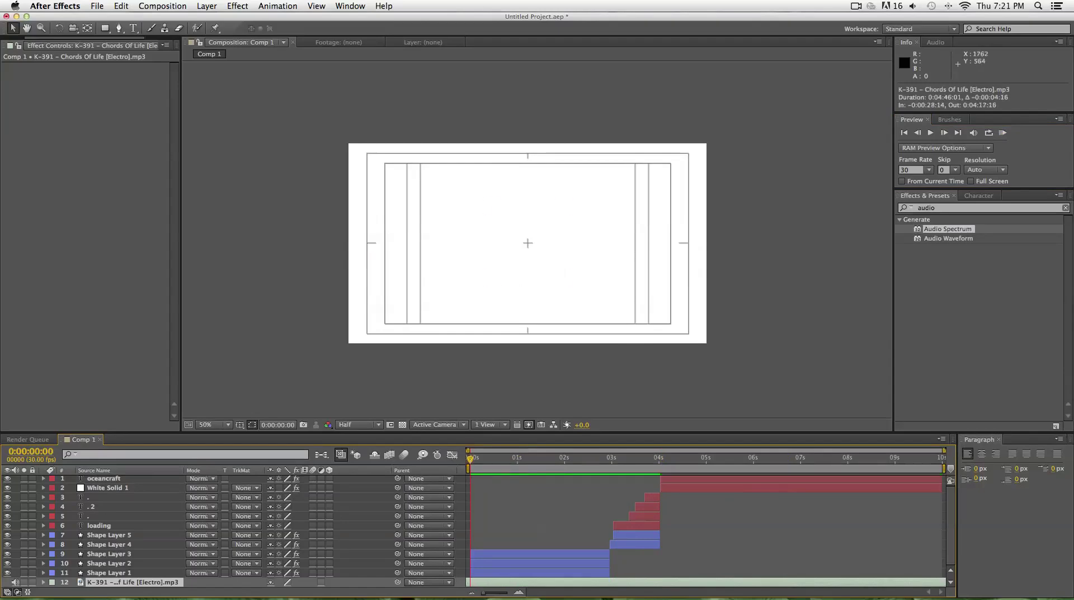
pyautogui.press('space')
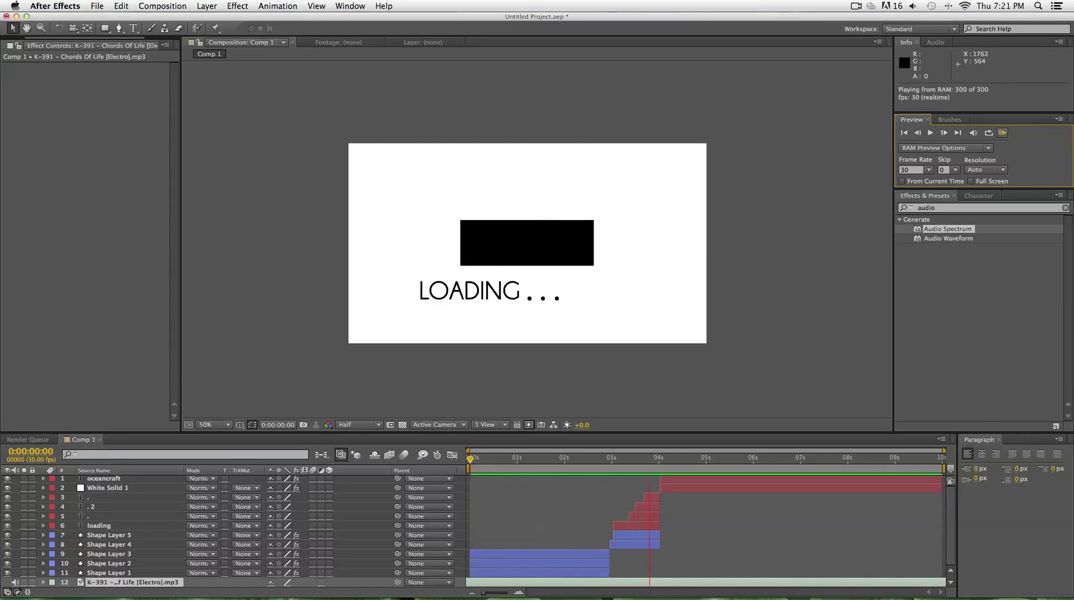
pyautogui.press('space')
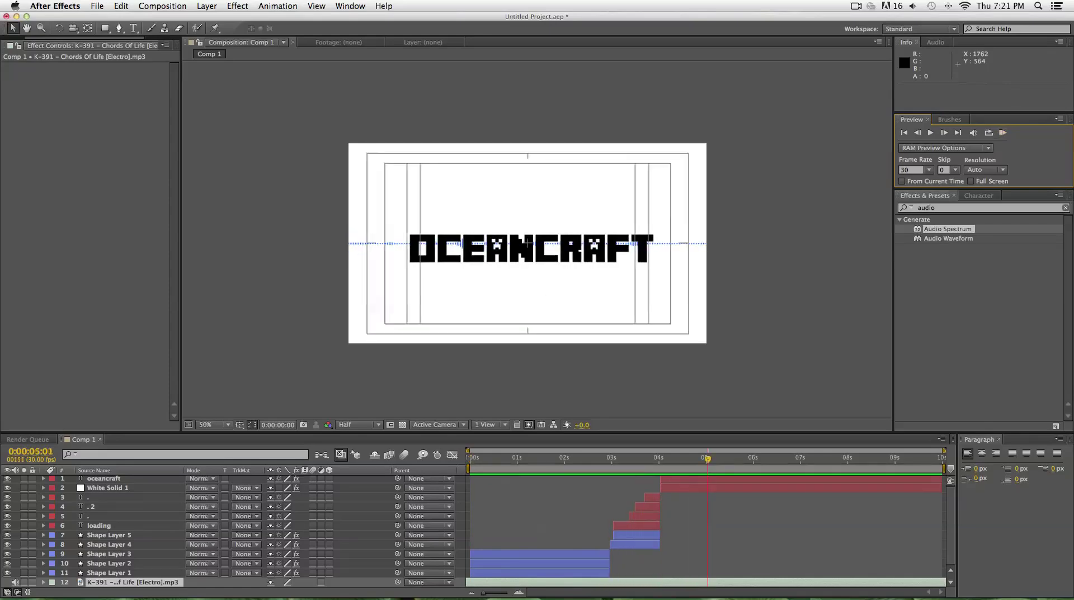
# - Shift the K-391 audio layer earlier to an in point of -0:00:31:14 and preview the full composition
pyautogui.press('Home')
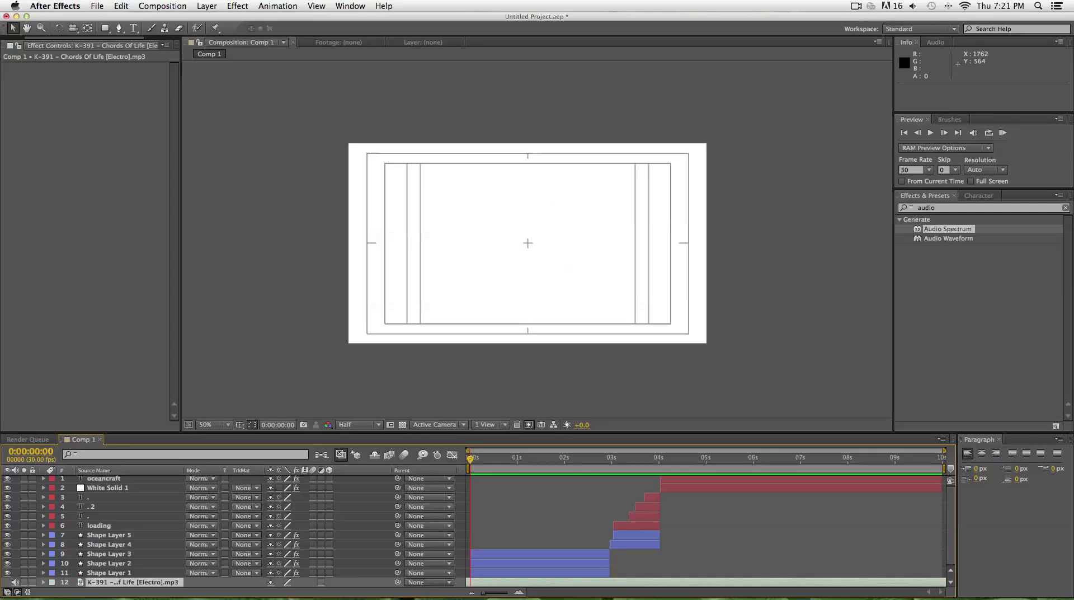
pyautogui.moveTo(717, 582); pyautogui.dragTo(673, 581)
pyautogui.moveTo(599, 581); pyautogui.dragTo(575, 582)
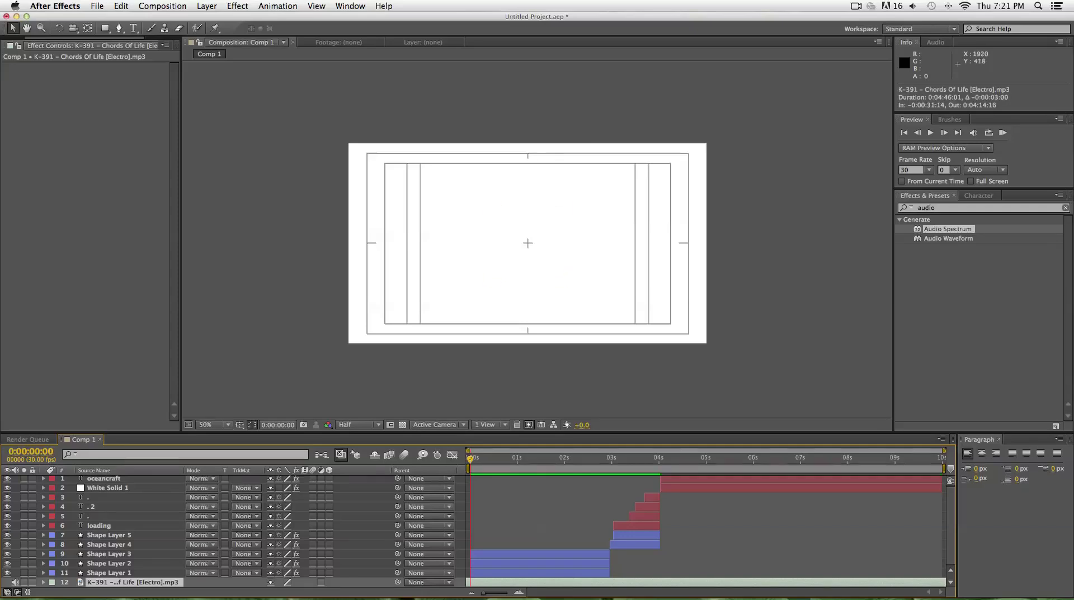
pyautogui.click(1003, 133)
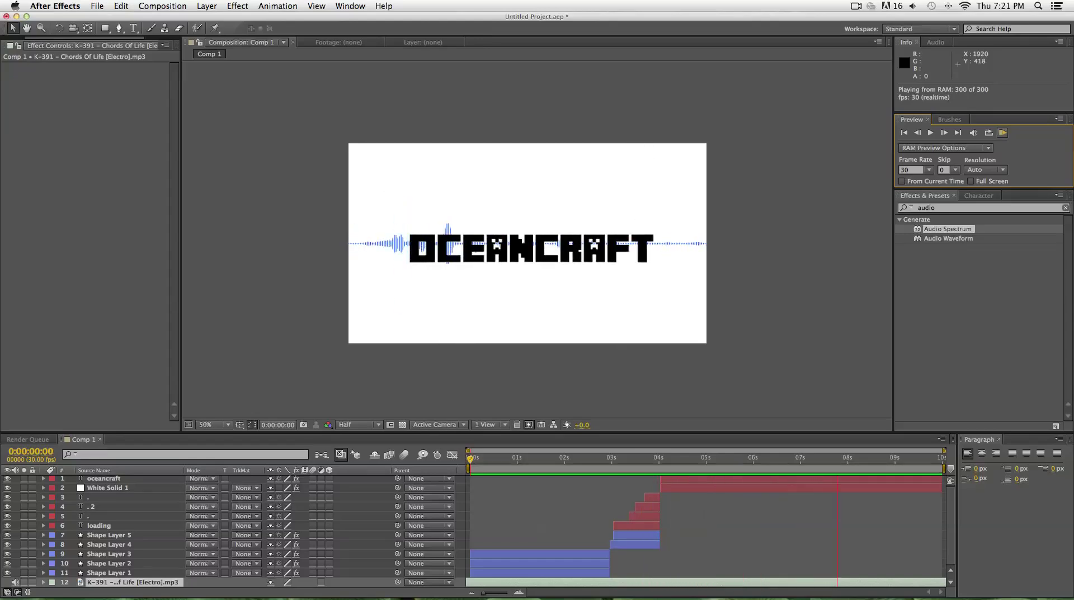
pyautogui.press('space')
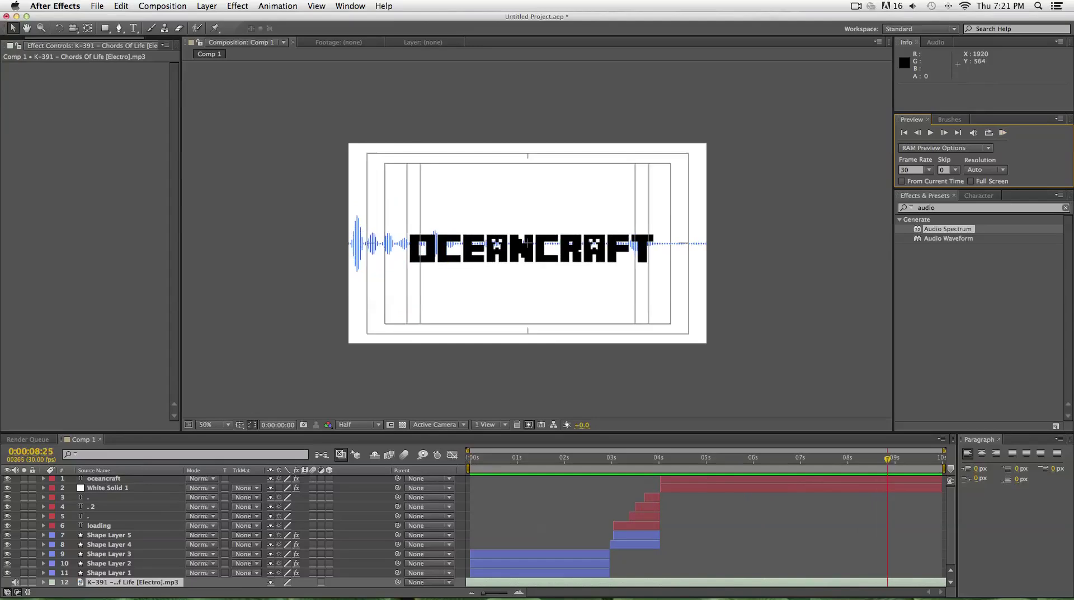
# - Move the K-391 audio layer earlier to an in point of about -0:00:38:13 and preview the composition from the start
pyautogui.moveTo(887, 458); pyautogui.dragTo(632, 459)
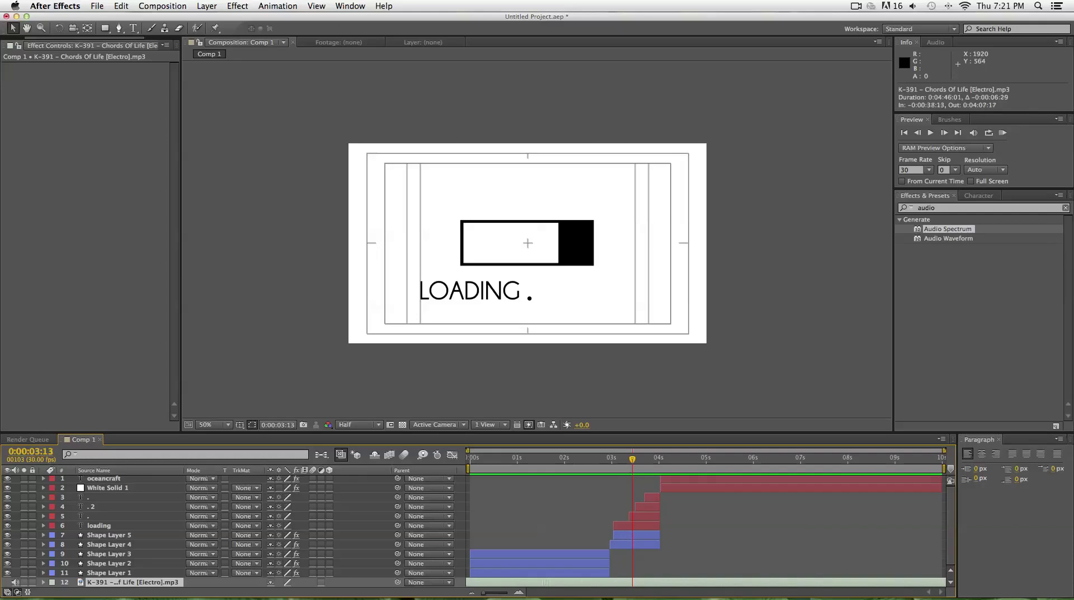
pyautogui.moveTo(632, 459); pyautogui.dragTo(470, 458)
pyautogui.press('KP_0')
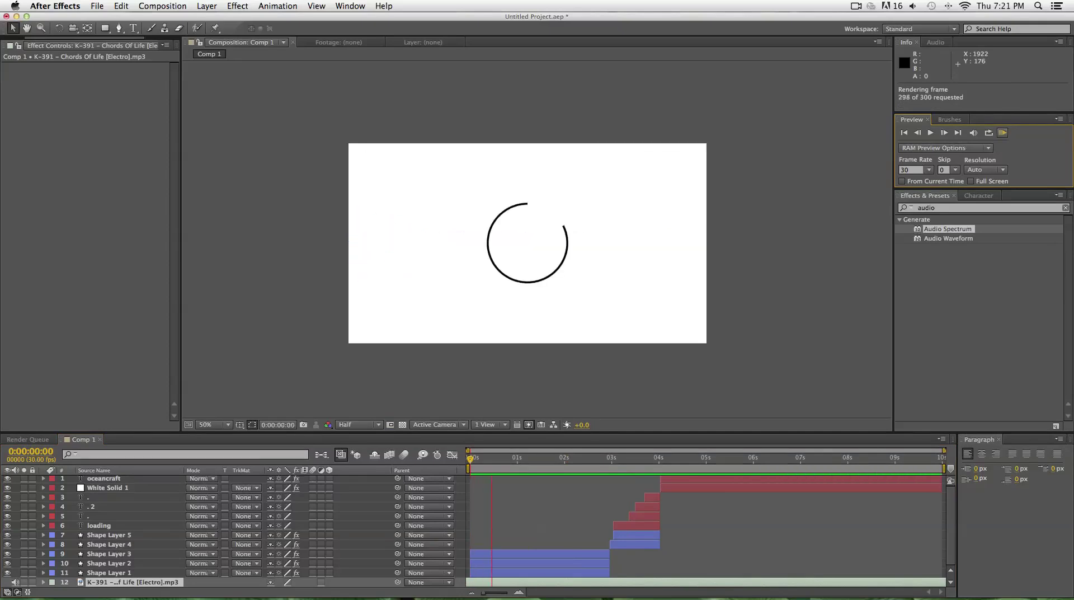
pyautogui.press('space')
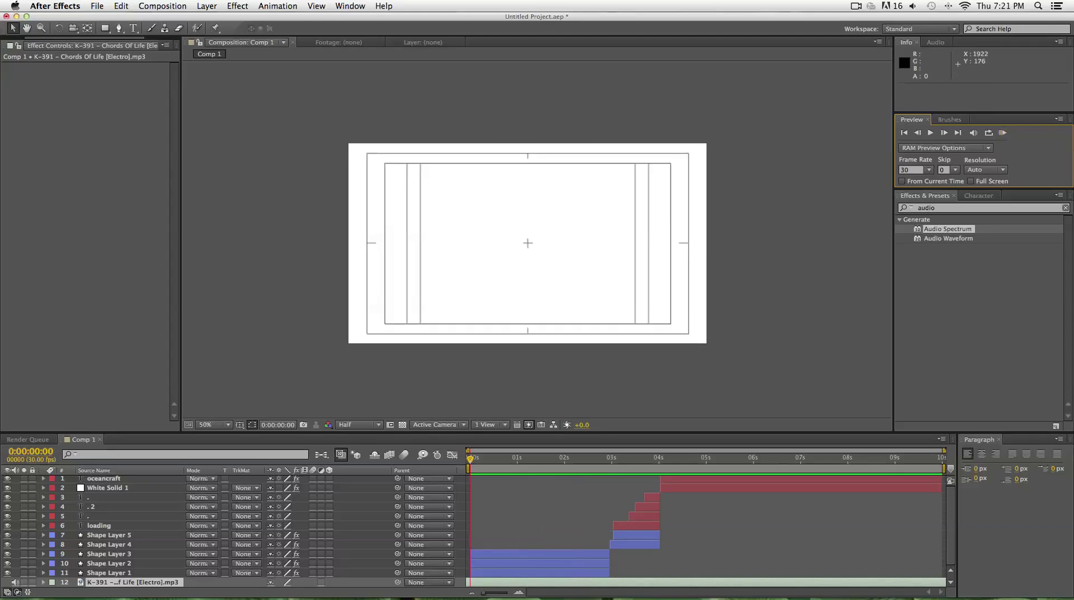
# - Move the K-391 audio layer later to an in point of -0:00:37:03, refine it to -0:00:35:21, and preview the composition
pyautogui.moveTo(538, 581); pyautogui.dragTo(649, 581)
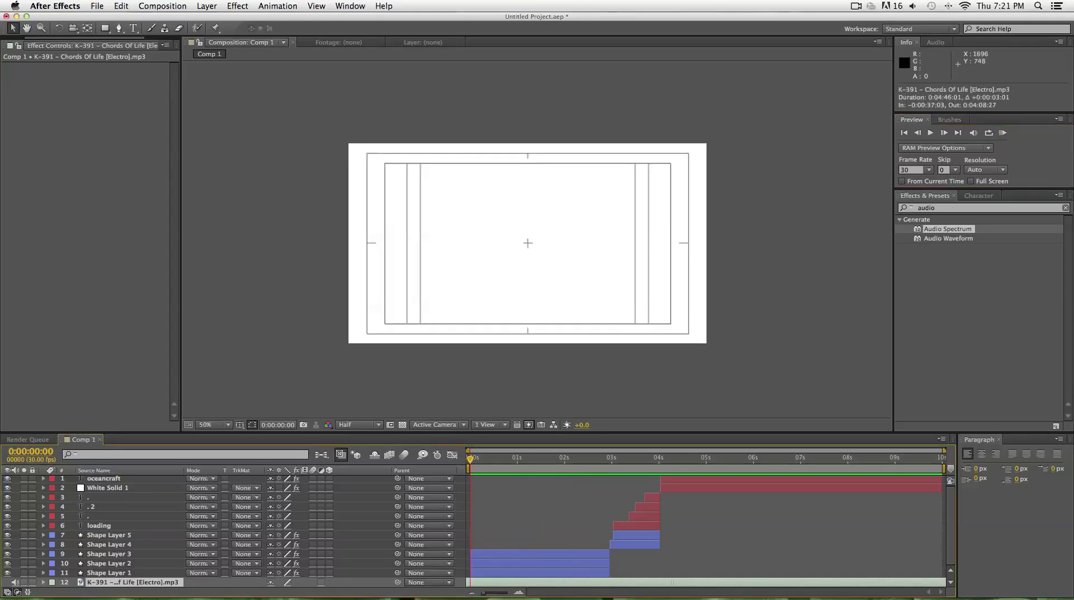
pyautogui.press('KP_0')
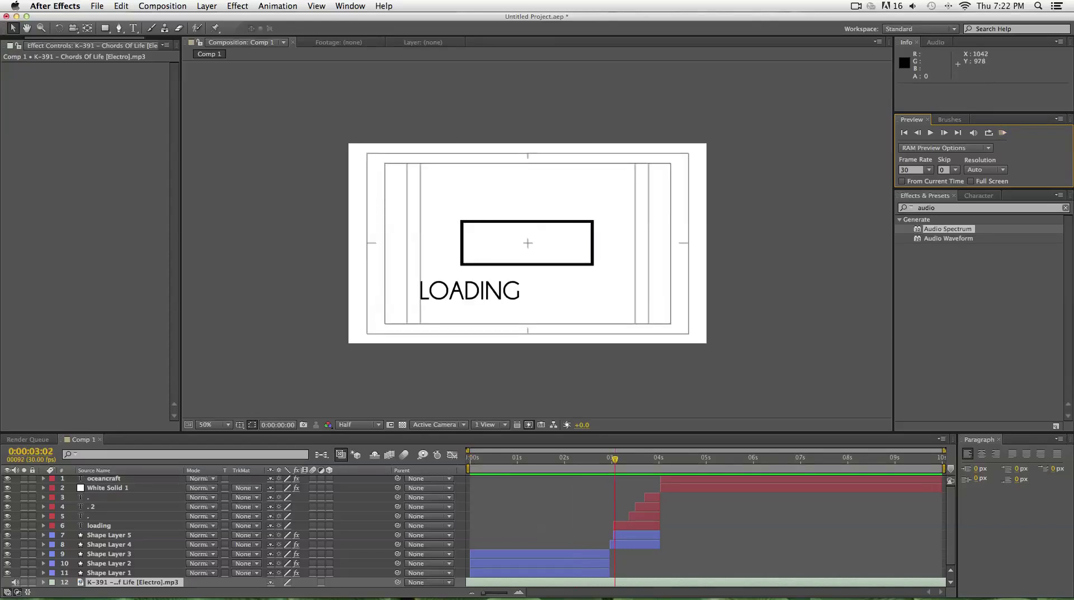
pyautogui.moveTo(655, 582); pyautogui.dragTo(662, 582)
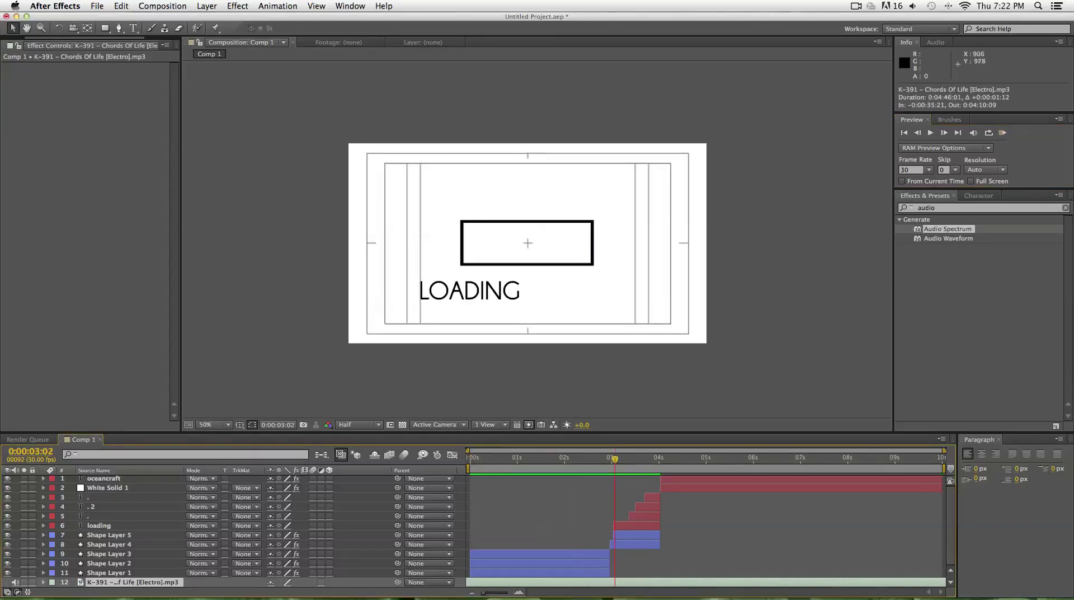
pyautogui.moveTo(615, 459); pyautogui.dragTo(468, 458)
pyautogui.press('KP_0')
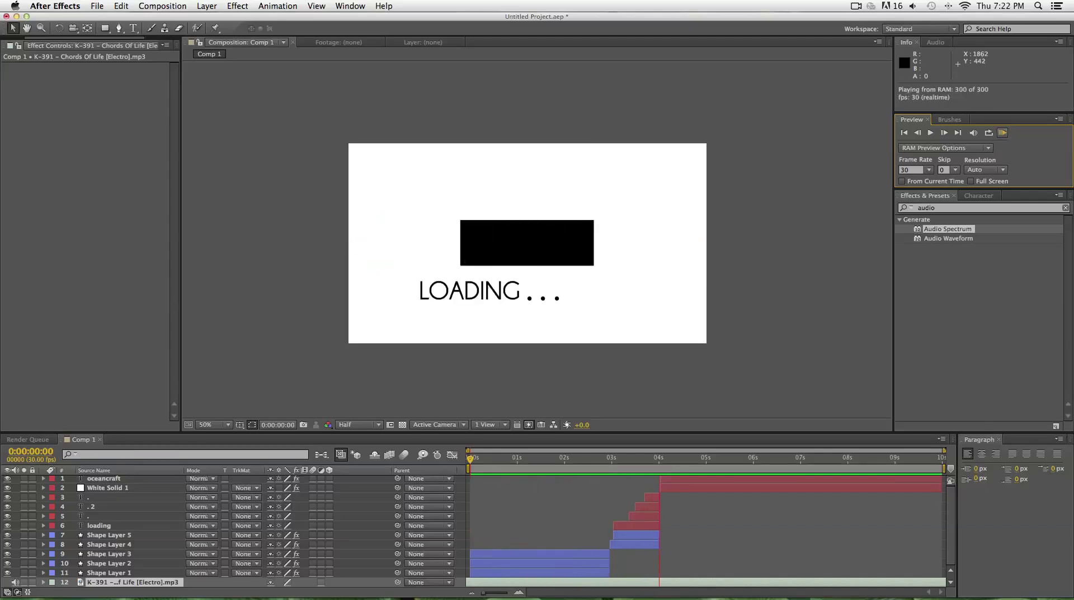
pyautogui.press('space')
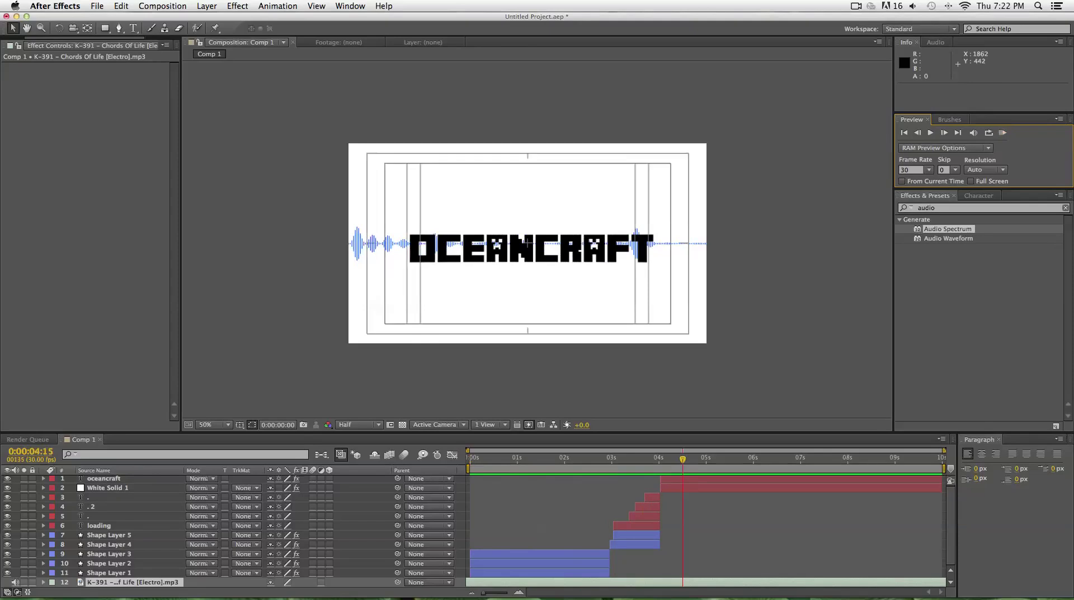
# - Move the K-391 audio layer later to an in point of -0:00:35:15 and preview the composition from the start
pyautogui.moveTo(693, 581); pyautogui.dragTo(703, 582)
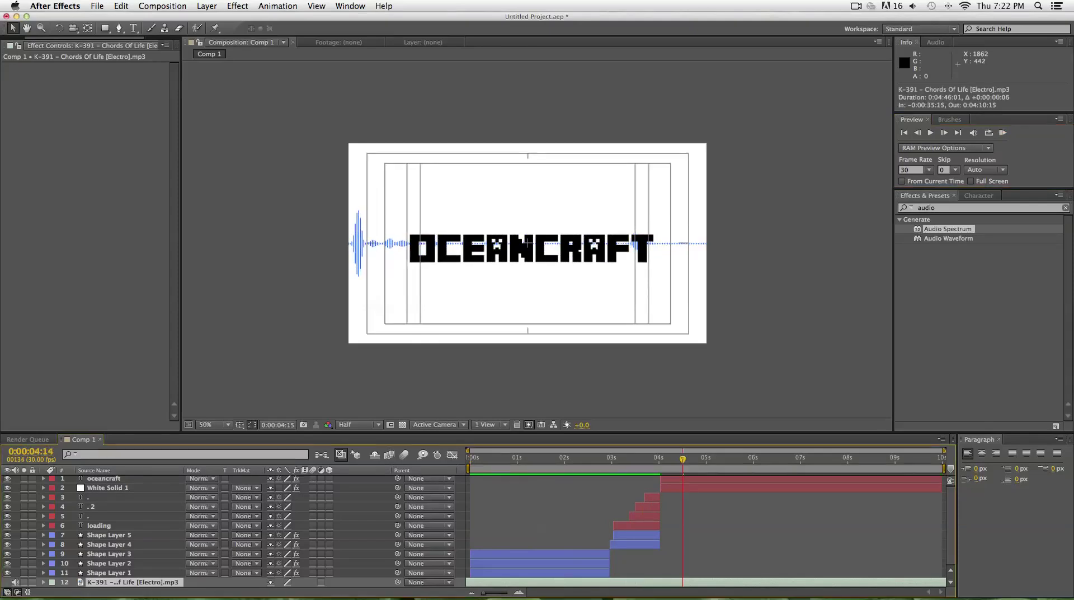
pyautogui.press('Home')
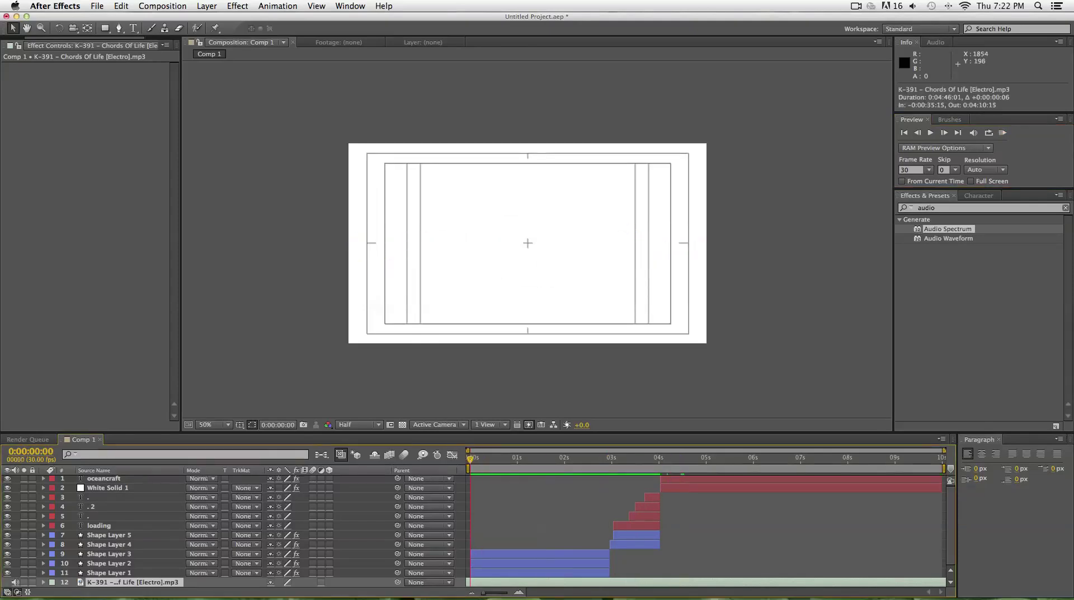
pyautogui.press('KP_0')
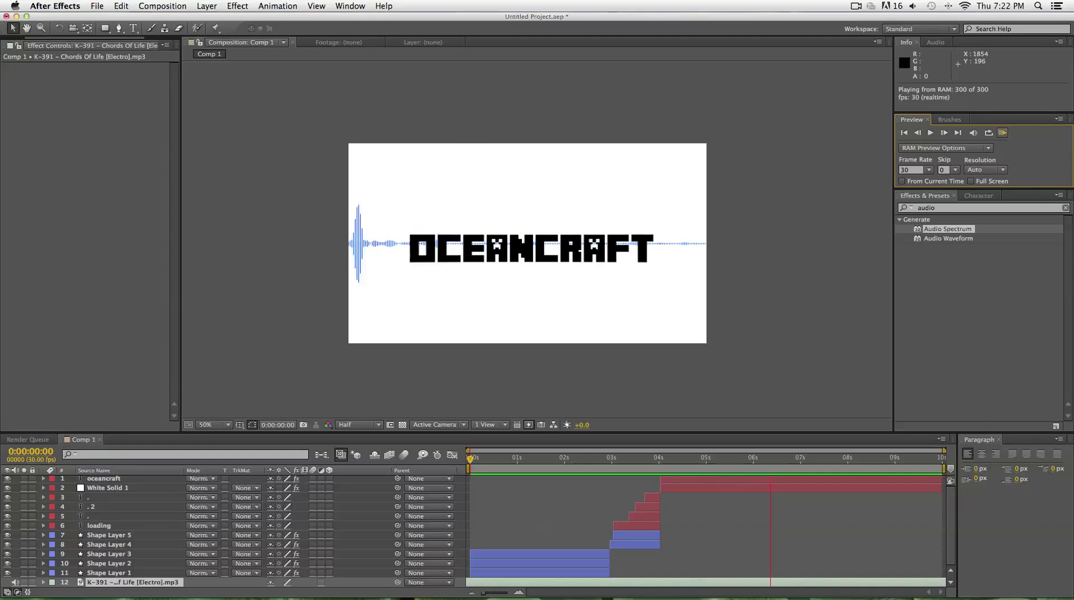
# - At 0:00:04:04, set White Solid 1's Audio Spectrum End Frequency to 700 and its Thickness to 4.10
pyautogui.moveTo(689, 458); pyautogui.dragTo(662, 458)
pyautogui.press('pagedown')
pyautogui.press('pagedown')
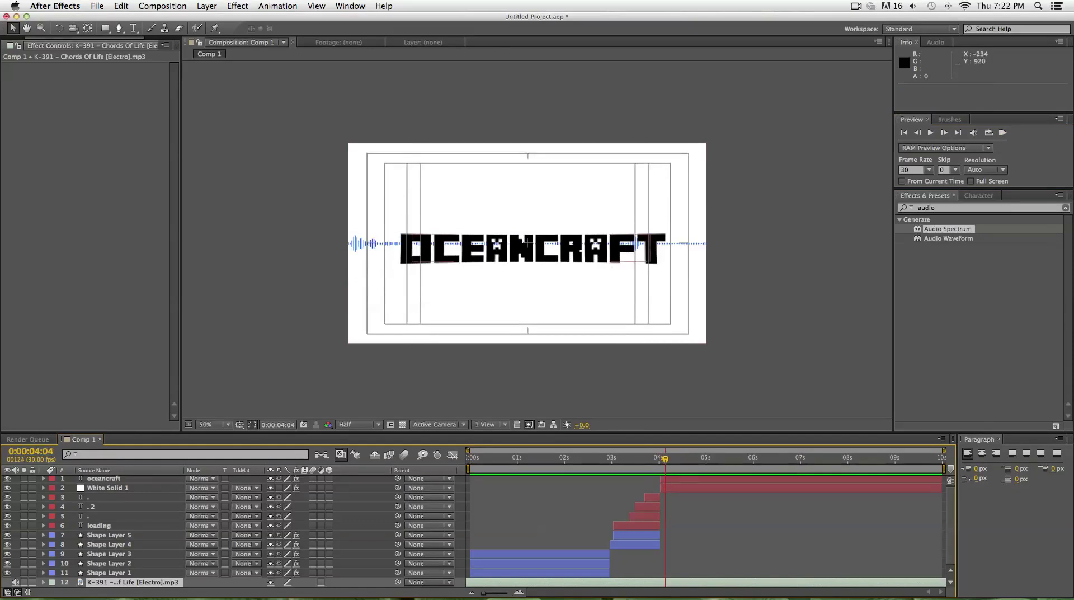
pyautogui.click(107, 488)
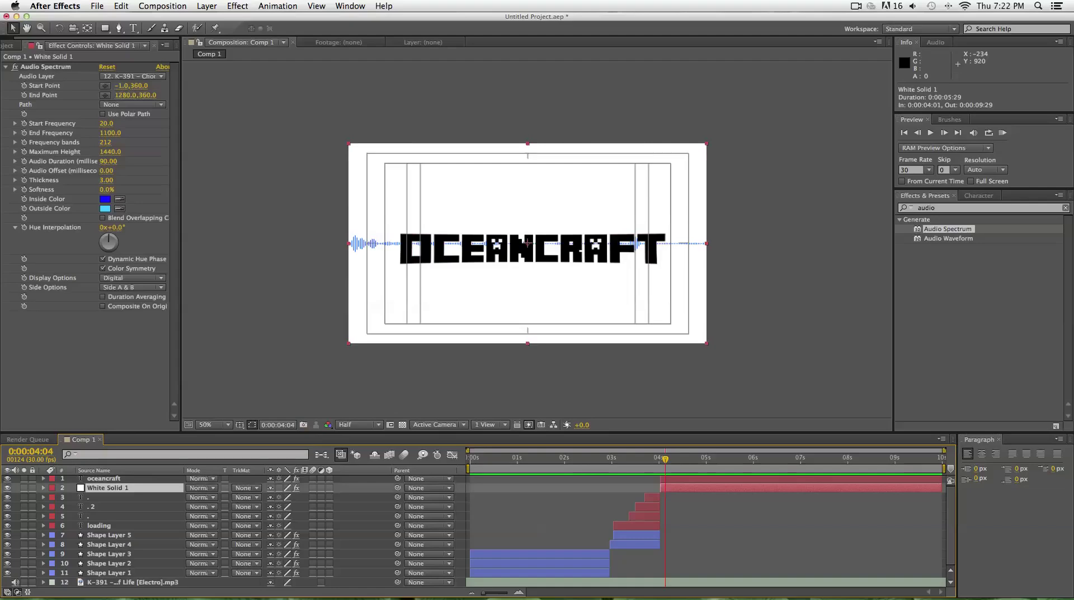
pyautogui.moveTo(110, 133); pyautogui.dragTo(87, 133)
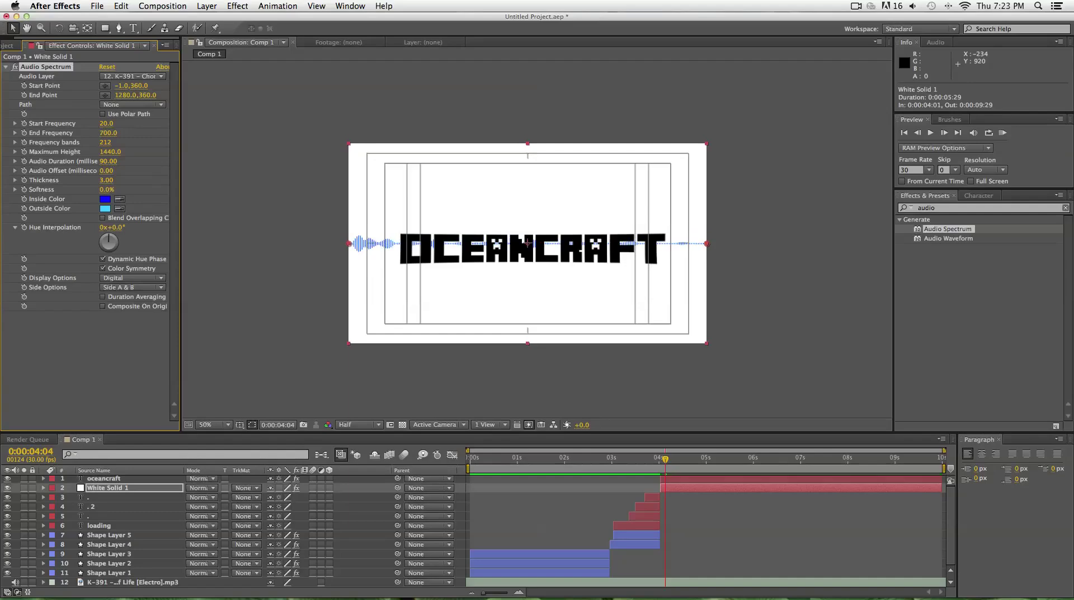
pyautogui.moveTo(106, 180); pyautogui.dragTo(114, 180)
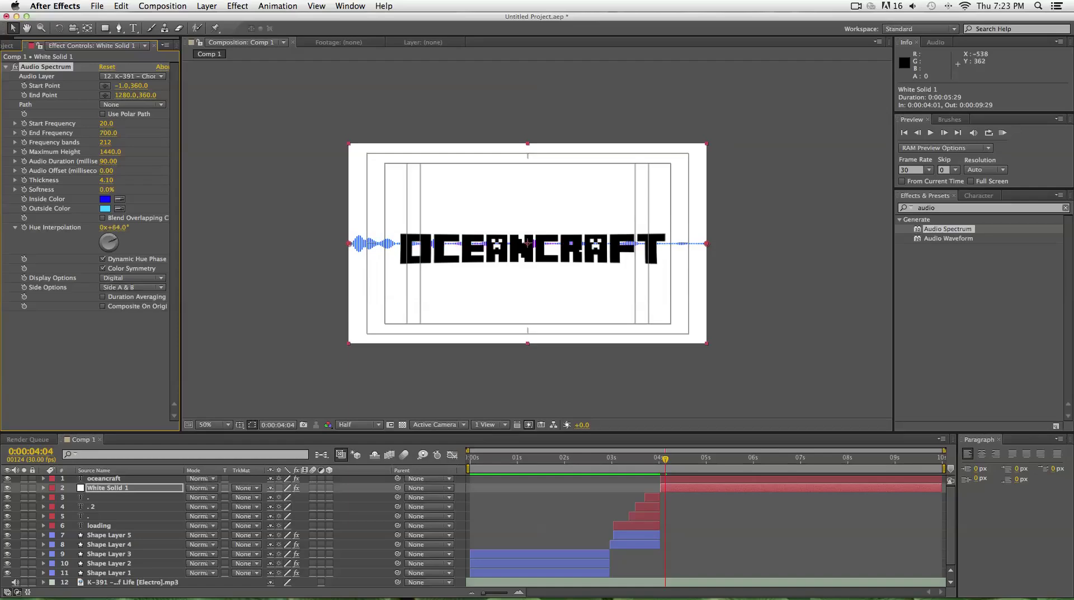
pyautogui.moveTo(106, 227); pyautogui.dragTo(113, 249)
pyautogui.moveTo(174, 227); pyautogui.dragTo(183, 227)
pyautogui.moveTo(102, 235)
pyautogui.mouseDown()
pyautogui.moveTo(113, 250)
pyautogui.moveTo(108, 227)
pyautogui.moveTo(28, 227)
pyautogui.moveTo(98, 227)
pyautogui.mouseUp()
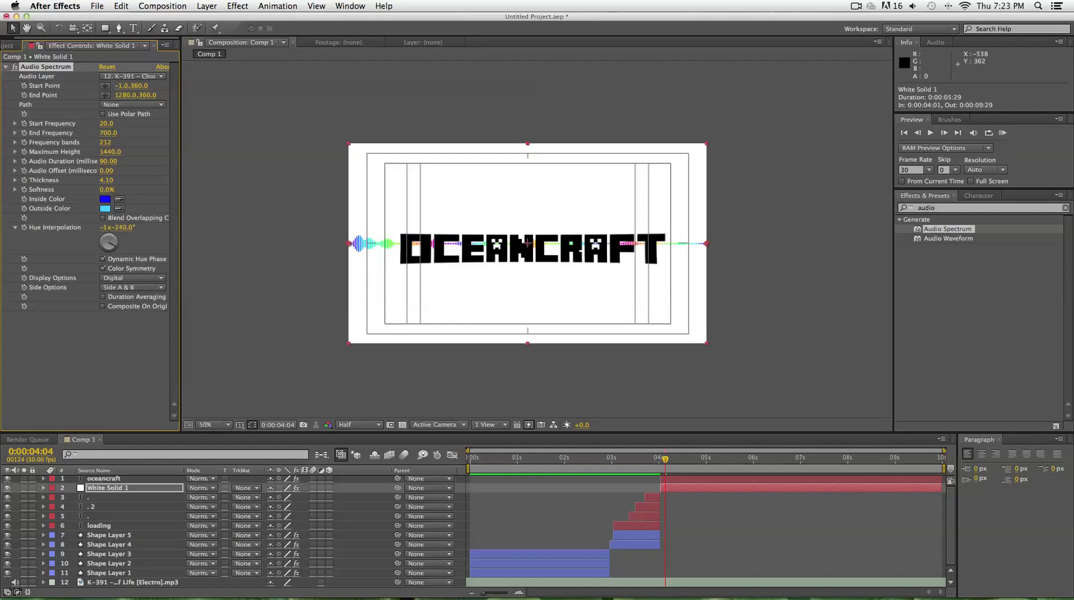
pyautogui.press('super+z')
pyautogui.press('super+z')
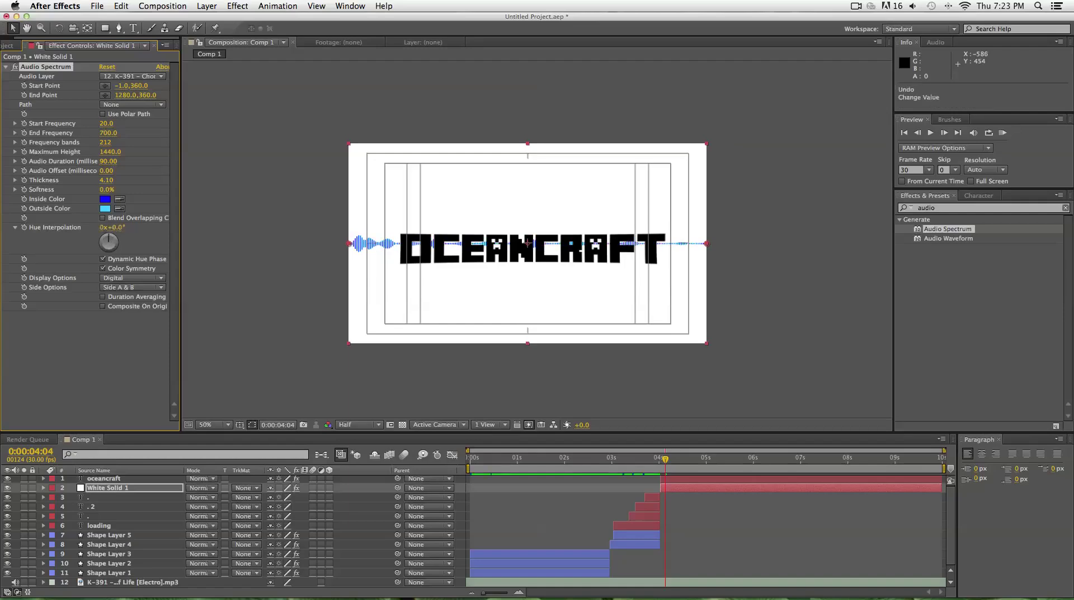
# - Set the Audio Spectrum's Hue Interpolation to 0x+279° and apply the Glow effect to White Solid 1
pyautogui.moveTo(109, 227); pyautogui.dragTo(134, 228)
pyautogui.click(929, 207)
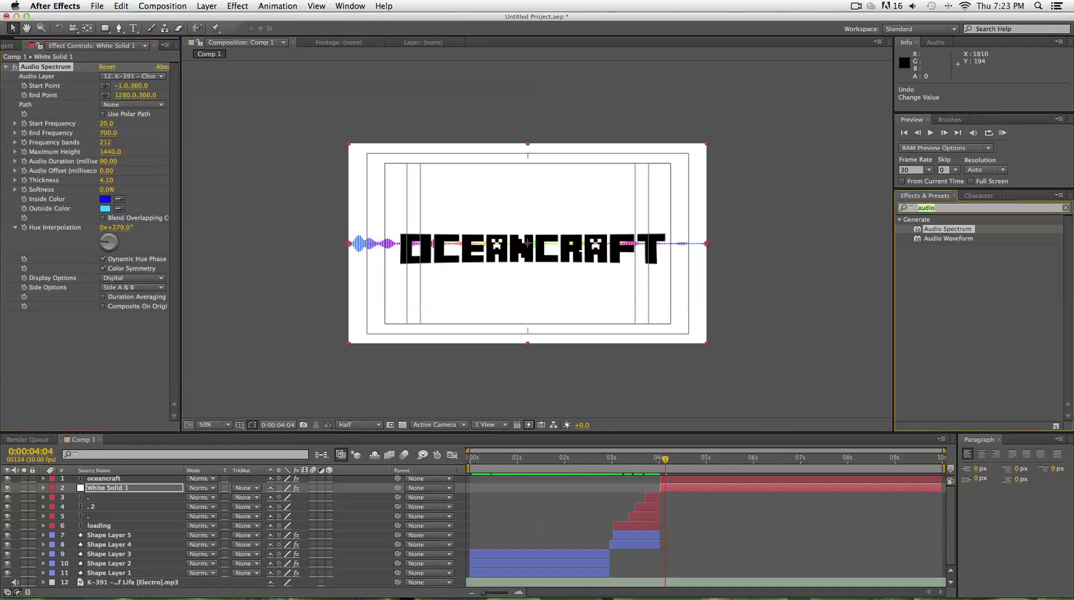
pyautogui.write('glow')
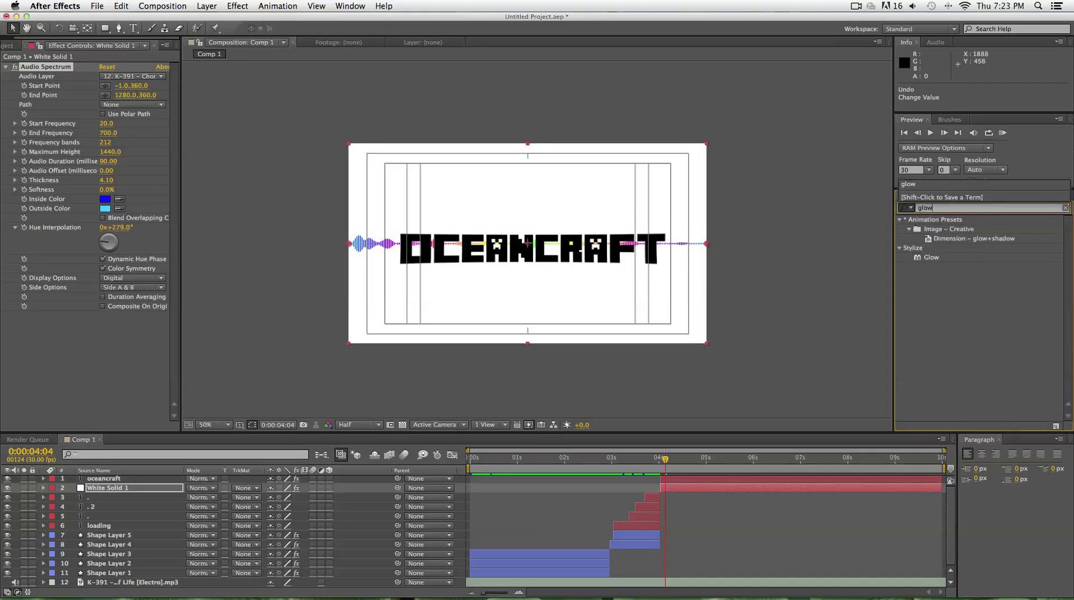
pyautogui.click(931, 257)
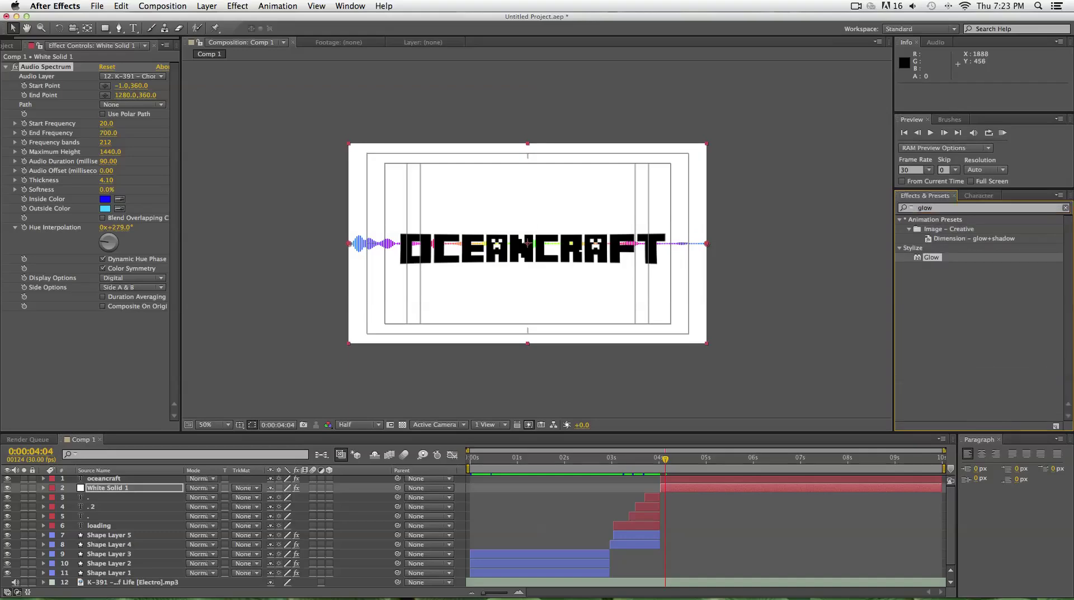
pyautogui.doubleClick(931, 257)
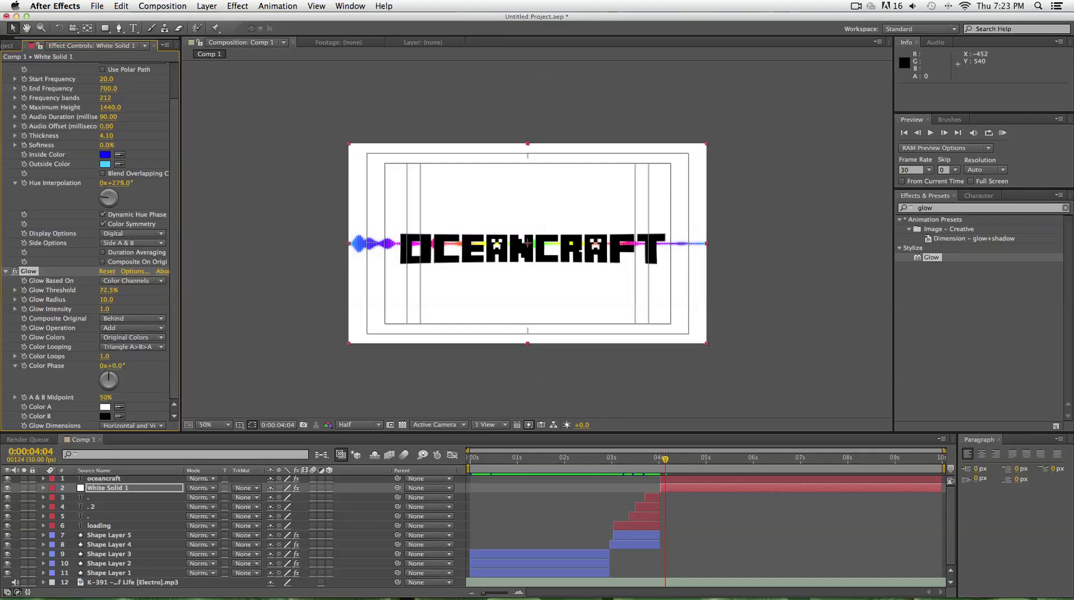
# - Set the Glow Threshold to 100%, Glow Radius to 121 and Glow Intensity to 2.5 on White Solid 1
pyautogui.moveTo(123, 290); pyautogui.dragTo(187, 296)
pyautogui.moveTo(106, 300); pyautogui.dragTo(153, 299)
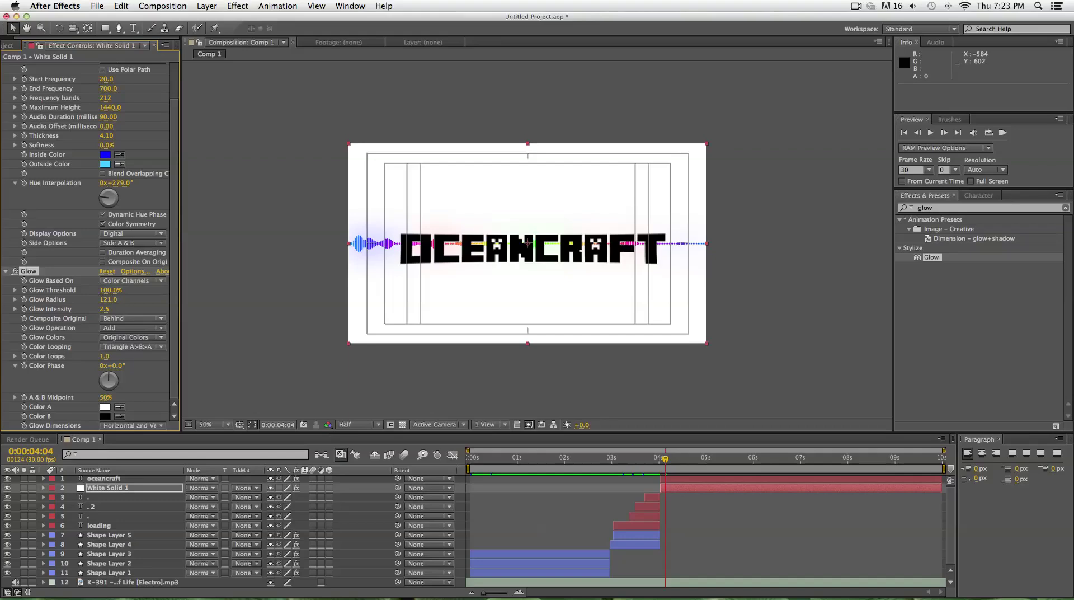
pyautogui.scroll(3, 134, 312)
pyautogui.scroll(-3, 134, 311)
# - Preview the composition from the start with the glowing multicolour spectrum
pyautogui.moveTo(665, 458); pyautogui.dragTo(469, 458)
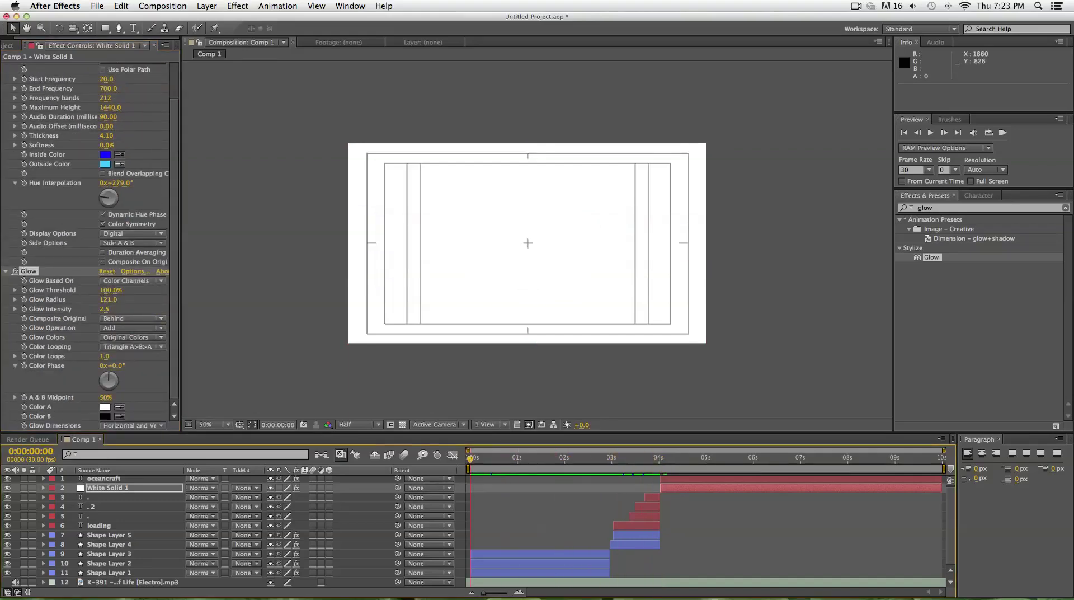
pyautogui.press('KP_0')
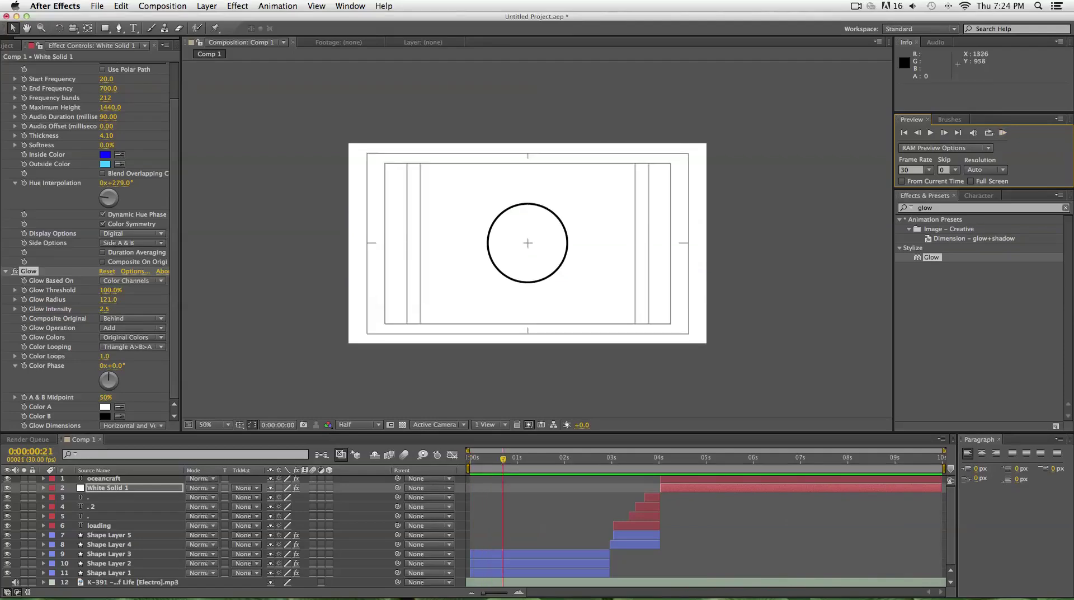
pyautogui.press('space')
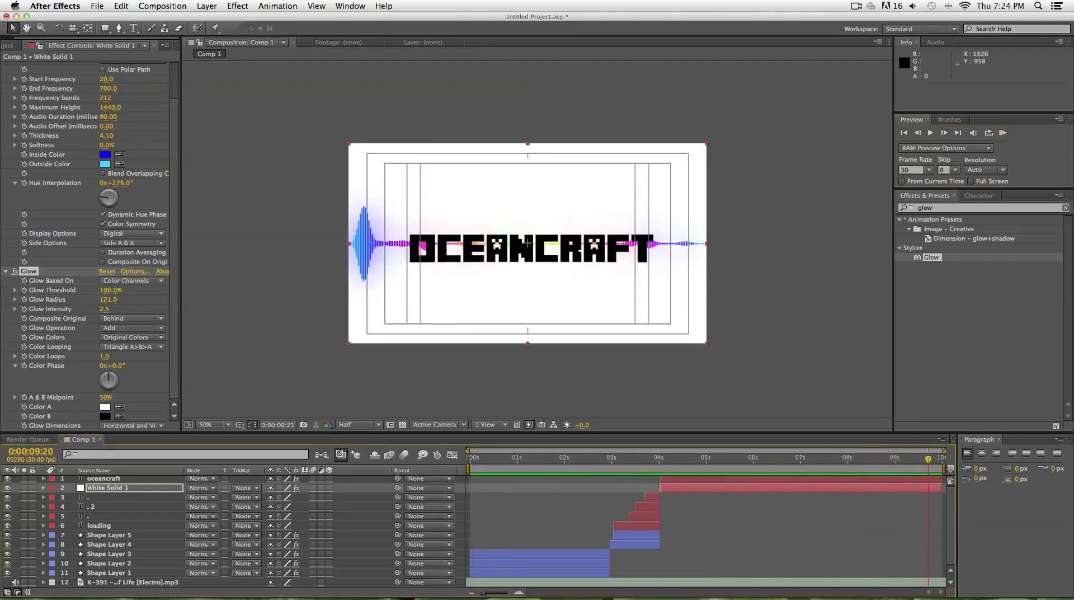
# - Place the current time at 0:00:09:22 and collapse White Solid 1's Glow settings
pyautogui.moveTo(928, 459); pyautogui.dragTo(936, 459)
pyautogui.press('space')
pyautogui.press('space')
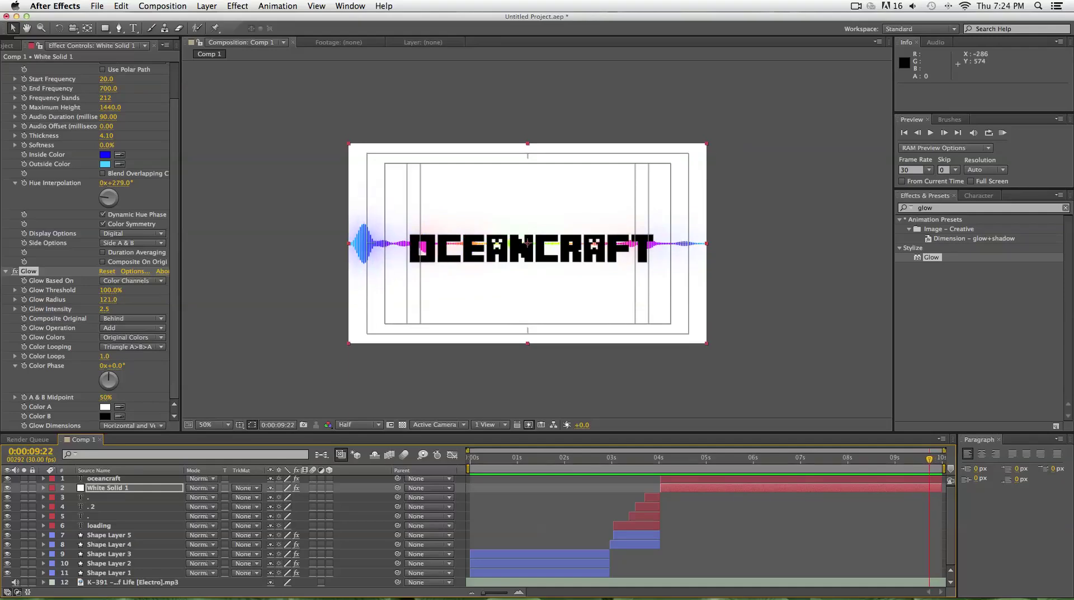
pyautogui.click(6, 271)
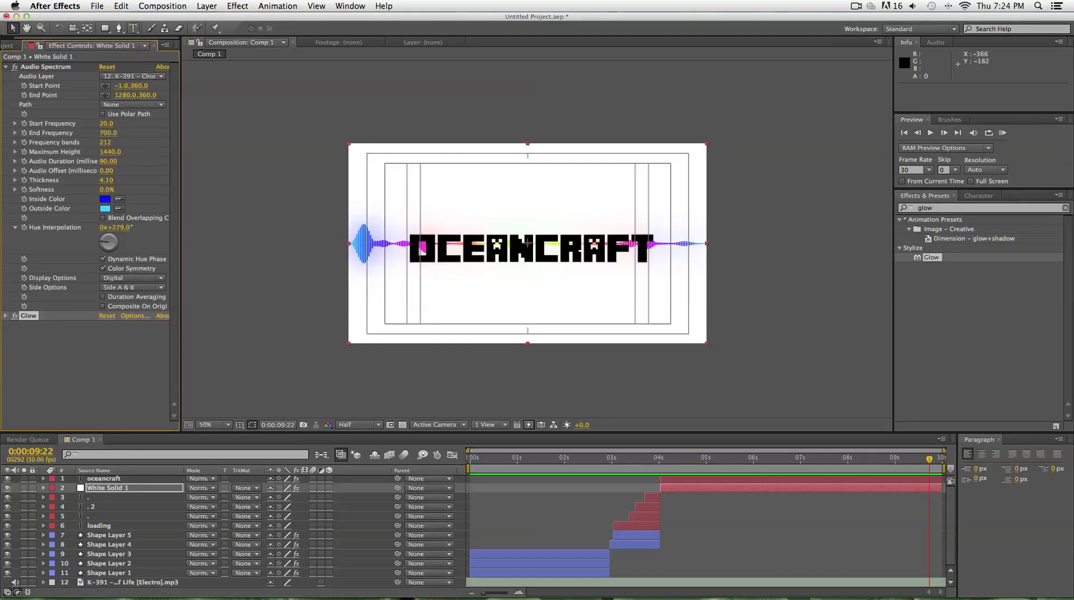
pyautogui.press('q')
pyautogui.press('q')
pyautogui.click(105, 28)
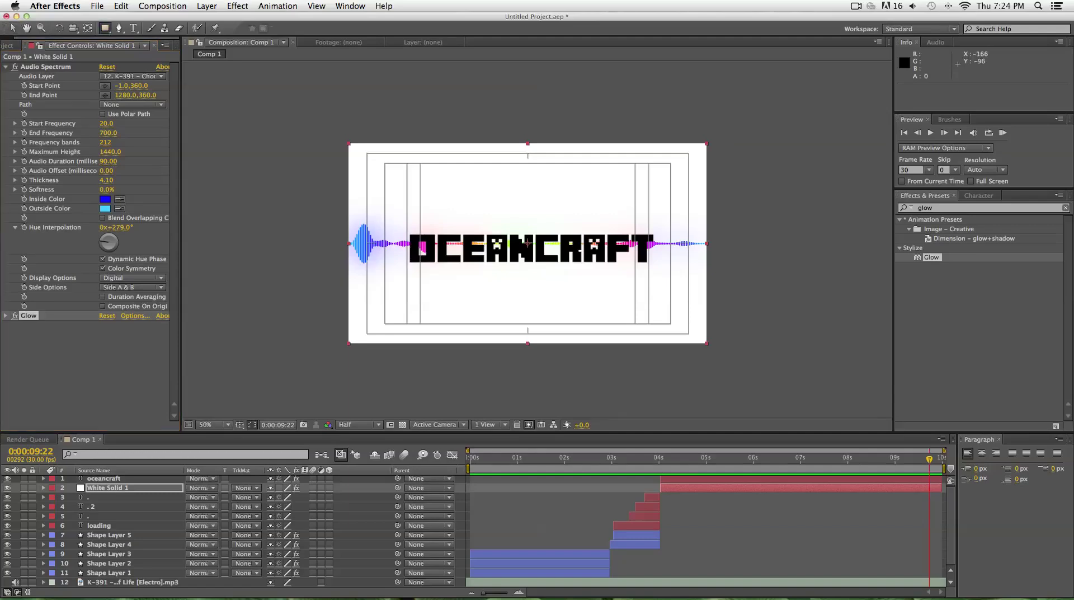
pyautogui.moveTo(301, 116)
pyautogui.mouseDown()
pyautogui.moveTo(597, 218)
pyautogui.moveTo(731, 306)
pyautogui.moveTo(785, 318)
pyautogui.moveTo(709, 305)
pyautogui.moveTo(282, 122)
pyautogui.moveTo(277, 187)
pyautogui.mouseUp()
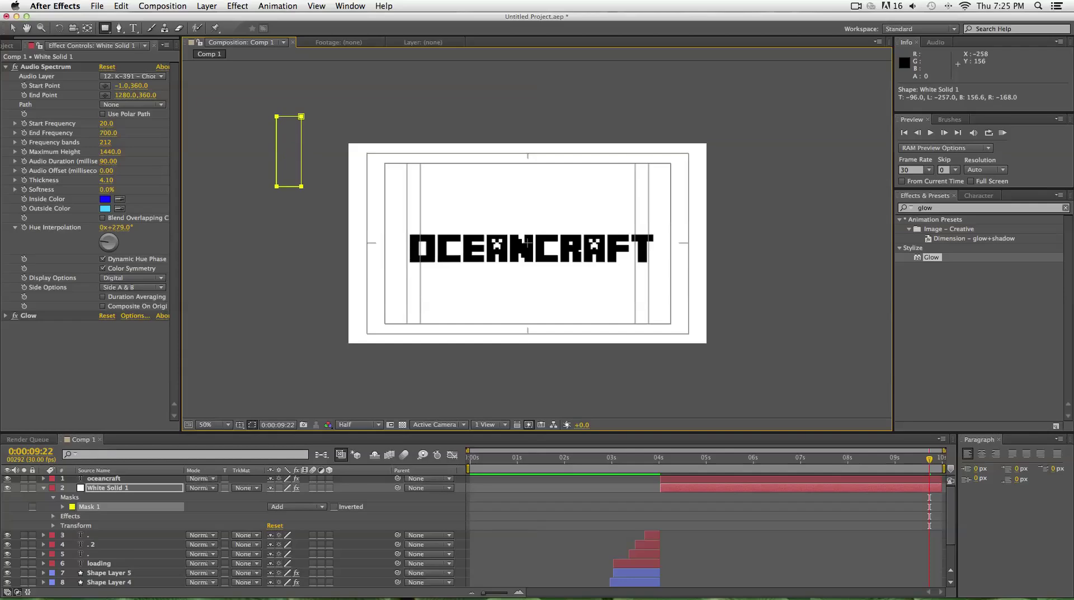
pyautogui.press('super+z')
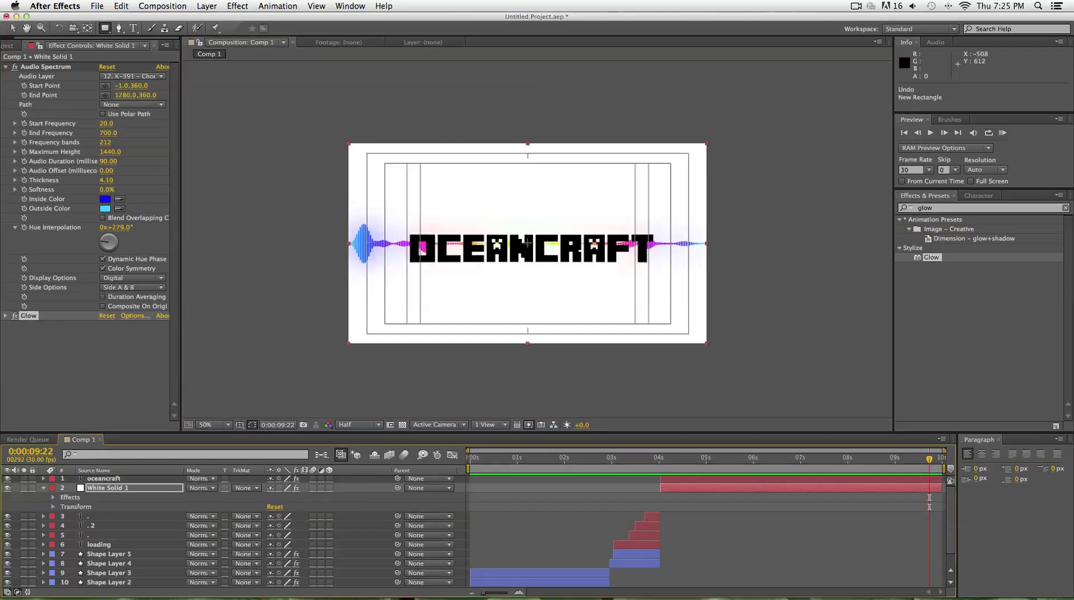
pyautogui.scroll(-2, 476, 529)
pyautogui.scroll(2, 476, 529)
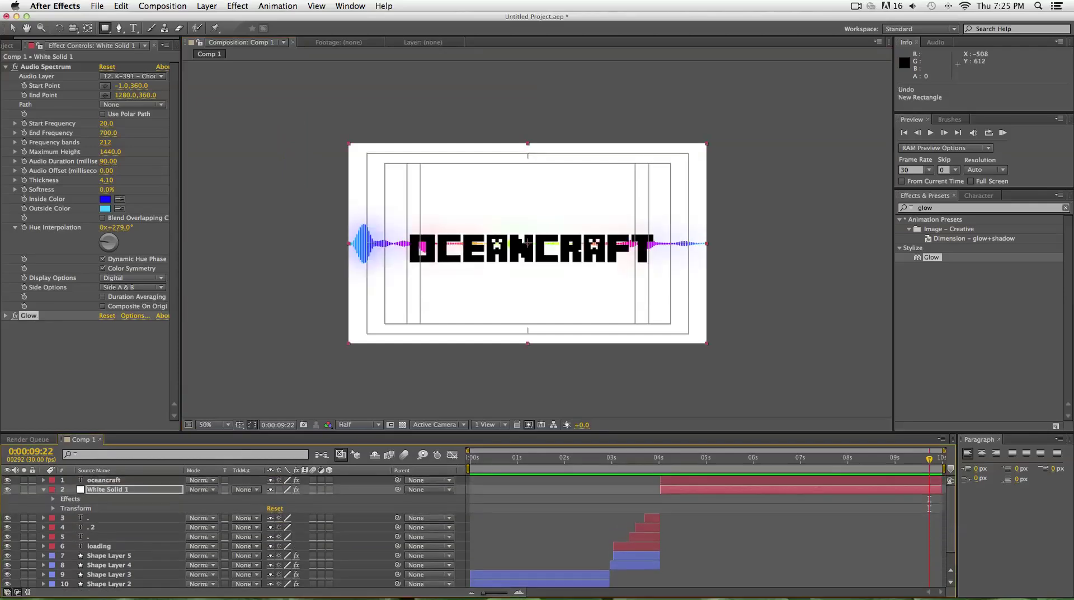
pyautogui.scroll(-2, 475, 529)
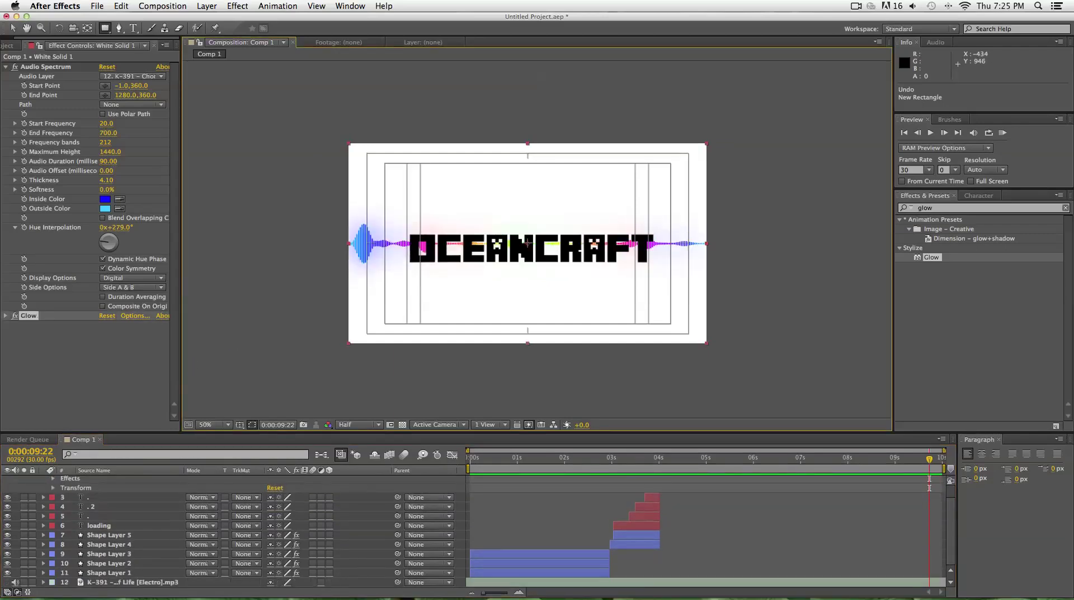
pyautogui.scroll(2, 235, 529)
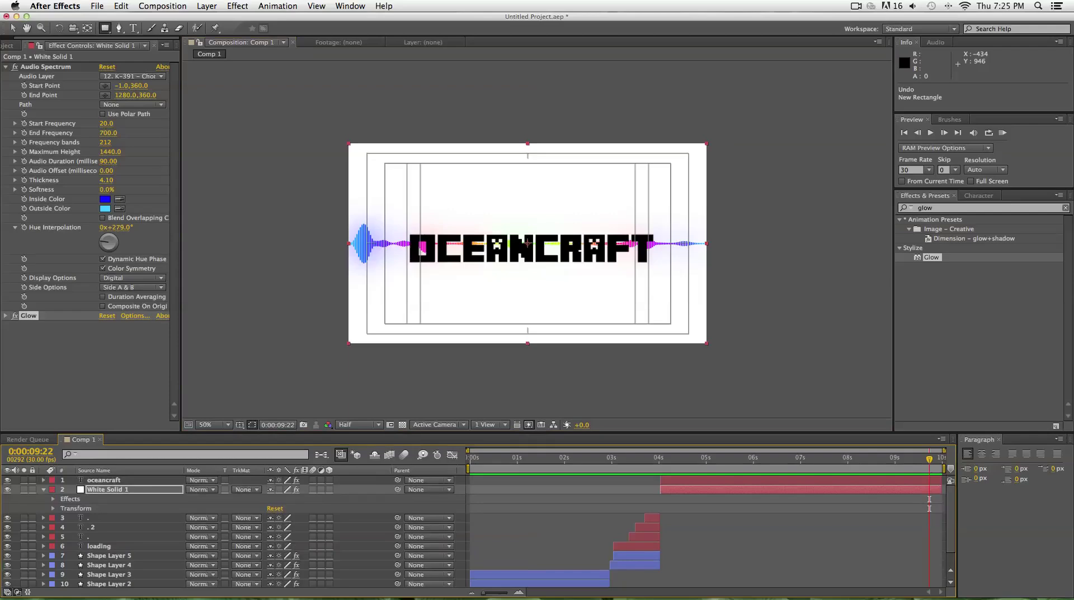
pyautogui.click(112, 490)
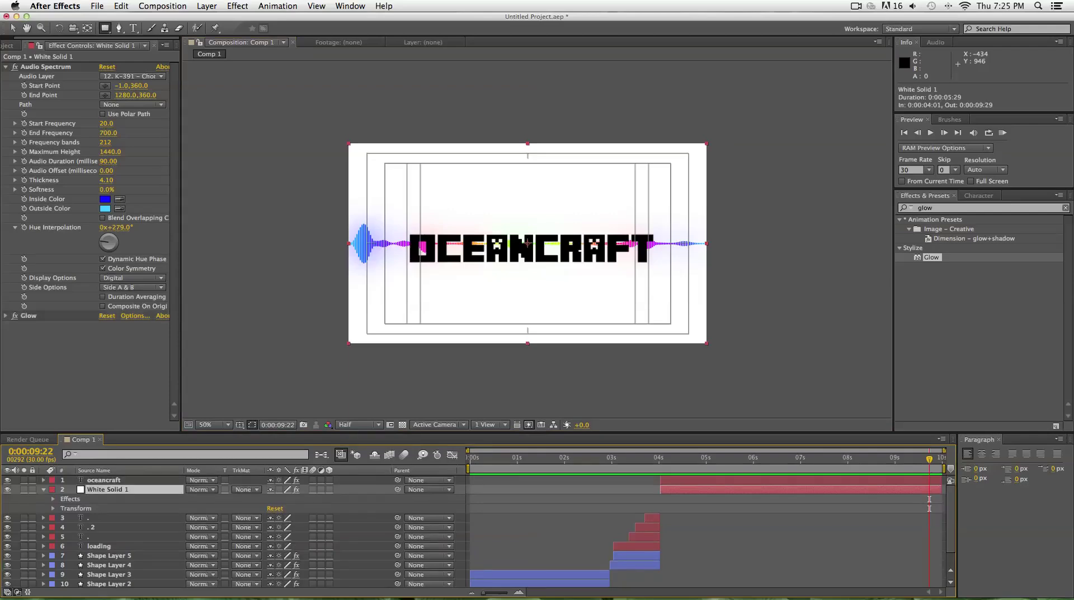
pyautogui.click(84, 366)
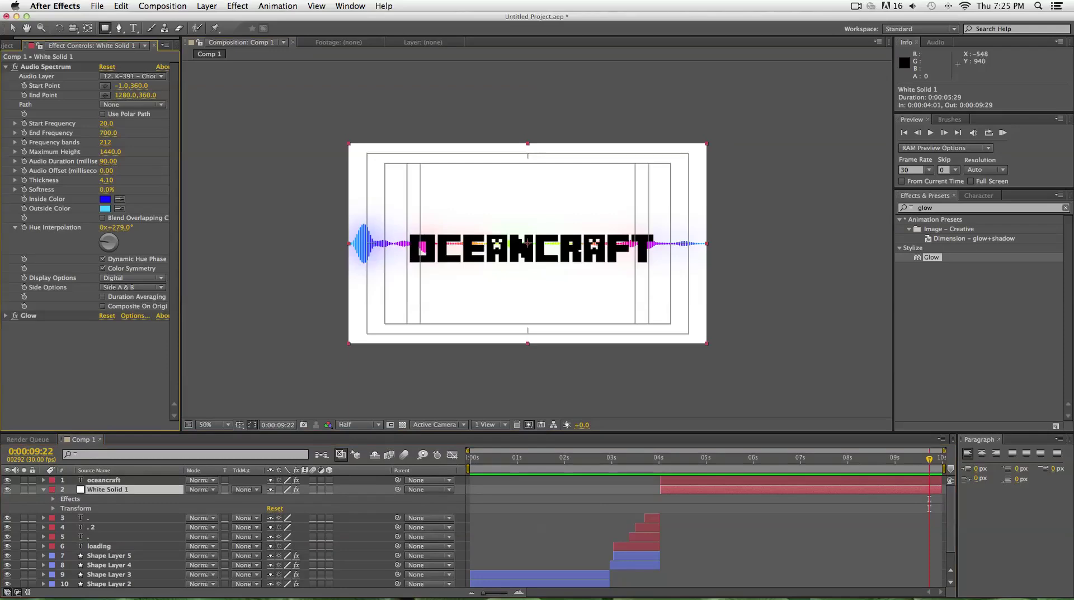
# - With no layer selected, draw a black-filled rectangle of about 1600 by 1053 px covering the whole frame as a new shape layer
pyautogui.press('v')
pyautogui.click(14, 28)
pyautogui.click(249, 358)
pyautogui.scroll(-2, 246, 532)
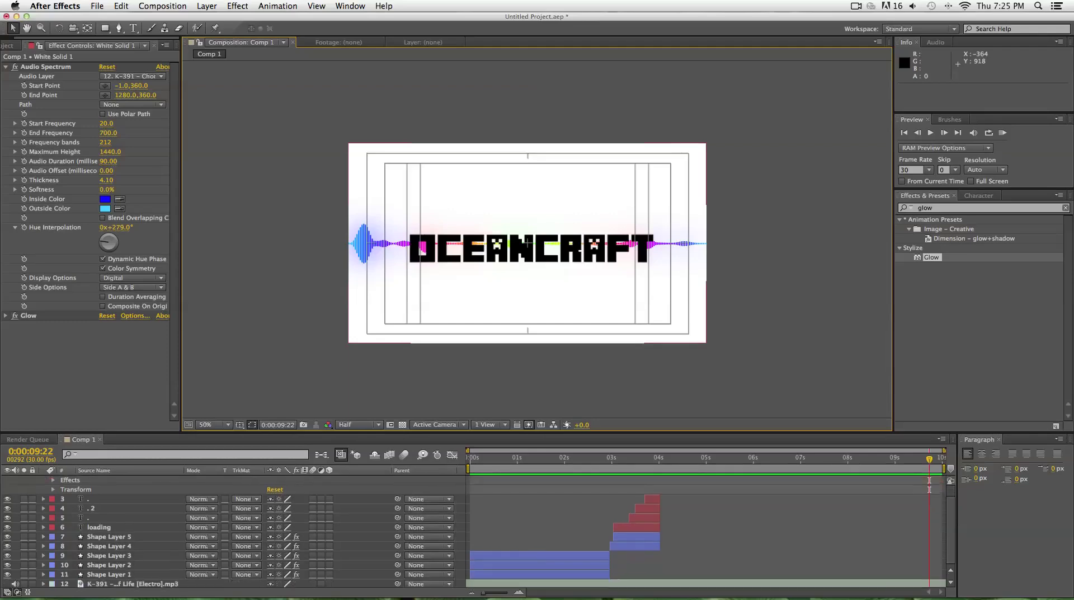
pyautogui.scroll(-1, 246, 531)
pyautogui.press('q')
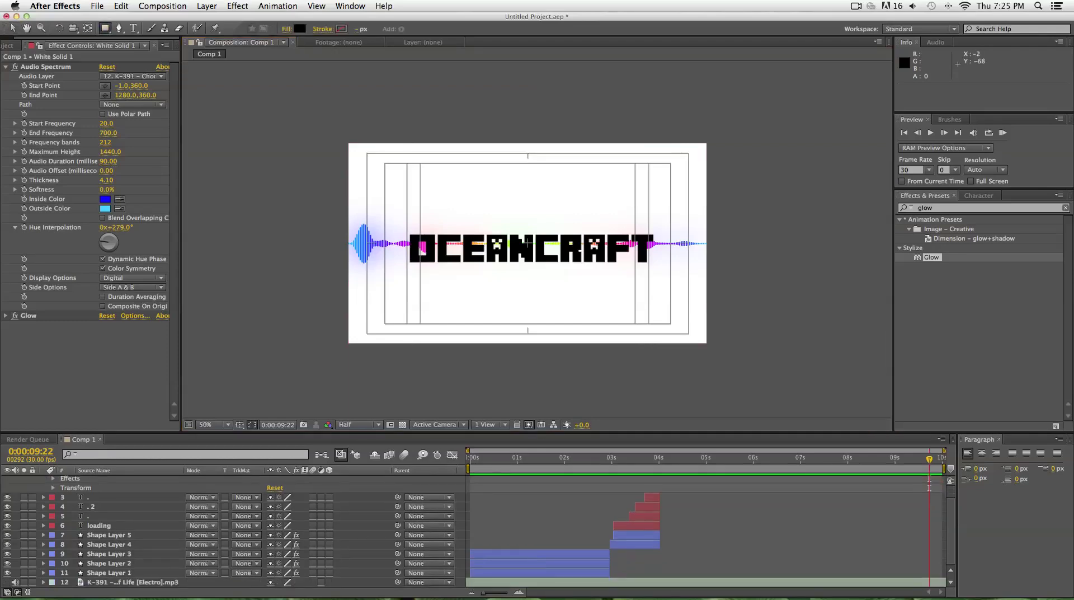
pyautogui.moveTo(303, 98); pyautogui.dragTo(750, 391)
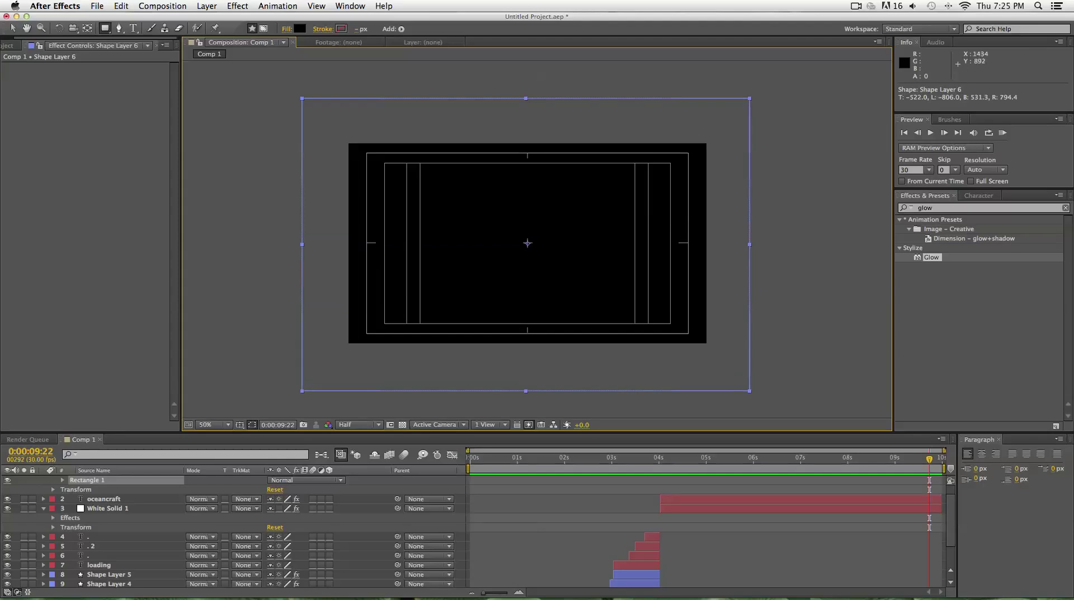
# - Keyframe the black rectangle layer's Opacity at 0% at 0:00:09:22 and advance to 0:00:09:29
pyautogui.scroll(2, 479, 531)
pyautogui.click(110, 480)
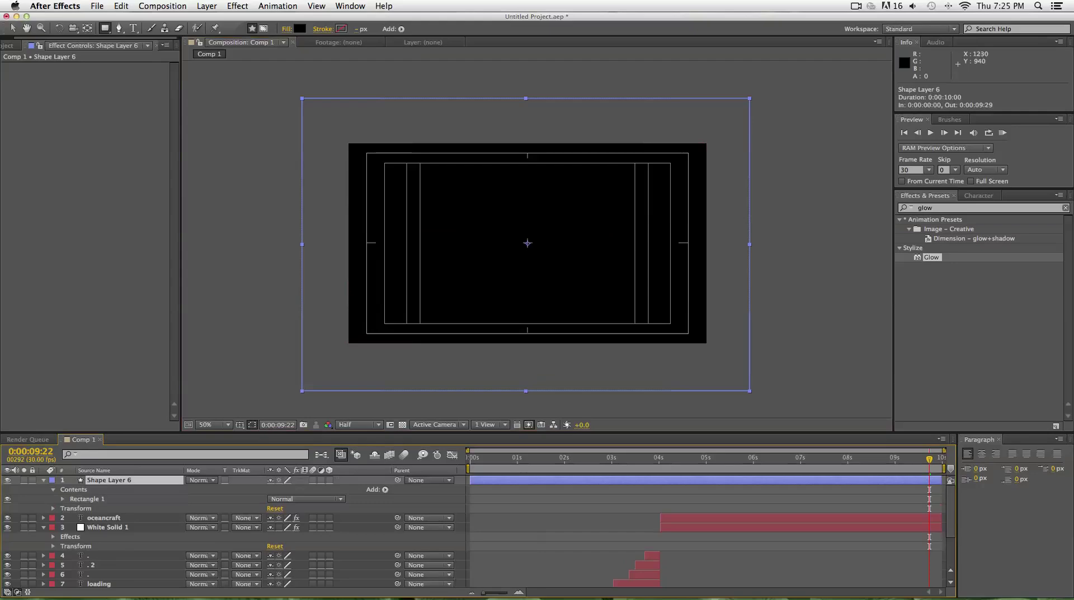
pyautogui.press('t')
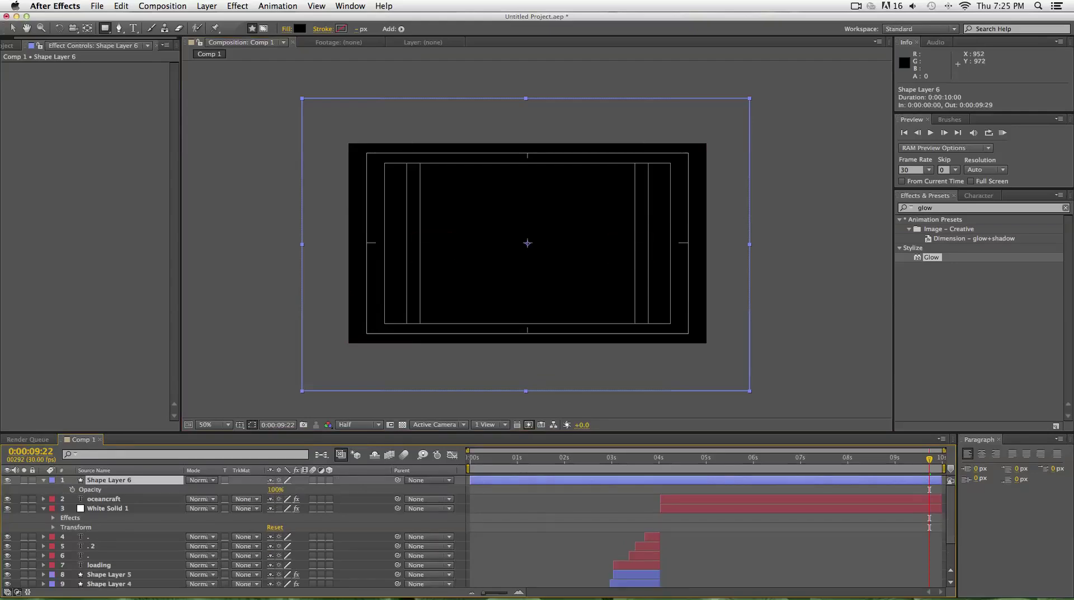
pyautogui.click(72, 490)
pyautogui.click(275, 490)
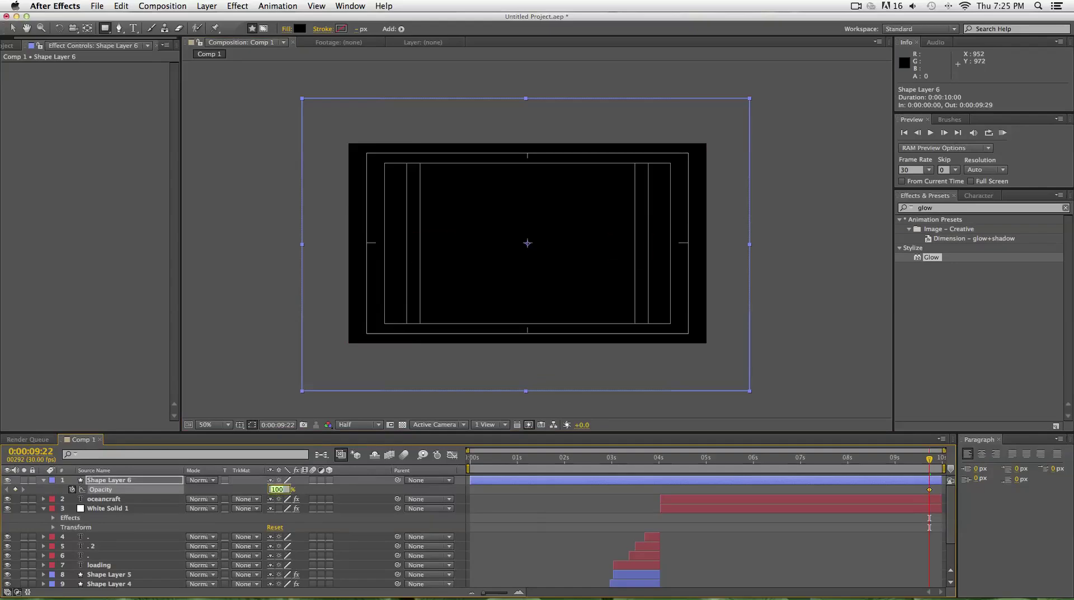
pyautogui.write('0')
pyautogui.press('Return')
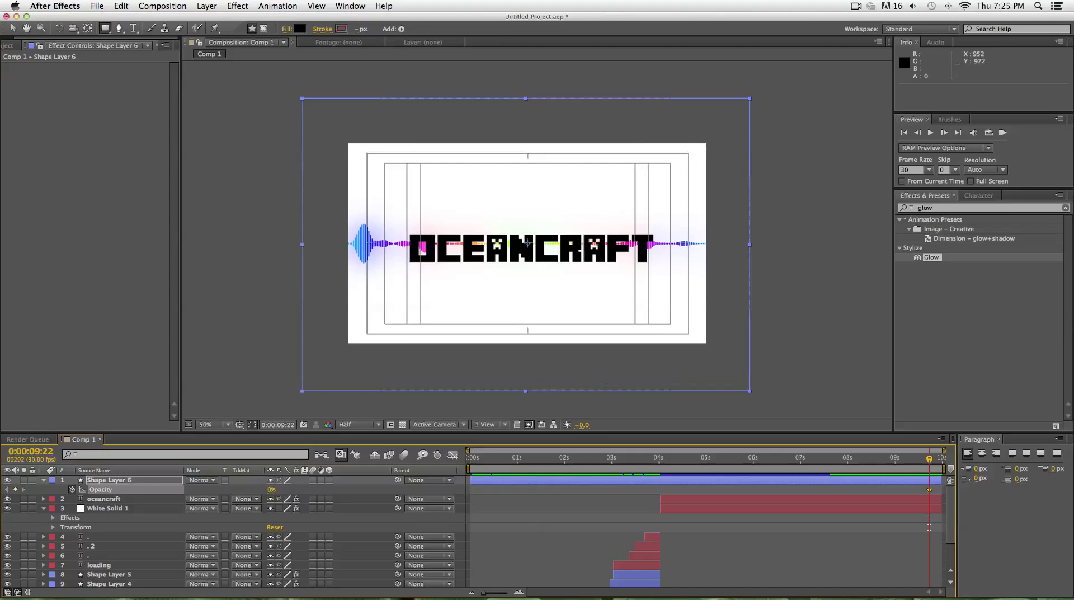
pyautogui.press('space')
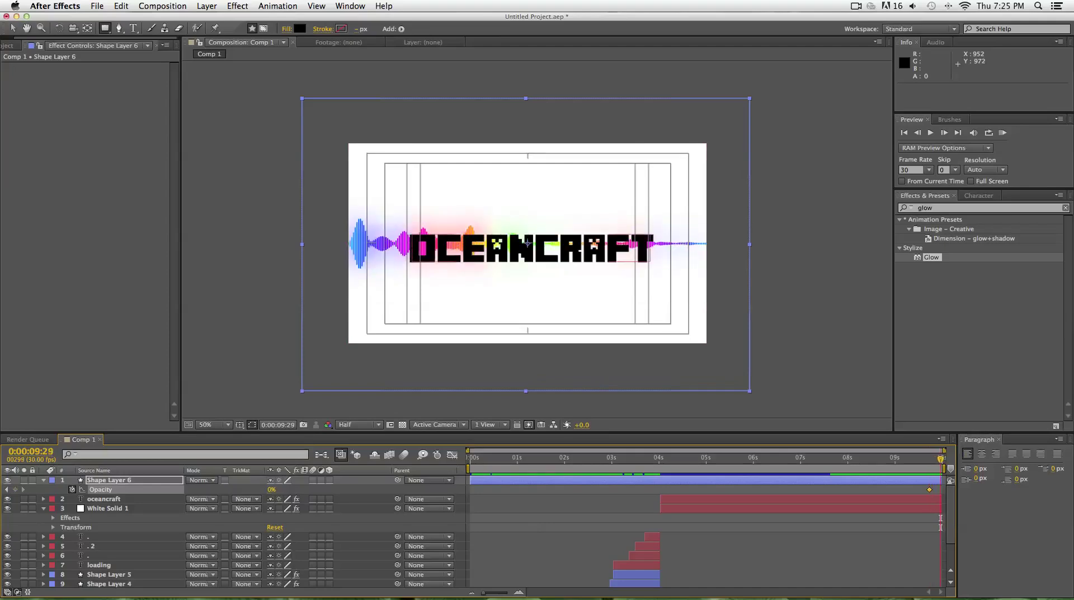
# - Raise the black rectangle layer's Opacity at 0:00:09:29 to complete the fade to black, and preview the composition from the start
pyautogui.moveTo(271, 489); pyautogui.dragTo(330, 490)
pyautogui.press('Home')
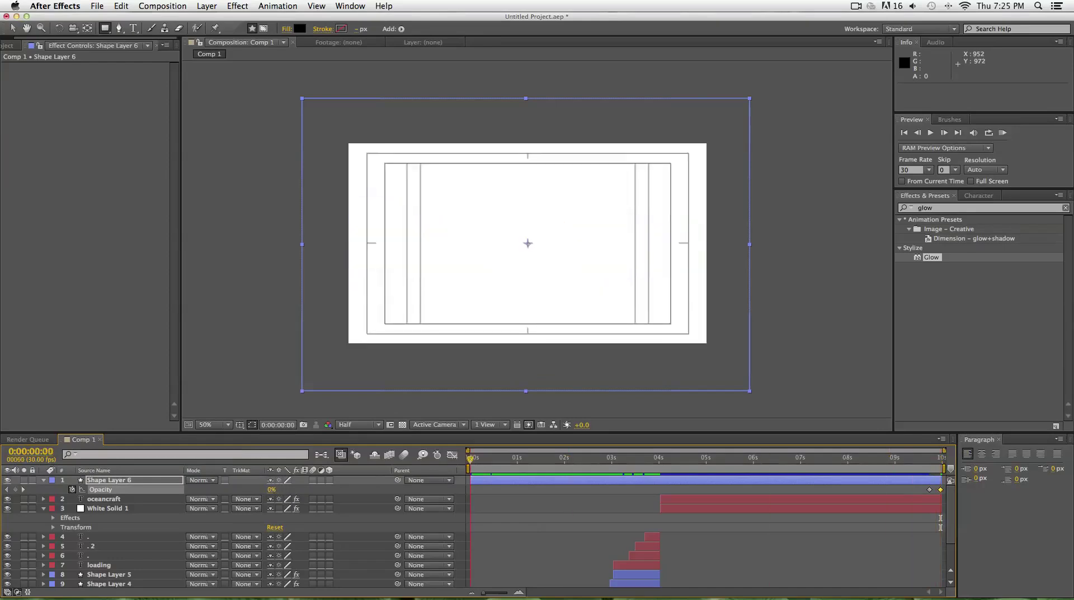
pyautogui.press('KP_0')
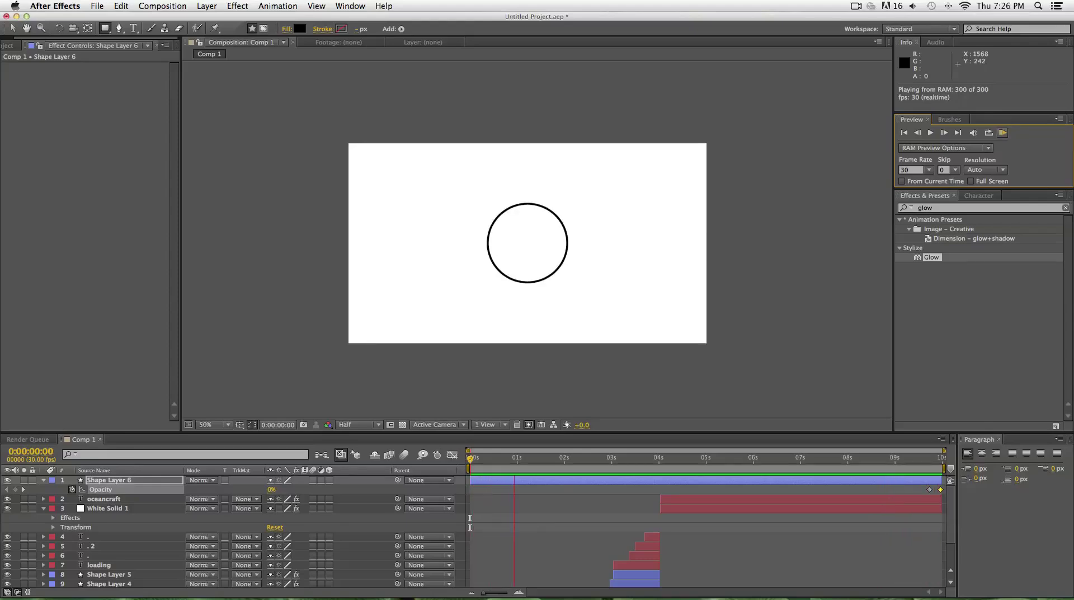
pyautogui.press('space')
# - Inspect the frame at 0:00:09:20 just before the fade, play the composition again and return the current time to 0:00:00:00
pyautogui.moveTo(923, 458); pyautogui.dragTo(926, 459)
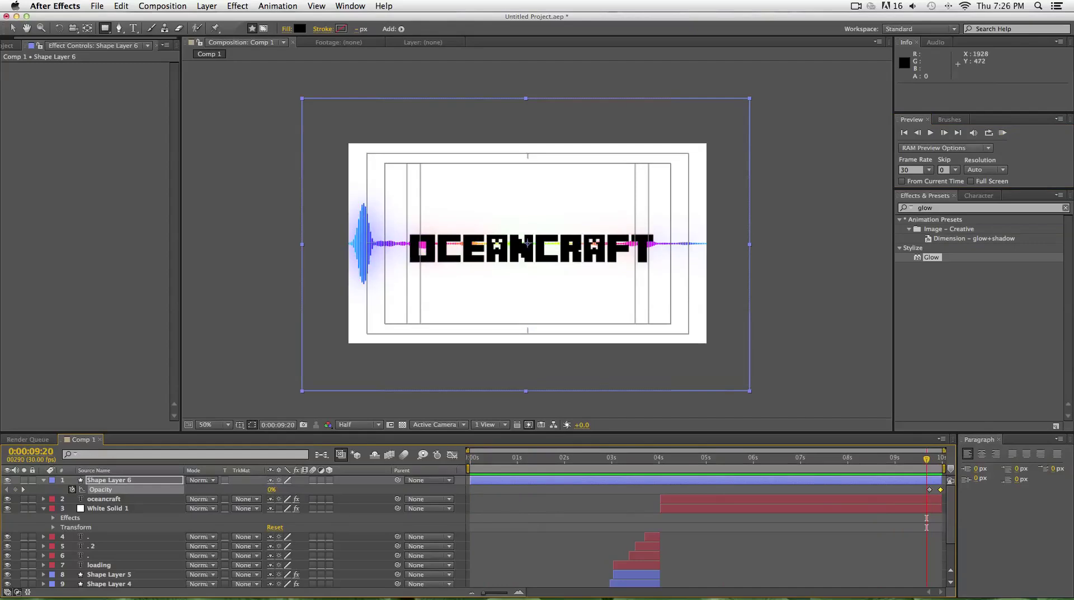
pyautogui.press('space')
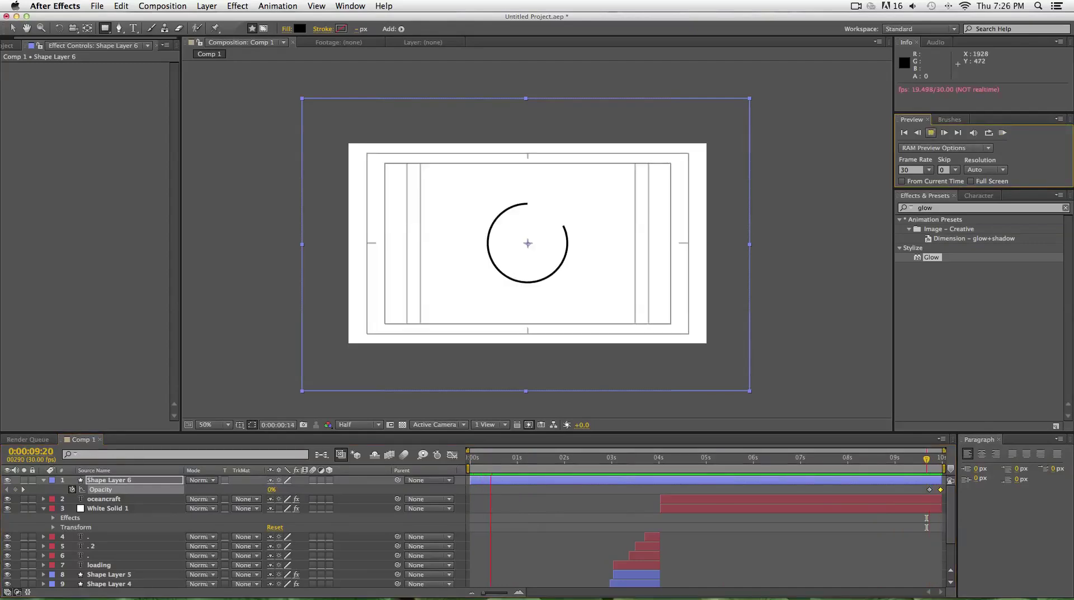
pyautogui.press('space')
pyautogui.moveTo(495, 459); pyautogui.dragTo(470, 459)
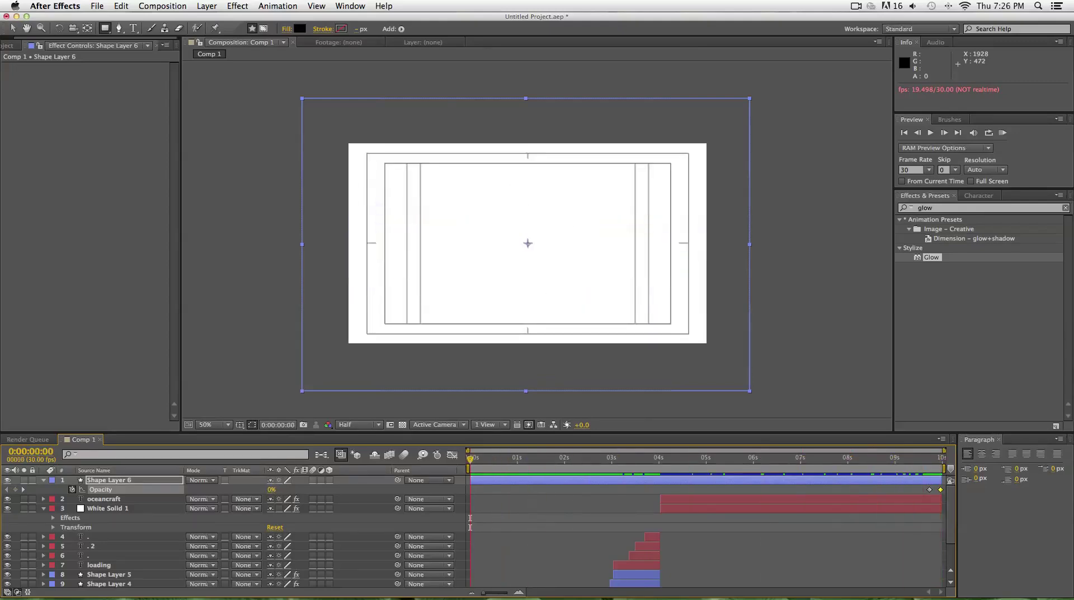
# - Switch to the Selection tool and collapse Shape Layer 6's properties in the layer stack
pyautogui.scroll(-4, 269, 526)
pyautogui.scroll(4, 268, 526)
pyautogui.click(248, 335)
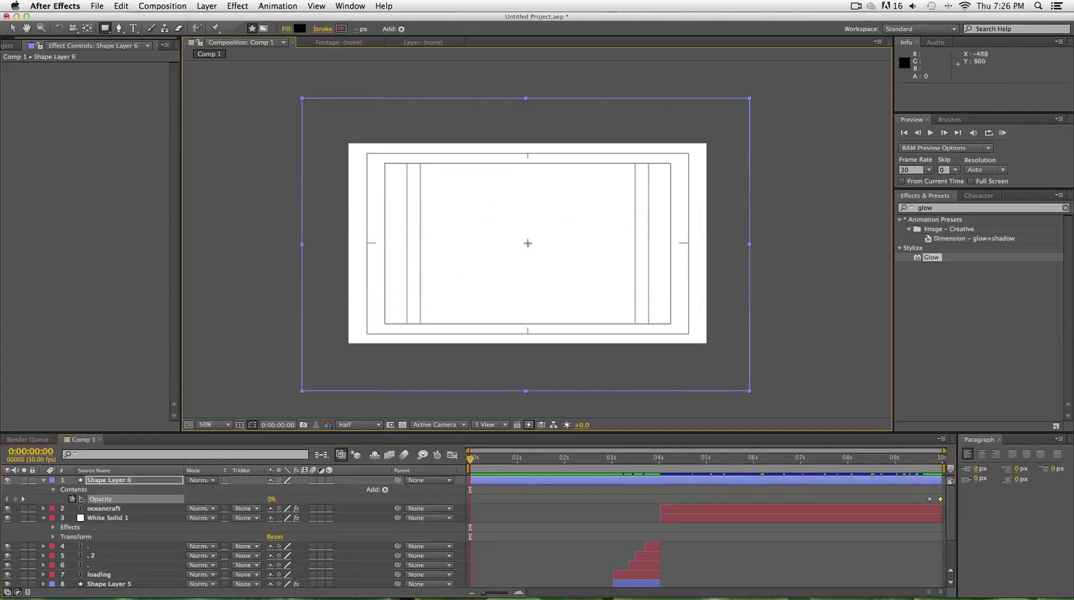
pyautogui.click(13, 28)
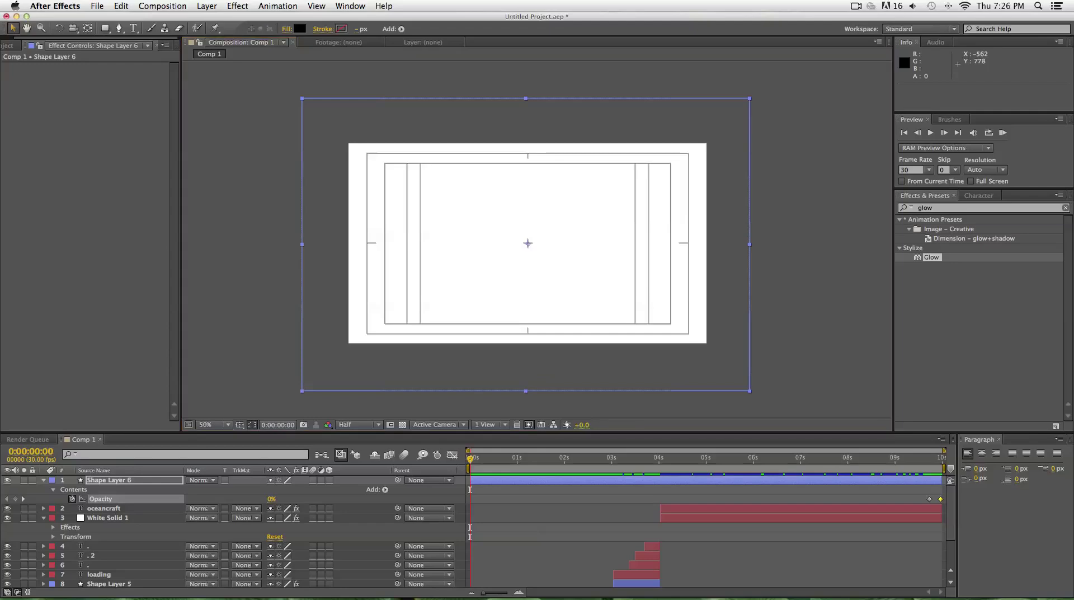
pyautogui.click(225, 381)
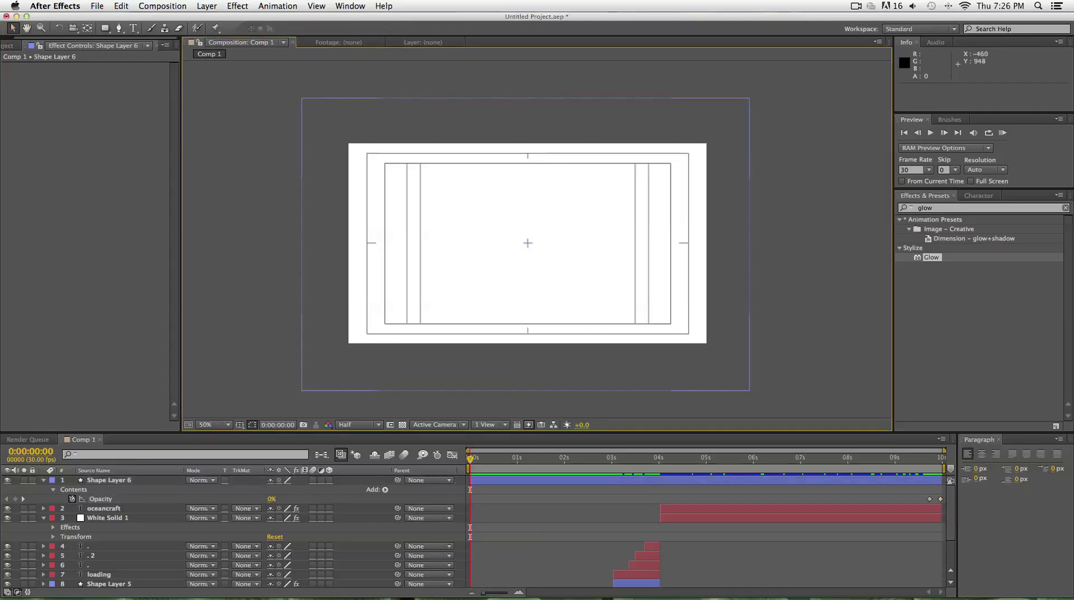
pyautogui.click(126, 480)
pyautogui.click(43, 480)
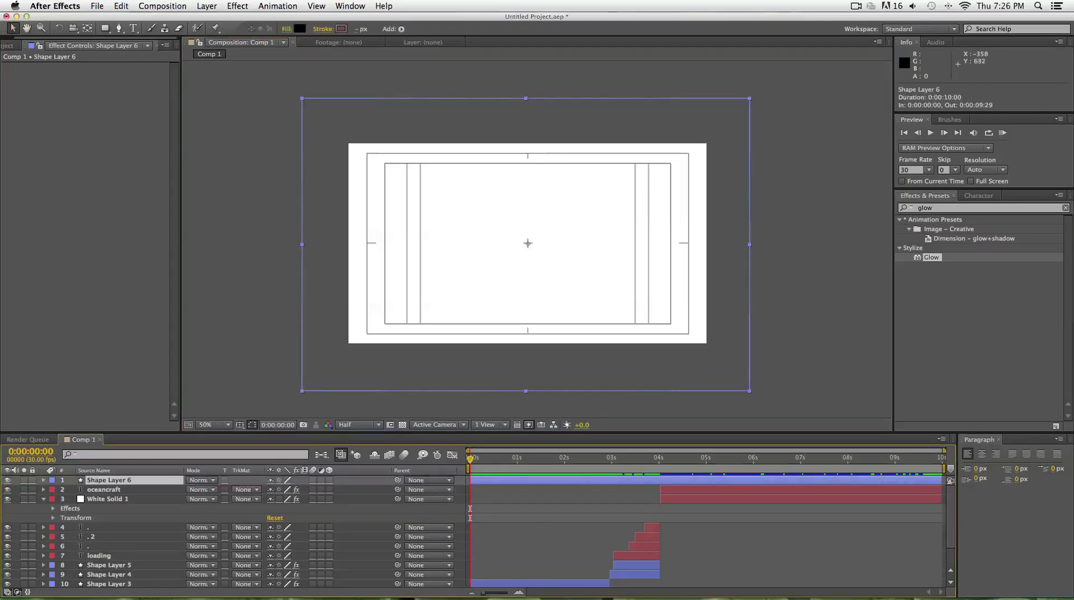
pyautogui.click(221, 409)
pyautogui.click(124, 499)
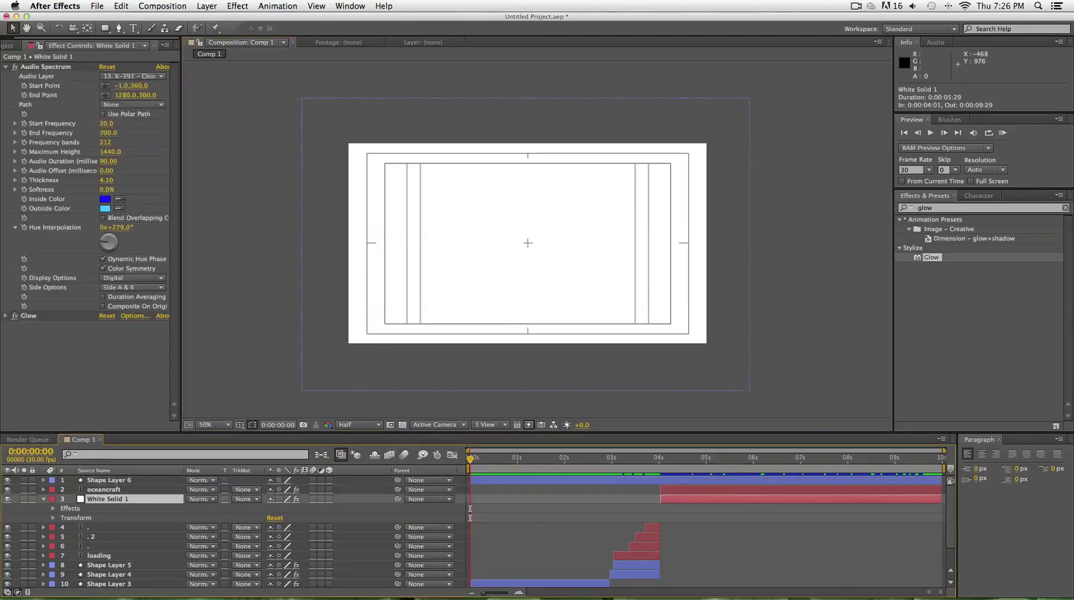
pyautogui.click(259, 407)
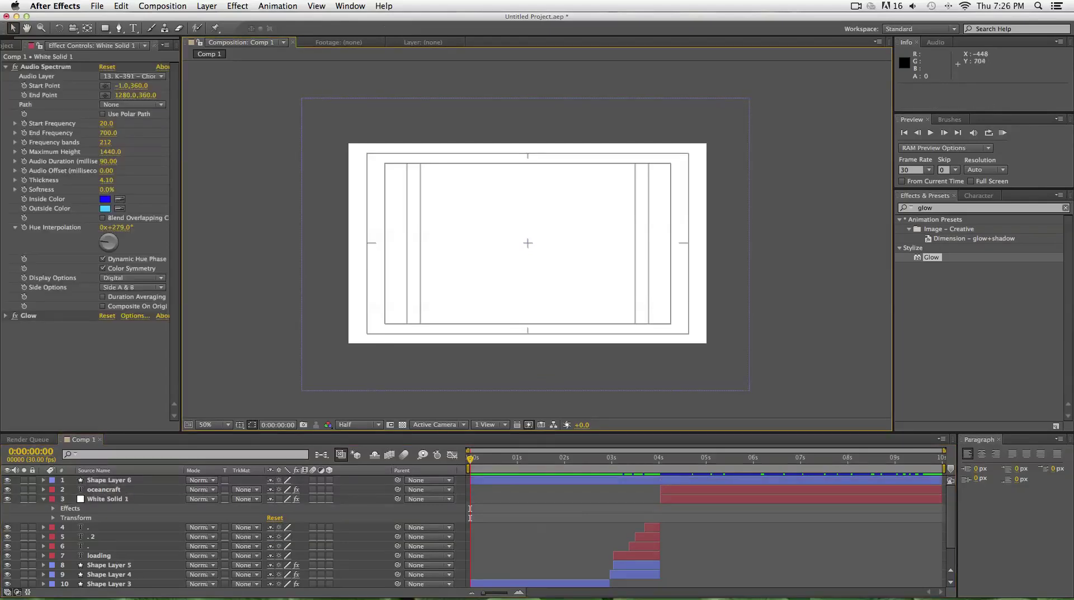
pyautogui.scroll(-3, 235, 532)
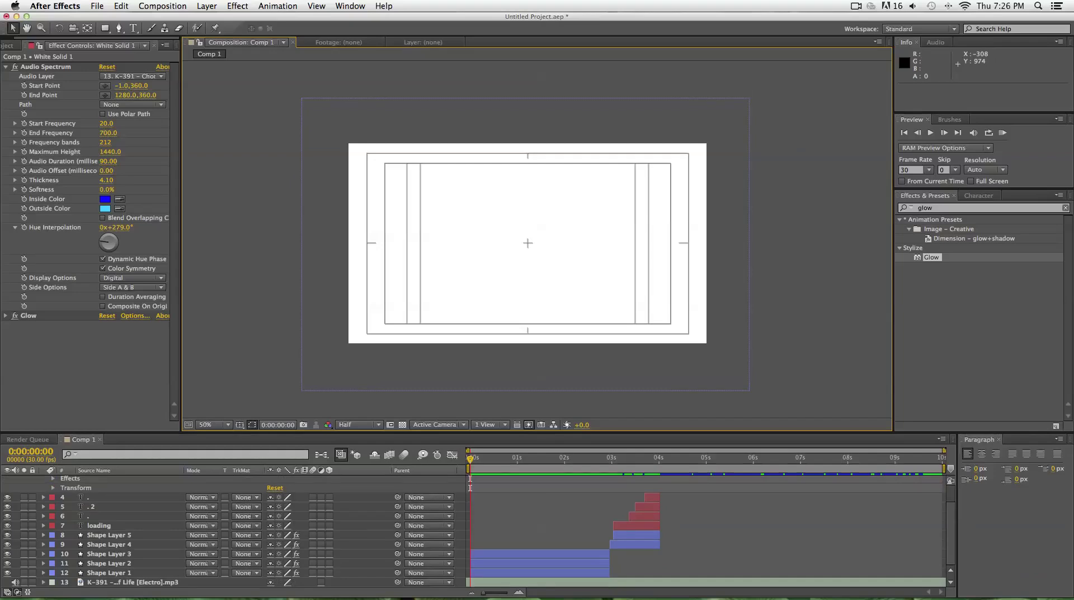
# - Select Comp 1 among the project items and add it to the render queue
pyautogui.click(15, 45)
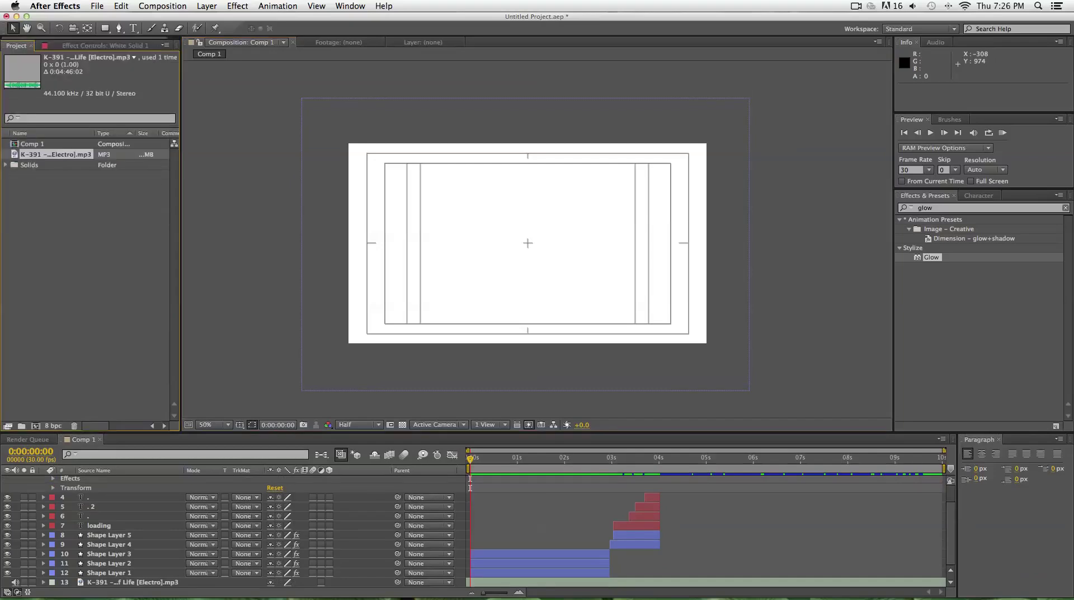
pyautogui.click(117, 347)
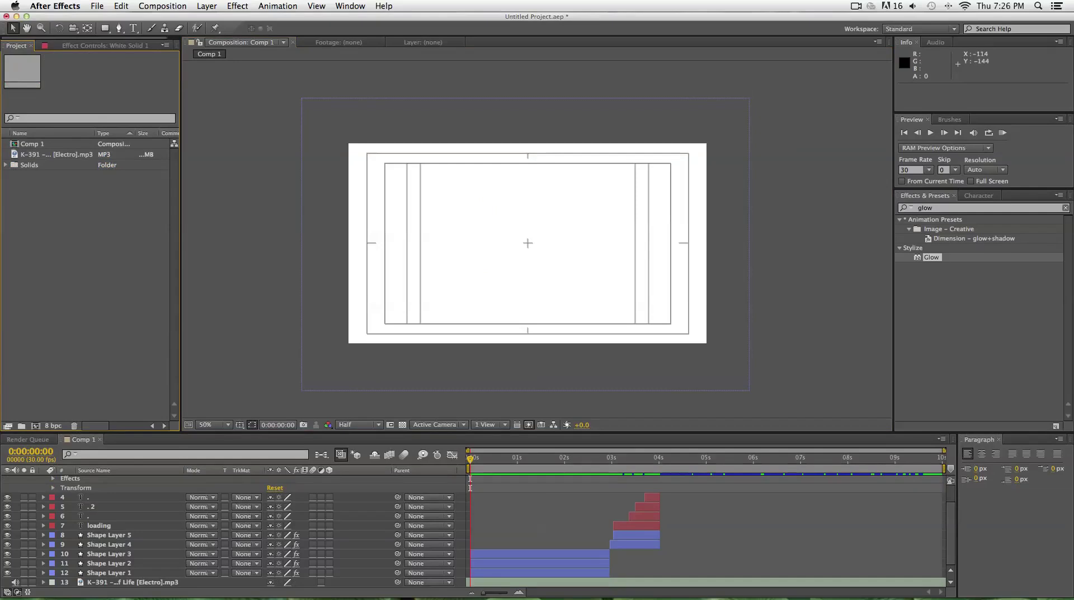
pyautogui.click(122, 7)
pyautogui.moveTo(163, 7)
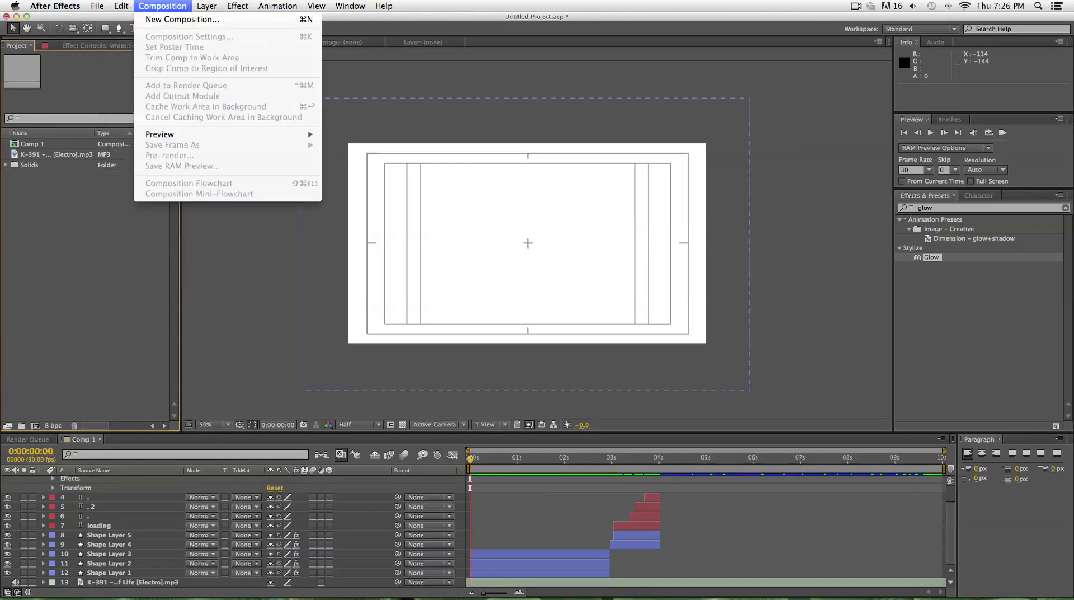
pyautogui.press('Escape')
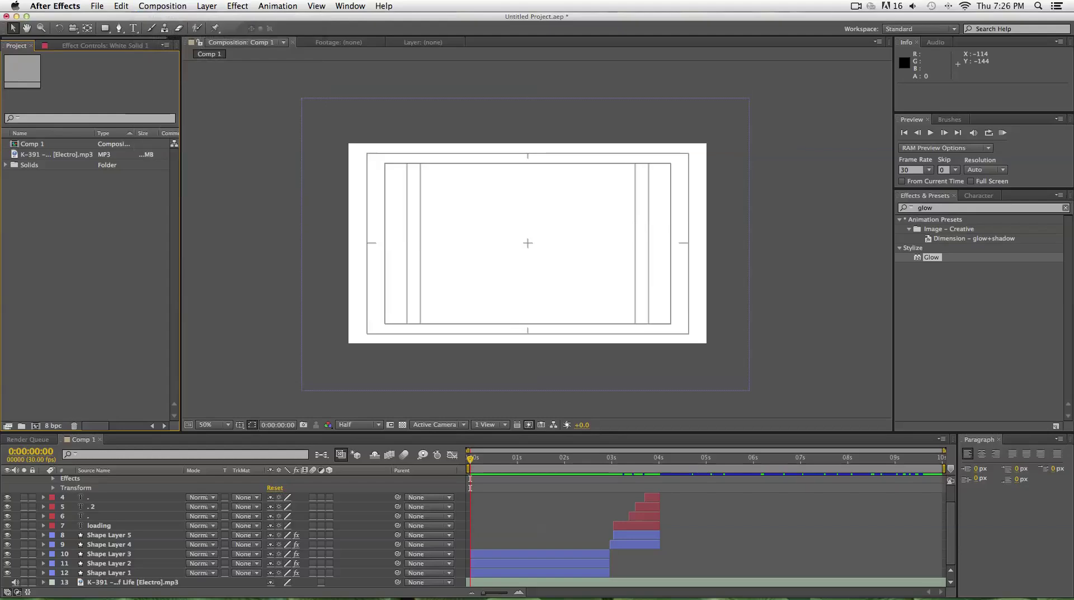
pyautogui.click(32, 144)
pyautogui.click(162, 5)
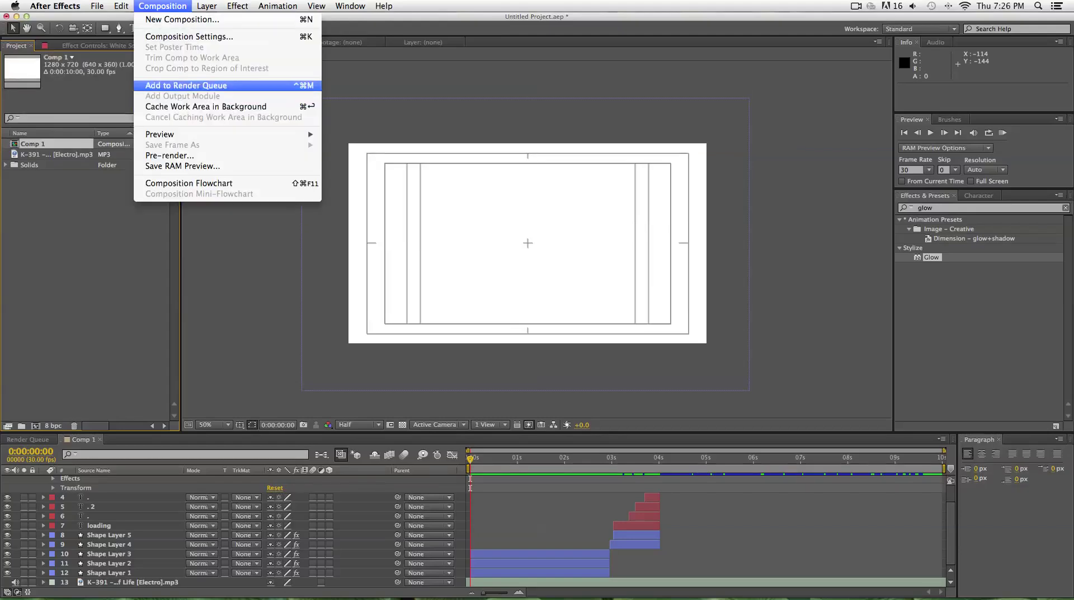
pyautogui.click(186, 85)
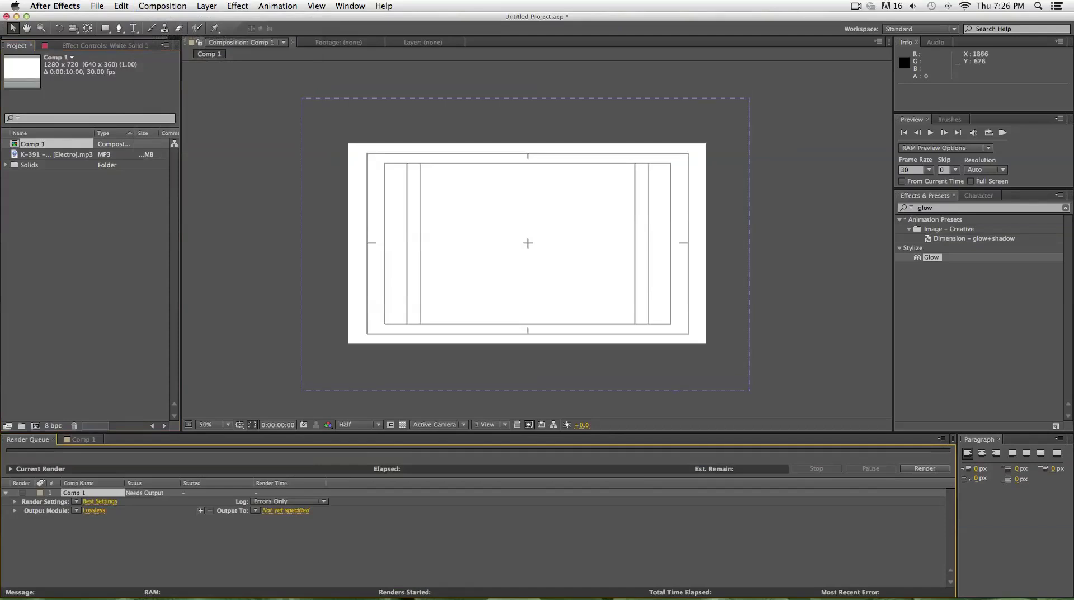
# - Try to render Comp 1 without an output destination, dismissing the alert each time
pyautogui.click(925, 468)
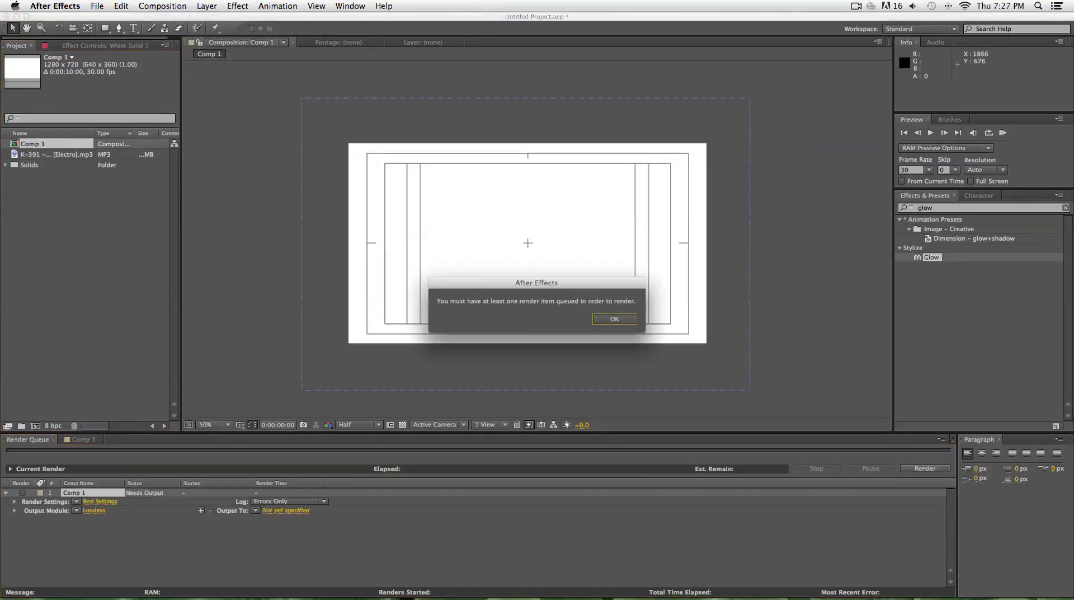
pyautogui.press('Return')
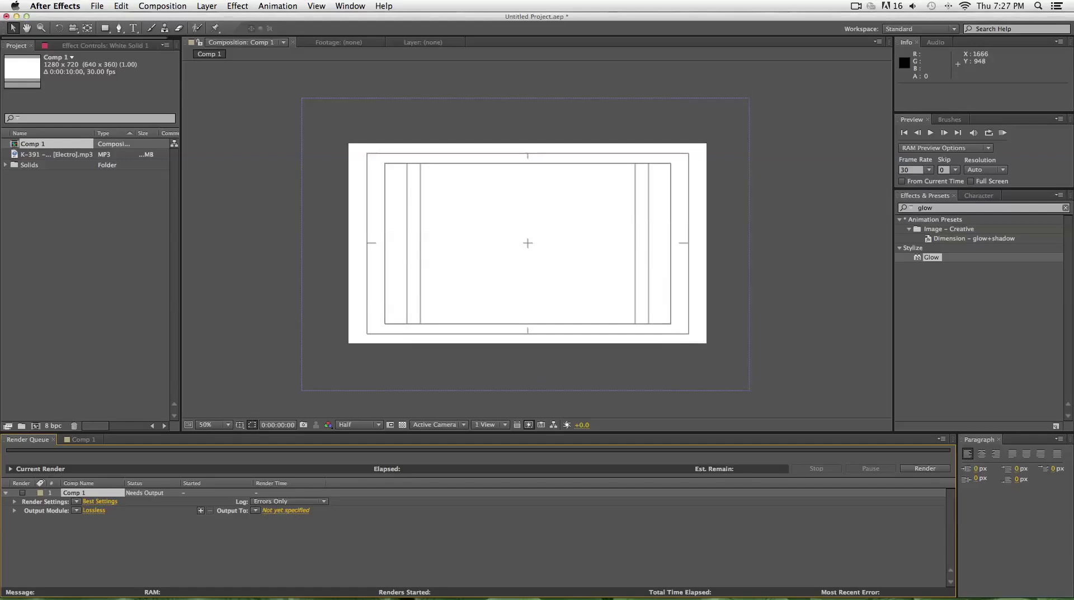
pyautogui.click(925, 468)
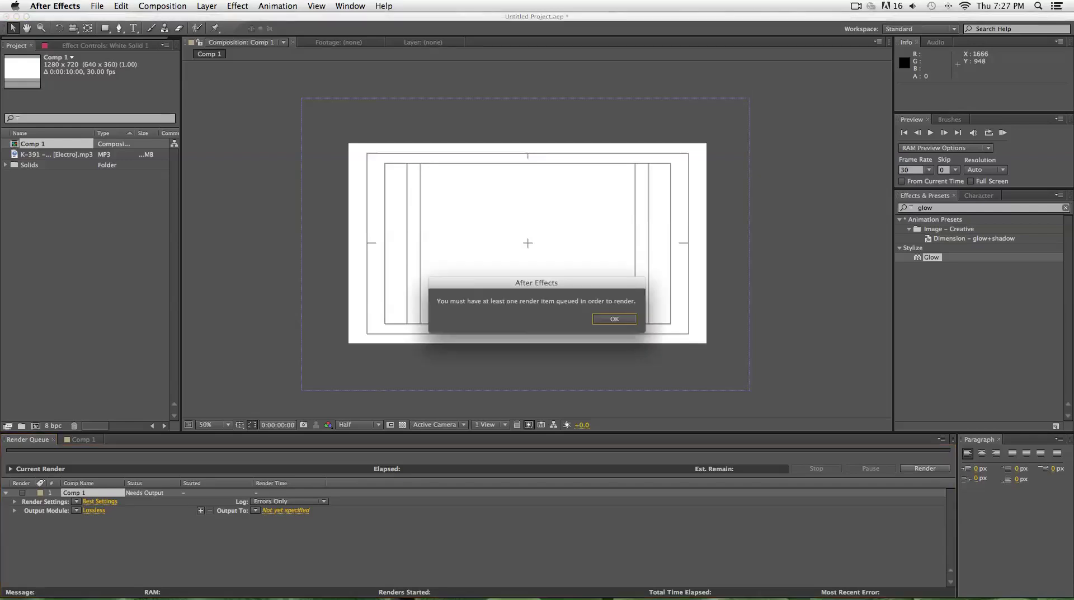
pyautogui.press('Return')
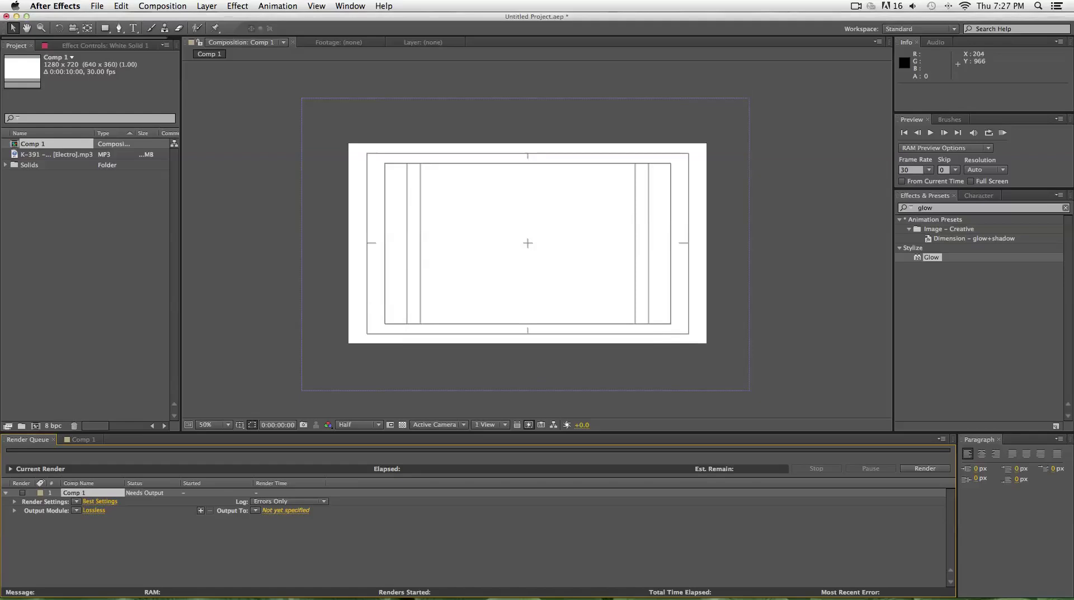
# - Set Comp 1's render output to a QuickTime movie named oceancraft intro in the Documents folder
pyautogui.click(285, 510)
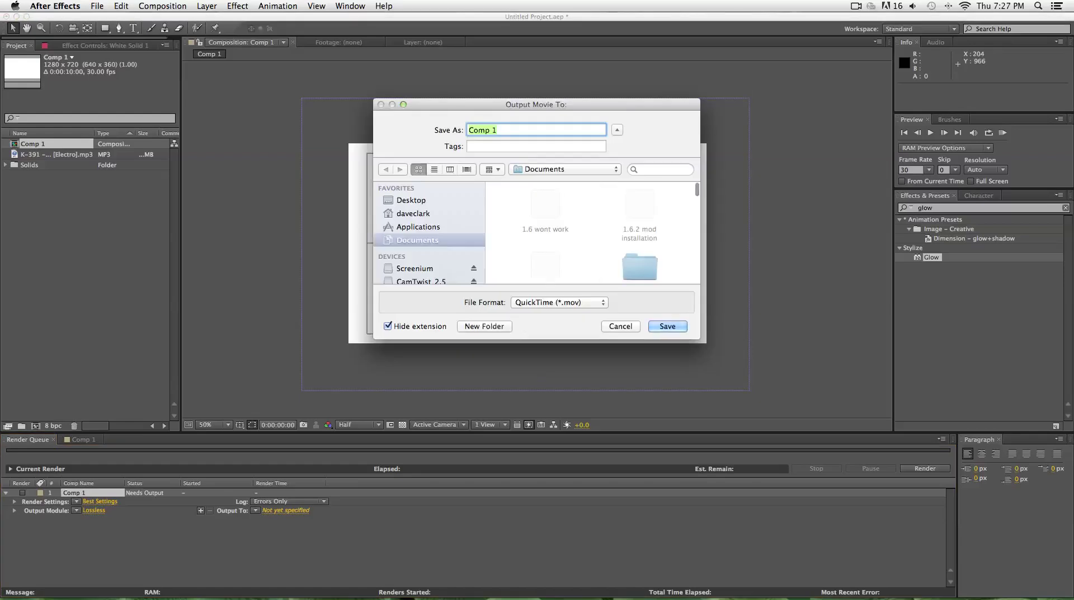
pyautogui.press('BackSpace')
pyautogui.write('wedpow')
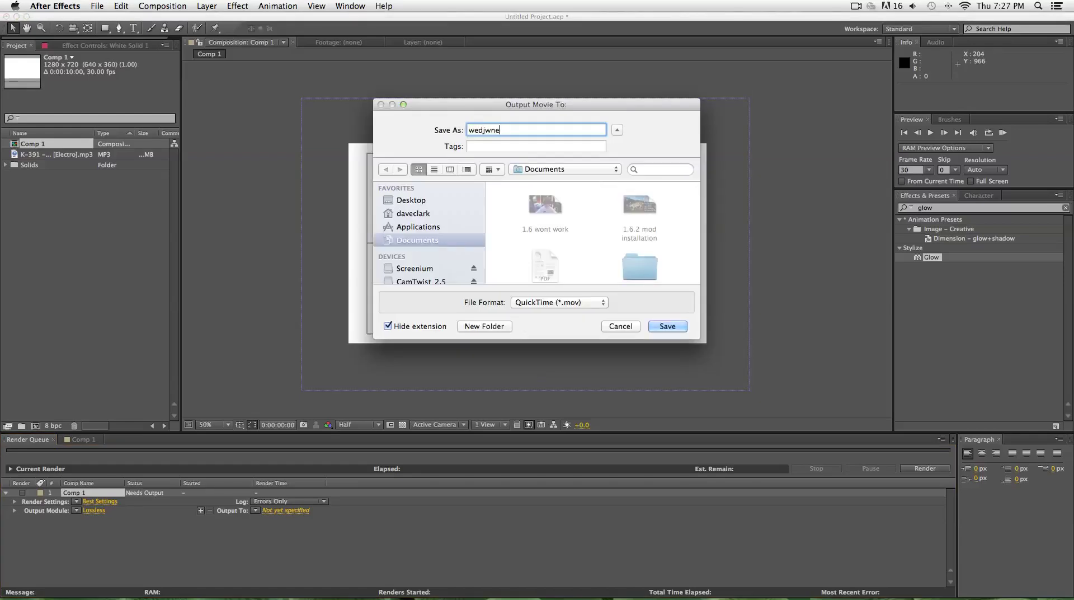
pyautogui.press('BackSpace')
pyautogui.press('BackSpace')
pyautogui.press('BackSpace')
pyautogui.press('BackSpace')
pyautogui.press('BackSpace')
pyautogui.press('BackSpace')
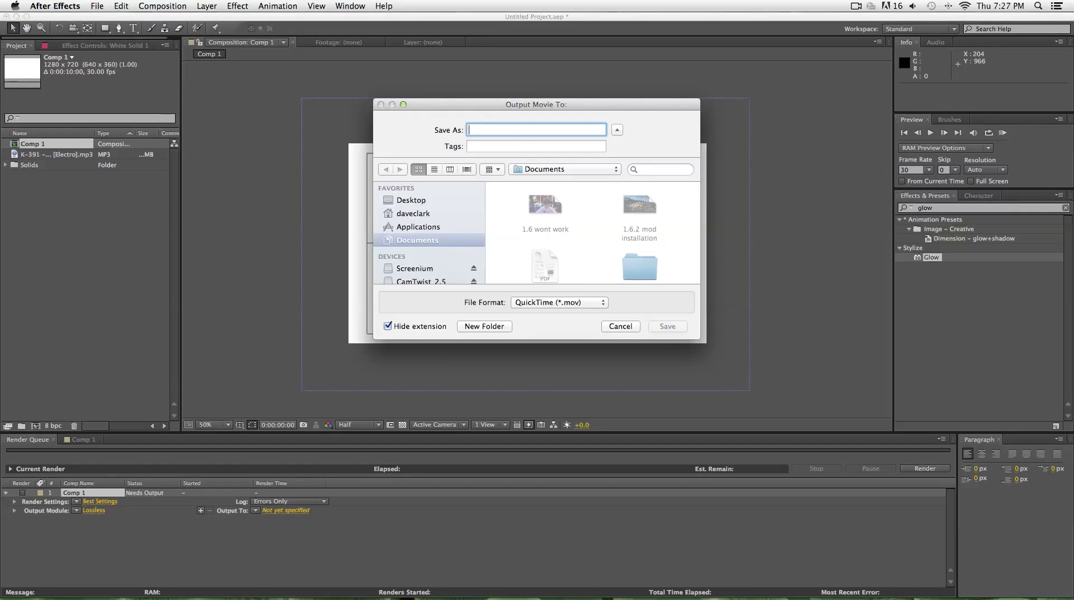
pyautogui.write('ocean')
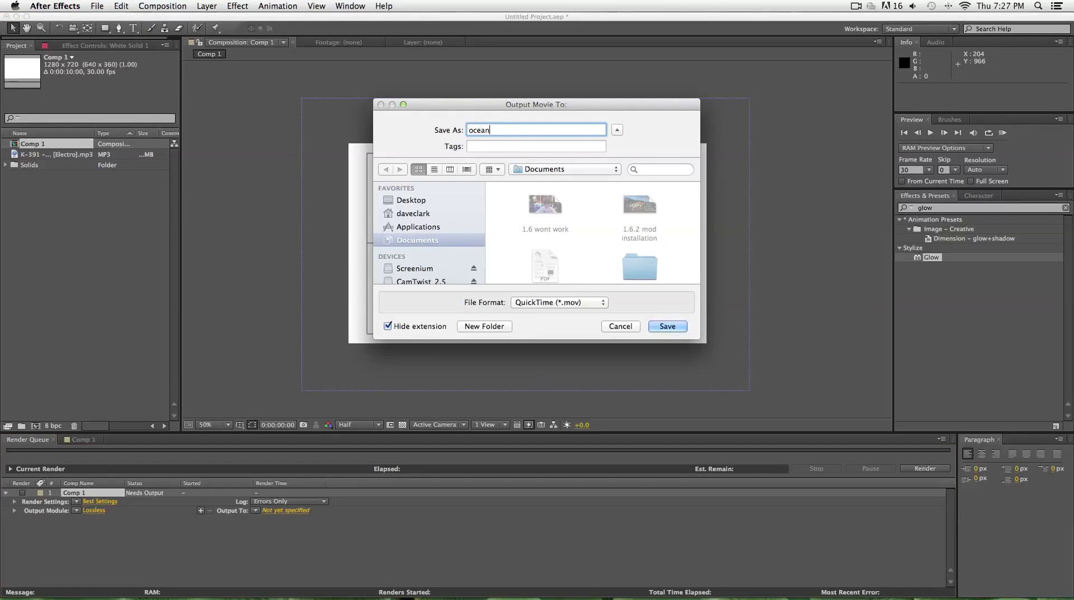
pyautogui.write('craft intro')
pyautogui.click(559, 302)
pyautogui.click(559, 302)
pyautogui.press('Return')
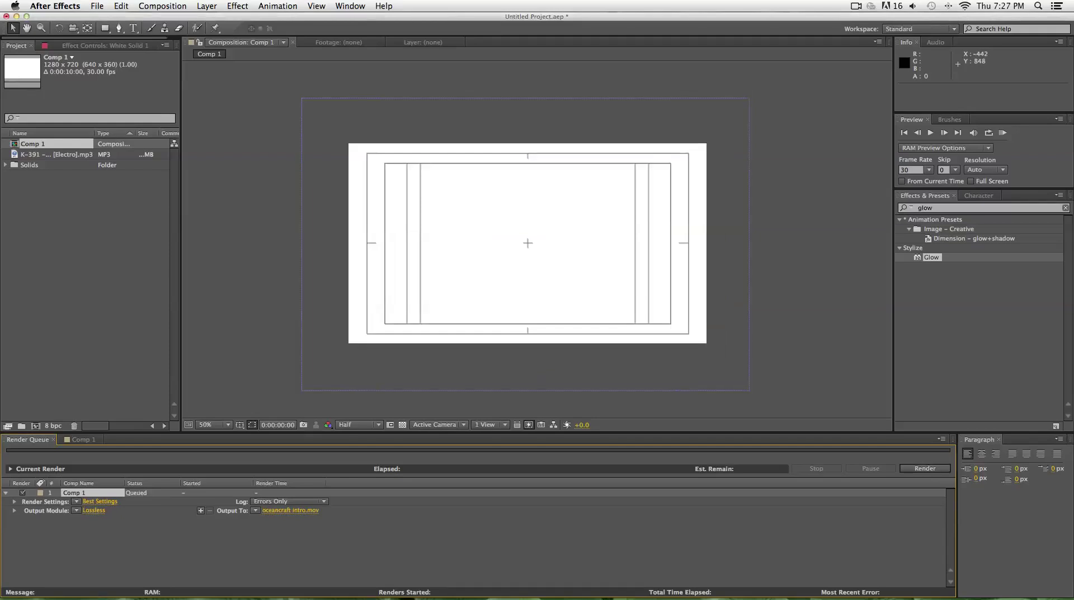
# - Enable 16 Bit Stereo audio output at 48 kHz in Comp 1's output module, keeping the QuickTime format
pyautogui.click(94, 510)
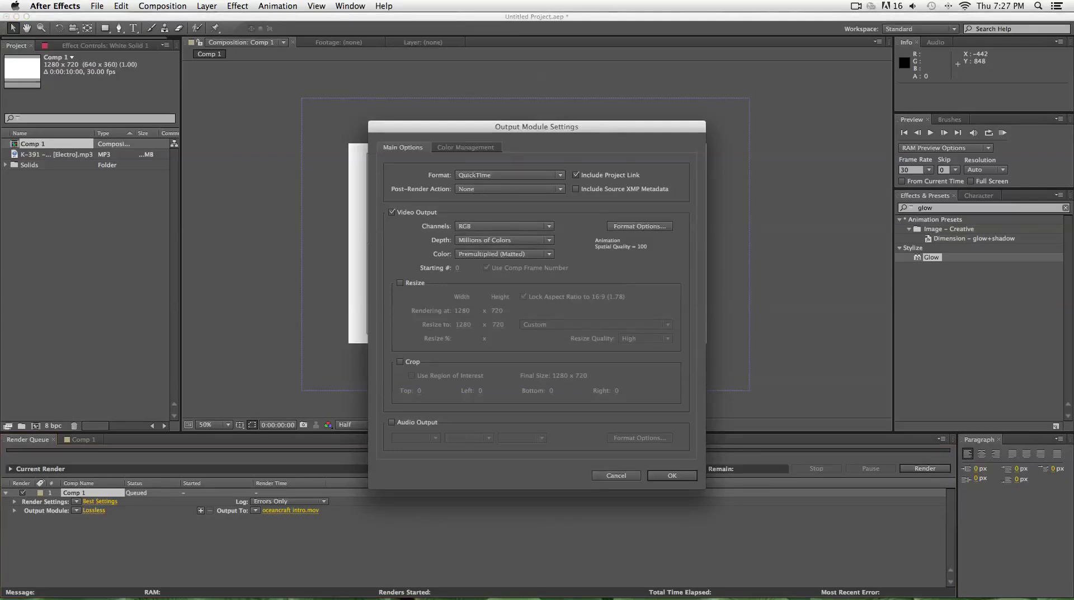
pyautogui.click(392, 422)
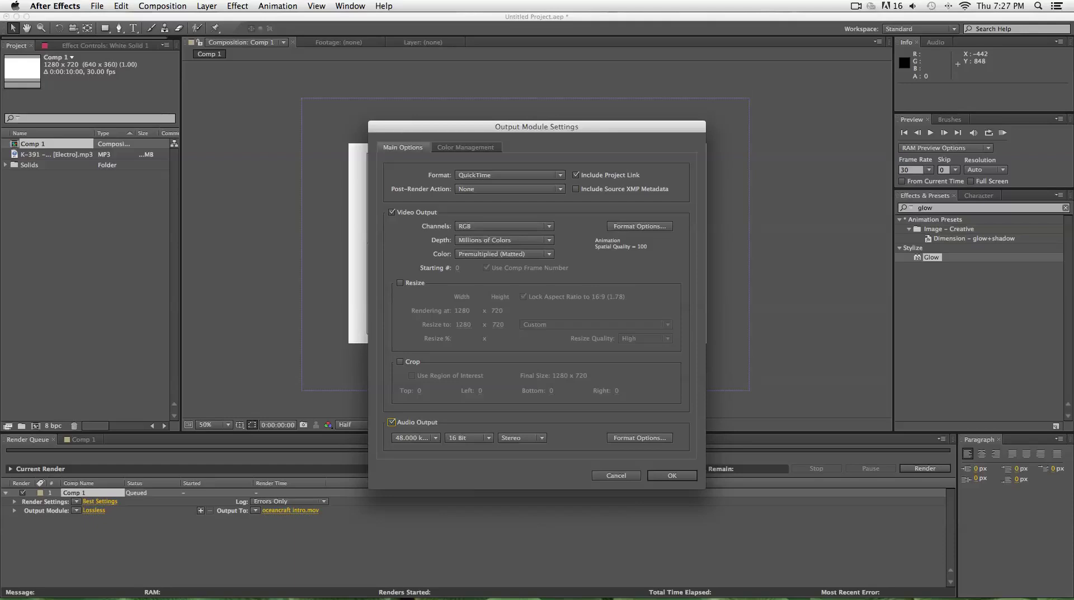
pyautogui.press('Return')
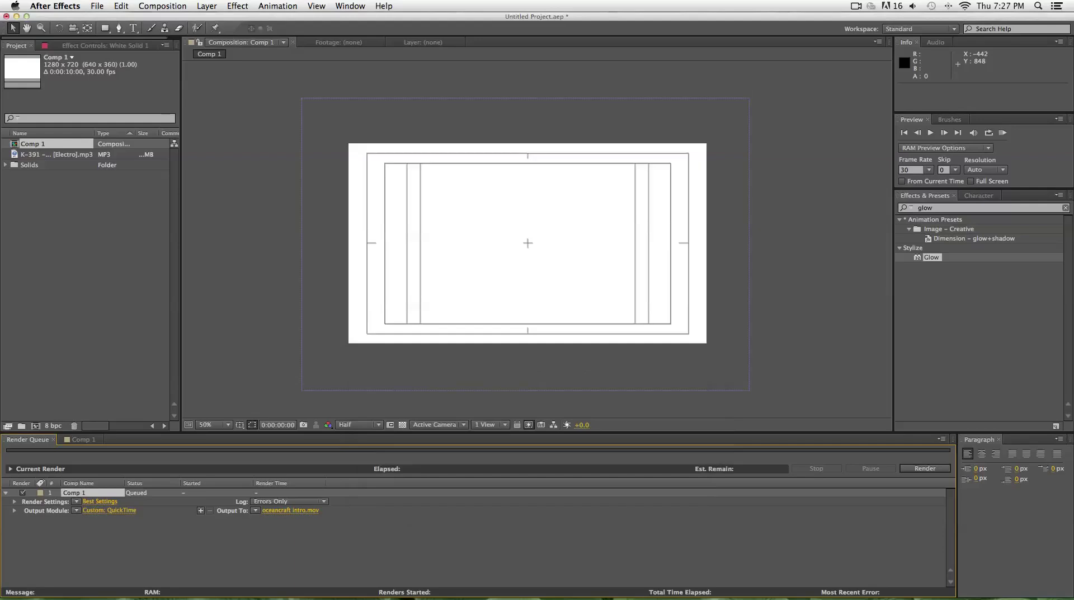
# - Accept Best quality and Full resolution in Comp 1's render settings and render the movie
pyautogui.click(99, 501)
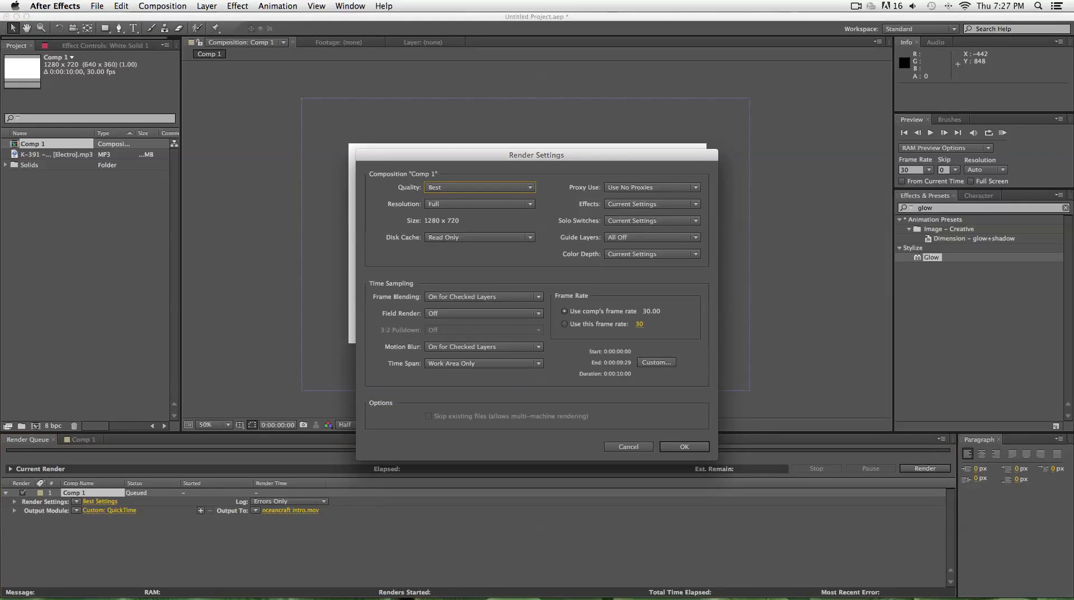
pyautogui.press('Return')
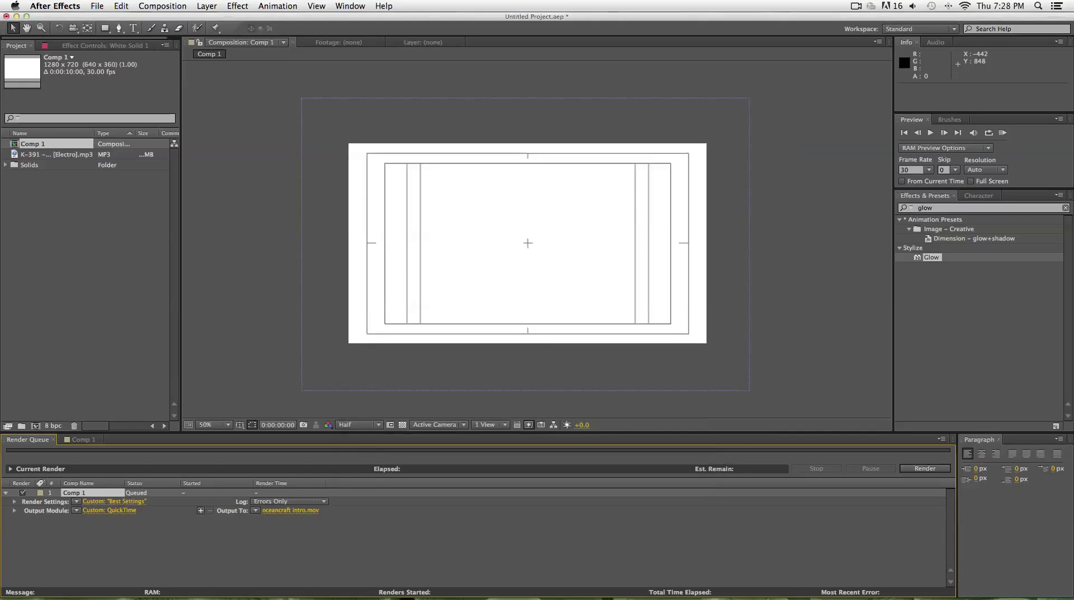
pyautogui.click(925, 469)
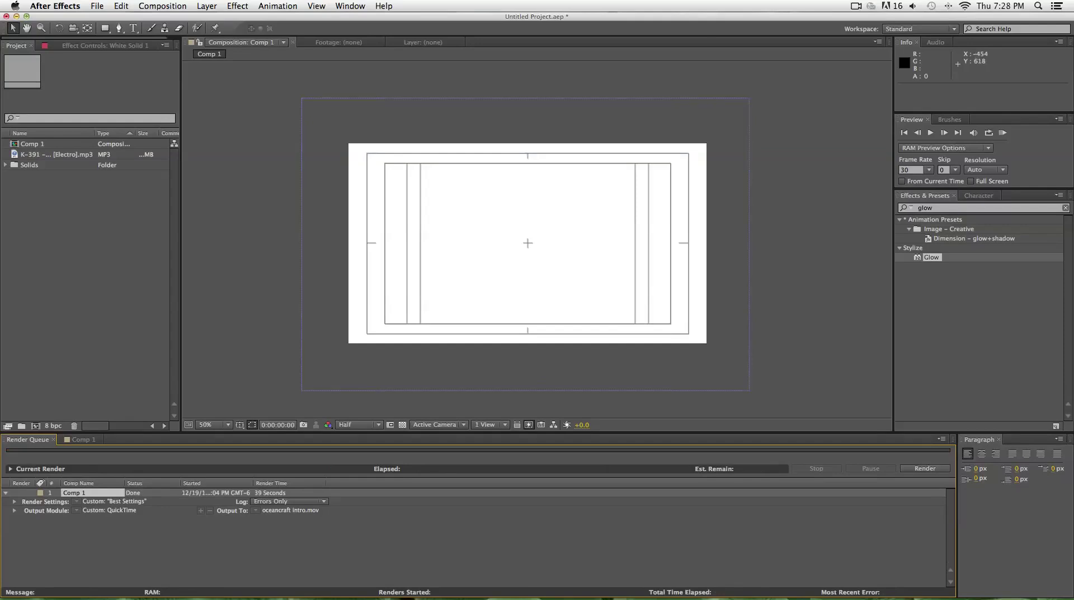
# - Quit After Effects without saving the project and bring up the desktop
pyautogui.press('super+q')
pyautogui.press('super+d')
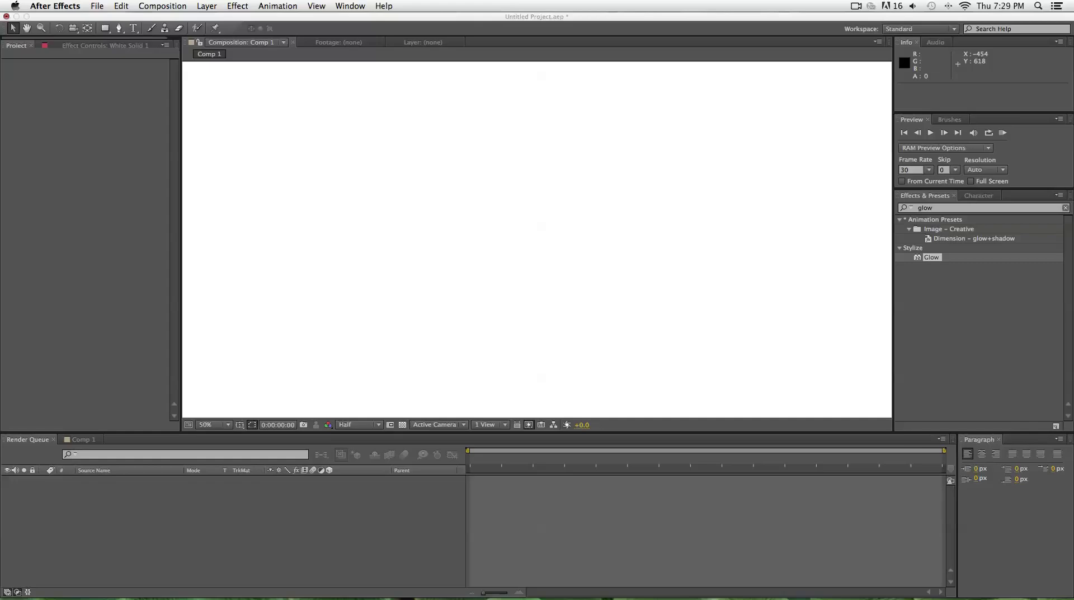
pyautogui.press('super+h')
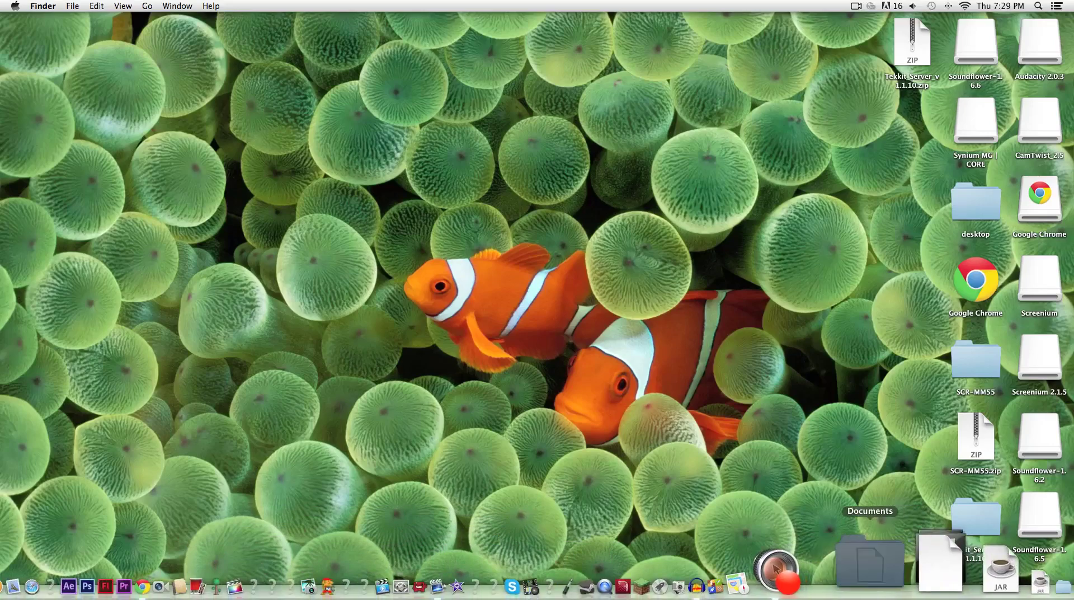
# - Open oceancraft intro.mov from the Documents folder in QuickTime Player and play it through
pyautogui.click(869, 559)
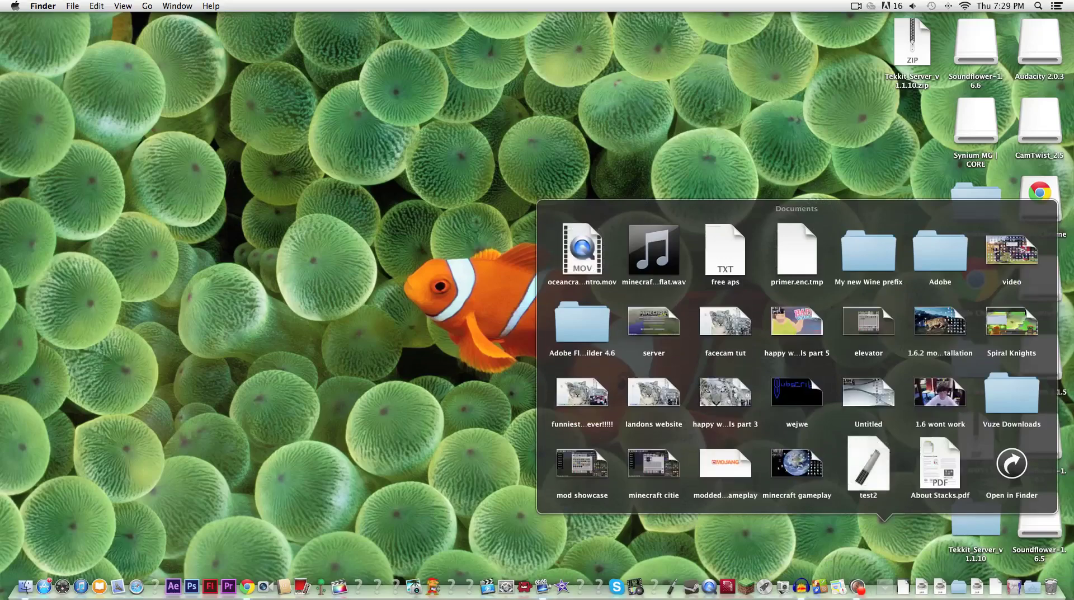
pyautogui.click(1012, 463)
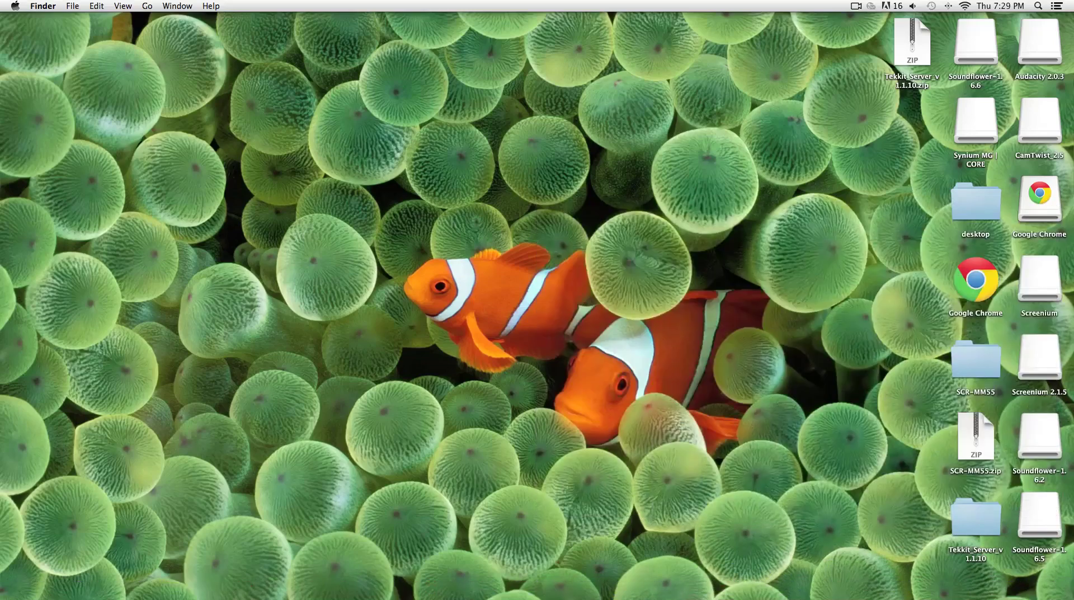
pyautogui.press('super+shift+o')
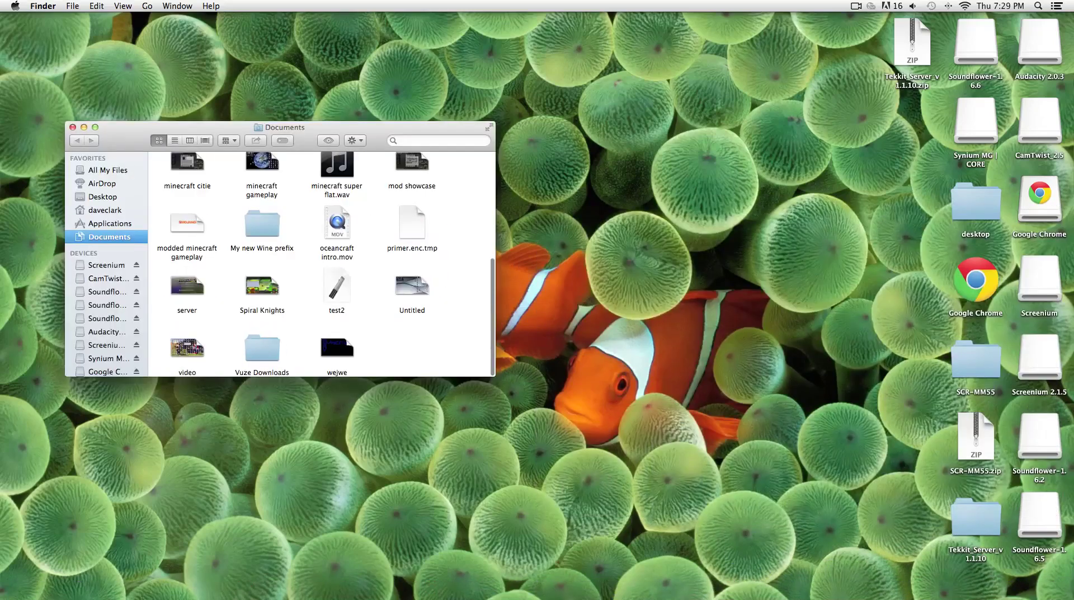
pyautogui.click(337, 223)
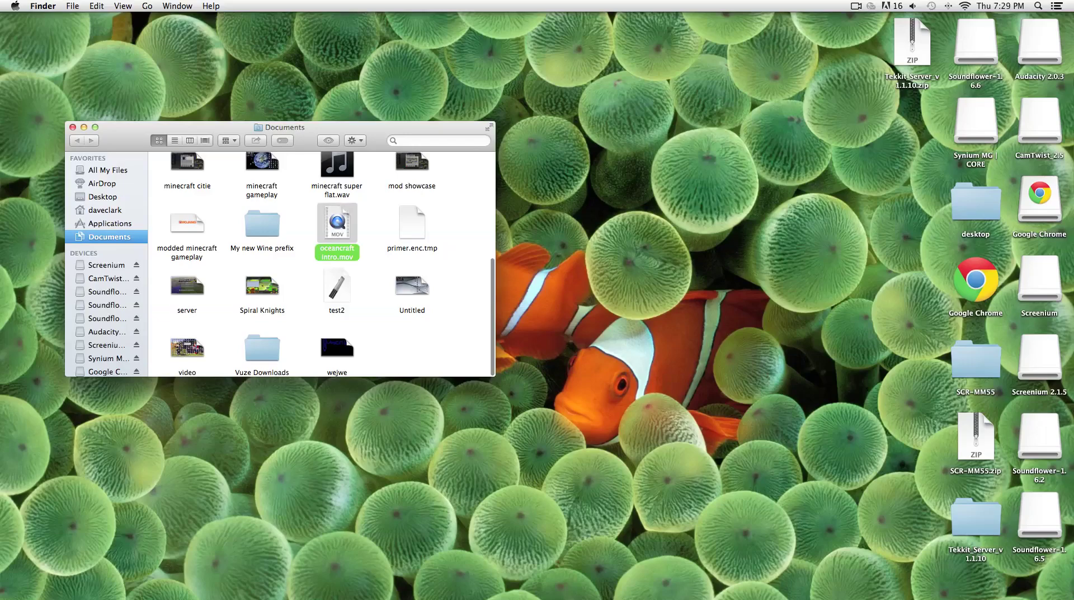
pyautogui.press('Return')
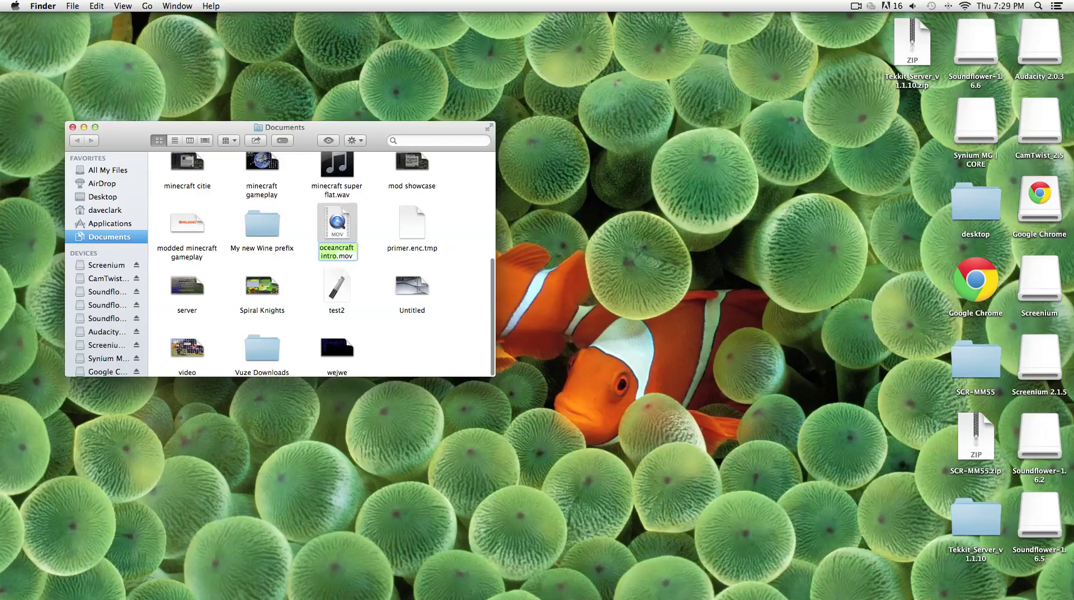
pyautogui.press('Return')
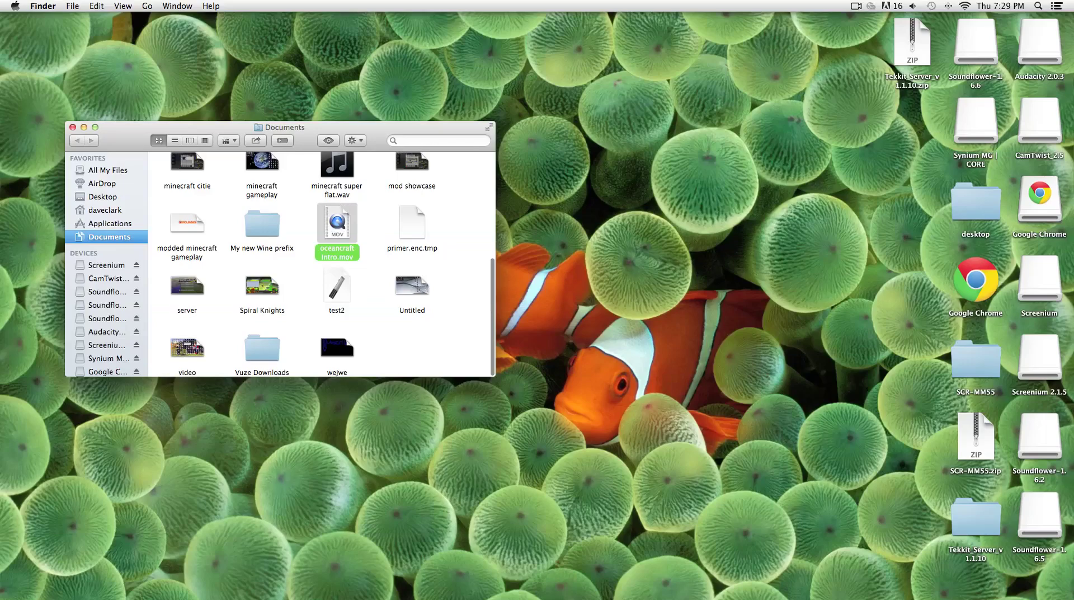
pyautogui.press('super+o')
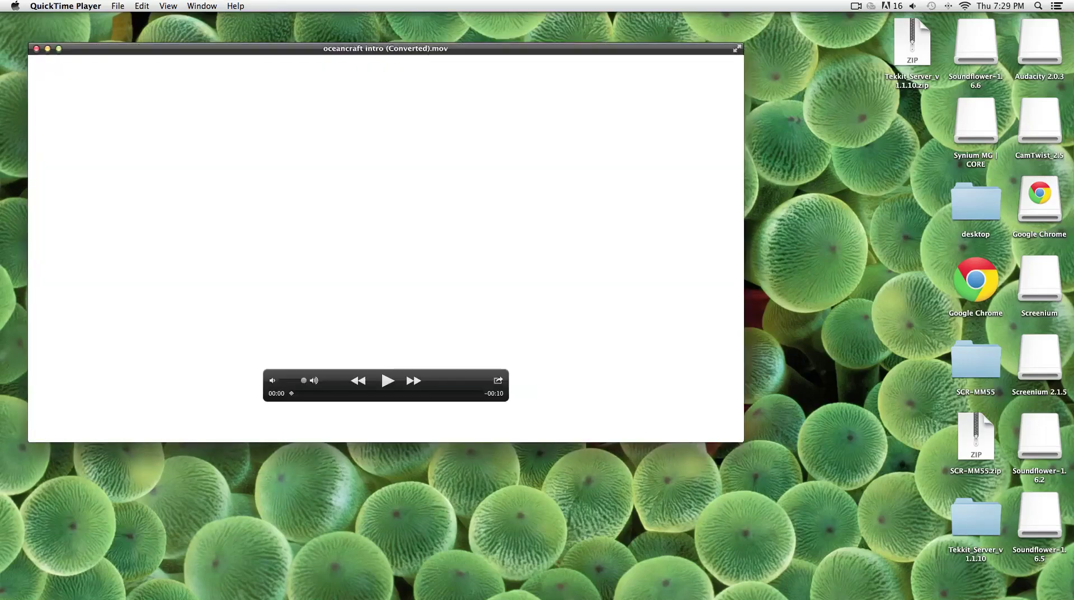
pyautogui.moveTo(527, 581)
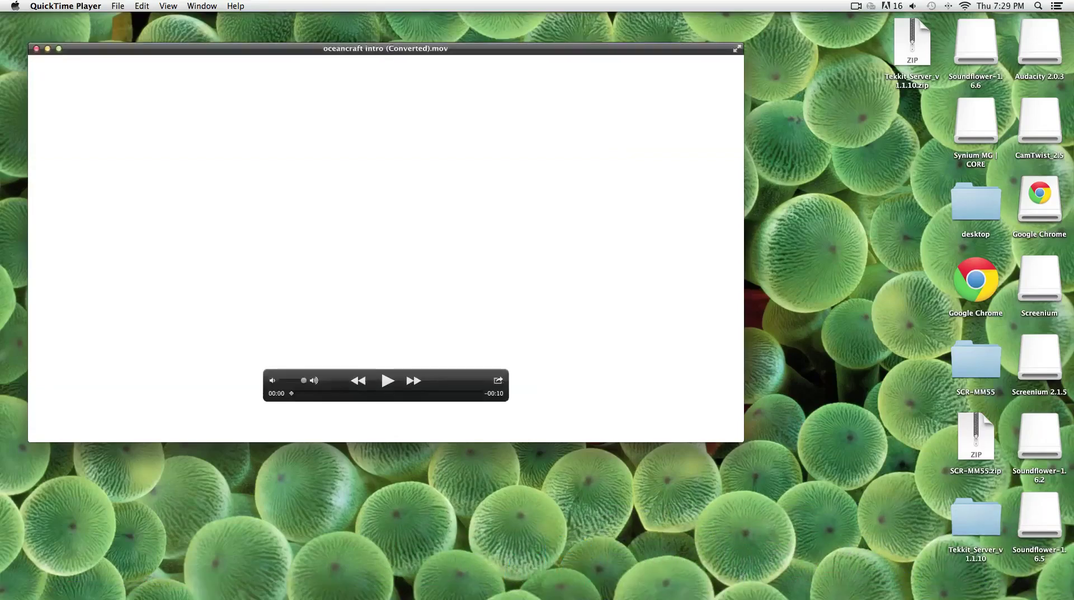
pyautogui.press('space')
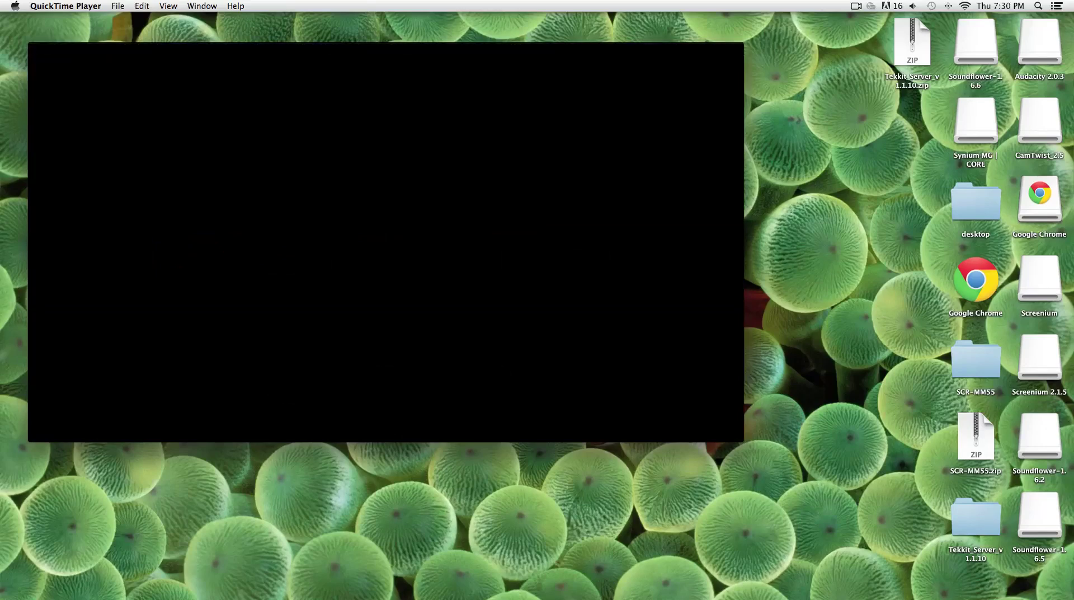
# - Close the converted movie, saving it as oceancraft intro in Documents and replacing the existing file
pyautogui.press('super+w')
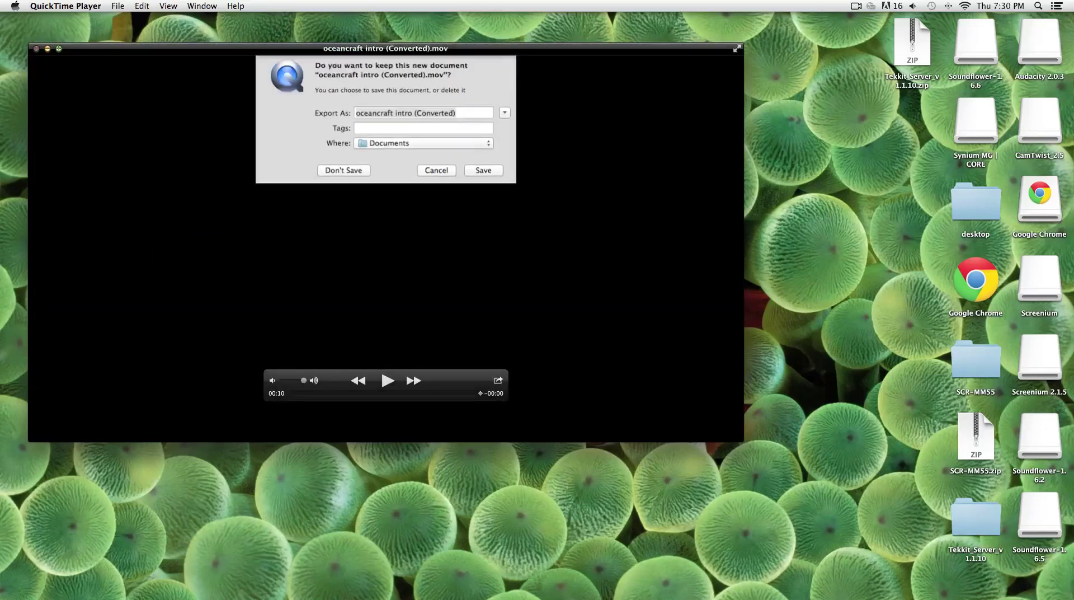
pyautogui.press('Right')
pyautogui.press('BackSpace')
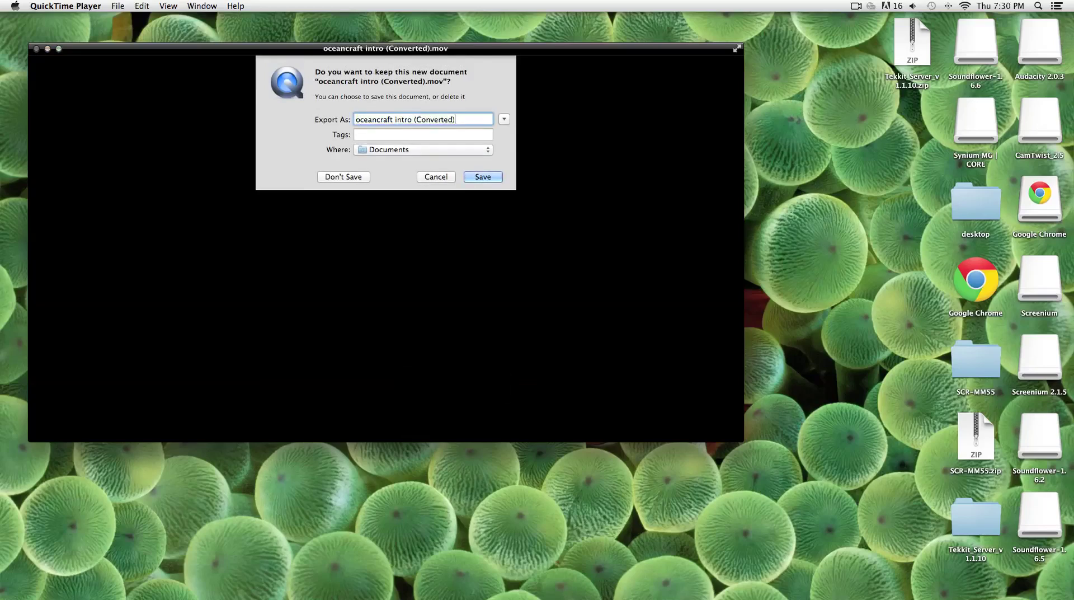
pyautogui.press('BackSpace')
pyautogui.press('BackSpace')
pyautogui.press('BackSpace')
pyautogui.press('BackSpace')
pyautogui.press('BackSpace')
pyautogui.press('BackSpace')
pyautogui.press('BackSpace')
pyautogui.press('BackSpace')
pyautogui.press('BackSpace')
pyautogui.press('BackSpace')
pyautogui.press('BackSpace')
pyautogui.press('BackSpace')
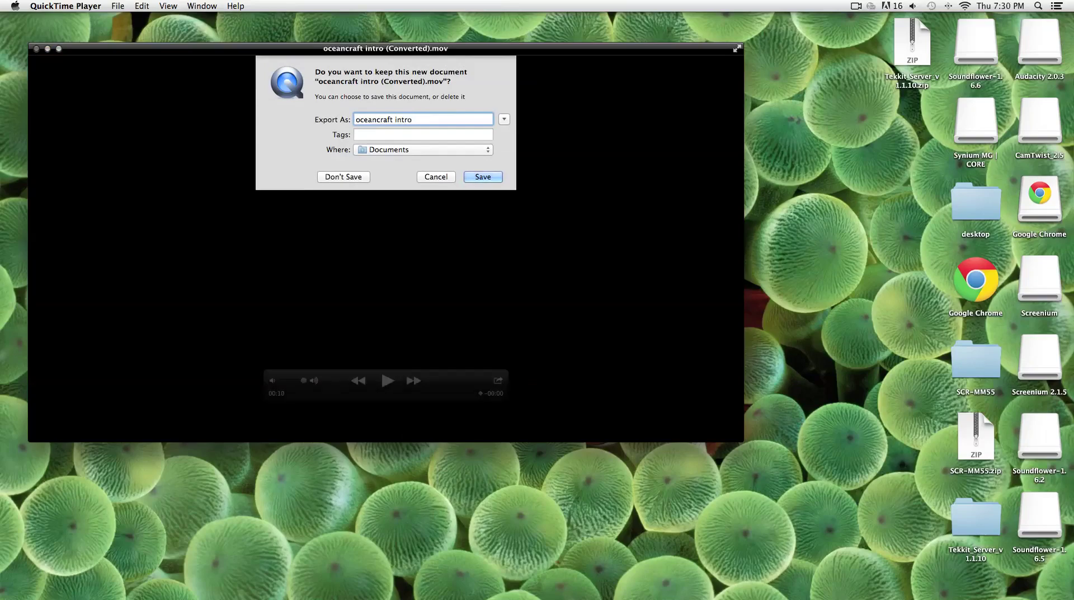
pyautogui.press('Return')
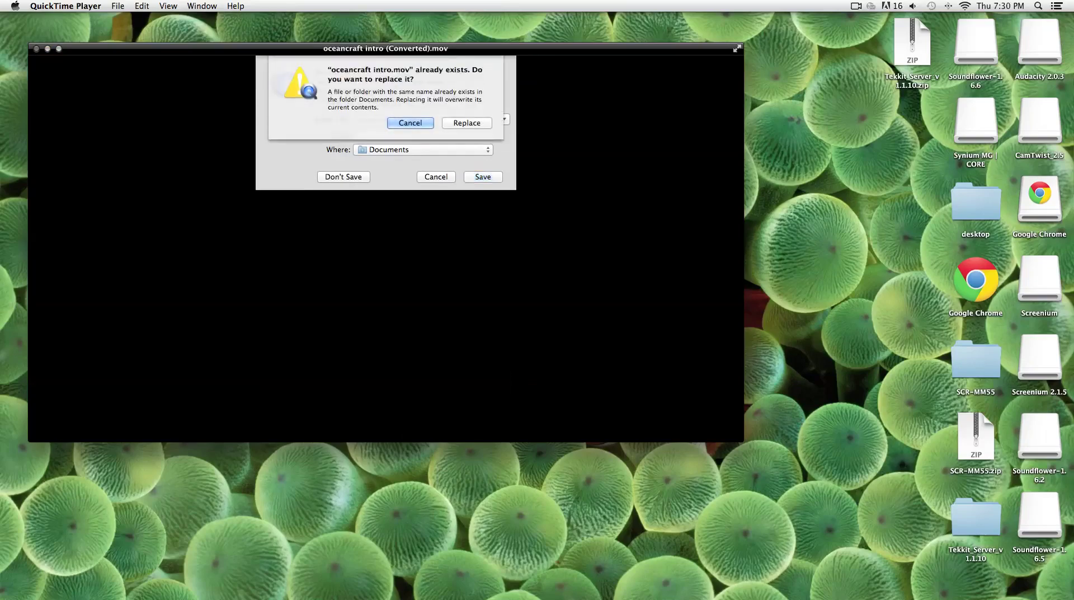
pyautogui.click(467, 123)
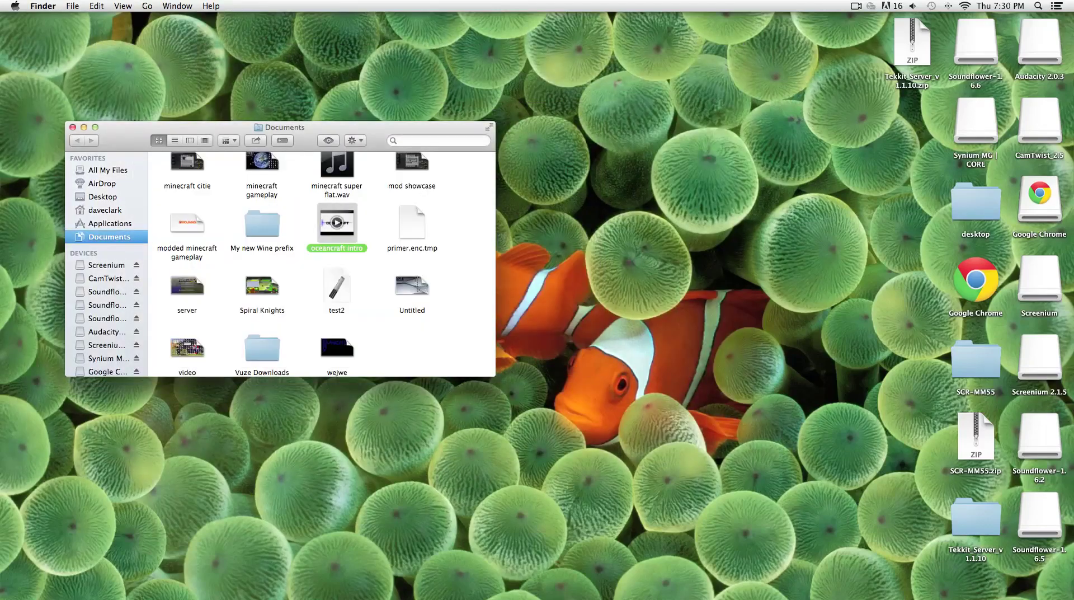
# - Check the file size in the info of the oceancraft intro movie and close the info window
pyautogui.rightClick(346, 232)
pyautogui.click(373, 284)
pyautogui.moveTo(90, 24); pyautogui.dragTo(257, 84)
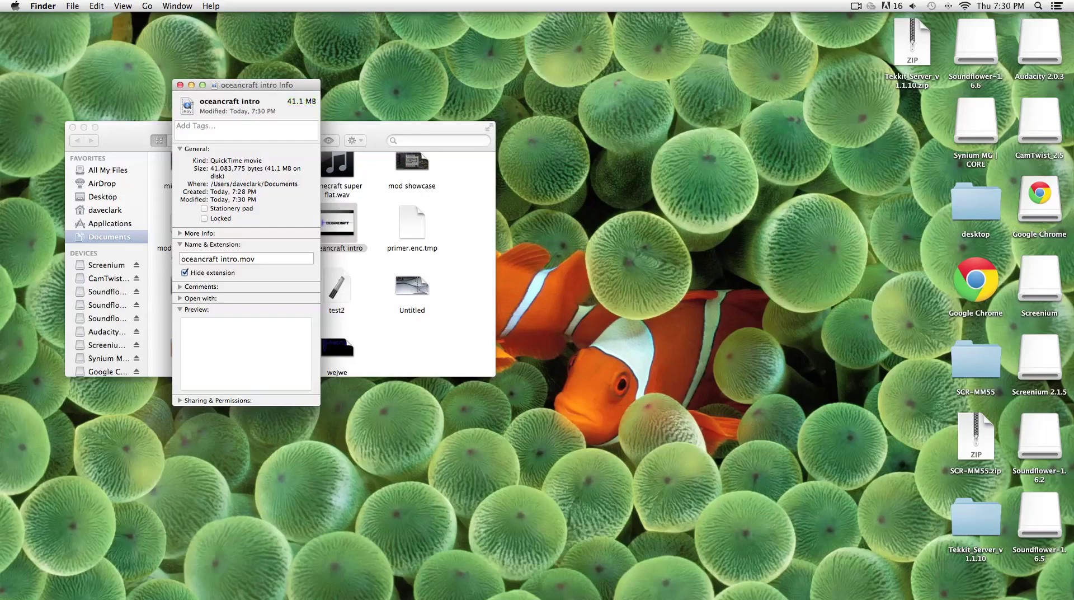
pyautogui.click(179, 85)
pyautogui.click(224, 270)
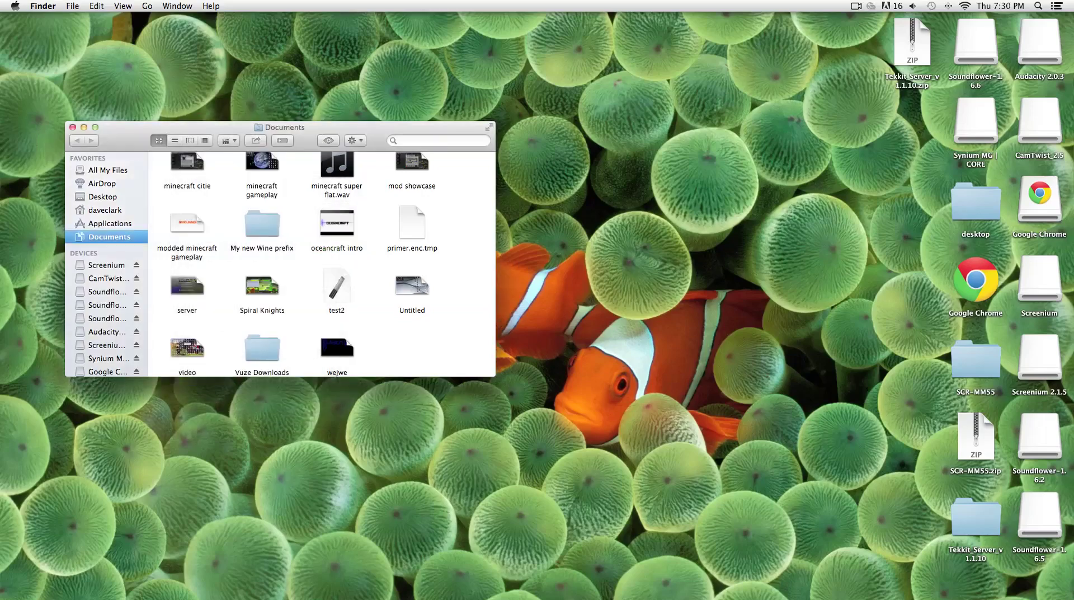
# - Switch to Chrome, search the web for handbrake, view the official HandBrake download page and close the browser window
pyautogui.moveTo(231, 582)
pyautogui.click(270, 559)
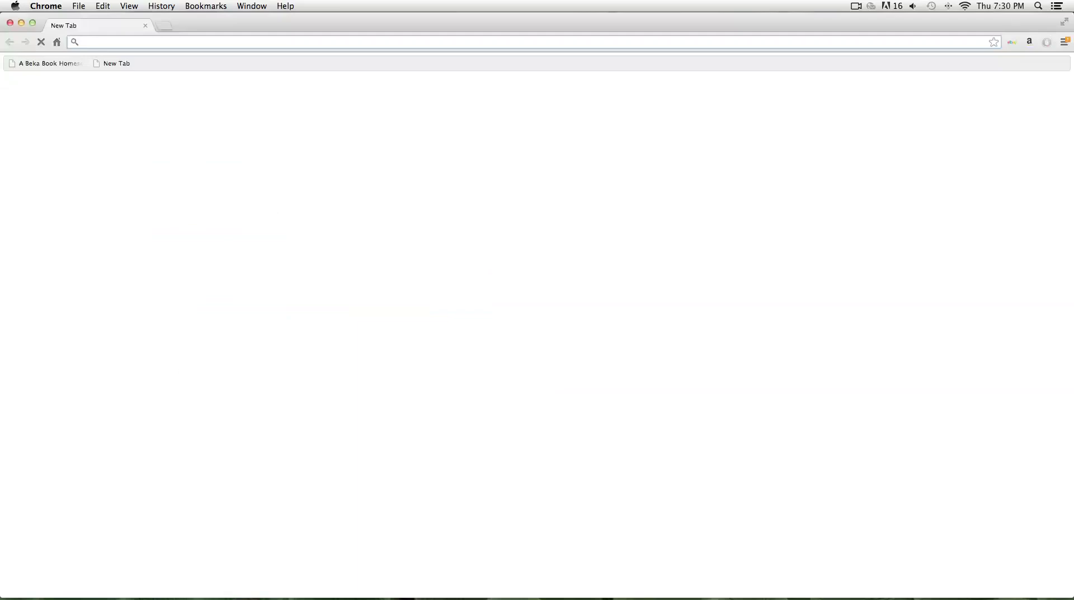
pyautogui.write('hand')
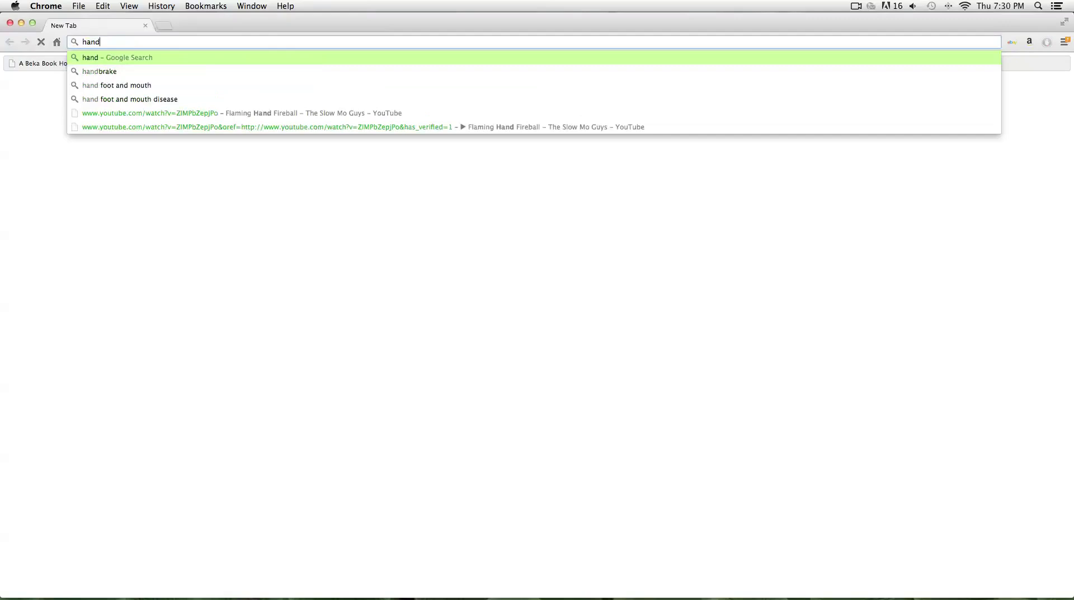
pyautogui.write('brake')
pyautogui.press('Return')
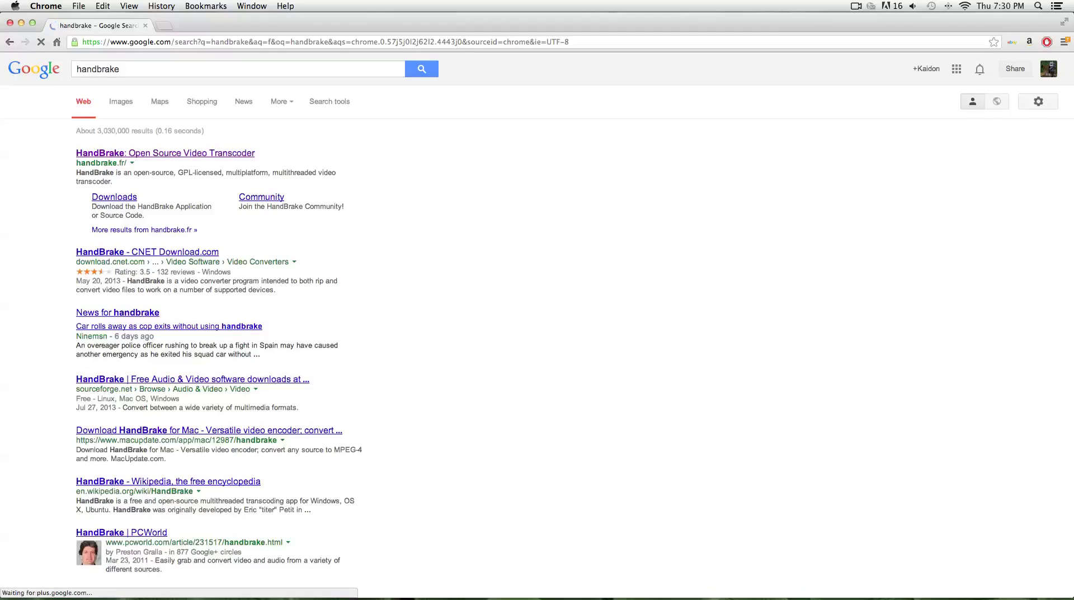
pyautogui.click(165, 154)
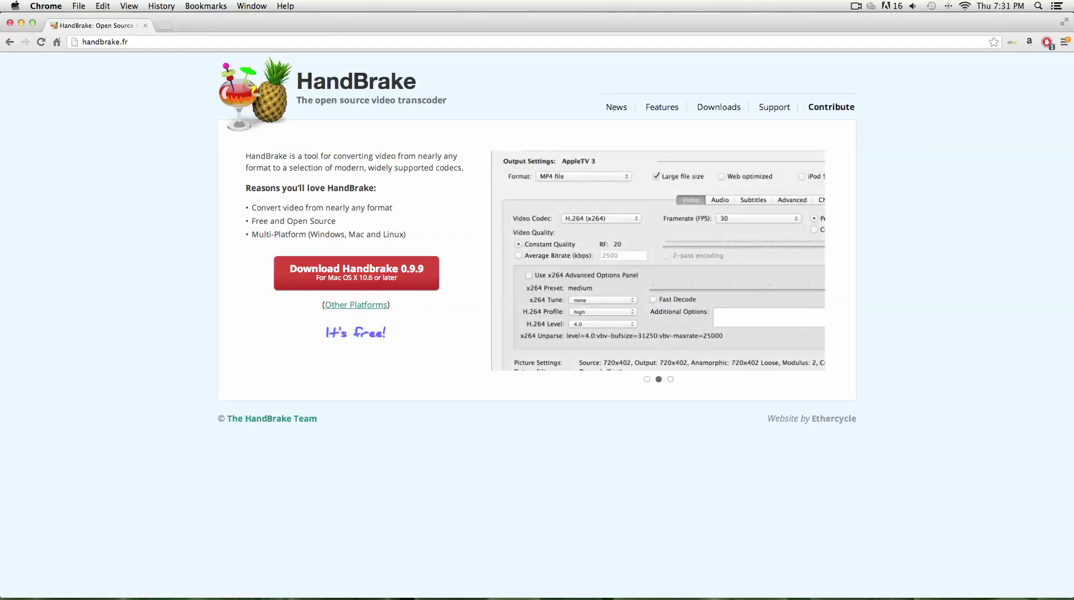
pyautogui.click(10, 23)
pyautogui.moveTo(336, 223)
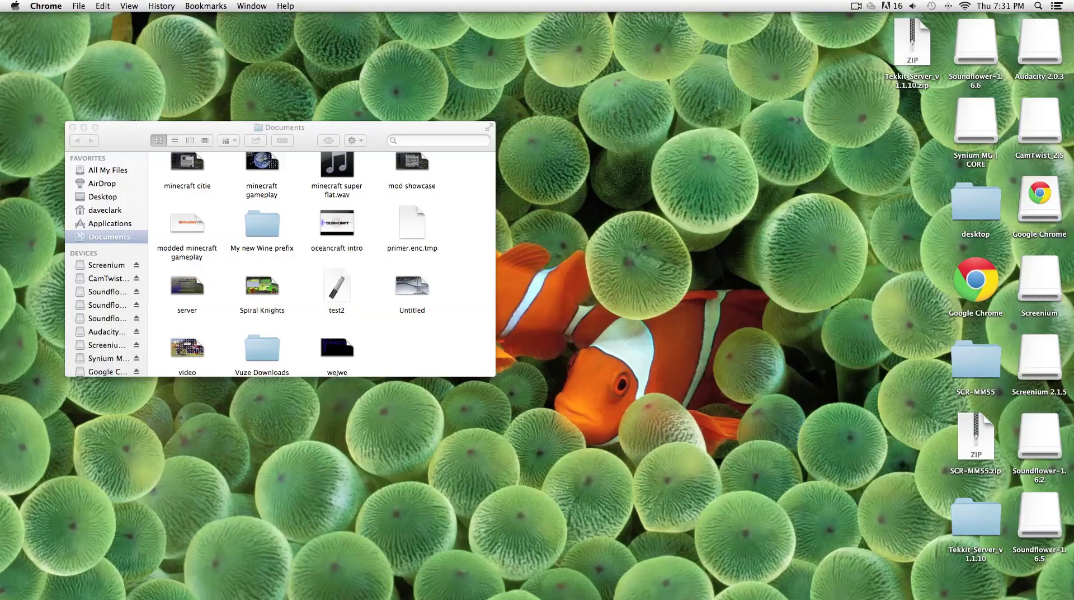
pyautogui.click(336, 224)
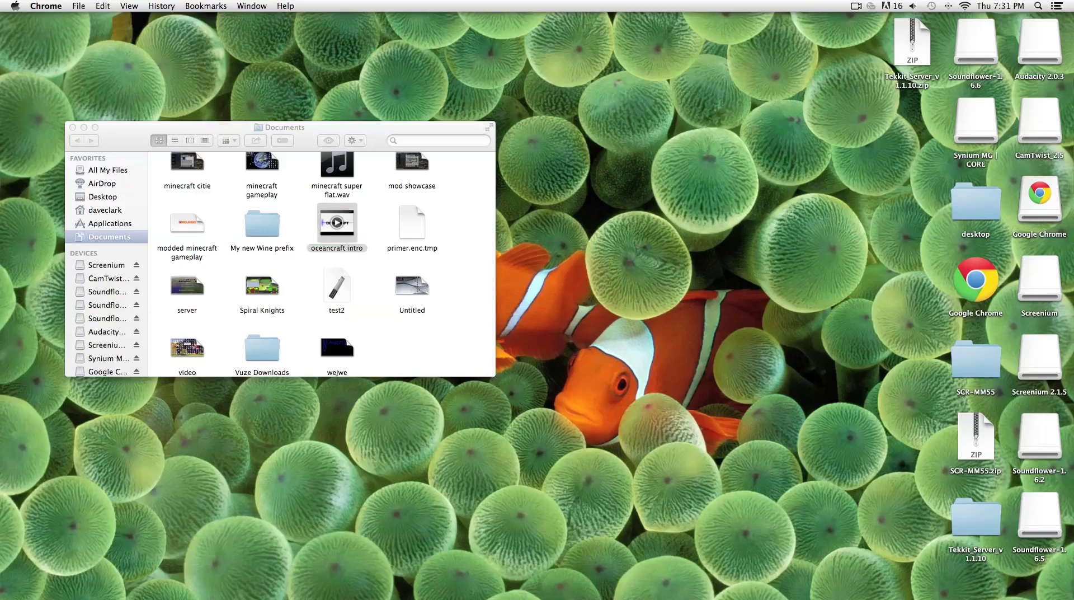
pyautogui.click(374, 225)
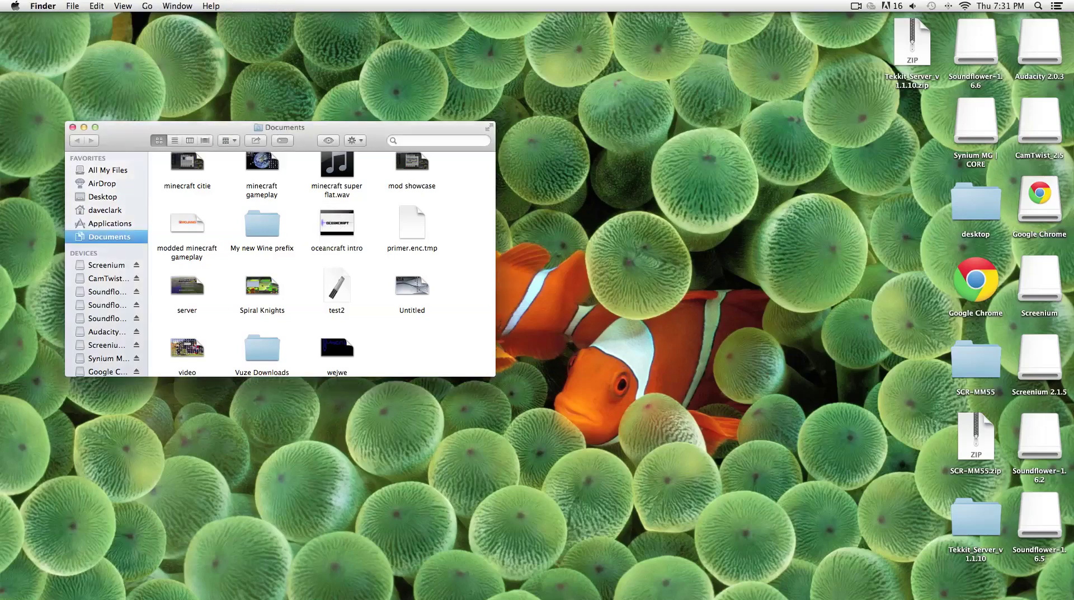
pyautogui.moveTo(336, 223)
pyautogui.moveTo(336, 222); pyautogui.dragTo(719, 571)
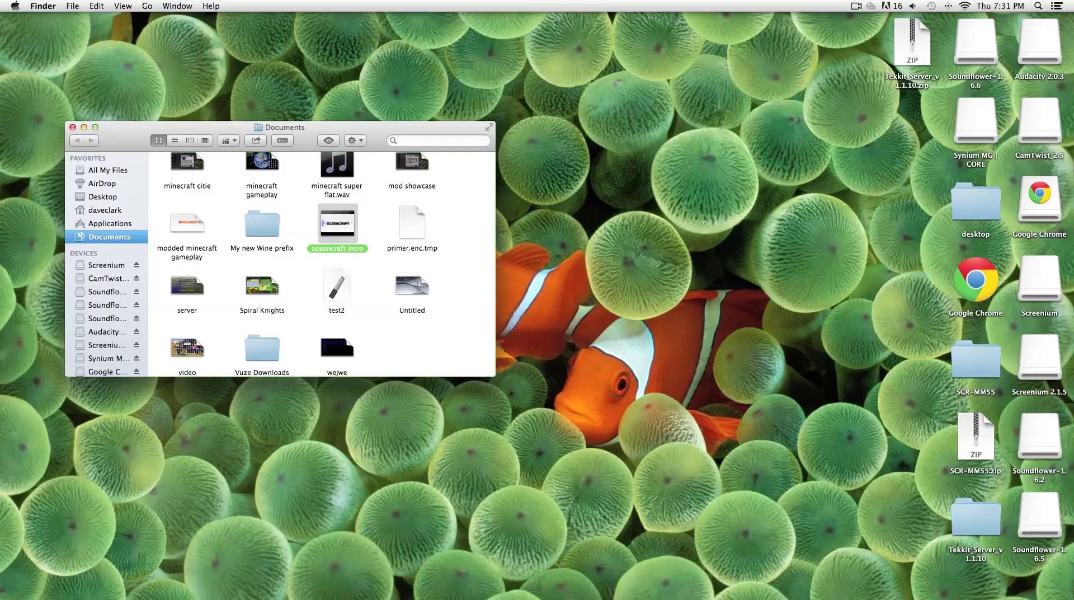
# - Launch HandBrake and load the oceancraft intro movie from the Documents folder as the source
pyautogui.moveTo(821, 588)
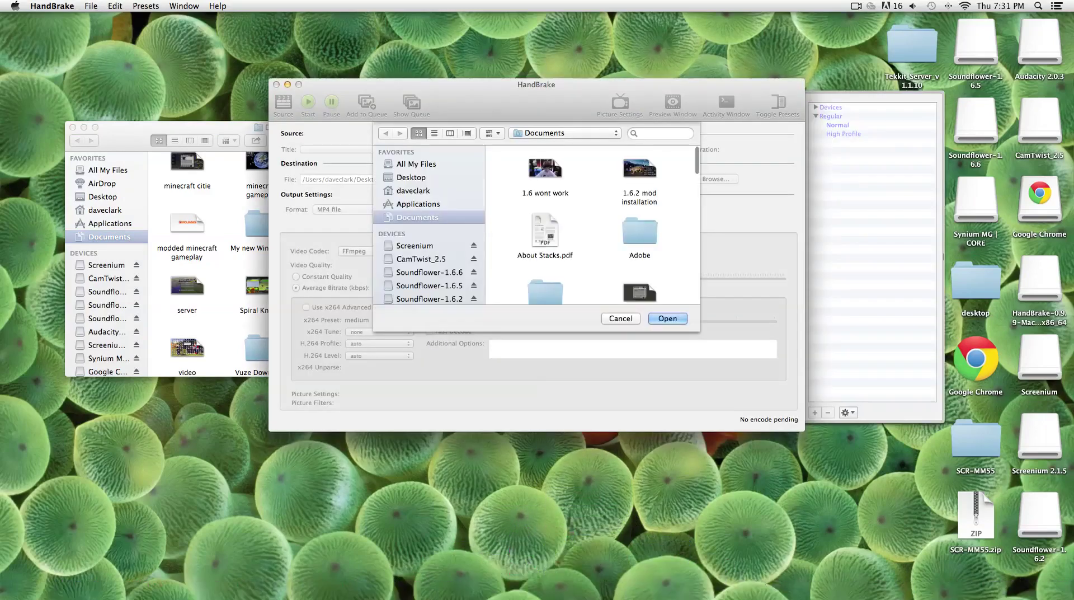
pyautogui.scroll(-10, 592, 223)
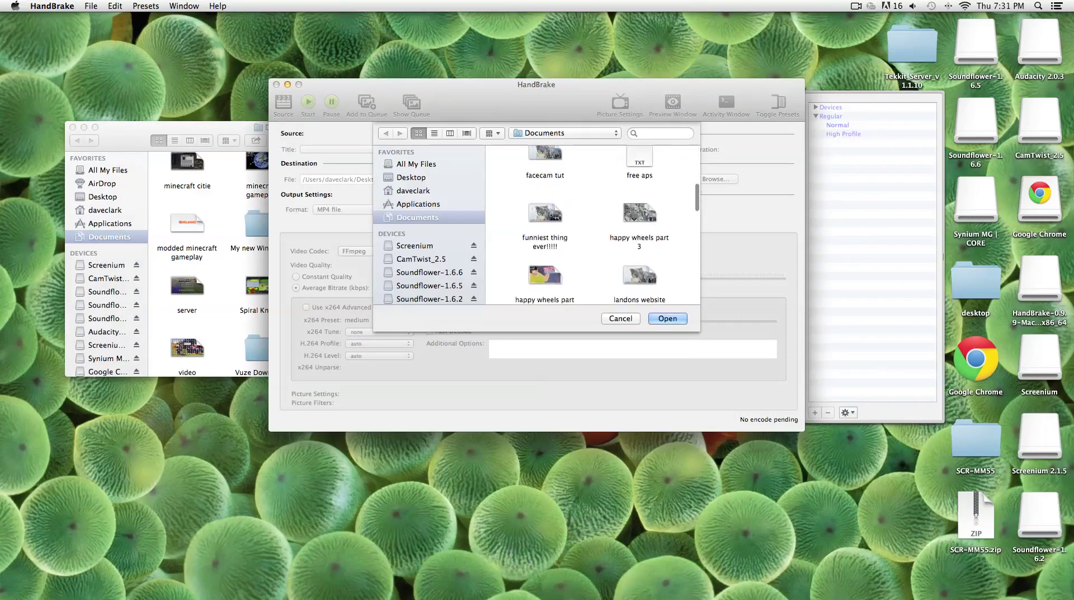
pyautogui.scroll(-5, 592, 224)
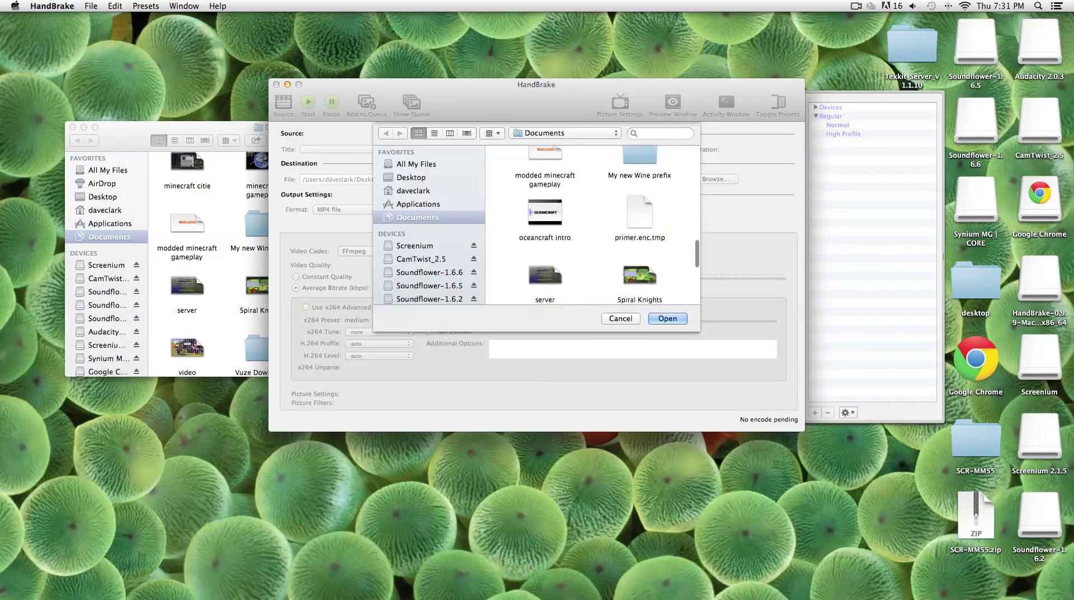
pyautogui.click(545, 212)
pyautogui.click(668, 318)
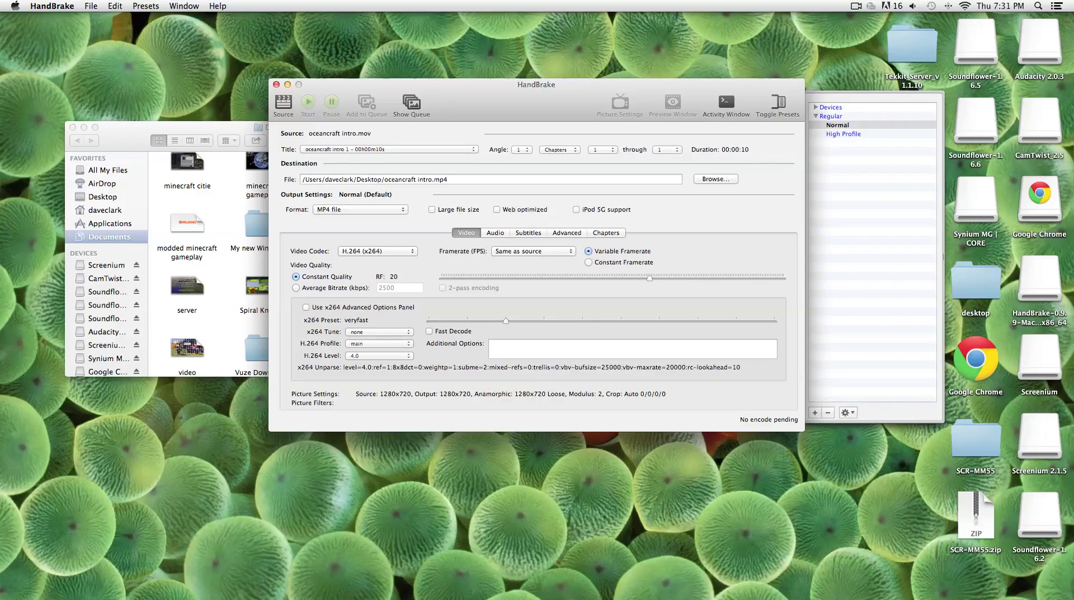
pyautogui.click(495, 233)
pyautogui.click(528, 233)
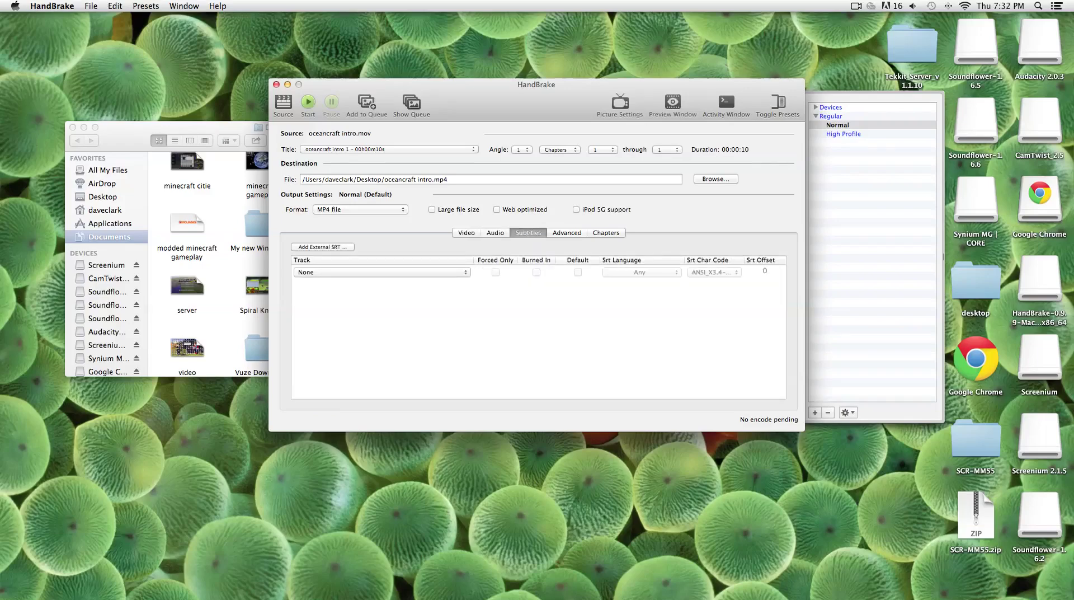
pyautogui.click(566, 233)
pyautogui.click(606, 233)
pyautogui.click(467, 232)
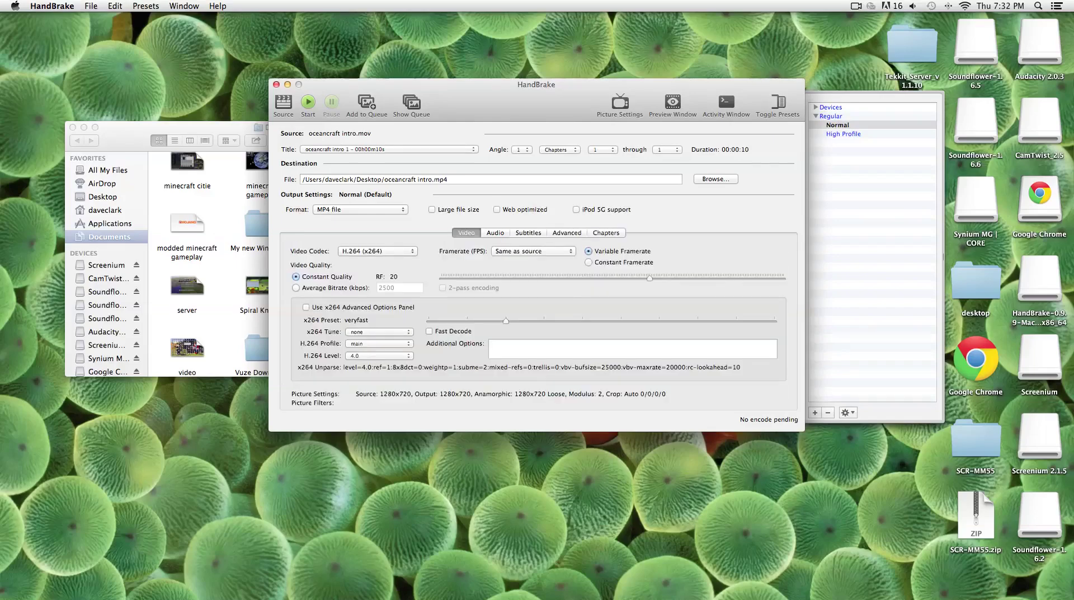
# - Set the video framerate to 30 FPS and encode the movie to oceancraft intro.mp4 on the Desktop
pyautogui.click(533, 251)
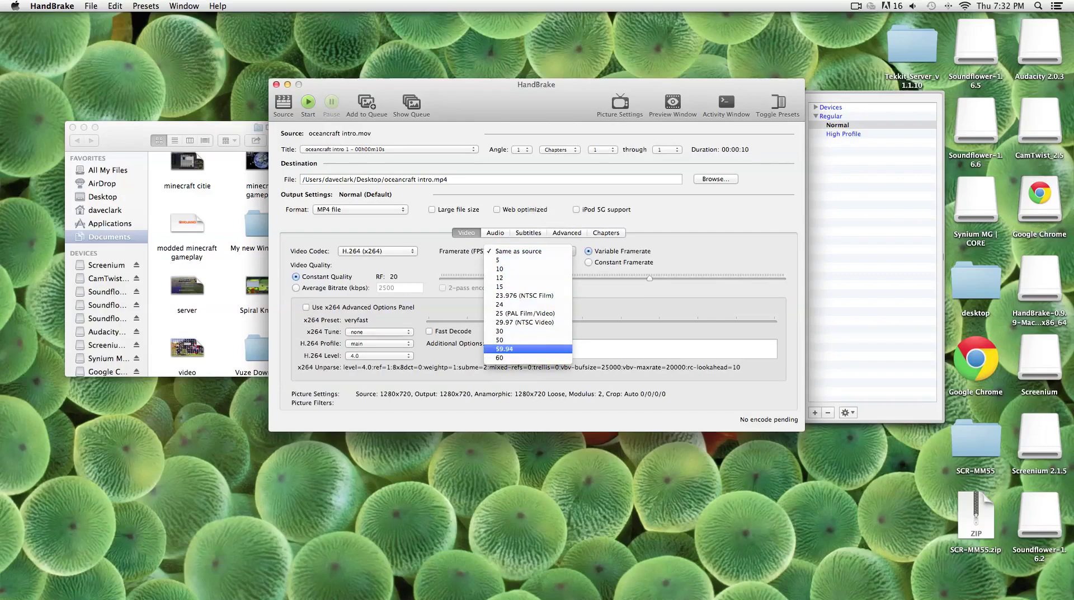
pyautogui.press('Up')
pyautogui.press('Up')
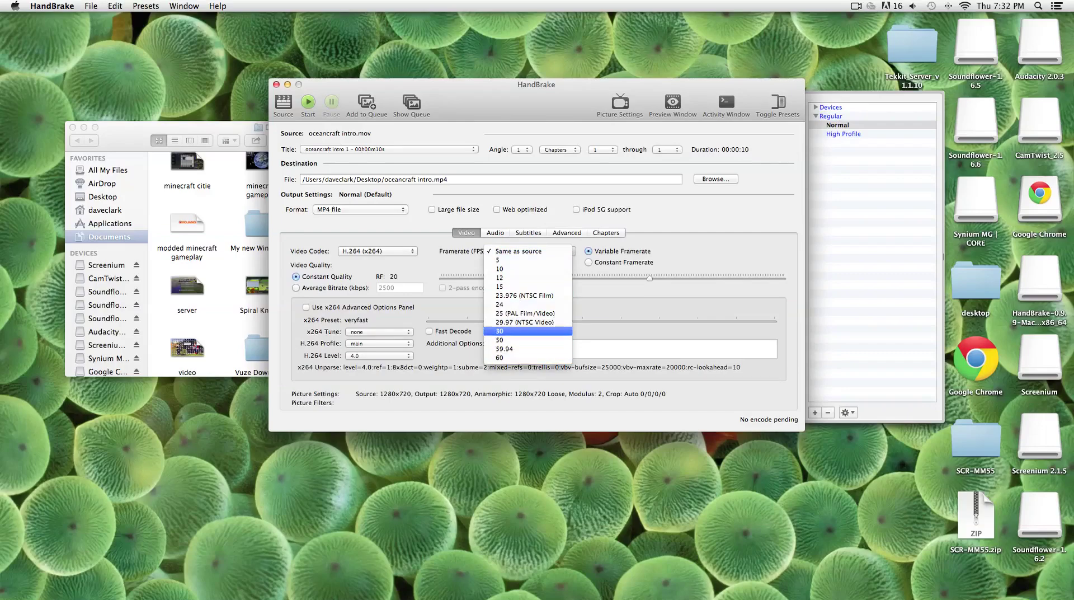
pyautogui.press('Return')
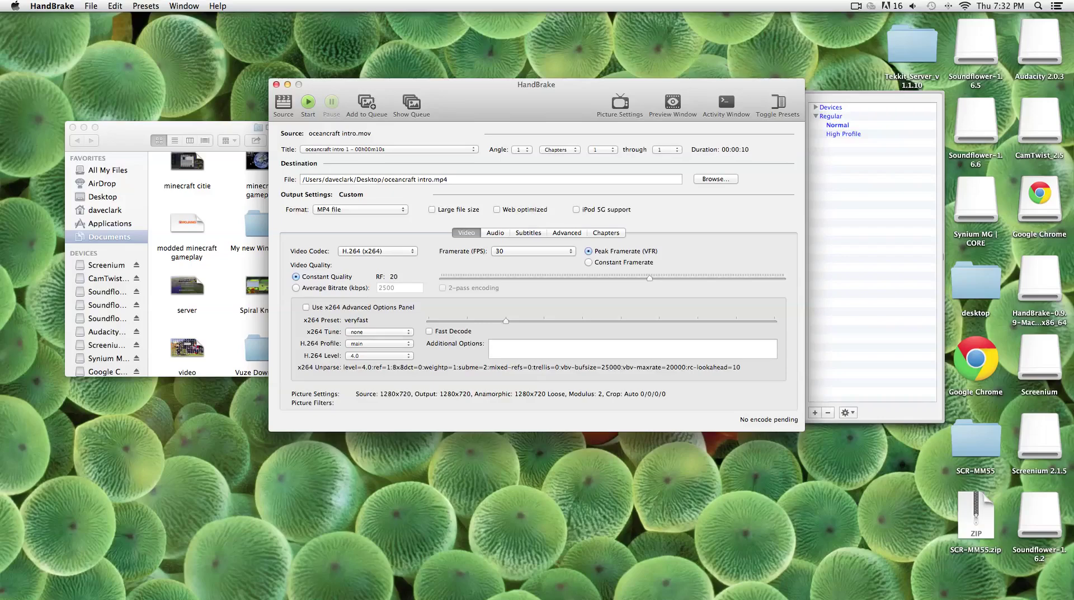
pyautogui.press('super+s')
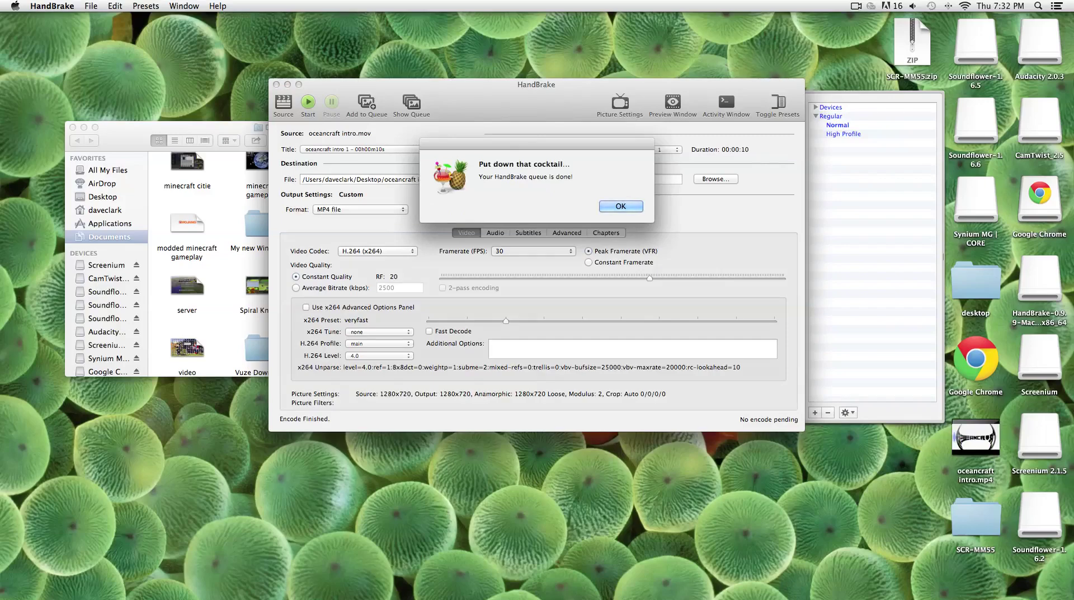
pyautogui.press('Return')
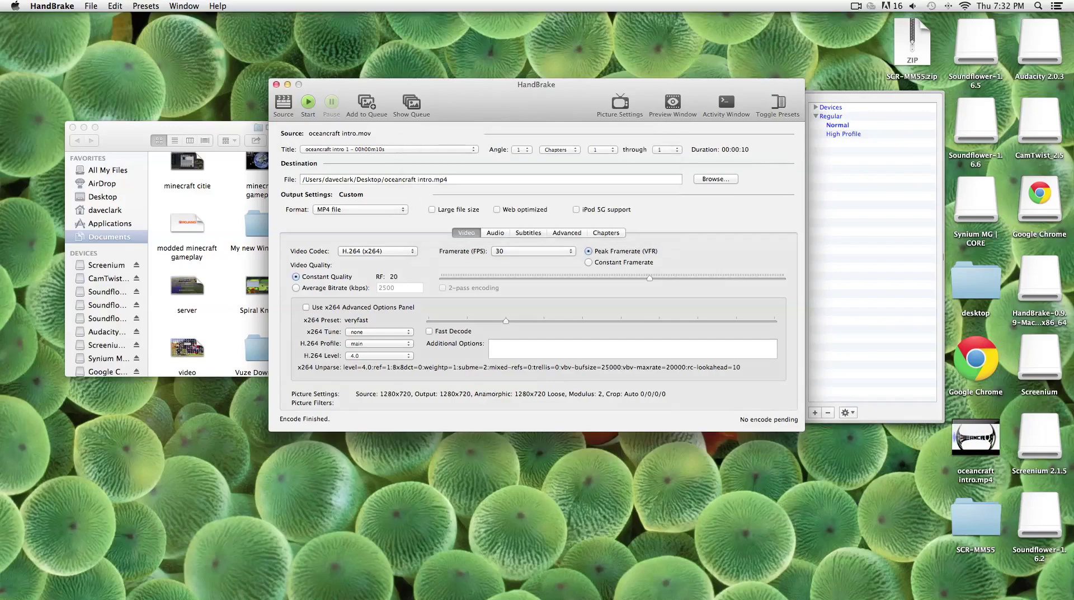
# - Close the HandBrake and Documents windows, and briefly open the encoded oceancraft intro.mp4 from the desktop
pyautogui.click(276, 85)
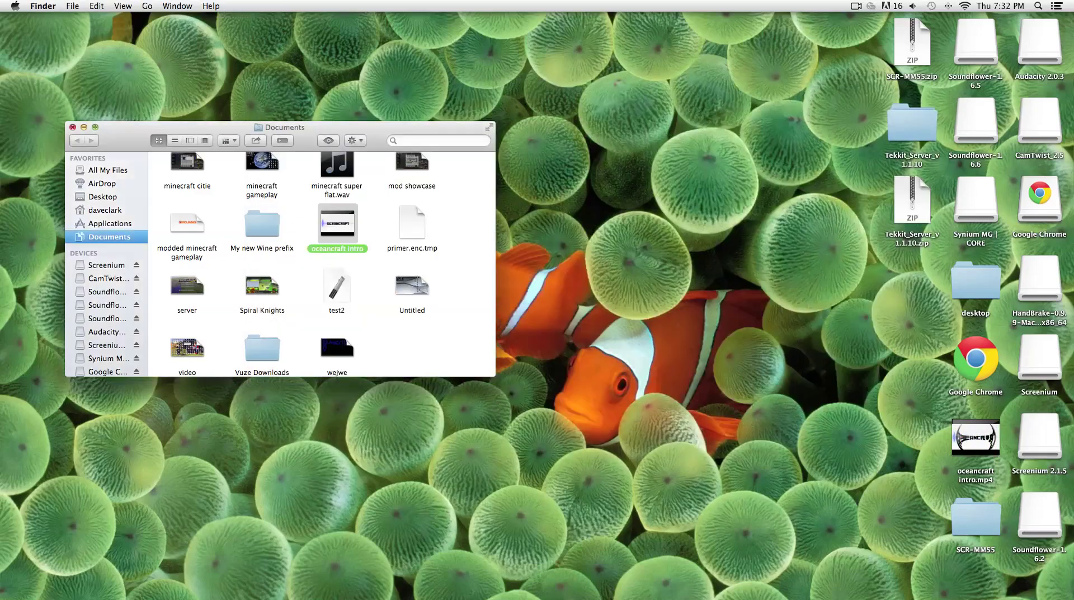
pyautogui.press('super+w')
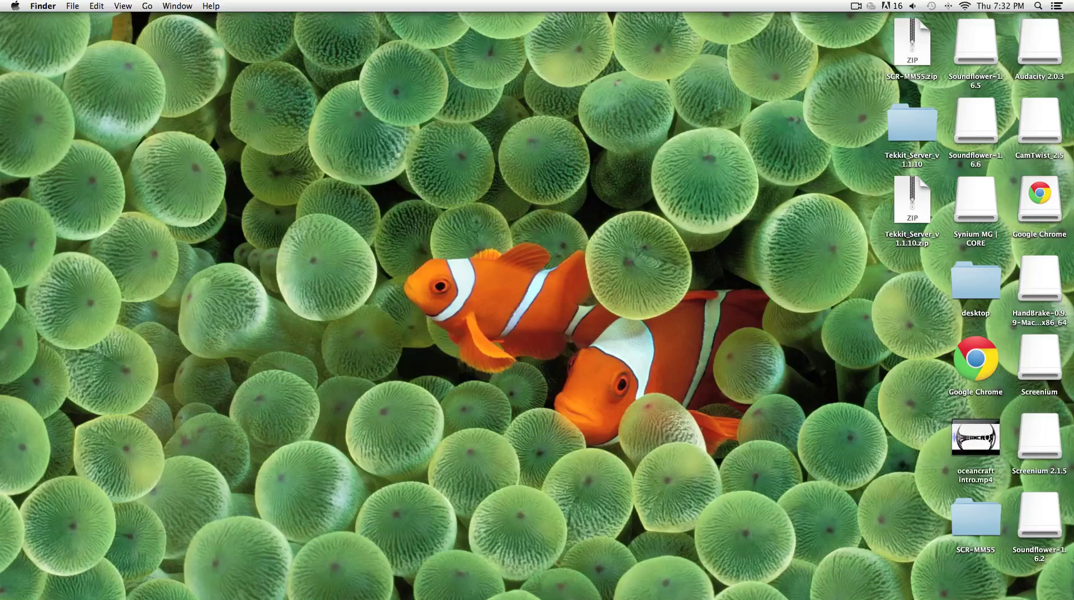
pyautogui.click(975, 440)
pyautogui.doubleClick(975, 439)
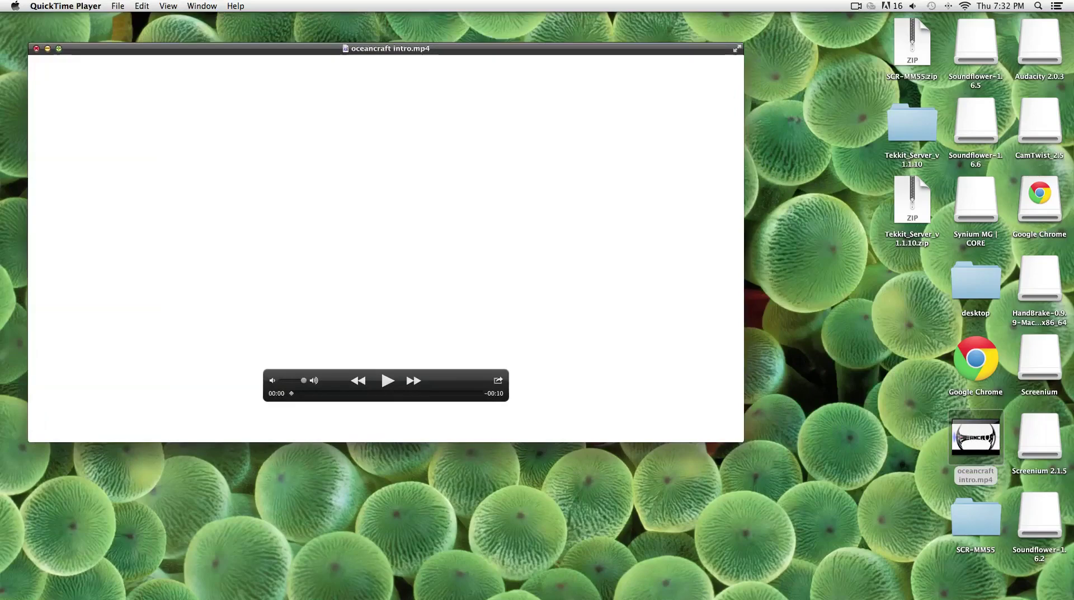
pyautogui.press('super+w')
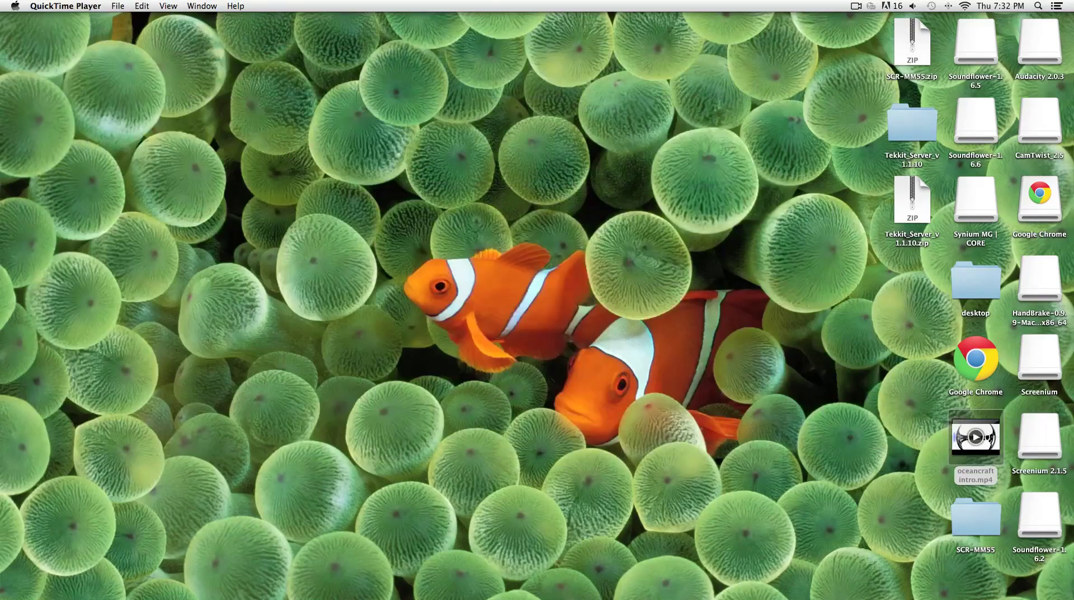
# - Check the file size of oceancraft intro.mp4 in its info window and close that window
pyautogui.rightClick(976, 440)
pyautogui.click(850, 419)
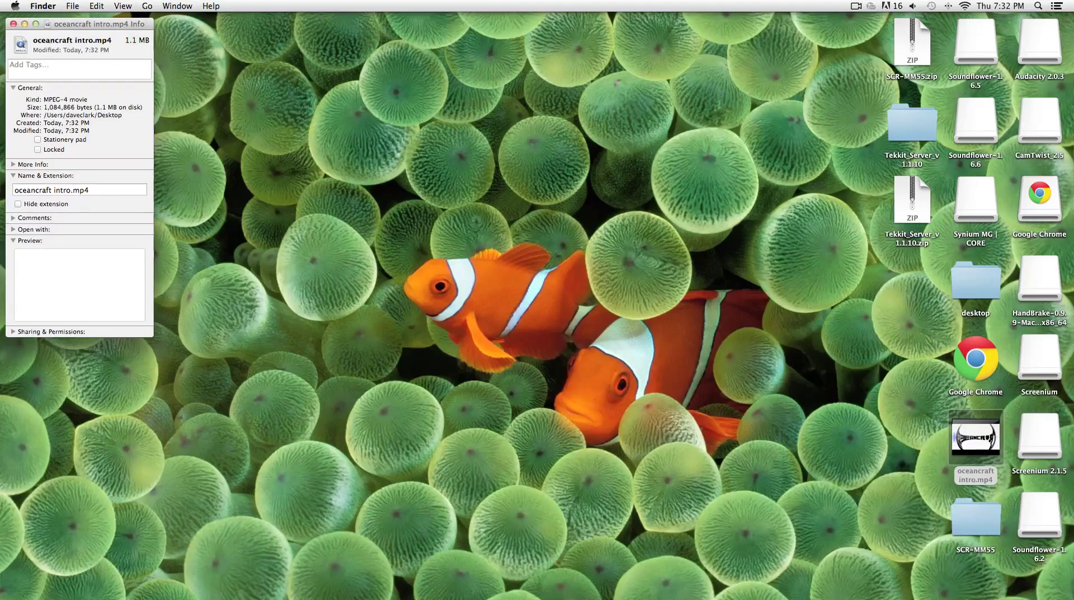
pyautogui.click(14, 24)
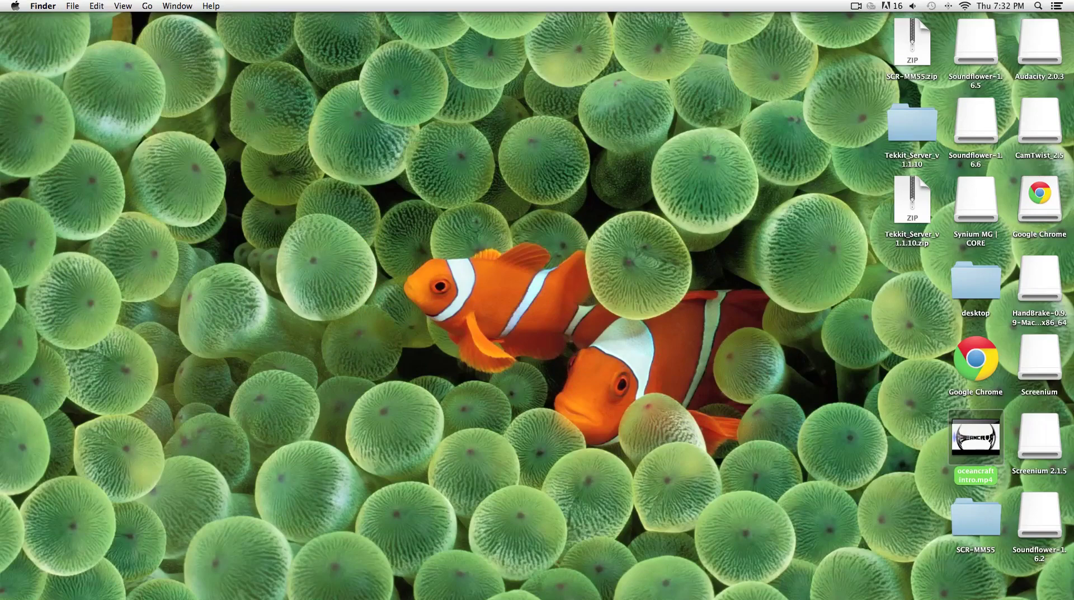
# - Play oceancraft intro.mp4 through to the end in QuickTime Player and close the movie
pyautogui.doubleClick(976, 437)
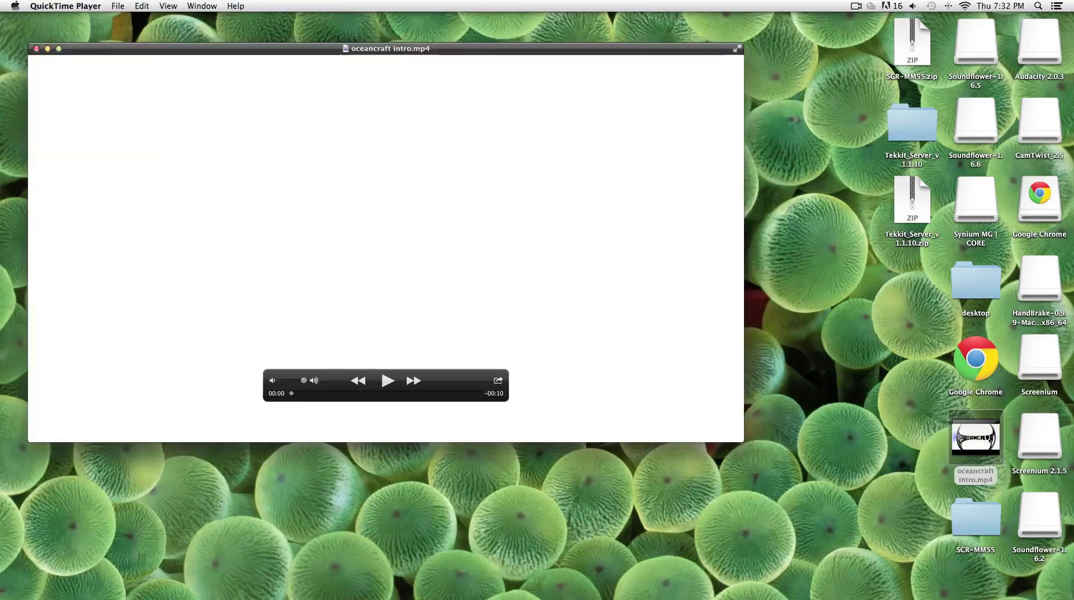
pyautogui.press('space')
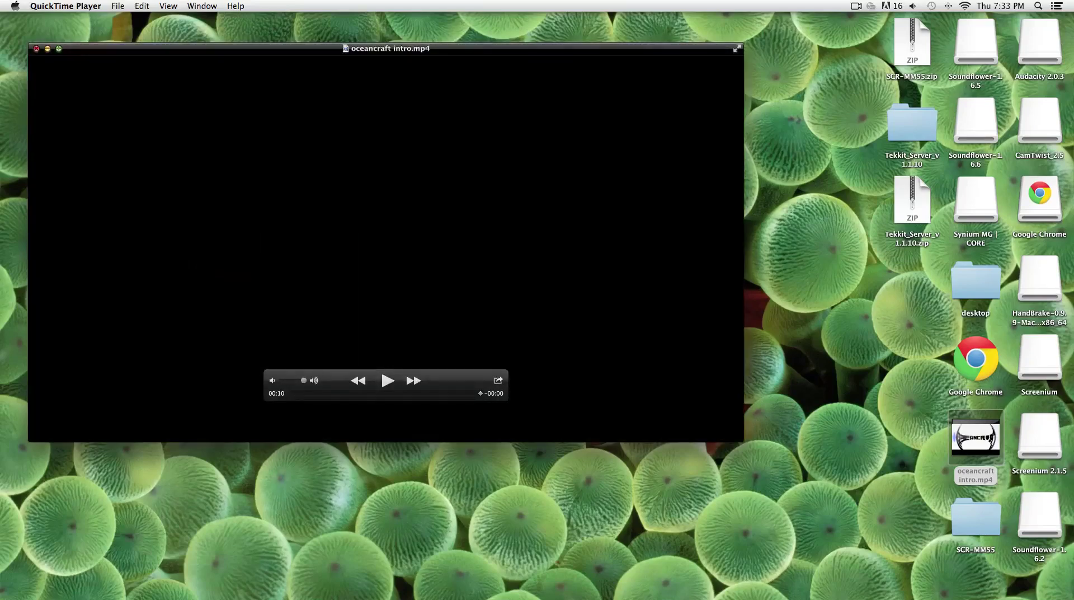
pyautogui.click(36, 49)
pyautogui.click(280, 223)
pyautogui.moveTo(1037, 598)
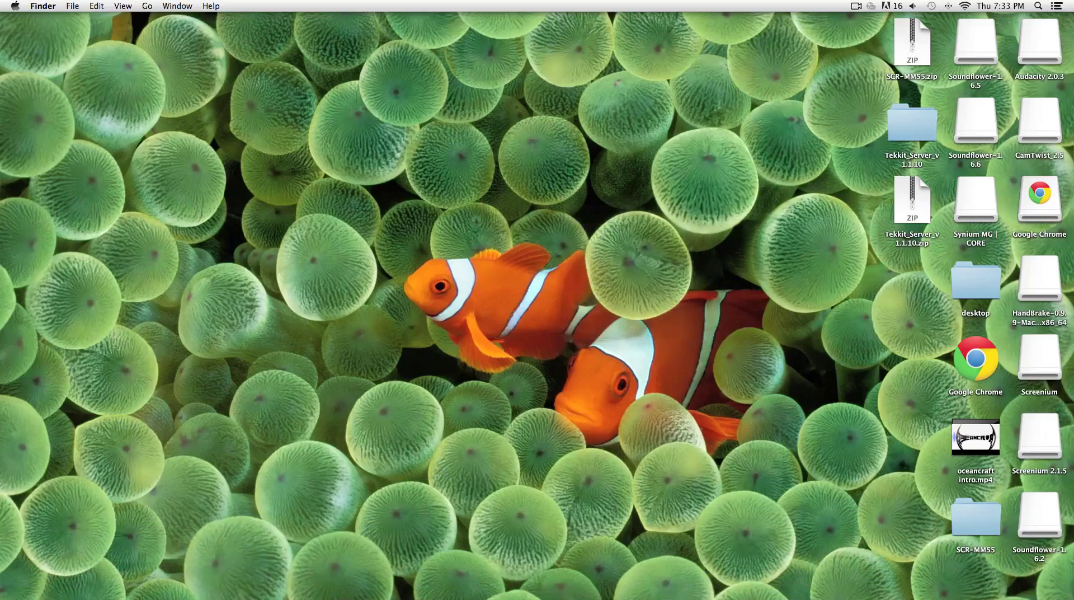
pyautogui.moveTo(561, 337); pyautogui.dragTo(709, 197)
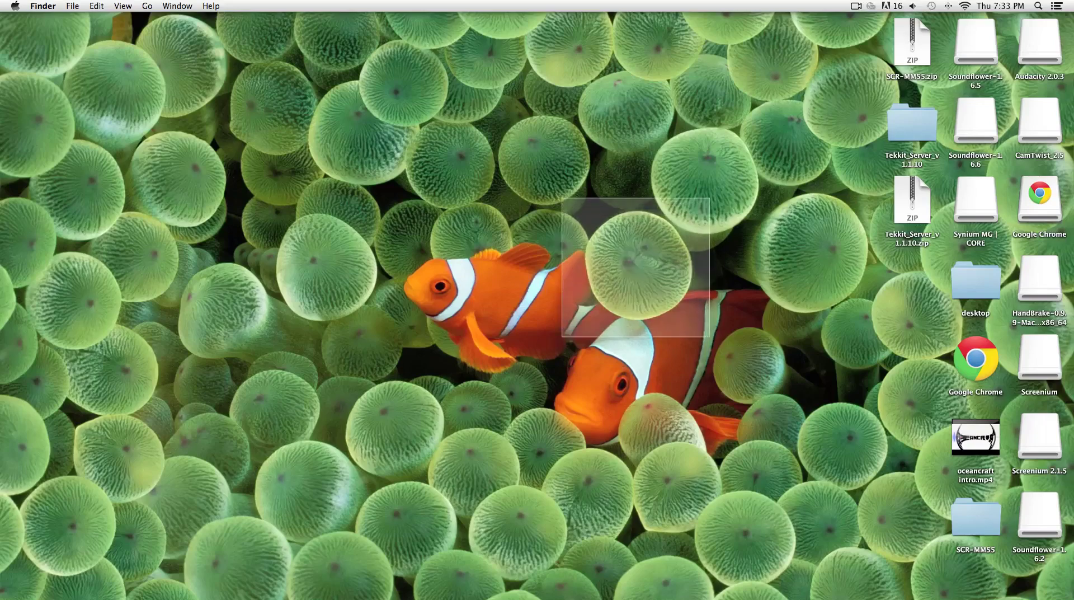
pyautogui.moveTo(562, 337); pyautogui.dragTo(582, 322)
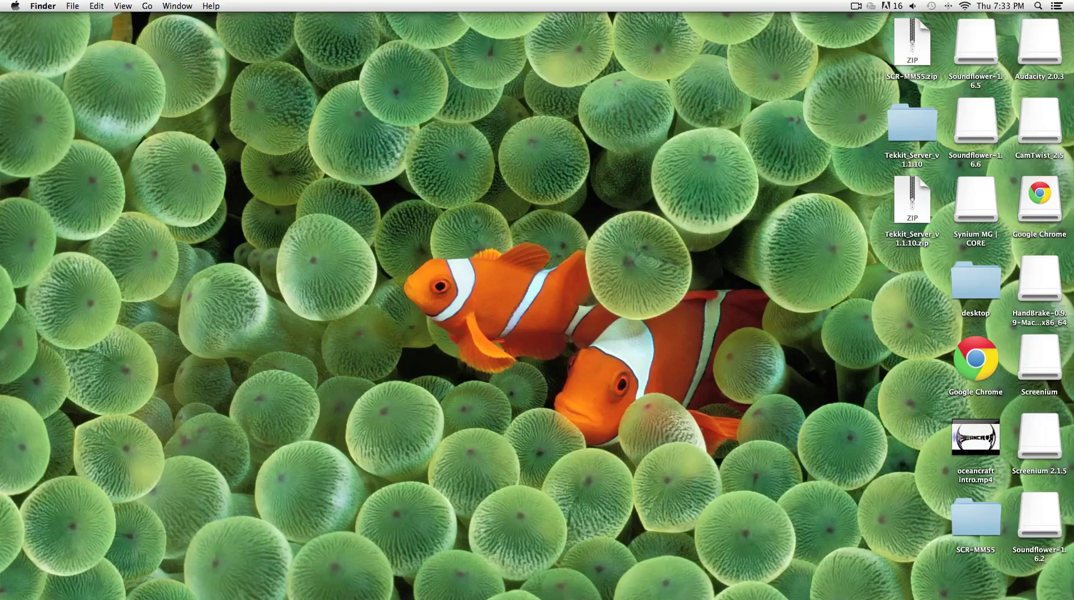
pyautogui.moveTo(582, 199); pyautogui.dragTo(695, 315)
pyautogui.moveTo(577, 193)
pyautogui.mouseDown()
pyautogui.moveTo(596, 300)
pyautogui.moveTo(699, 312)
pyautogui.moveTo(693, 321)
pyautogui.mouseUp()
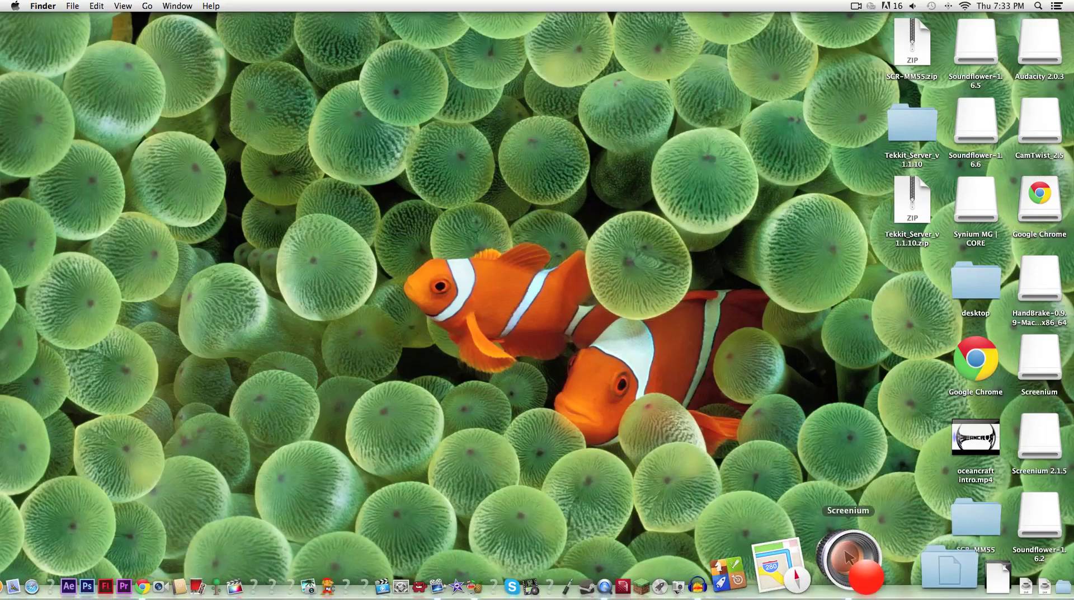